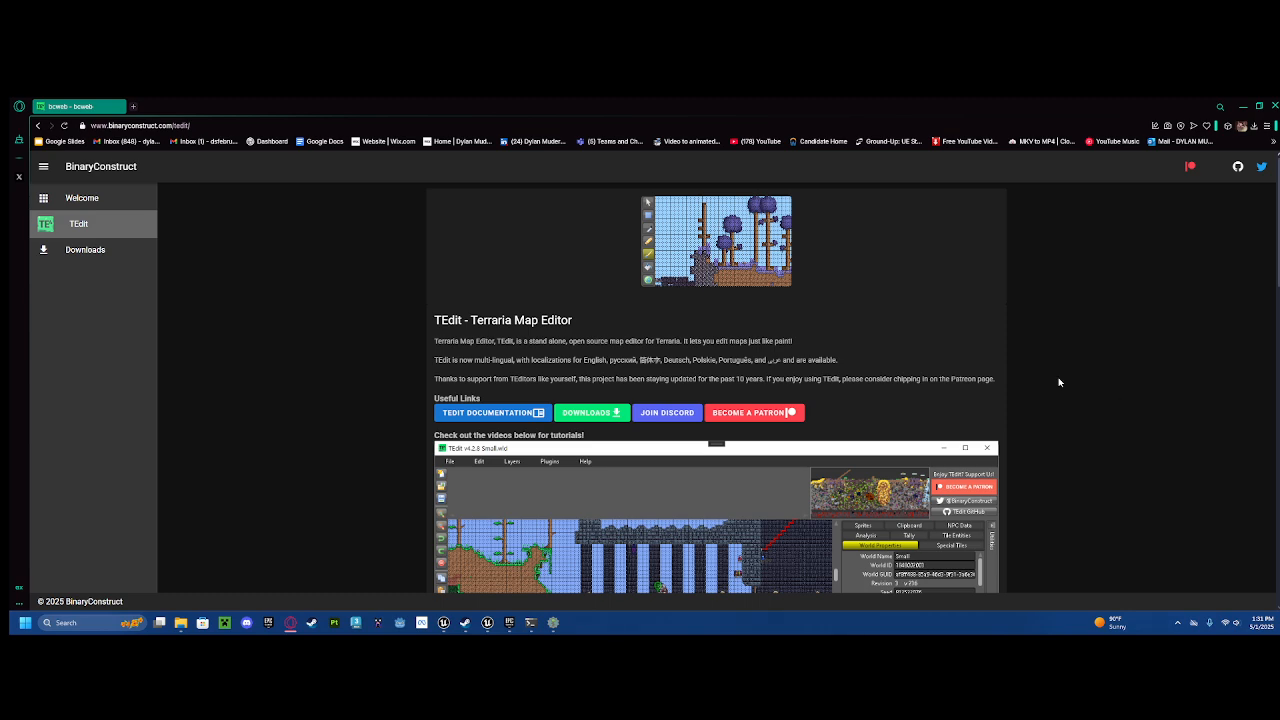
scroll(1092, 335, down, 1)
scroll(1092, 335, up, 1)
click(75, 127)
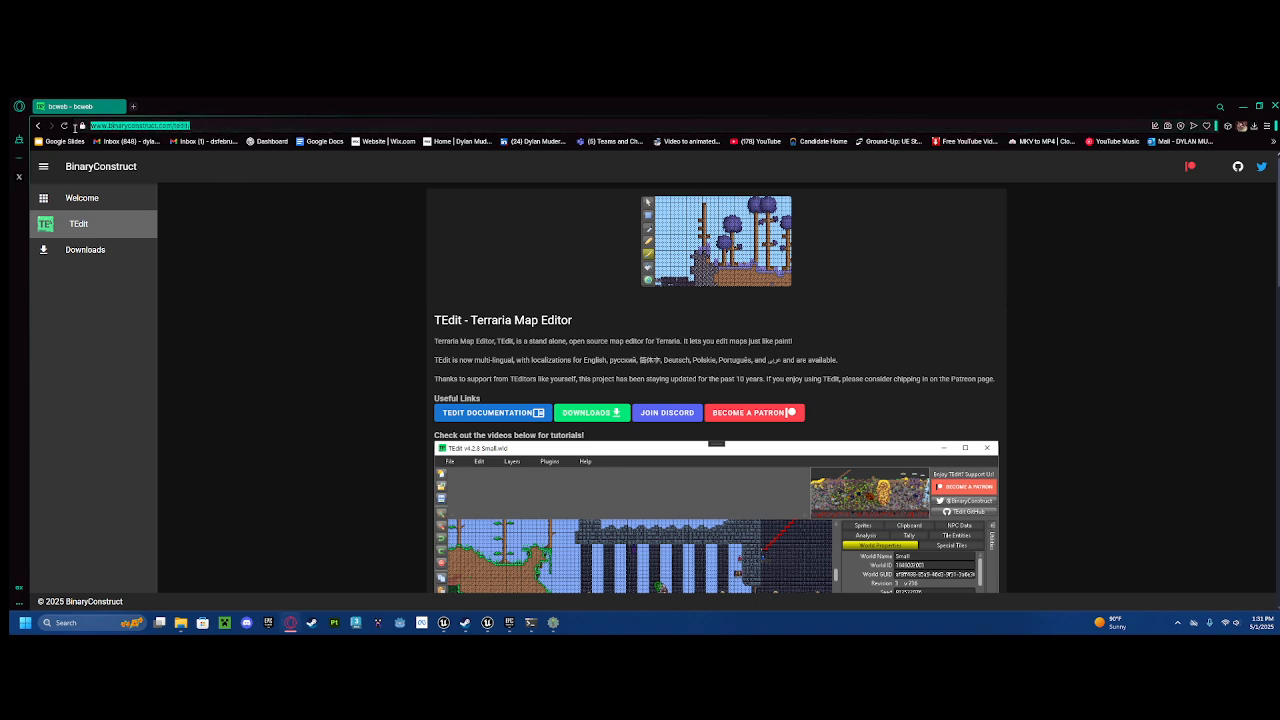
click(264, 238)
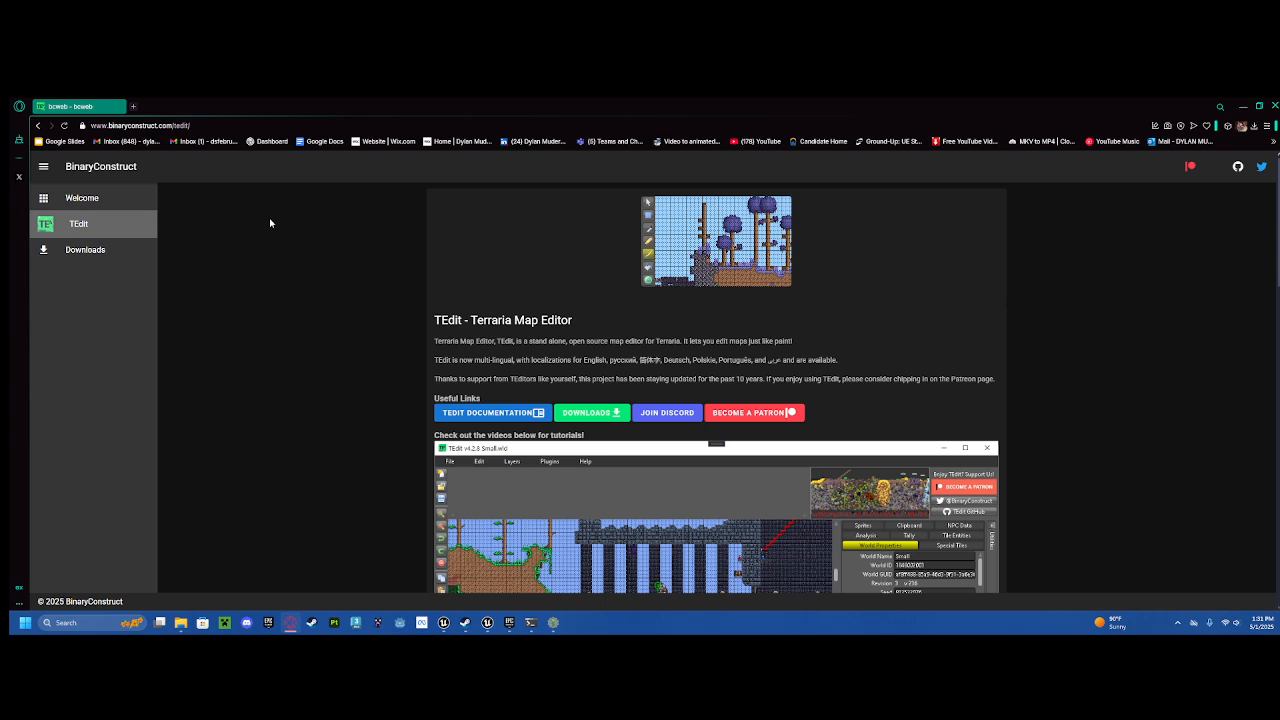
drag(102, 126, 230, 143)
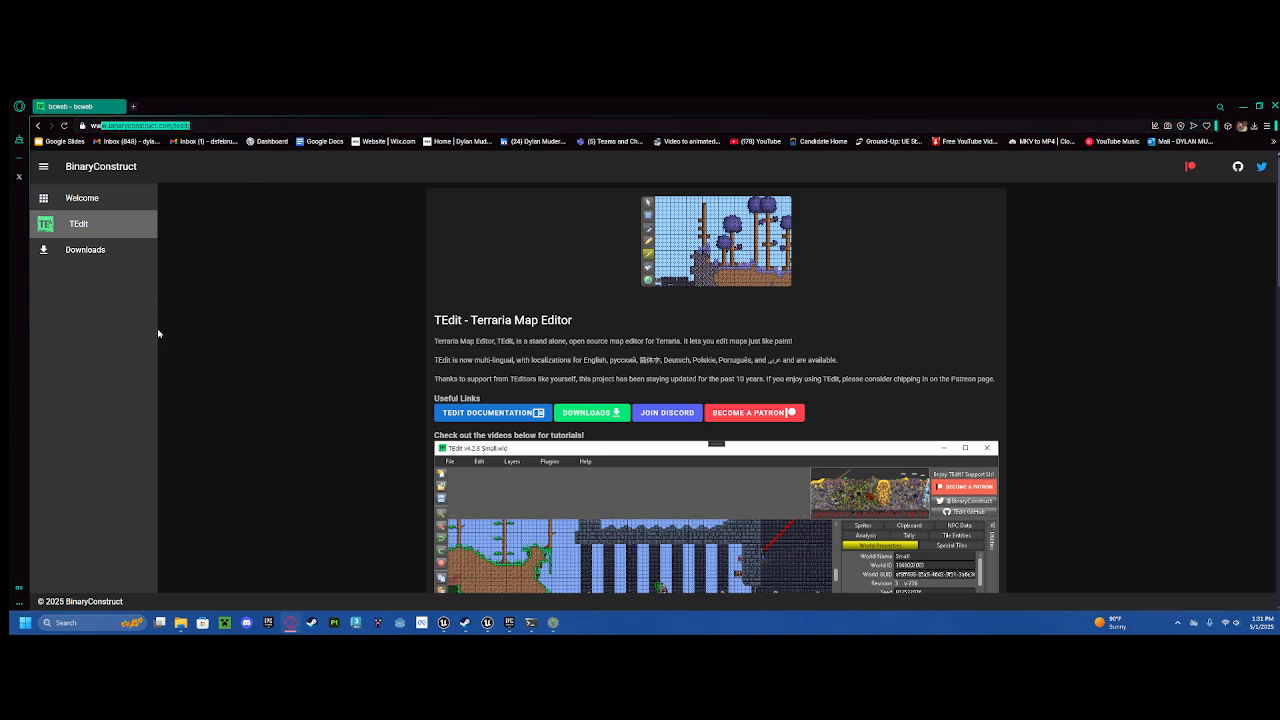
click(192, 278)
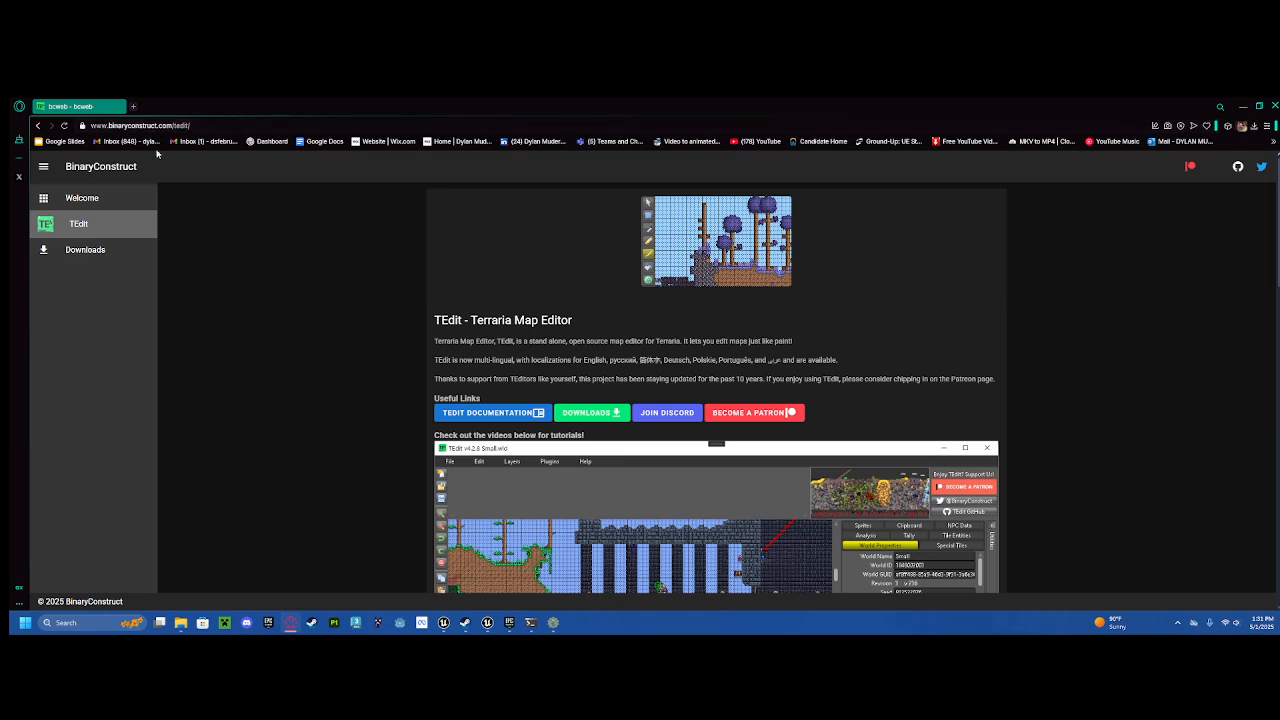
Step: Open the TEdit downloads page and go to the assets list of release 5.0.0-beta12
click(592, 412)
scroll(611, 366, down, 2)
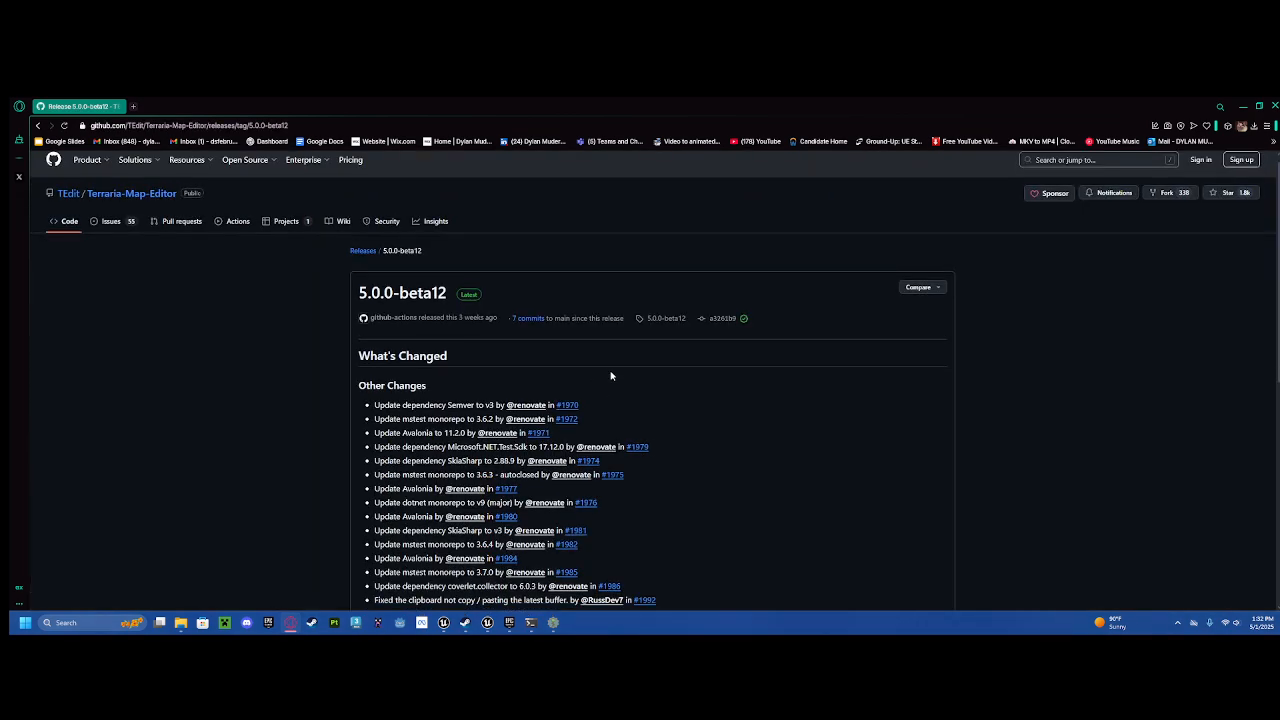
scroll(960, 372, down, 5)
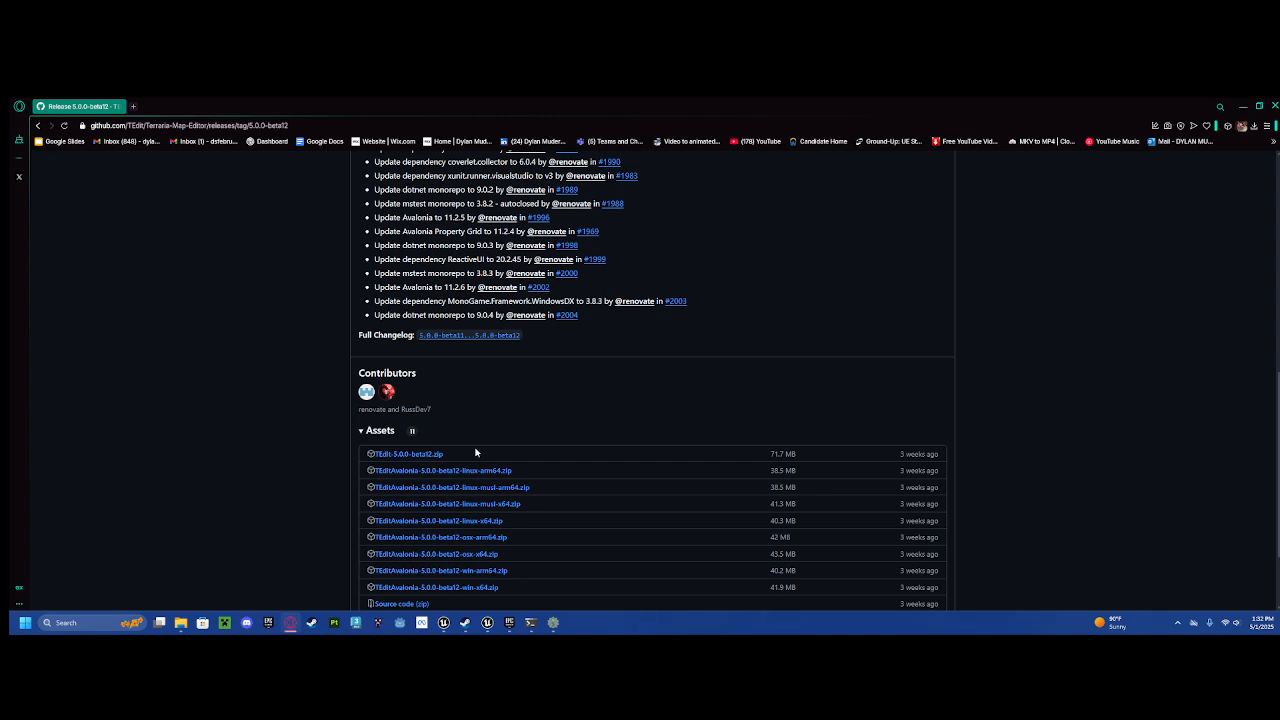
scroll(450, 415, down, 2)
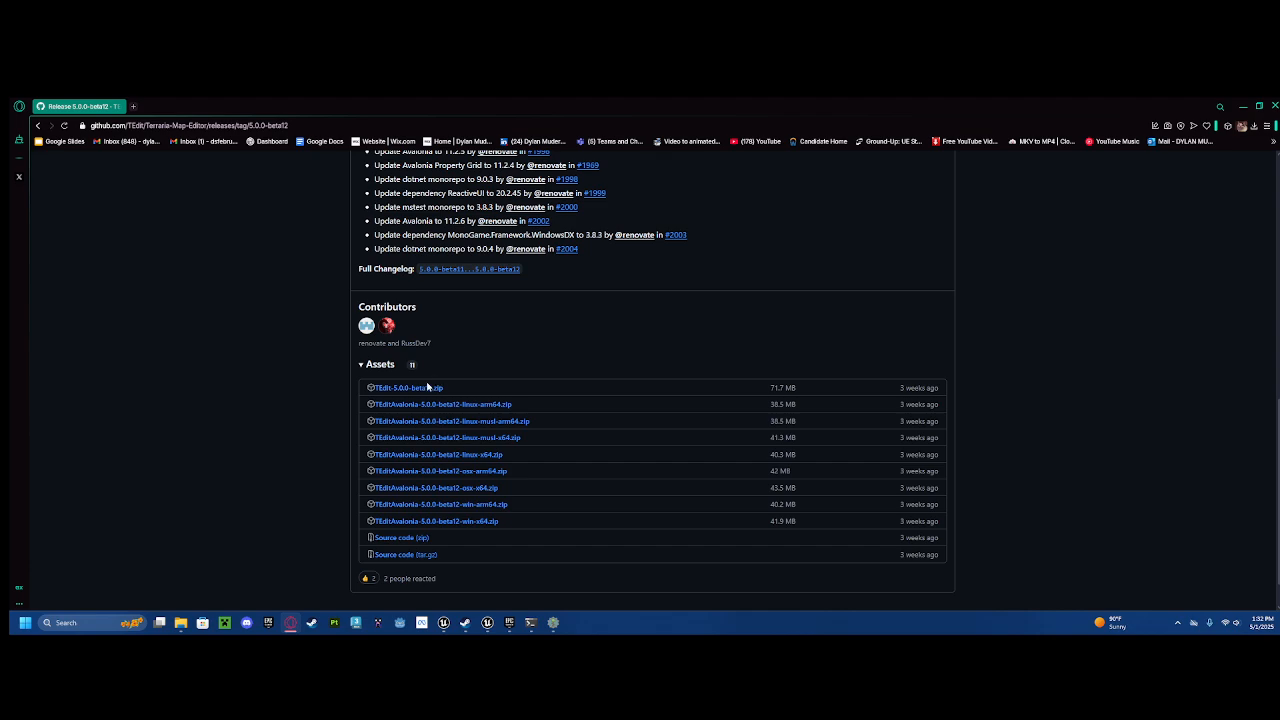
Step: Switch to the TEdit-5.0.0-beta12 folder in File Explorer and launch TEdit from it
mouse_move(203, 601)
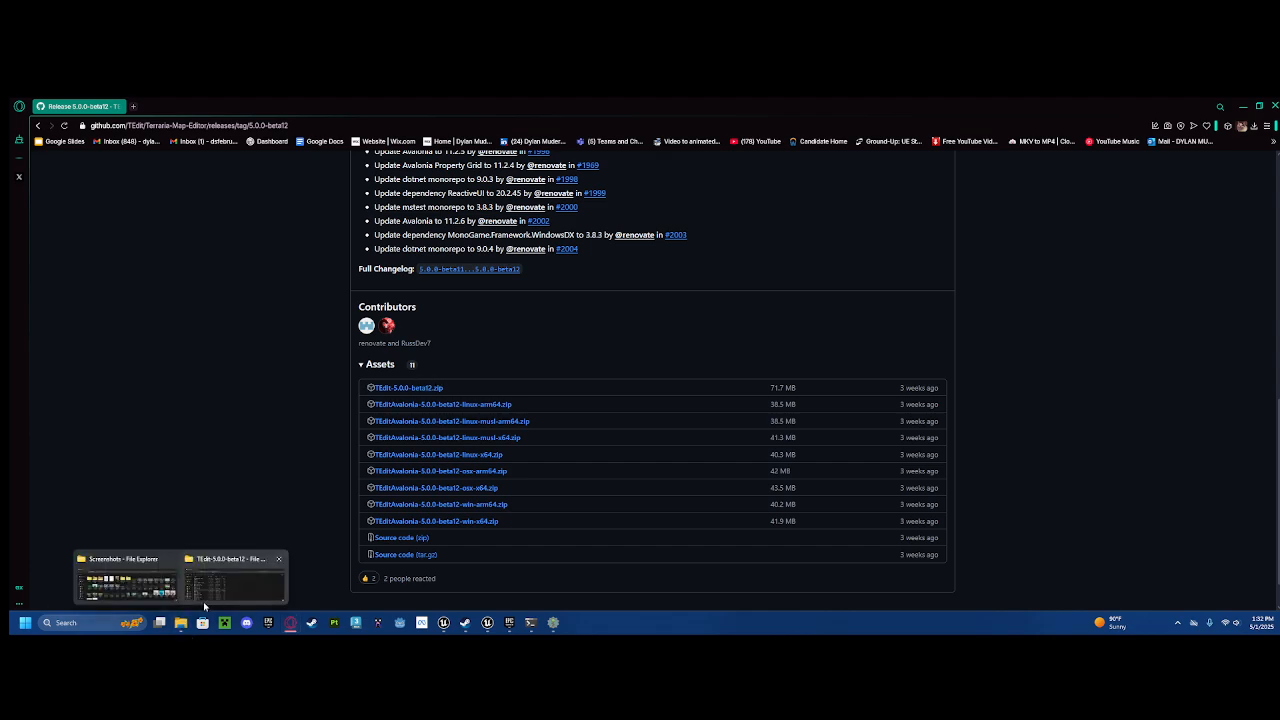
click(235, 580)
double_click(191, 462)
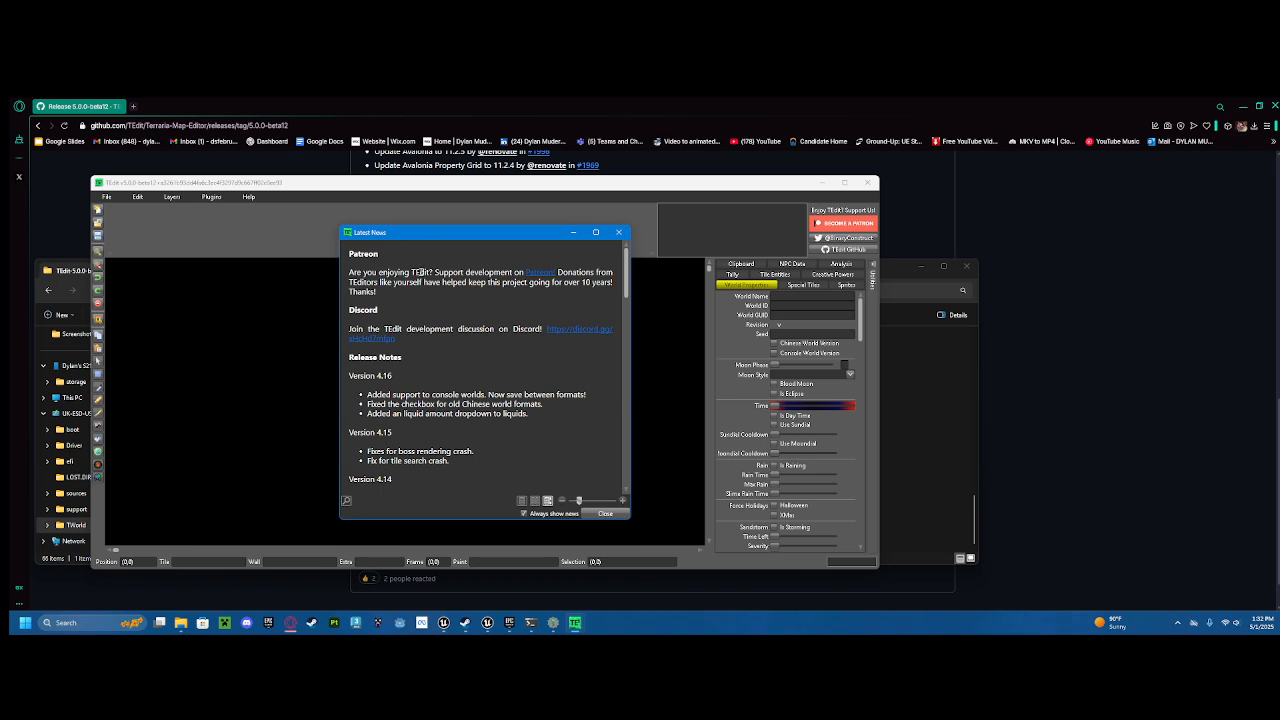
Step: Close the Latest News window and maximize the TEdit window
click(524, 515)
click(683, 335)
click(328, 254)
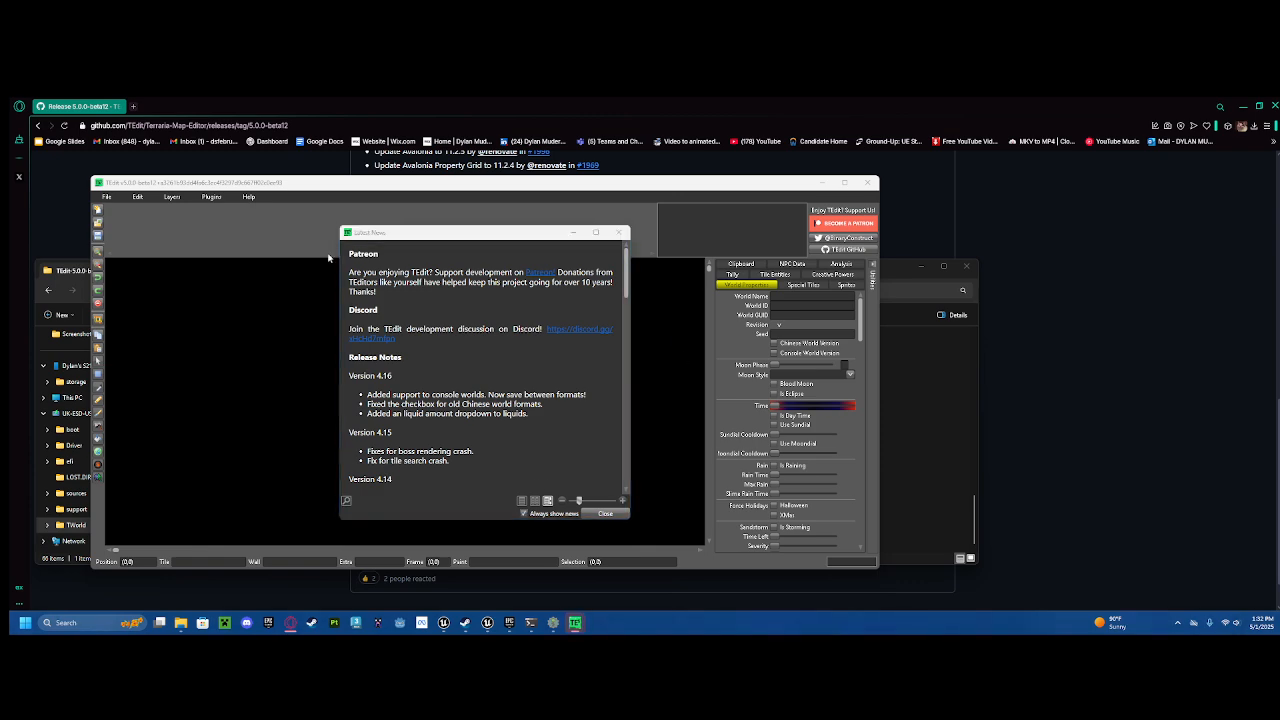
click(617, 234)
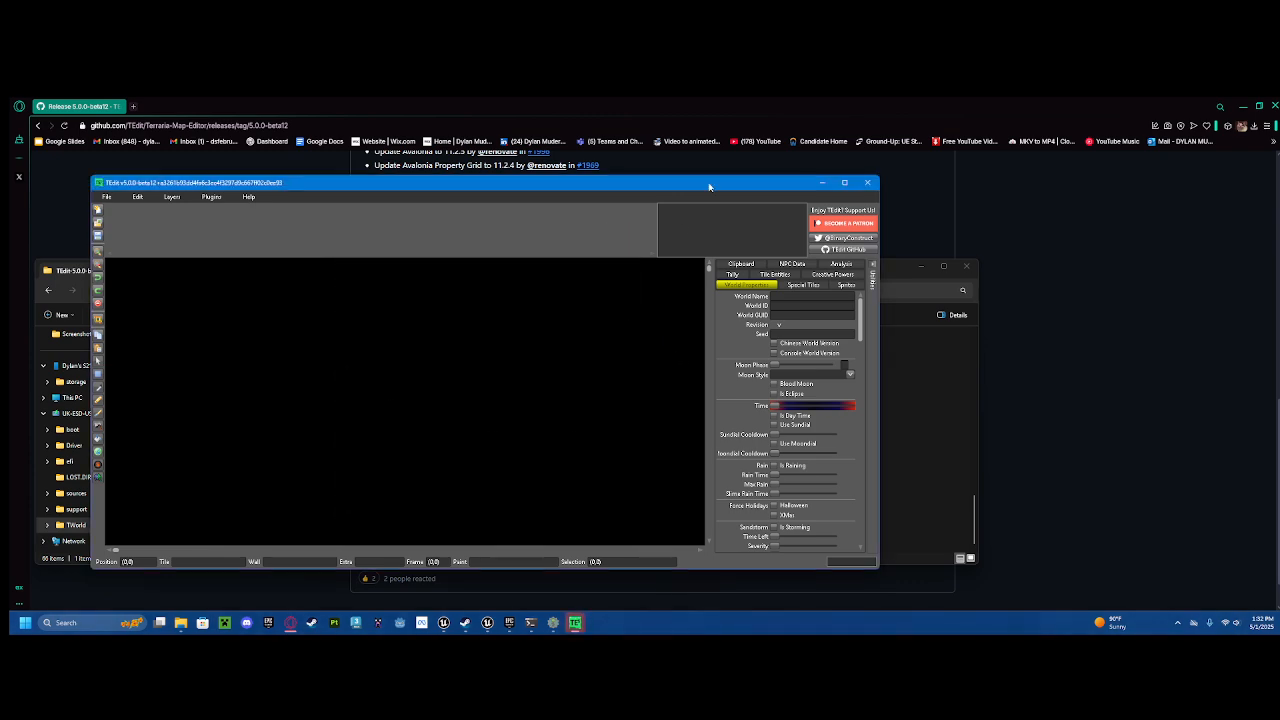
click(845, 182)
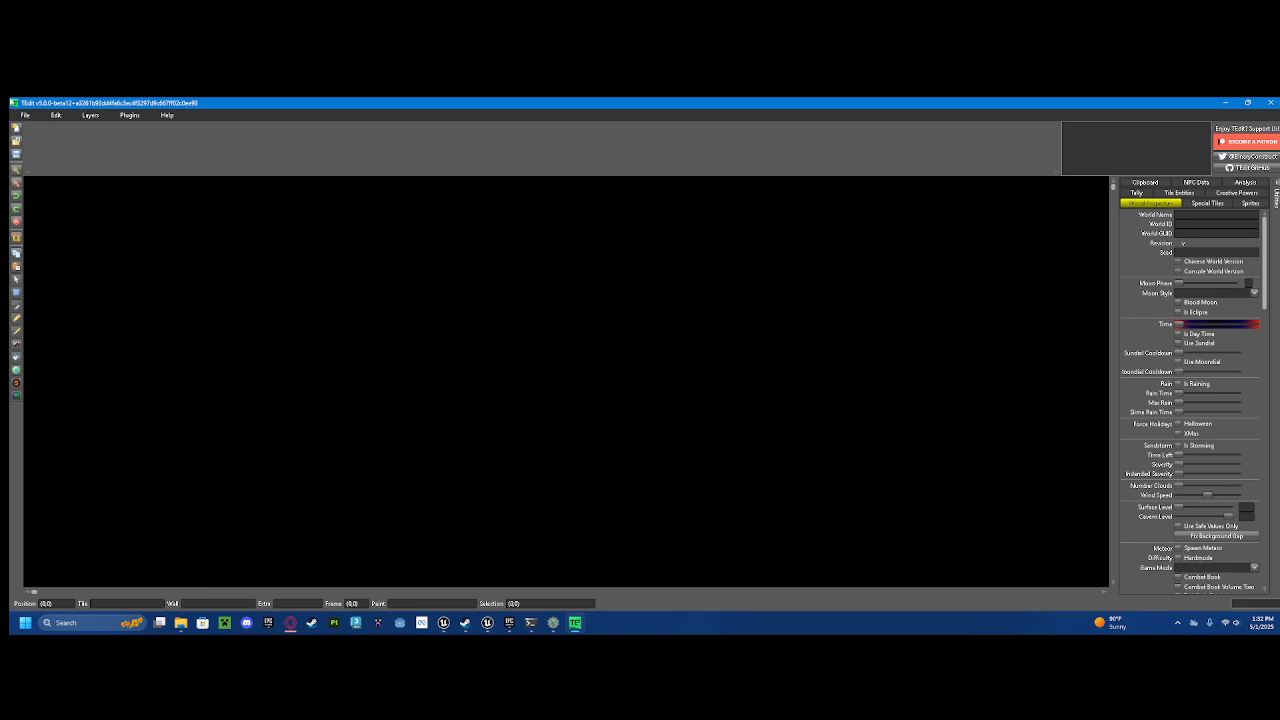
Step: Start opening a world file and browse to Documents > My Games > Terraria > tModLoader > Worlds
click(26, 116)
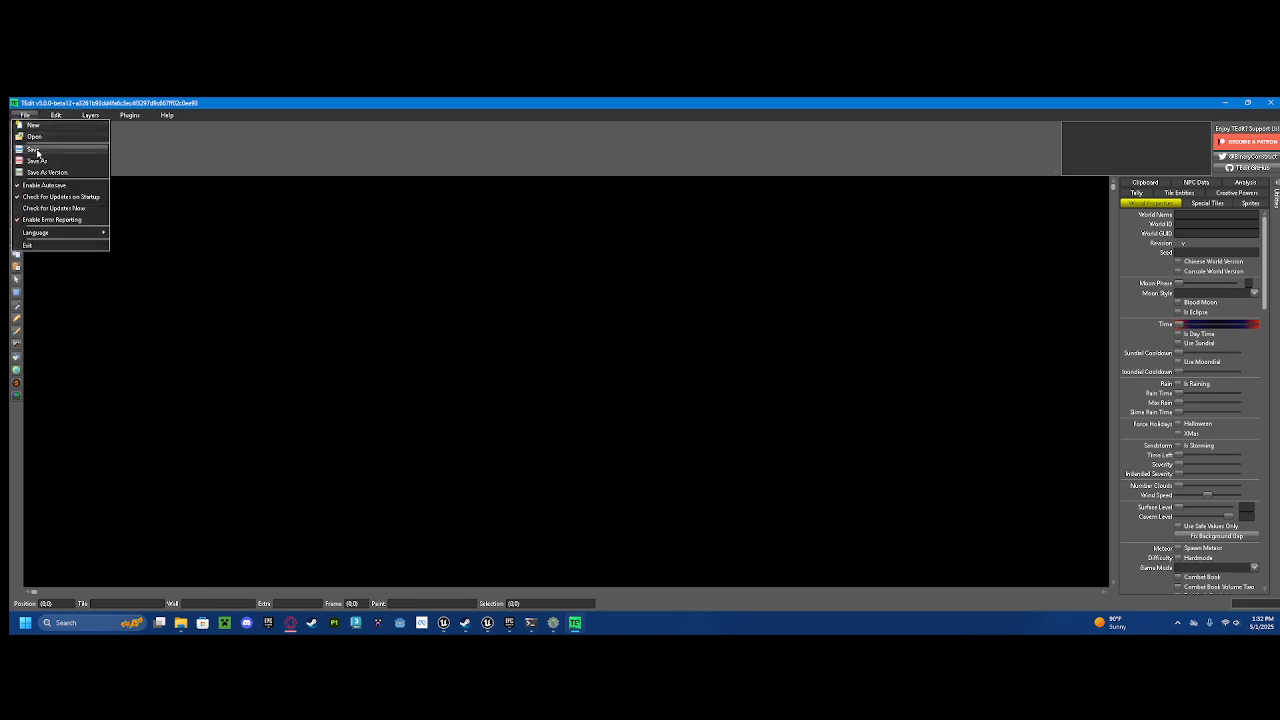
click(40, 137)
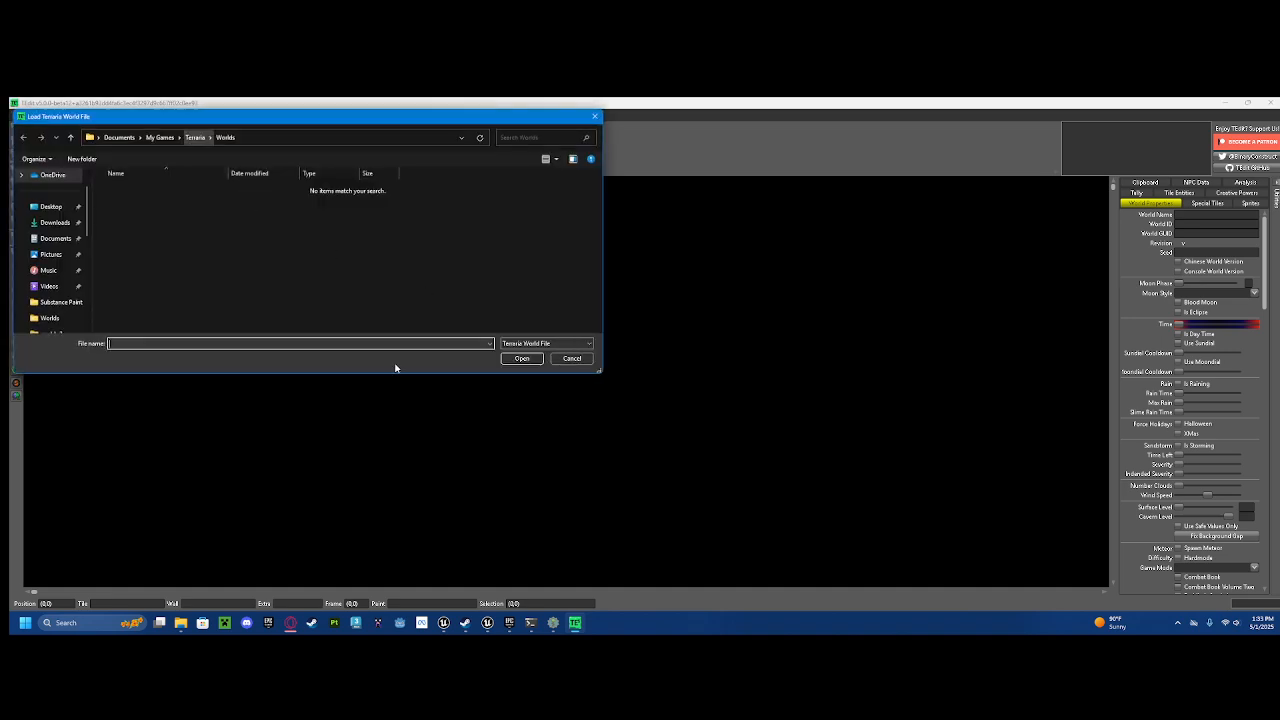
click(195, 137)
click(158, 138)
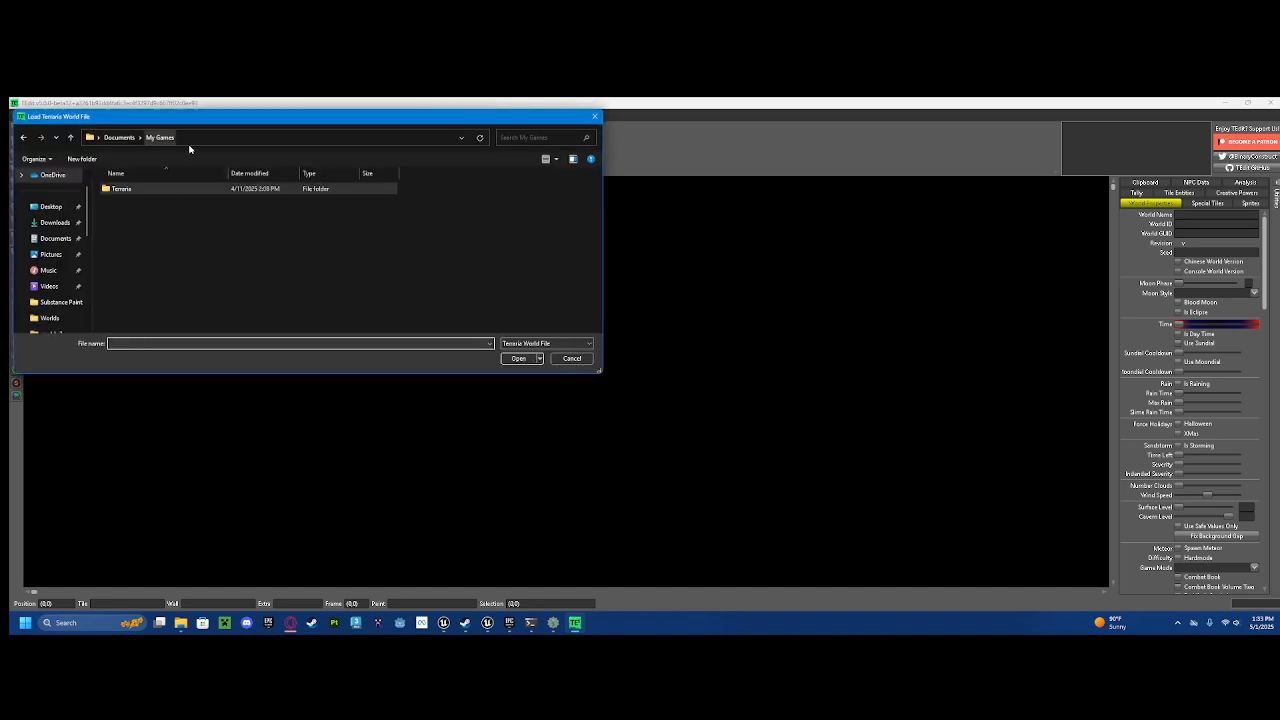
double_click(140, 190)
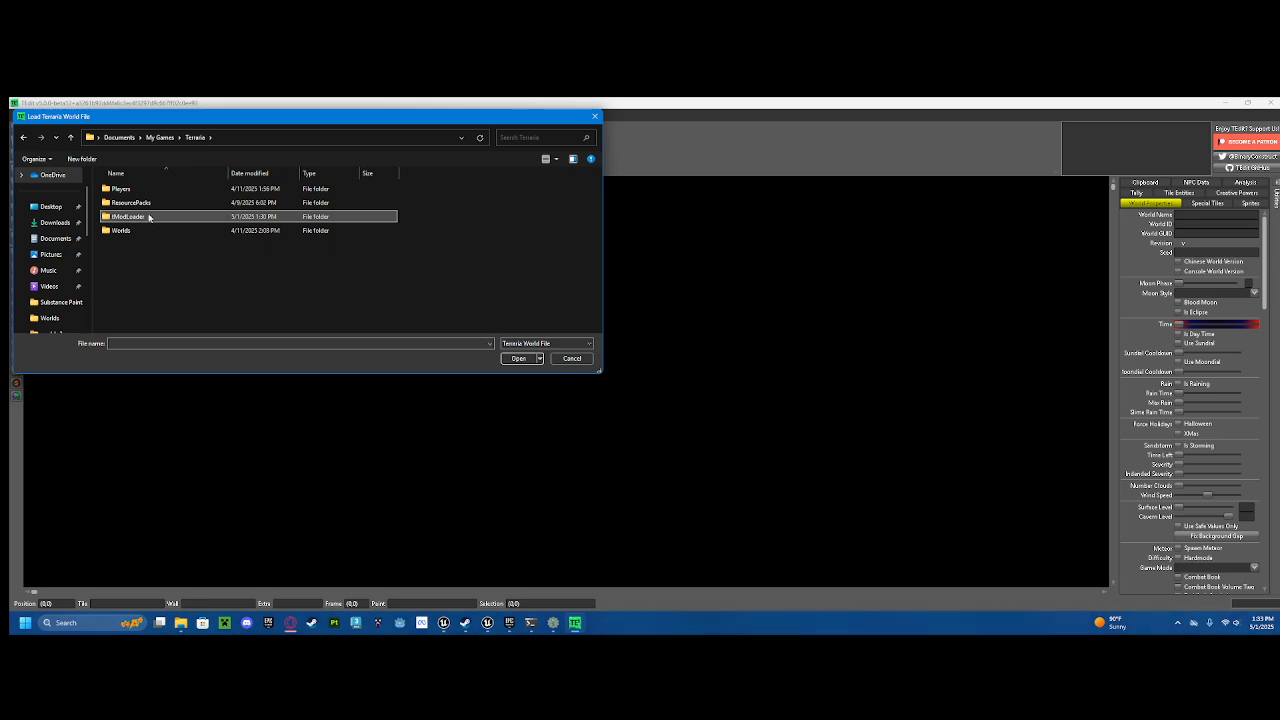
double_click(151, 218)
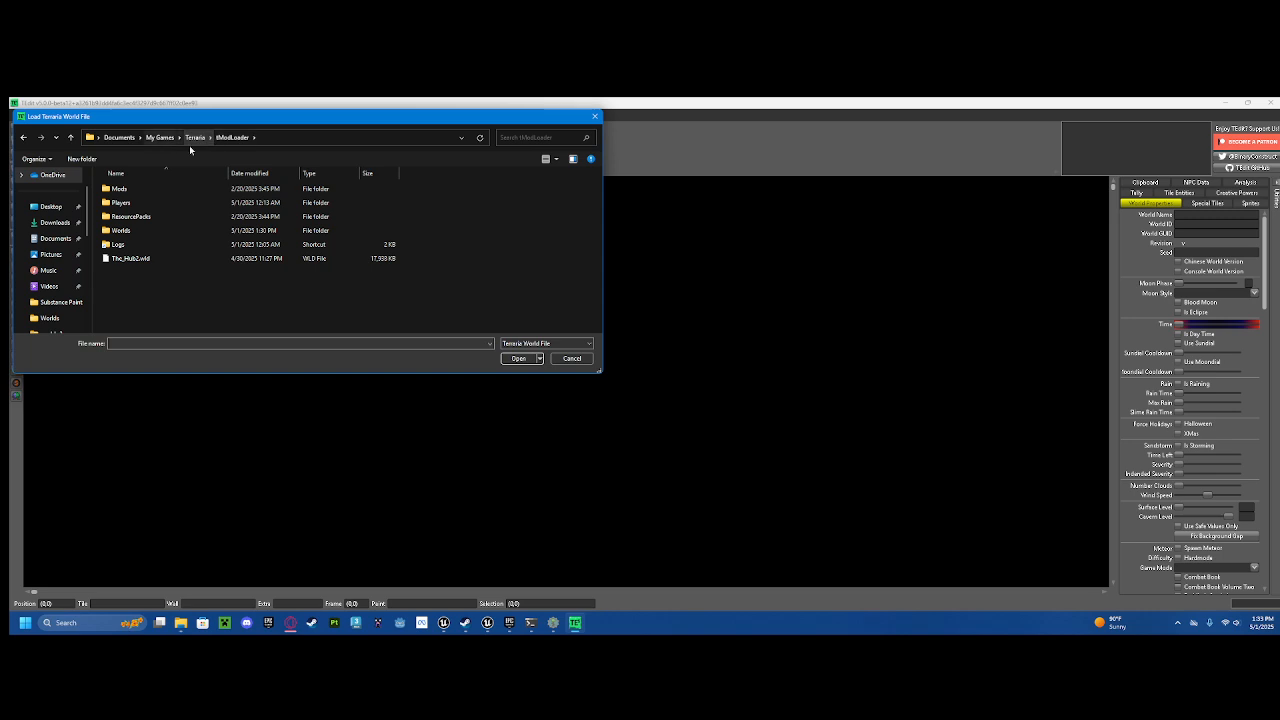
double_click(140, 231)
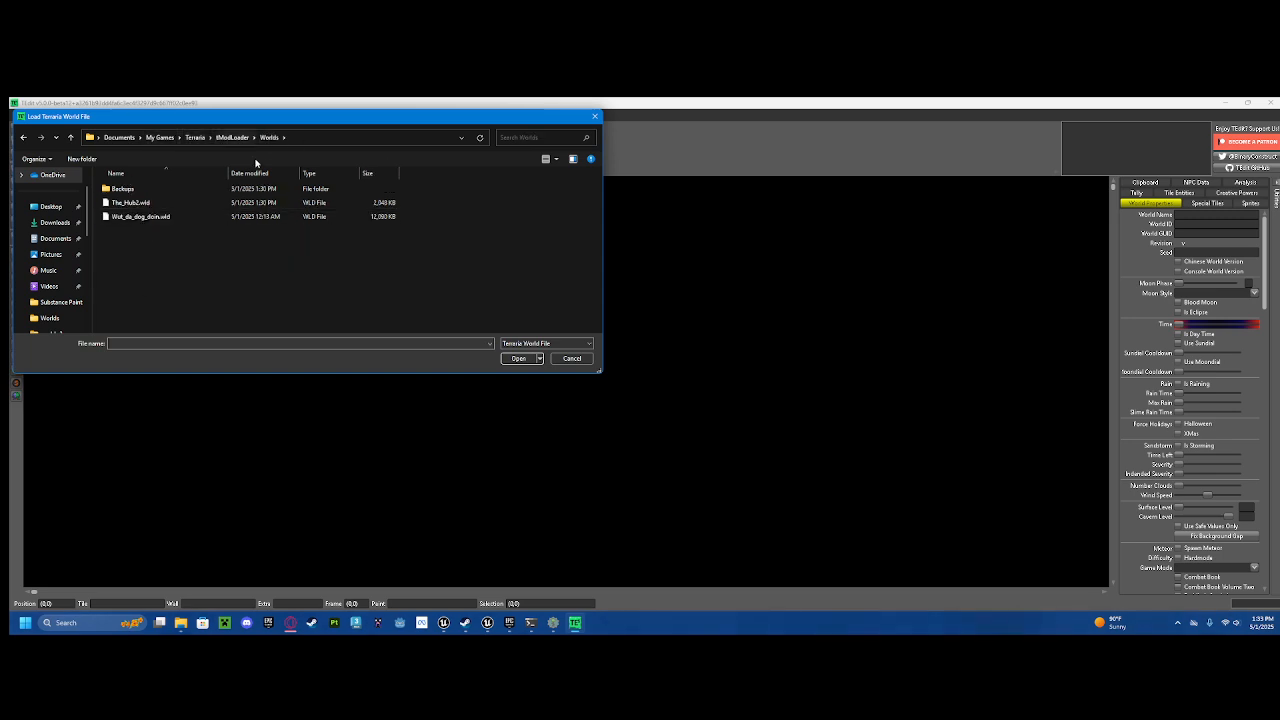
Step: Load The_Hub2.wld from the tModLoader Worlds folder and agree to continue with the modded world
click(230, 140)
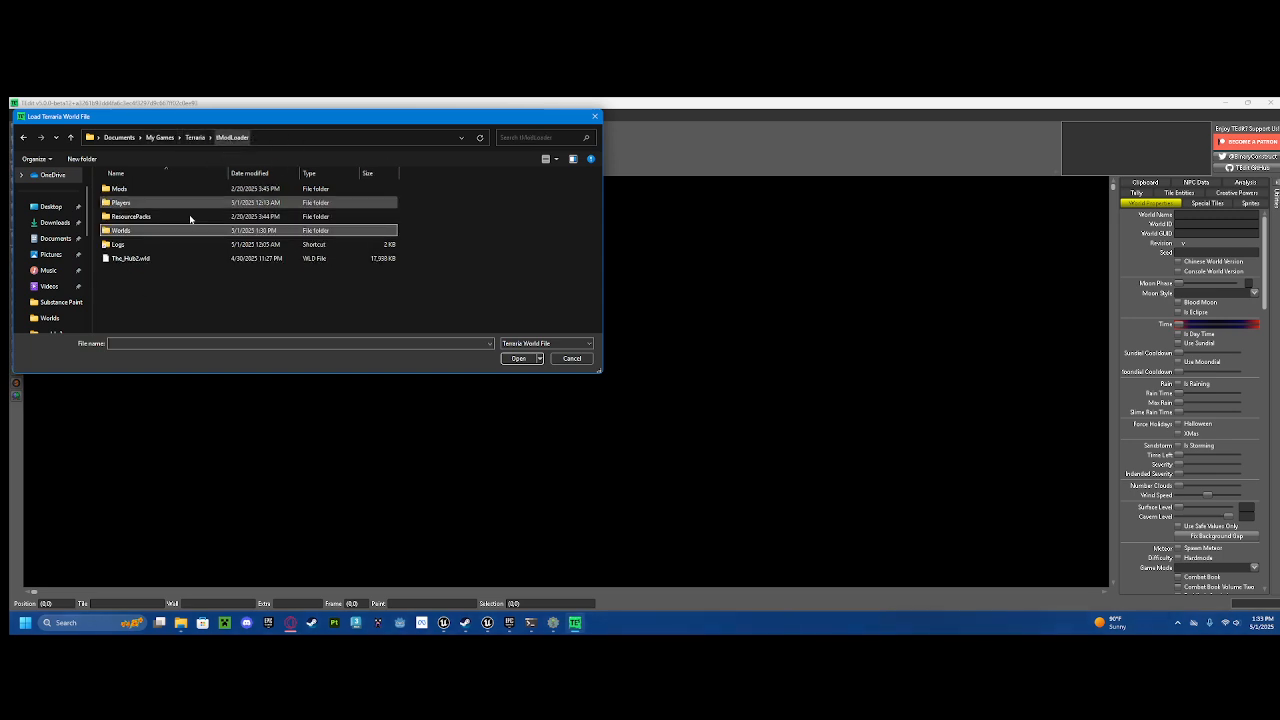
double_click(140, 231)
click(142, 204)
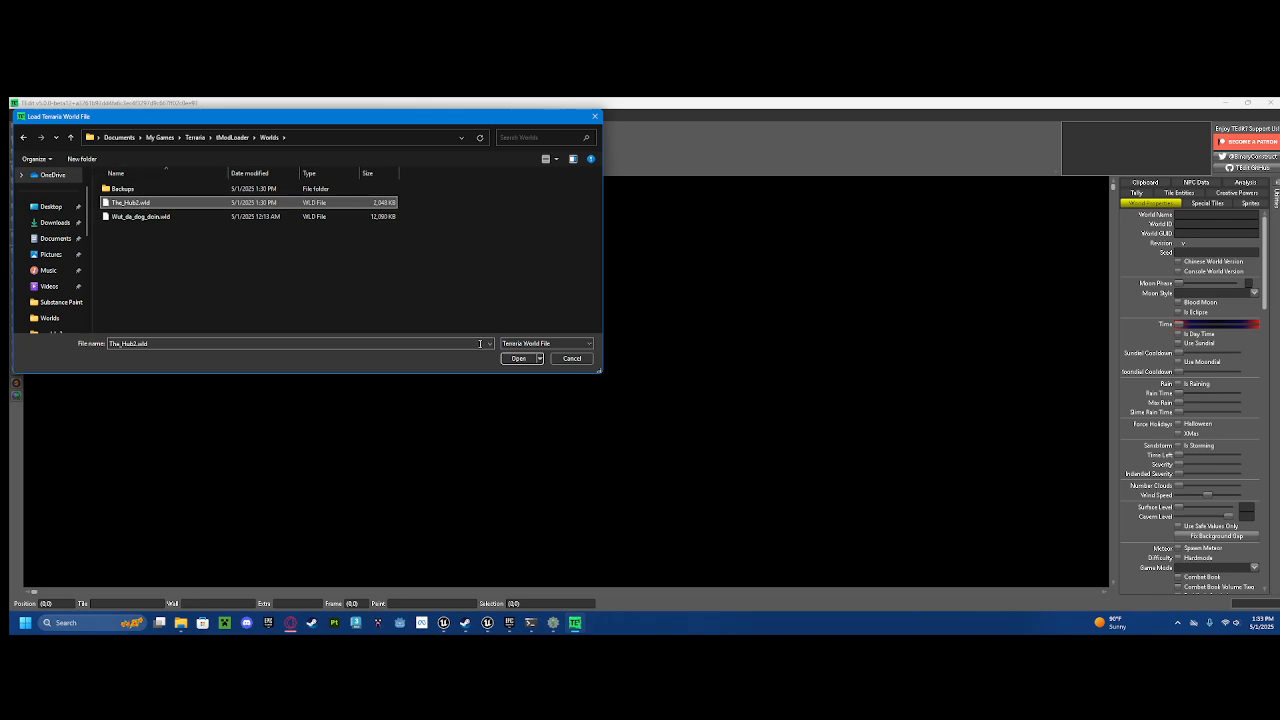
click(520, 358)
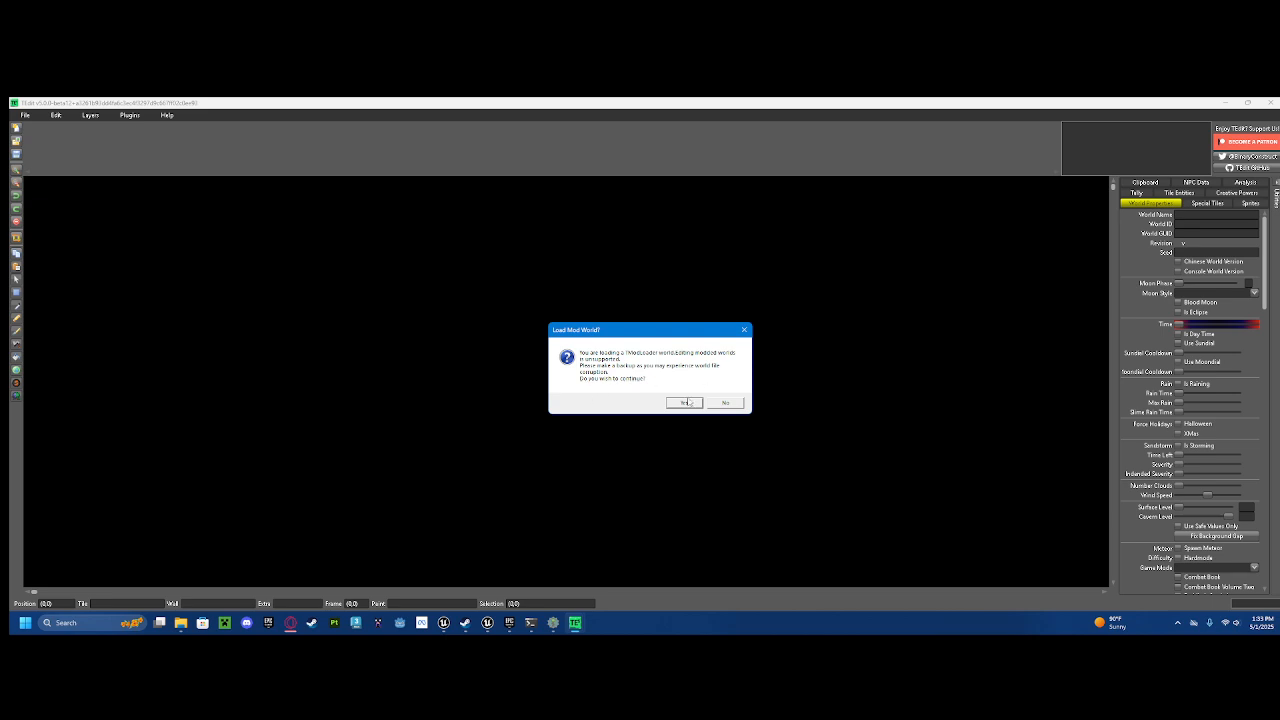
click(688, 402)
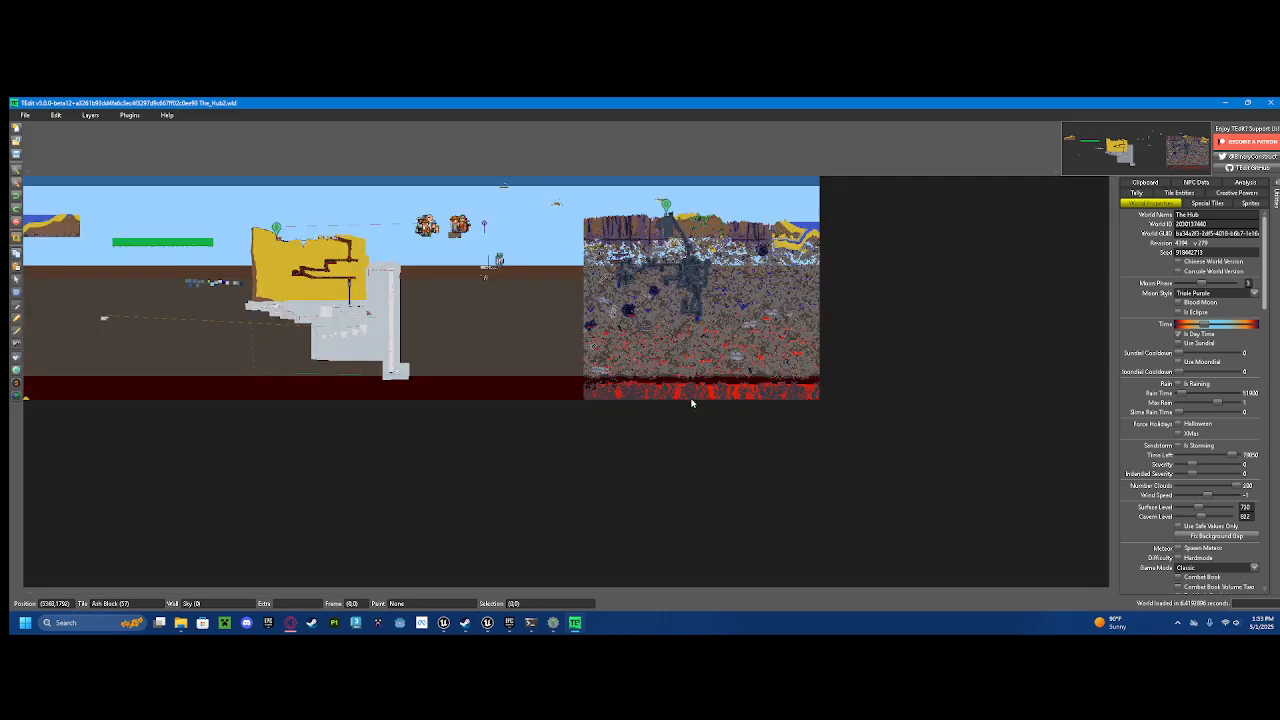
Step: Examine the overall world layout around the large sand structure and the long green platform
scroll(405, 292, up, 1)
drag(405, 292, 694, 323)
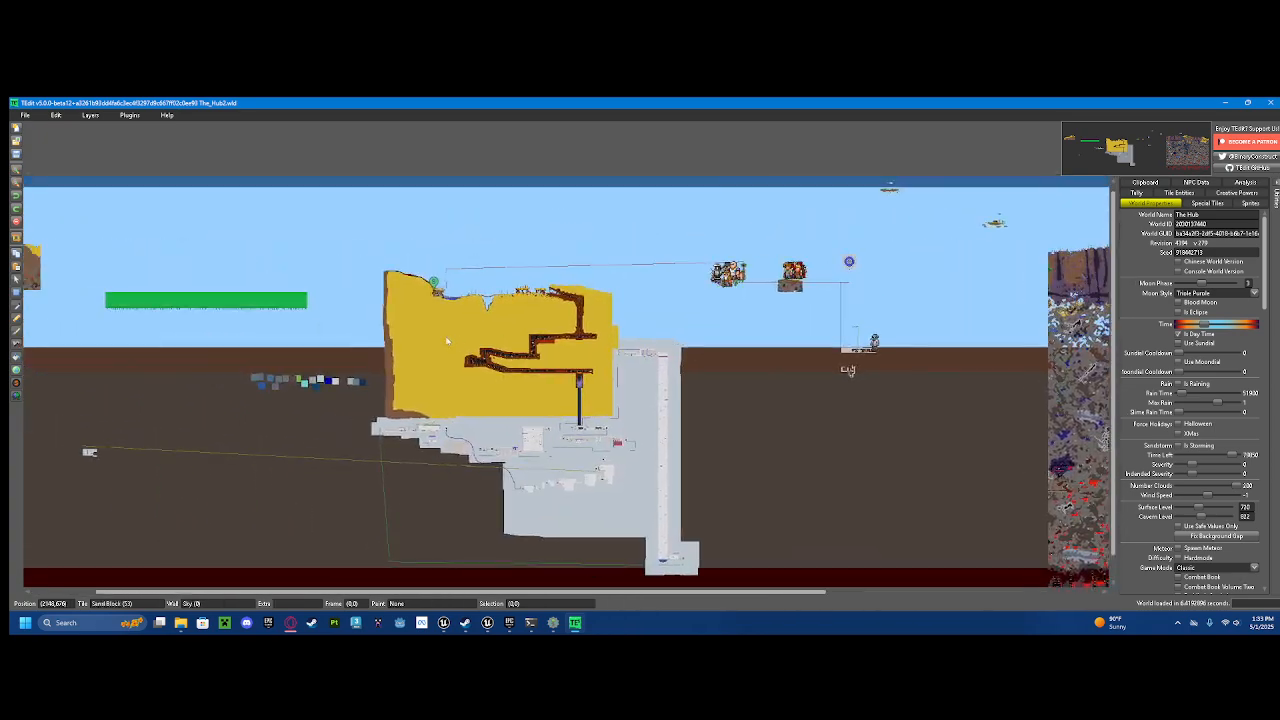
scroll(446, 340, up, 1)
scroll(601, 413, down, 3)
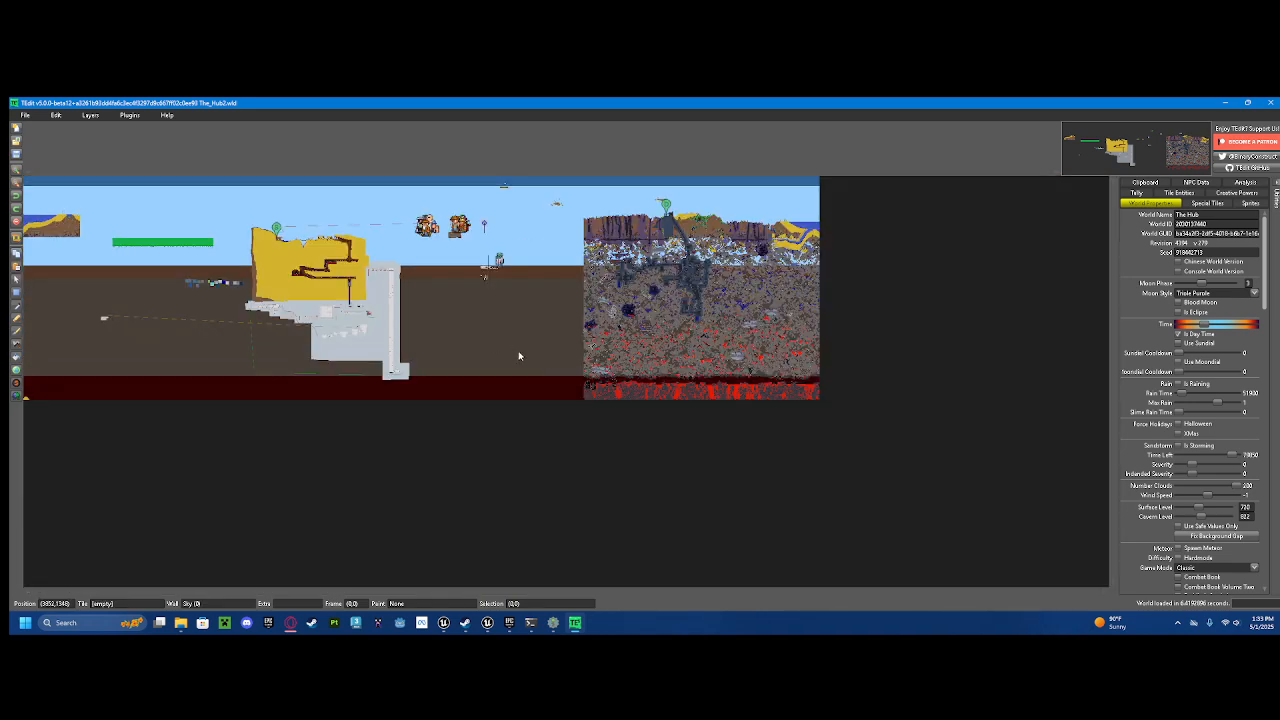
scroll(325, 245, up, 1)
scroll(305, 280, down, 1)
scroll(301, 289, up, 1)
drag(301, 289, 610, 304)
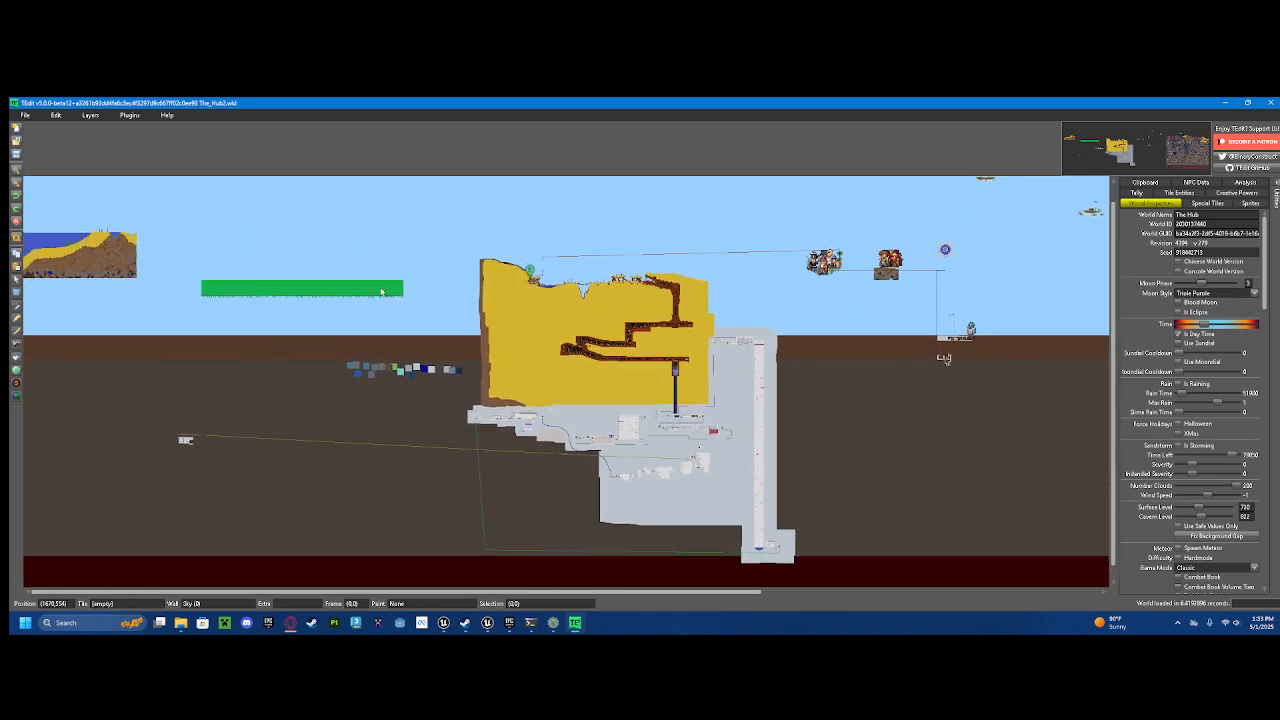
scroll(14, 172, up, 1)
scroll(15, 182, down, 1)
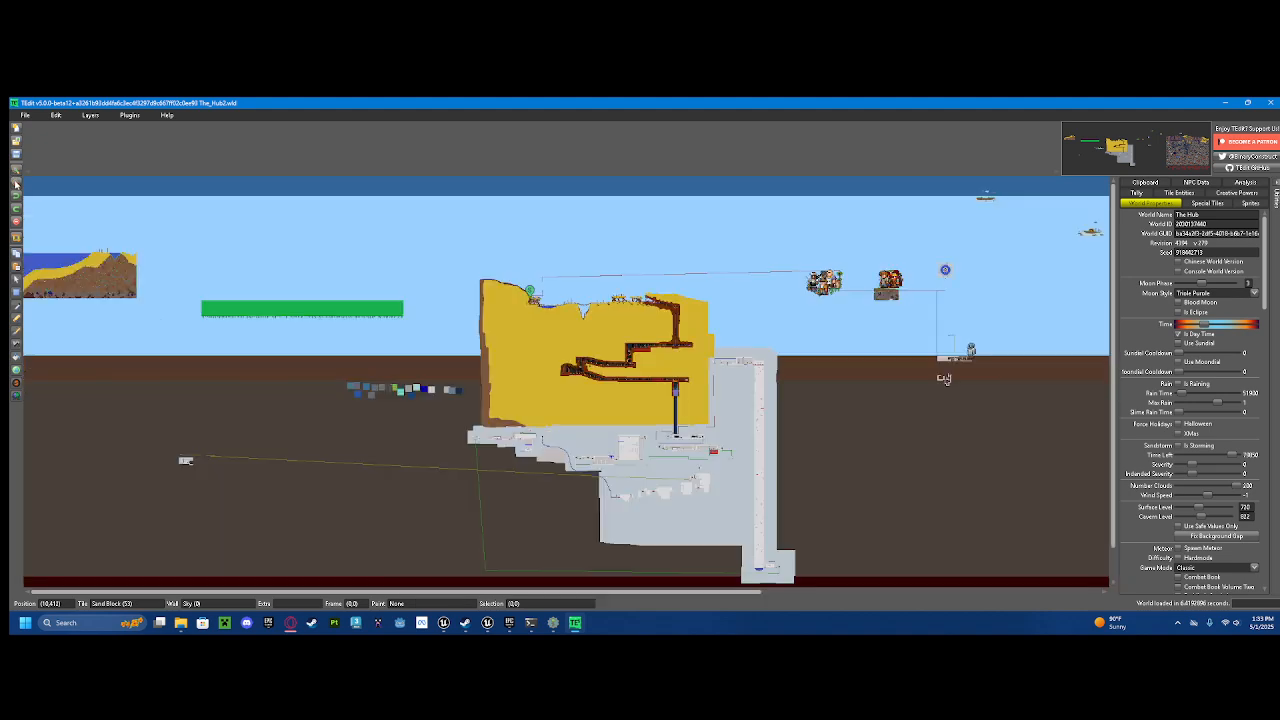
scroll(15, 185, up, 1)
scroll(15, 176, up, 1)
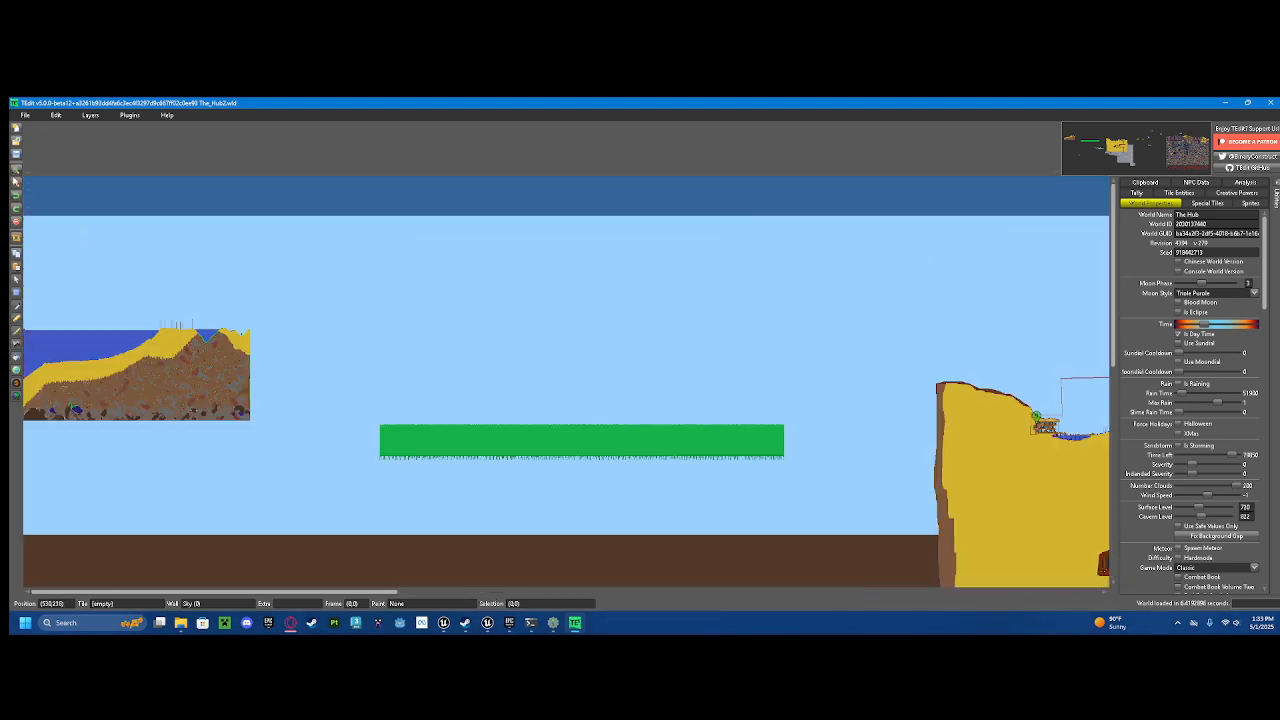
Step: Examine the tunnels inside the sand structure and the wired rooms beneath it
scroll(14, 173, down, 1)
drag(482, 363, 402, 326)
scroll(589, 380, up, 2)
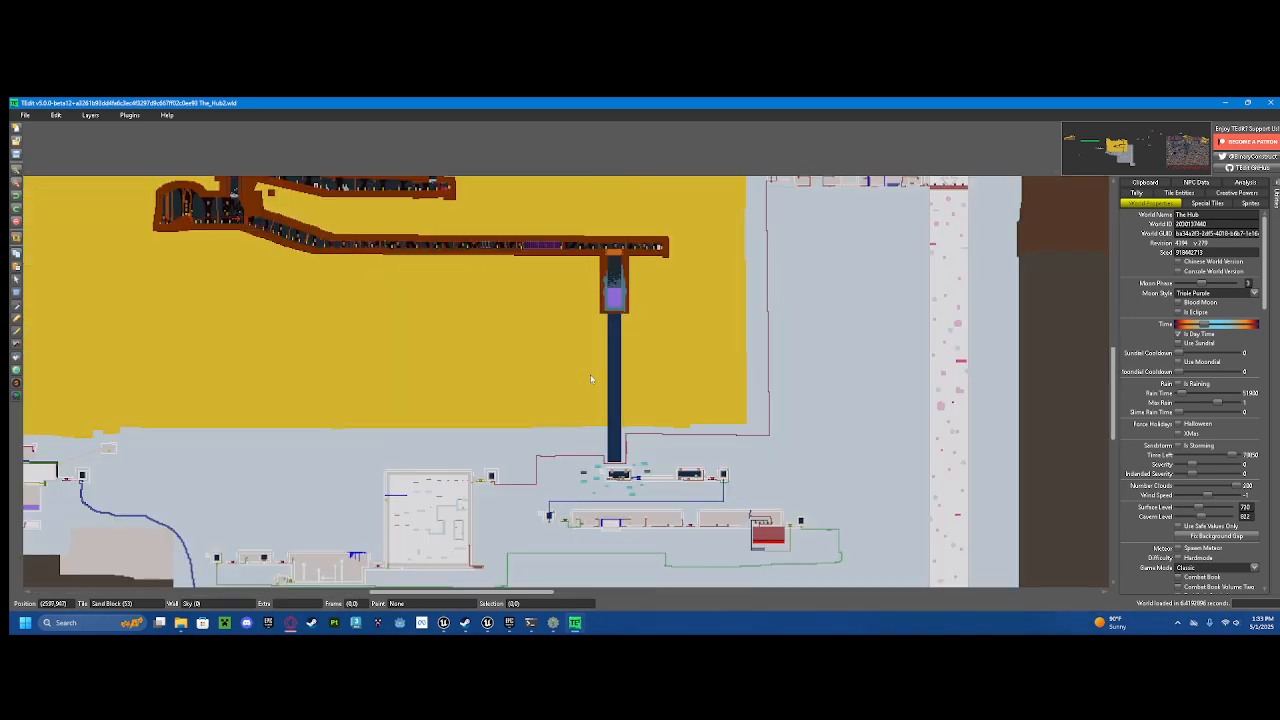
drag(590, 379, 611, 434)
scroll(542, 360, down, 1)
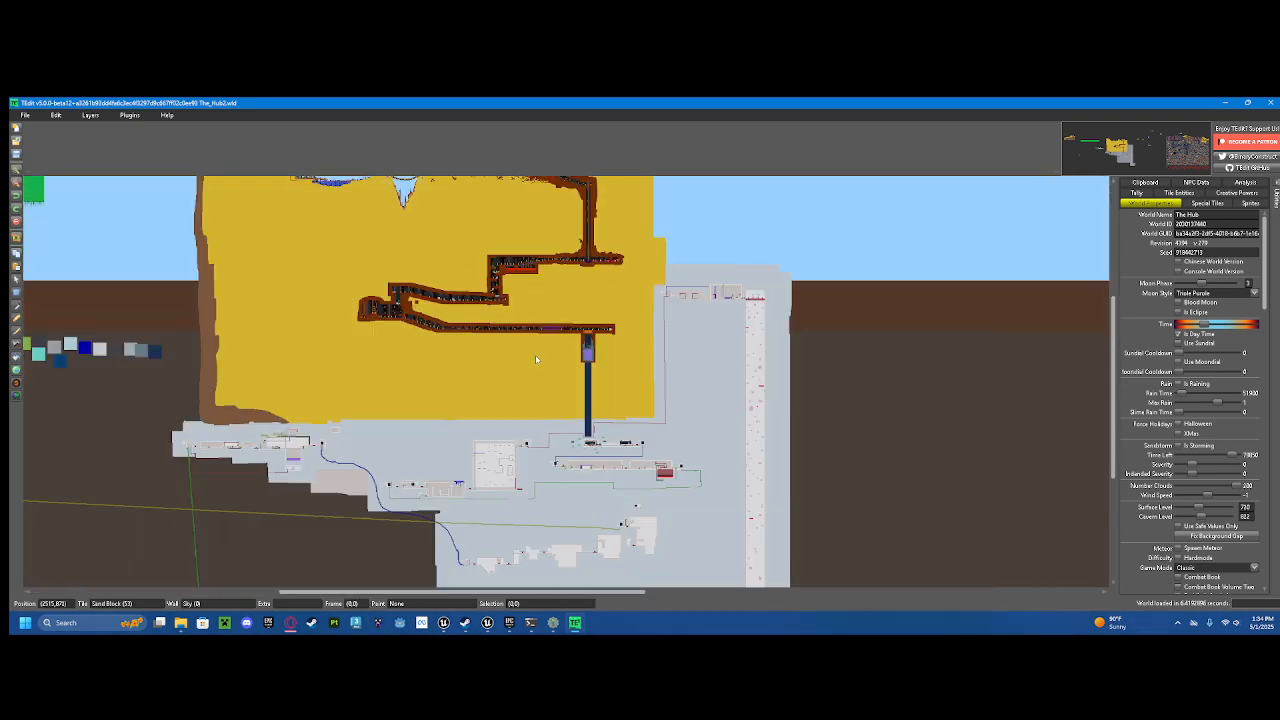
scroll(540, 359, up, 1)
drag(540, 358, 646, 438)
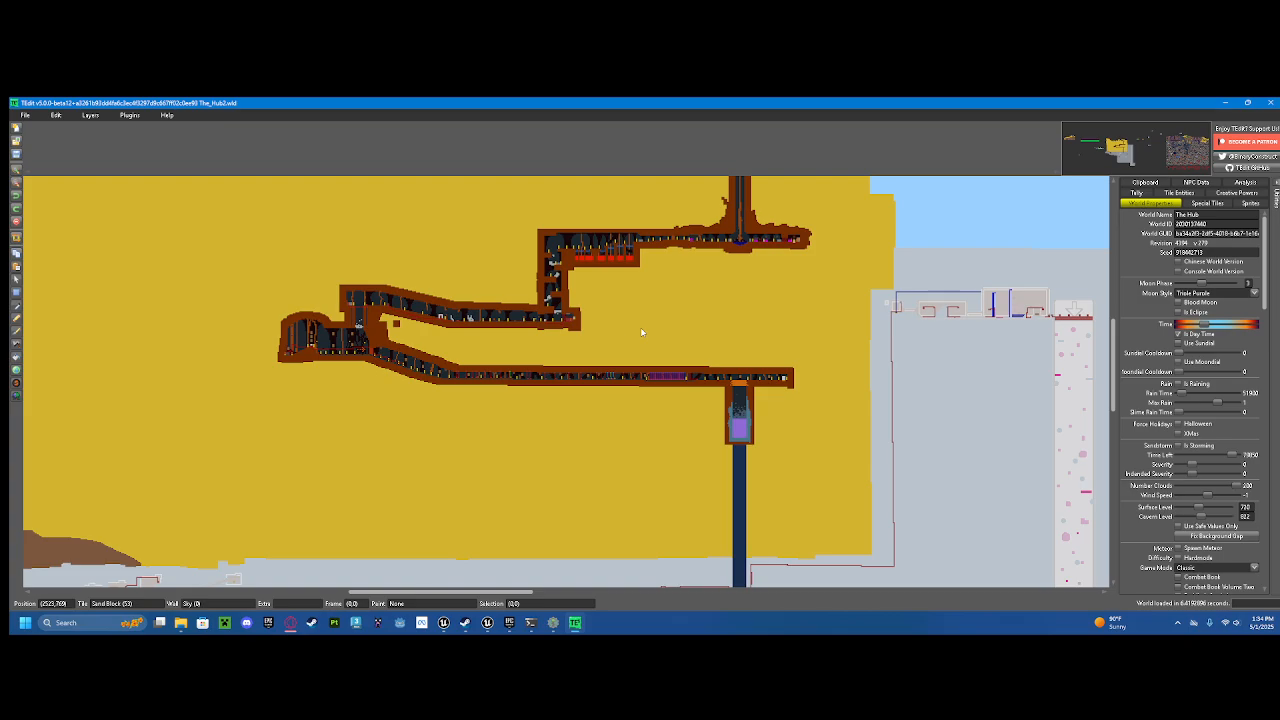
scroll(642, 332, up, 3)
scroll(534, 316, down, 5)
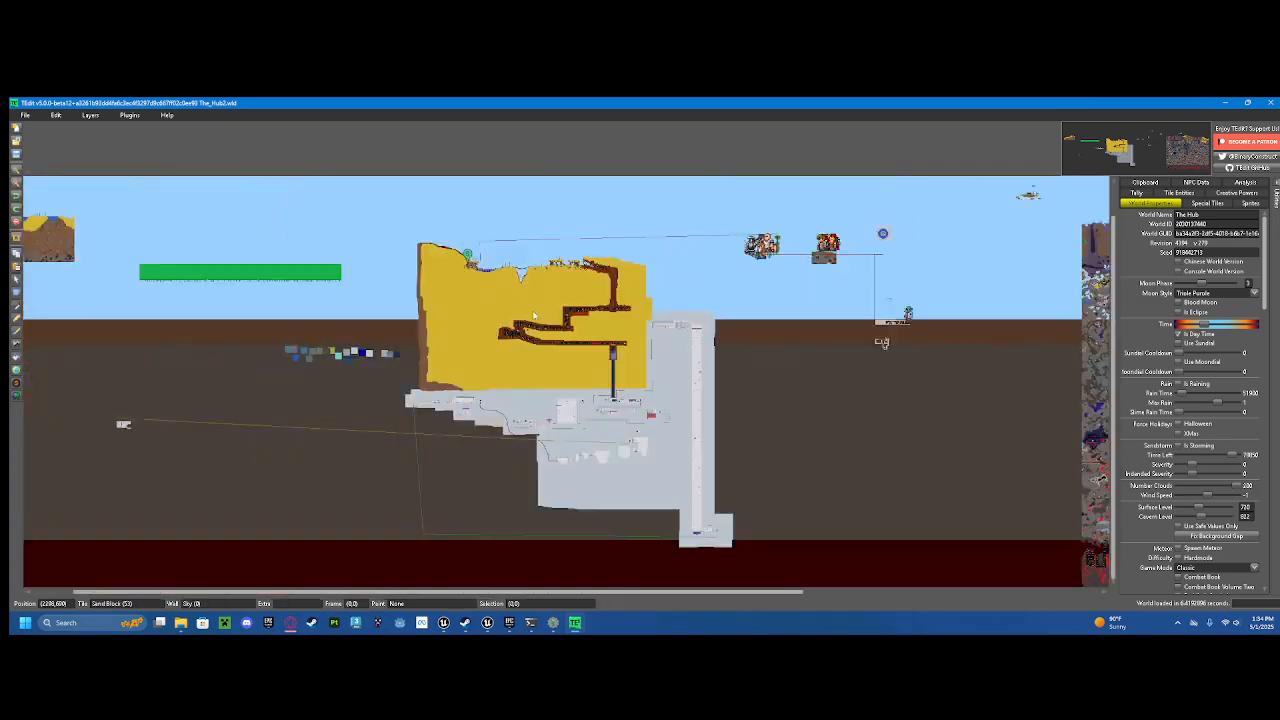
Step: Examine the ocean beach at the world's western edge and the cave terrain on its eastern side
scroll(192, 229, up, 1)
scroll(44, 247, up, 1)
drag(224, 245, 829, 354)
scroll(314, 315, up, 1)
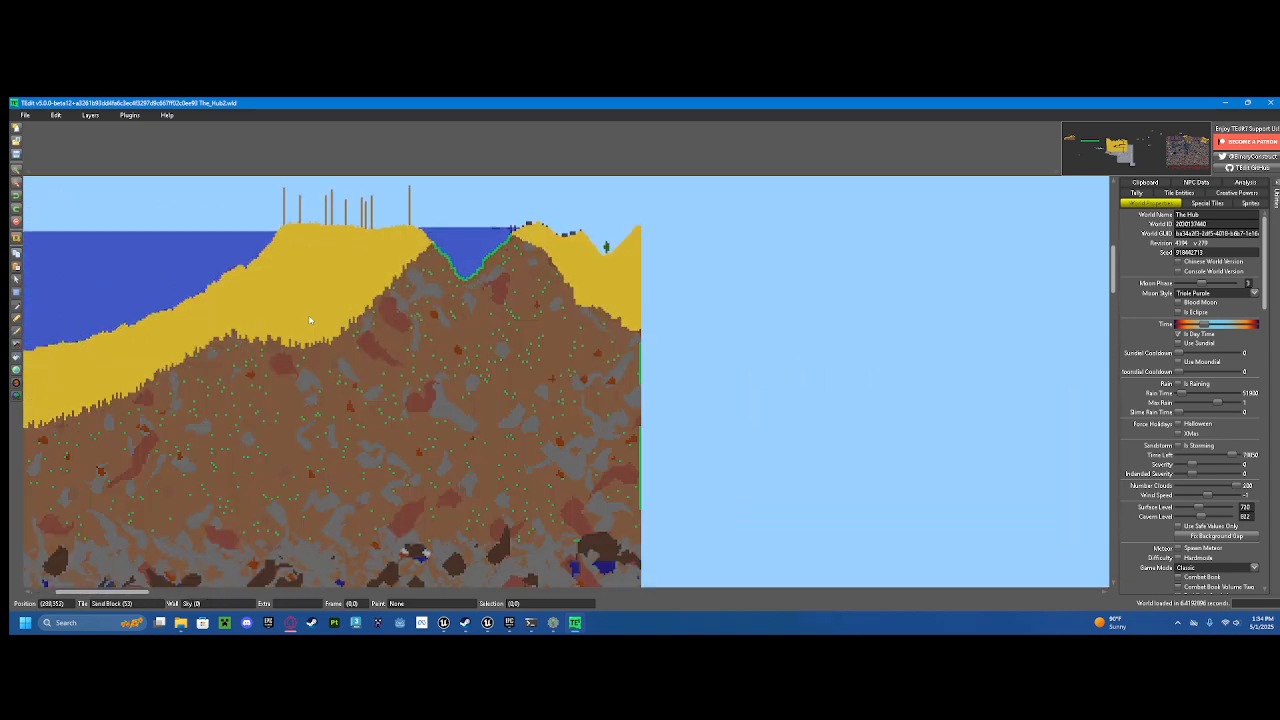
scroll(310, 320, down, 3)
drag(617, 312, 786, 309)
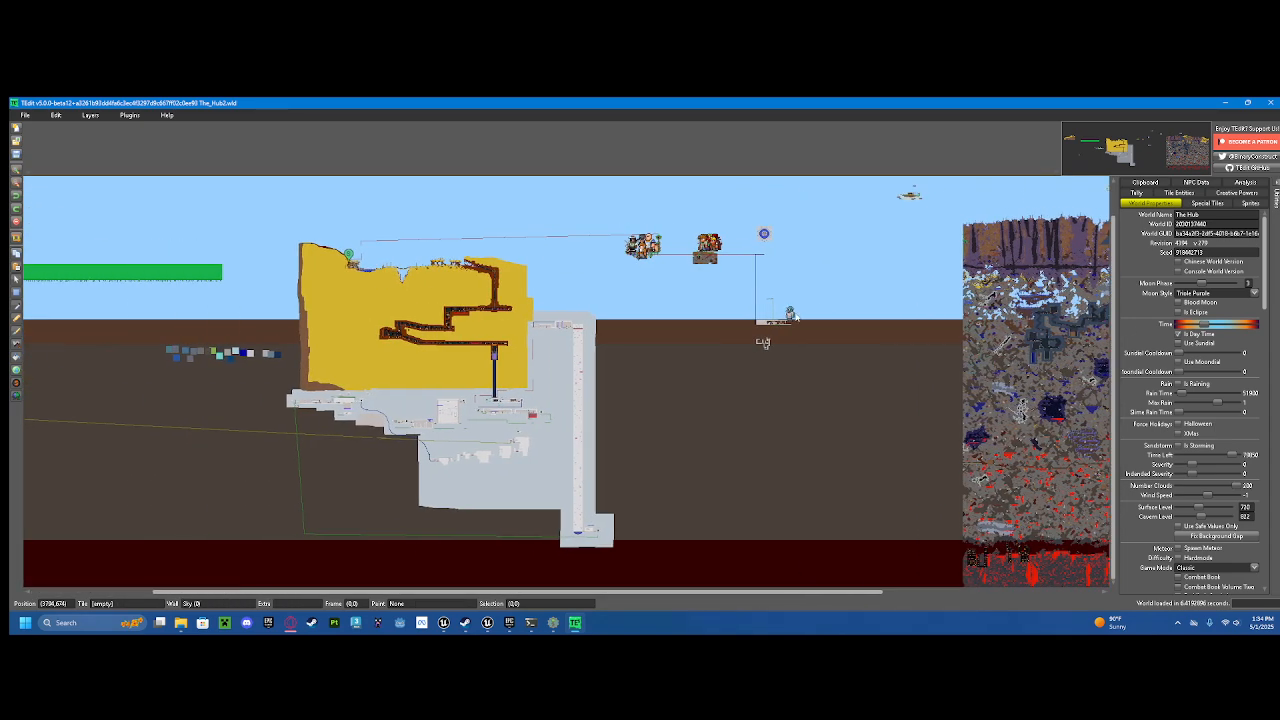
scroll(724, 287, down, 2)
scroll(668, 274, up, 2)
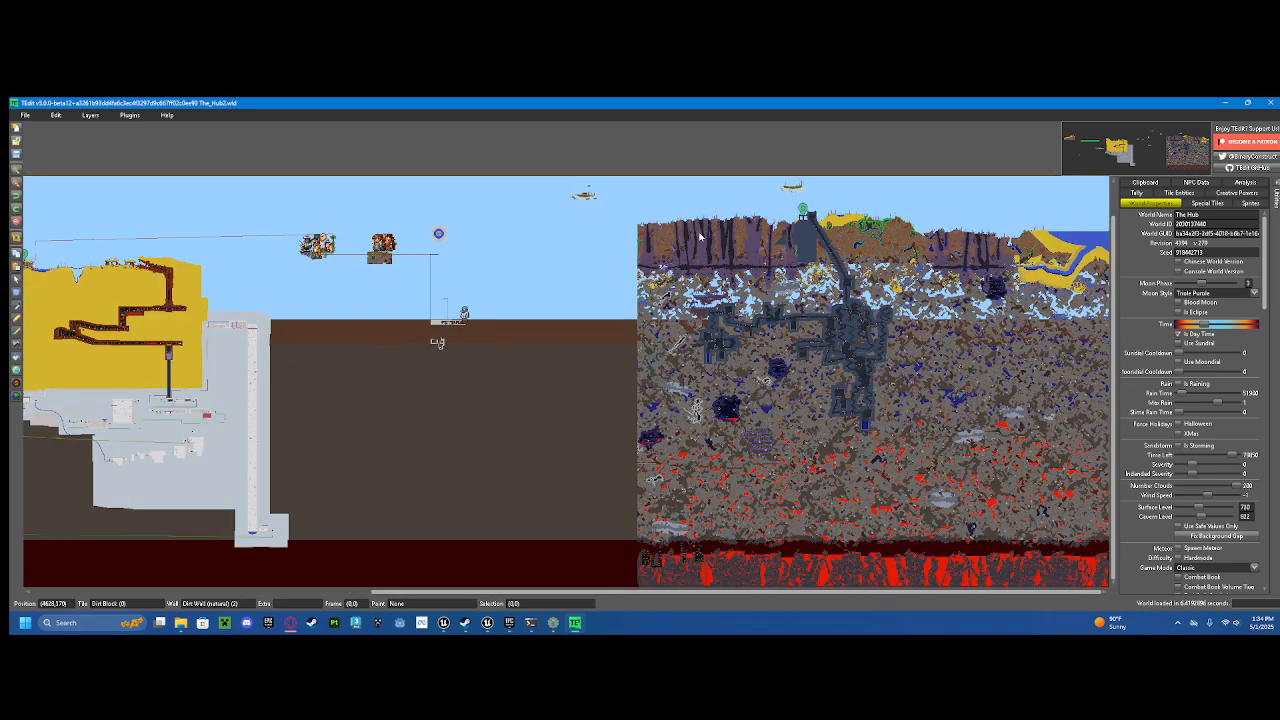
click(1115, 550)
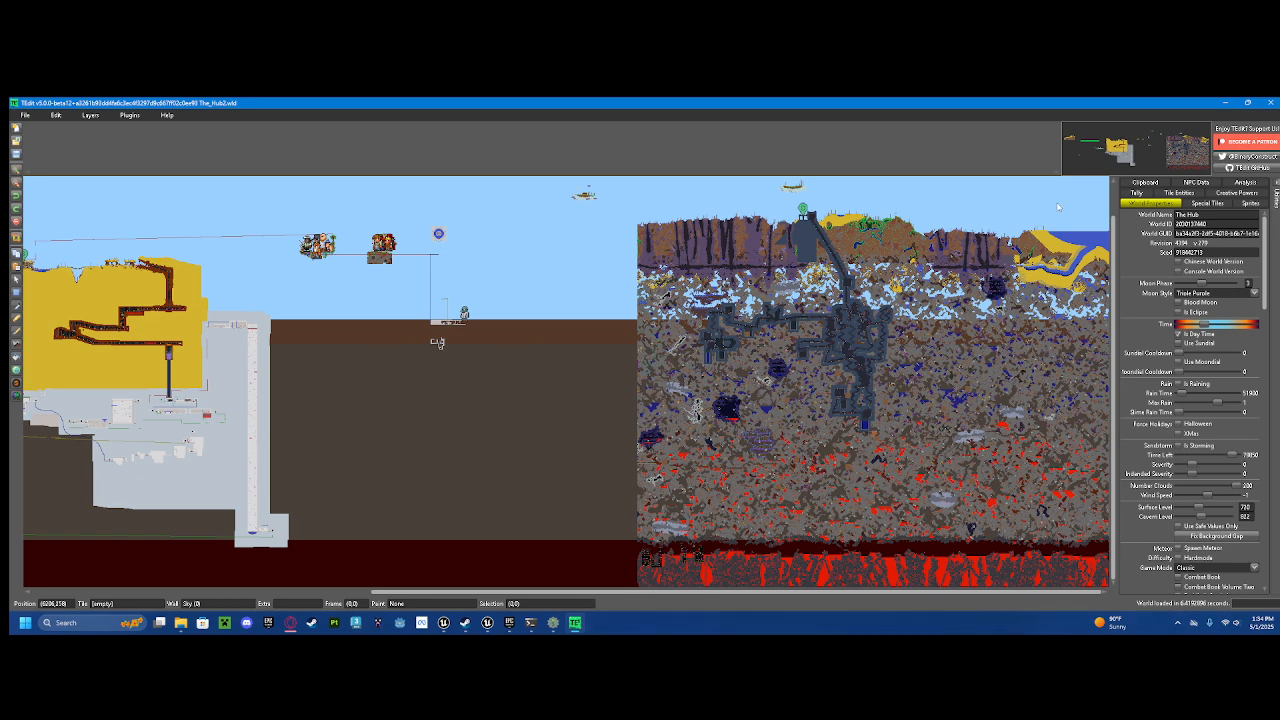
Step: Examine the floating islands and how they sit between the sand structure and the eastern cave terrain
scroll(271, 242, up, 1)
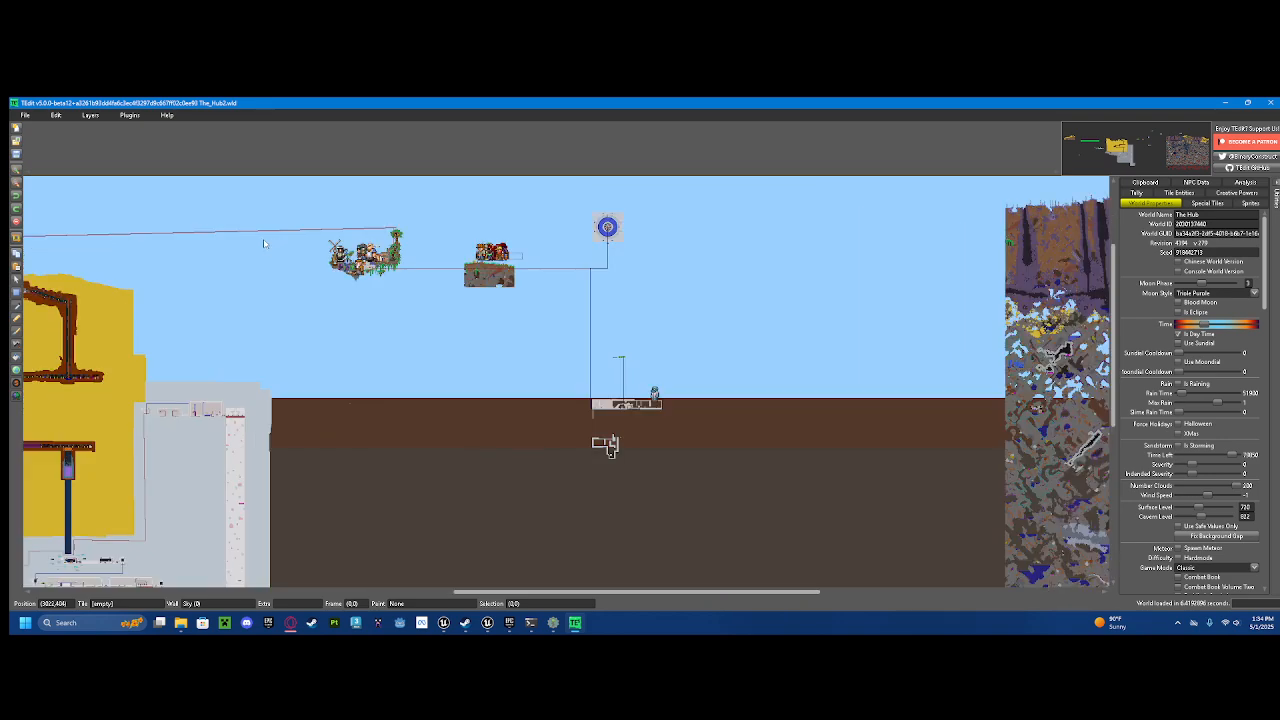
drag(271, 242, 739, 229)
scroll(739, 229, down, 3)
scroll(230, 218, up, 2)
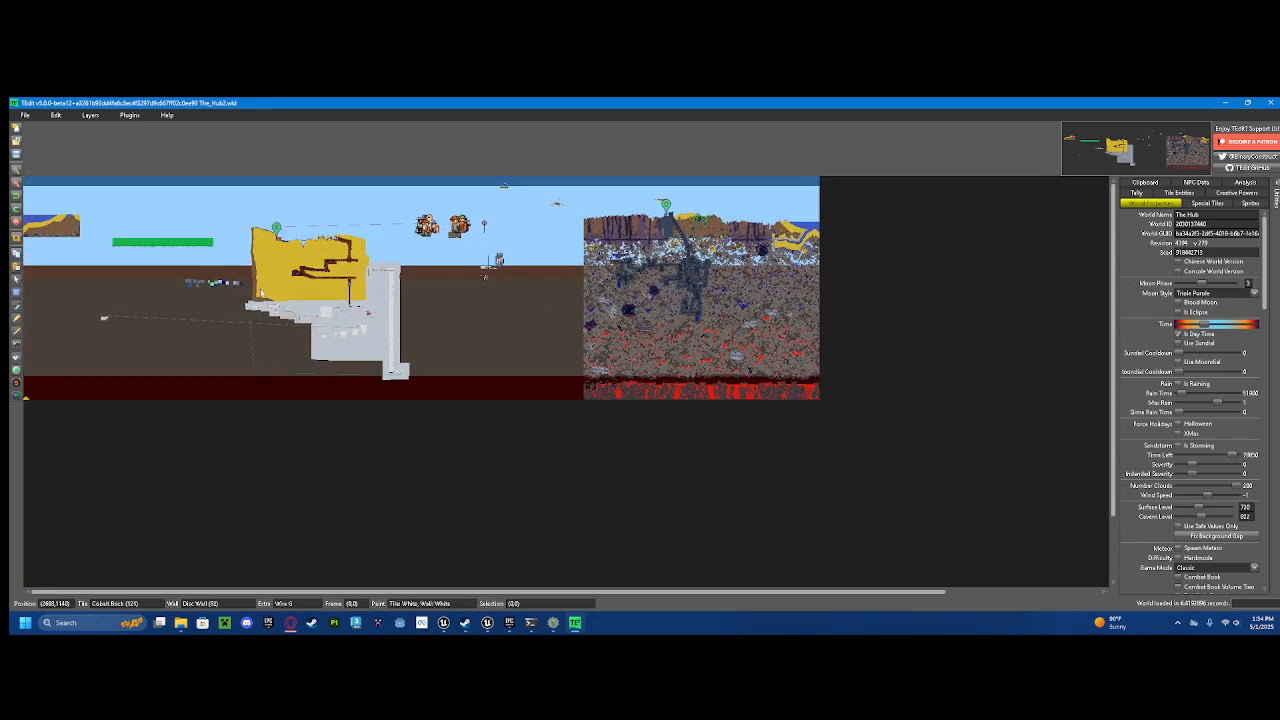
scroll(257, 252, up, 1)
drag(257, 252, 252, 292)
scroll(557, 378, up, 2)
scroll(630, 315, down, 1)
scroll(318, 365, down, 1)
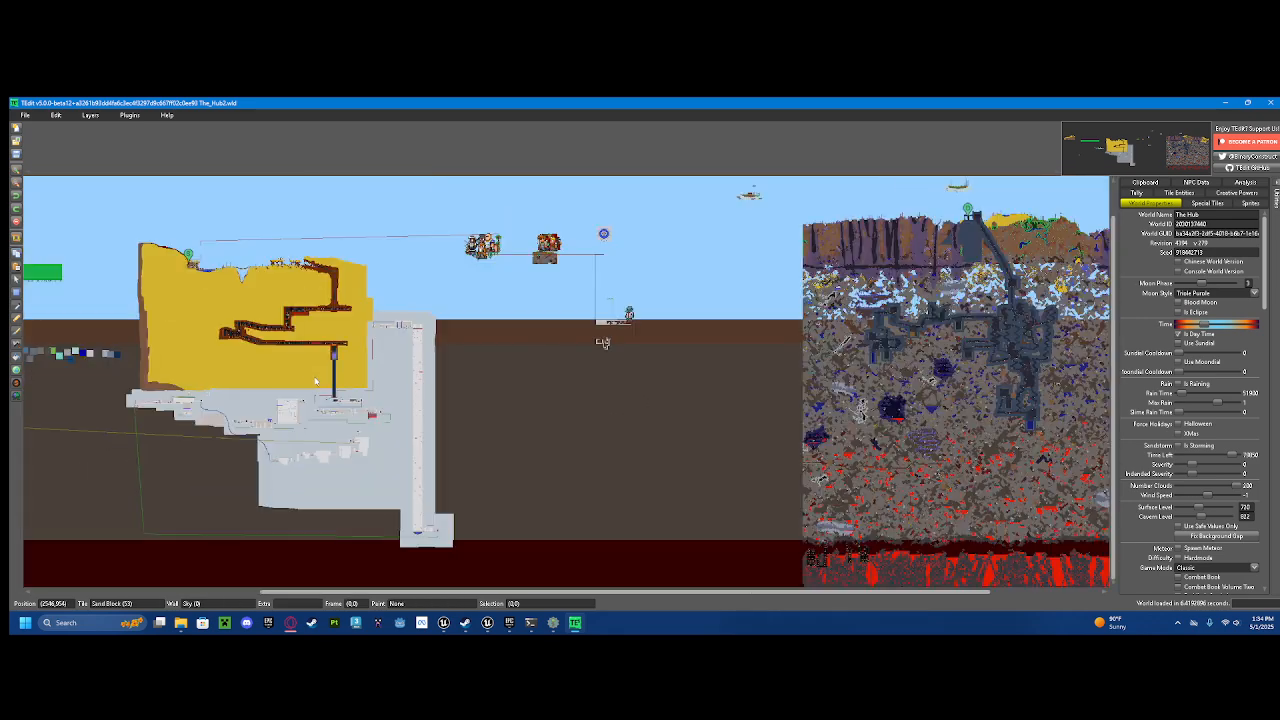
scroll(657, 346, up, 2)
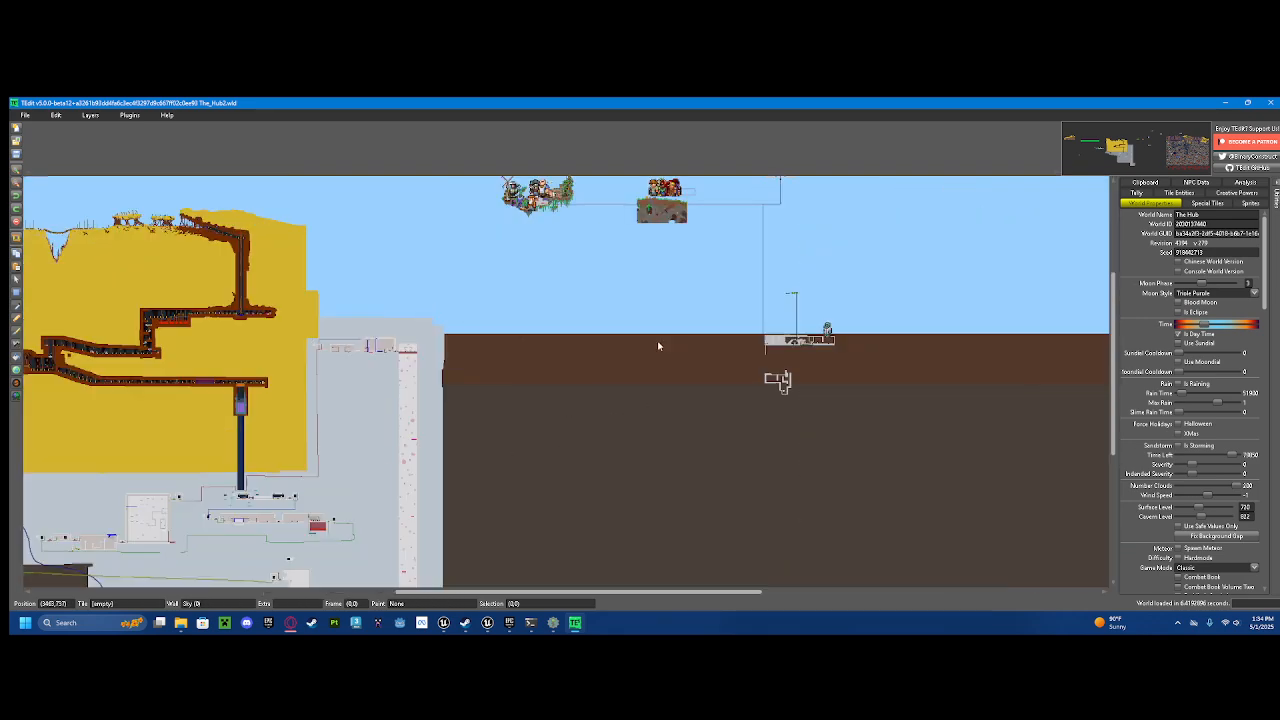
Step: Examine the small buildings at and just below ground level on the flat land east of the sand structure
scroll(626, 297, up, 1)
scroll(609, 460, up, 1)
scroll(608, 458, down, 1)
scroll(396, 438, up, 2)
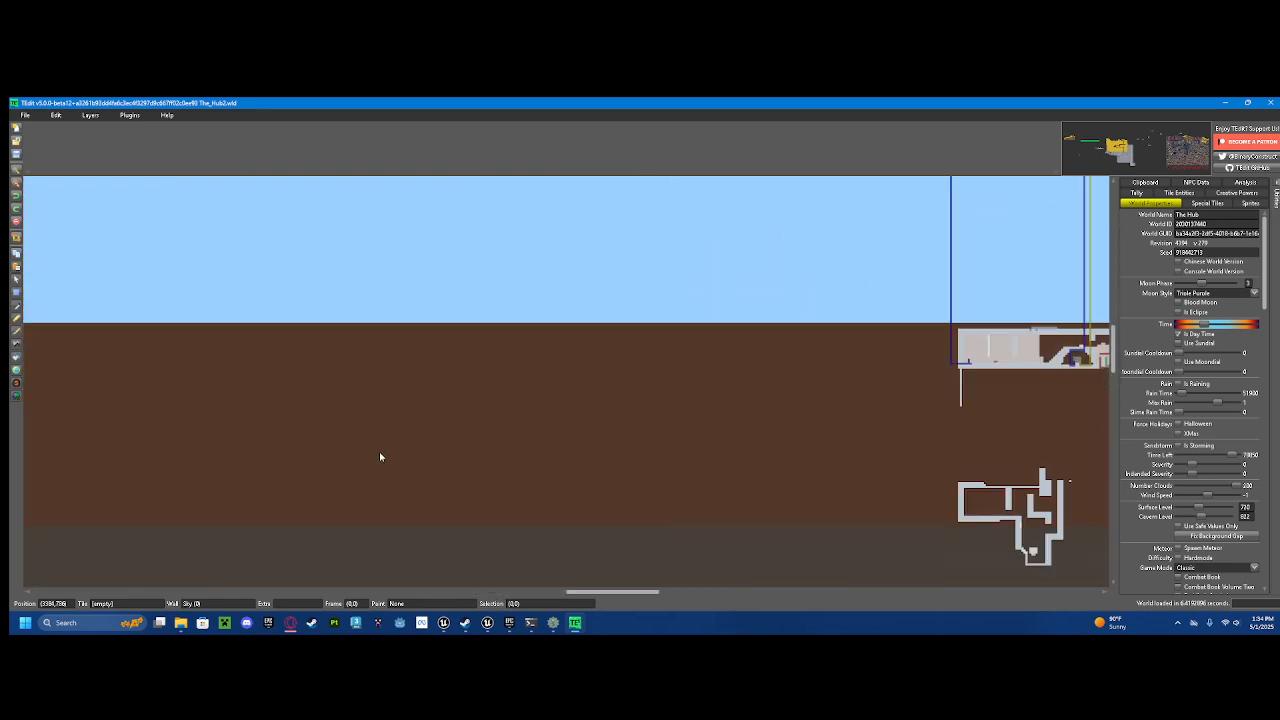
scroll(385, 456, up, 3)
scroll(645, 275, down, 3)
scroll(586, 306, down, 1)
scroll(566, 318, down, 2)
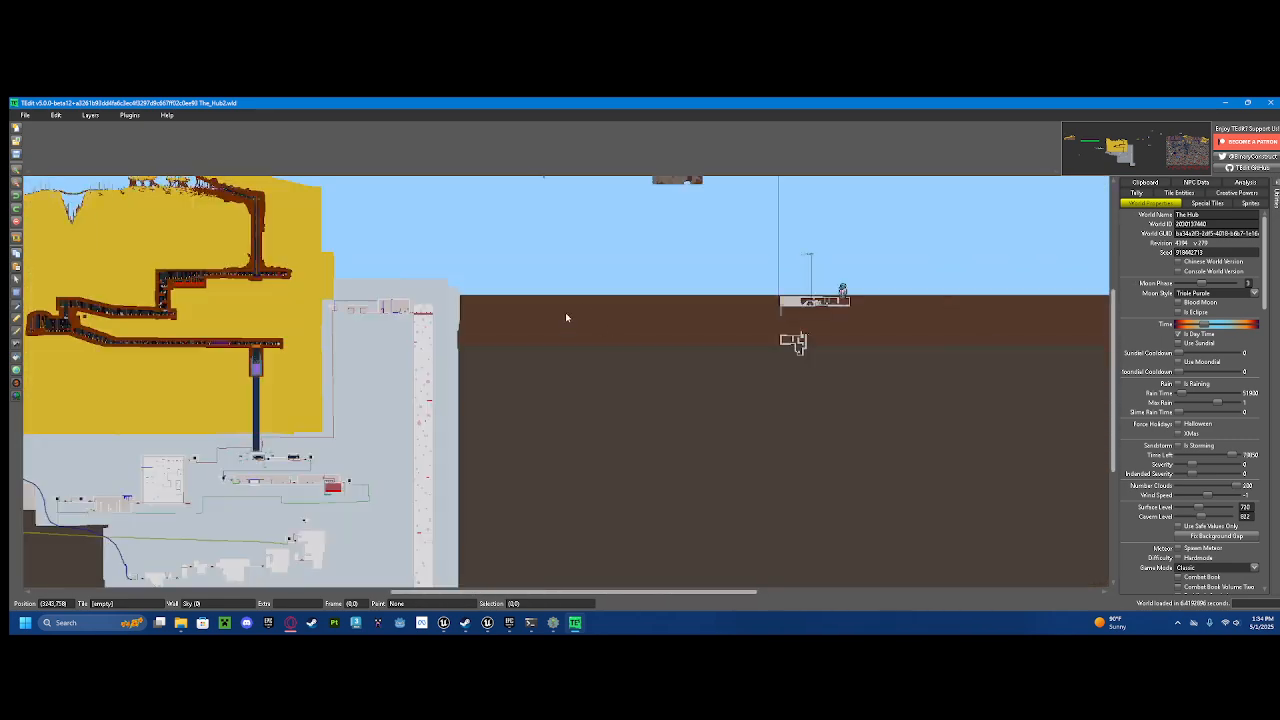
scroll(641, 375, down, 1)
Step: Examine the sand structure's surface from its western edge across the chasm and rock arches to the tunnel entrance
drag(311, 262, 333, 298)
scroll(333, 290, up, 1)
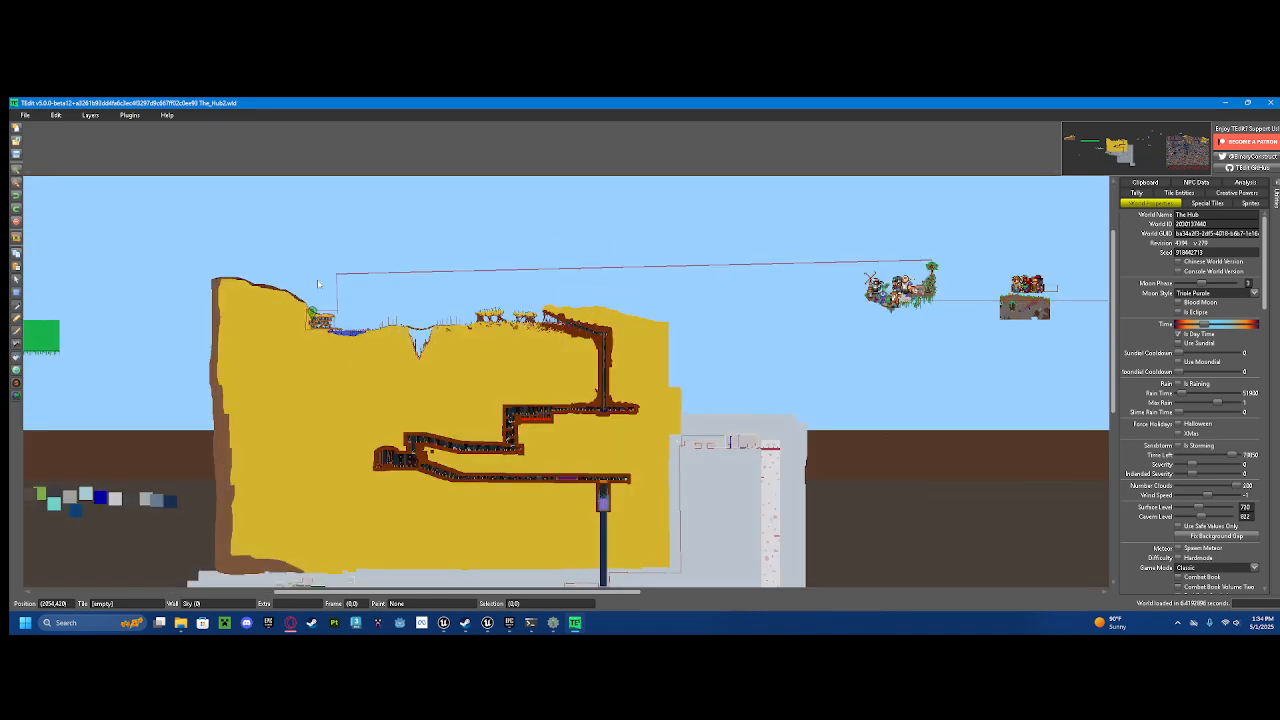
drag(184, 284, 474, 337)
drag(381, 348, 419, 398)
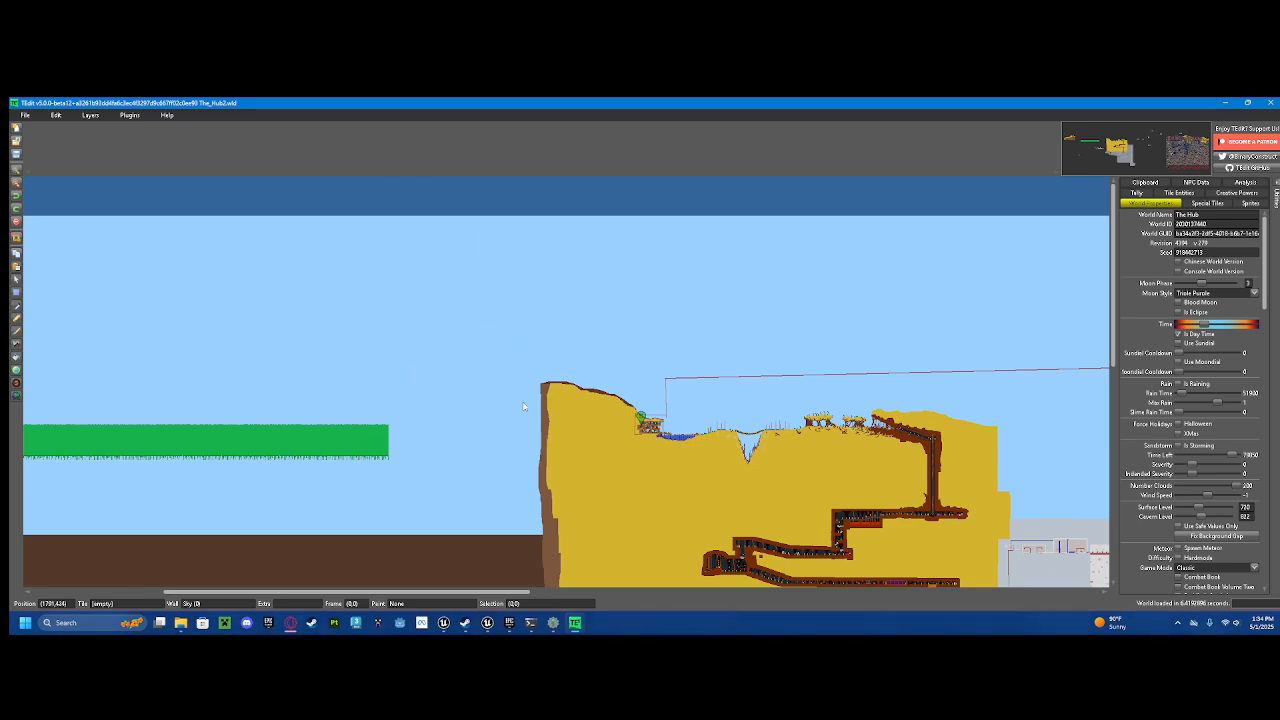
scroll(756, 454, up, 1)
drag(756, 454, 640, 370)
drag(825, 395, 508, 403)
scroll(718, 437, down, 1)
drag(718, 437, 702, 410)
scroll(450, 375, up, 1)
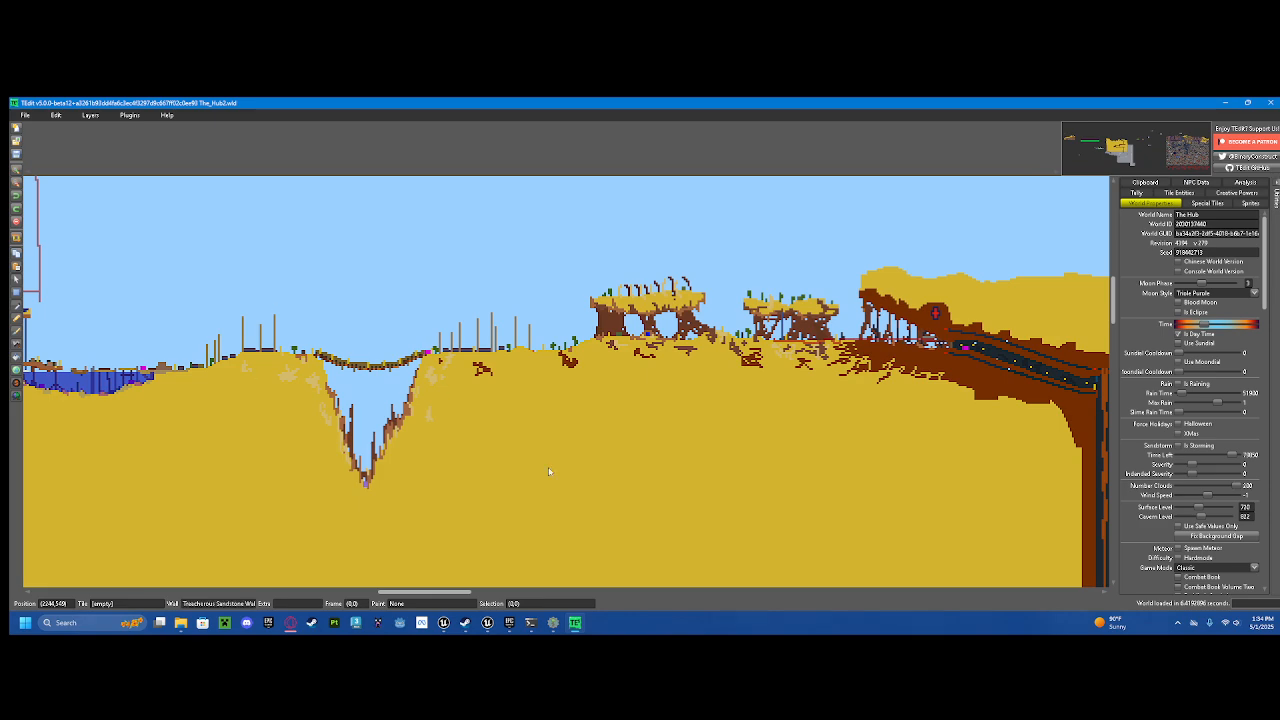
scroll(430, 344, down, 2)
scroll(352, 393, down, 2)
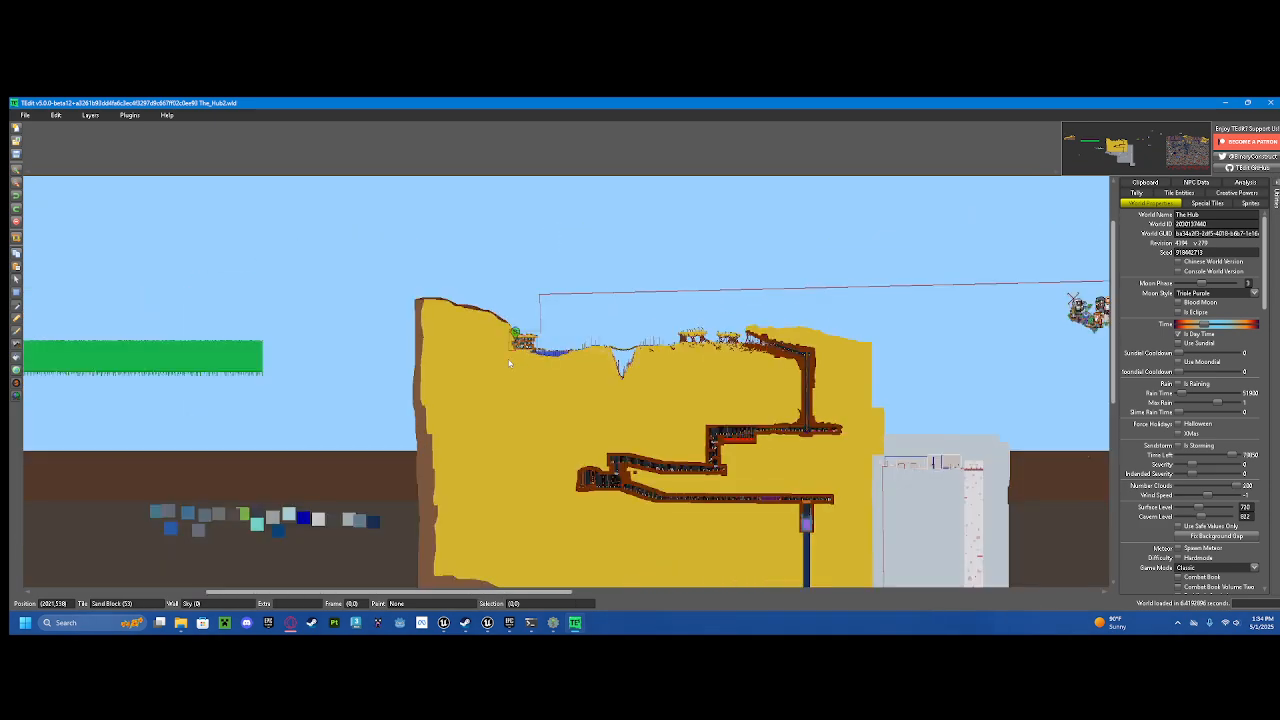
scroll(451, 413, up, 6)
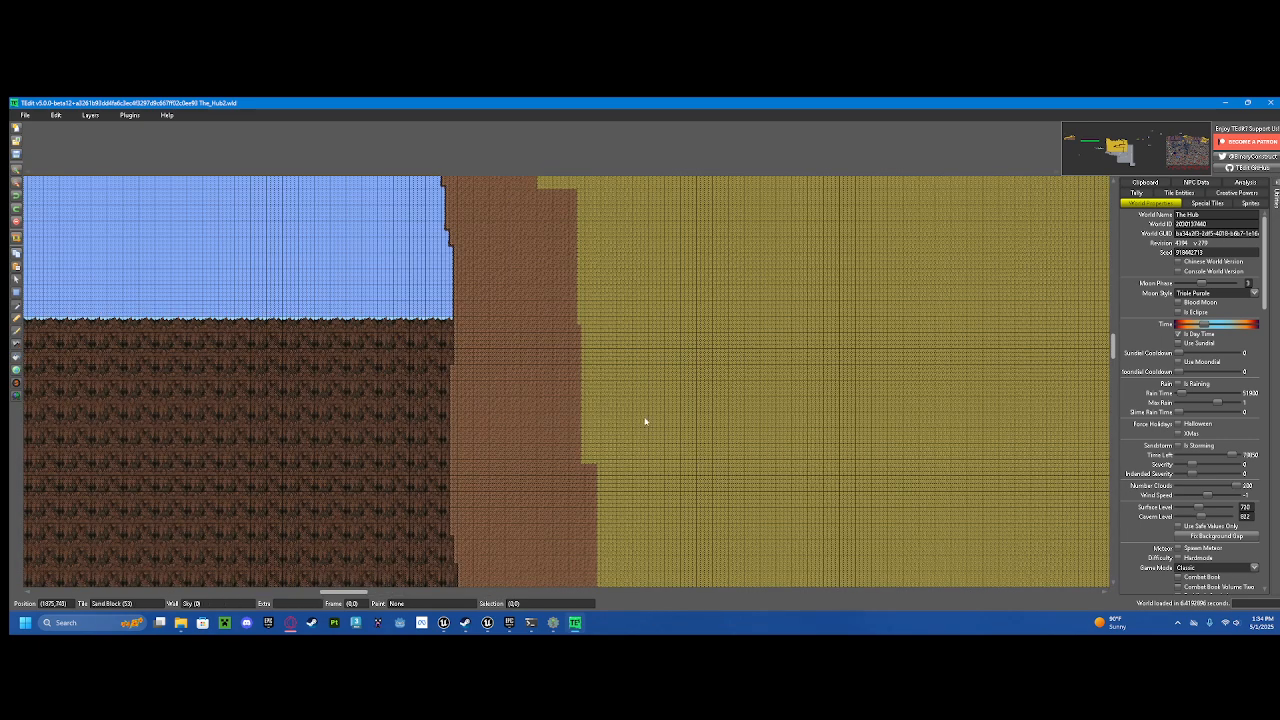
Step: Examine the wired rooms at the top of the brick block adjoining the sand structure's eastern side
scroll(718, 408, down, 2)
drag(885, 401, 341, 332)
drag(725, 334, 491, 345)
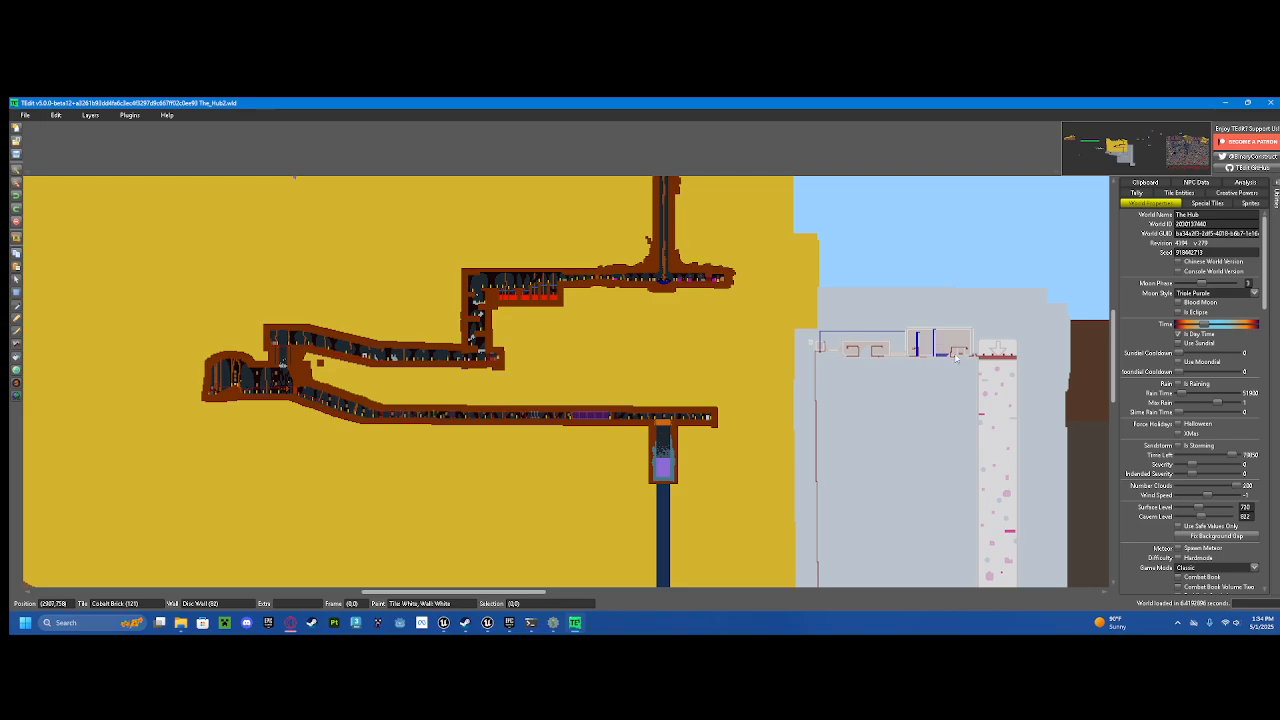
drag(951, 355, 841, 355)
scroll(821, 355, up, 3)
scroll(813, 317, down, 1)
scroll(813, 317, down, 3)
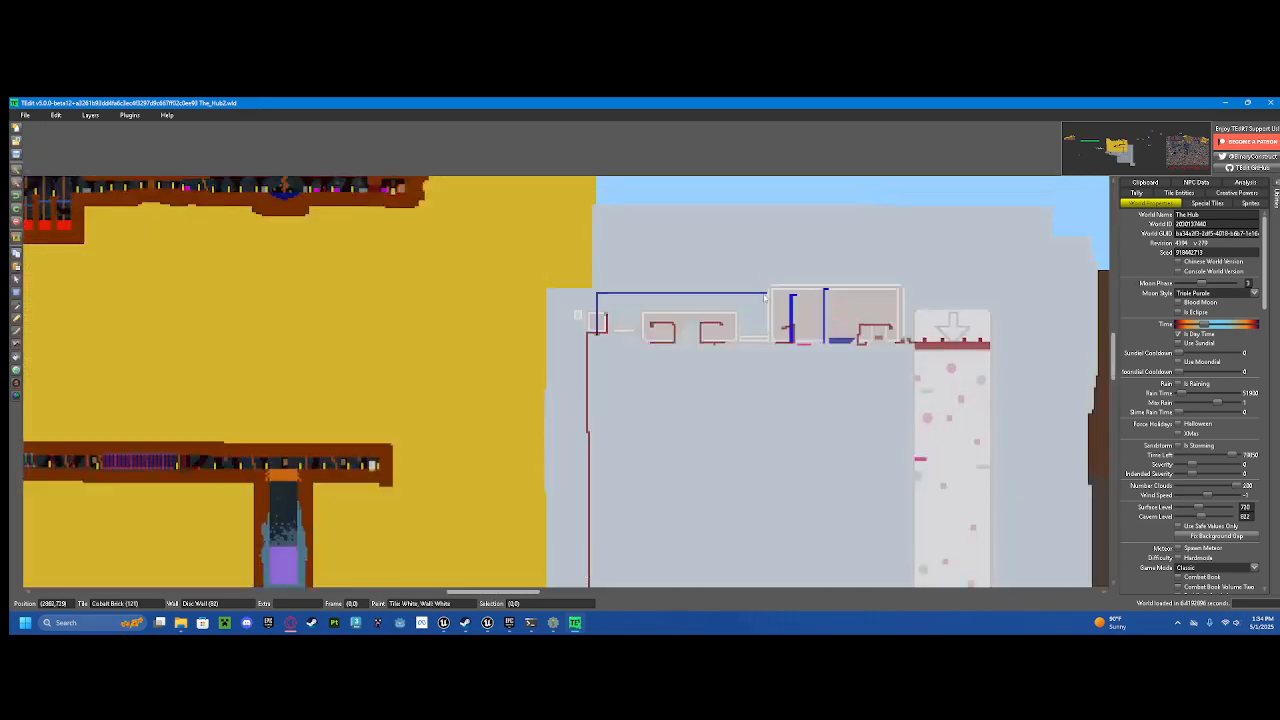
Step: Examine the brick block's upper edge and the dirt ground directly east of it at tile level
scroll(646, 309, up, 5)
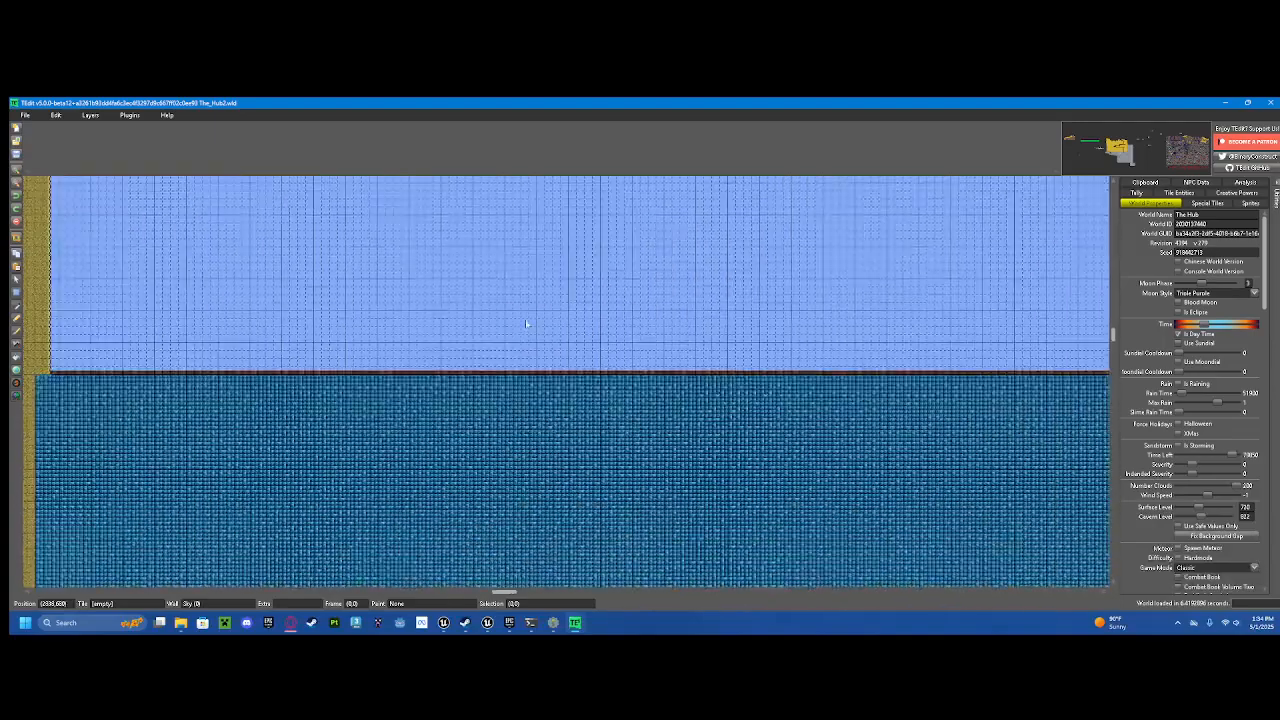
drag(890, 466, 88, 232)
drag(1080, 415, 328, 240)
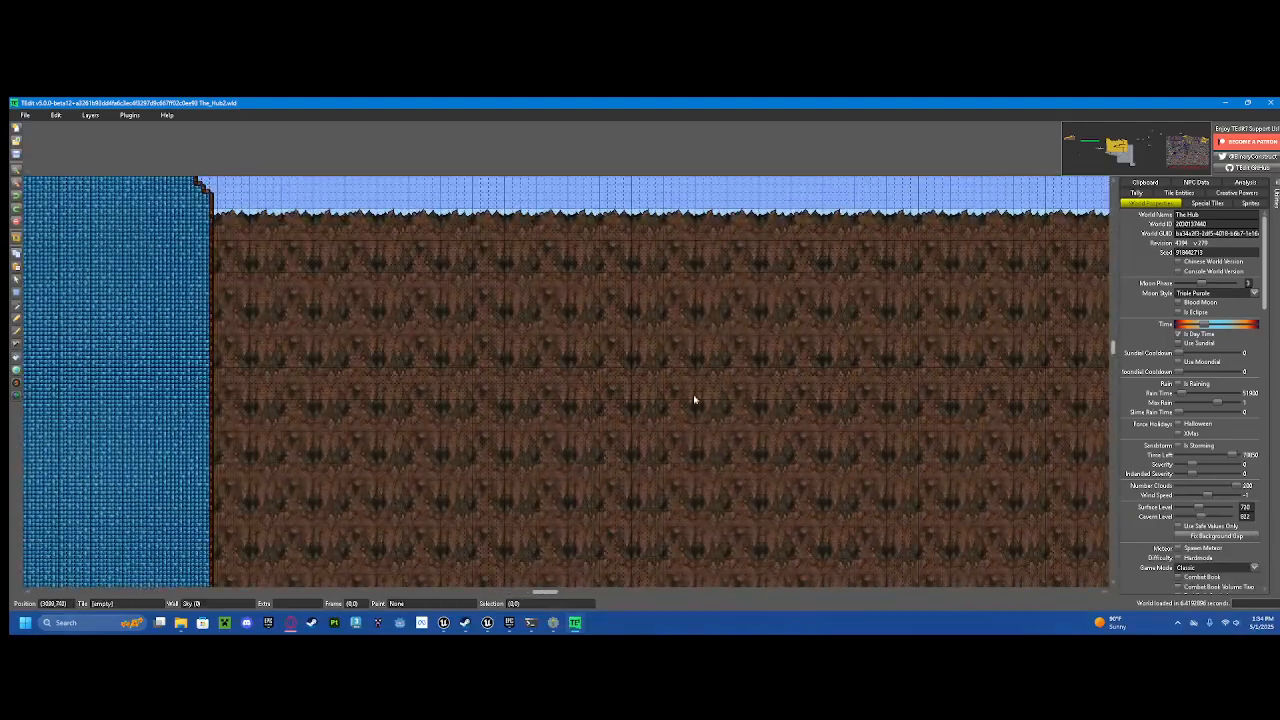
scroll(743, 420, up, 2)
scroll(634, 378, up, 1)
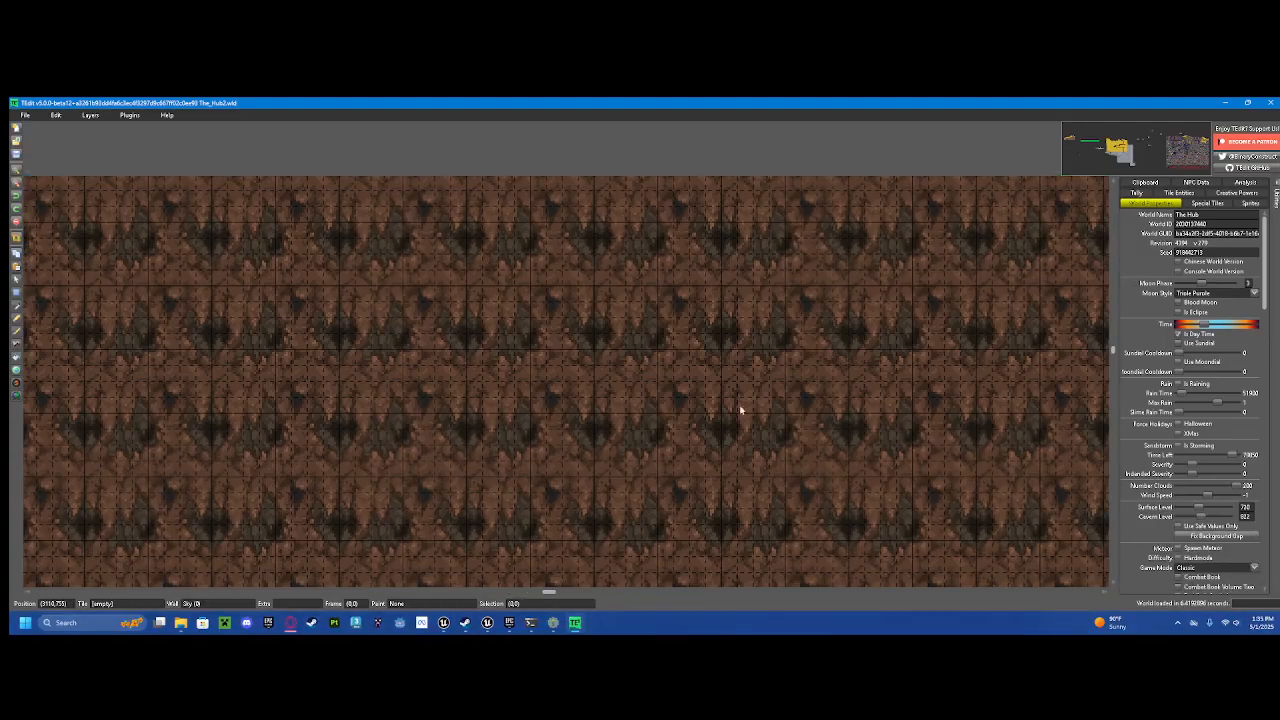
scroll(710, 393, down, 2)
scroll(680, 320, down, 2)
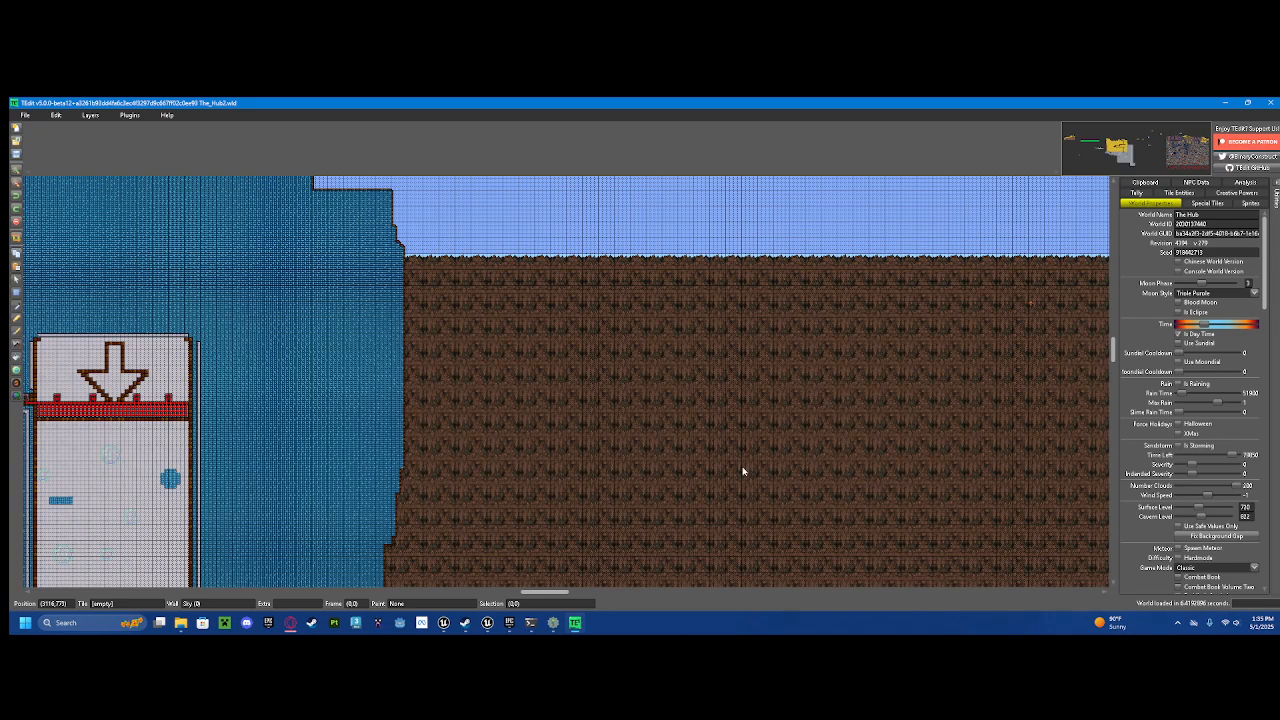
Step: Follow the brick block's eastern edge and its tall white shaft downward from the arrow-marked room at the top
scroll(350, 360, down, 1)
drag(360, 366, 819, 491)
drag(226, 379, 407, 264)
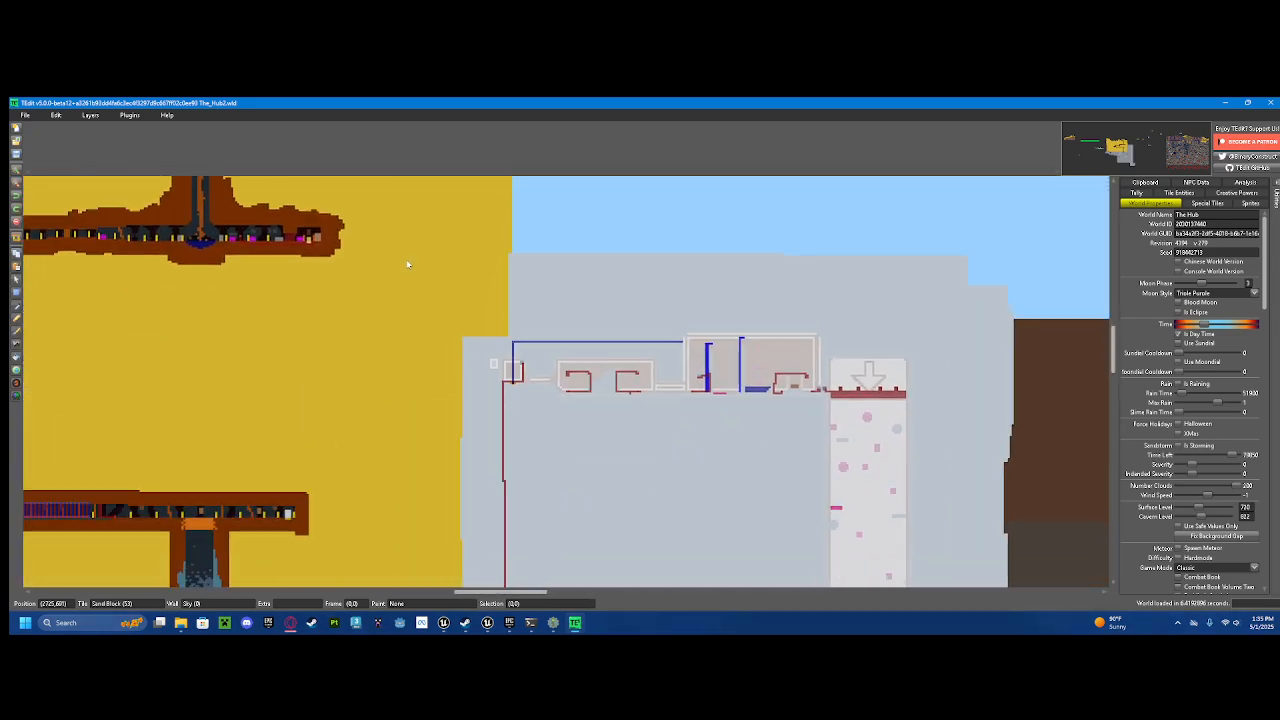
drag(973, 399, 353, 345)
scroll(738, 395, up, 1)
mouse_move(688, 330)
mouse_down()
mouse_move(657, 457)
mouse_move(562, 269)
mouse_move(609, 300)
mouse_move(723, 431)
mouse_move(764, 403)
mouse_move(674, 238)
mouse_up()
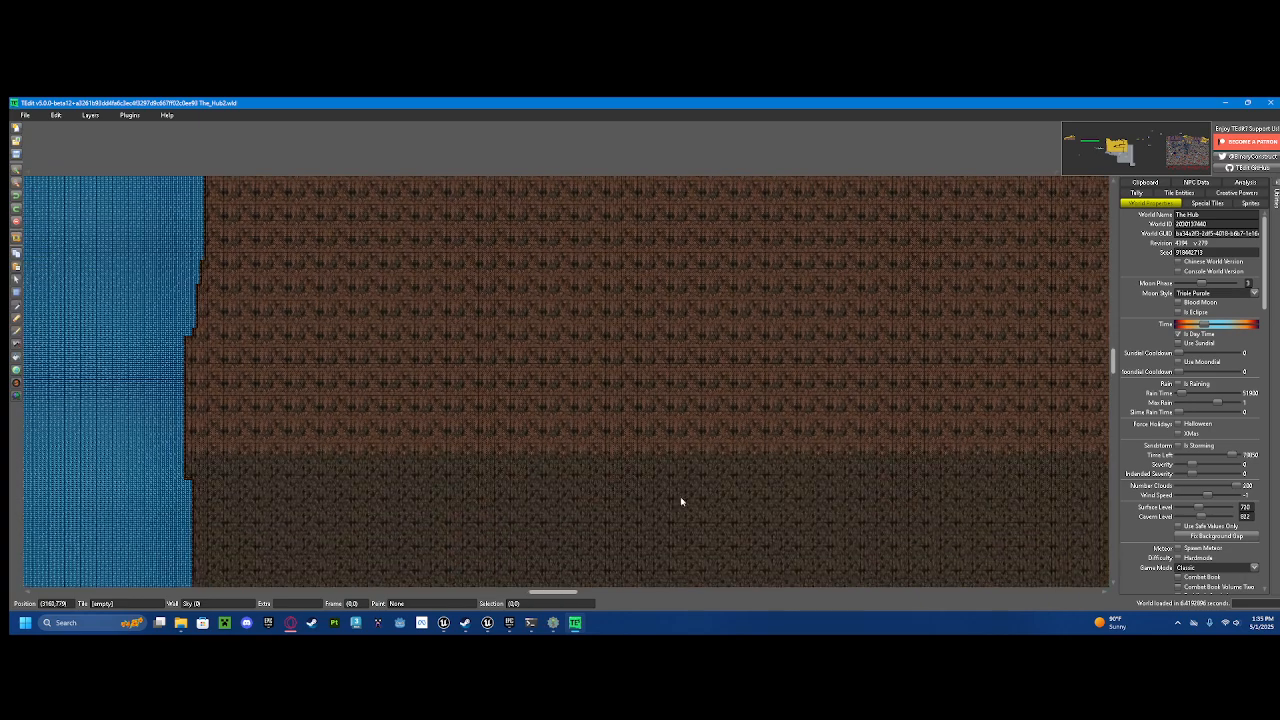
drag(680, 503, 680, 326)
scroll(643, 526, down, 1)
drag(635, 526, 605, 270)
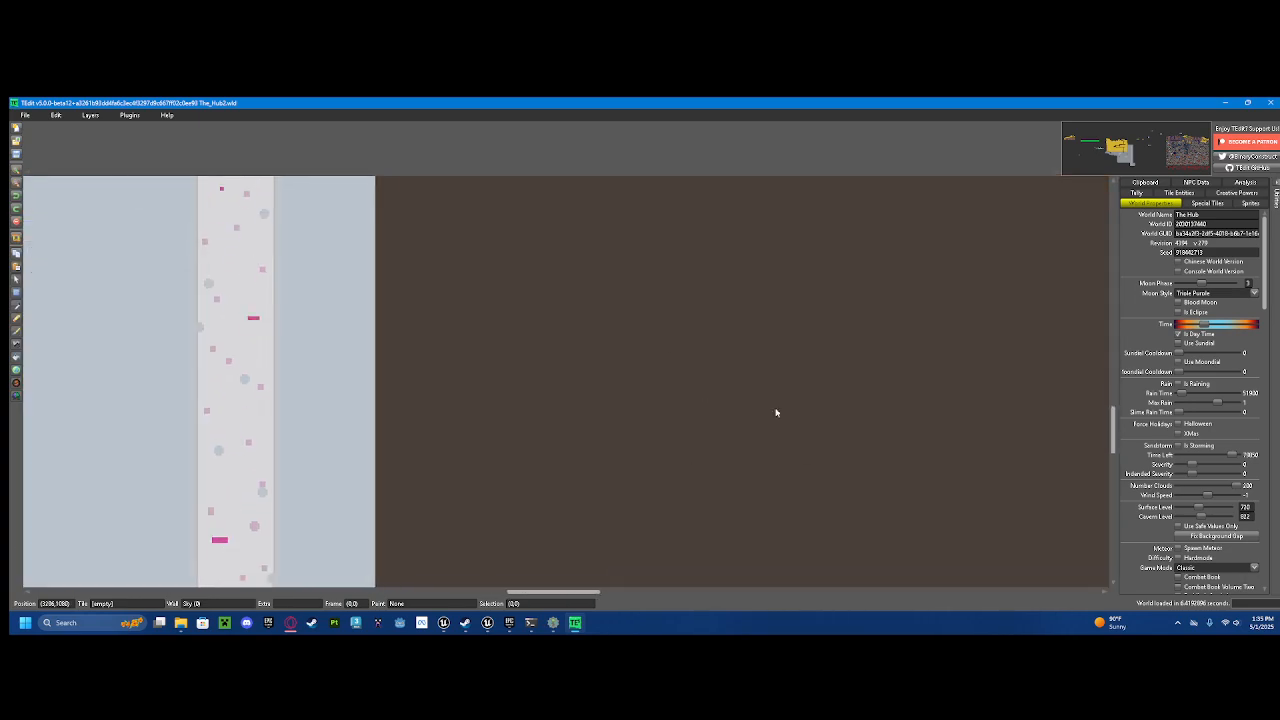
scroll(830, 275, down, 3)
scroll(849, 544, up, 4)
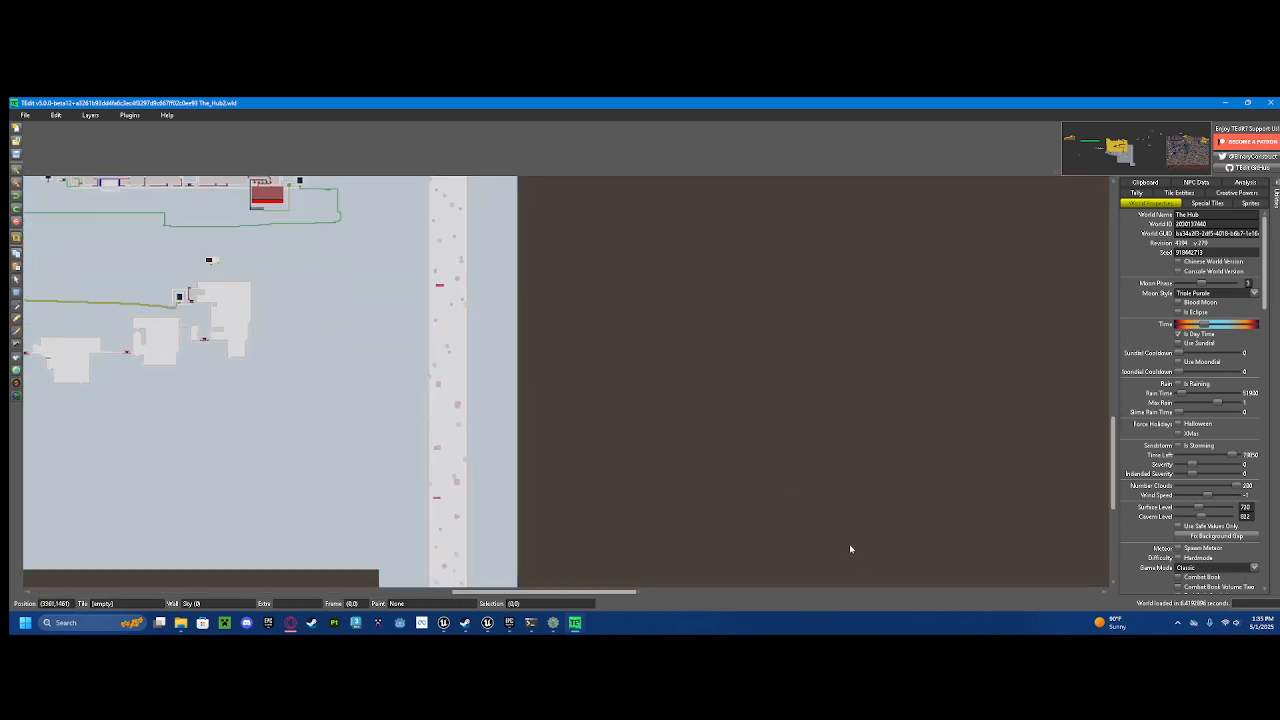
drag(779, 465, 366, 426)
scroll(878, 390, down, 4)
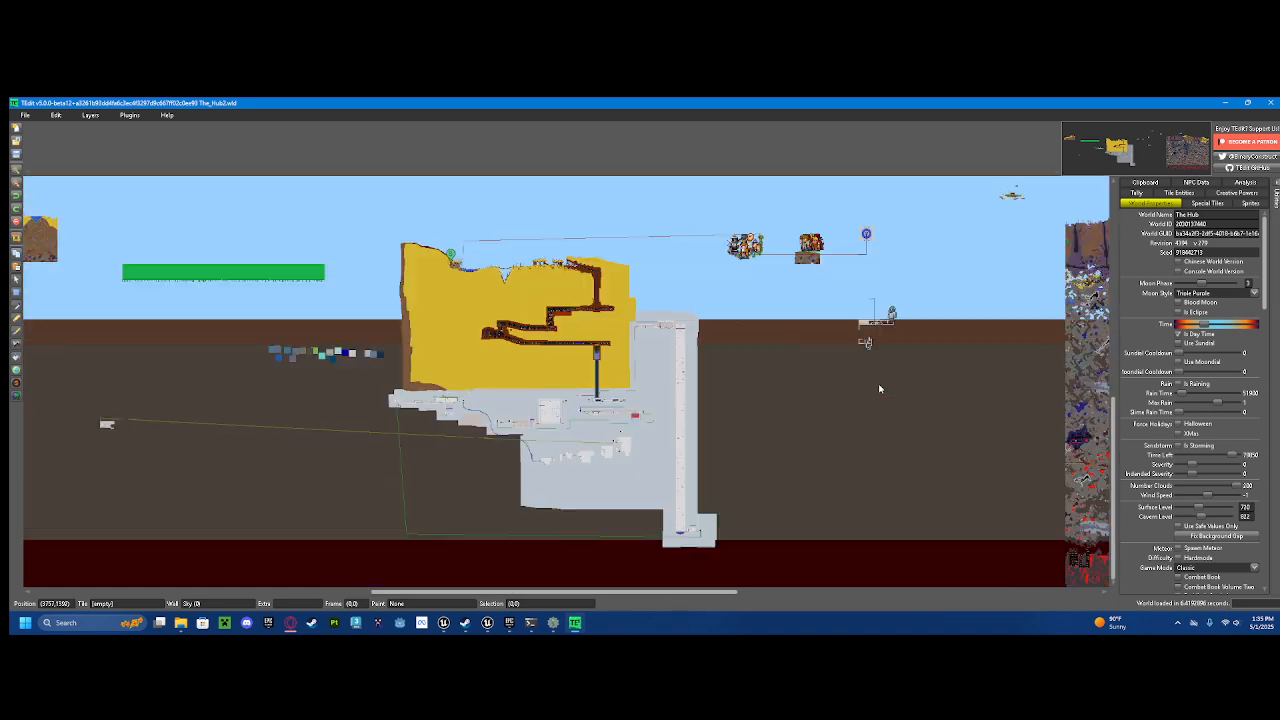
Step: Examine the open sky around the windmill island, the neighbouring rectangular island and the blue circular structure
scroll(497, 267, up, 1)
scroll(497, 267, up, 6)
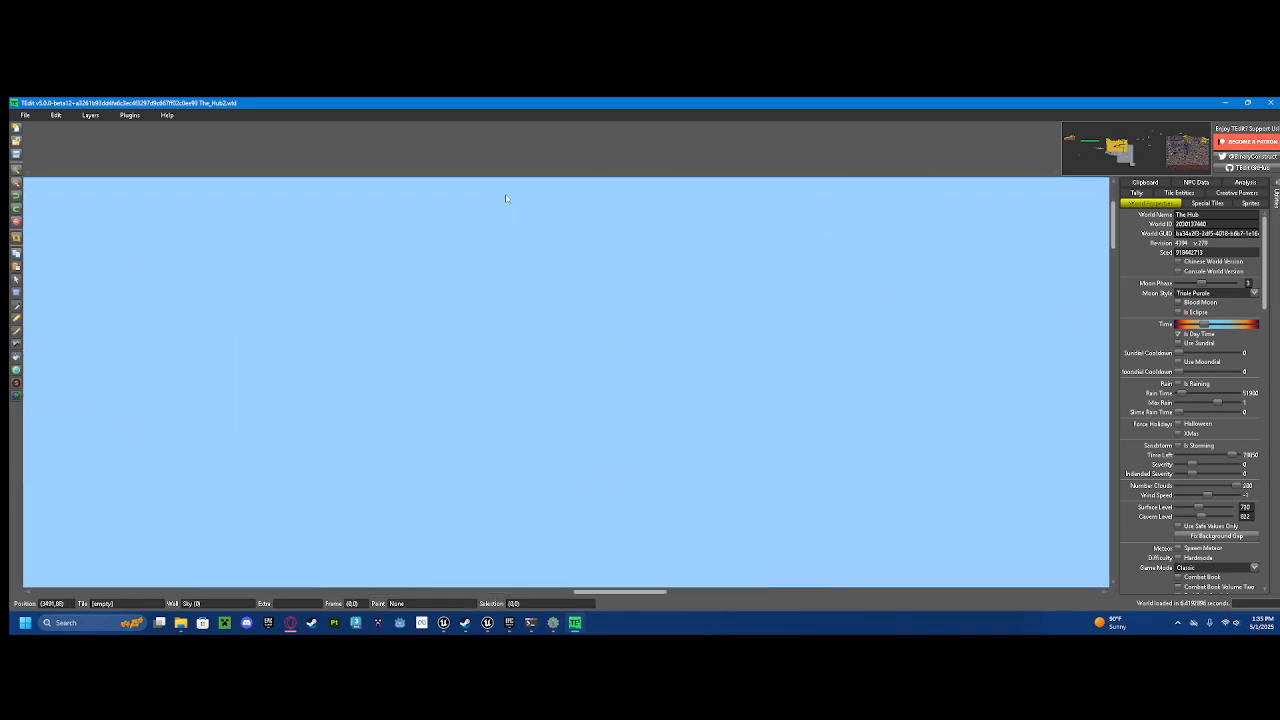
scroll(562, 273, down, 6)
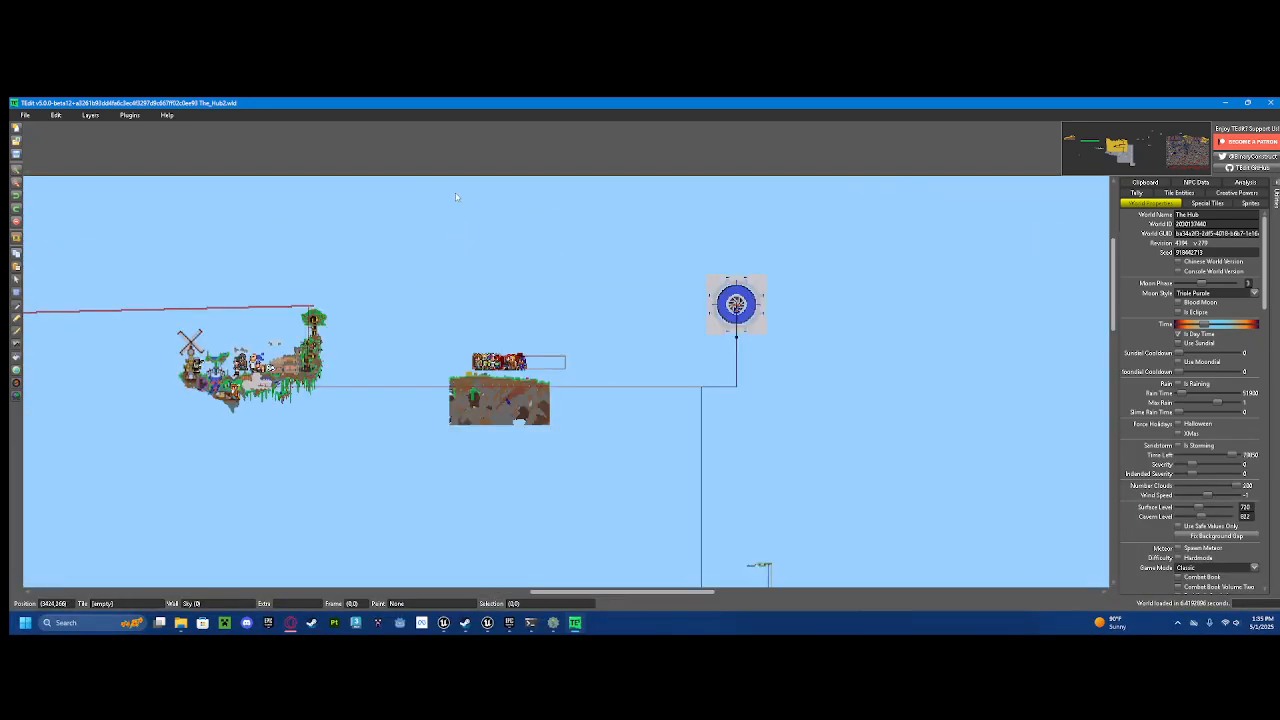
scroll(466, 281, up, 3)
scroll(466, 281, up, 2)
mouse_move(490, 250)
mouse_down()
mouse_move(530, 385)
mouse_move(575, 407)
mouse_up()
scroll(575, 407, down, 5)
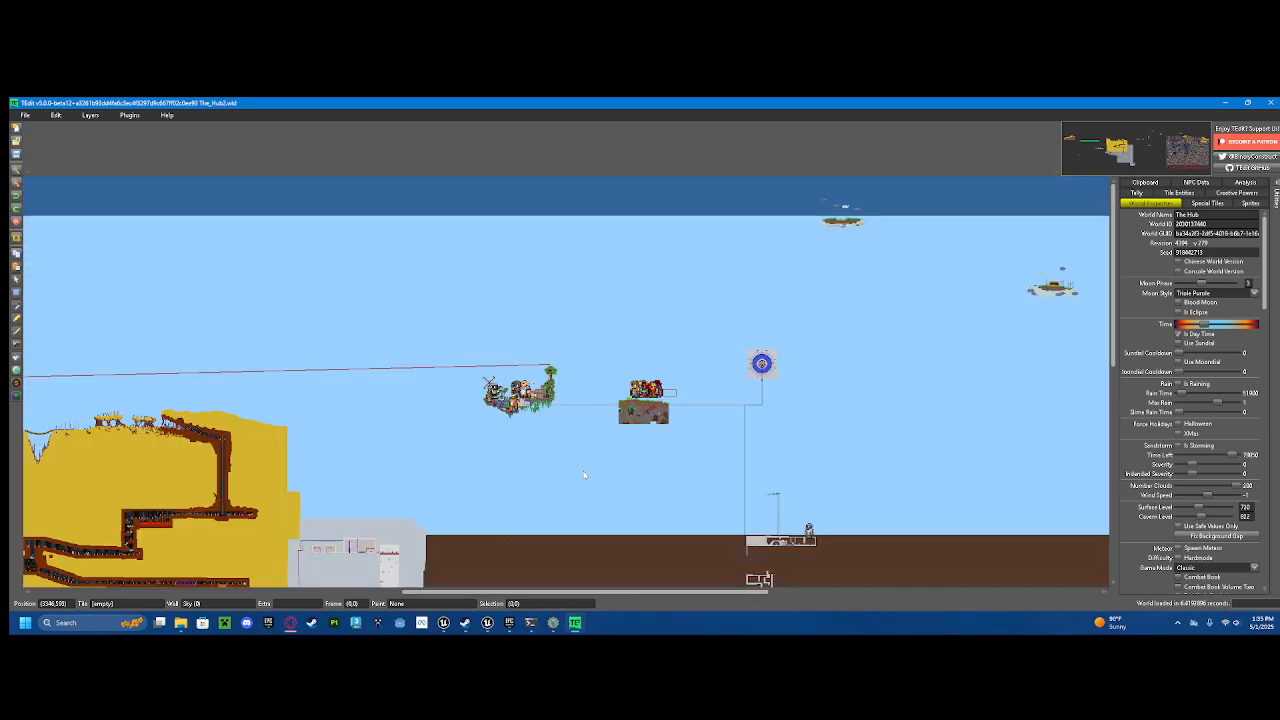
scroll(760, 363, up, 3)
scroll(543, 302, up, 1)
scroll(527, 310, down, 1)
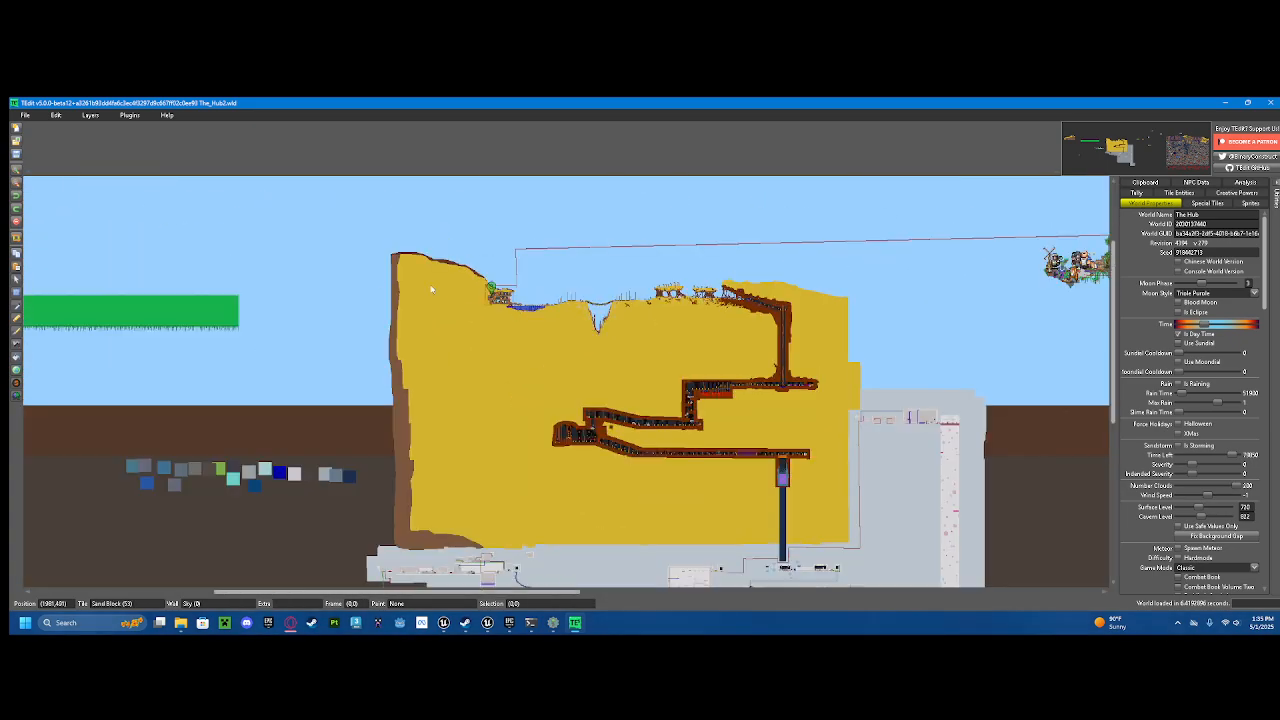
Step: Examine the row of coloured block squares buried underground west of the sand structure
drag(368, 279, 594, 335)
drag(378, 506, 543, 314)
scroll(541, 316, up, 1)
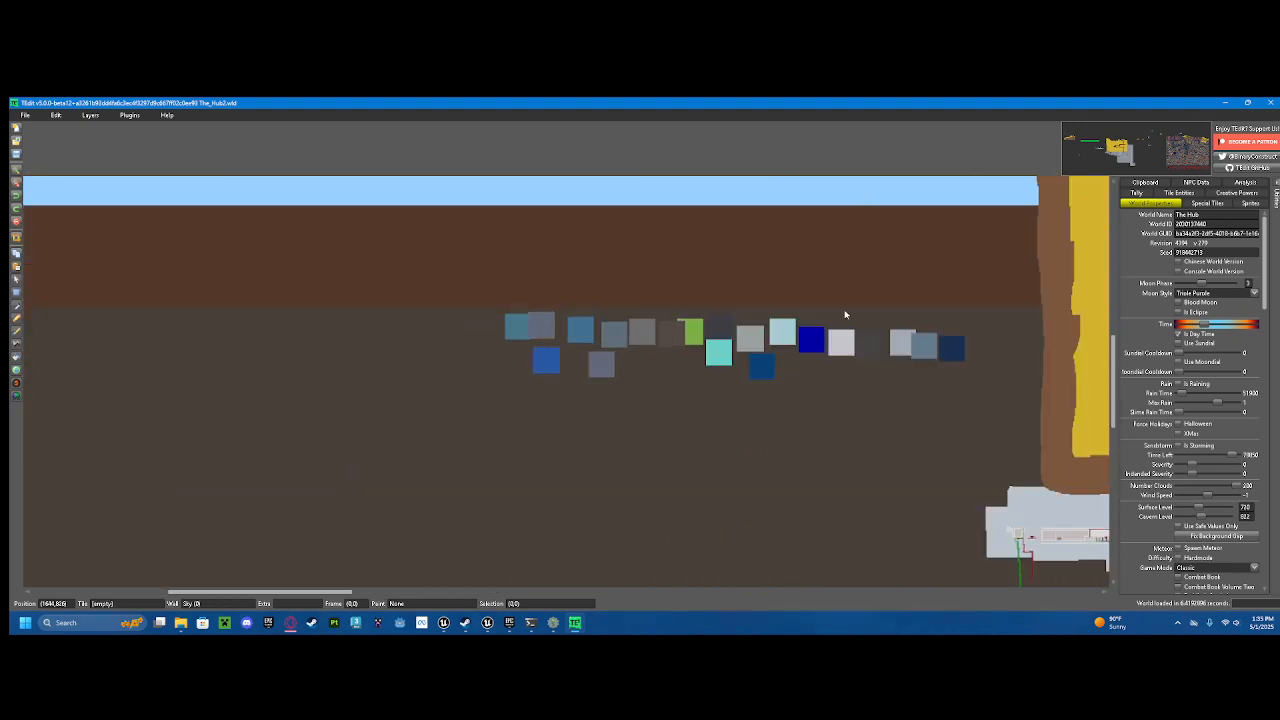
scroll(863, 323, up, 3)
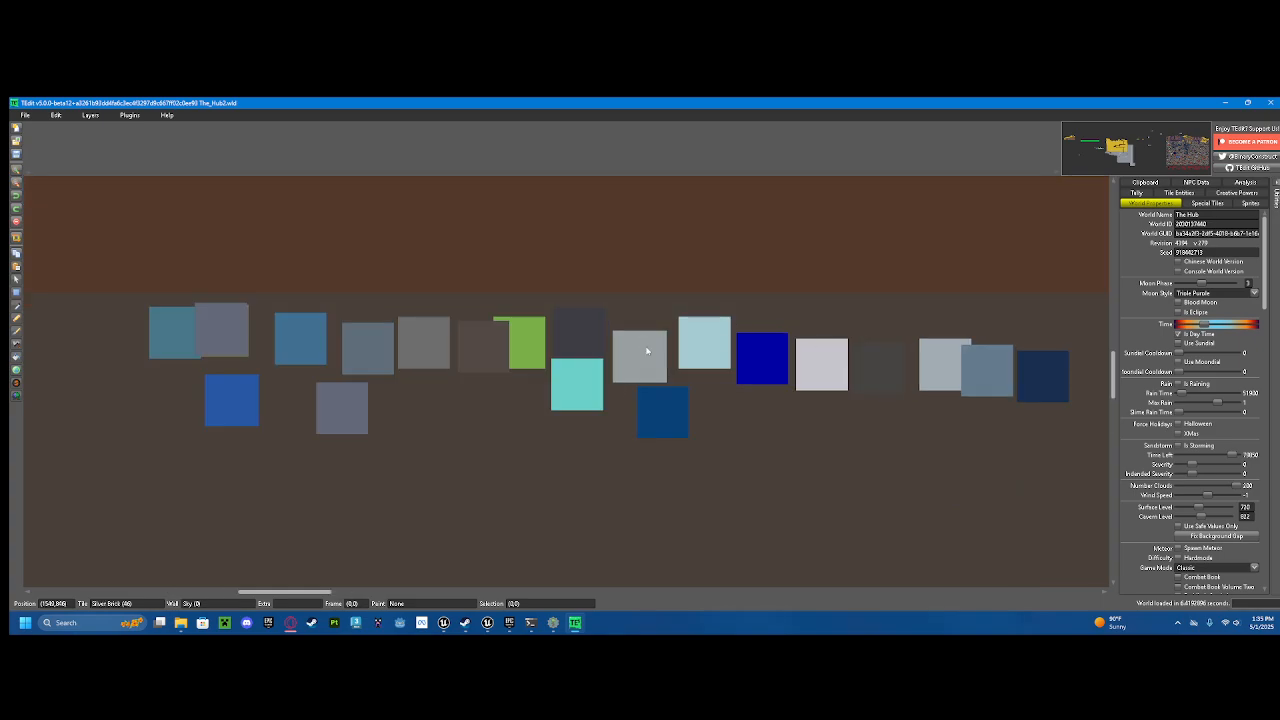
scroll(877, 412, down, 5)
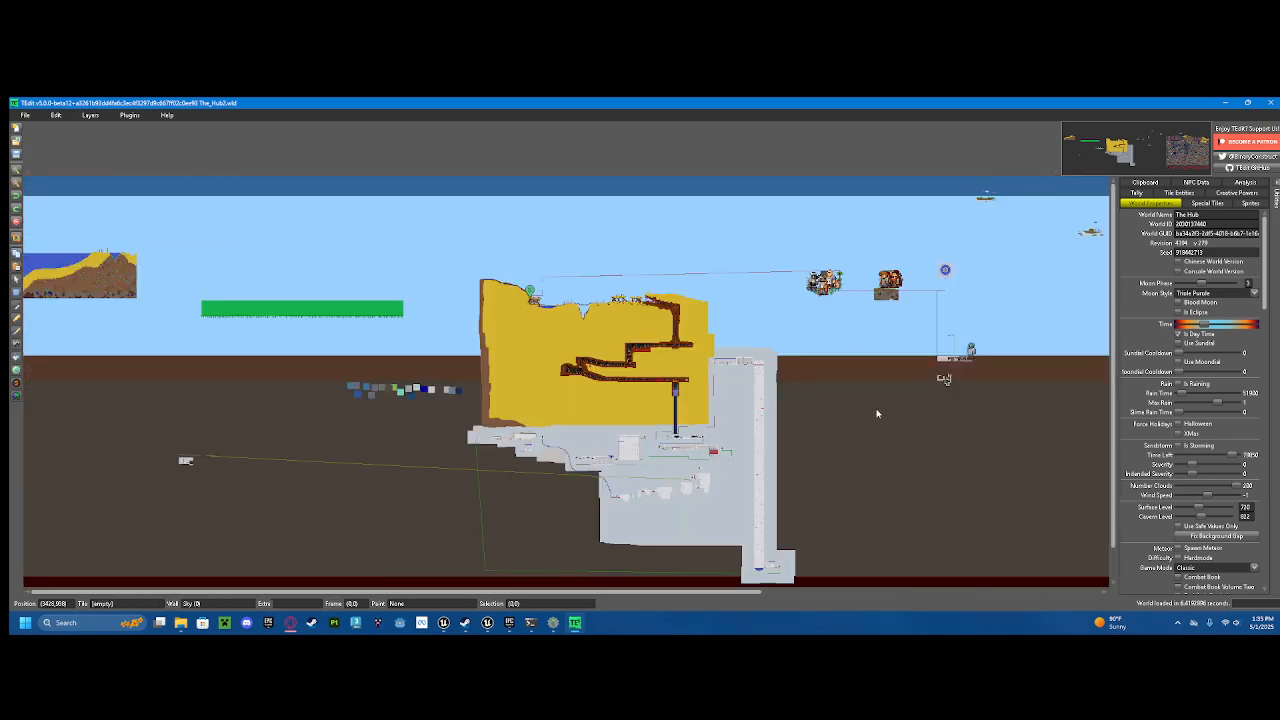
Step: Inspect the desert surface up close, from the wooden house and pond past the bridged chasm to the red brick tunnel entrance
scroll(506, 286, up, 2)
scroll(540, 330, up, 1)
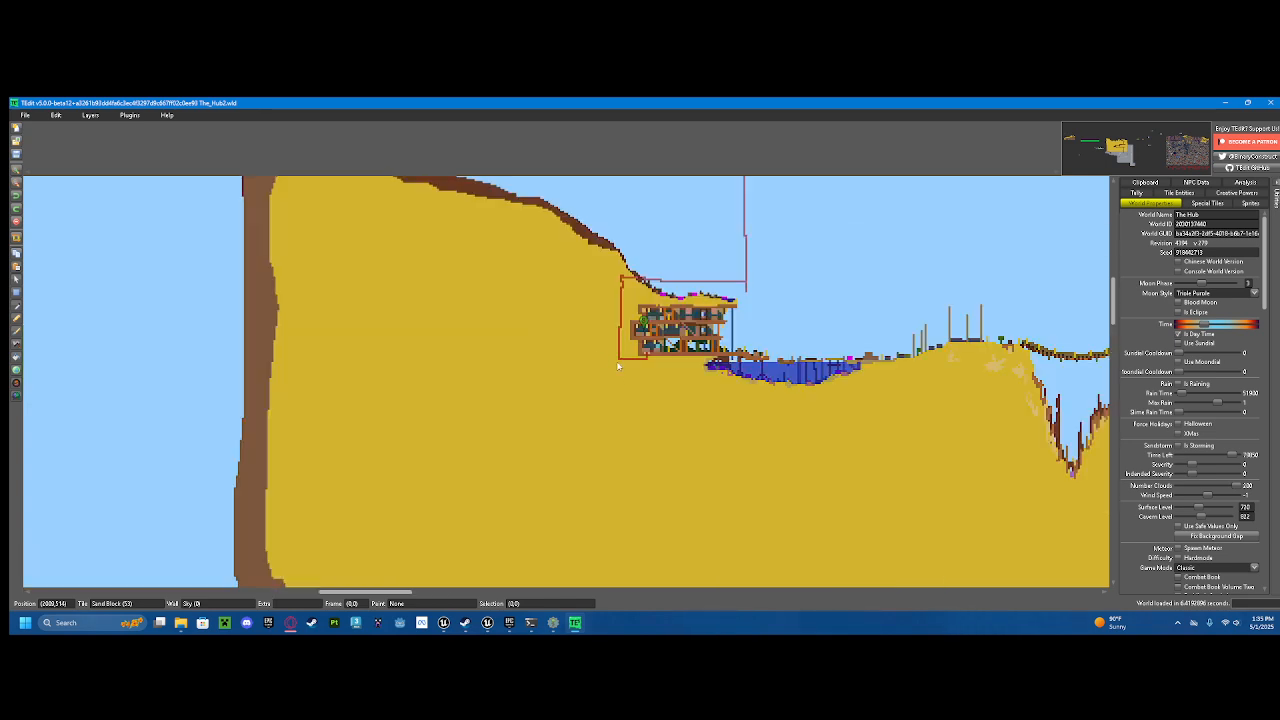
drag(867, 350, 376, 316)
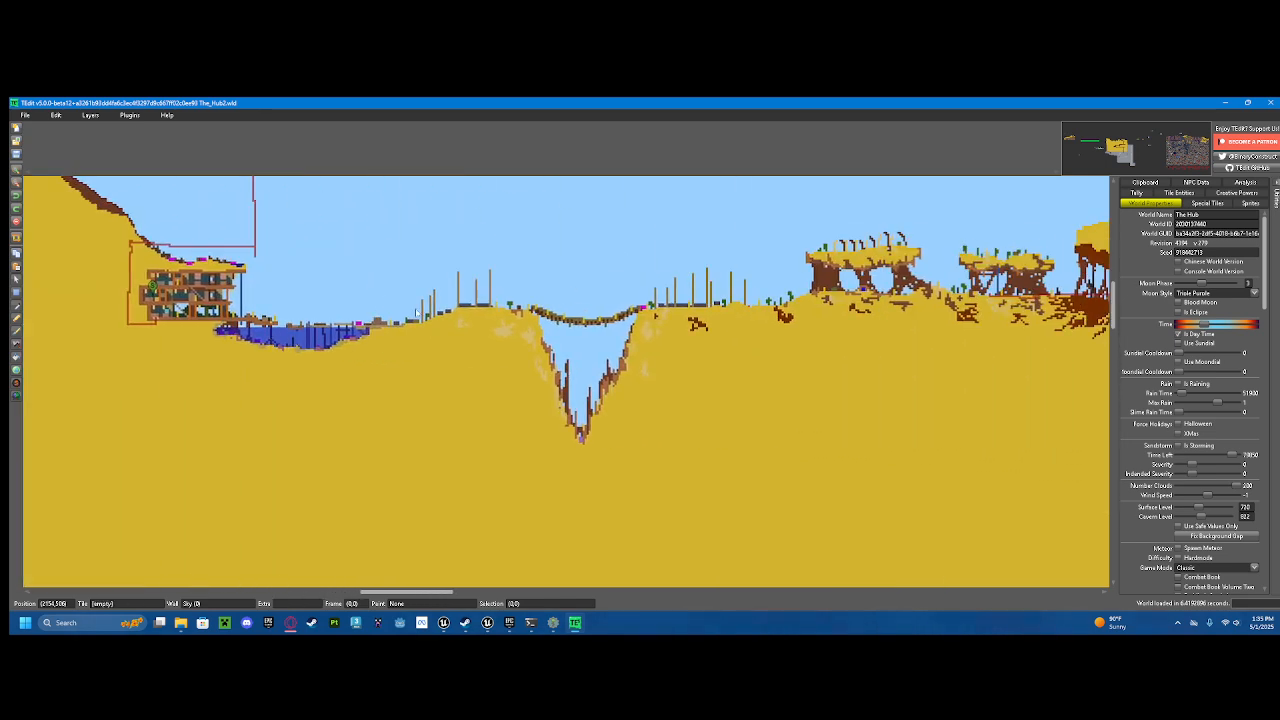
drag(753, 335, 636, 369)
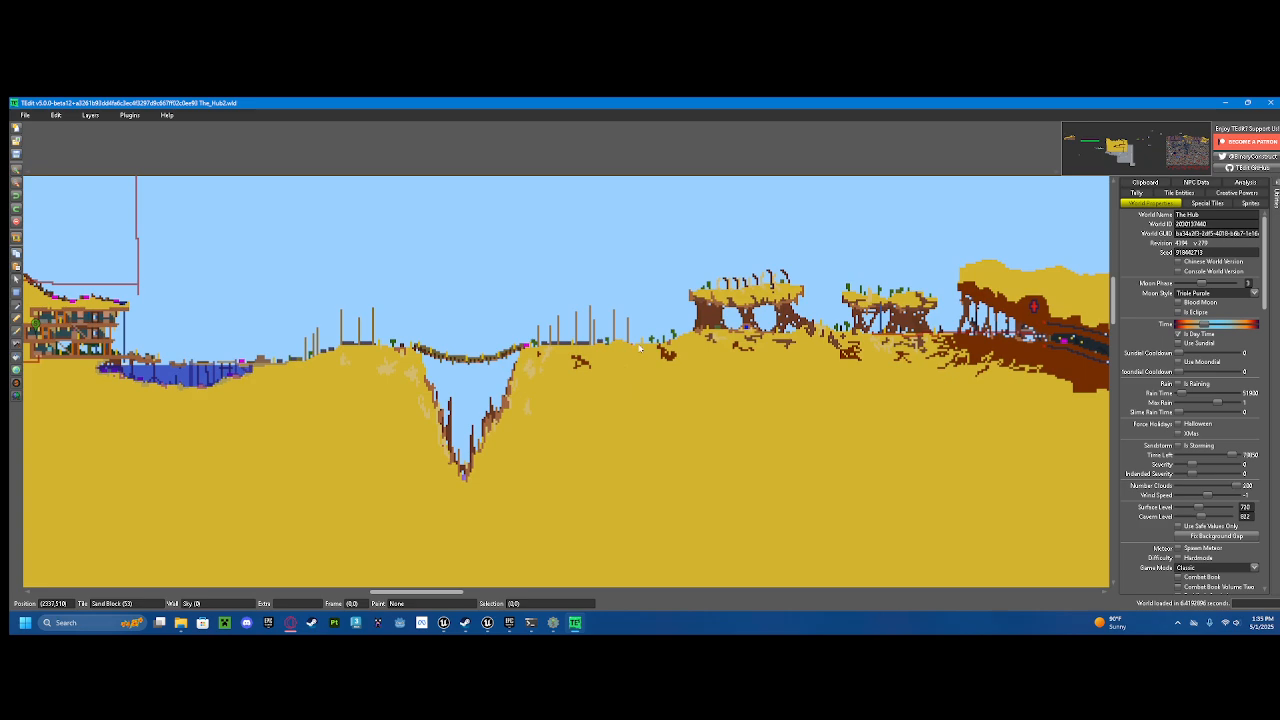
drag(1026, 326, 563, 337)
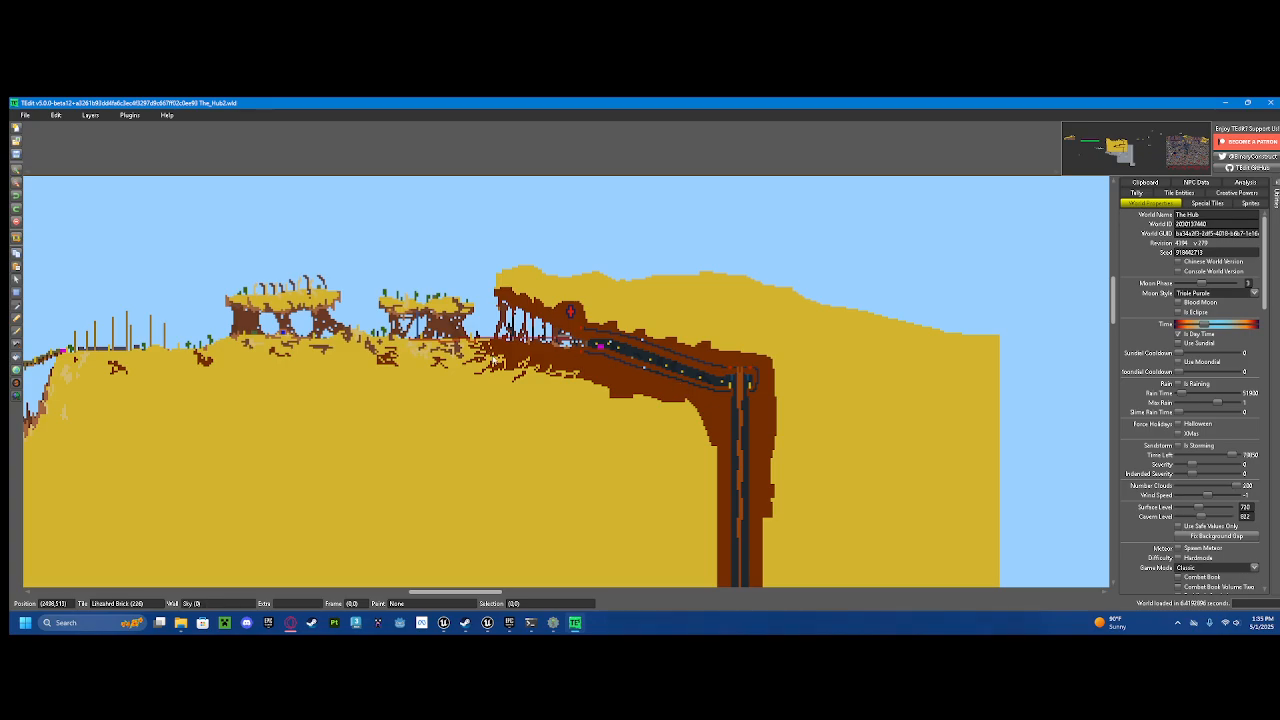
scroll(519, 345, up, 1)
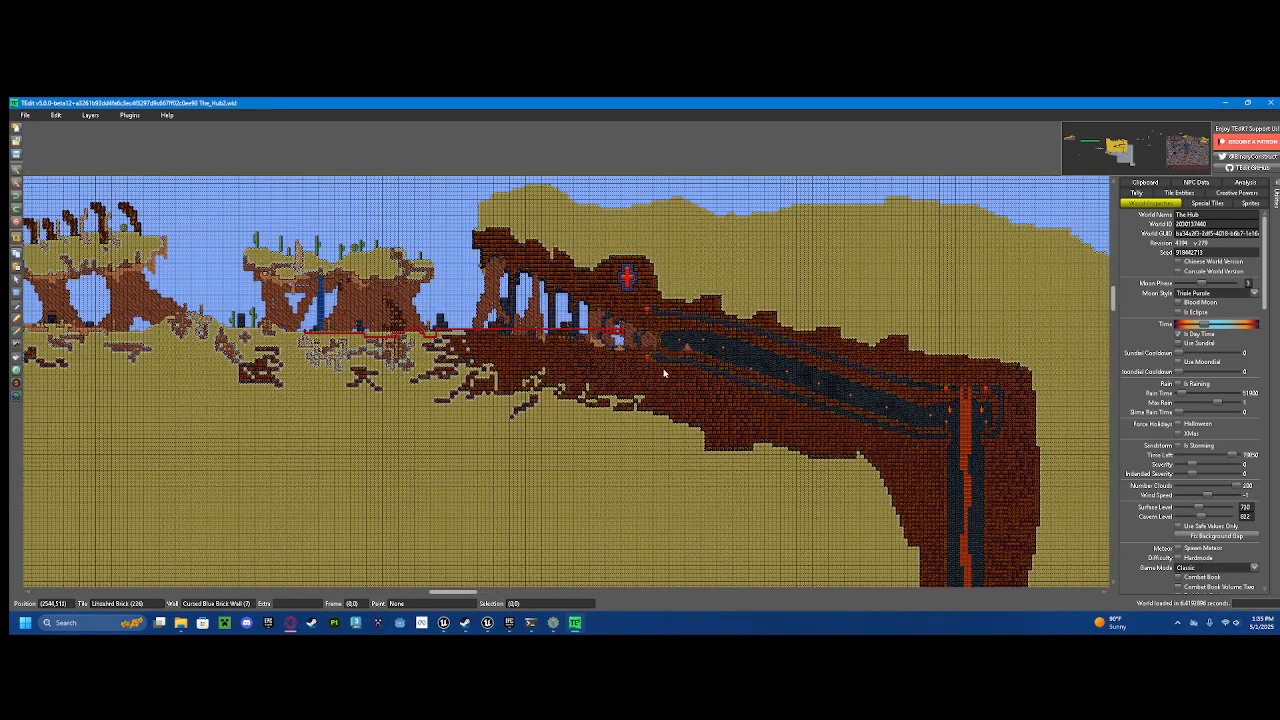
drag(591, 361, 711, 367)
drag(360, 334, 670, 350)
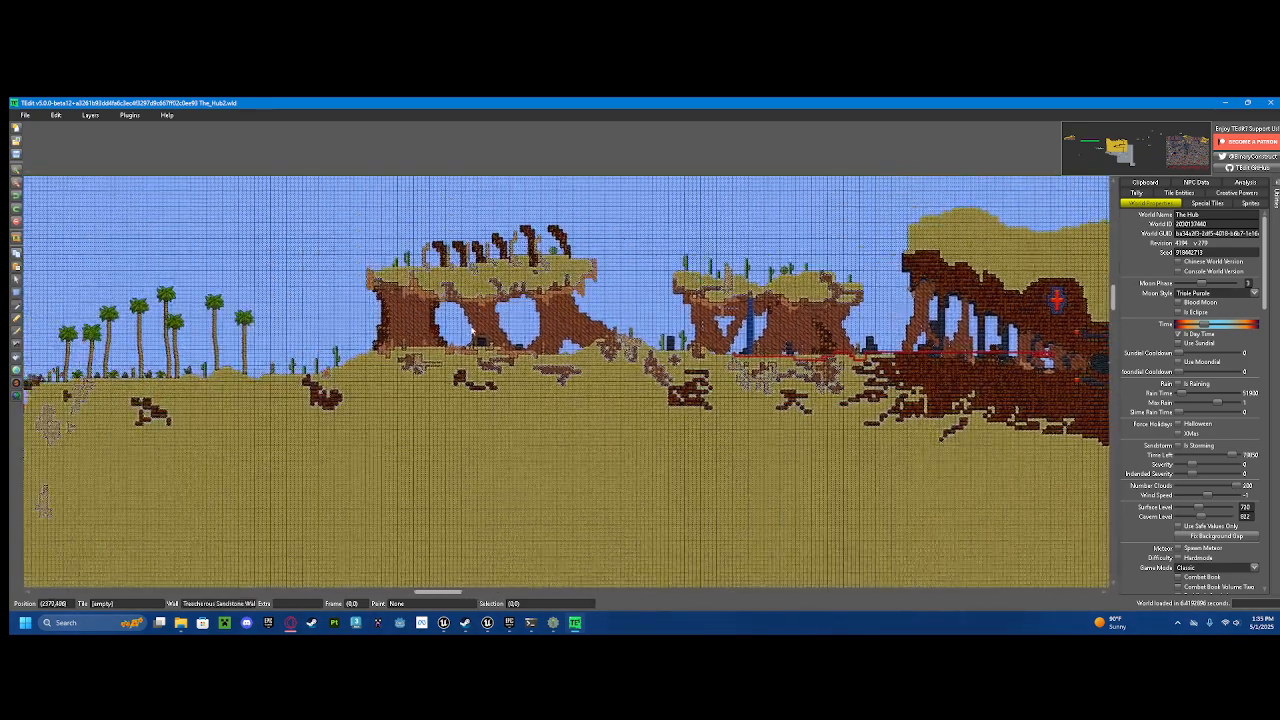
Step: Follow the desert surface west past the palms, bridged chasm and pond, and inspect the multi-storey house's furnished interior up close
drag(472, 330, 658, 340)
drag(420, 420, 585, 400)
drag(280, 443, 611, 413)
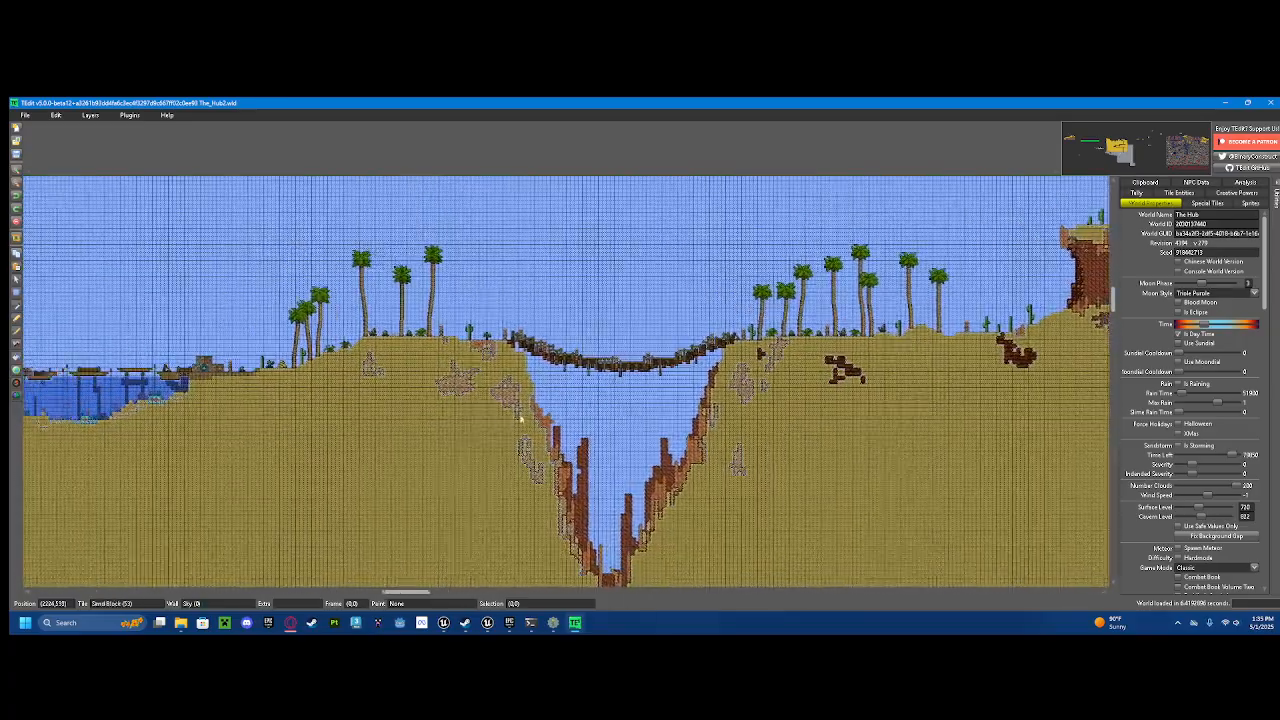
drag(520, 417, 588, 412)
drag(420, 400, 694, 374)
drag(262, 324, 433, 363)
scroll(431, 362, up, 1)
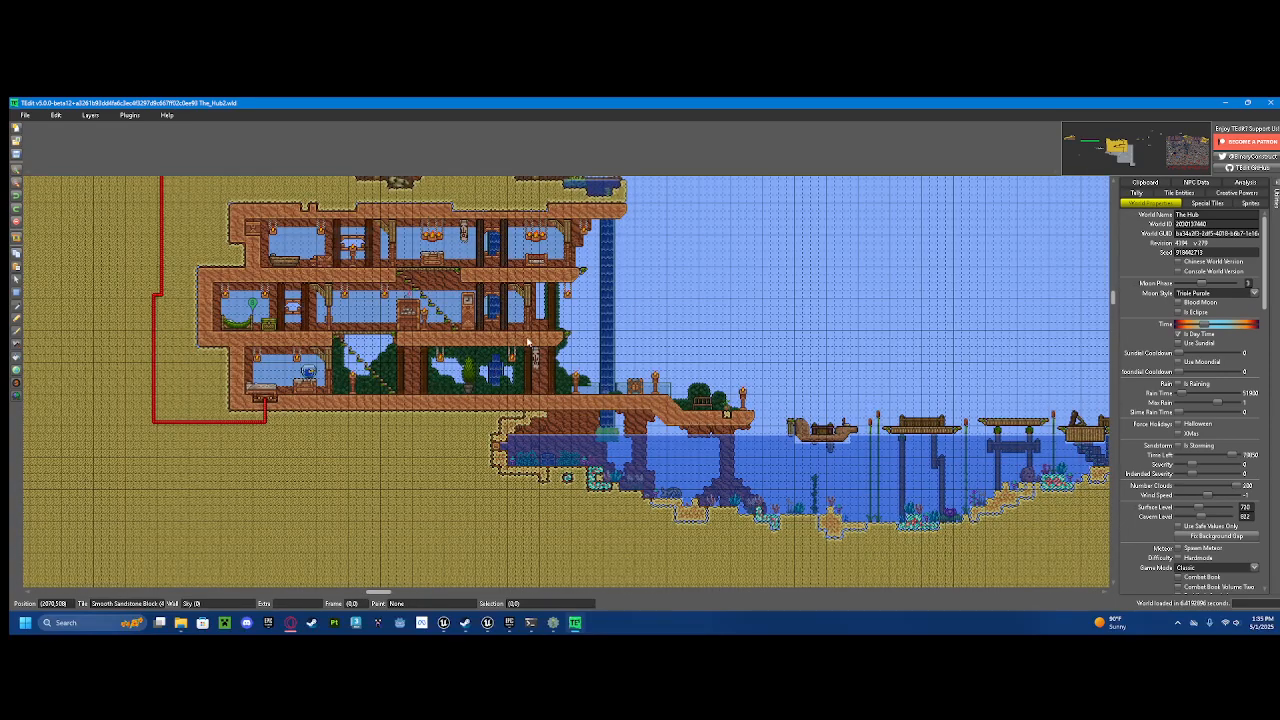
scroll(400, 278, up, 2)
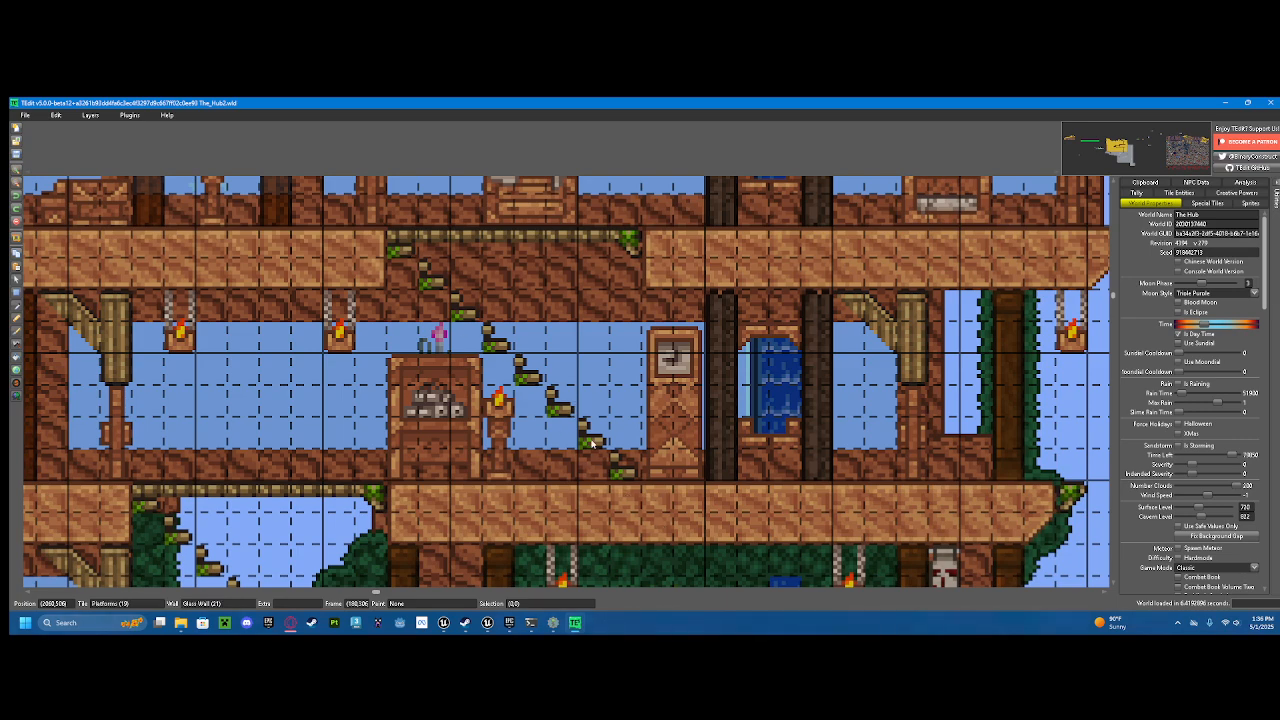
Step: Examine the chain of white underground rooms beneath the desert, including the blue brick slope in the triangular chamber
scroll(576, 404, down, 5)
drag(420, 273, 168, 168)
drag(568, 451, 445, 193)
drag(298, 547, 447, 338)
scroll(435, 484, up, 6)
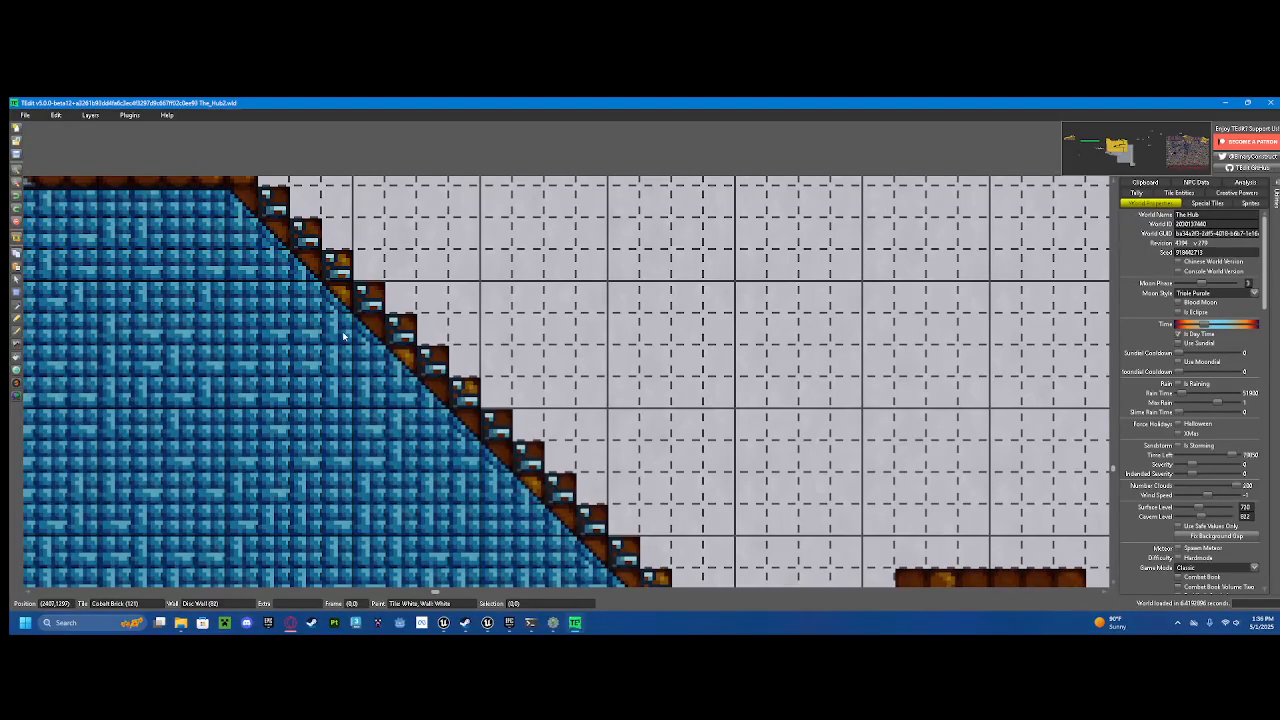
scroll(343, 337, down, 6)
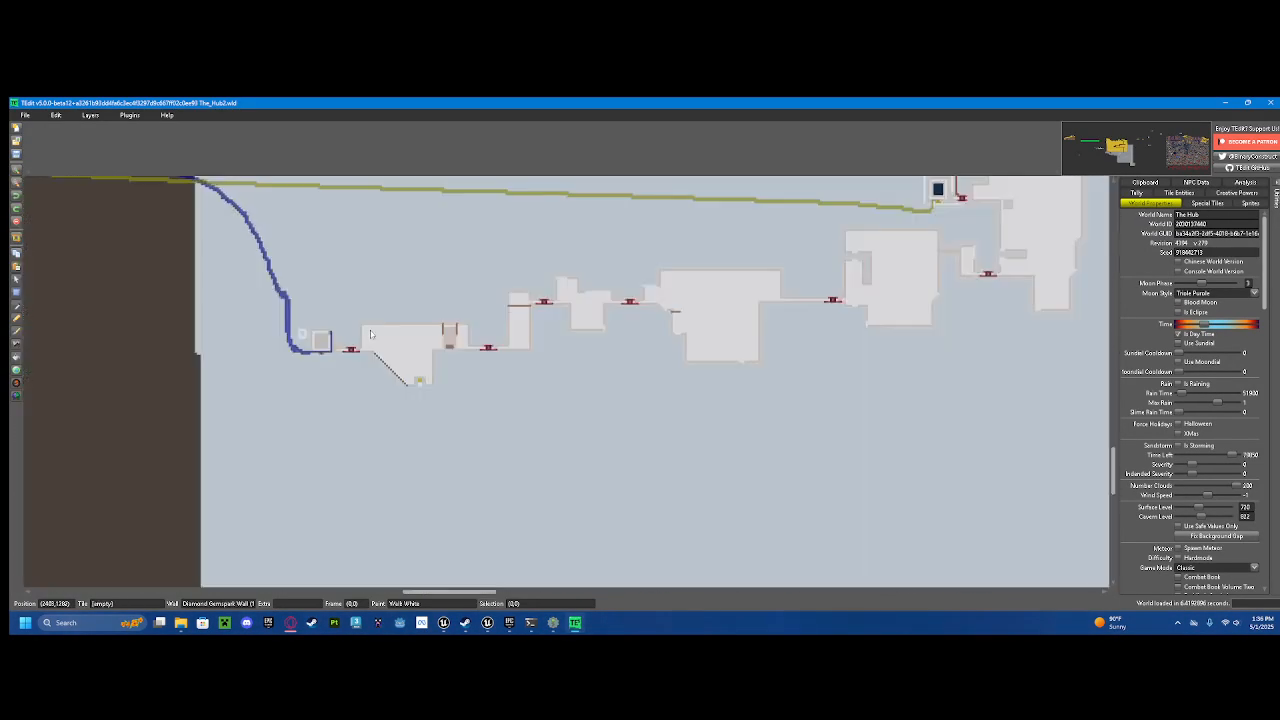
drag(371, 334, 544, 417)
scroll(544, 417, down, 3)
scroll(568, 310, up, 3)
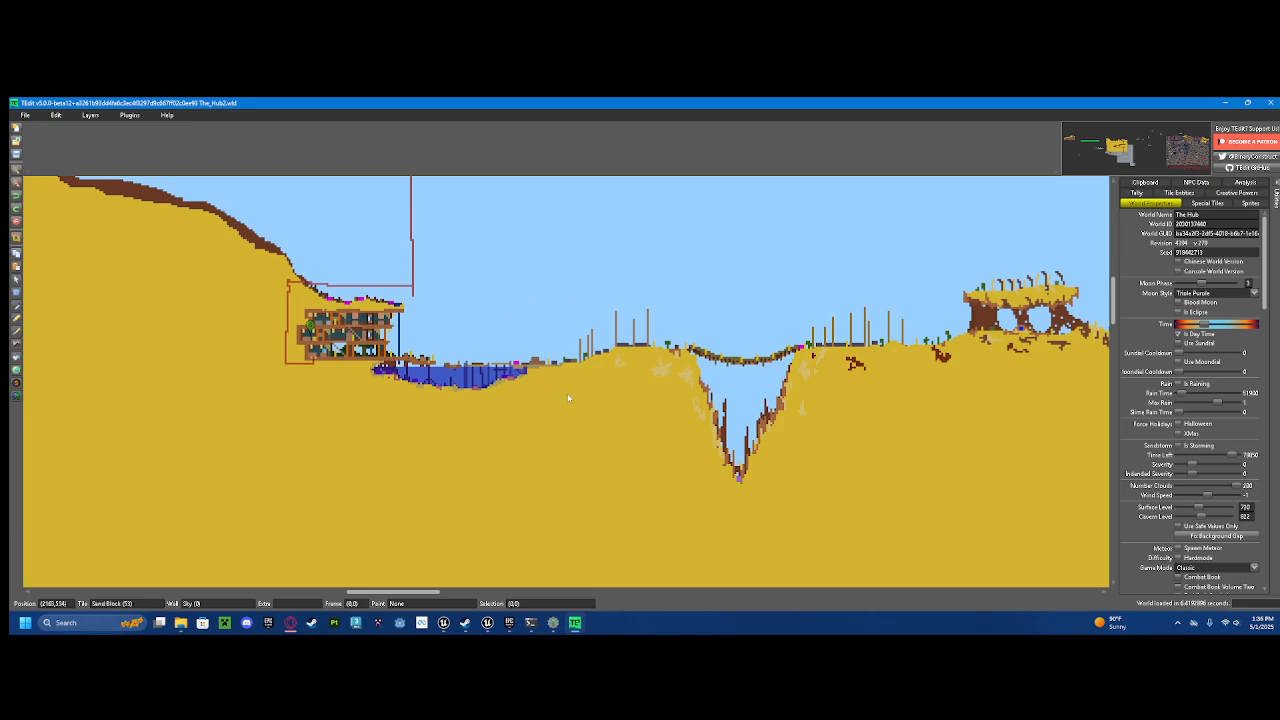
Step: Inspect the multi-storey house in the desert hillside, with its waterfall, red wire outline and adjoining pond
scroll(568, 398, up, 5)
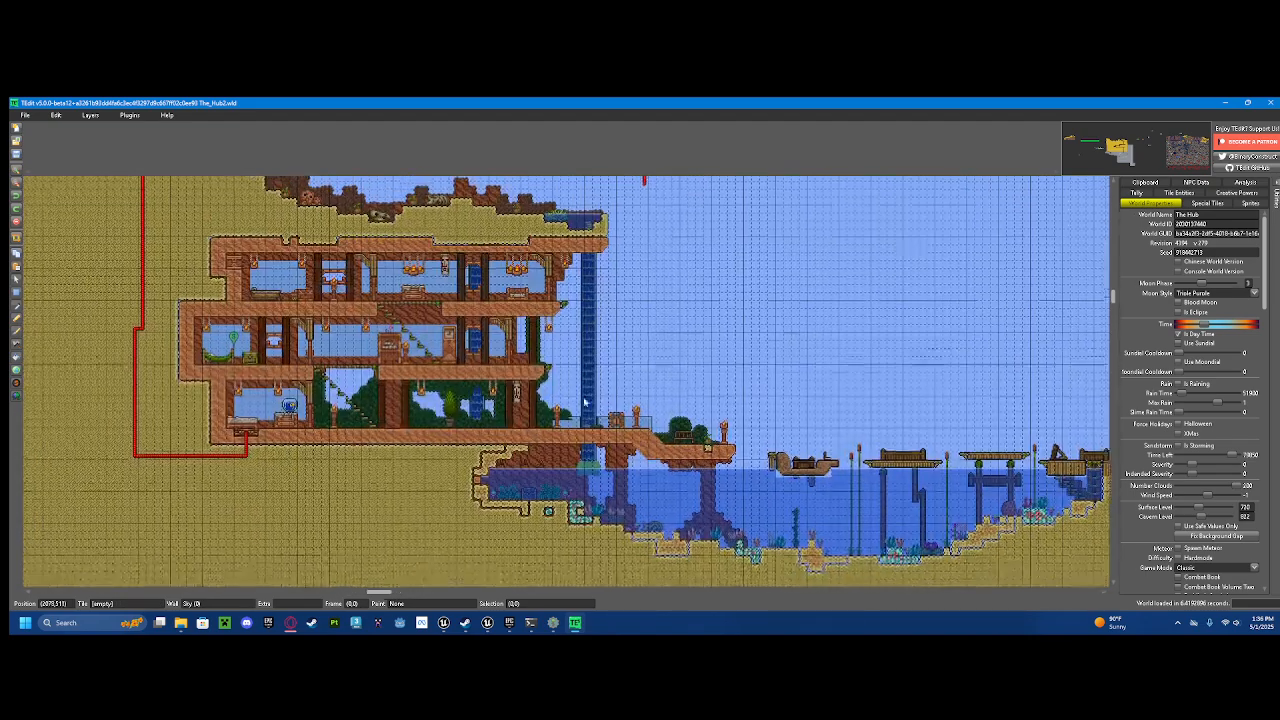
drag(584, 402, 633, 408)
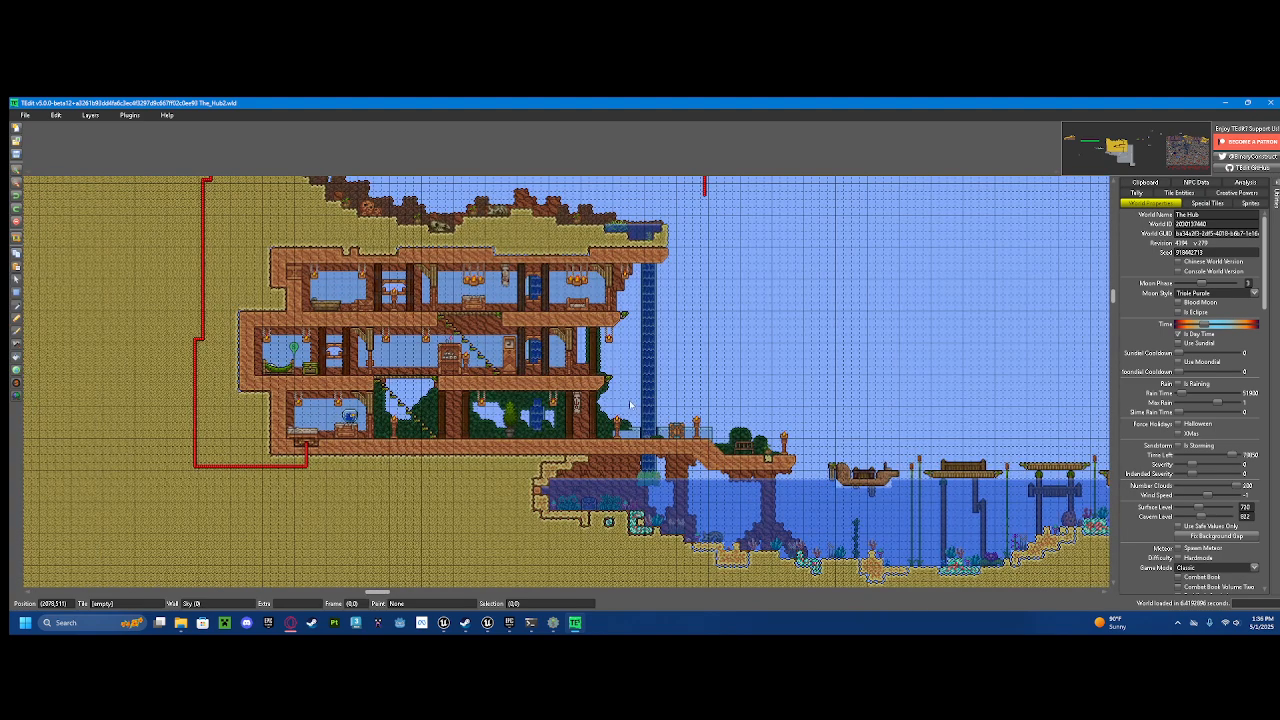
scroll(575, 400, down, 2)
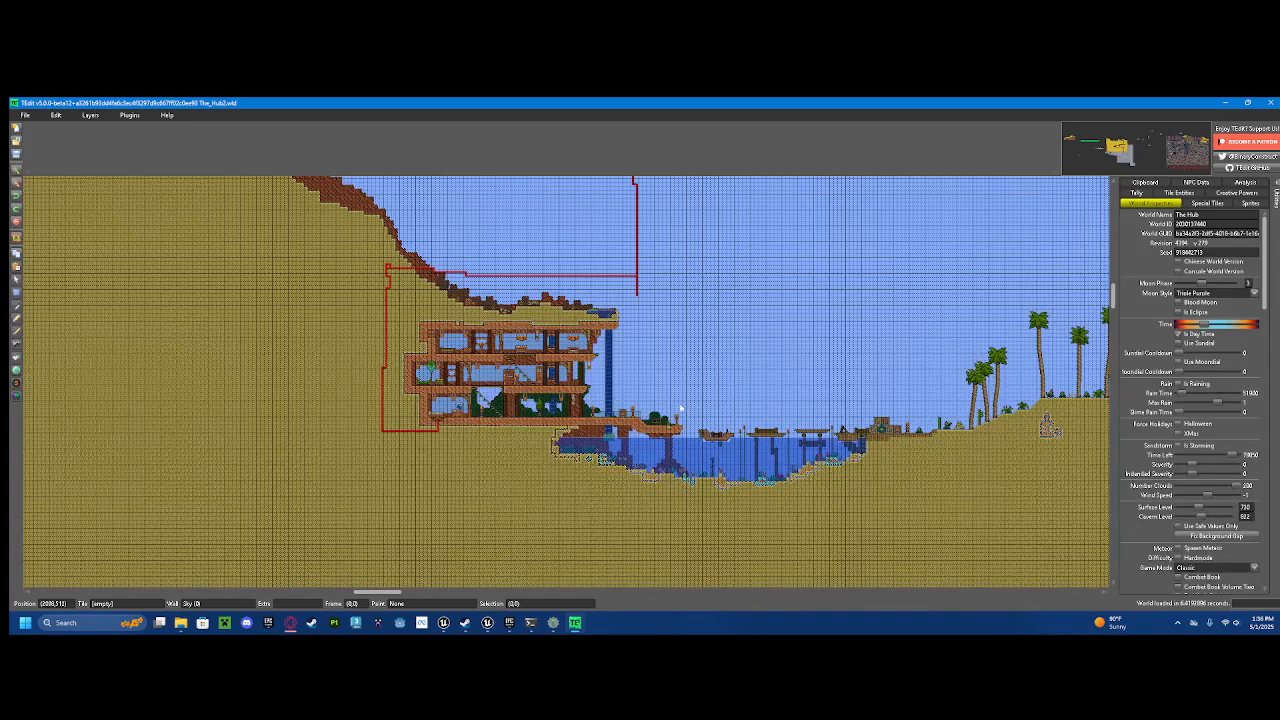
scroll(681, 408, up, 2)
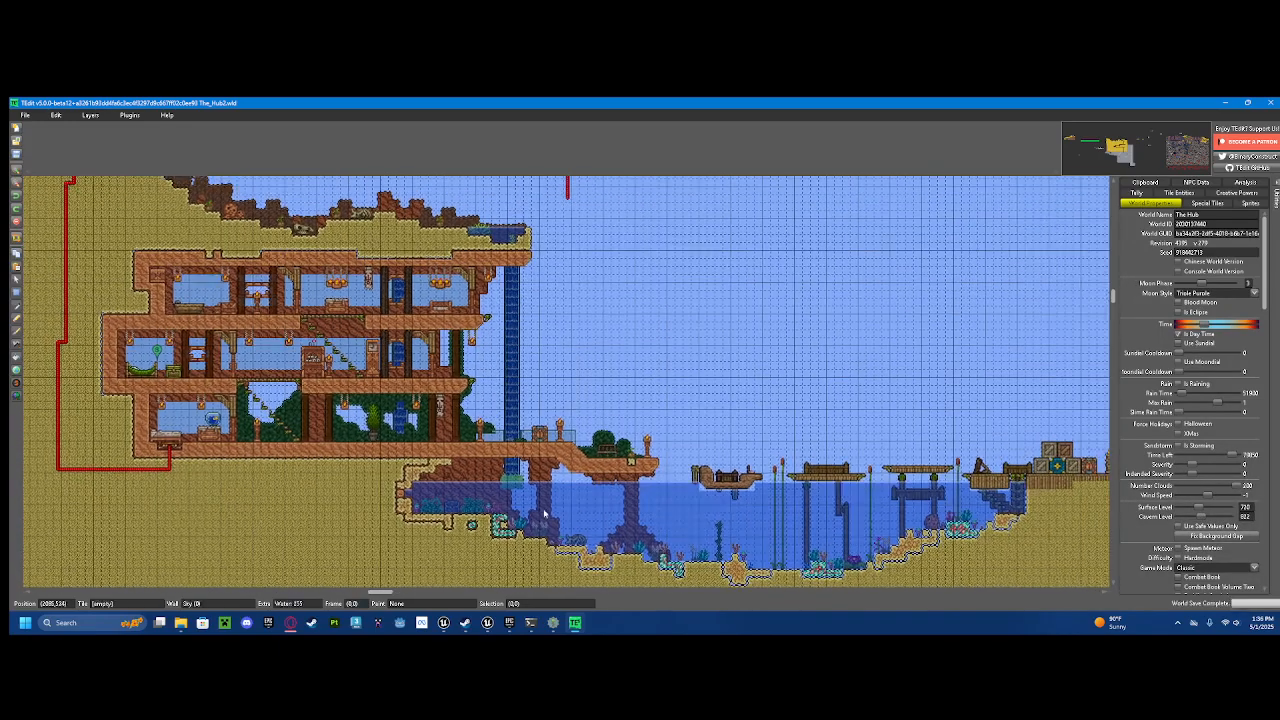
scroll(544, 514, down, 2)
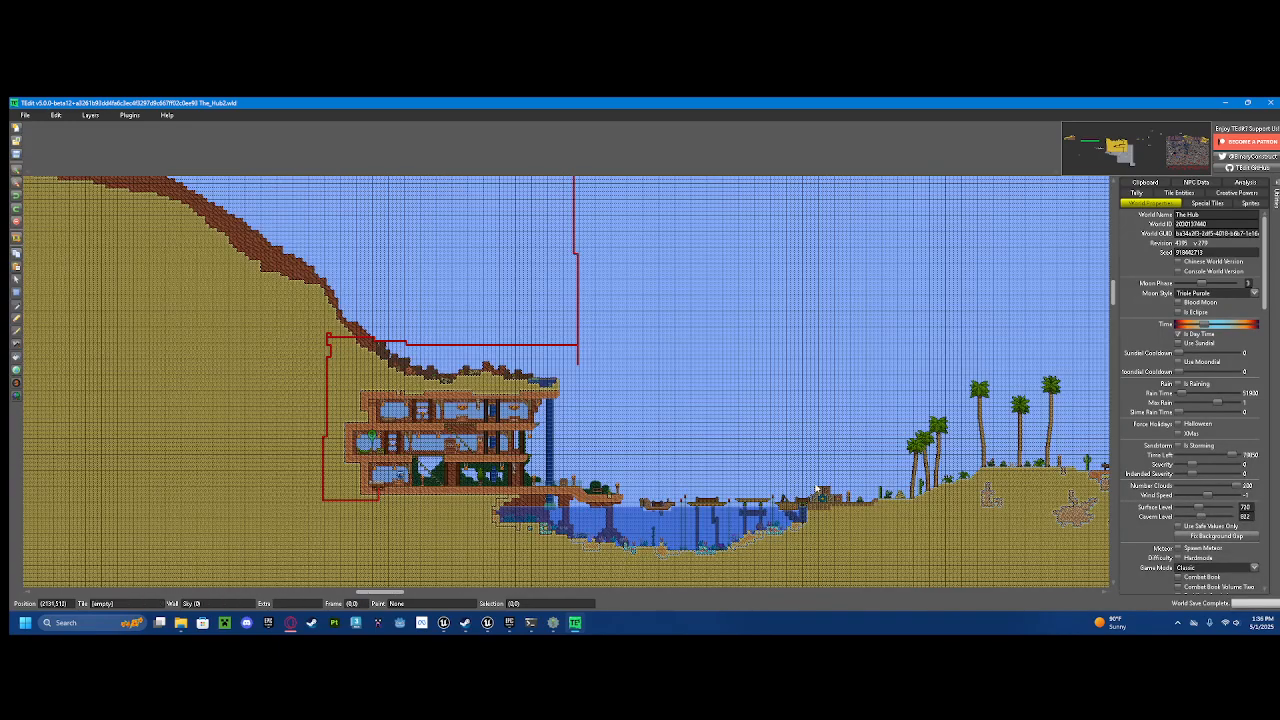
Step: Examine the pond's docks and boats, the stacked crates on the shore and the palm-covered hill to the east
scroll(705, 435, up, 2)
drag(492, 381, 487, 377)
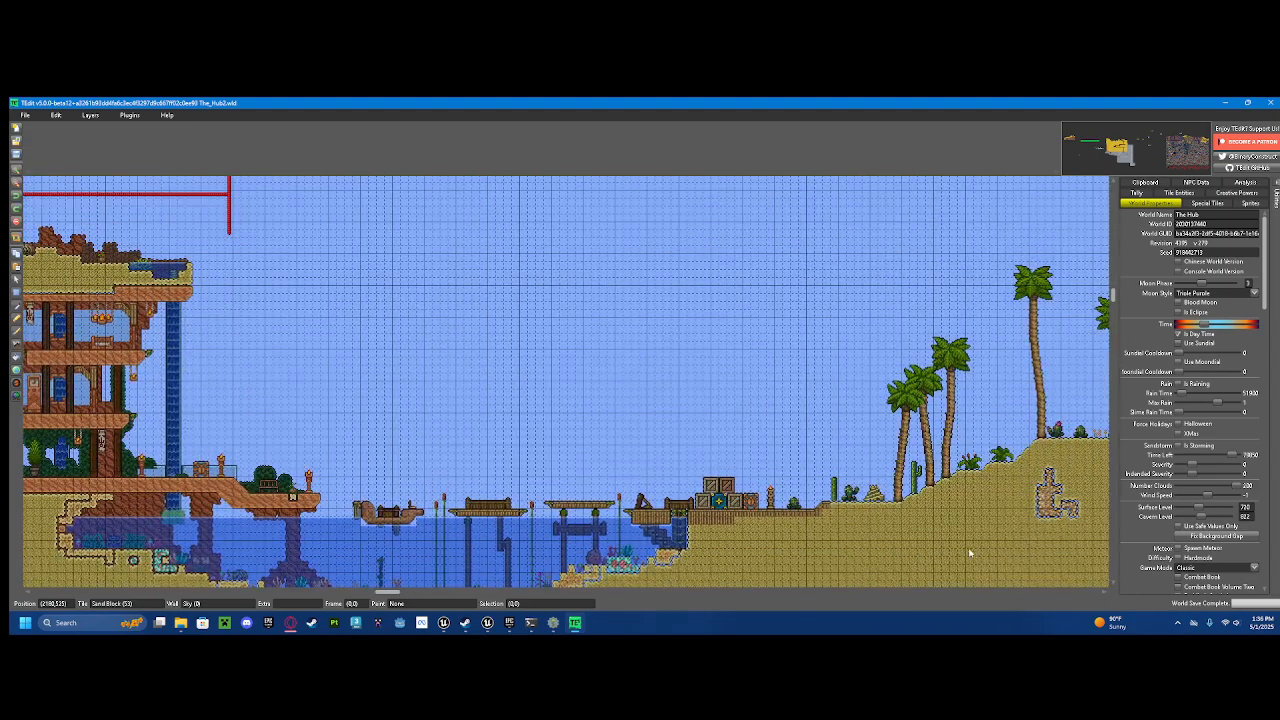
drag(1037, 521, 825, 411)
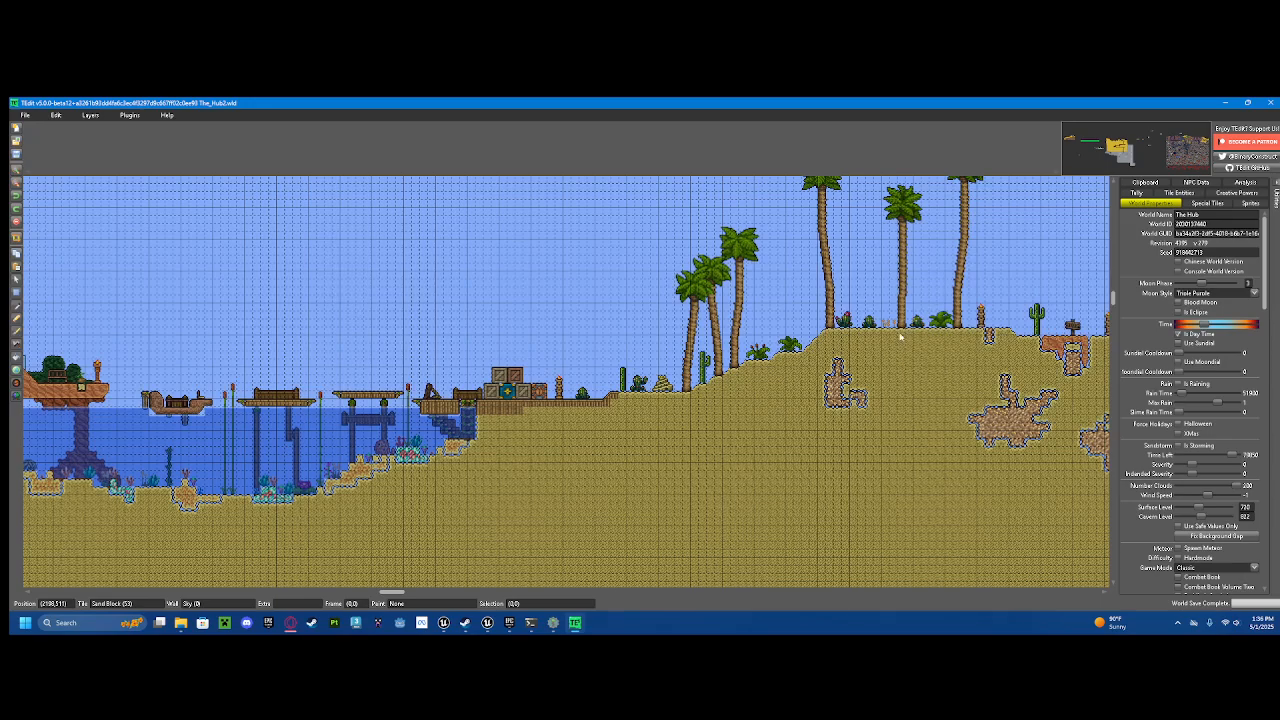
scroll(955, 447, down, 2)
scroll(576, 367, up, 1)
drag(576, 367, 804, 475)
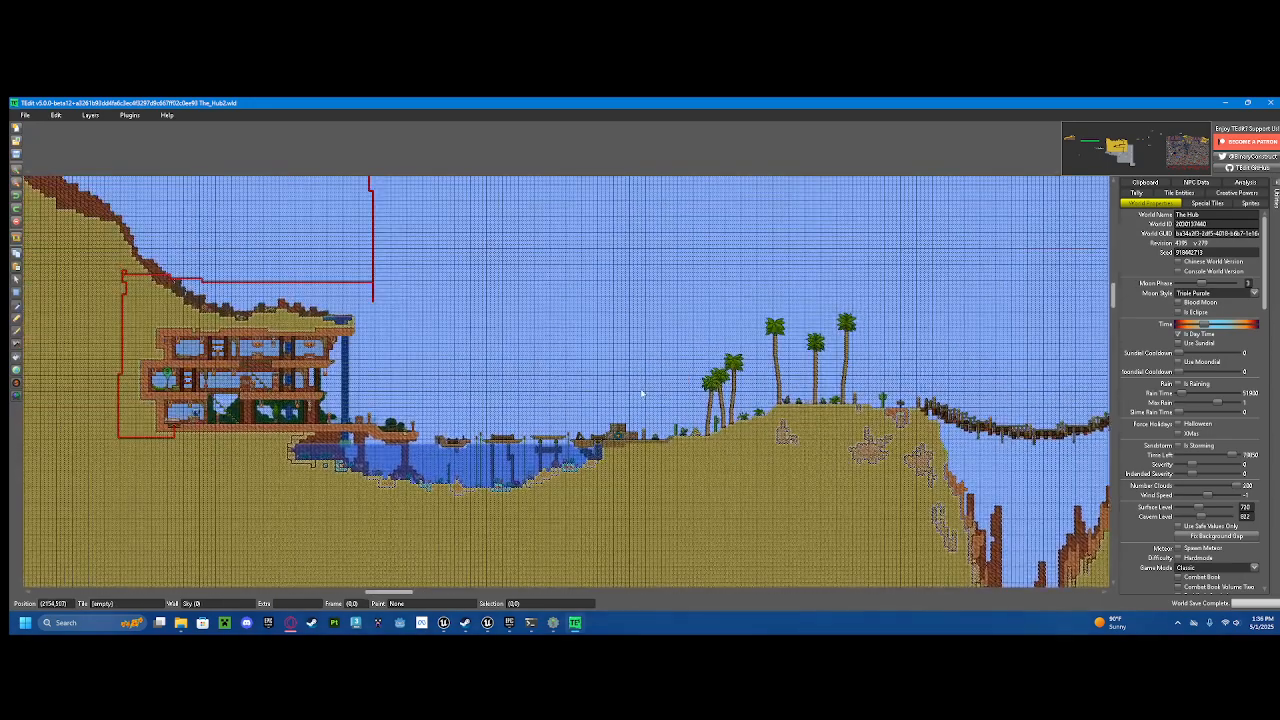
drag(640, 394, 702, 400)
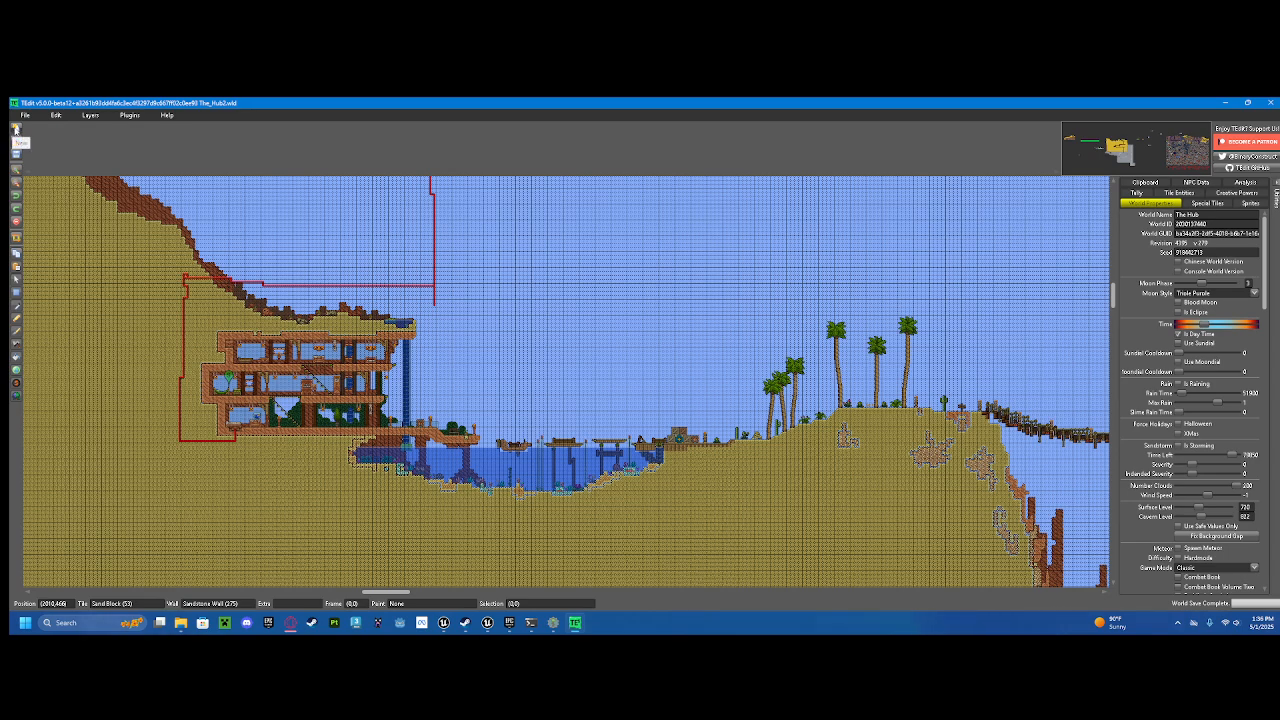
Step: Review the new-world settings with the world generation options expanded, without creating a world
click(15, 129)
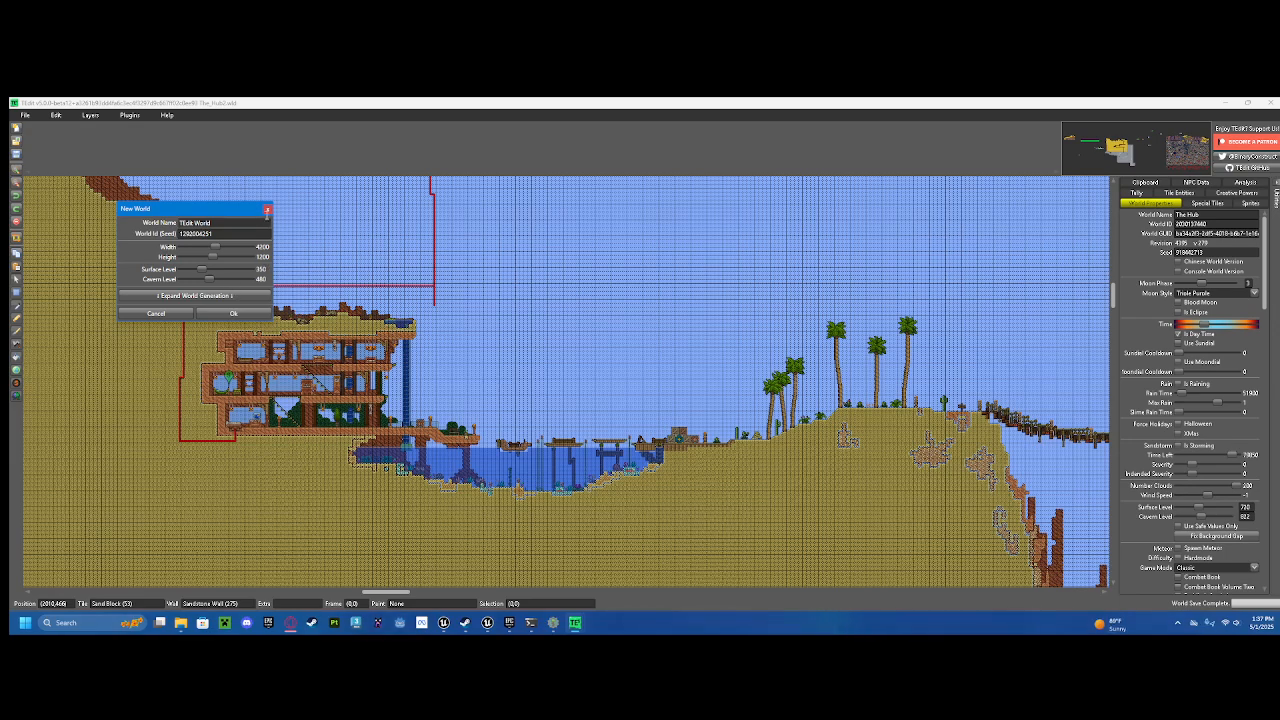
click(245, 296)
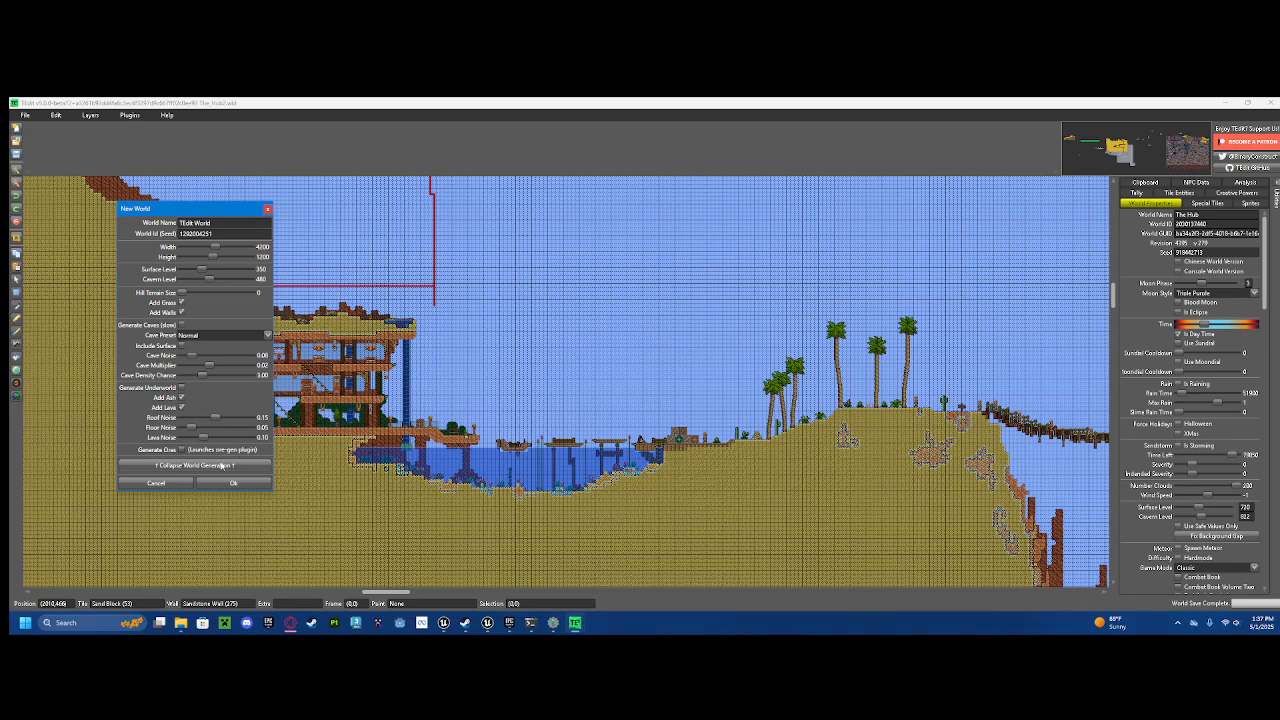
click(267, 209)
Step: Survey the map from the tunnels under the sand structure across to the generated cave region in the far east
scroll(329, 270, down, 2)
drag(529, 418, 410, 335)
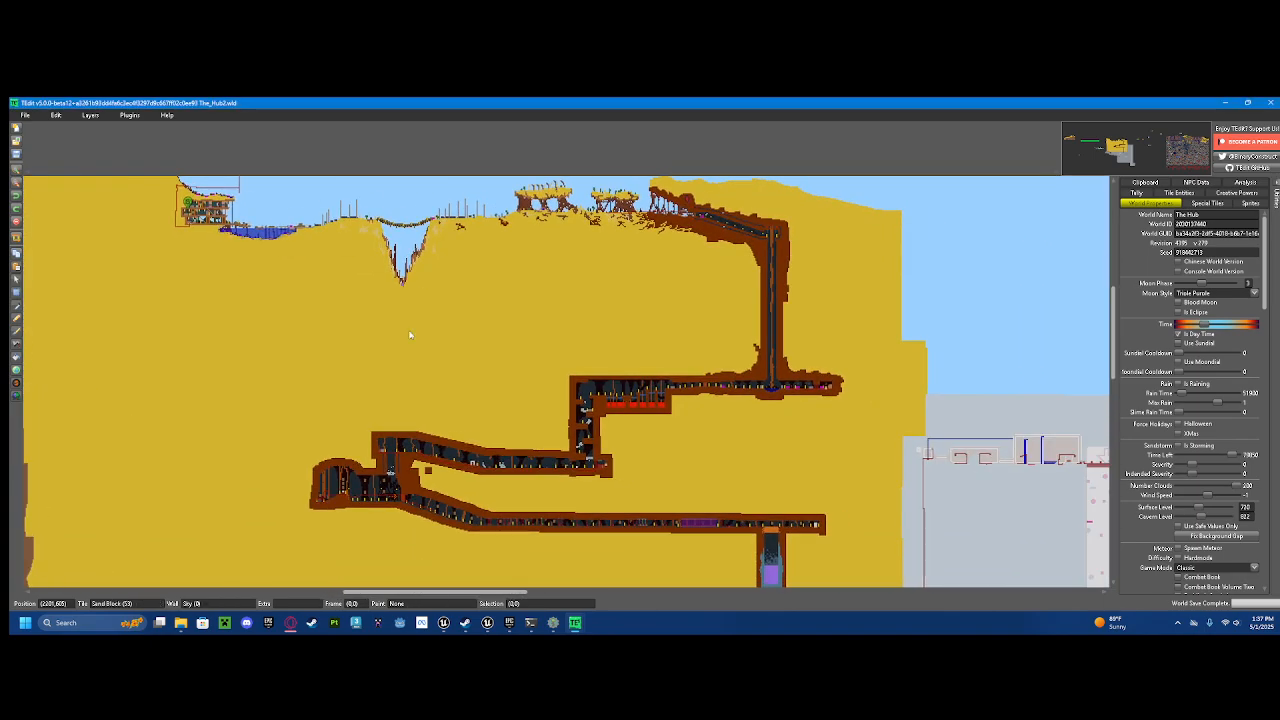
scroll(410, 335, down, 3)
drag(649, 404, 680, 372)
scroll(763, 281, up, 3)
drag(915, 338, 701, 491)
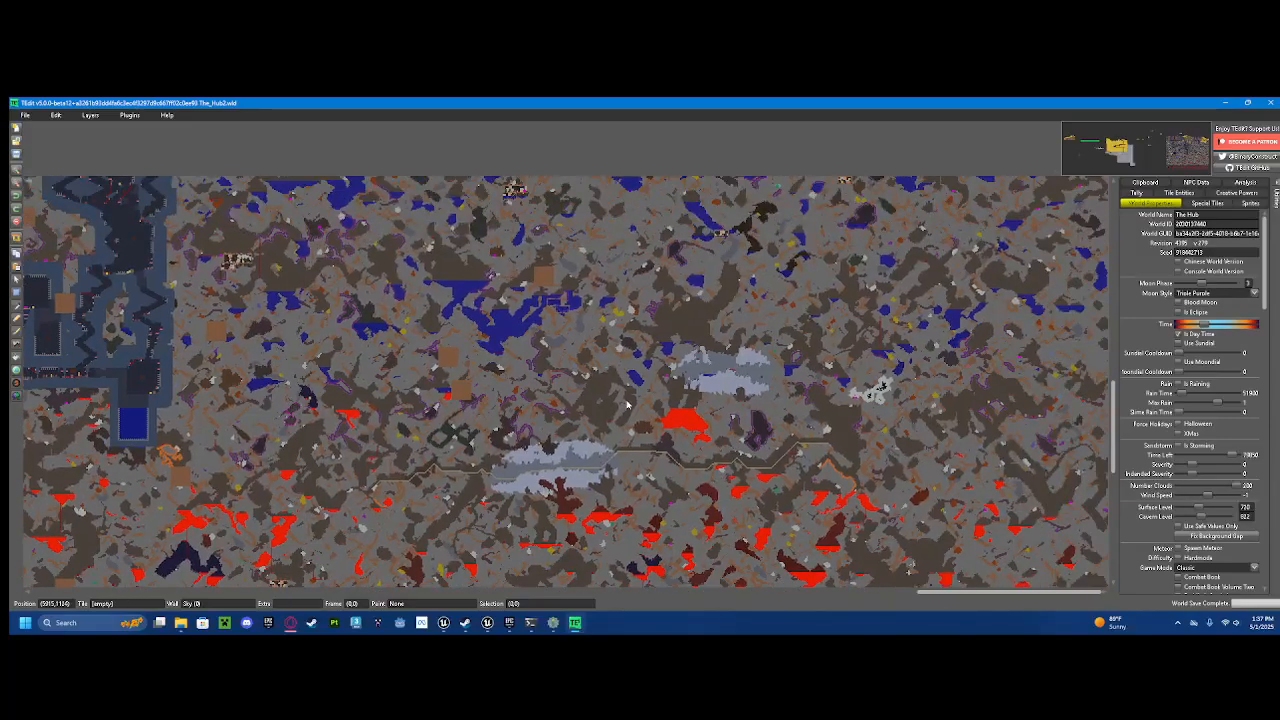
scroll(628, 404, down, 1)
drag(448, 386, 516, 389)
scroll(516, 389, down, 2)
scroll(380, 310, up, 2)
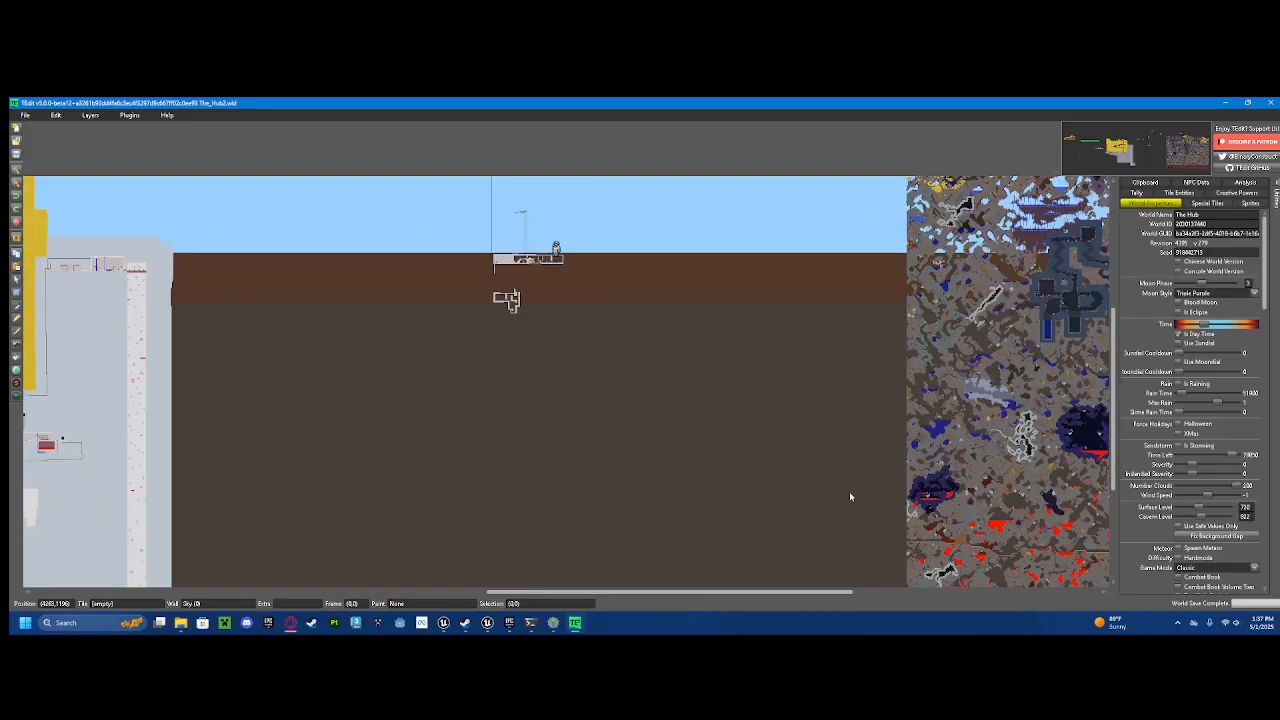
Step: Inspect the eastern caves around the blue dungeon, the dark blue cavern and the winding purple-outlined cave
drag(946, 482, 494, 406)
scroll(950, 457, up, 1)
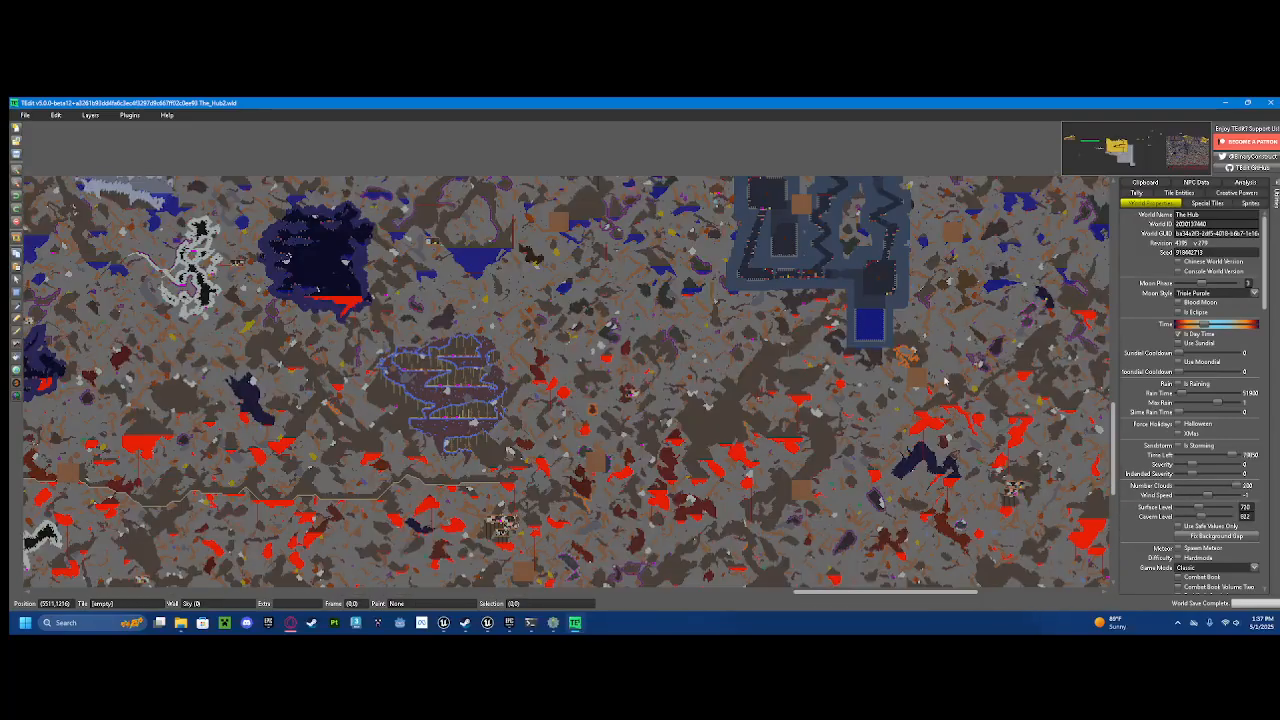
scroll(938, 370, up, 3)
scroll(862, 341, down, 3)
drag(850, 354, 826, 400)
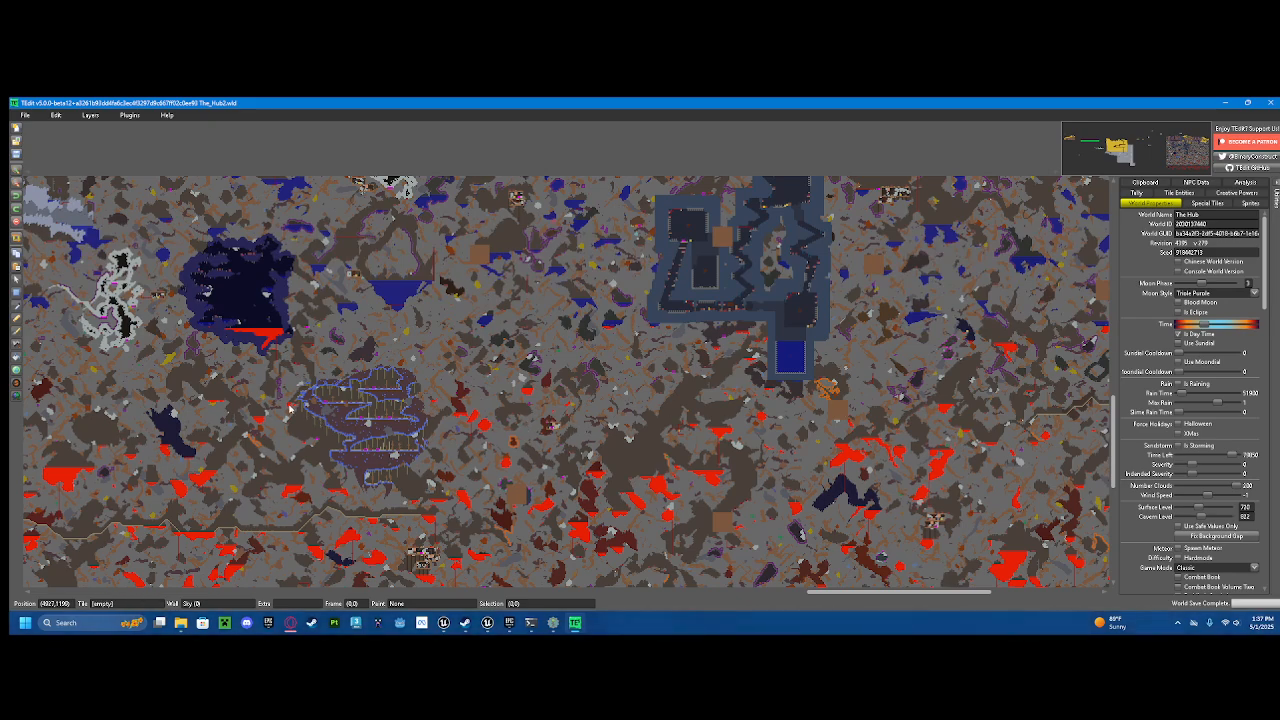
Step: Survey the eastern caves down to the lava-filled underworld and back west to the sand structure and coloured block squares
scroll(465, 432, down, 3)
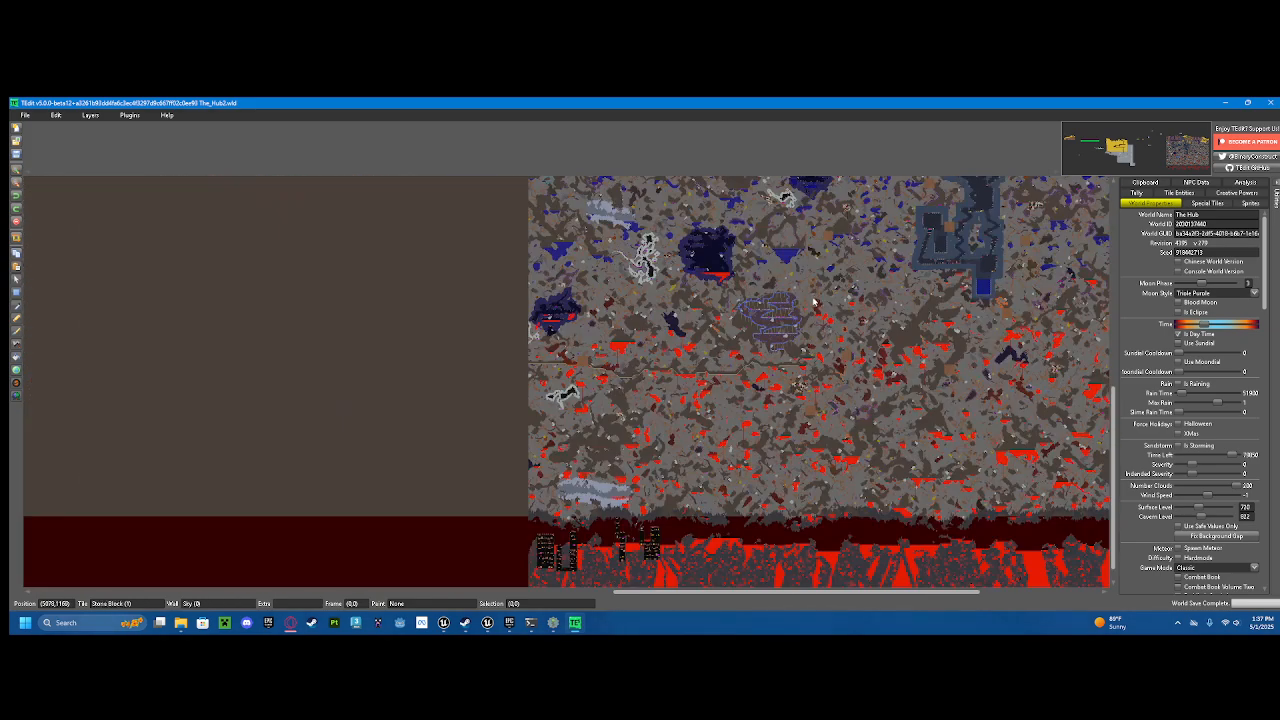
scroll(810, 340, up, 3)
scroll(793, 356, down, 3)
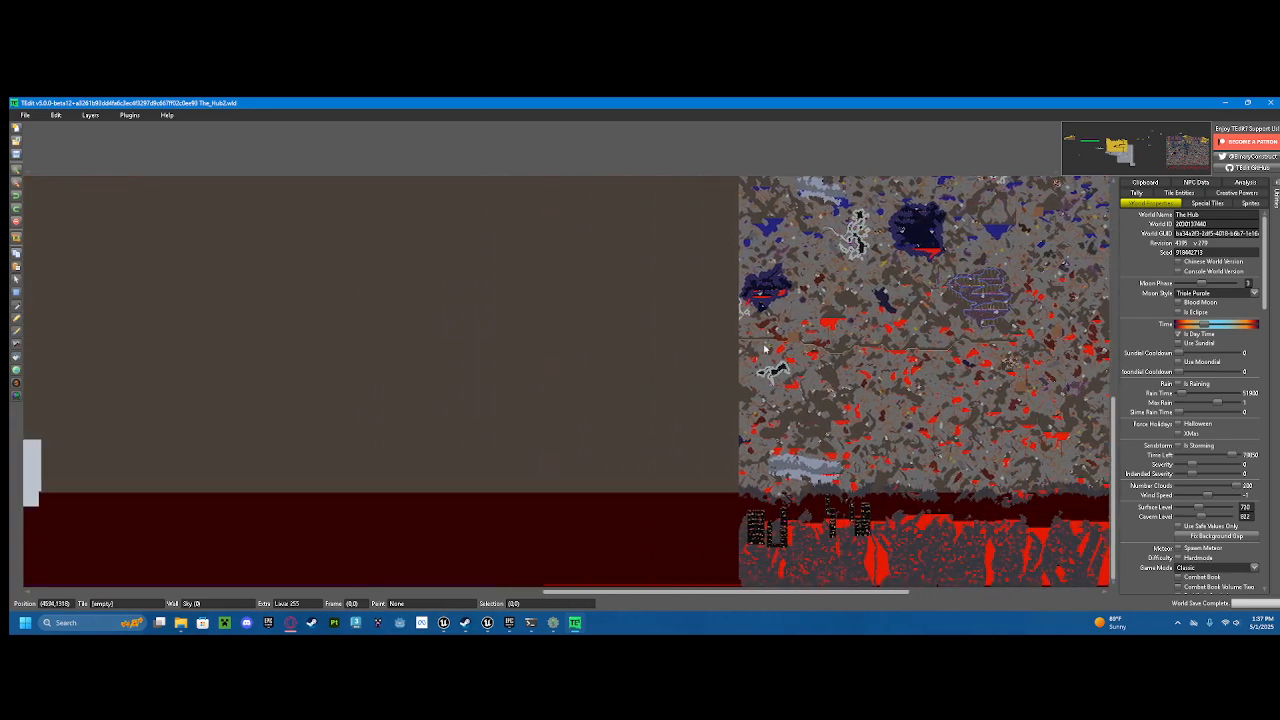
scroll(440, 365, down, 3)
scroll(437, 371, up, 4)
drag(460, 365, 667, 363)
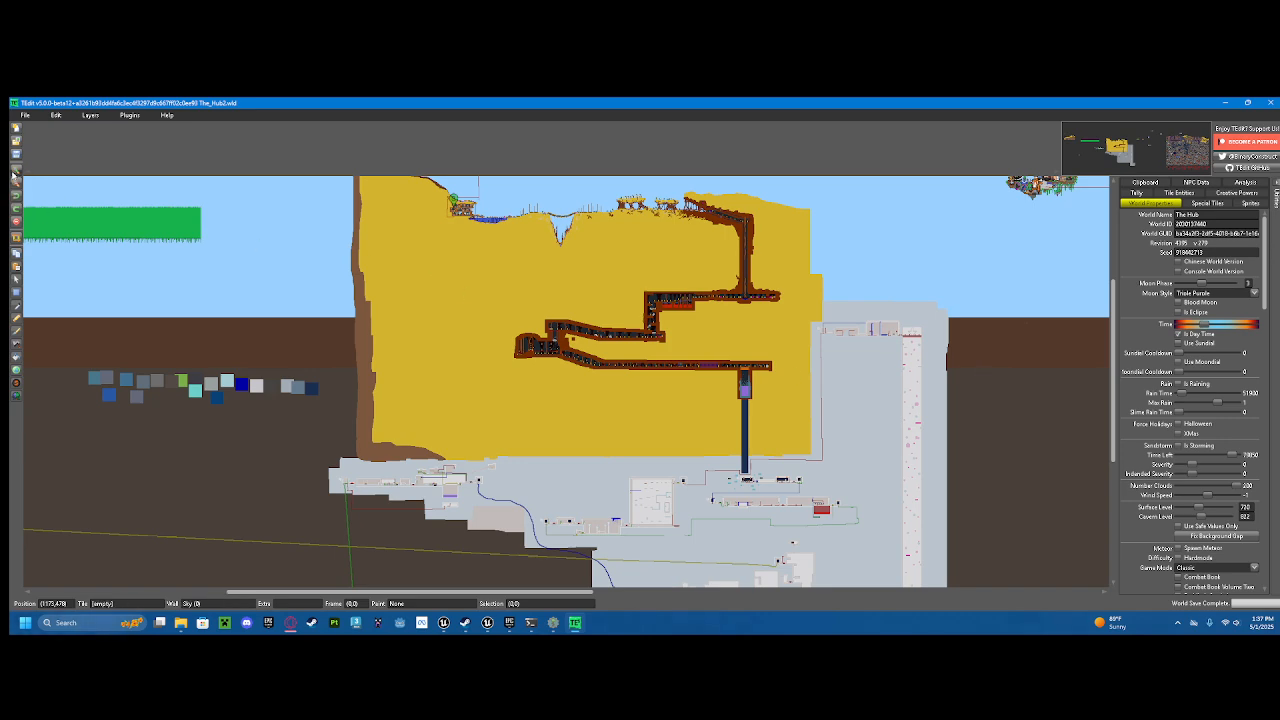
Step: Save the world The_Hub2.wld and look over the available file and editing commands
click(14, 173)
click(16, 182)
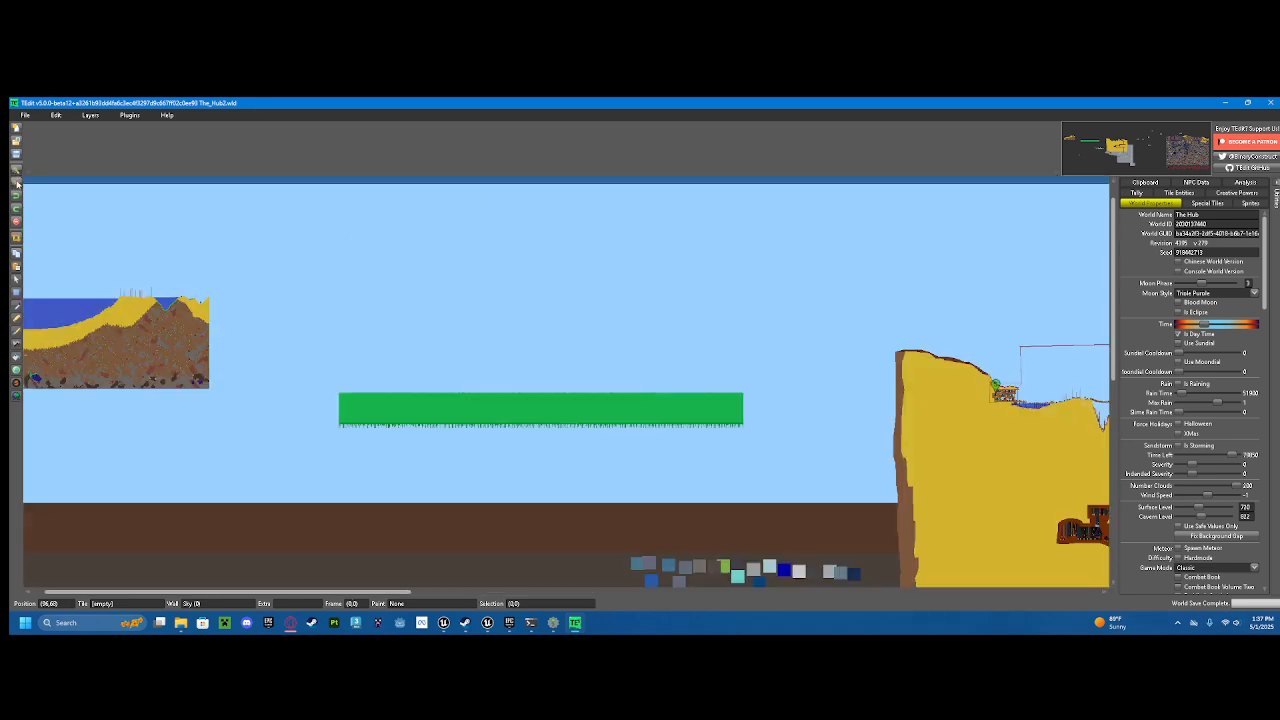
click(15, 155)
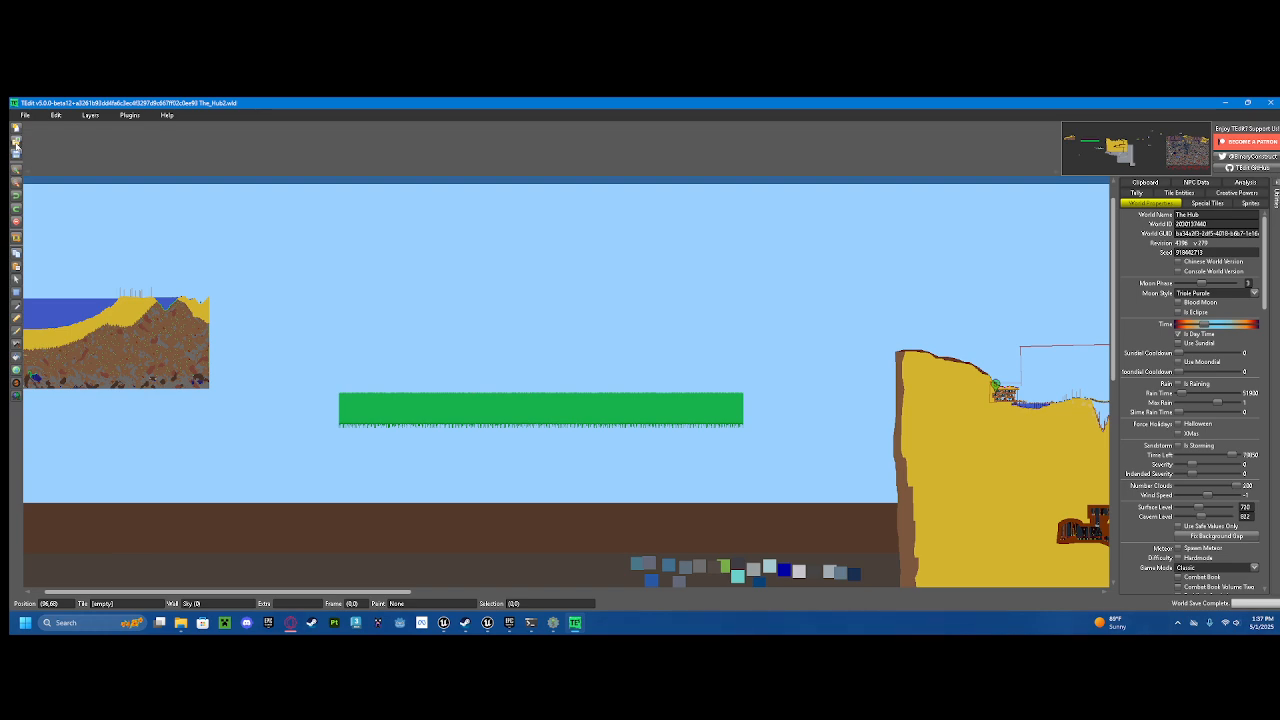
click(25, 115)
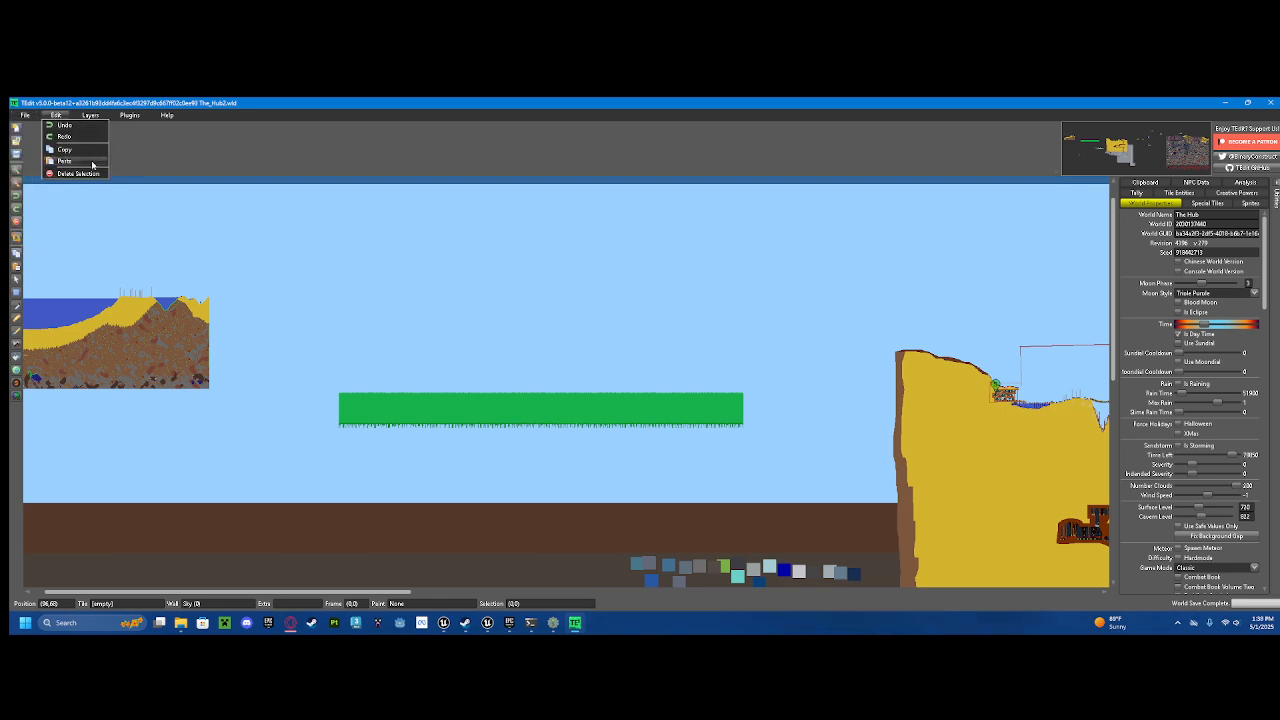
click(210, 166)
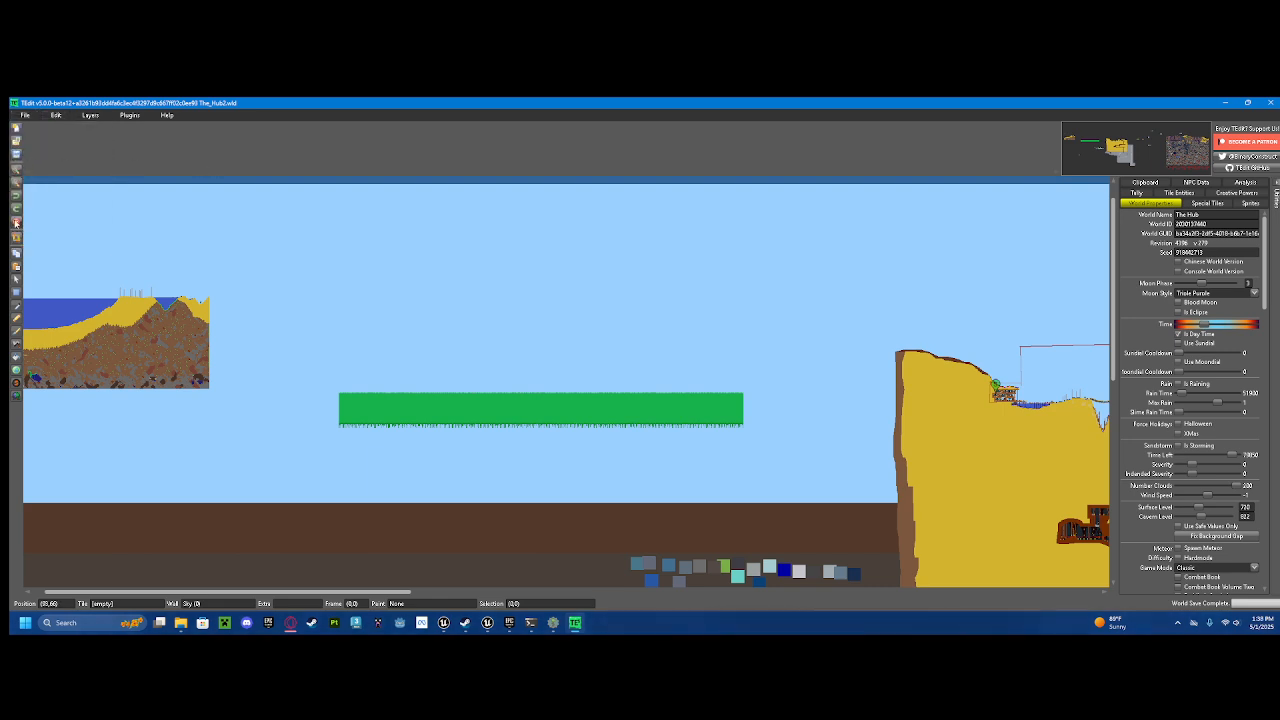
Step: Select an area of about 191 by 116 tiles over the sand structure's upper western corner and delete its contents
drag(546, 330, 157, 263)
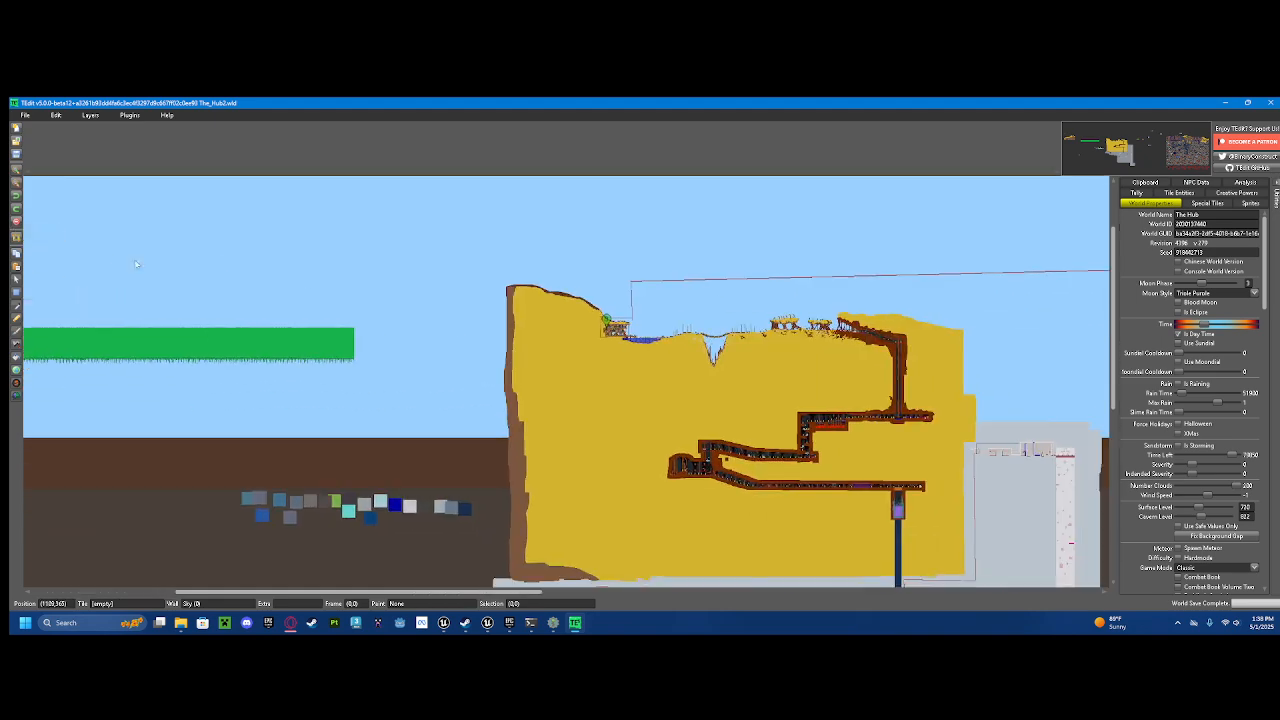
scroll(285, 261, up, 1)
drag(508, 283, 132, 228)
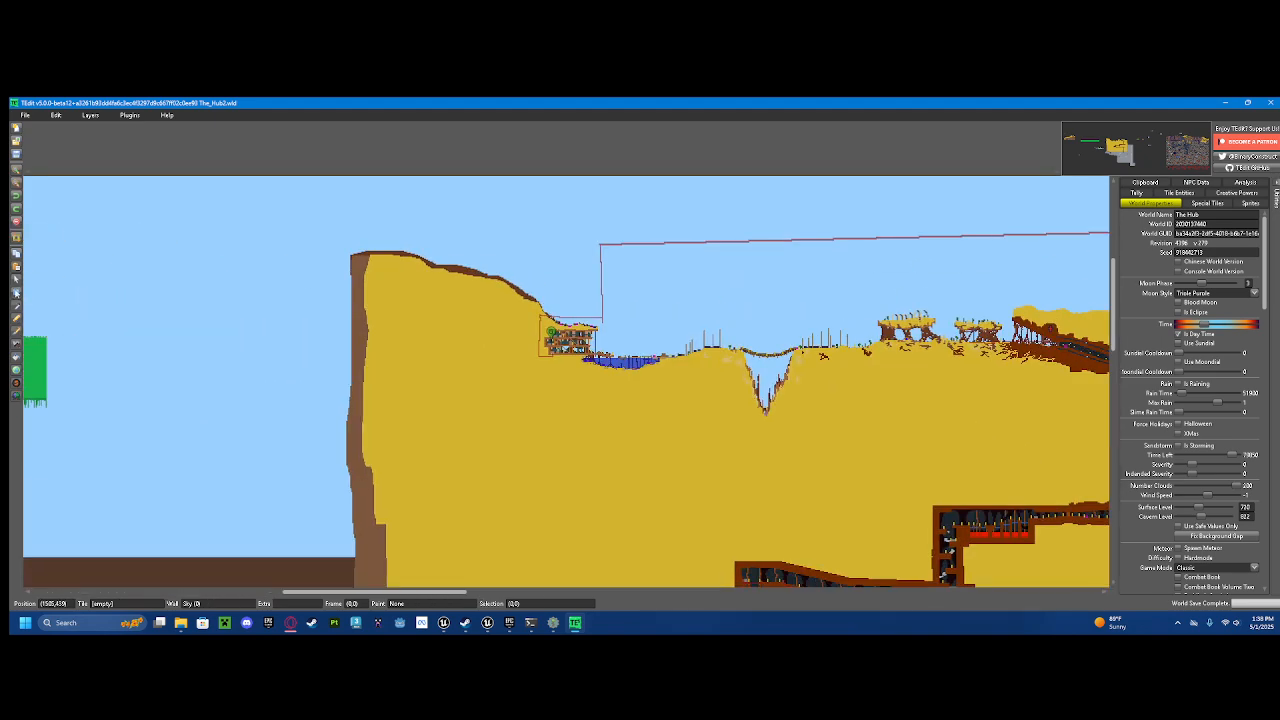
scroll(138, 201, up, 1)
drag(345, 228, 725, 458)
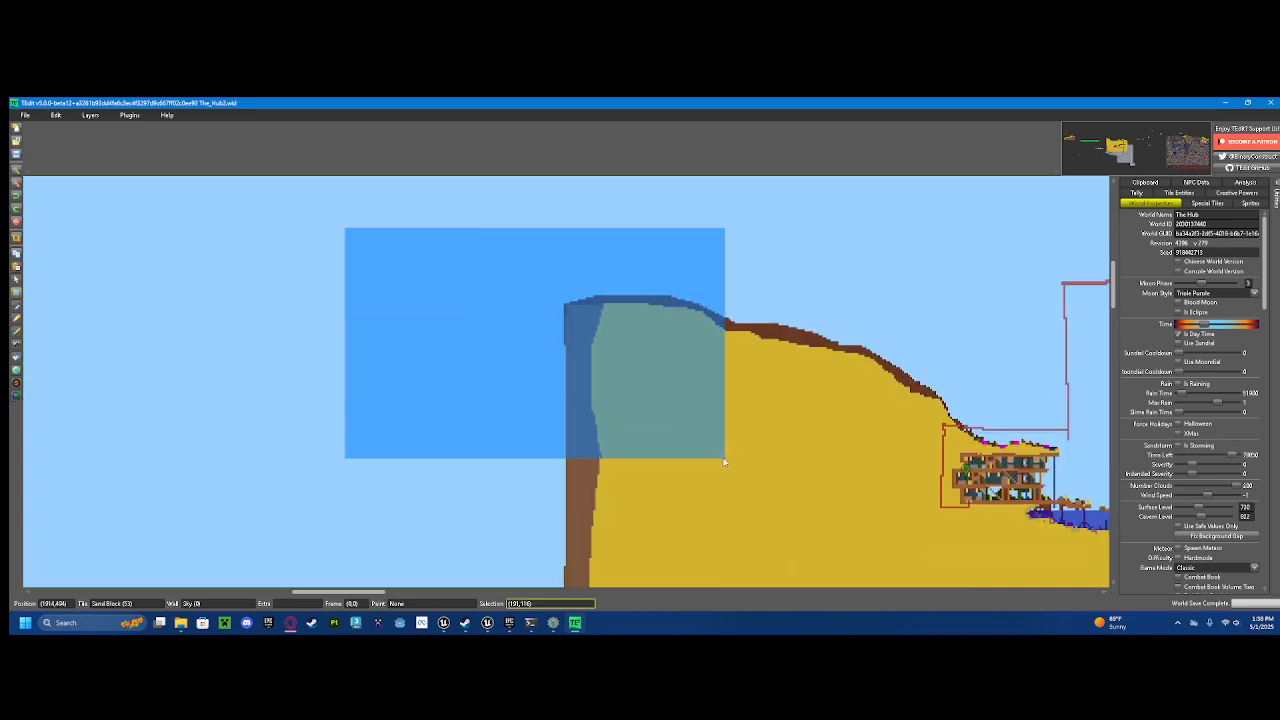
key(Delete)
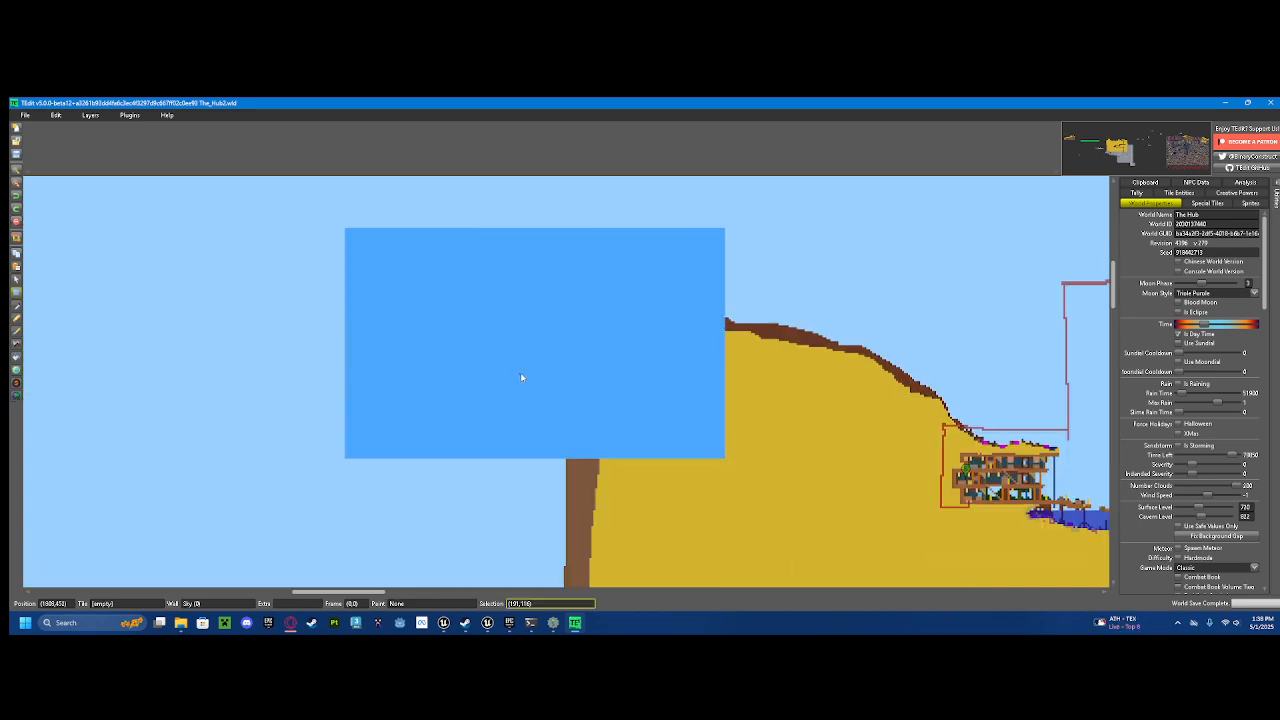
Step: Clear the selection, check the cut-out corner of the sand structure and undo the deletion
right_click(338, 455)
scroll(571, 364, up, 1)
drag(657, 382, 669, 351)
scroll(755, 403, down, 1)
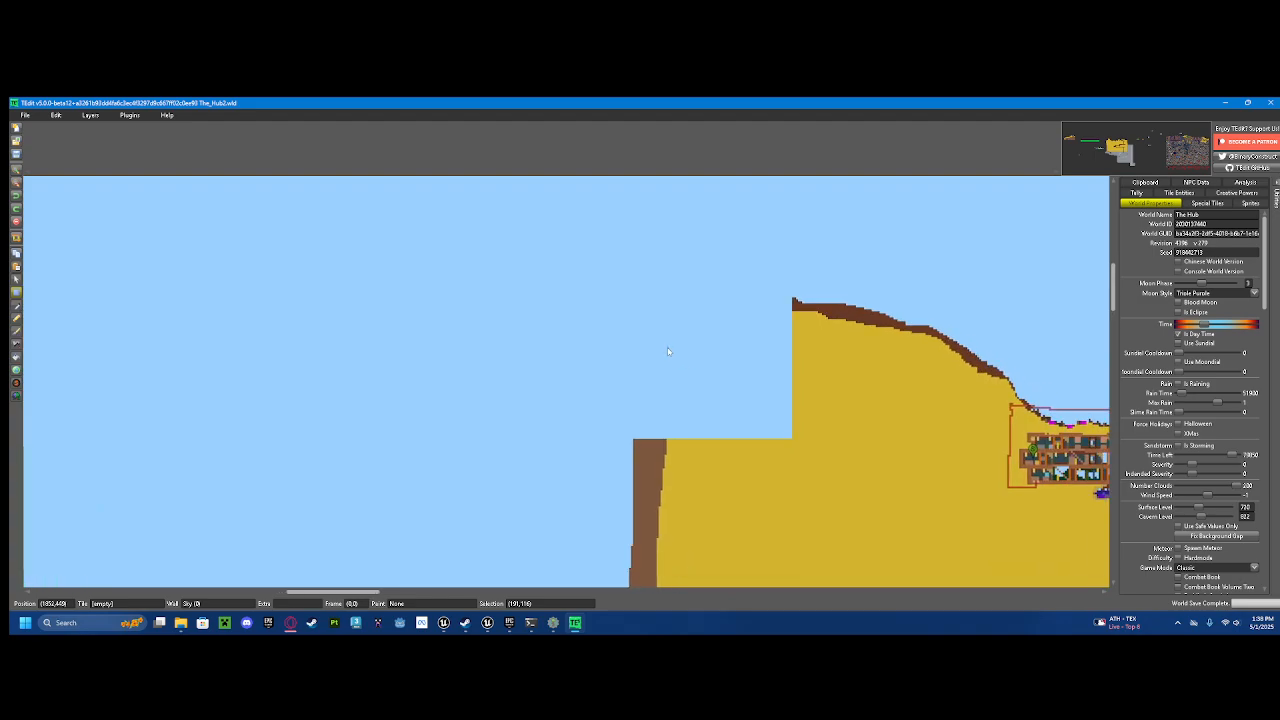
key(ctrl+z)
Step: Bring the multi-storey house beside the pond into close view
drag(1004, 447, 523, 391)
scroll(523, 391, up, 2)
drag(793, 400, 520, 403)
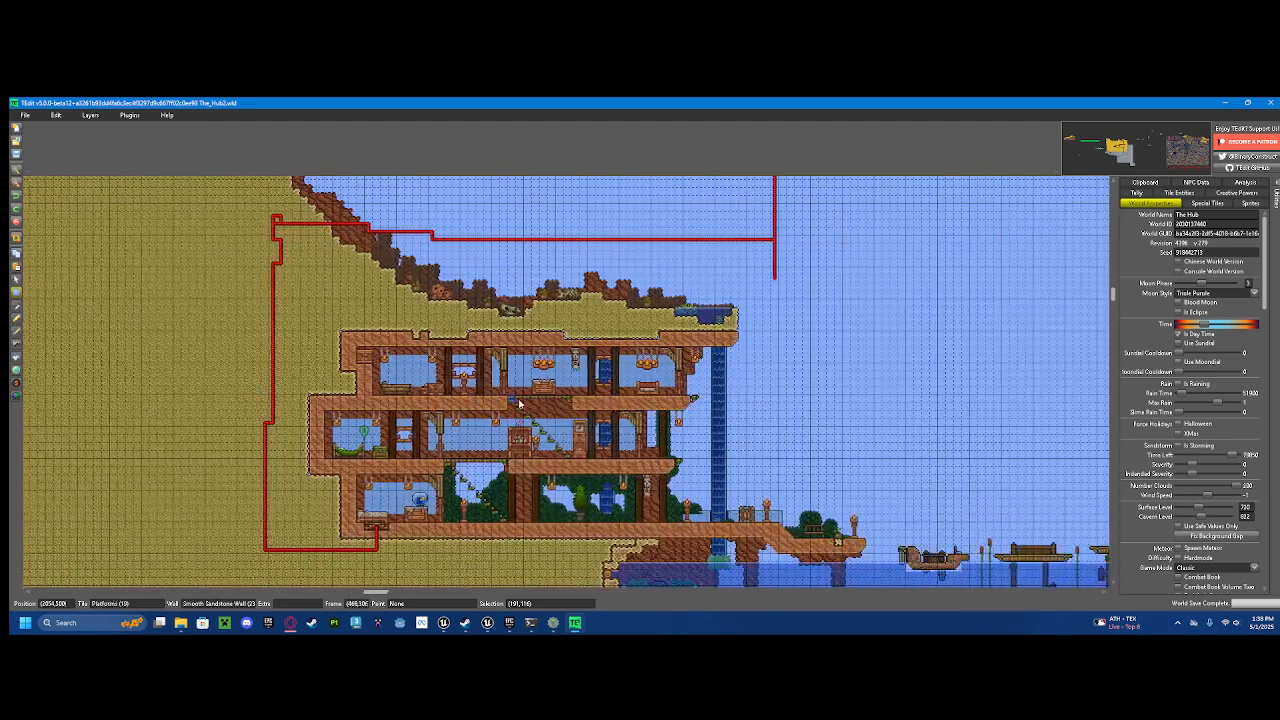
Step: Select an area of about 35 by 25 tiles over the house's upper eastern part, delete its contents, clear the selection and undo the deletion
drag(504, 252, 782, 451)
key(Delete)
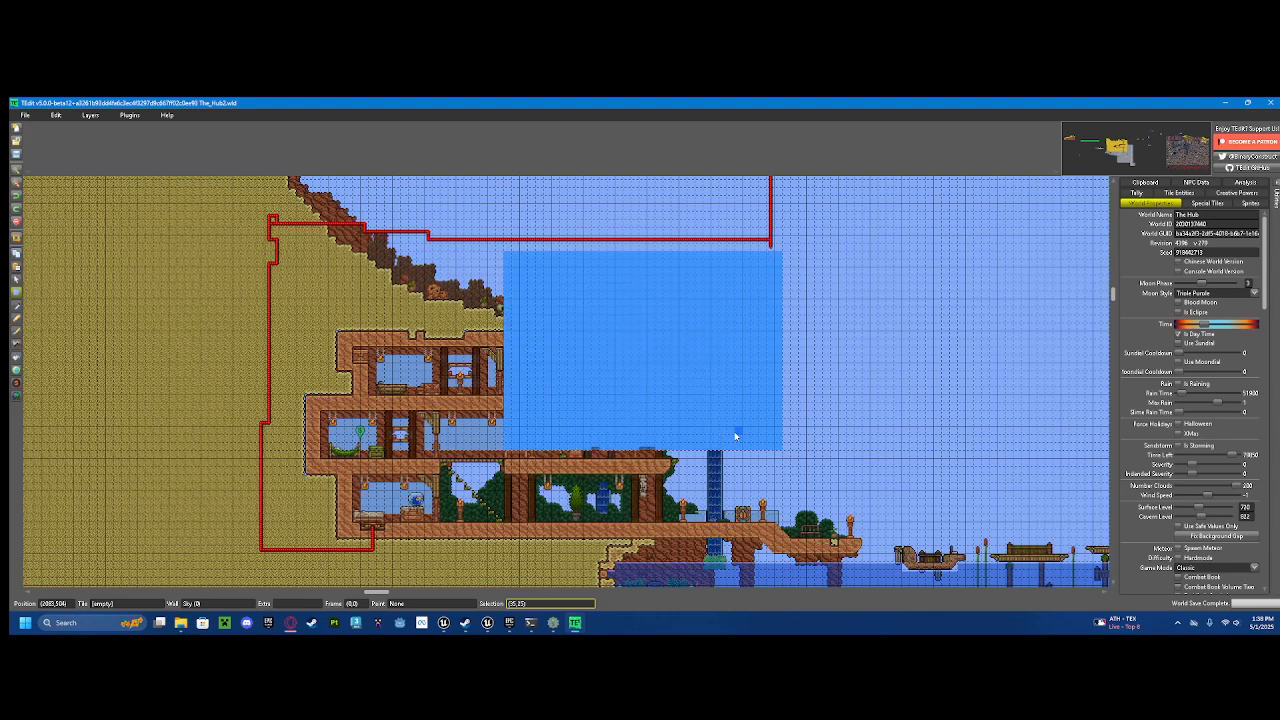
click(842, 425)
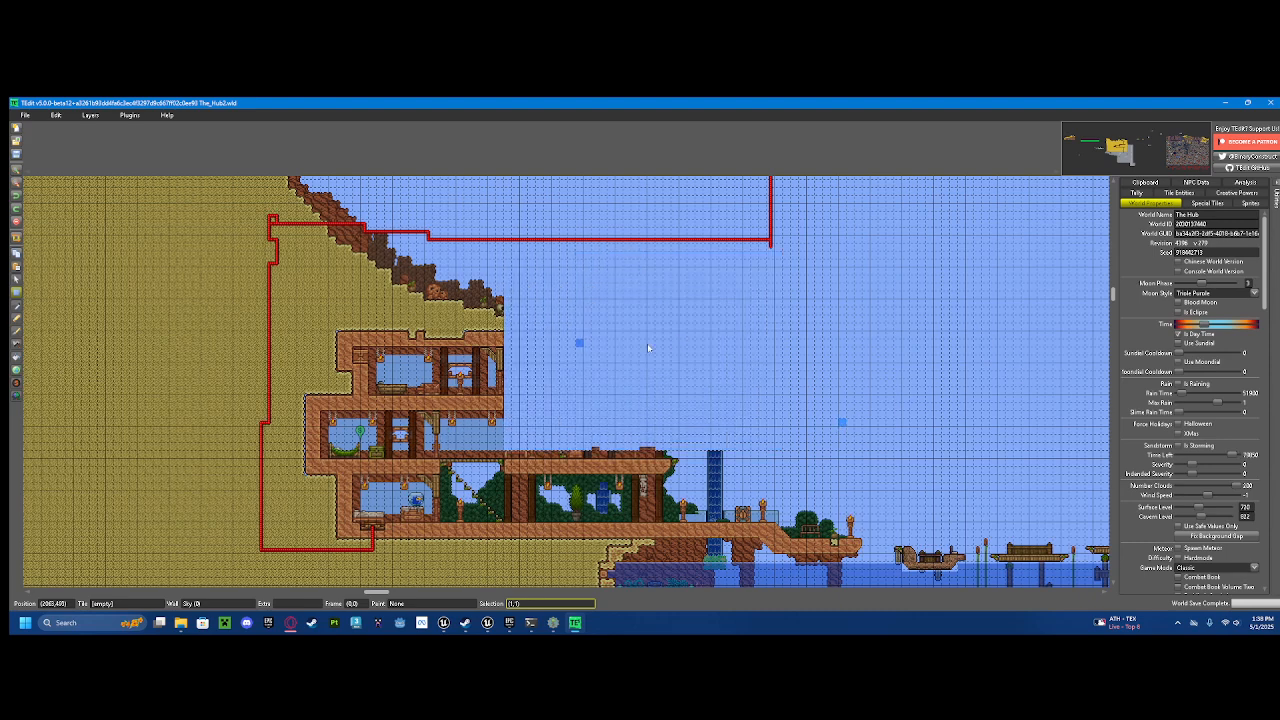
key(ctrl+z)
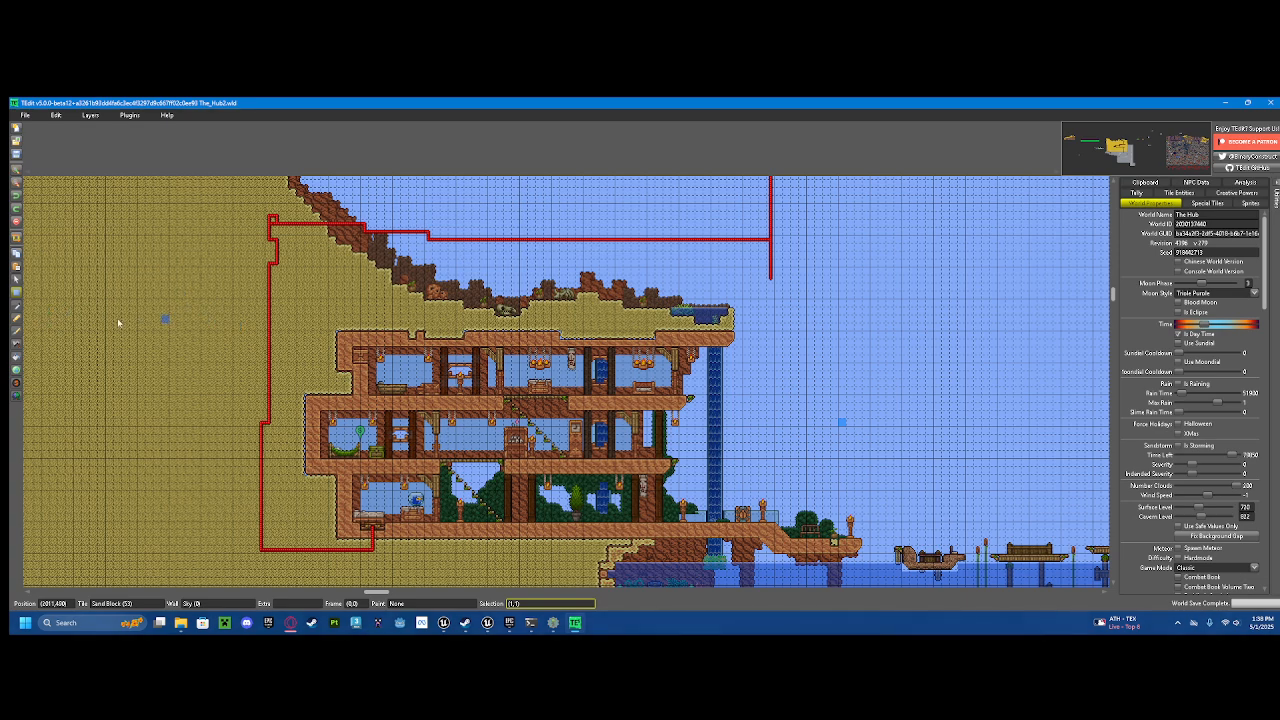
Step: Select an area of about 48 by 28 tiles over the house's eastern part, then delete its contents and undo the deletion, twice
drag(460, 271, 835, 487)
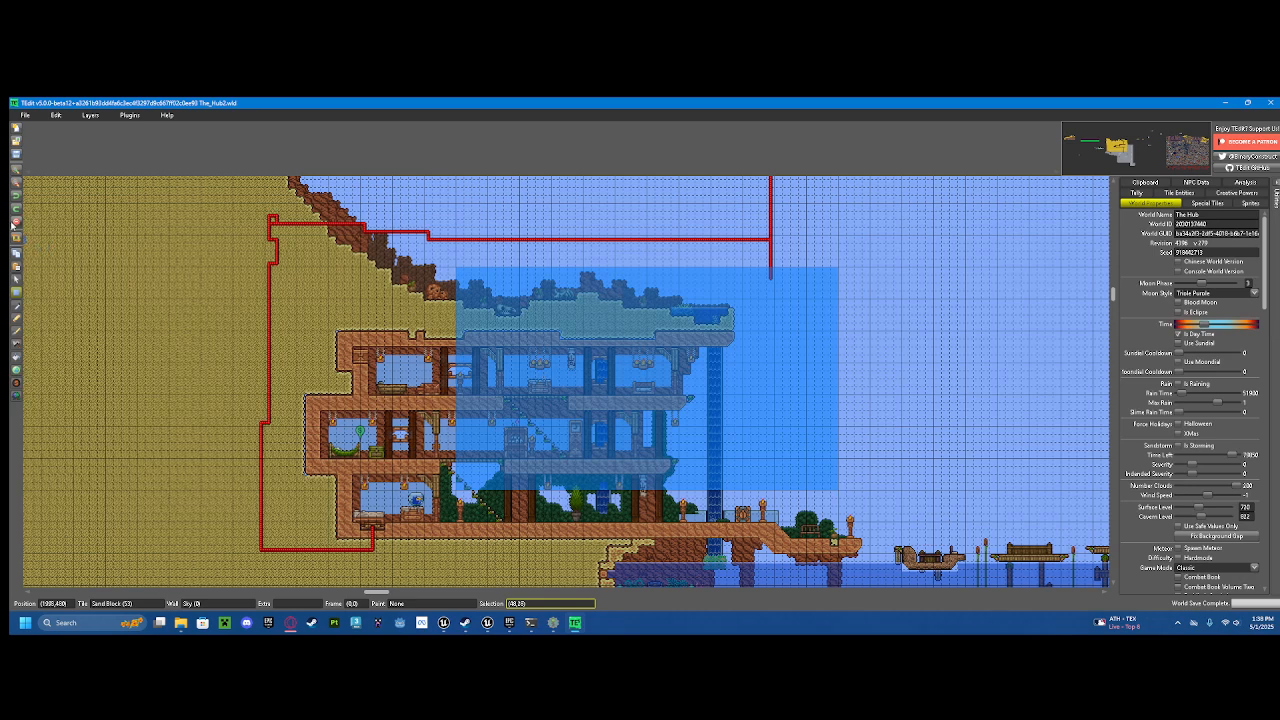
key(Delete)
key(ctrl+z)
key(Delete)
key(ctrl+z)
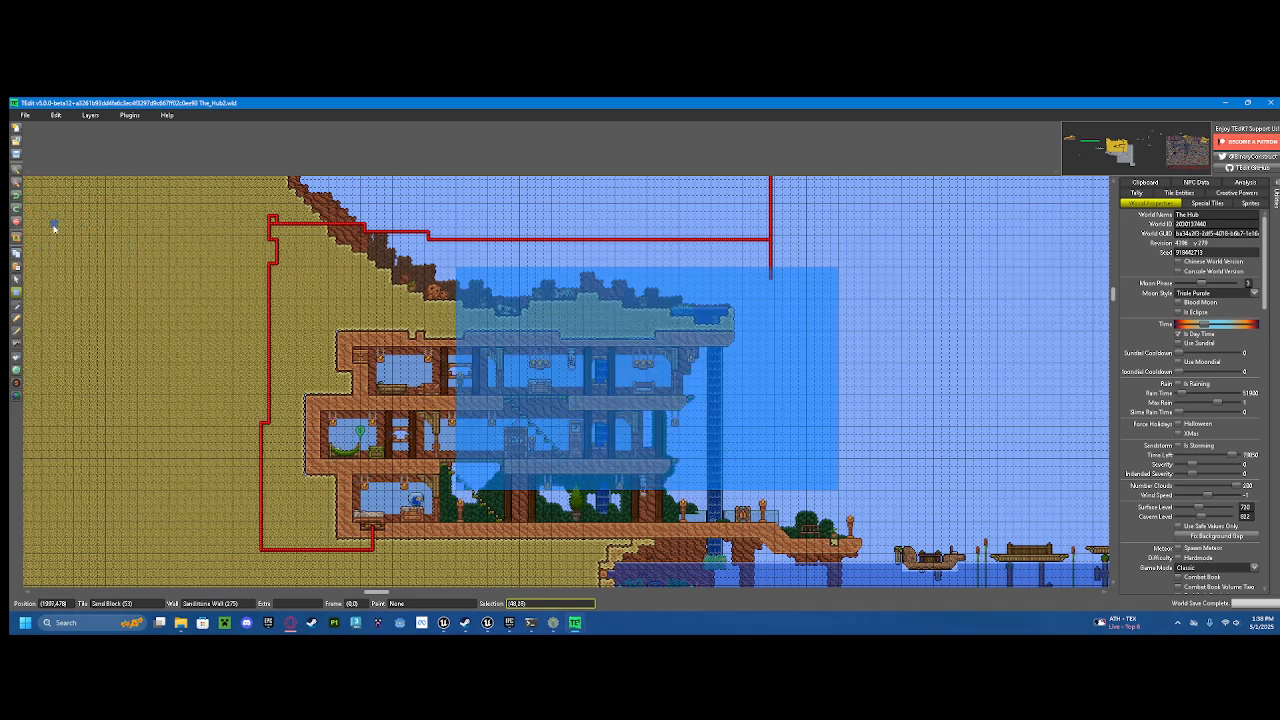
Step: Request cropping the world to the selected region, decline the confirmation, and survey the whole world before returning to the house
click(17, 241)
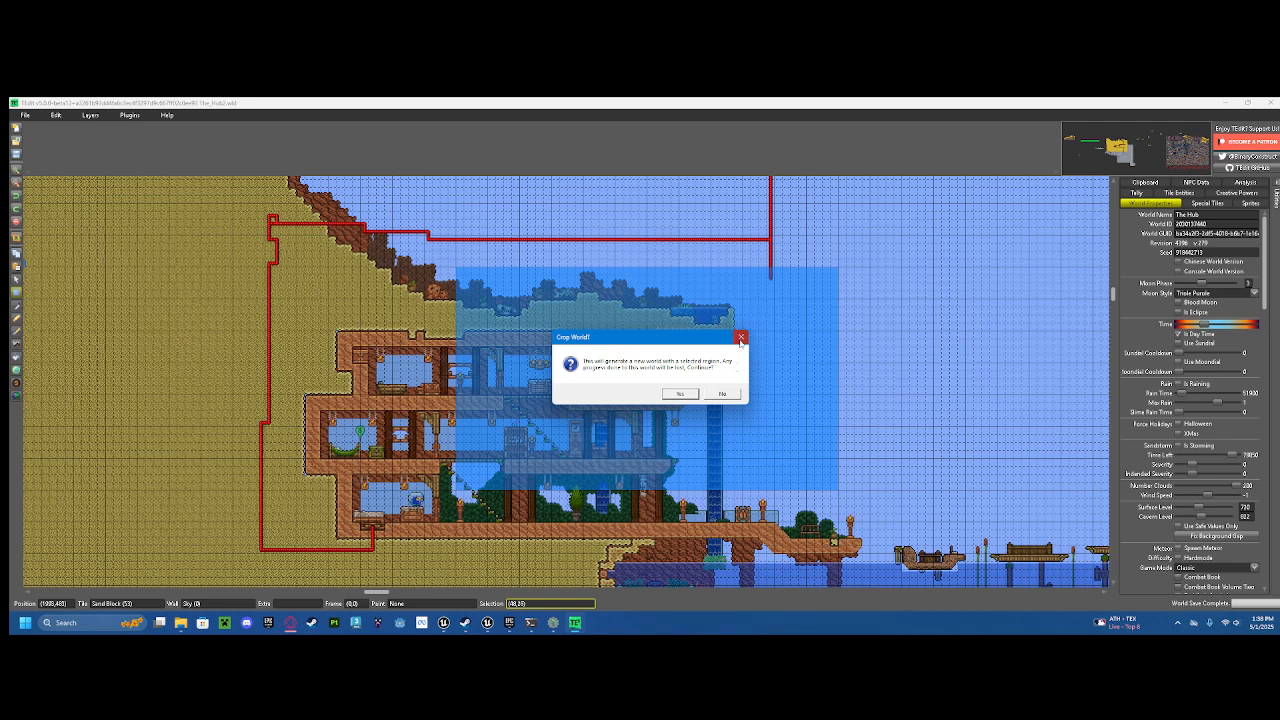
click(722, 396)
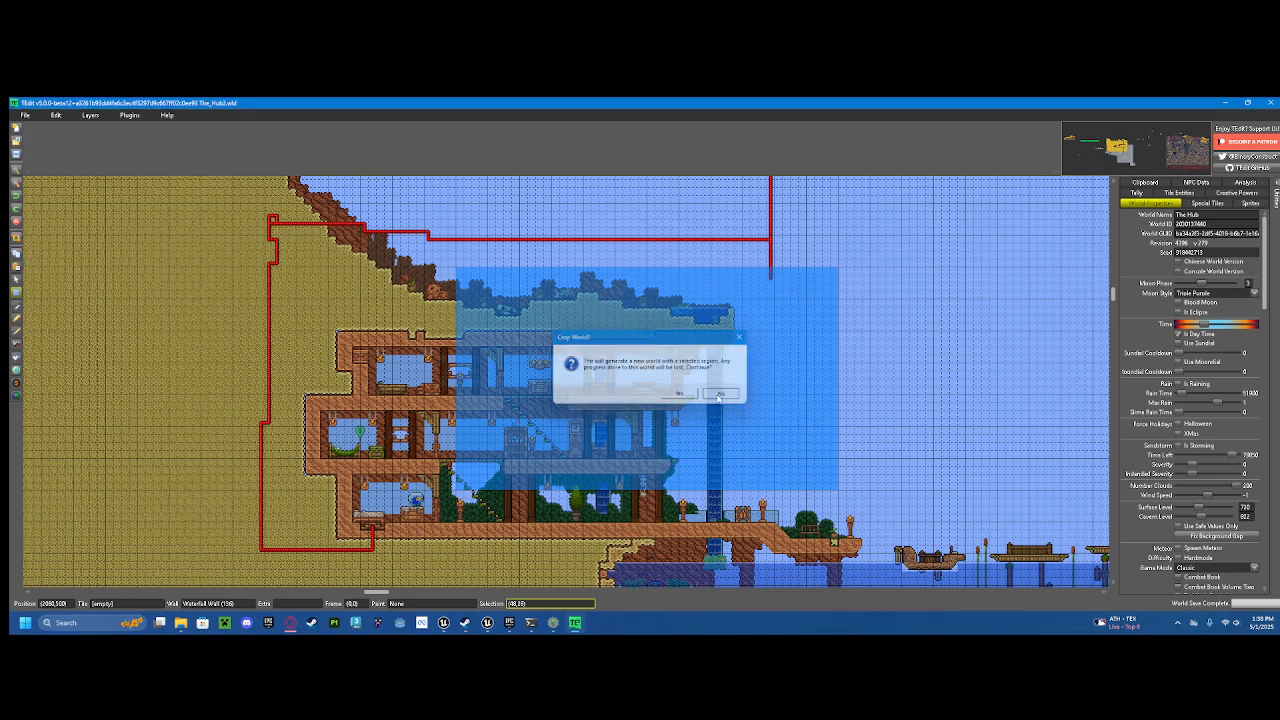
scroll(799, 347, down, 6)
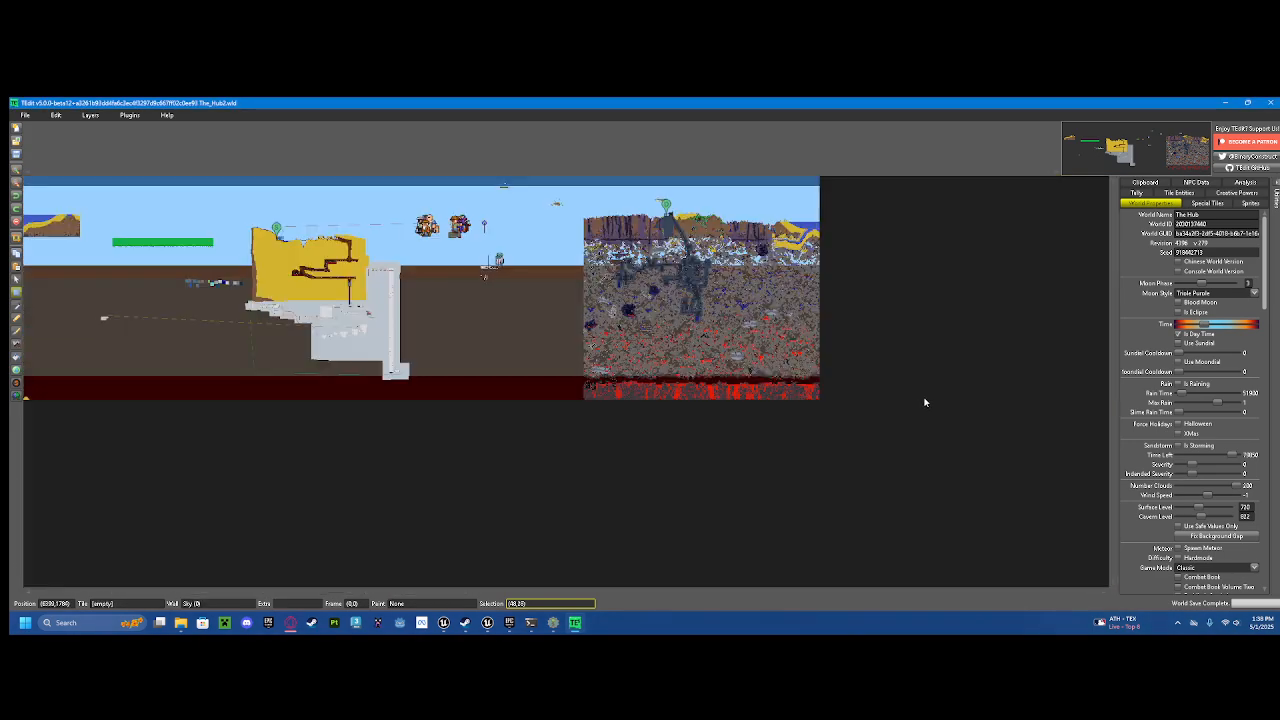
scroll(461, 225, up, 2)
drag(198, 247, 714, 293)
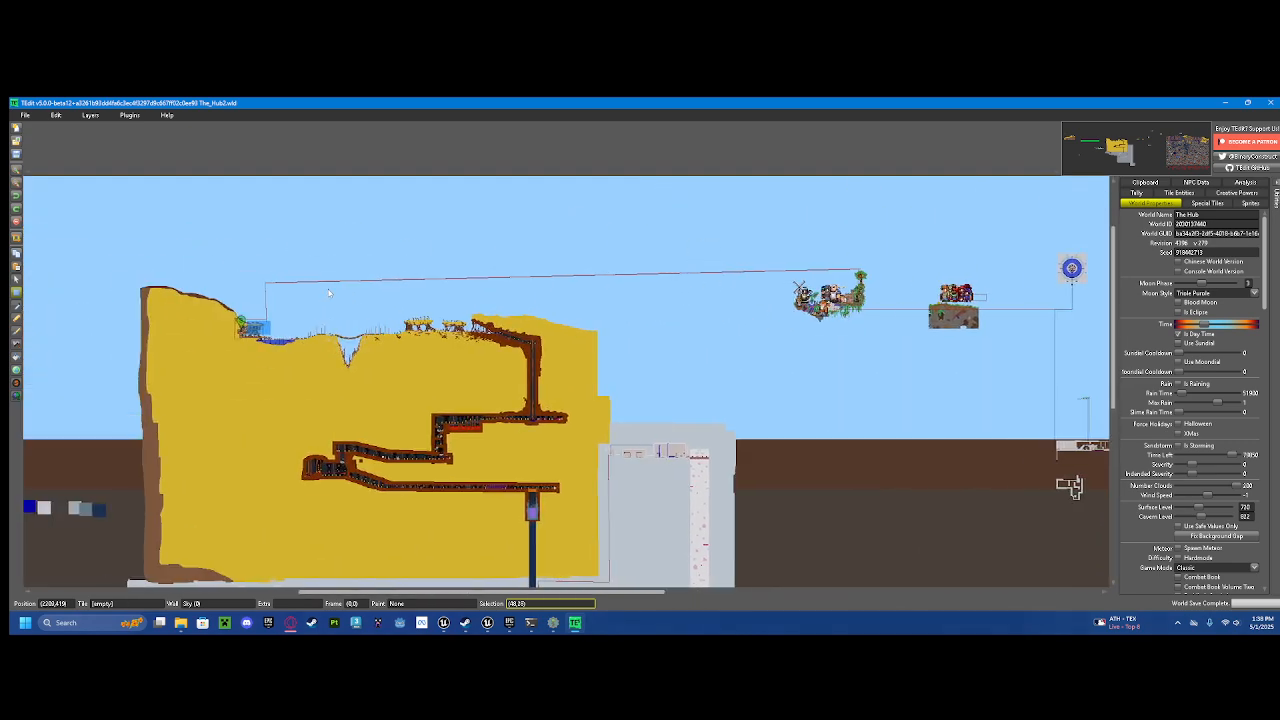
drag(253, 318, 439, 315)
scroll(439, 315, up, 2)
scroll(480, 368, up, 2)
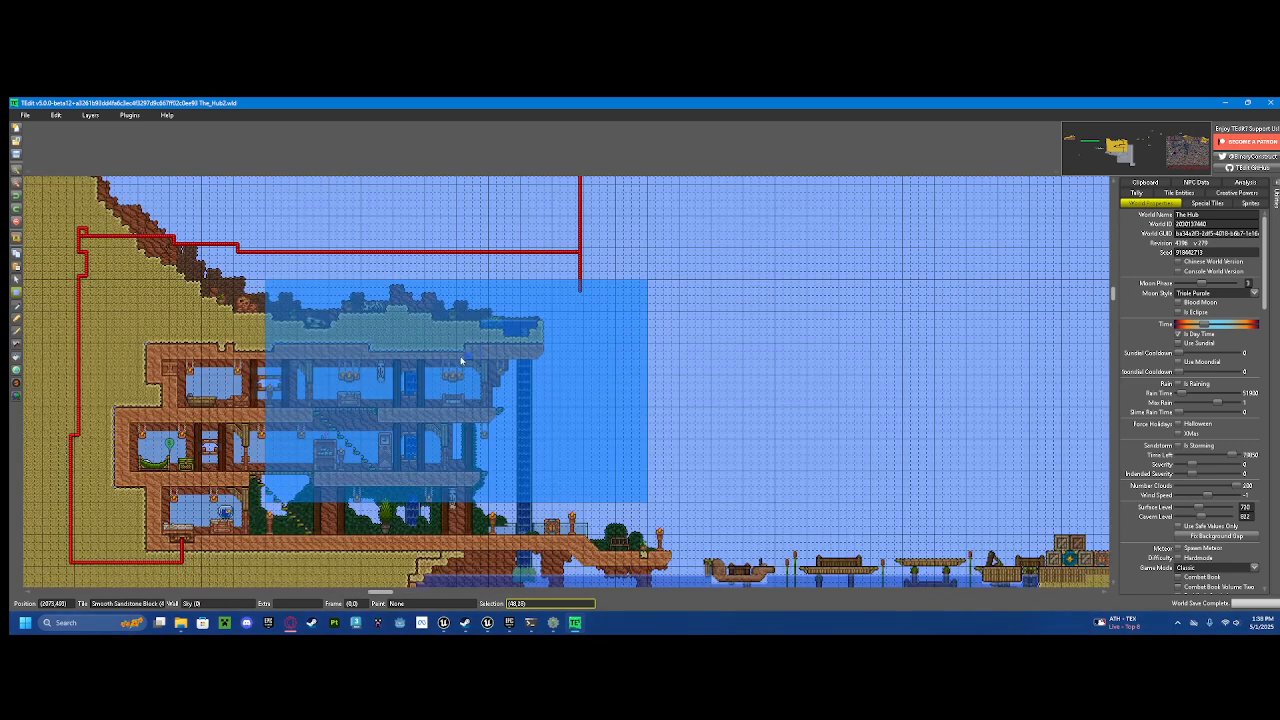
drag(461, 360, 502, 364)
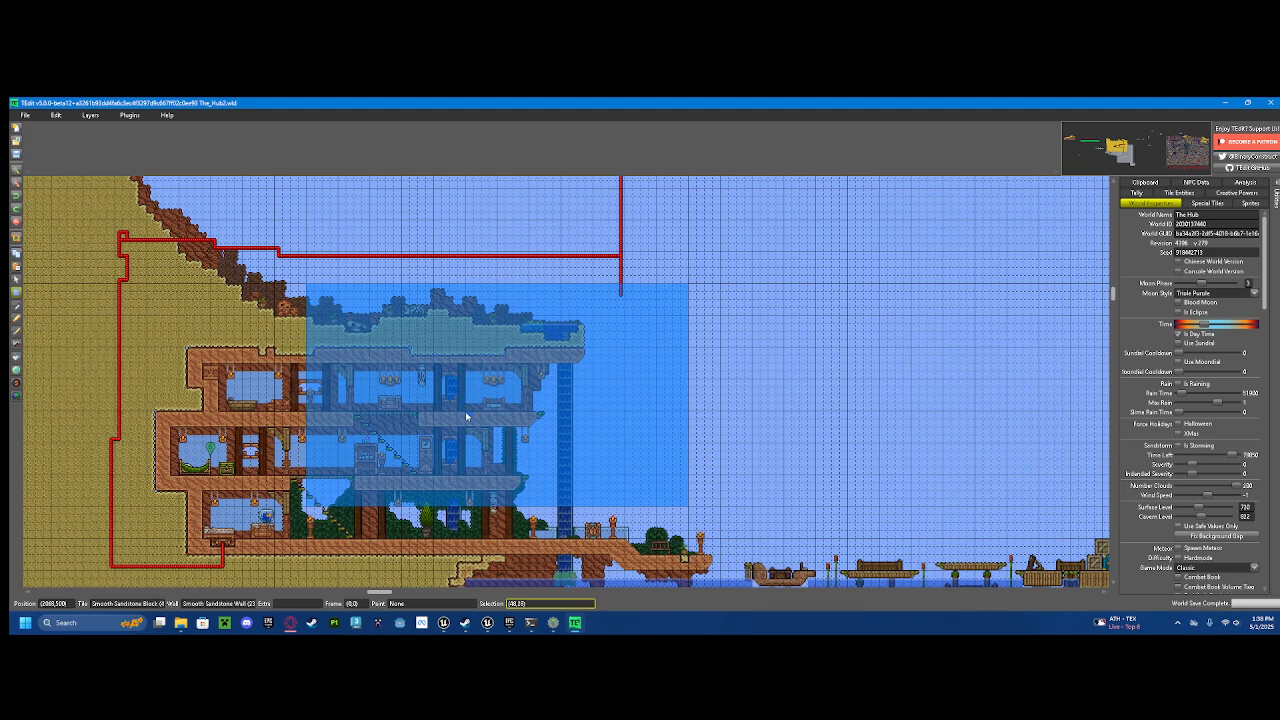
Step: Copy the selected part of the house, paste it higher and farther east so it overlaps the original, and leave paste mode
scroll(465, 411, down, 2)
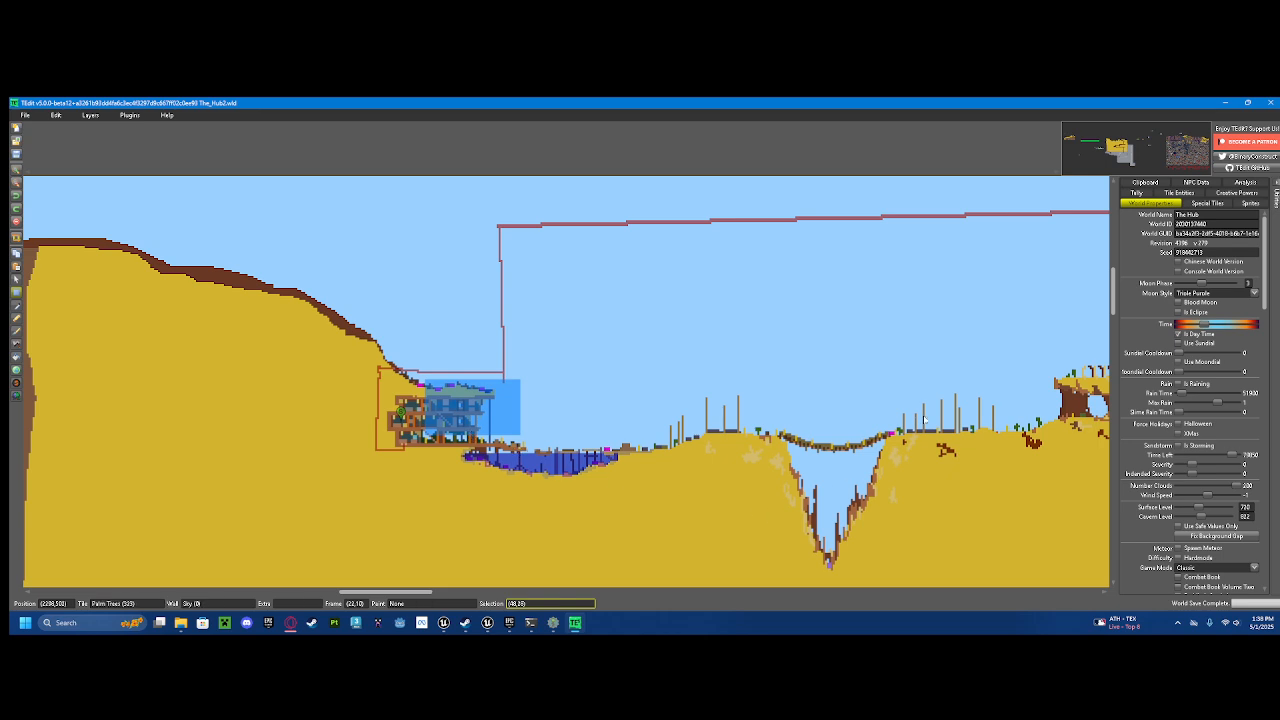
drag(635, 418, 744, 386)
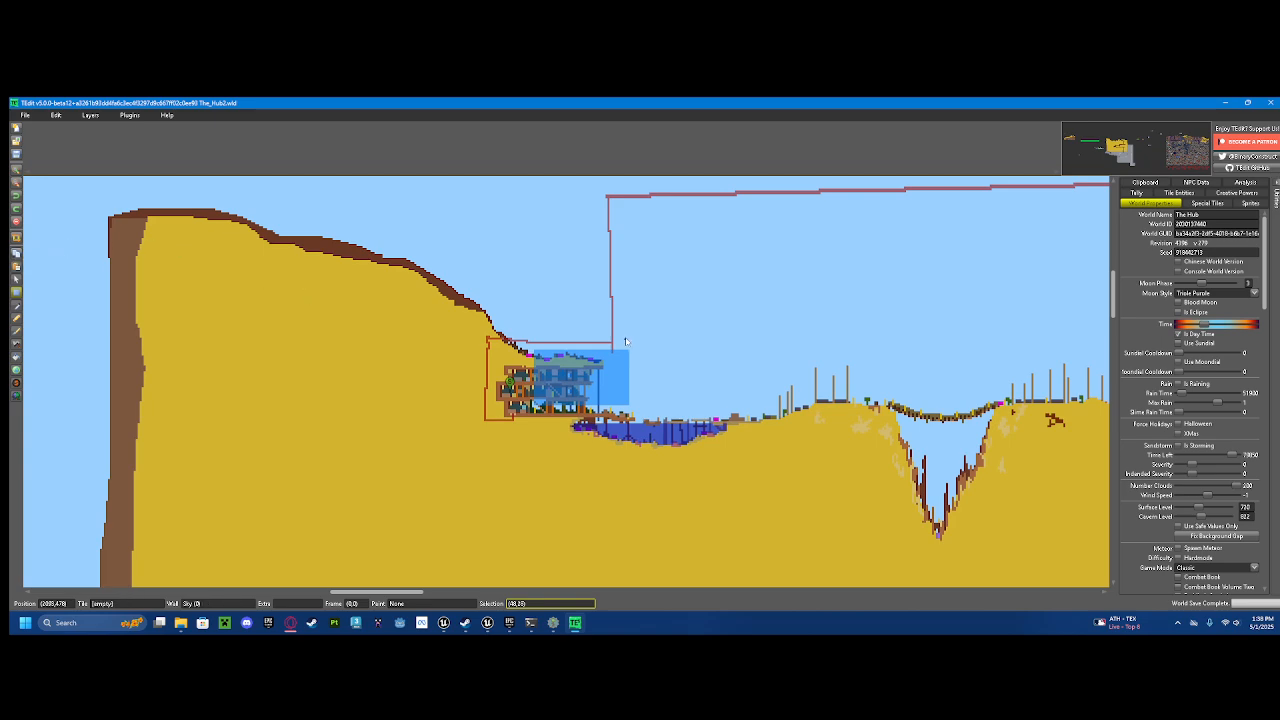
scroll(792, 320, up, 2)
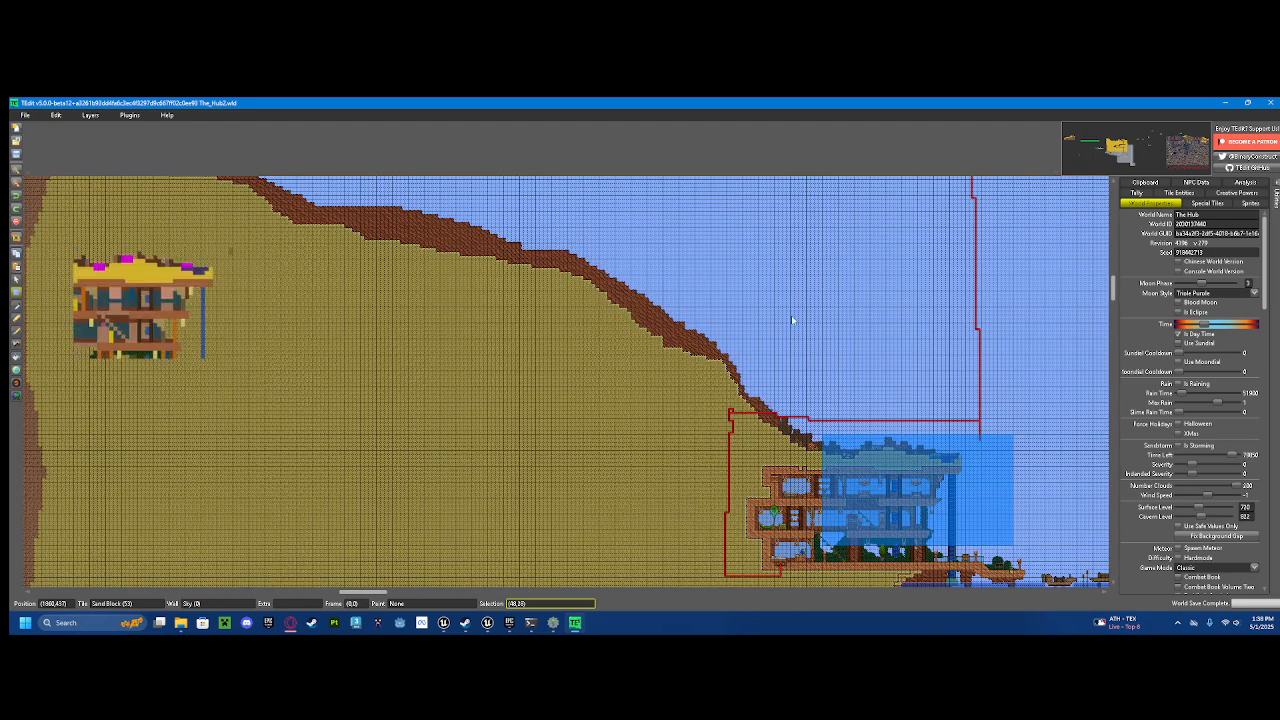
drag(834, 303, 589, 274)
click(640, 371)
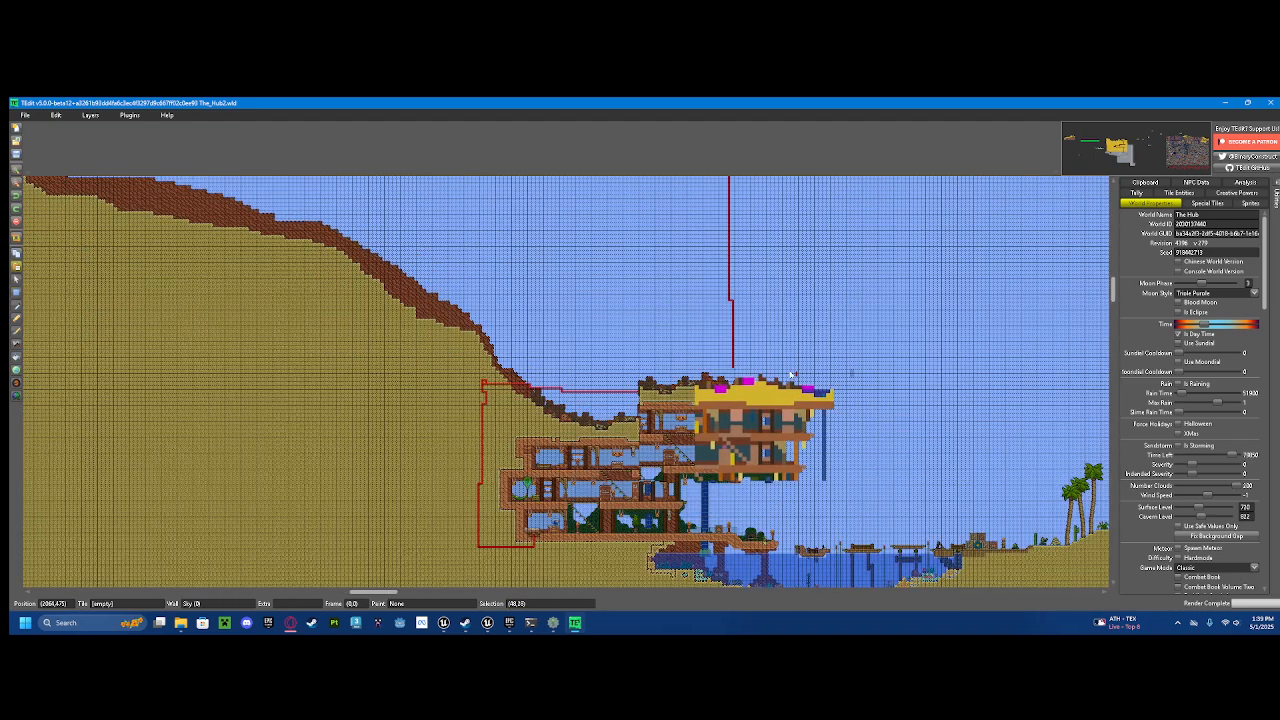
key(Escape)
Step: Inspect the pasted duplicate of the house up close and undo the paste
scroll(791, 408, up, 1)
drag(791, 409, 865, 274)
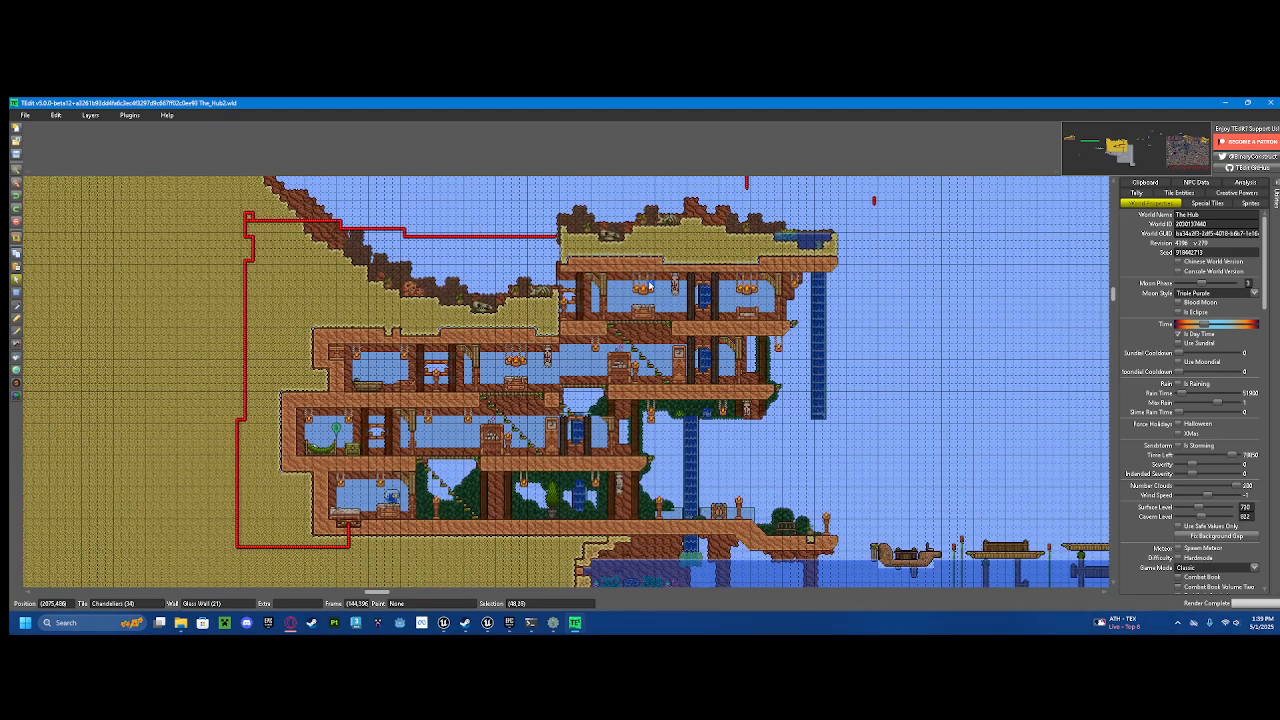
key(ctrl+z)
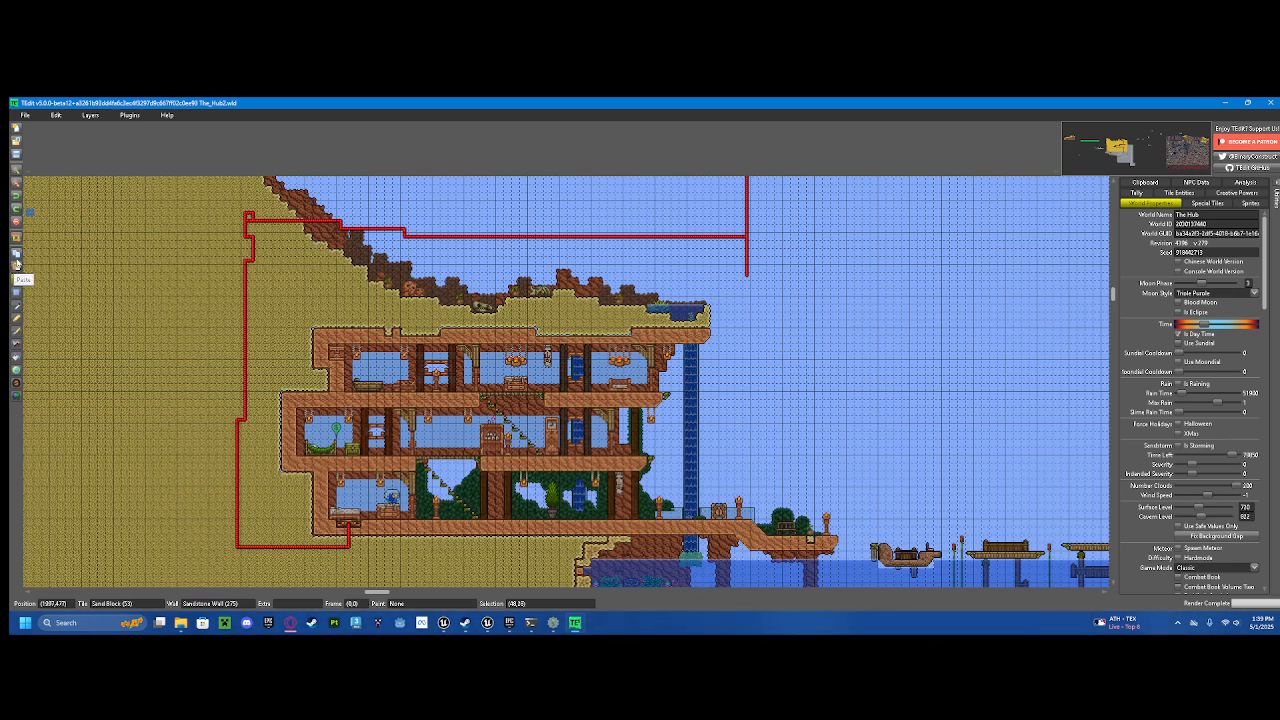
Step: Open the contents of the chest beside the green bed on the house's middle floor
click(15, 264)
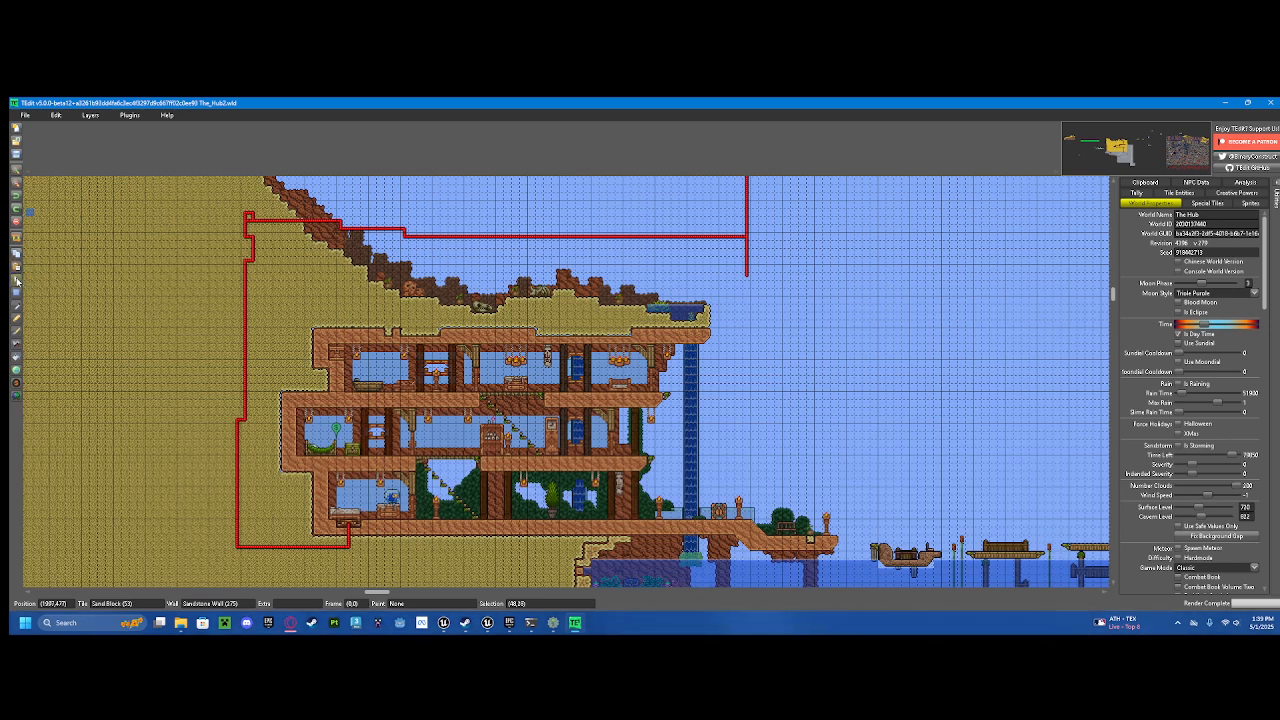
drag(890, 464, 625, 371)
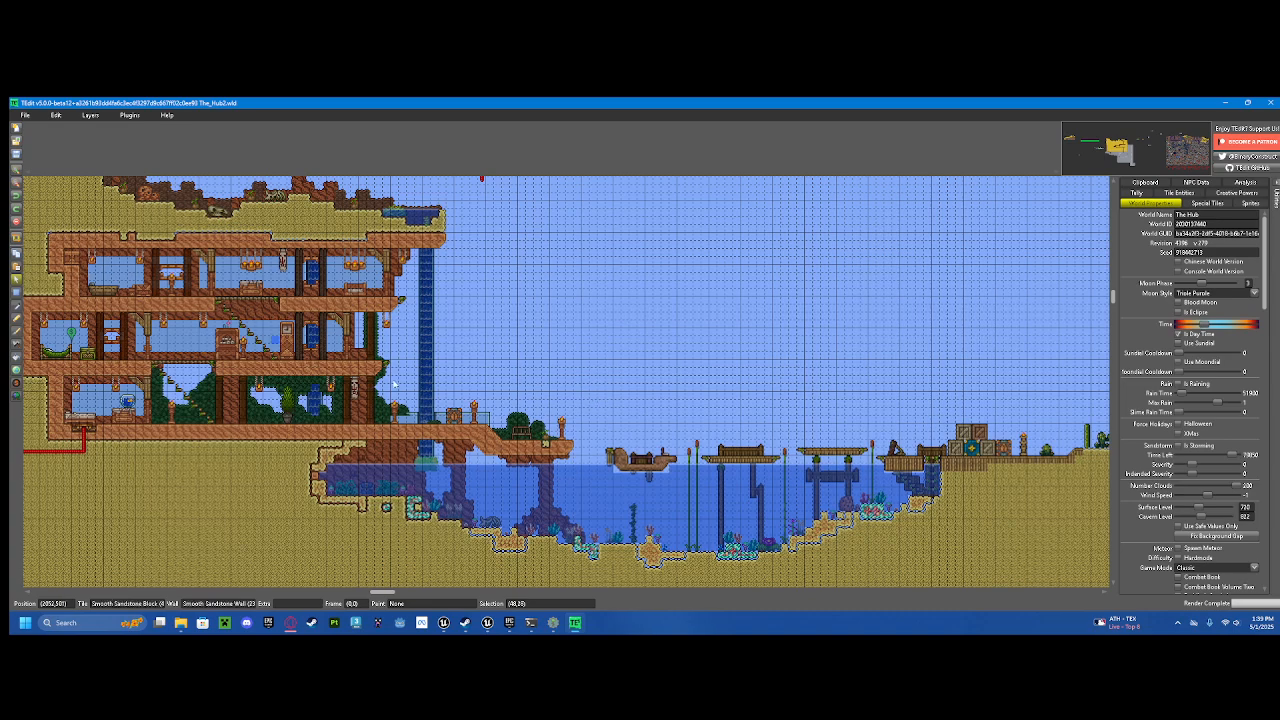
scroll(393, 386, up, 3)
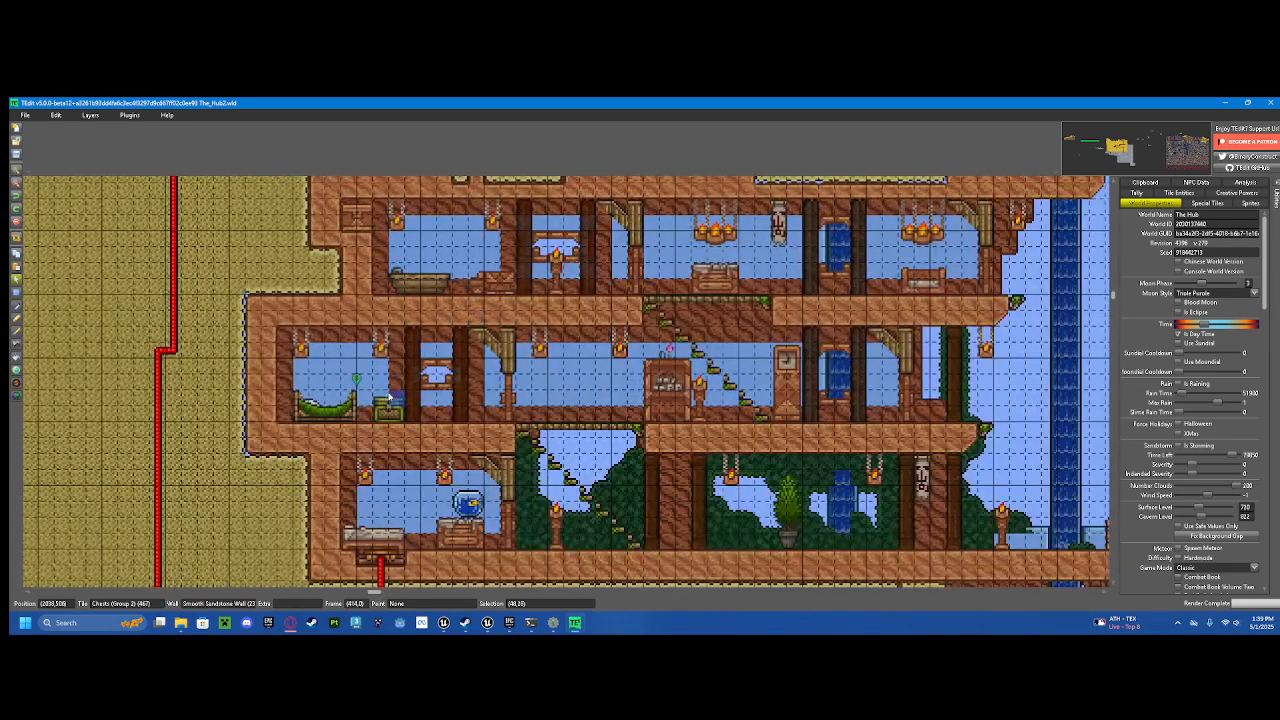
click(387, 400)
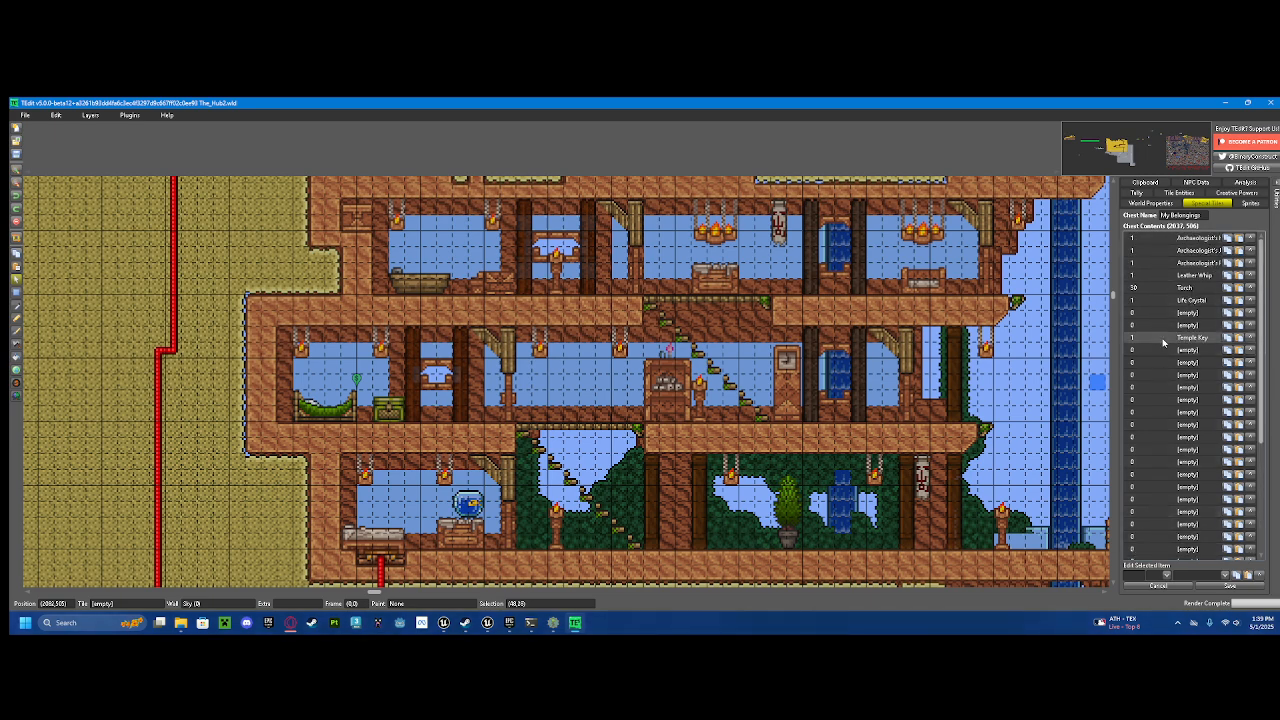
Step: Select the third empty slot below the Temple Key in the chest and look through the available item prefixes
click(1151, 375)
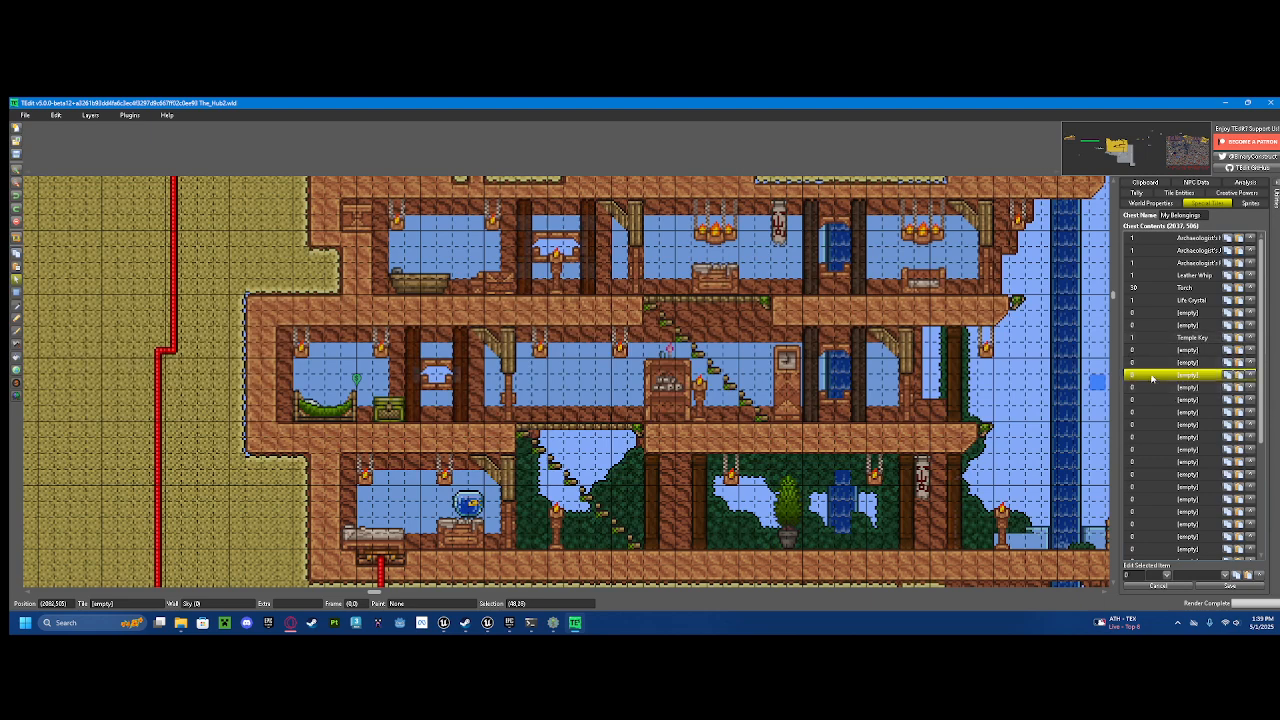
click(1167, 575)
scroll(1177, 490, down, 10)
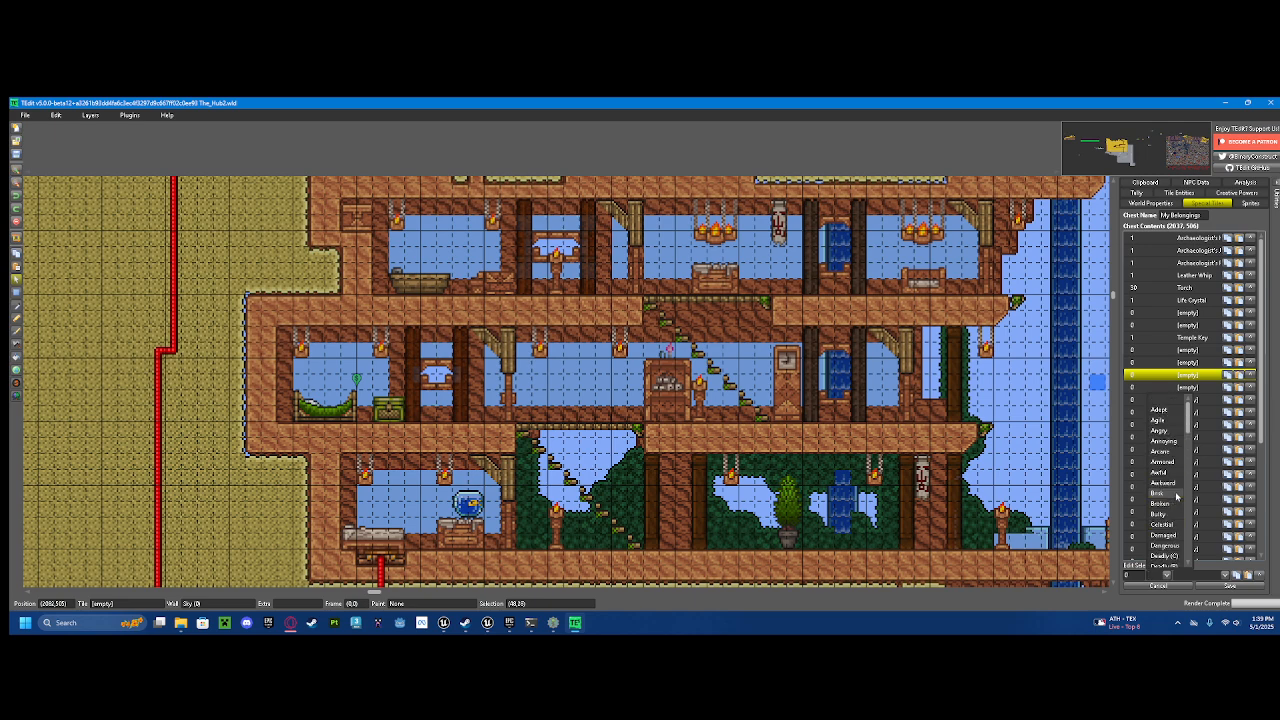
click(1206, 582)
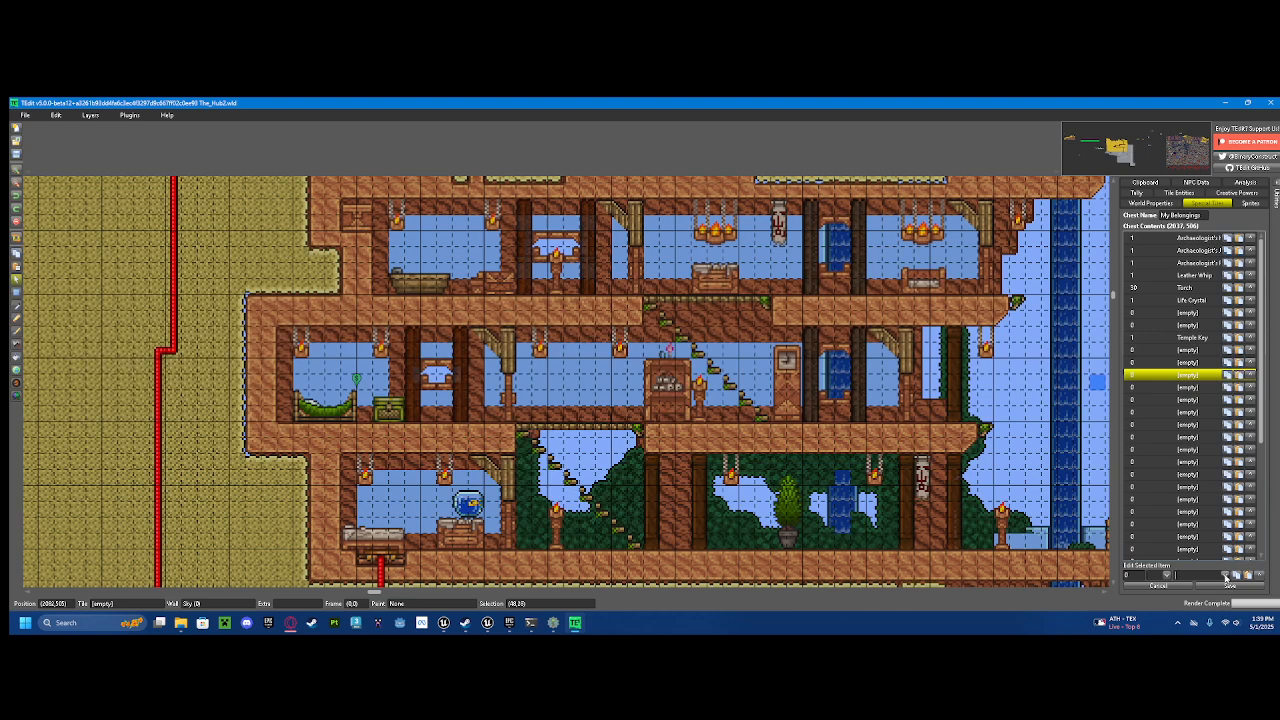
Step: Browse the items available for the selected chest slot as far as those starting with R, and close the list without choosing one
click(1226, 577)
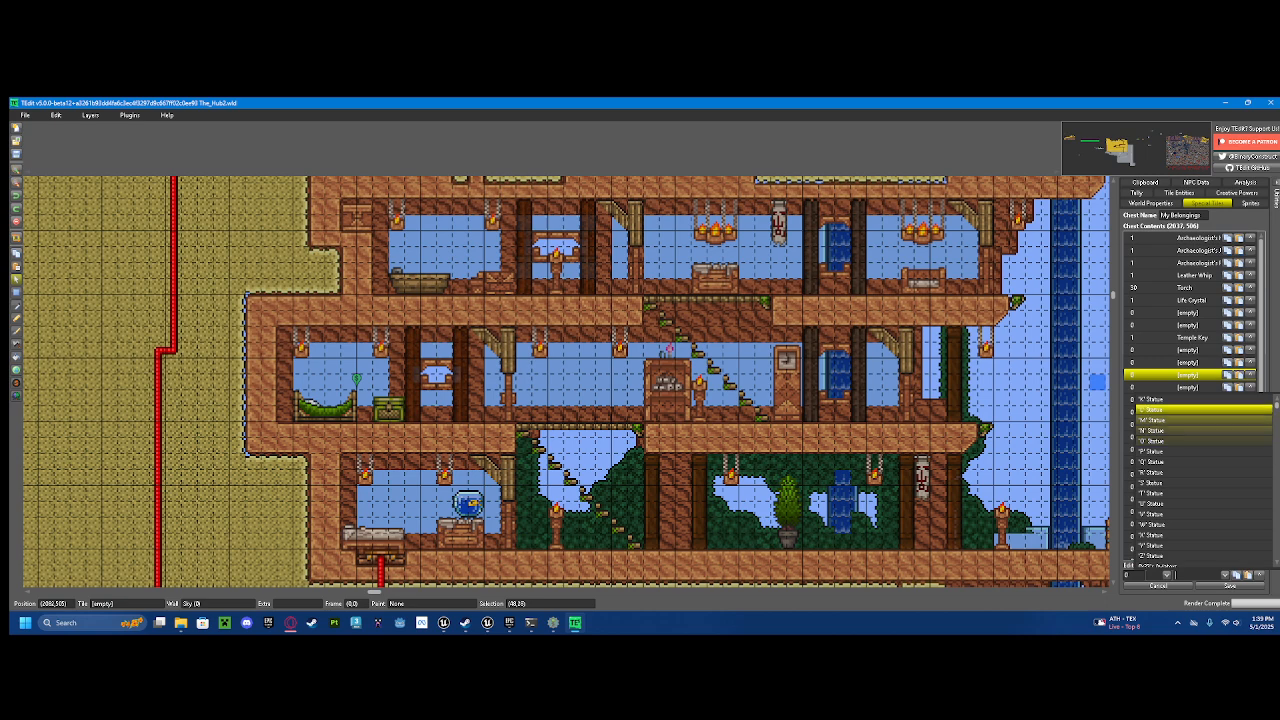
drag(1277, 408, 1277, 508)
scroll(1197, 500, down, 3)
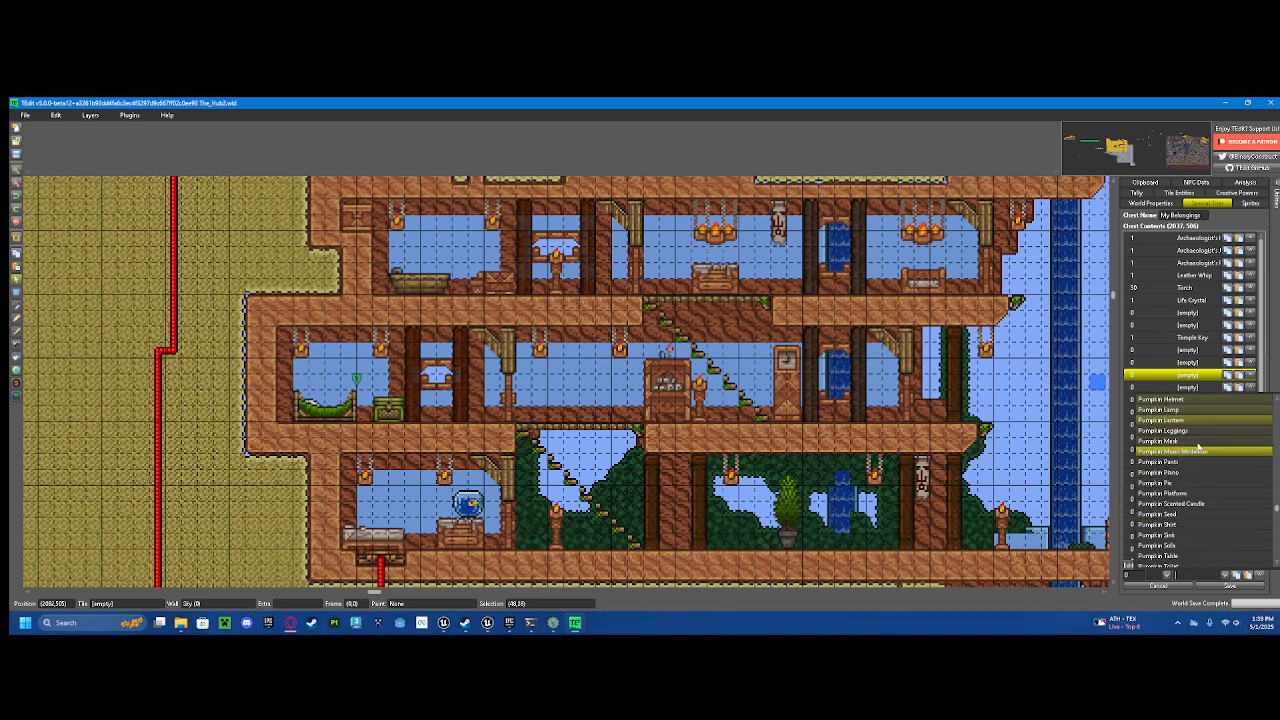
scroll(1198, 447, down, 5)
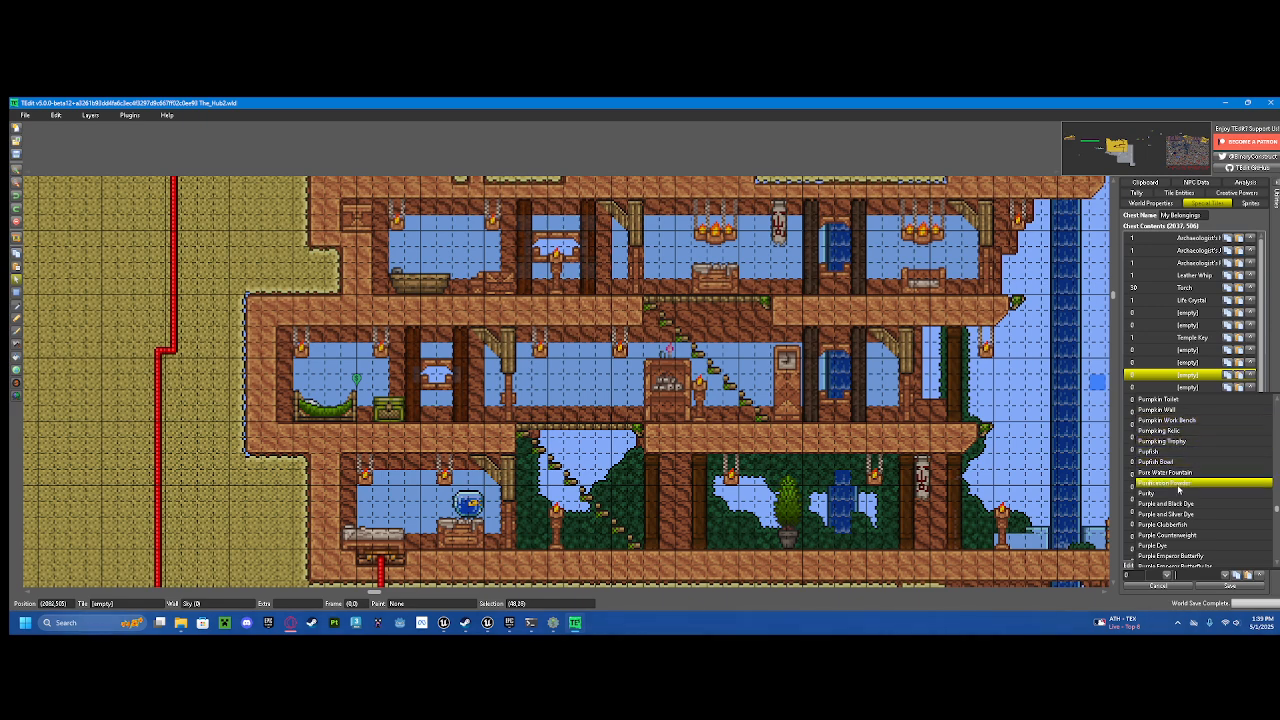
scroll(1185, 480, down, 9)
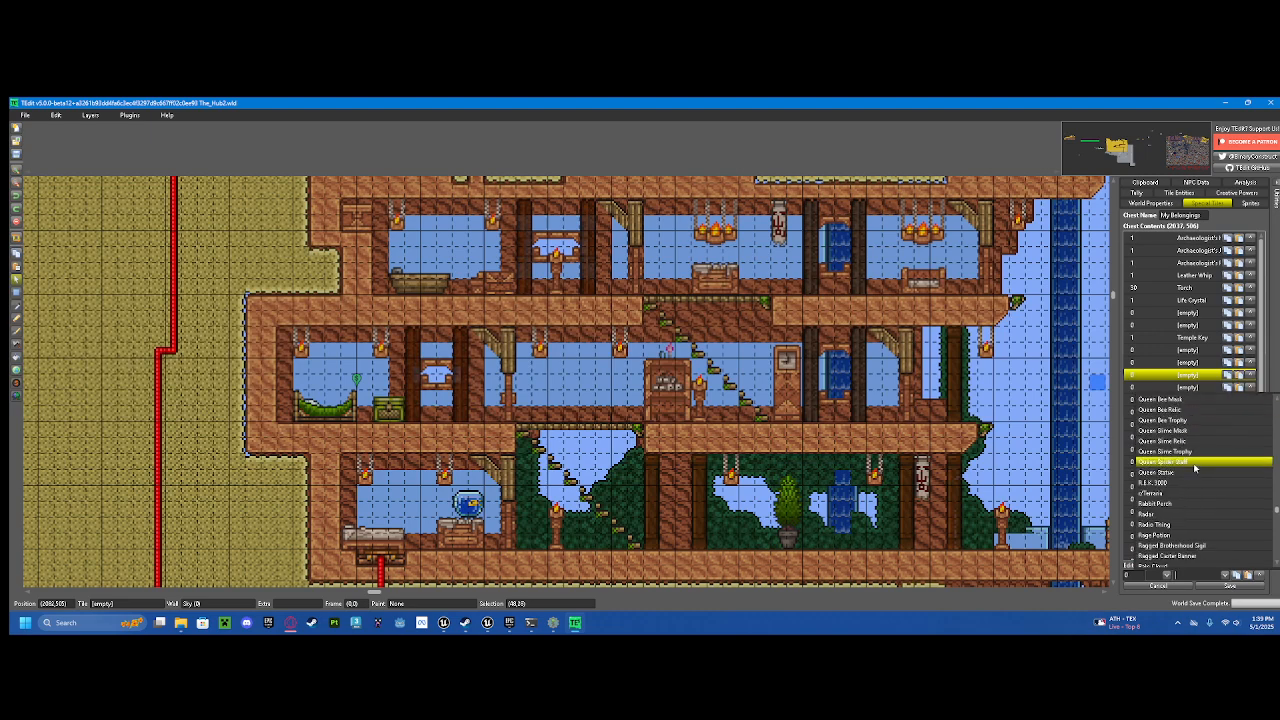
scroll(1194, 468, down, 3)
click(178, 436)
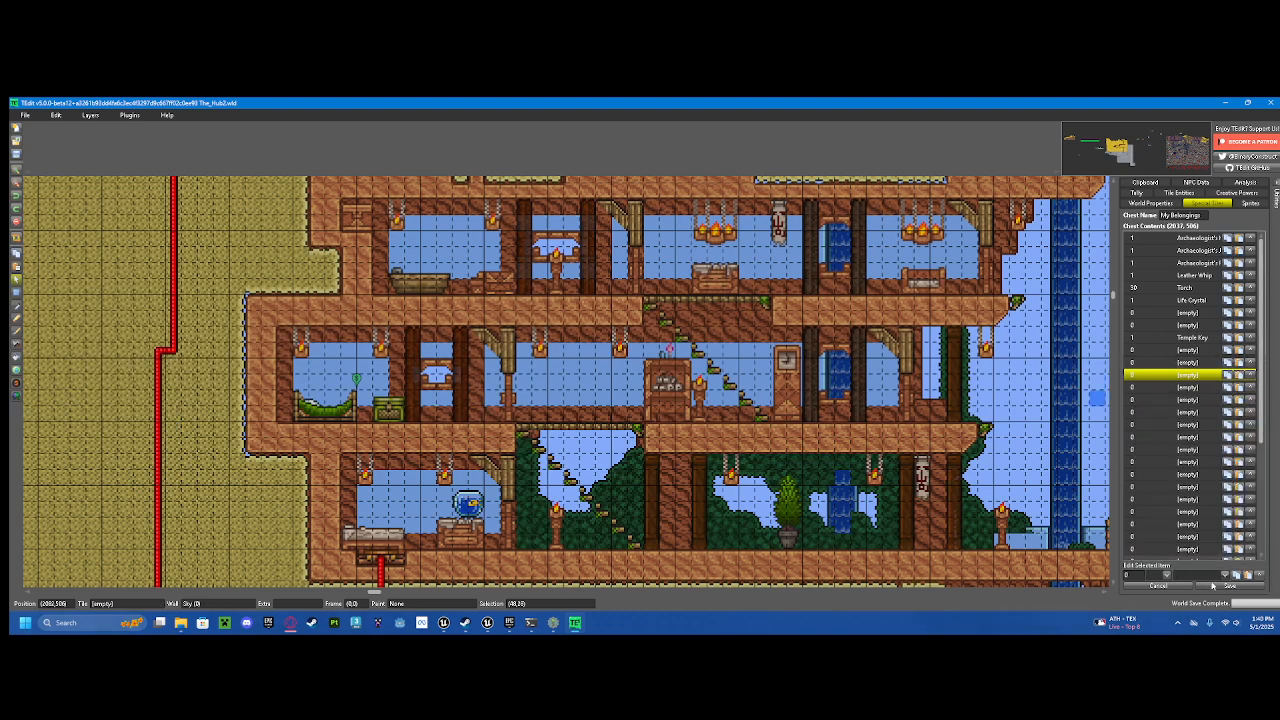
Step: Survey the underground brick complex beneath the sand structure, examining its rooms and wiring up close
scroll(683, 290, down, 6)
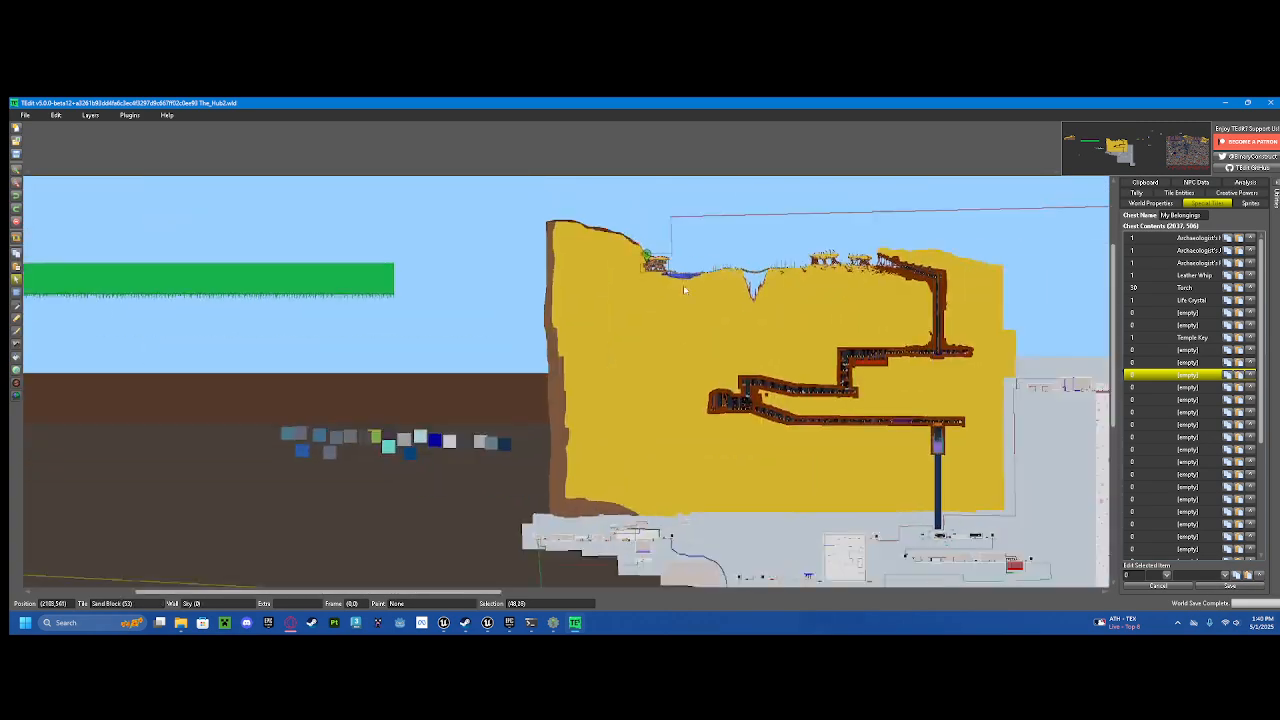
drag(685, 290, 559, 258)
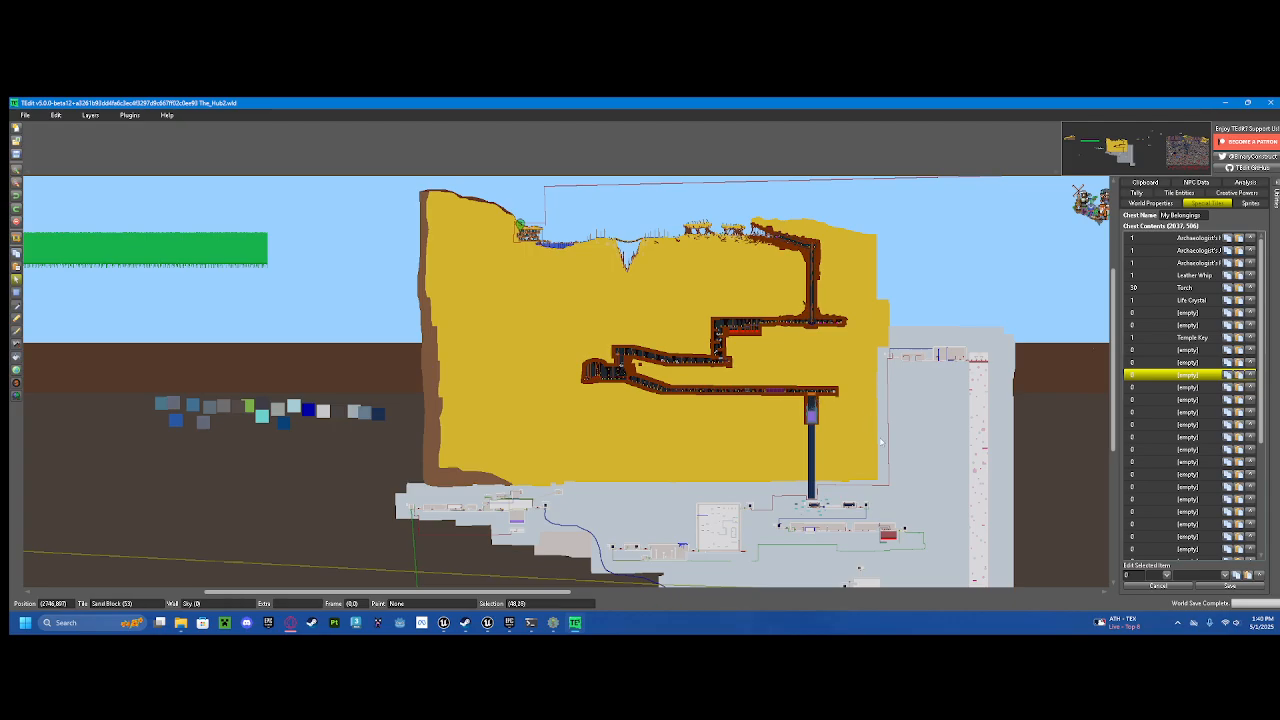
drag(812, 546, 662, 430)
scroll(753, 457, up, 2)
scroll(457, 334, up, 1)
drag(358, 309, 686, 397)
scroll(686, 397, up, 1)
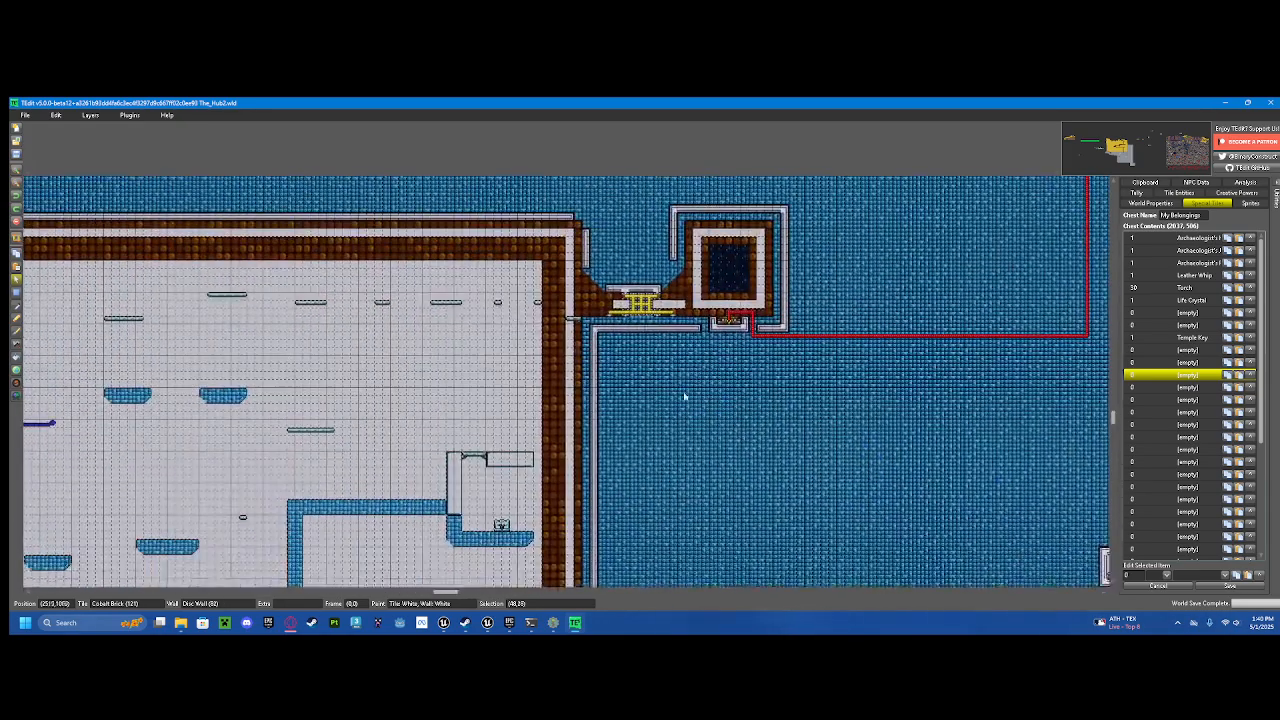
drag(733, 358, 763, 360)
scroll(696, 370, down, 2)
drag(519, 427, 766, 293)
scroll(517, 461, up, 2)
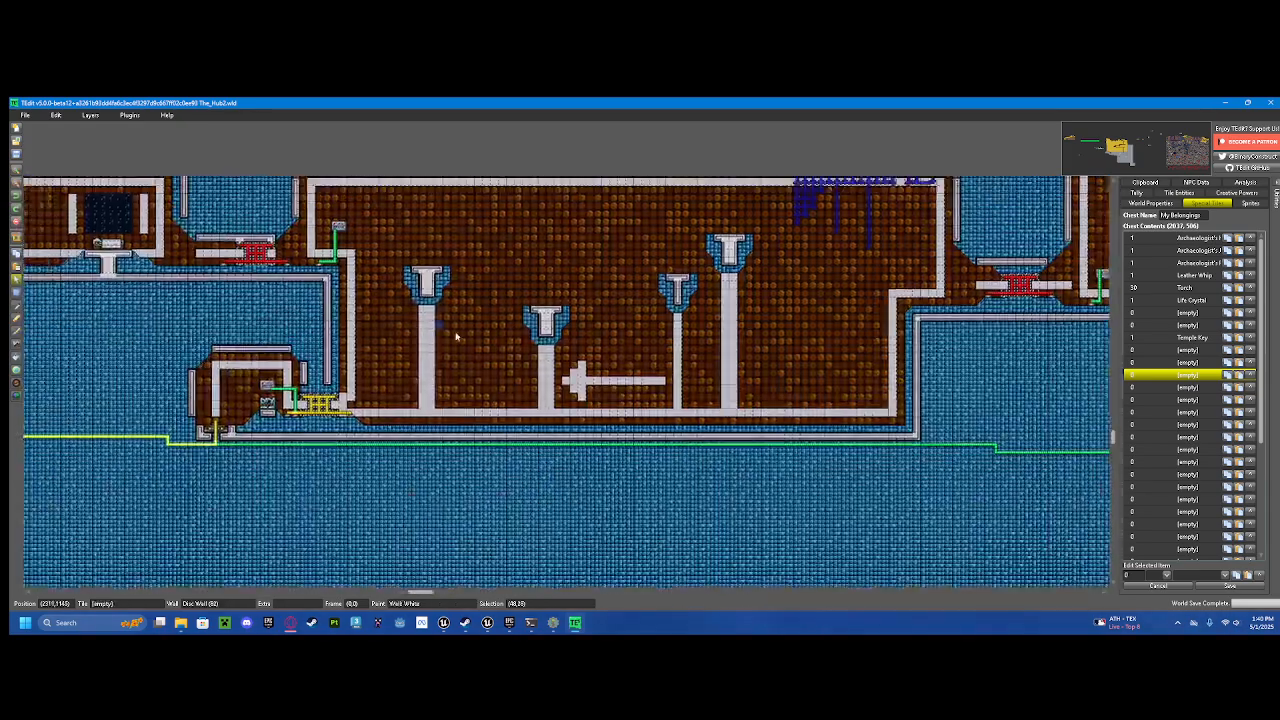
Step: Open the text of the announcement box in the room just east of the chamber marked 2 and place the cursor in it
drag(457, 337, 760, 486)
drag(217, 438, 454, 404)
click(514, 343)
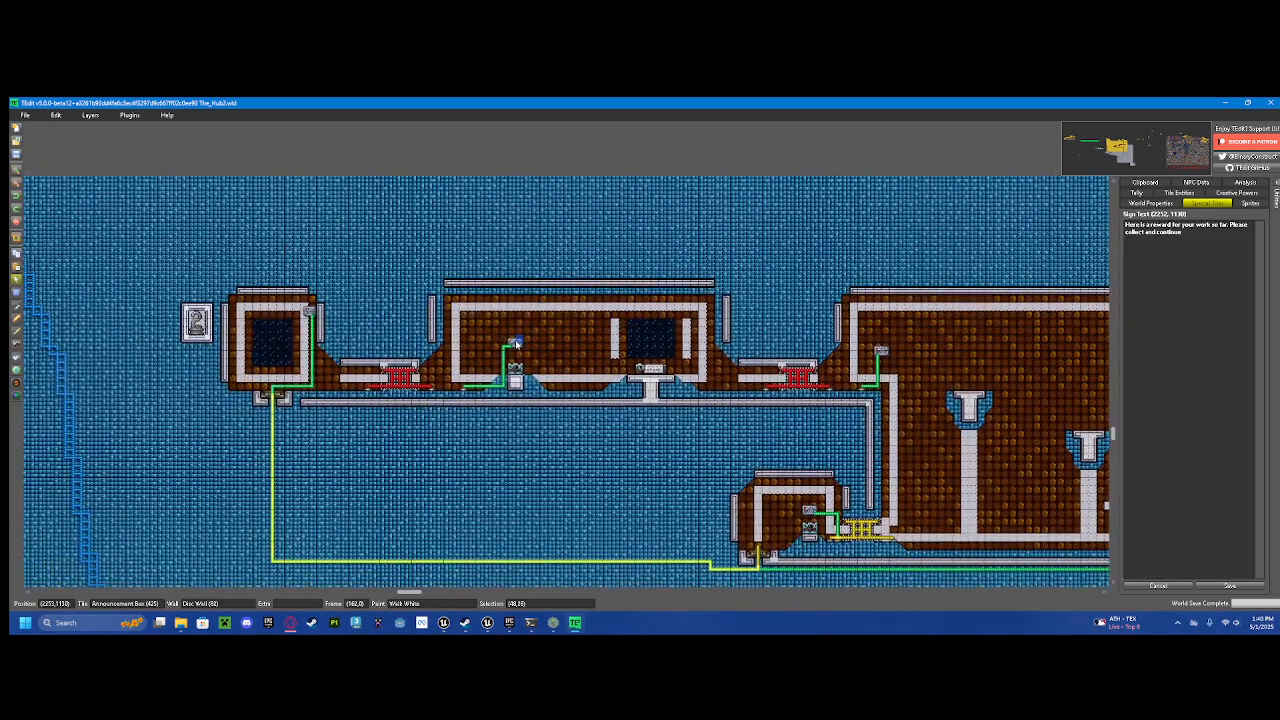
click(1221, 245)
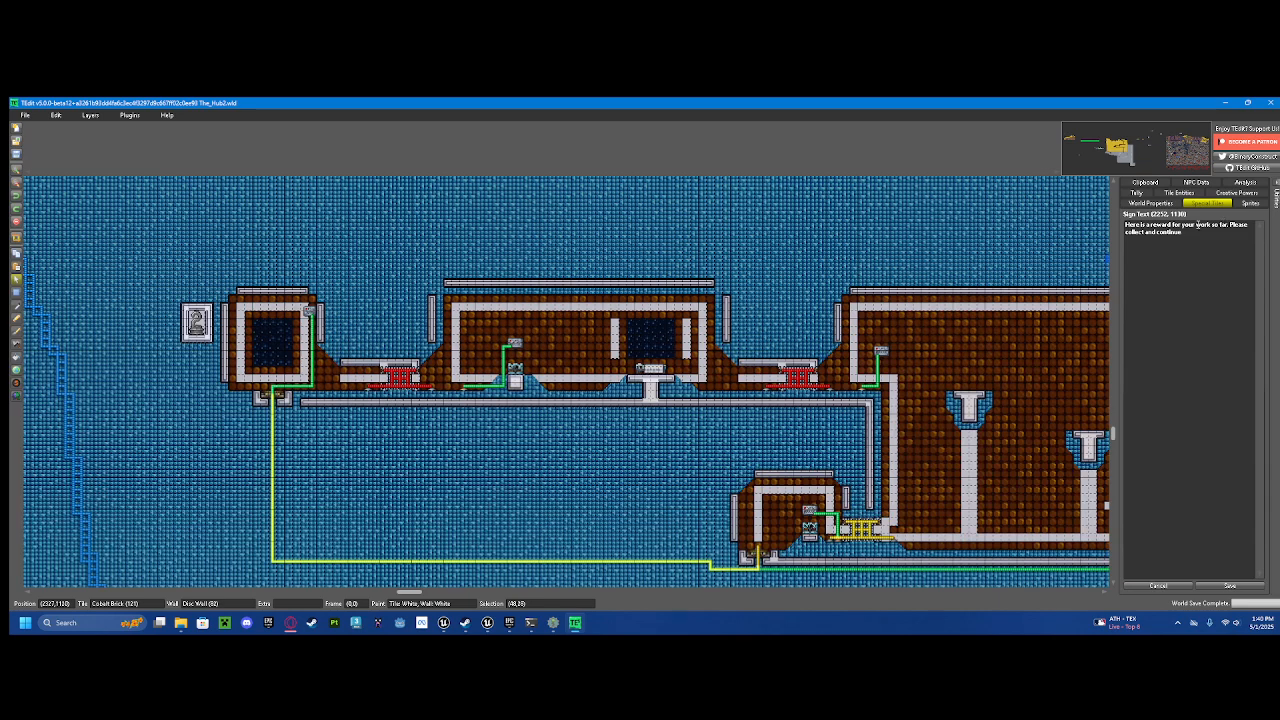
Step: Save the text of the opened announcement box
click(1224, 587)
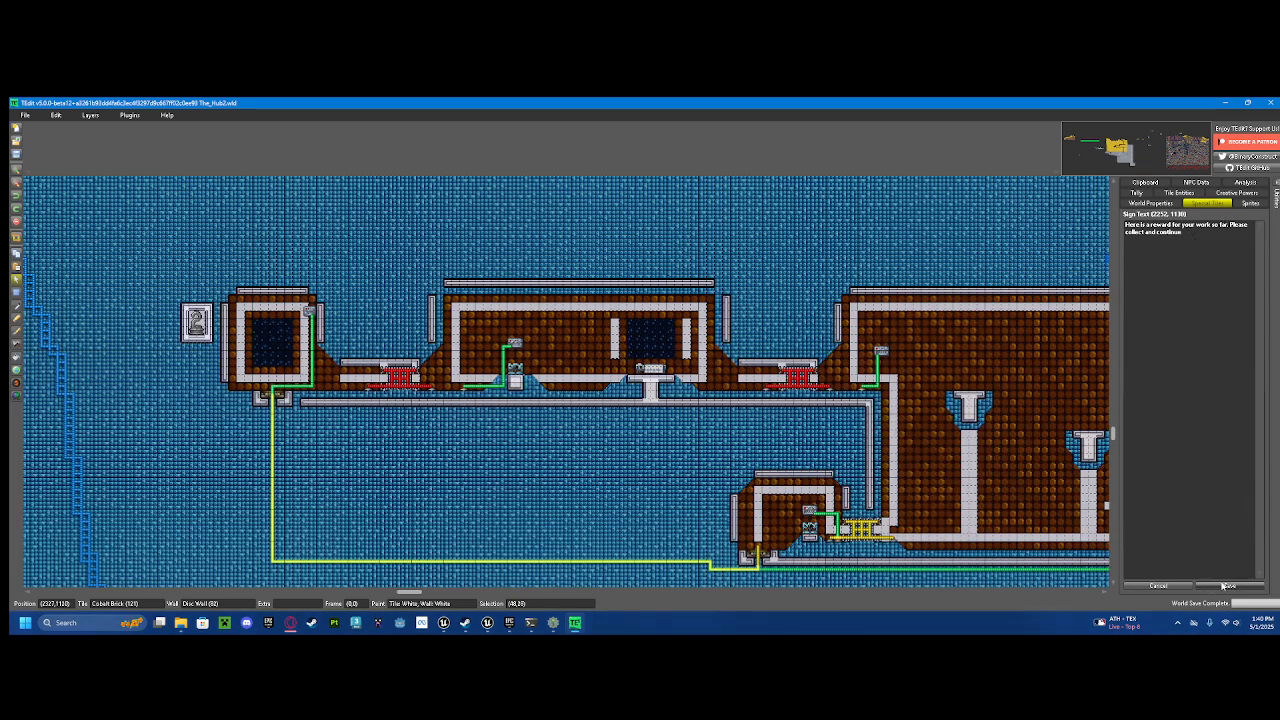
drag(935, 511, 891, 508)
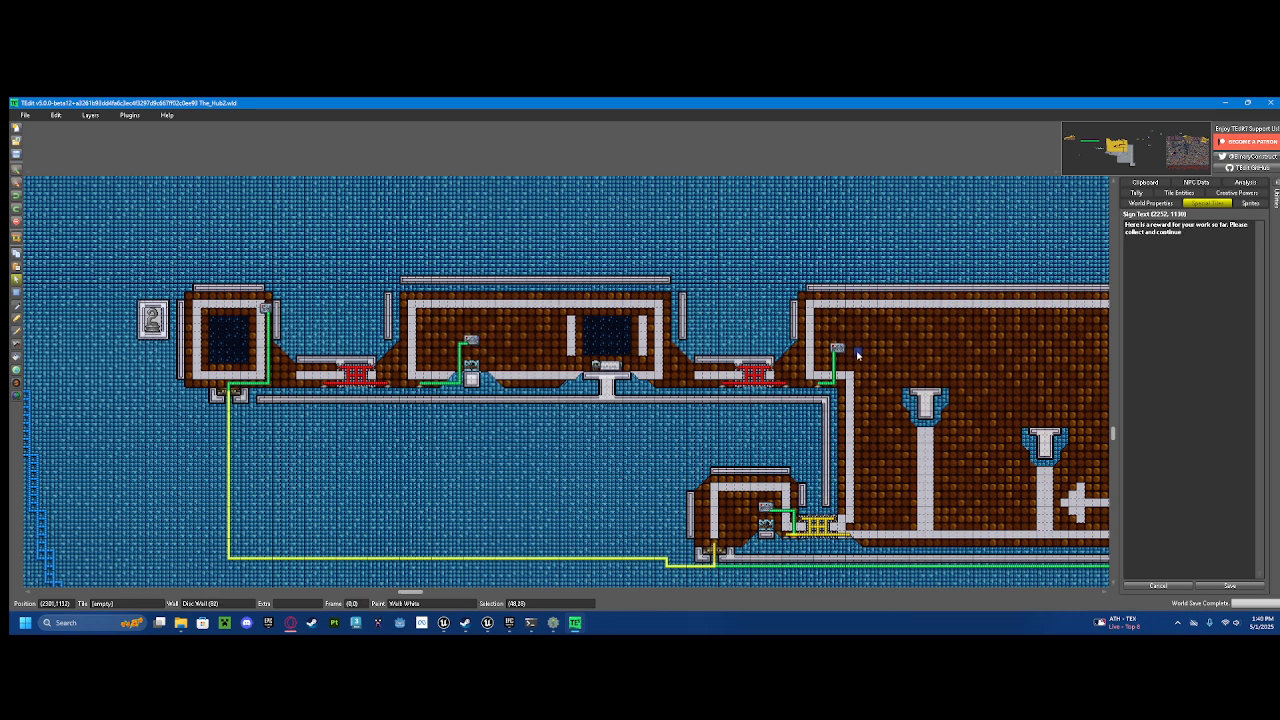
Step: Select a 99 by 72 tile area around the sand structure's upper west corner and copy it
scroll(748, 314, down, 4)
drag(736, 307, 479, 333)
scroll(674, 274, down, 1)
drag(569, 316, 463, 358)
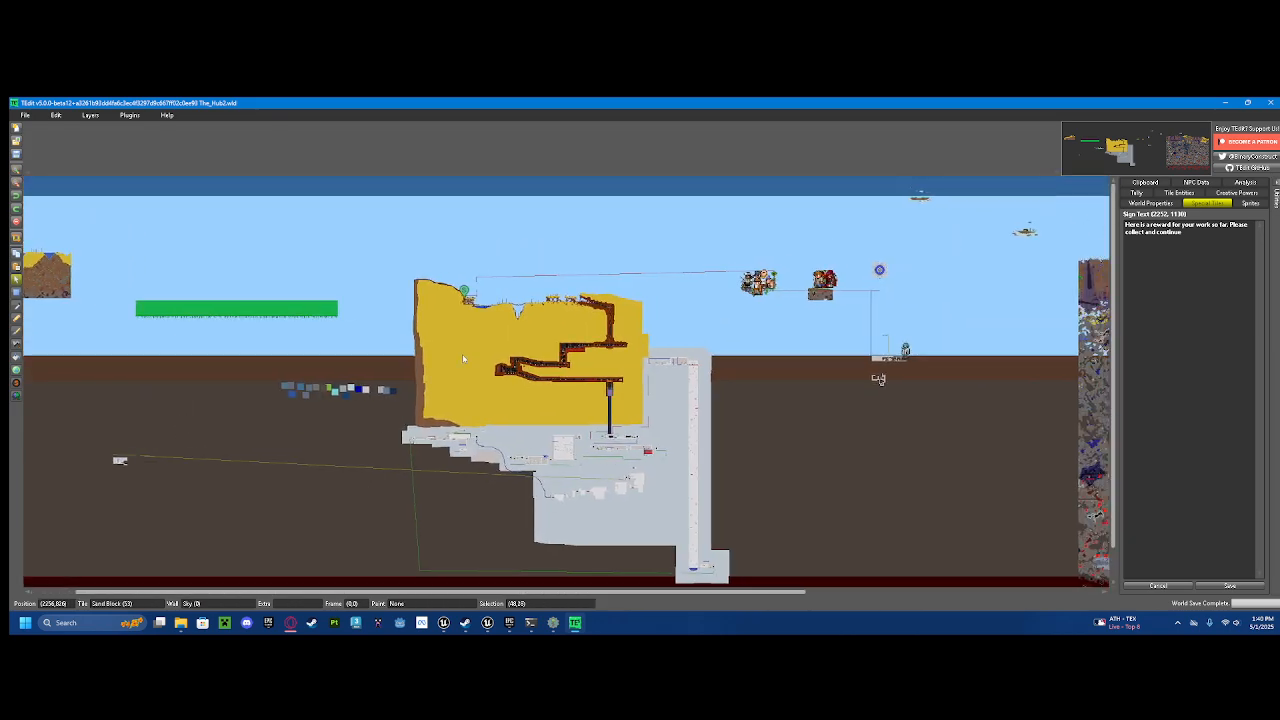
drag(759, 418, 725, 407)
scroll(379, 323, up, 1)
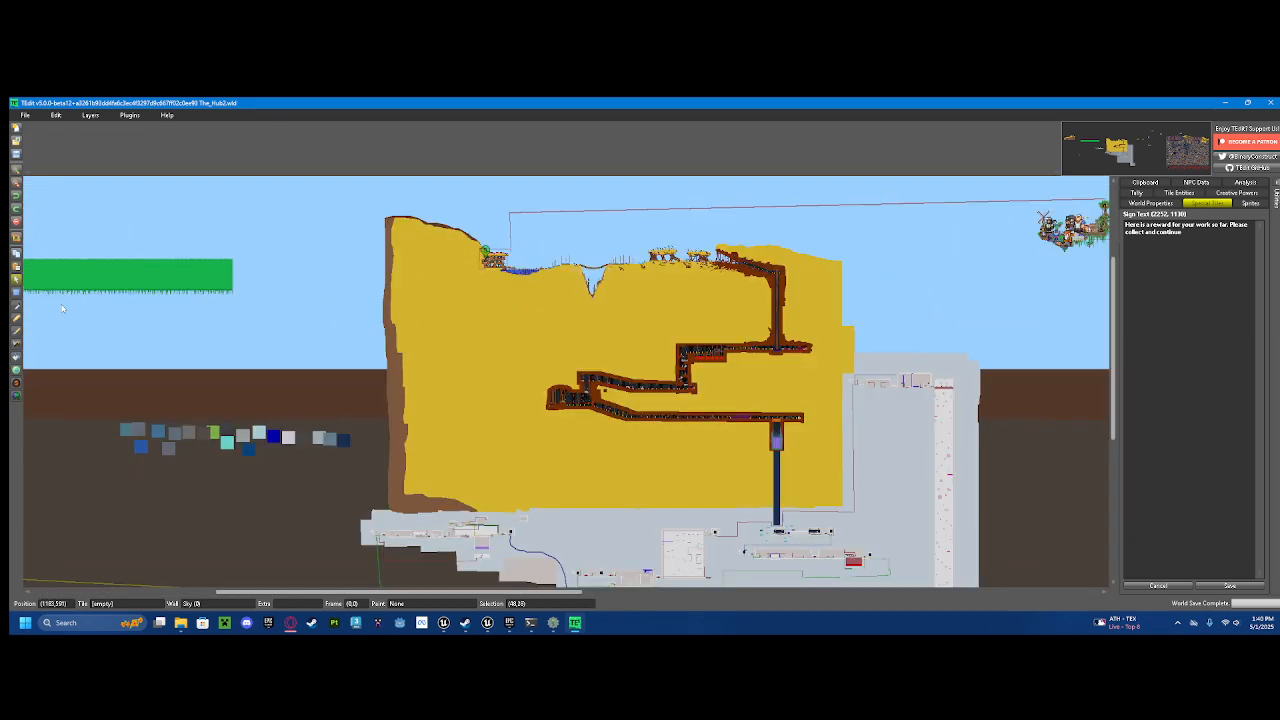
click(15, 294)
scroll(443, 250, up, 1)
drag(441, 249, 490, 352)
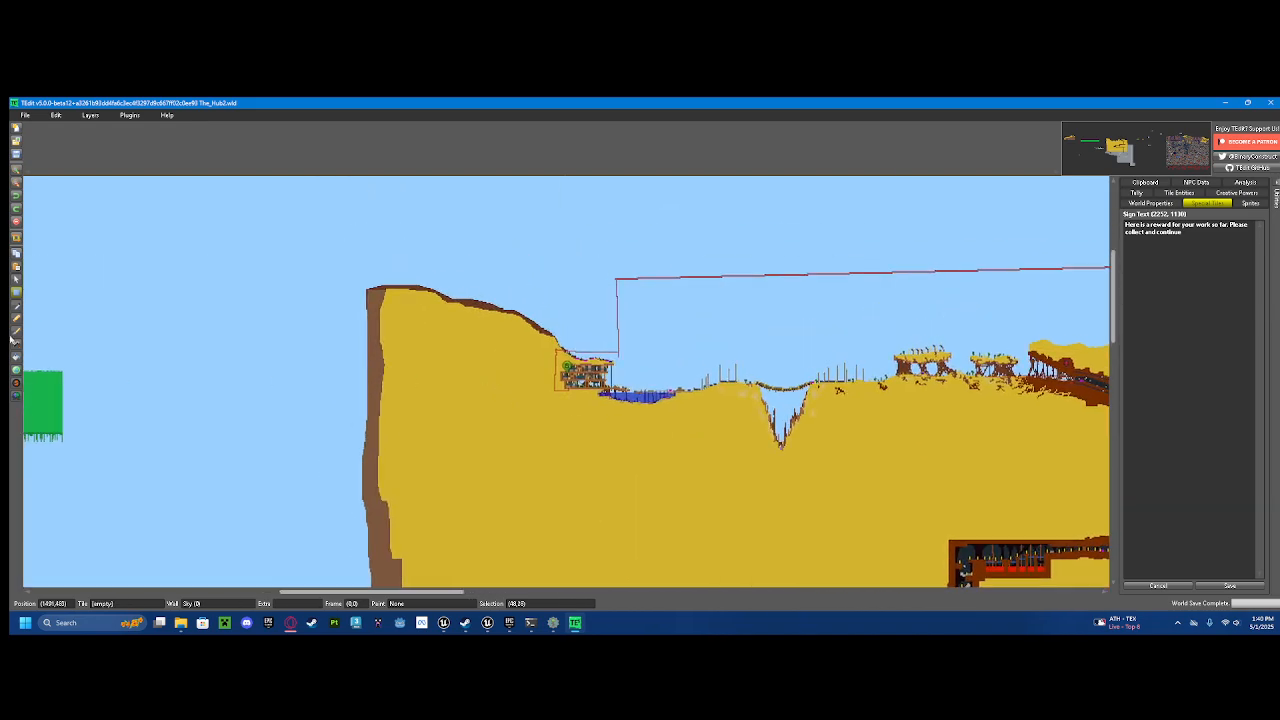
scroll(342, 330, up, 2)
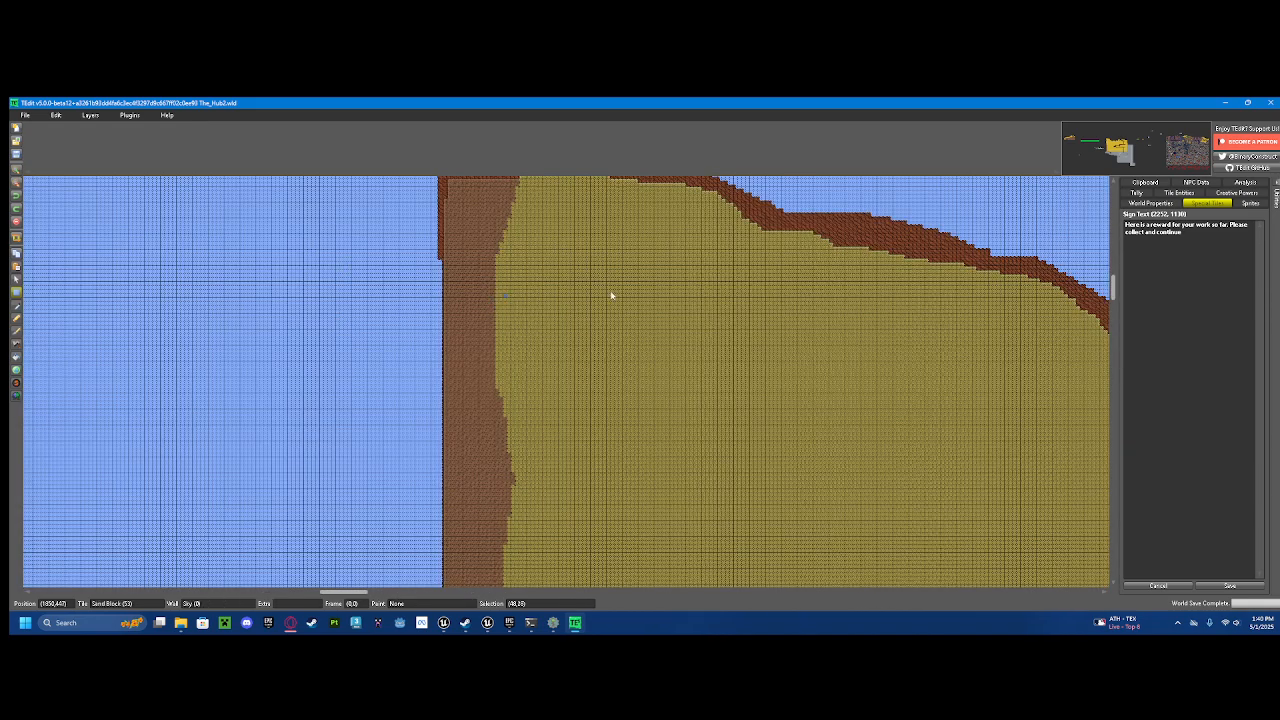
drag(616, 298, 674, 434)
drag(402, 209, 468, 294)
drag(666, 433, 793, 496)
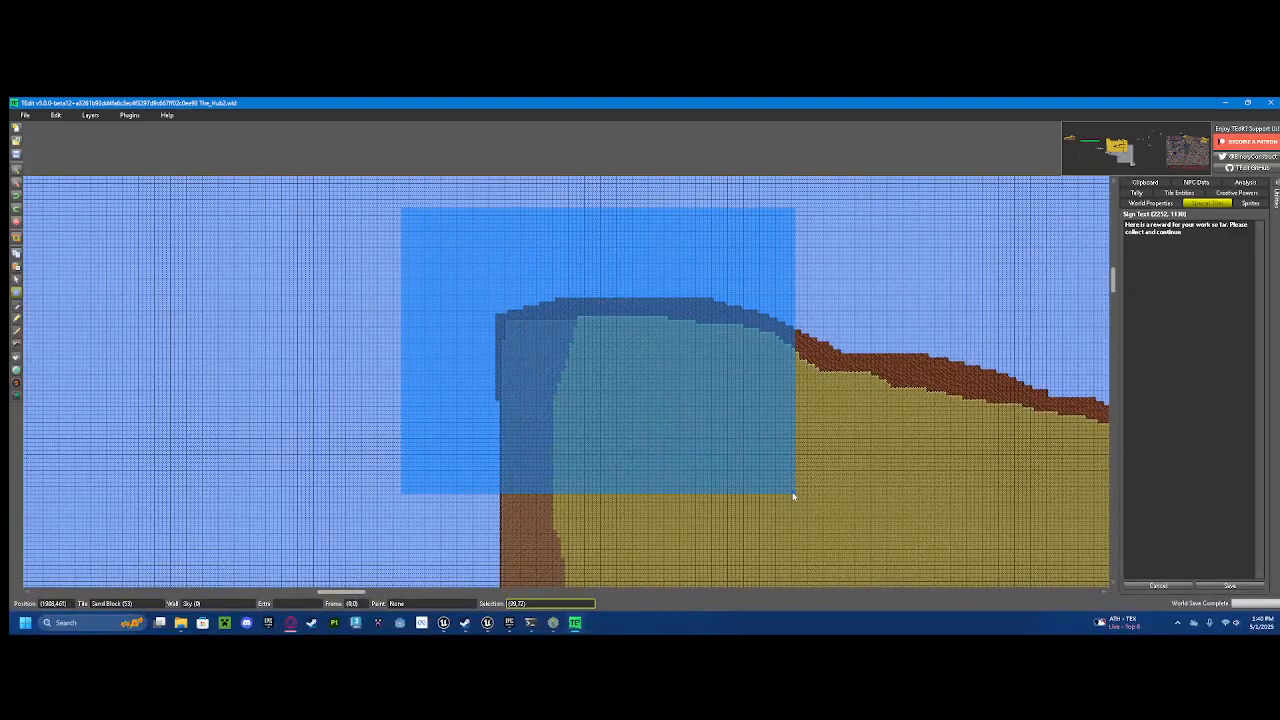
key(ctrl+c)
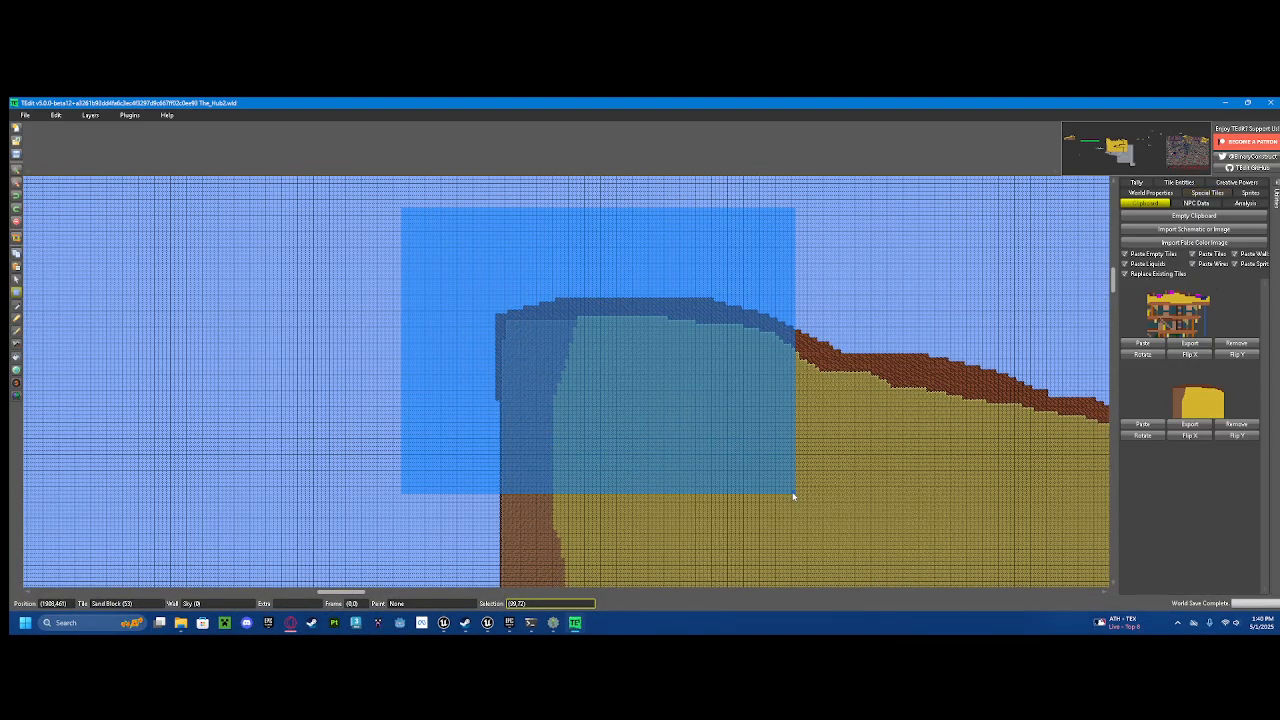
Step: Delete the selected corner and paste its copy slightly above and west of the original place
key(Delete)
key(ctrl+v)
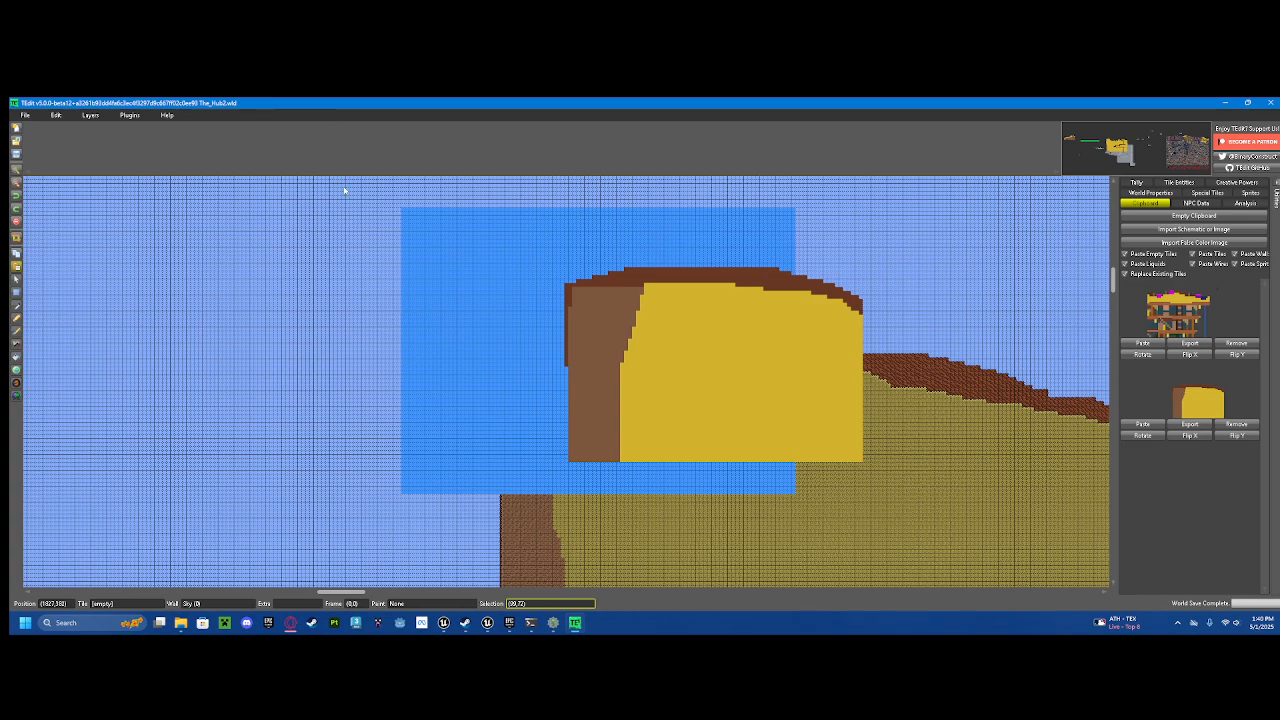
click(394, 199)
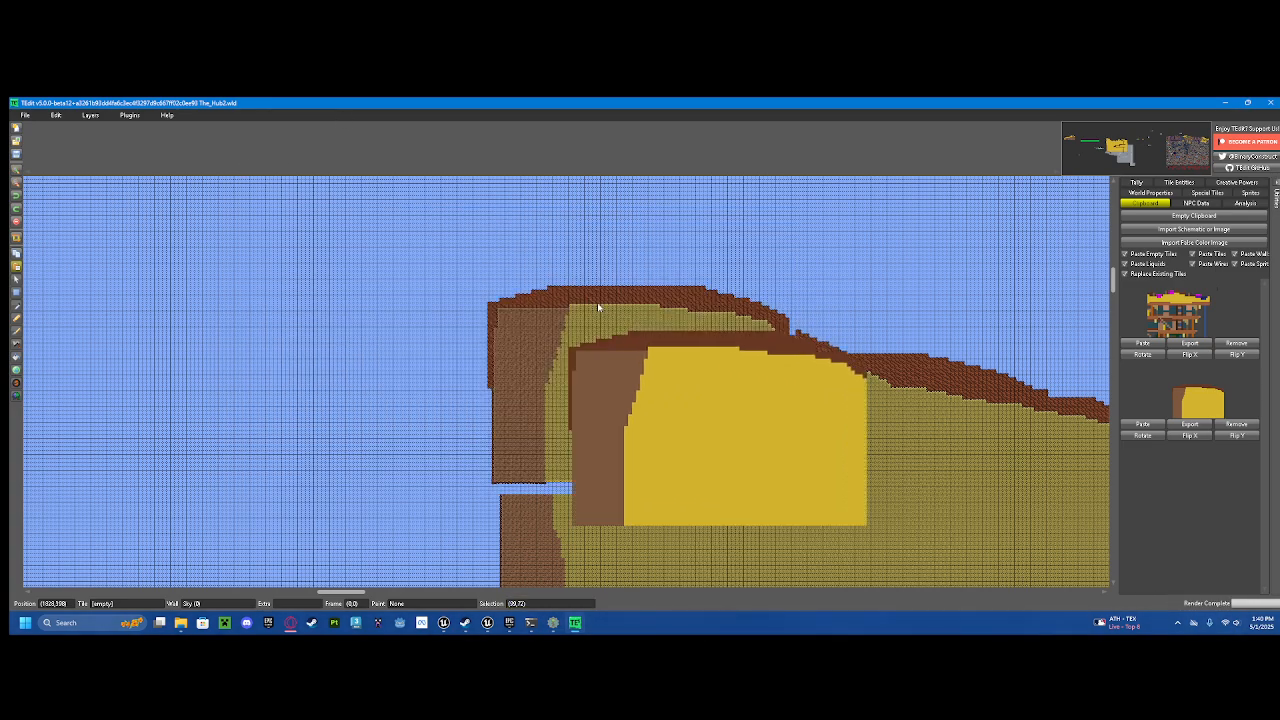
Step: Stop pasting, then undo both the pasted copy and the deletion of the sand structure's corner
key(Escape)
drag(733, 333, 664, 273)
key(ctrl+z)
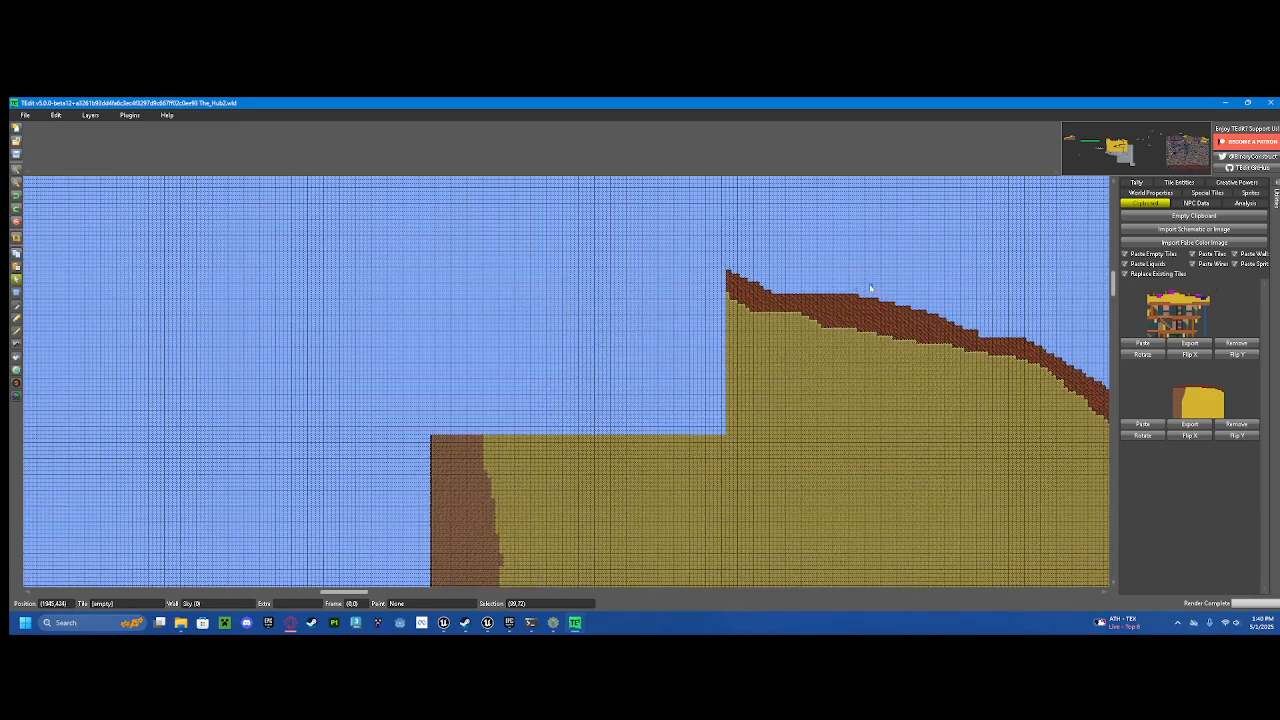
key(ctrl+y)
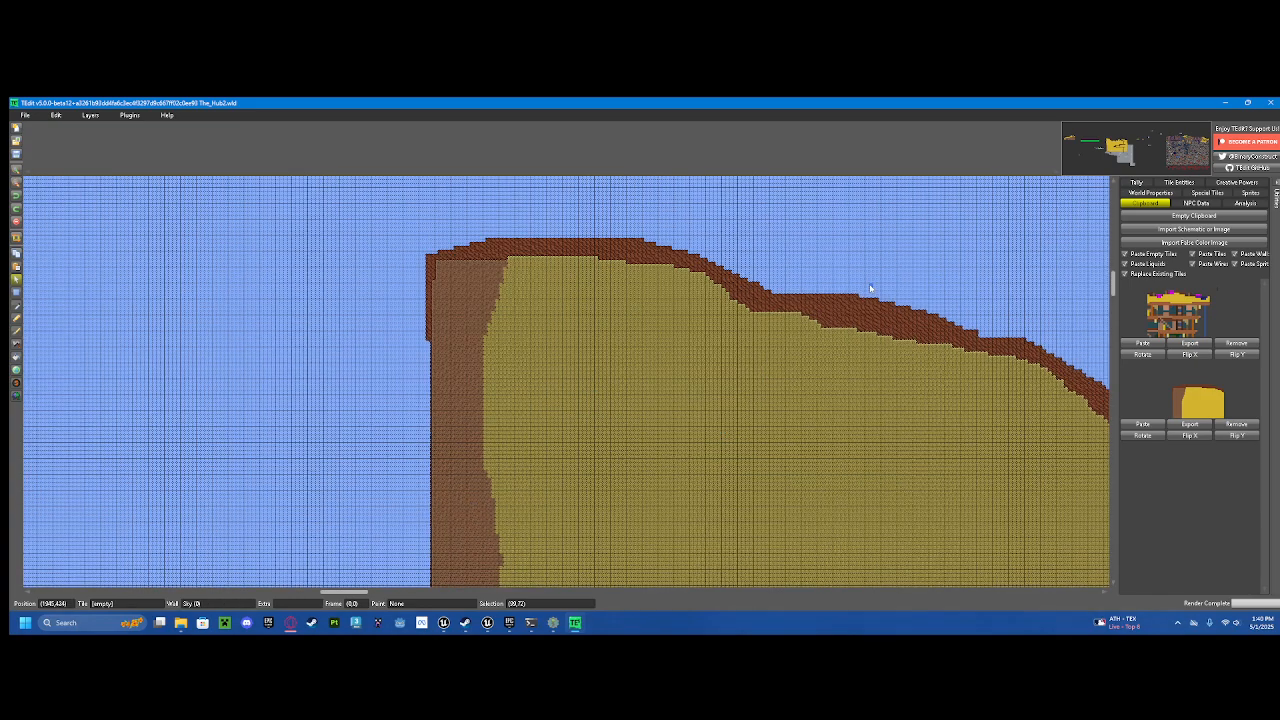
Step: Use the Picker to sample the Dirt Block and Sandstone Wall from the sand structure's upper west corner
click(16, 306)
drag(452, 294, 474, 317)
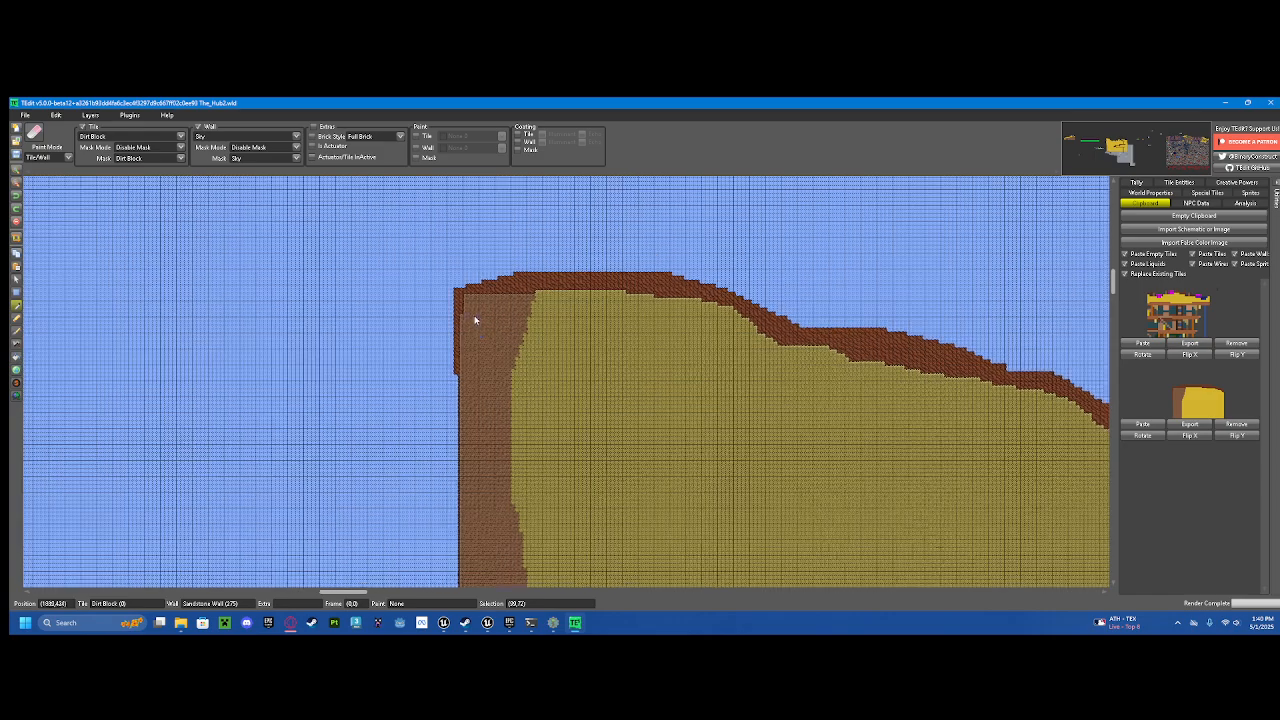
scroll(474, 317, up, 2)
drag(706, 345, 541, 472)
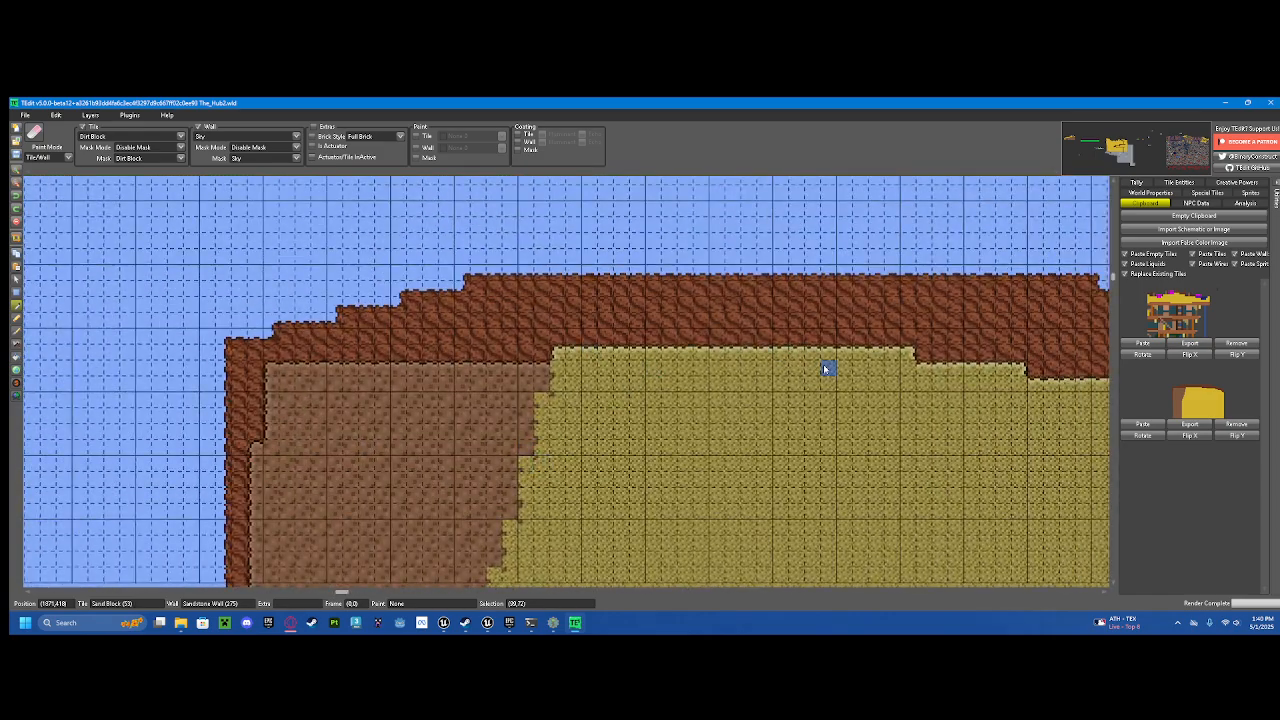
click(450, 419)
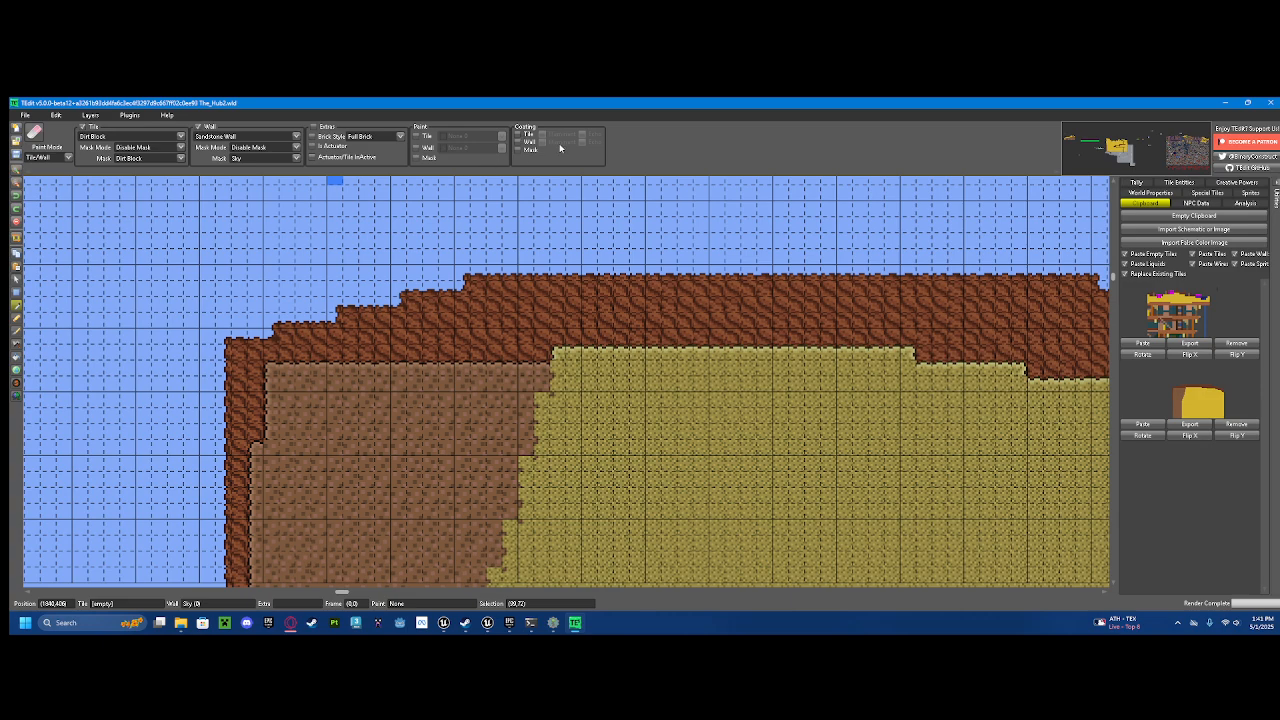
click(515, 320)
click(393, 380)
Step: Sample the white-painted Cobalt Brick with Disc Wall from the blue brick below the wired room of the eastern complex
scroll(714, 434, down, 3)
drag(891, 468, 500, 234)
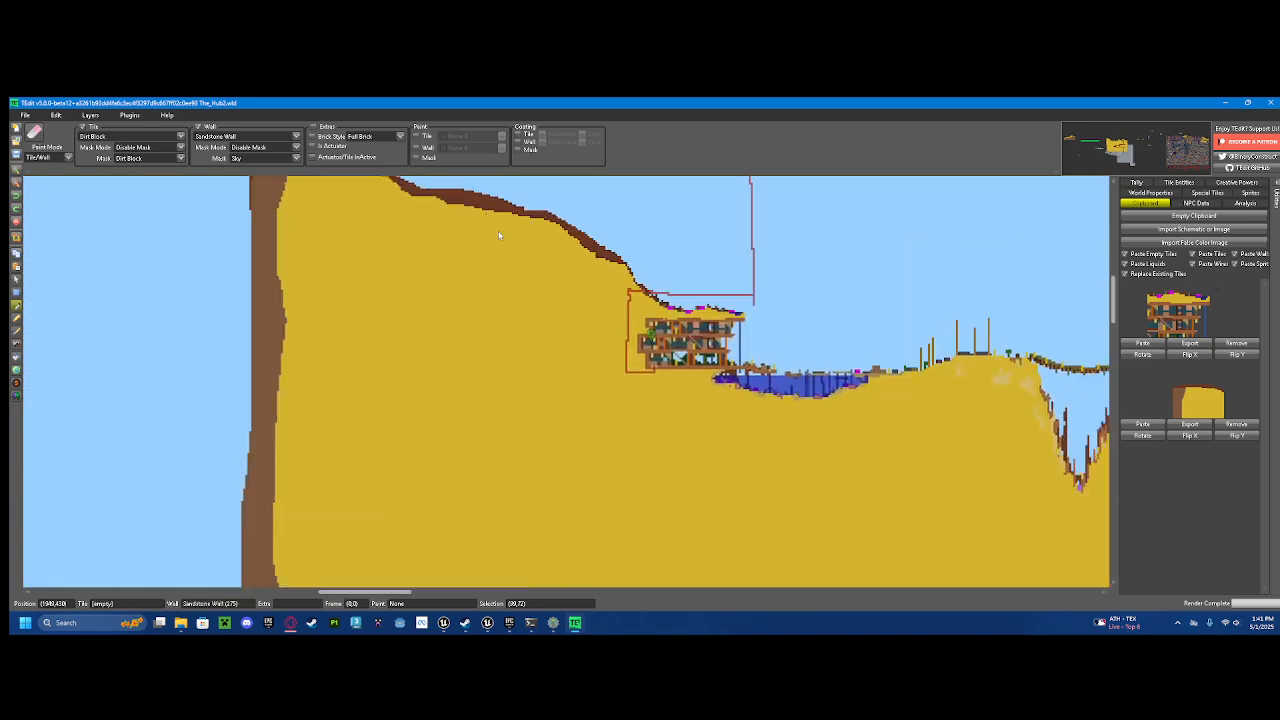
scroll(842, 405, down, 1)
drag(842, 405, 150, 246)
scroll(714, 451, up, 6)
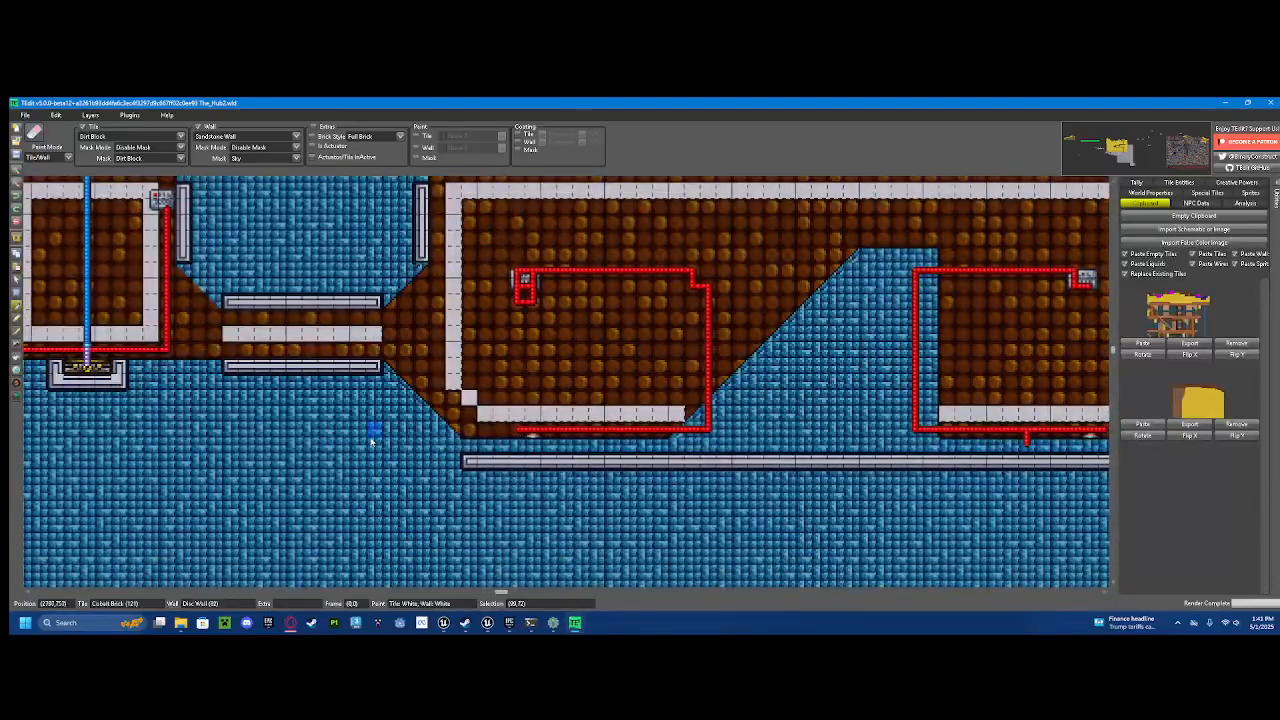
right_click(395, 428)
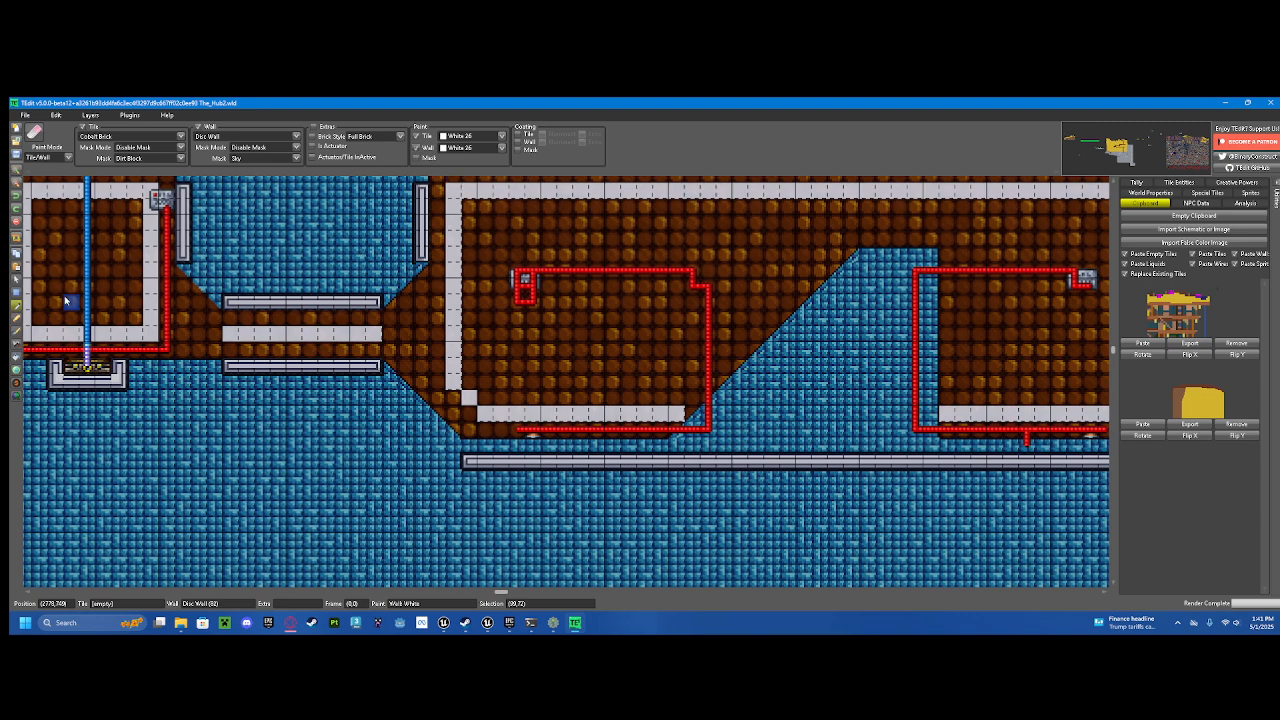
click(421, 137)
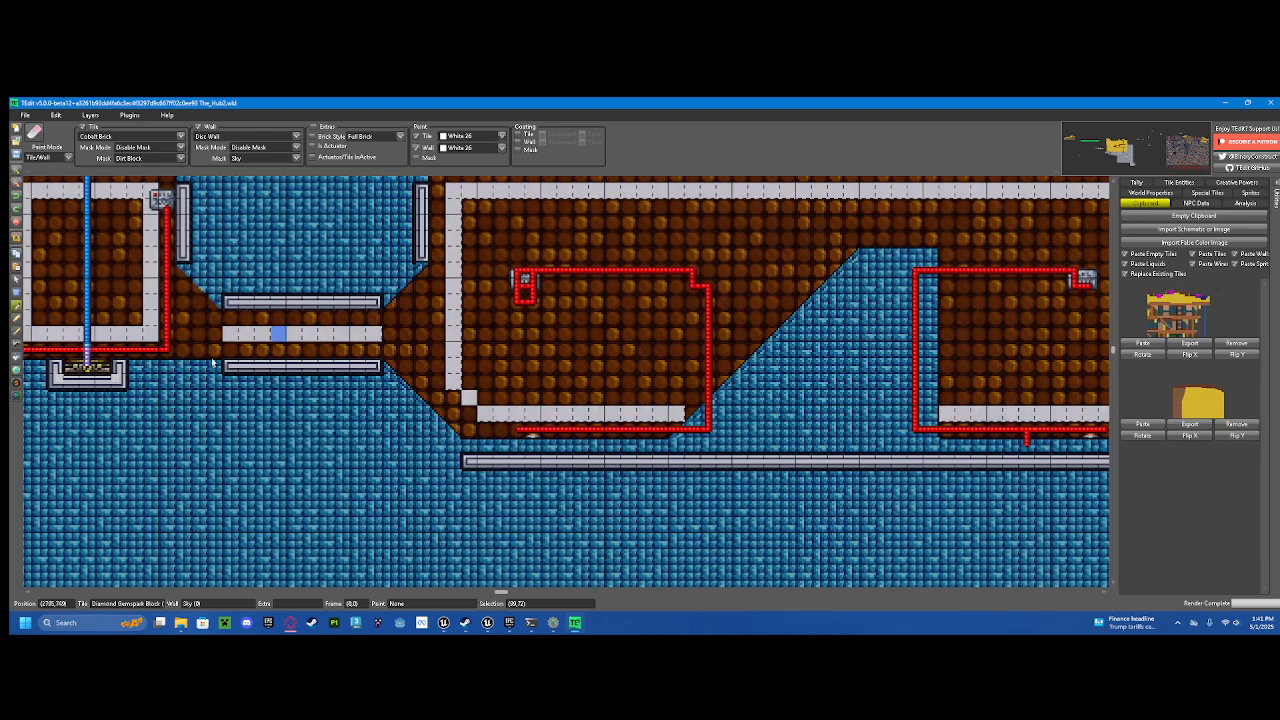
Step: Draw a small patch of white-painted Cobalt Brick and Disc Wall with the Pencil in the open sky above the brick complex
click(15, 320)
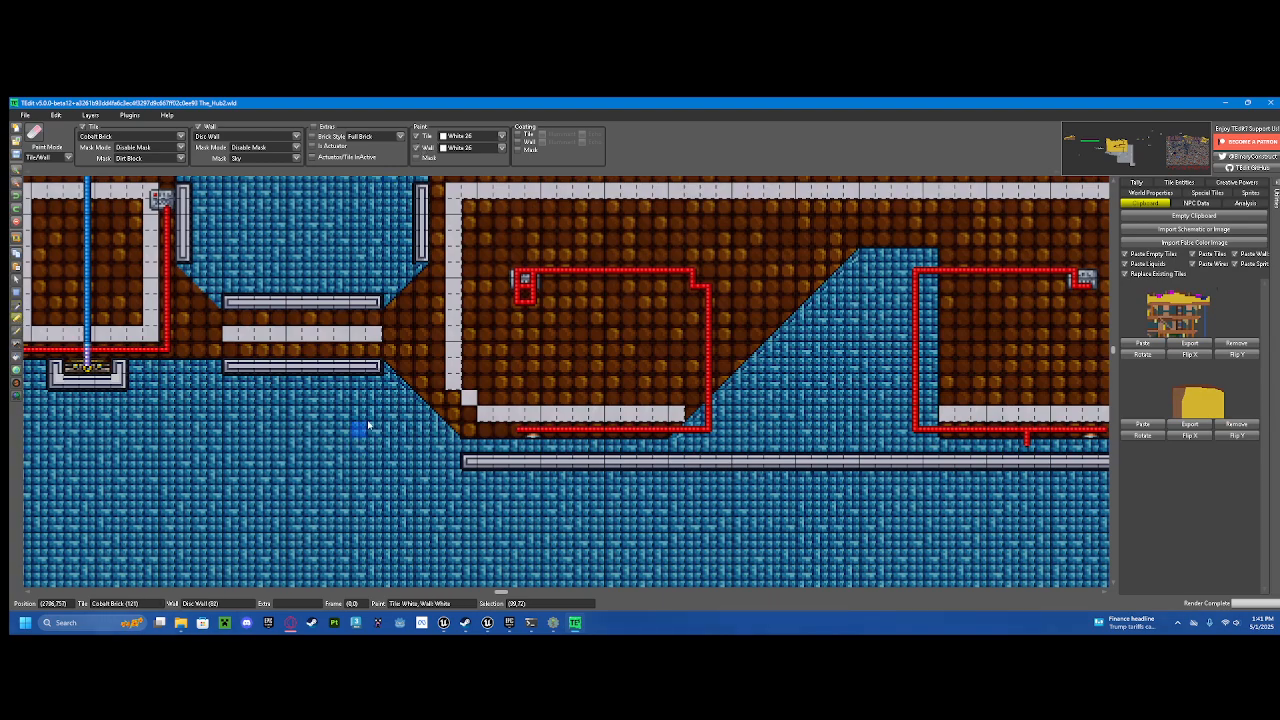
drag(518, 285, 578, 541)
scroll(470, 315, down, 1)
drag(500, 306, 469, 469)
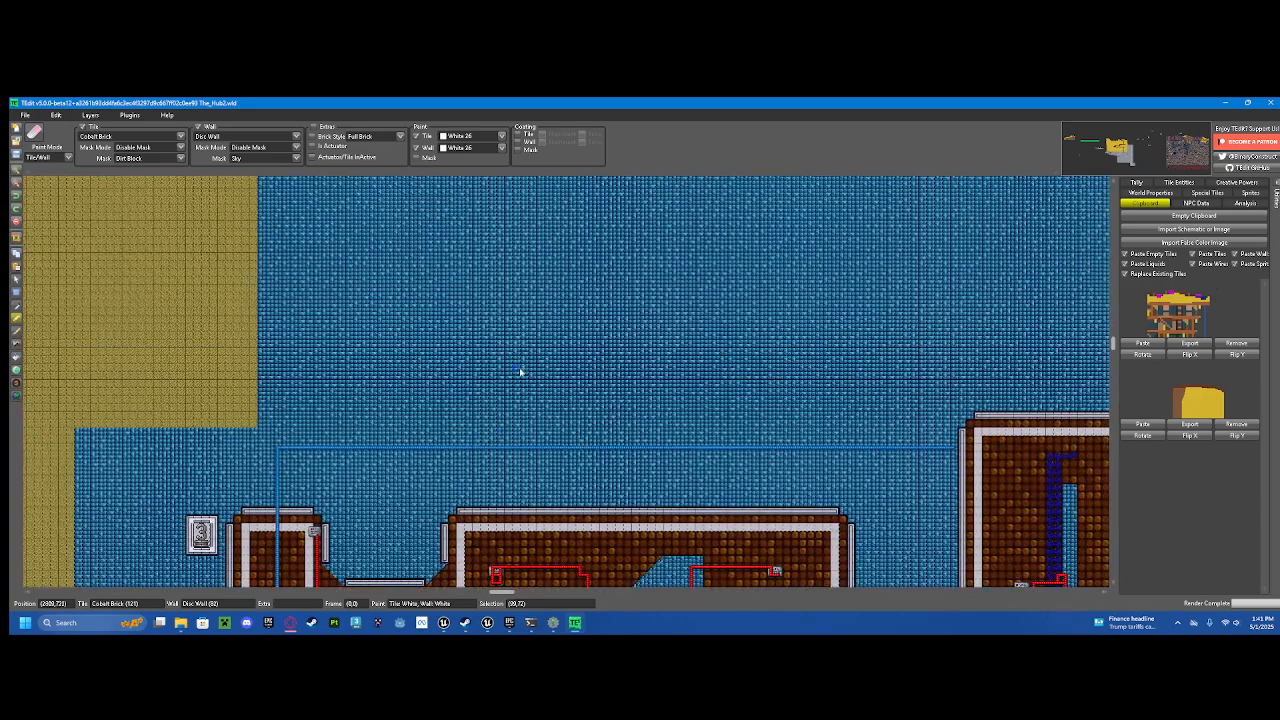
drag(520, 371, 414, 385)
scroll(573, 393, down, 2)
scroll(506, 354, up, 4)
drag(506, 358, 537, 349)
scroll(535, 348, down, 3)
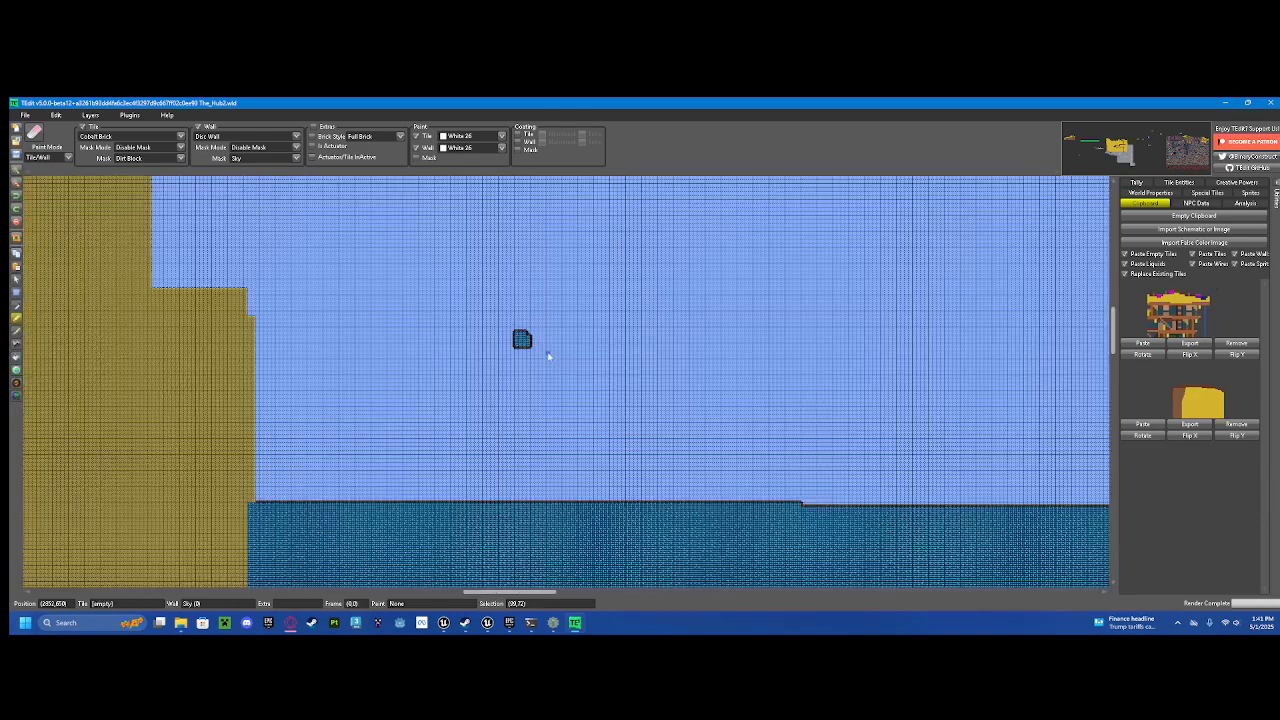
scroll(520, 343, up, 5)
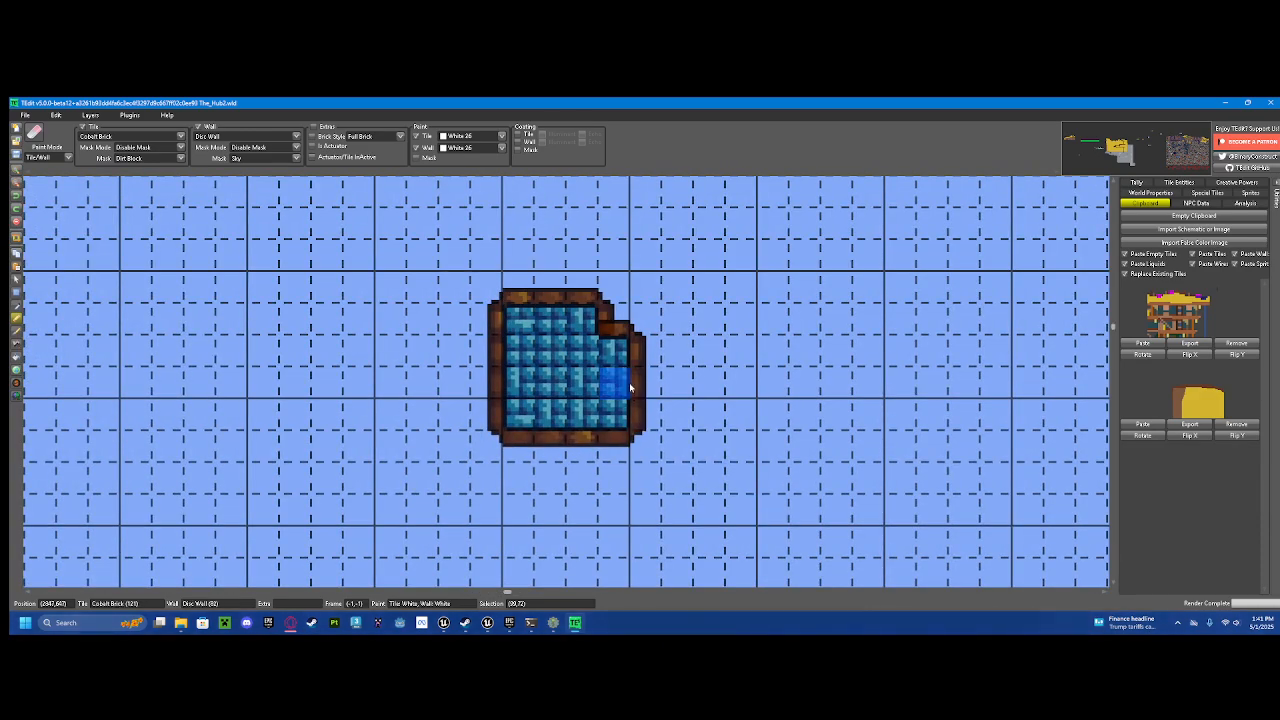
scroll(629, 382, down, 3)
scroll(629, 382, up, 3)
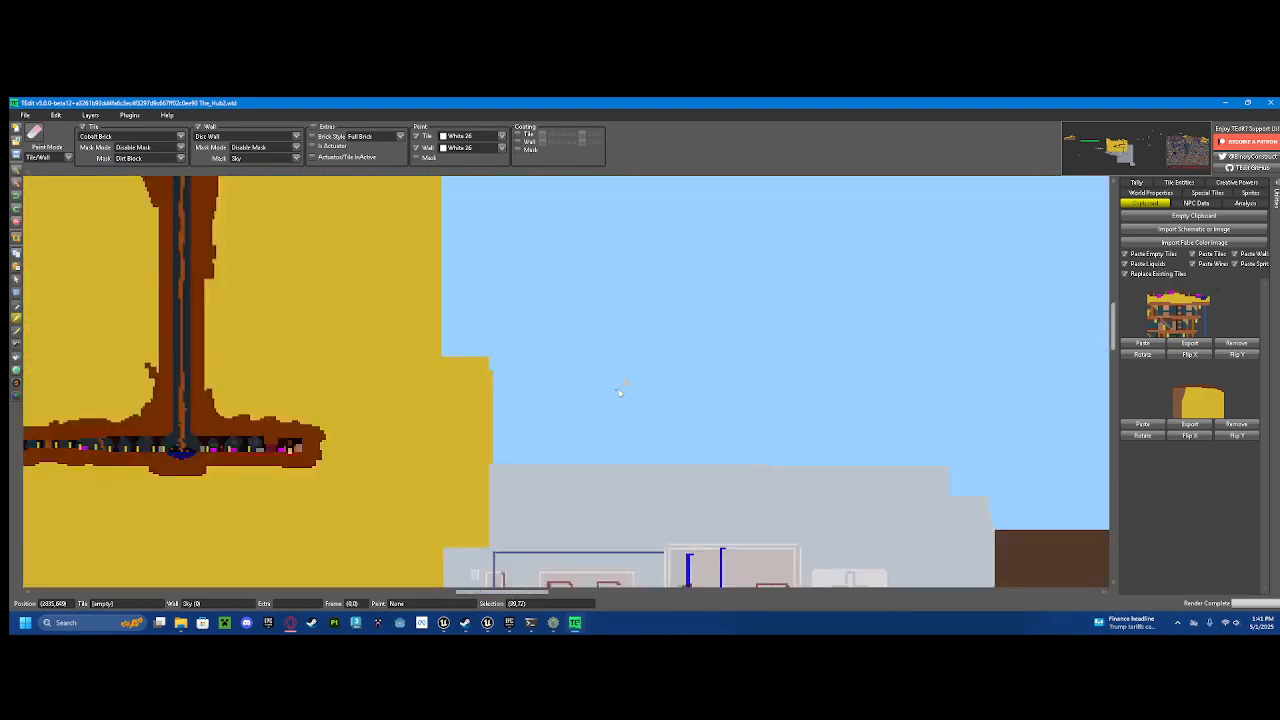
scroll(620, 388, up, 4)
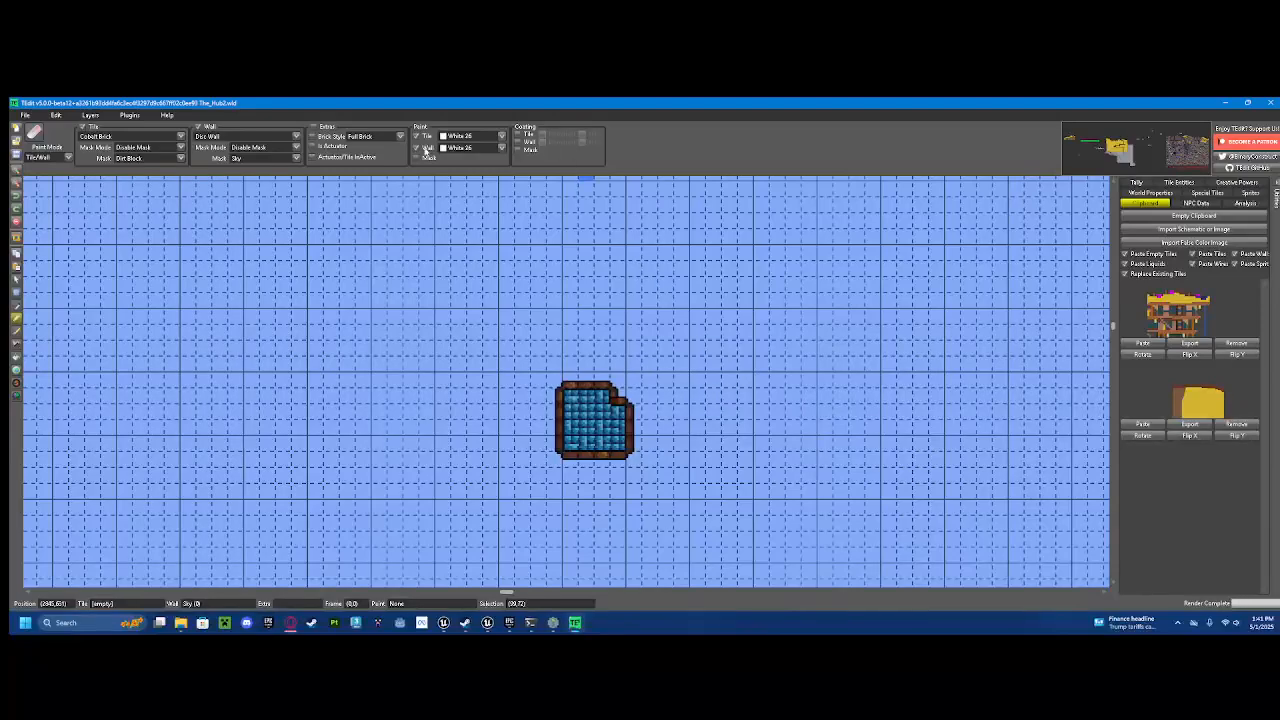
Step: Turn off tile and wall paint and draw a larger unpainted Cobalt Brick patch east of the first one
click(417, 137)
click(417, 149)
mouse_move(733, 413)
mouse_down()
mouse_move(582, 378)
mouse_move(634, 363)
mouse_move(645, 385)
mouse_move(601, 416)
mouse_up()
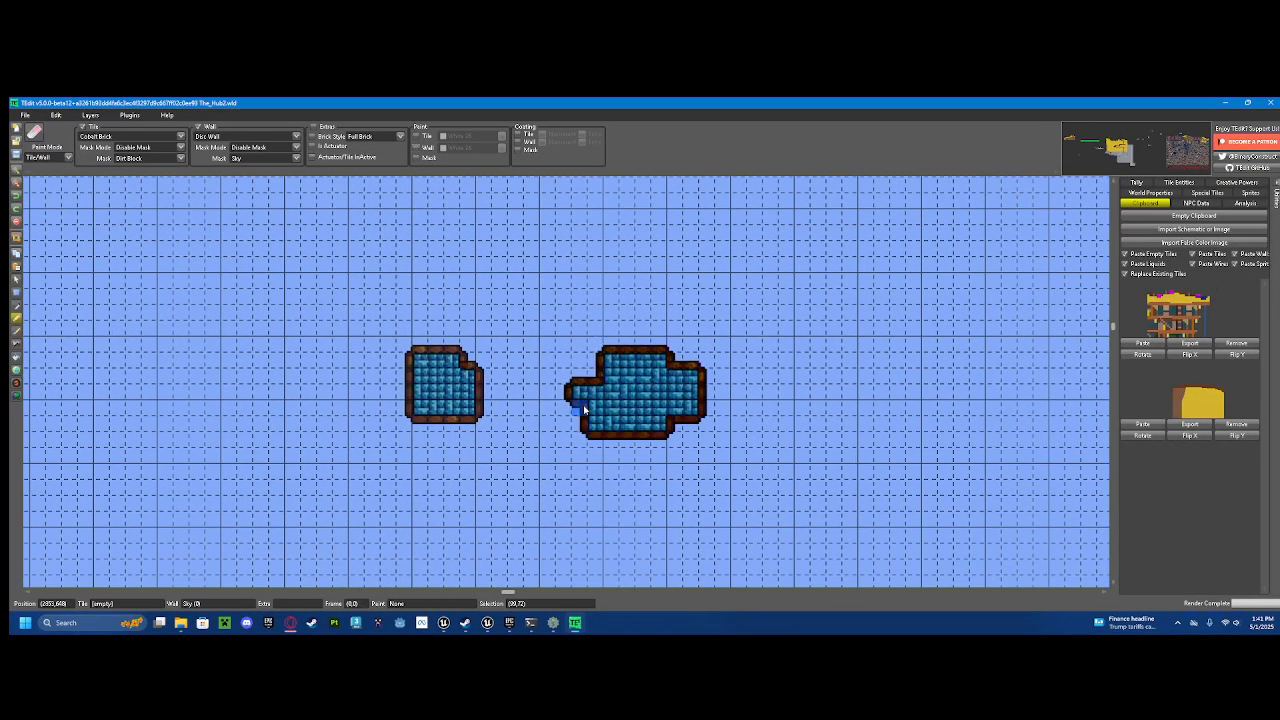
Step: Undo the Cobalt Brick patches drawn in the sky
scroll(477, 390, down, 5)
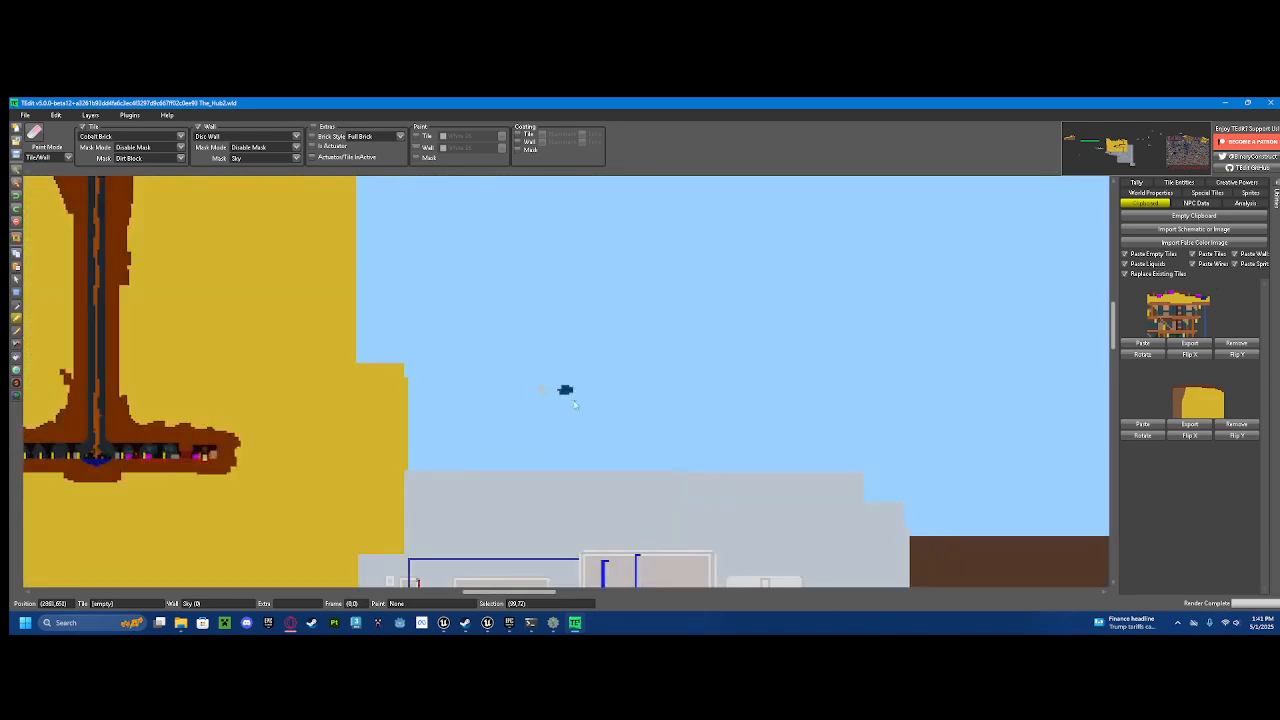
scroll(546, 374, up, 5)
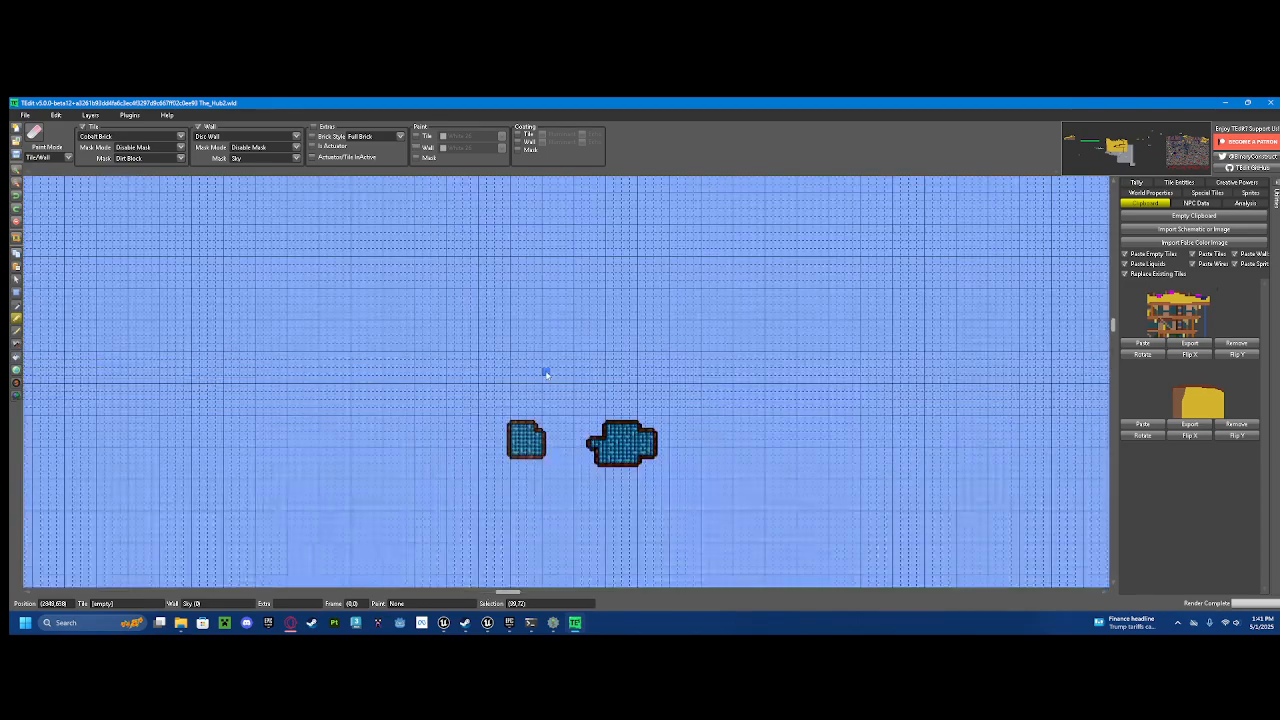
key(ctrl+z)
Step: Examine the rooms and wiring of the brick complex between the marker 3 chamber and the down-arrow shaft
scroll(592, 251, down, 5)
mouse_move(616, 564)
mouse_down()
mouse_move(673, 430)
mouse_move(628, 428)
mouse_up()
scroll(643, 343, up, 5)
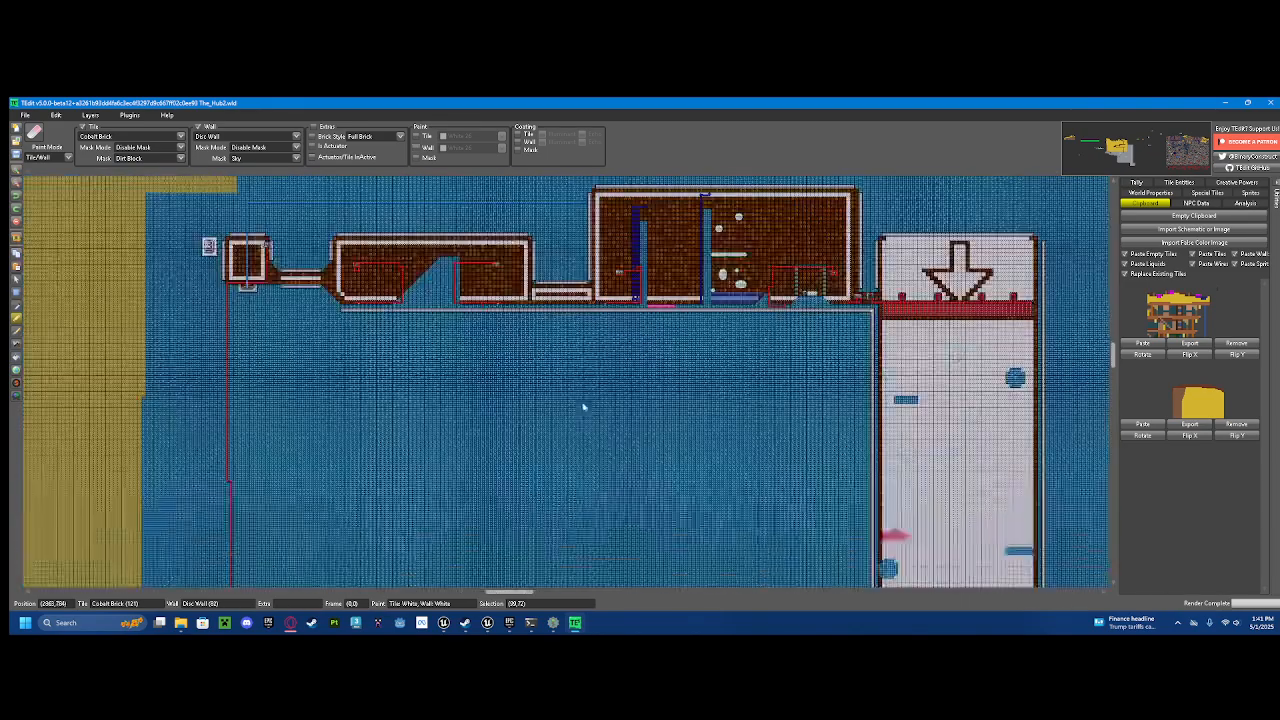
scroll(560, 372, up, 1)
scroll(734, 343, down, 5)
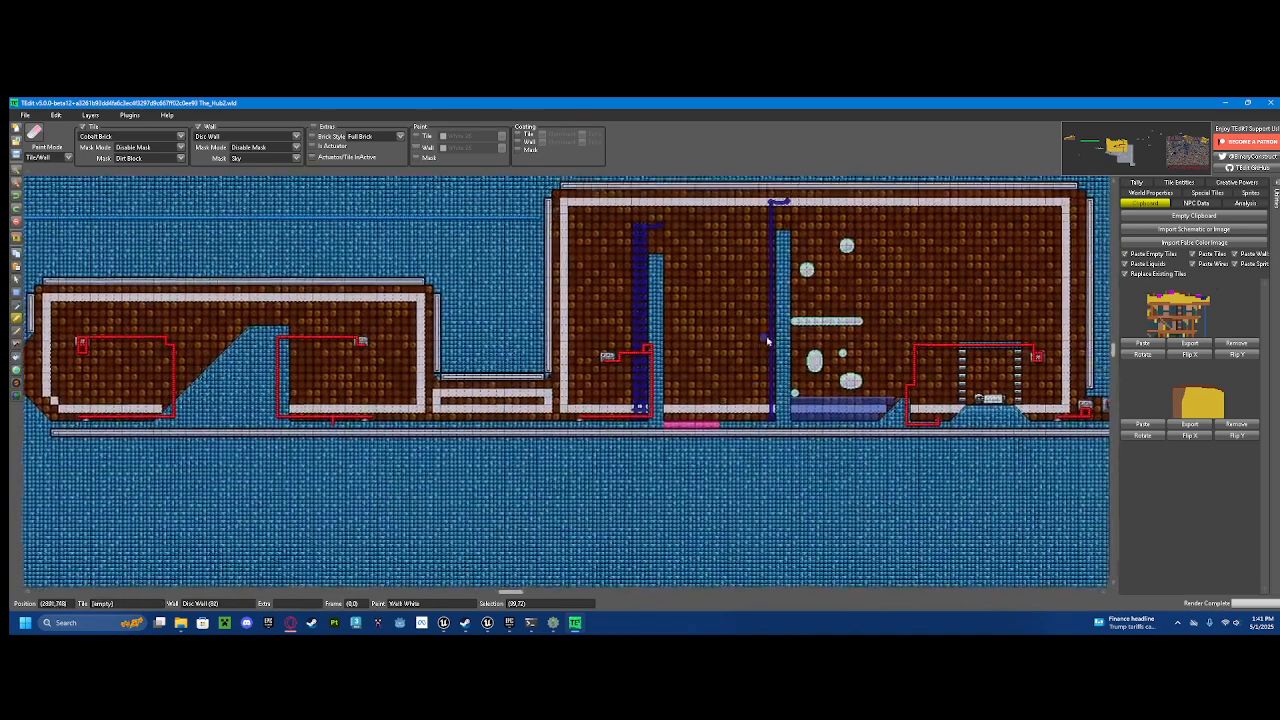
scroll(757, 438, up, 1)
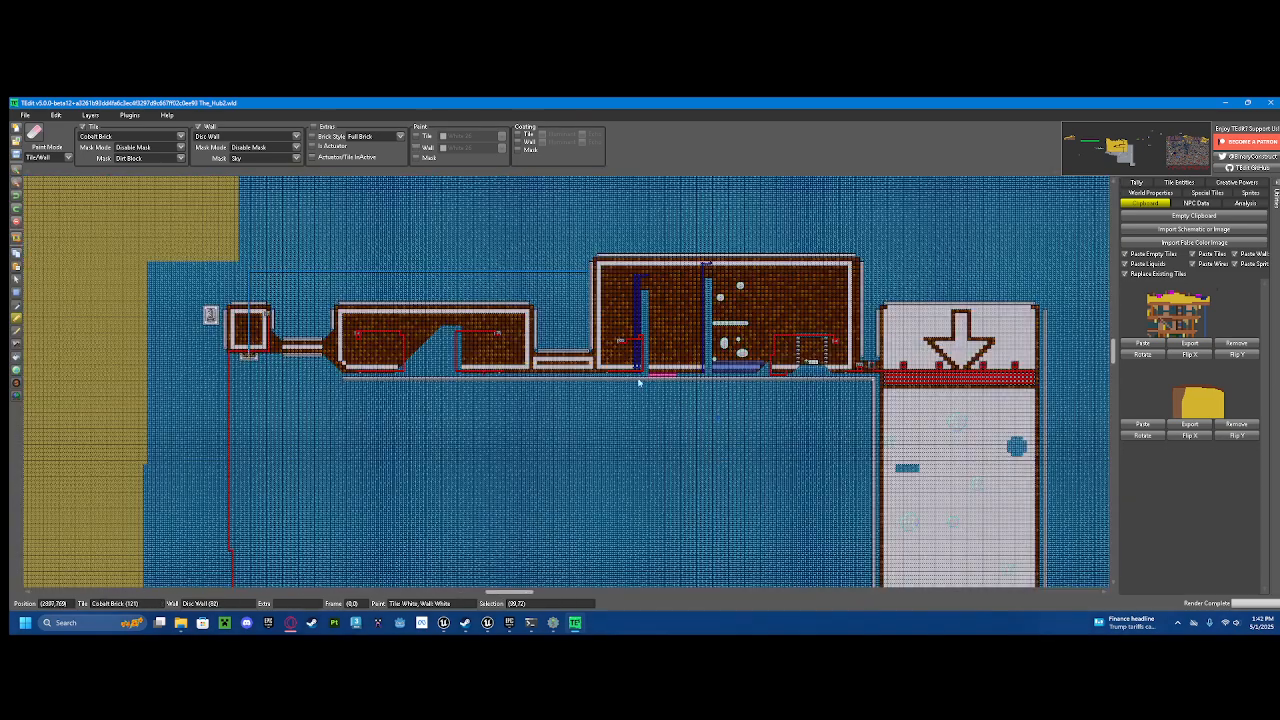
scroll(489, 306, up, 1)
drag(492, 327, 512, 355)
scroll(527, 351, up, 1)
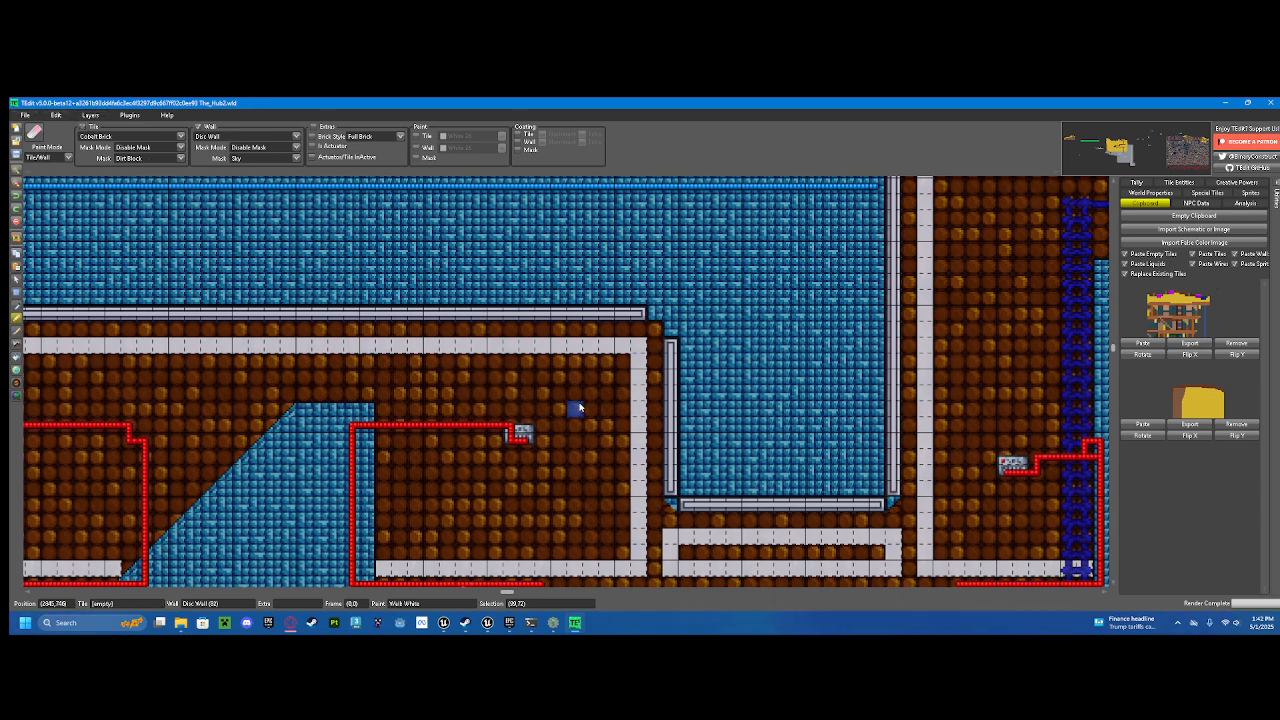
scroll(590, 440, down, 3)
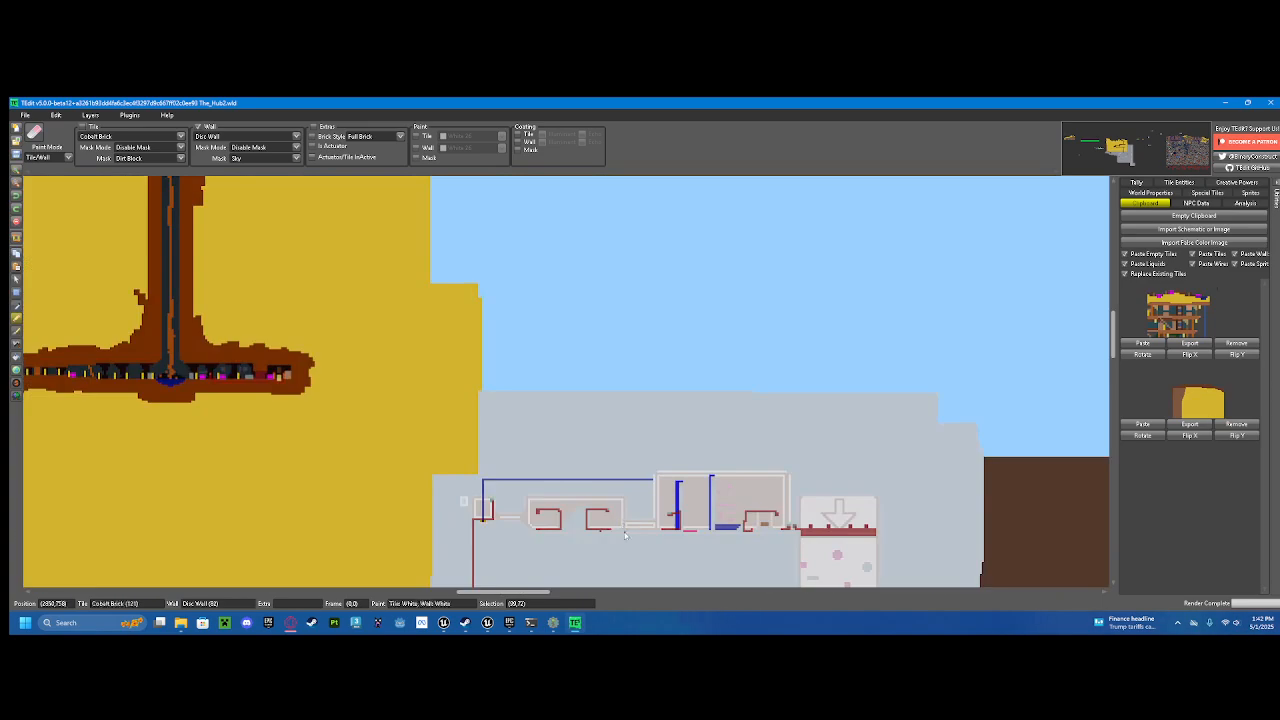
scroll(547, 312, up, 3)
scroll(547, 312, up, 2)
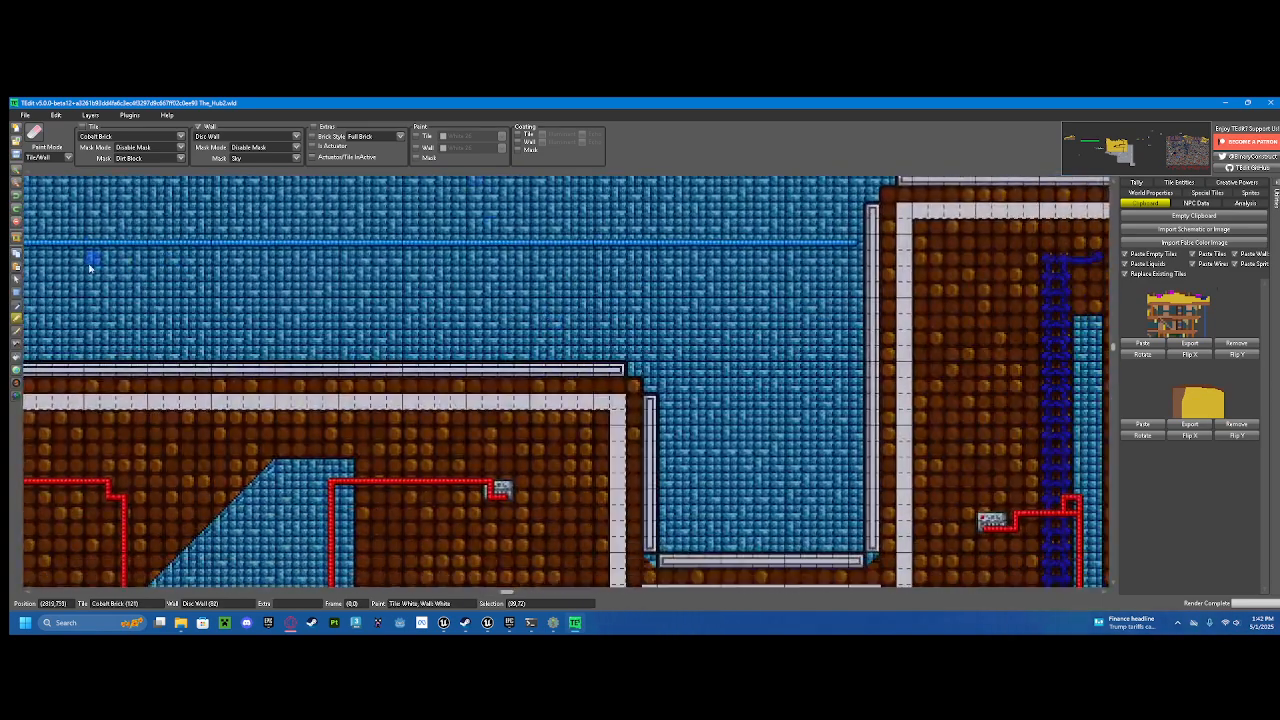
Step: Pick Air as the tile inside the brick complex, return to the Pencil and turn on white wall paint
click(16, 305)
click(17, 319)
drag(1046, 314, 414, 326)
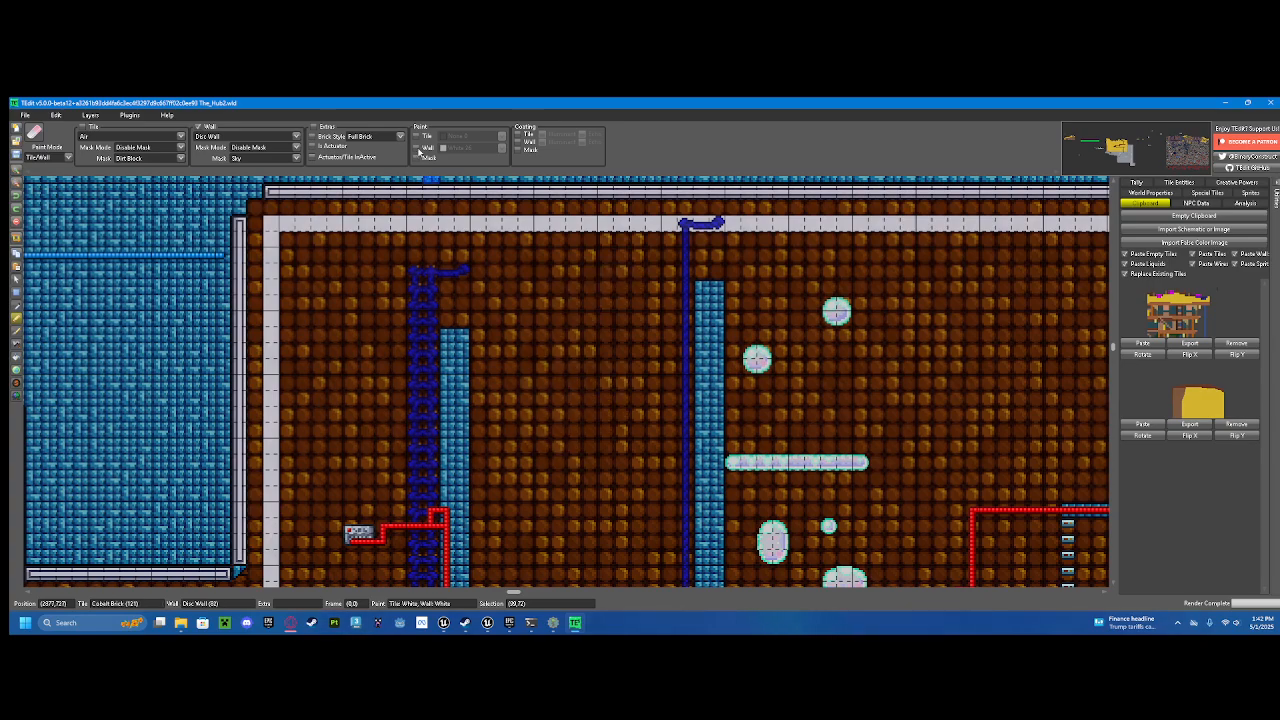
scroll(575, 307, down, 5)
scroll(575, 307, down, 2)
scroll(575, 307, up, 4)
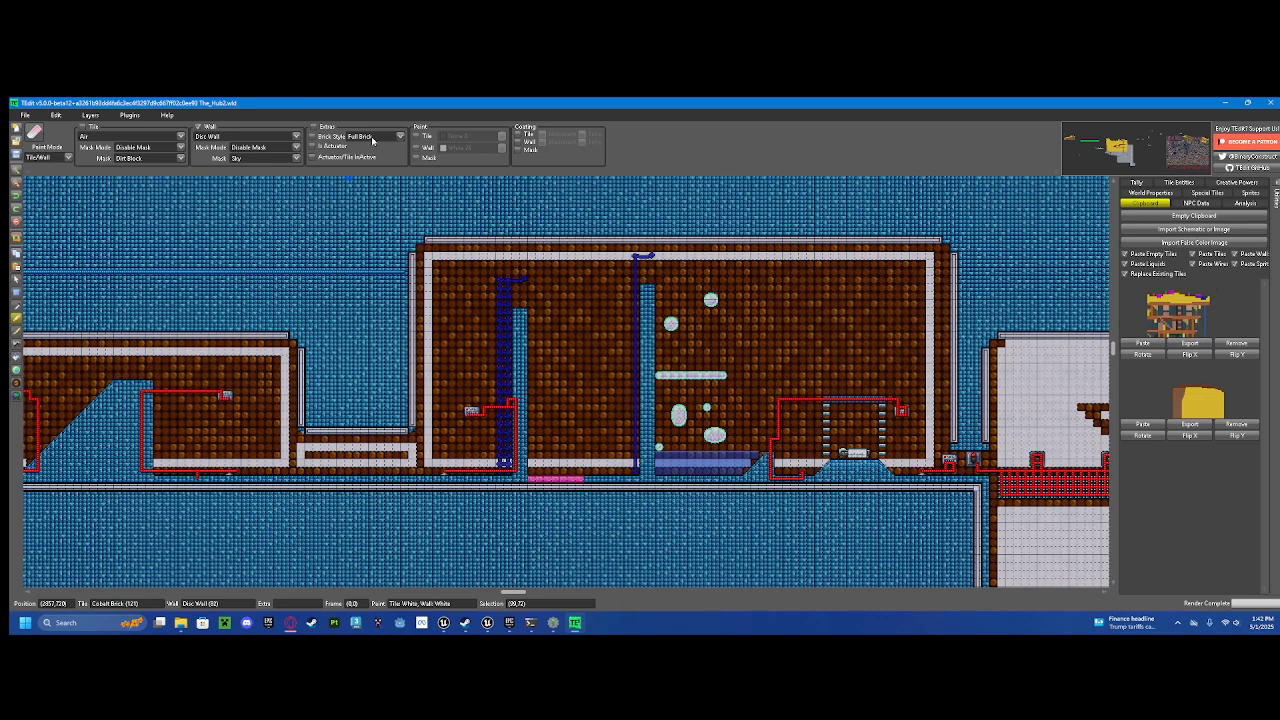
click(415, 147)
Step: Examine the sand mass and its tunnels, from the brick complex up to the palm trees and sandstone arches on the desert surface
scroll(560, 317, up, 4)
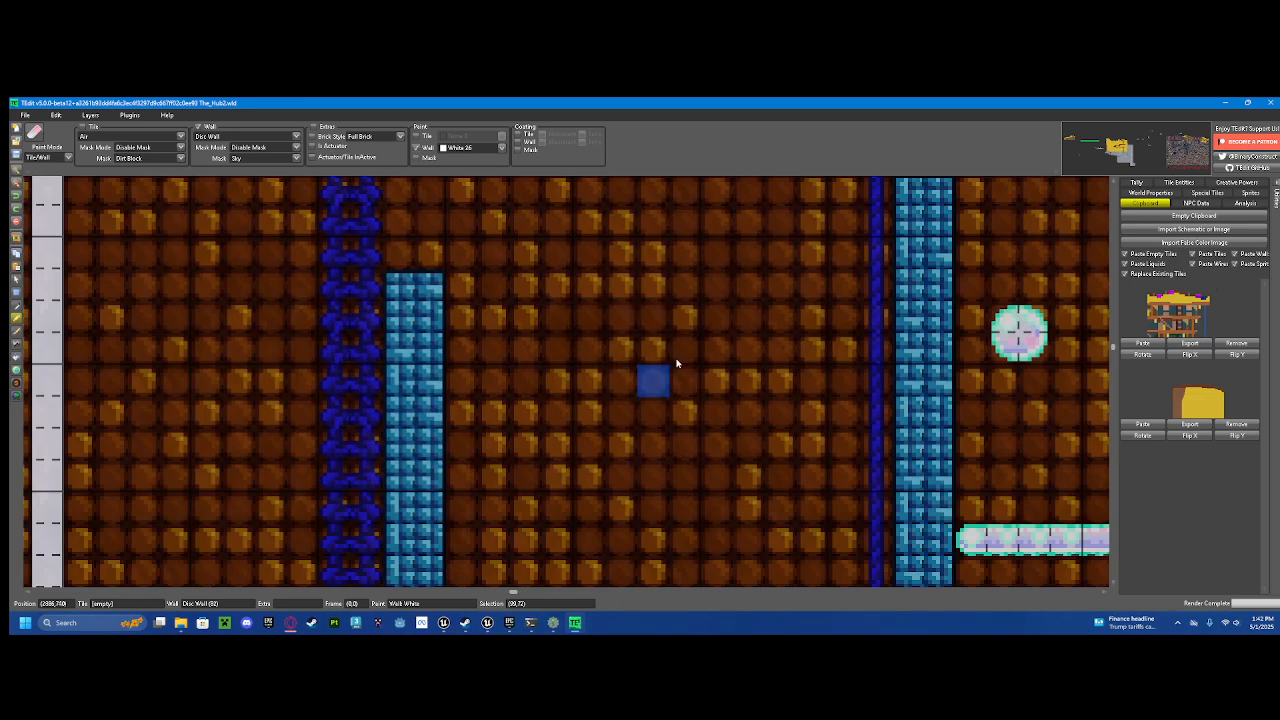
scroll(737, 303, down, 4)
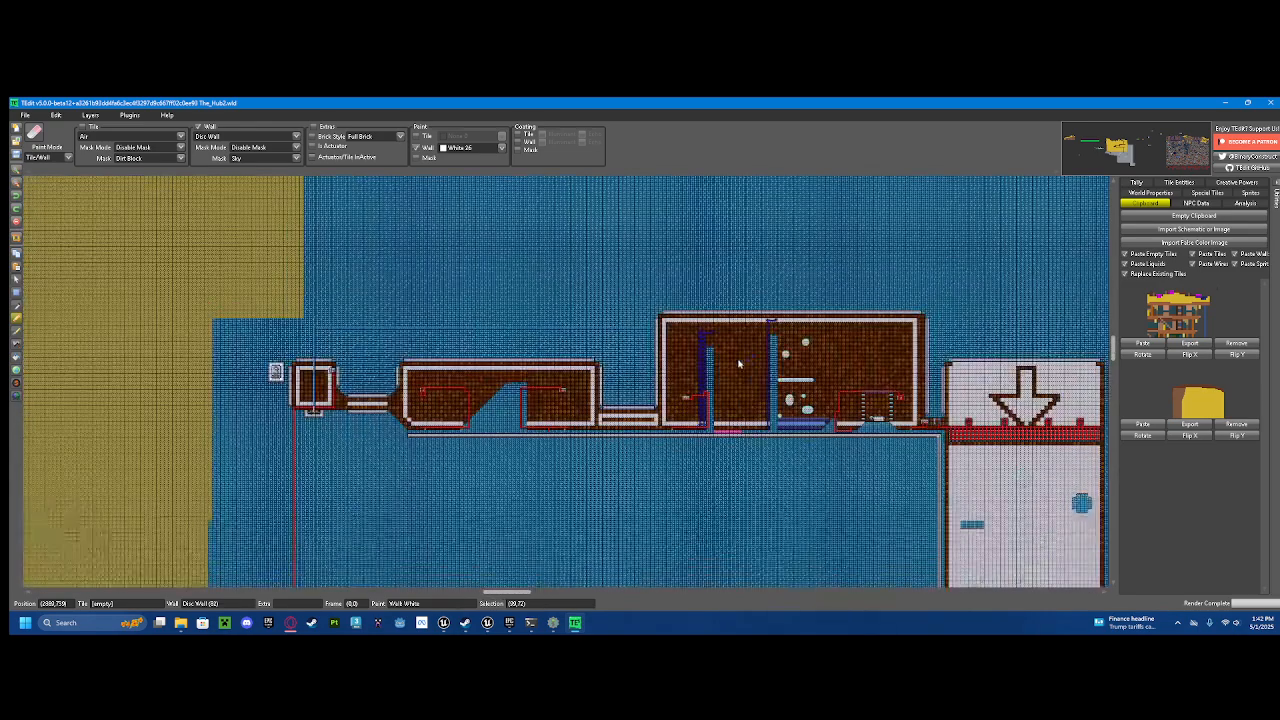
scroll(706, 373, up, 2)
scroll(707, 373, down, 3)
scroll(701, 322, up, 5)
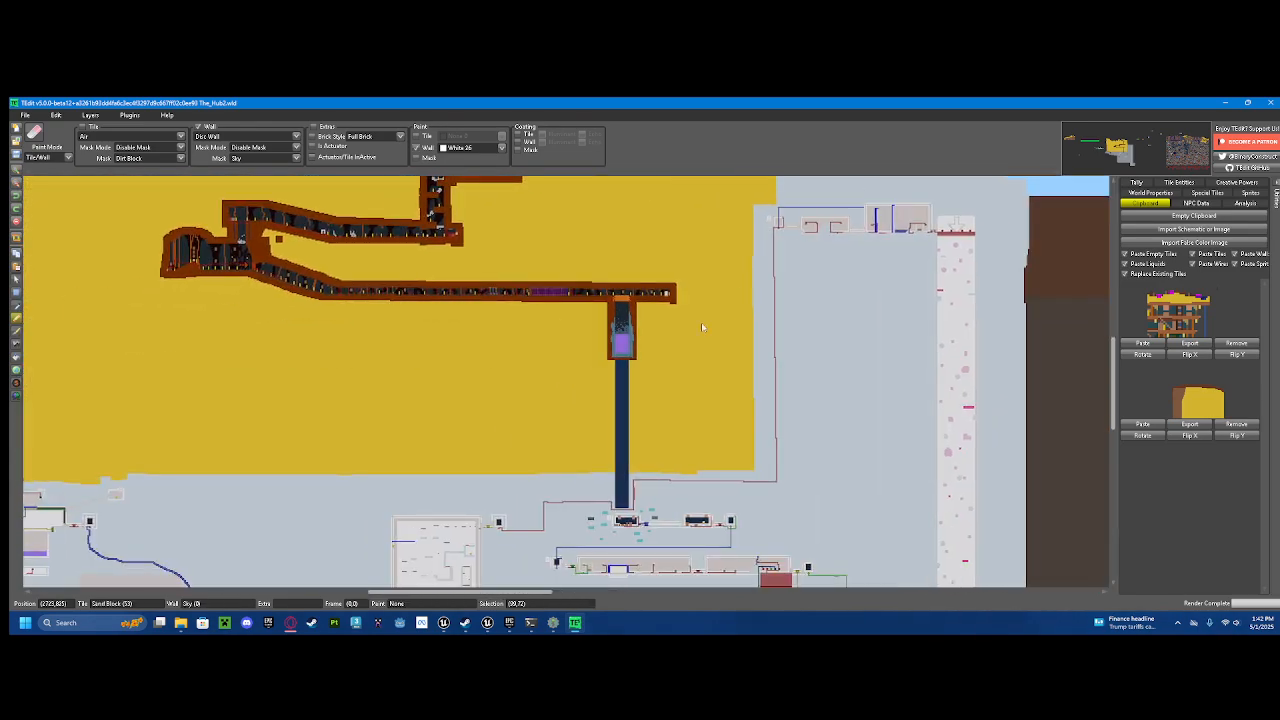
scroll(430, 358, down, 3)
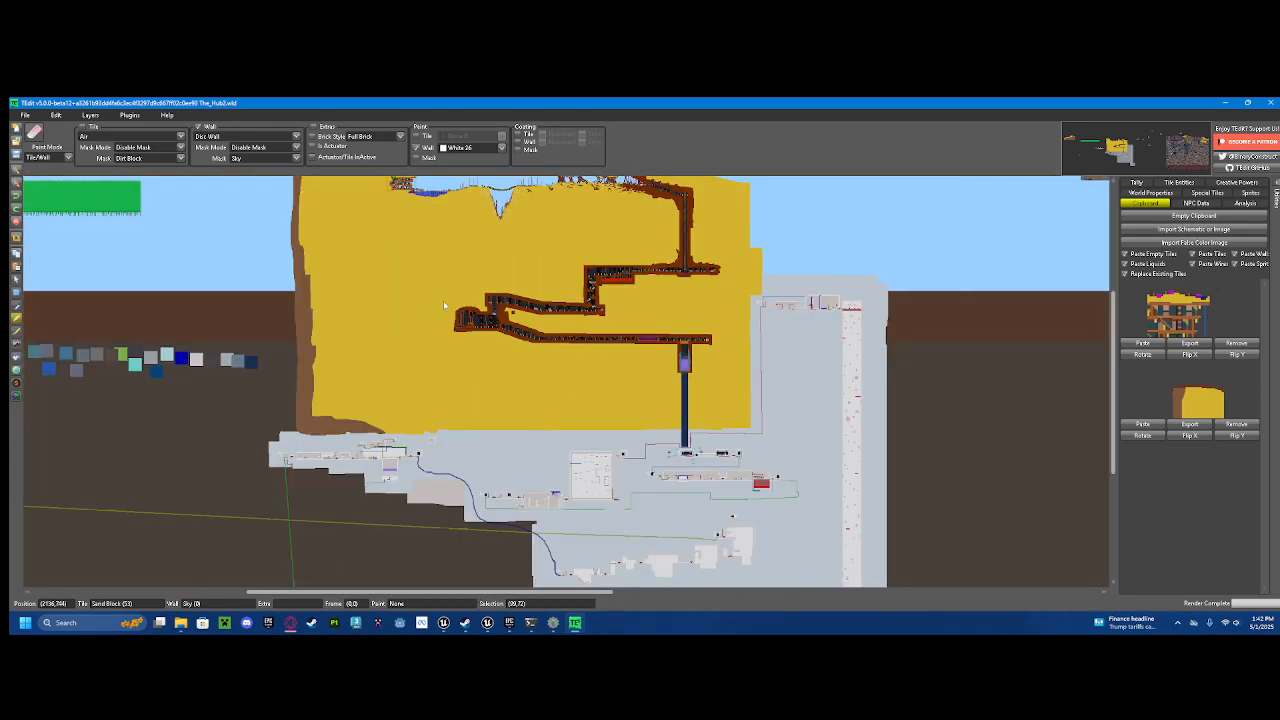
scroll(443, 305, up, 2)
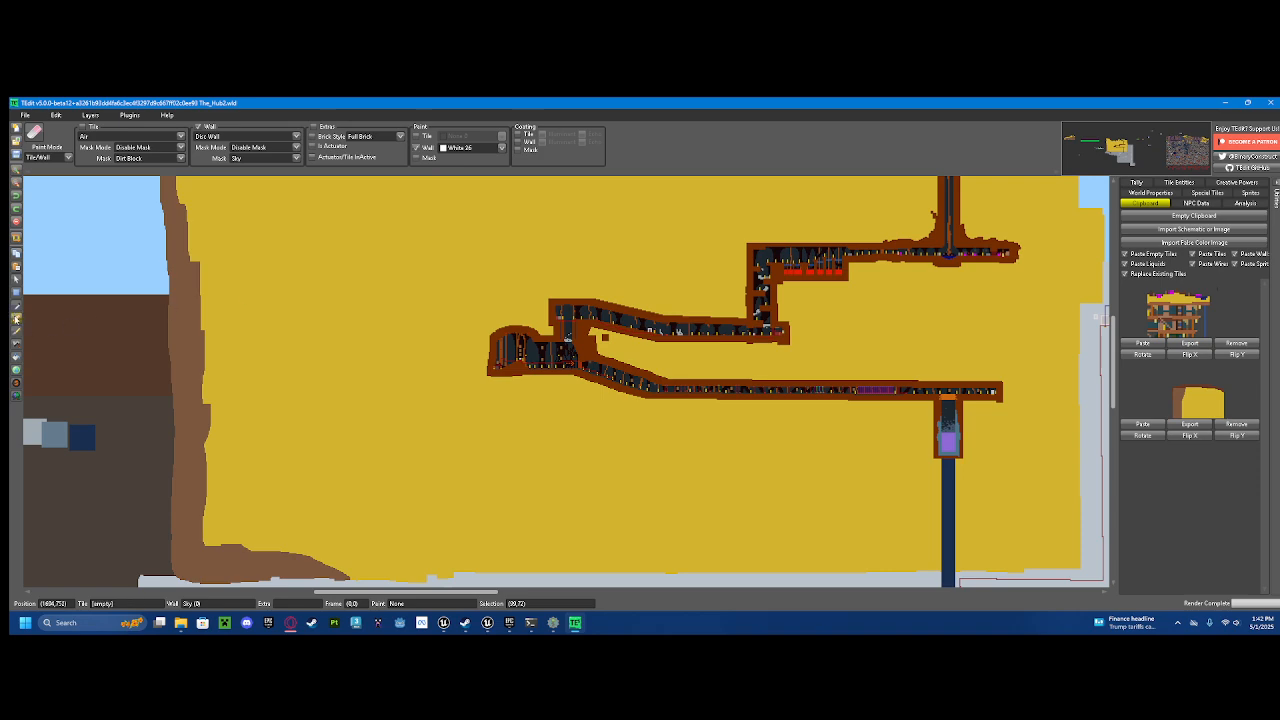
drag(829, 300, 398, 502)
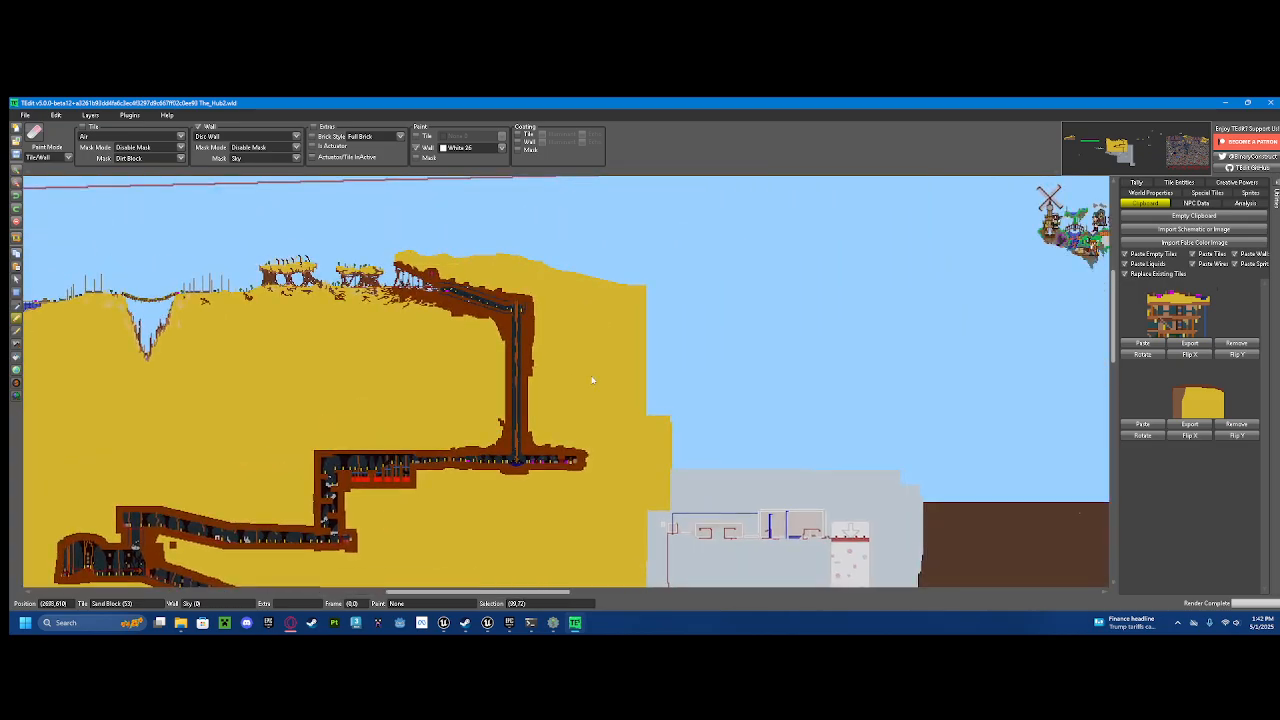
scroll(591, 375, up, 1)
drag(336, 313, 945, 605)
scroll(540, 479, up, 2)
drag(100, 200, 631, 340)
drag(80, 300, 450, 280)
drag(100, 204, 600, 290)
Step: Try the white wall paint on the sandstone arch in Tile/Wall paint mode and undo it
click(68, 157)
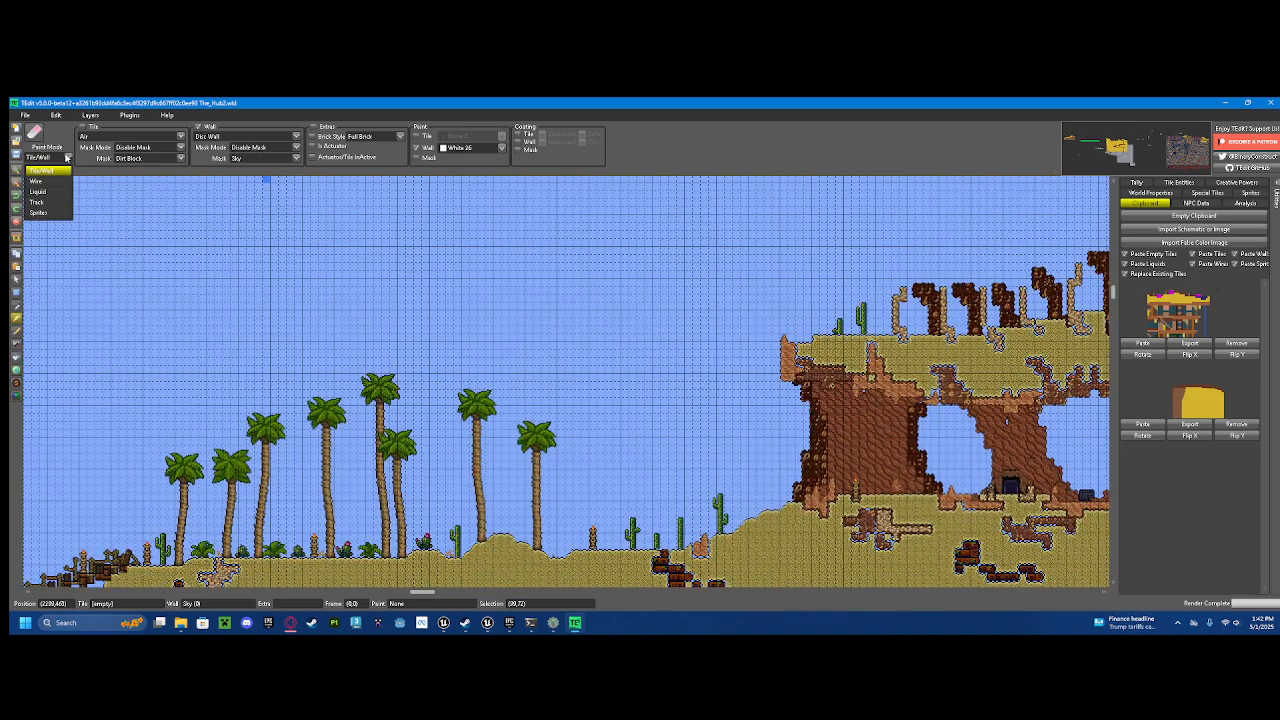
click(40, 173)
scroll(571, 366, up, 4)
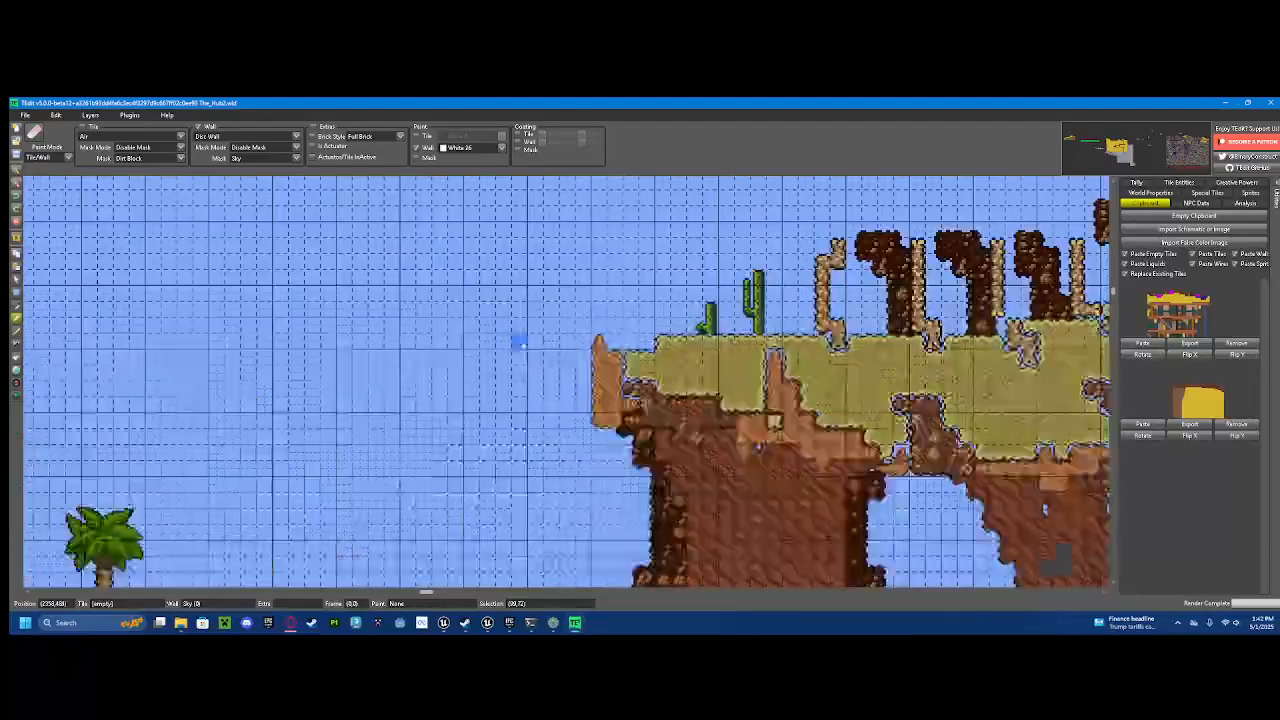
mouse_move(739, 397)
mouse_down()
mouse_move(615, 425)
mouse_move(517, 338)
mouse_move(490, 400)
mouse_move(555, 378)
mouse_up()
key(ctrl+z)
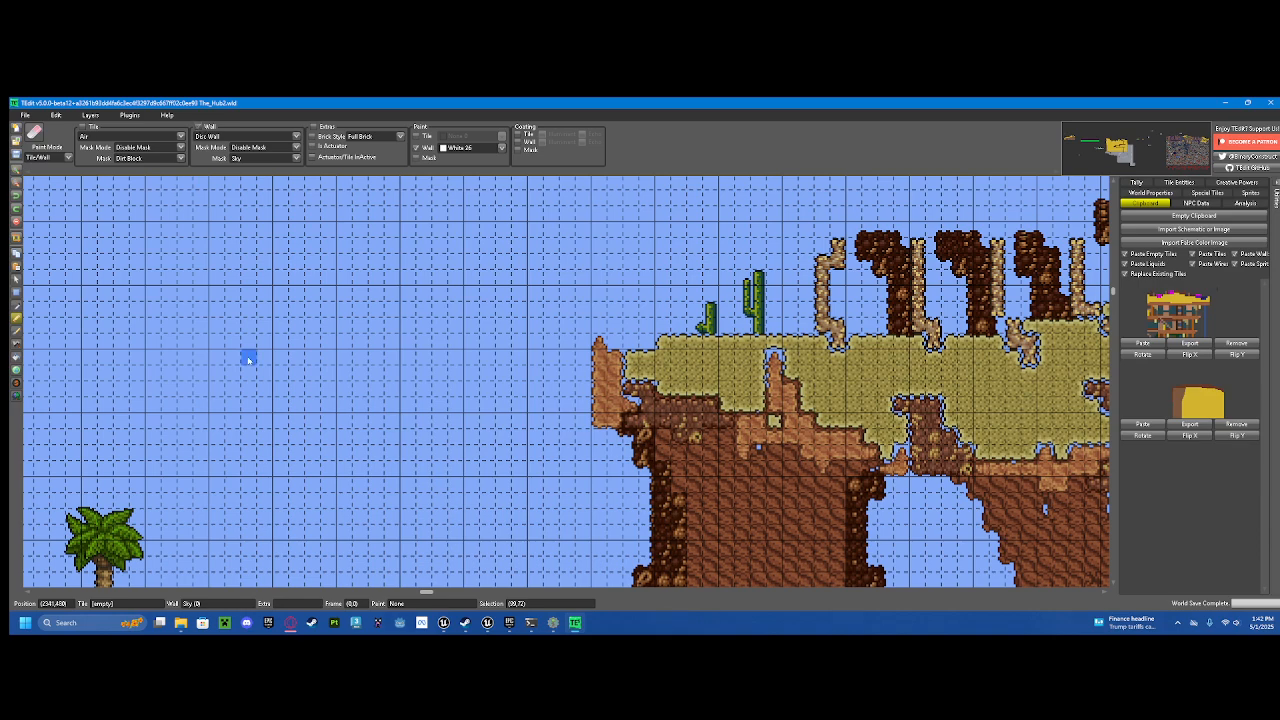
mouse_move(695, 446)
mouse_down()
mouse_move(757, 453)
mouse_move(695, 486)
mouse_move(710, 438)
mouse_up()
scroll(746, 496, down, 1)
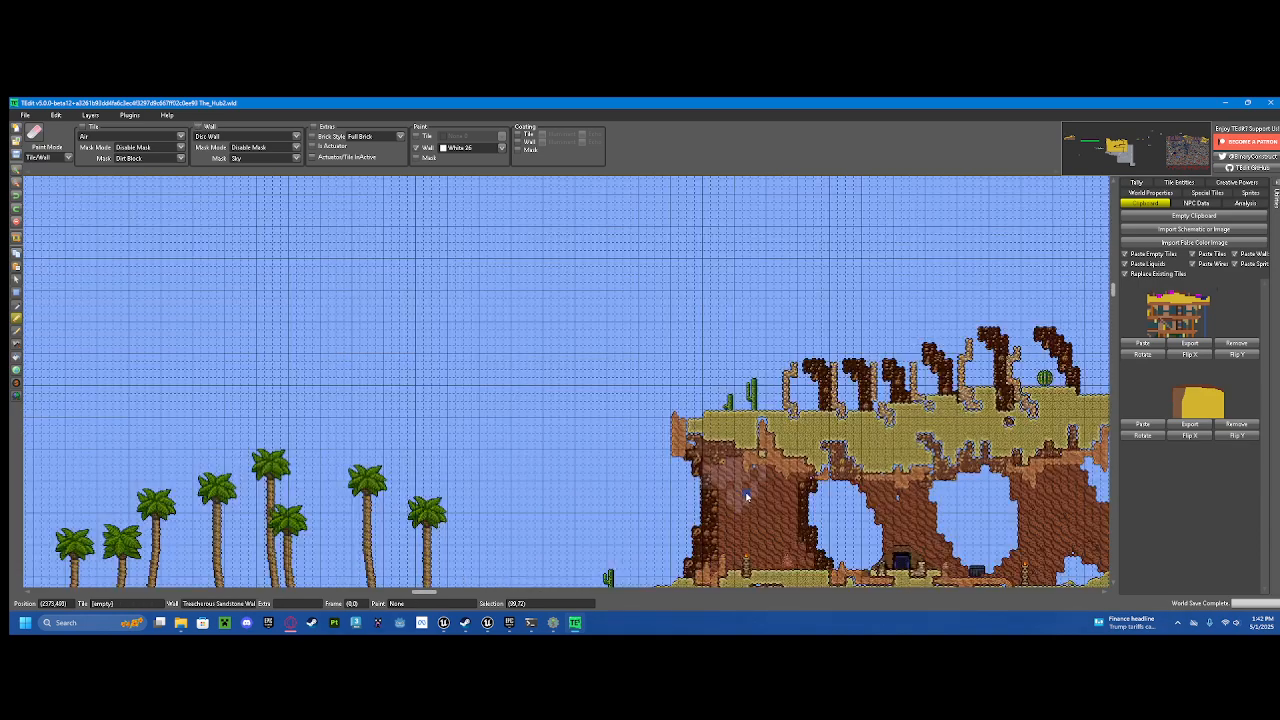
scroll(746, 496, down, 3)
scroll(720, 460, up, 3)
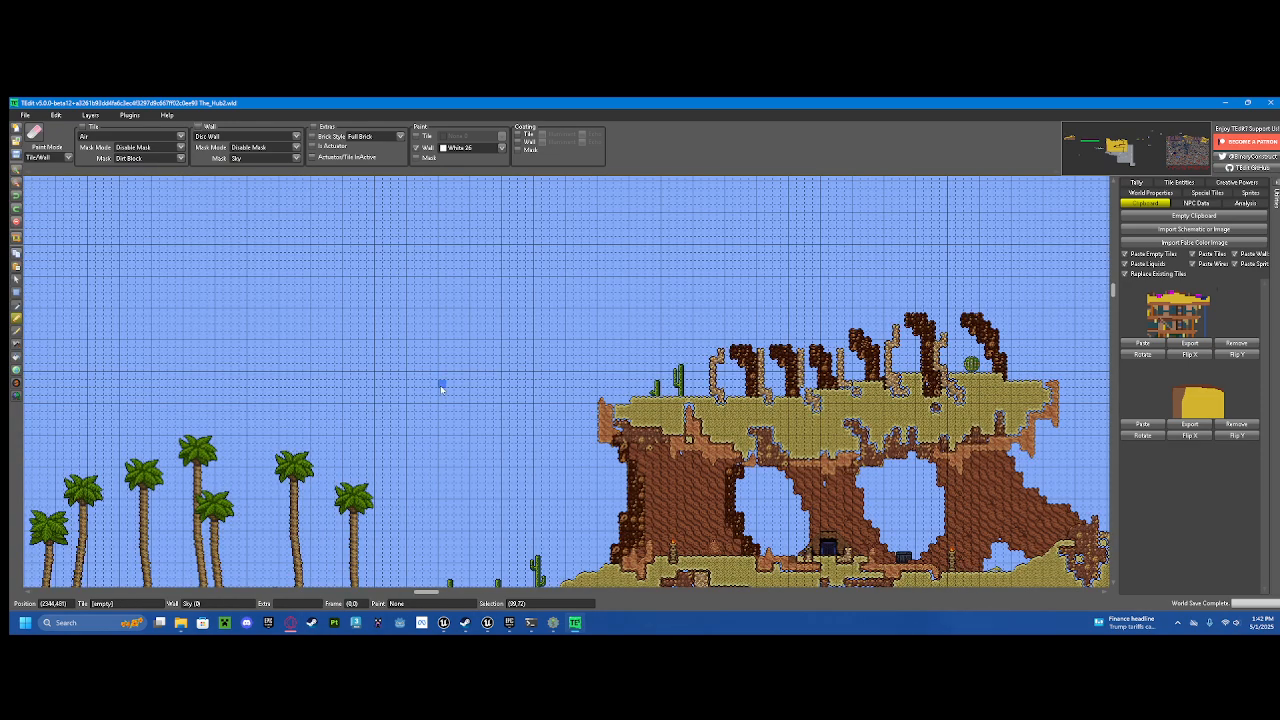
Step: Turn off wall paint, and erase tiles from the sandy top of the arch with the Air tile before undoing the erasure
click(417, 147)
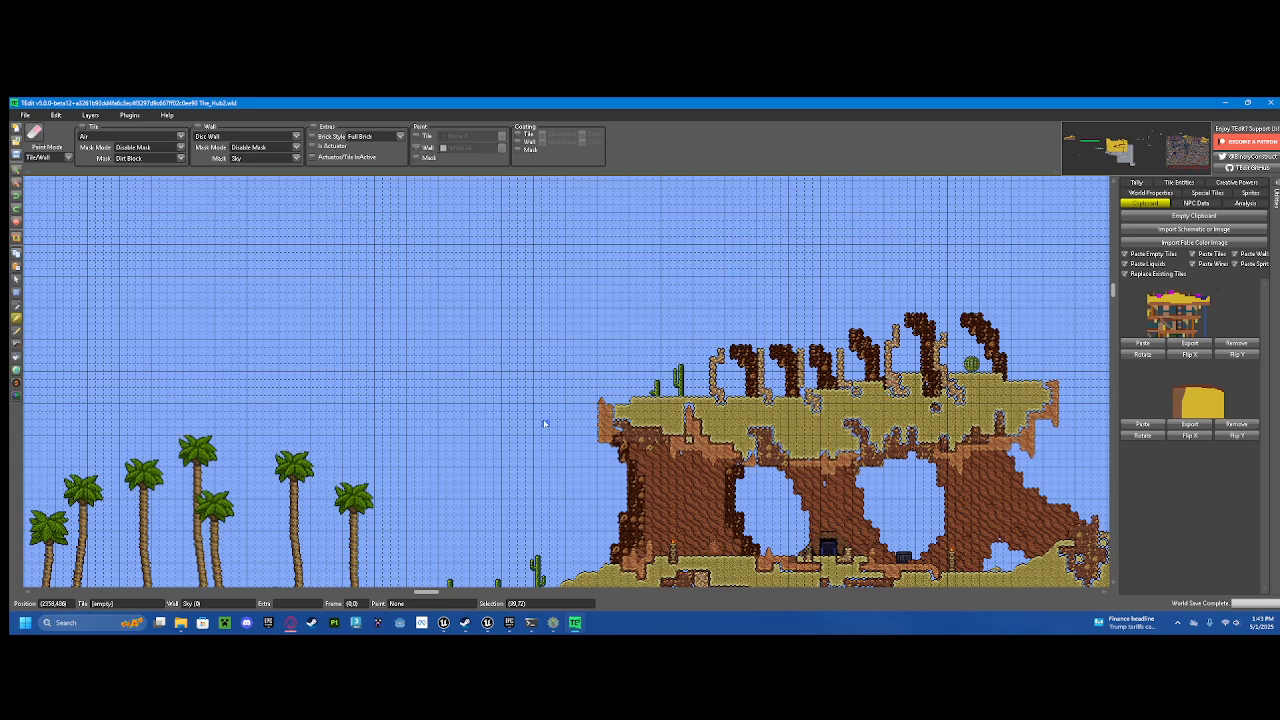
click(82, 128)
mouse_move(604, 404)
mouse_down()
mouse_move(850, 400)
mouse_move(900, 430)
mouse_move(937, 511)
mouse_up()
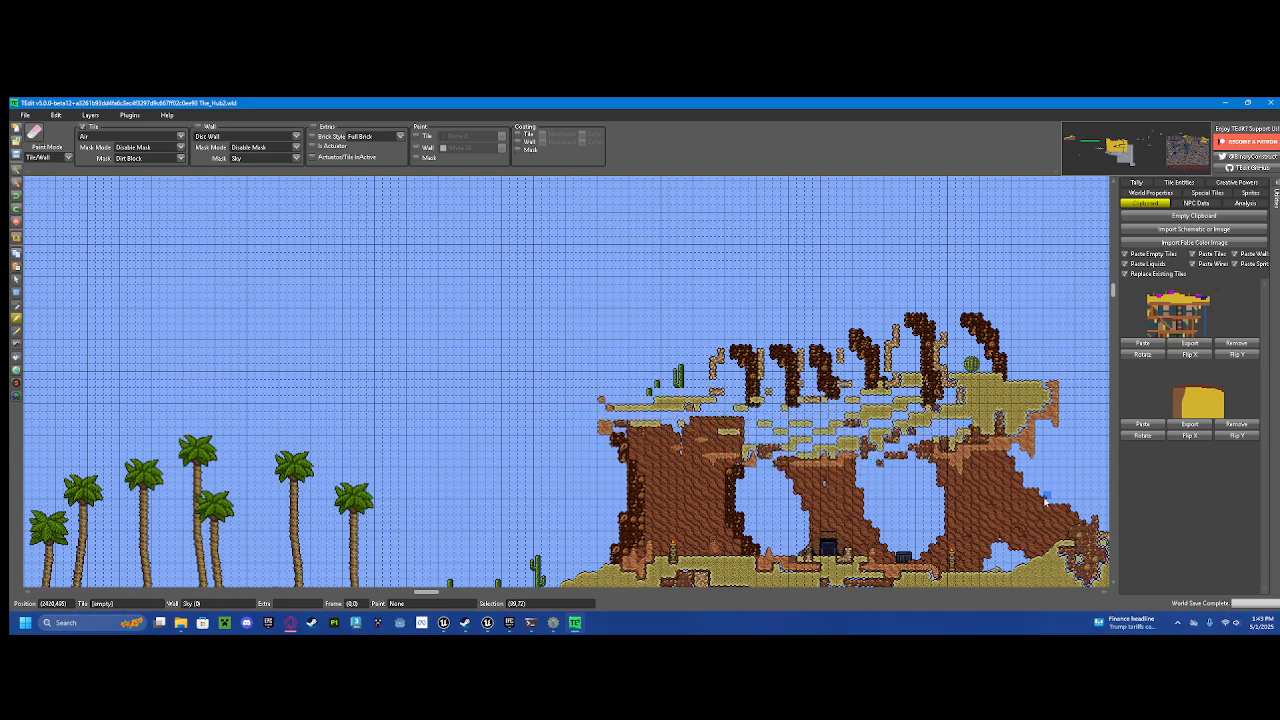
key(ctrl+z)
Step: Draw Disc Wall from the arch's western pillar into the opening beside it, and undo the stroke
drag(777, 417, 701, 402)
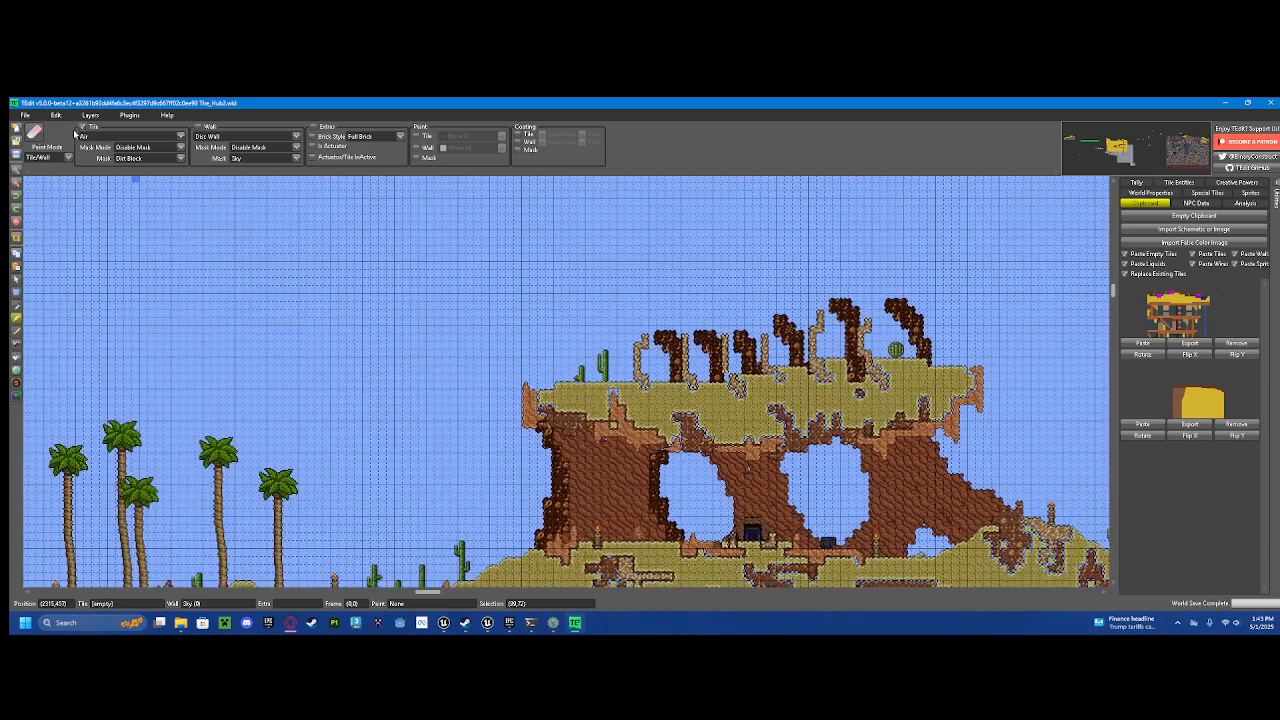
scroll(555, 410, up, 2)
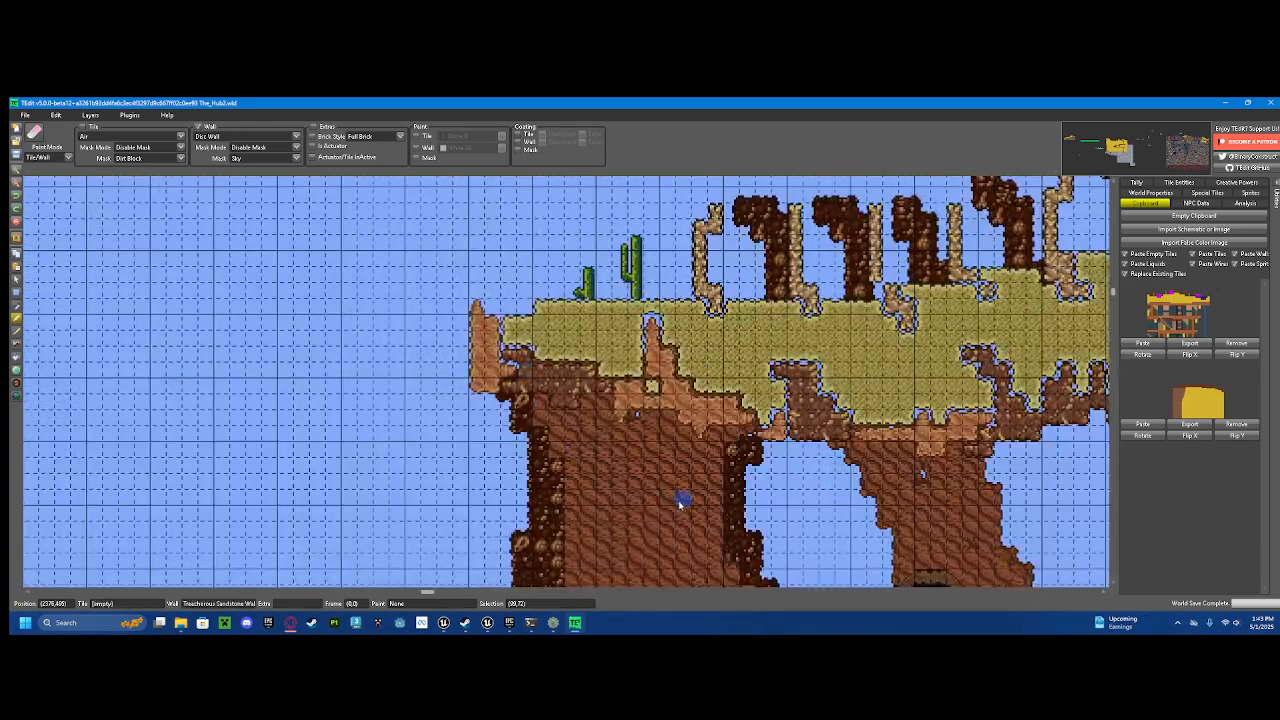
mouse_move(680, 500)
mouse_down()
mouse_move(606, 463)
mouse_move(826, 520)
mouse_up()
key(ctrl+z)
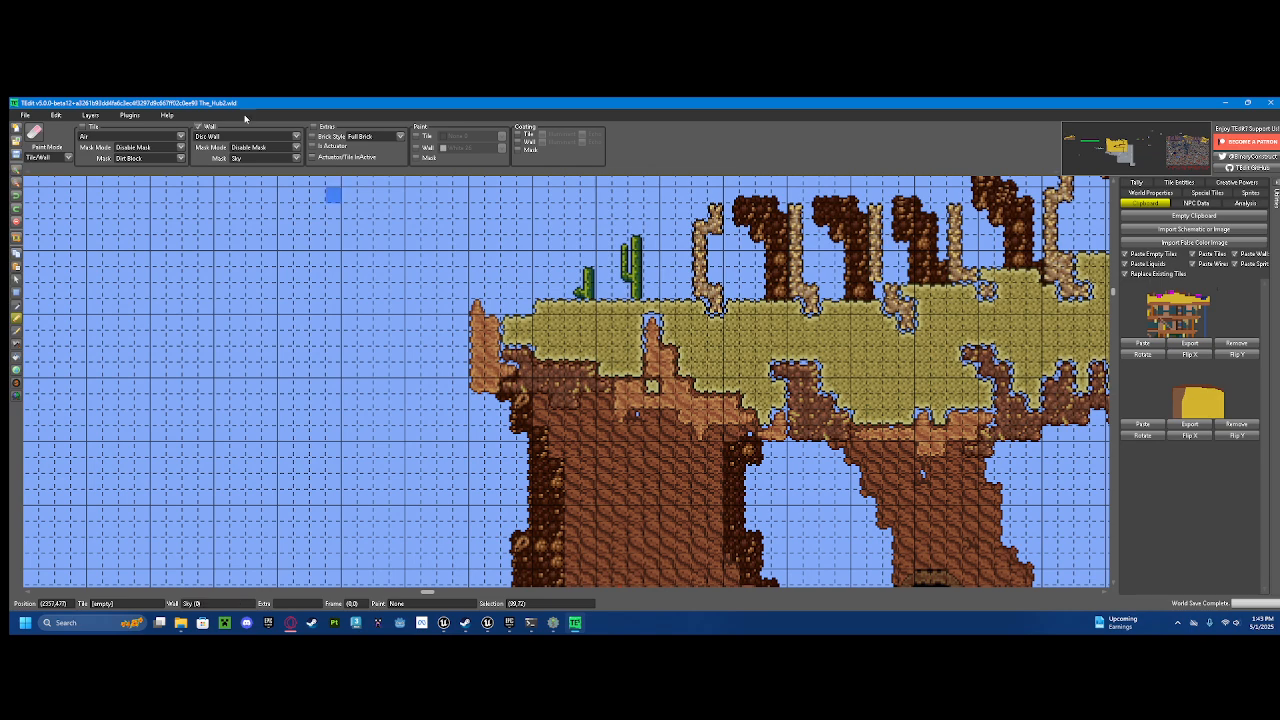
Step: Set the tile mask mode to Edit Matching with Dirt Block as the mask, and enable the Air tile
click(181, 147)
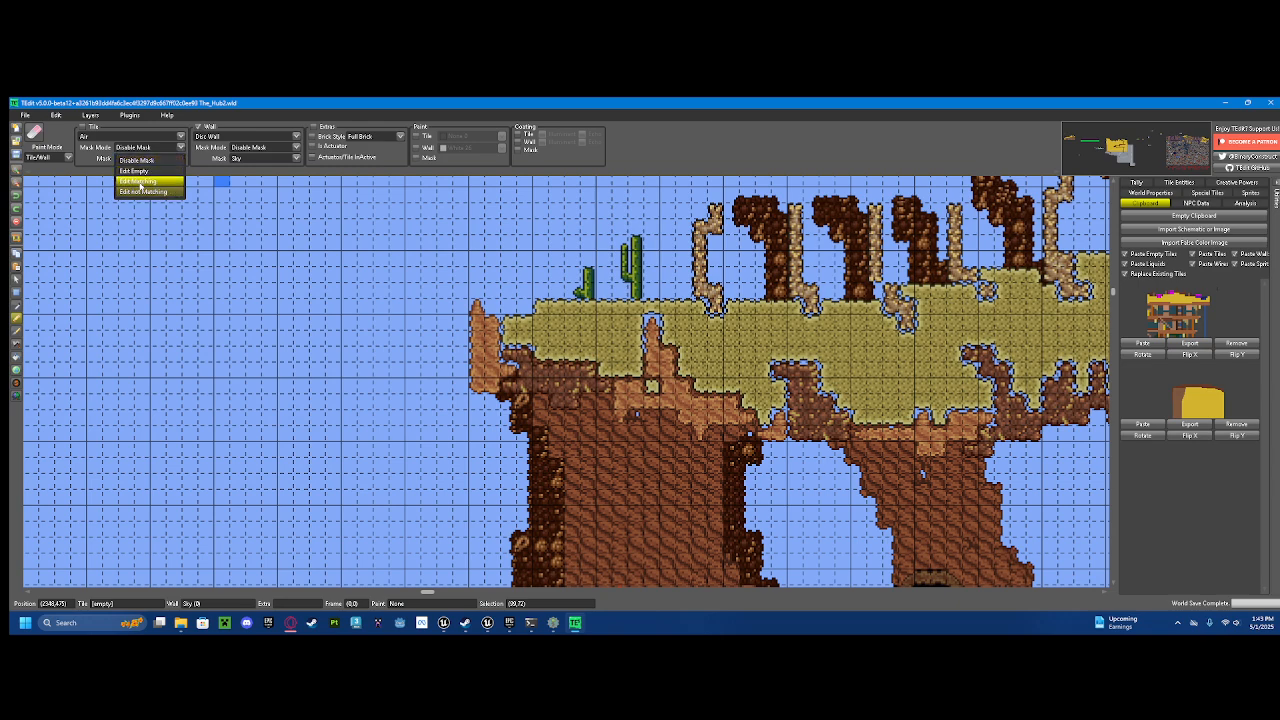
click(145, 181)
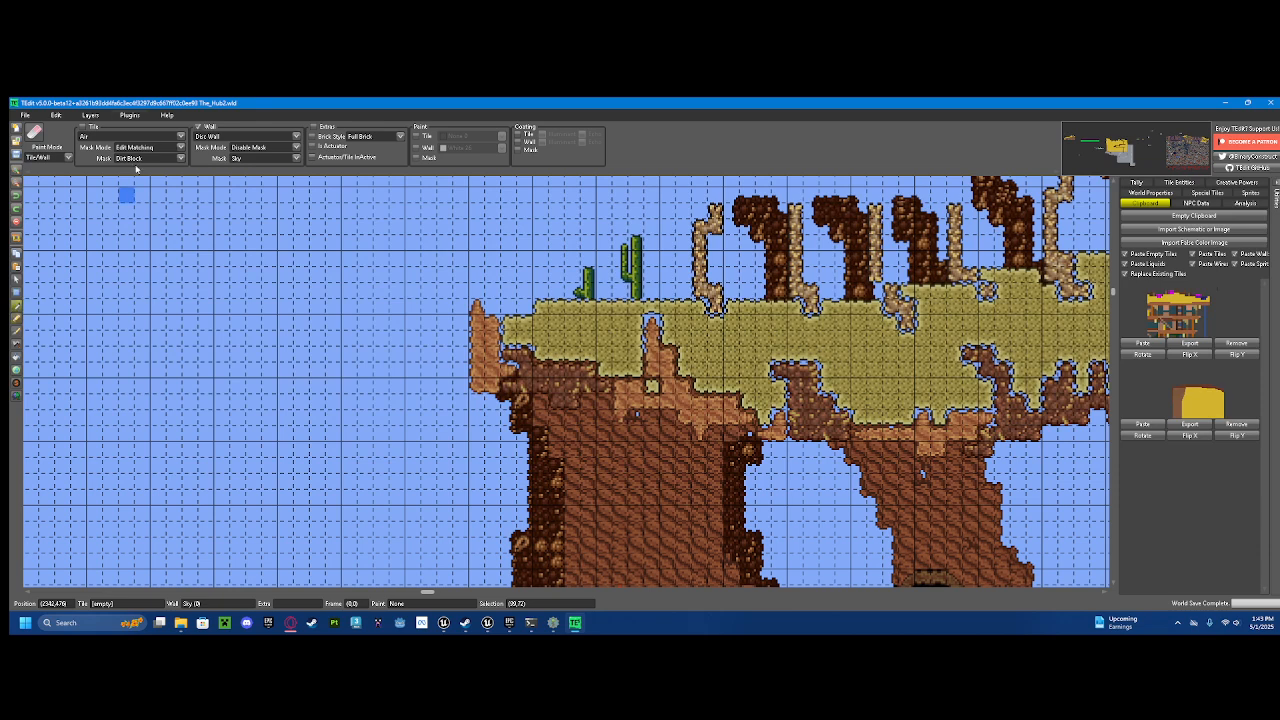
click(82, 127)
Step: Try drawing on the sand of the arch with the Dirt Block mask active, and undo the strokes
mouse_move(605, 356)
mouse_down()
mouse_move(699, 354)
mouse_move(466, 323)
mouse_move(558, 371)
mouse_move(545, 362)
mouse_up()
key(ctrl+z)
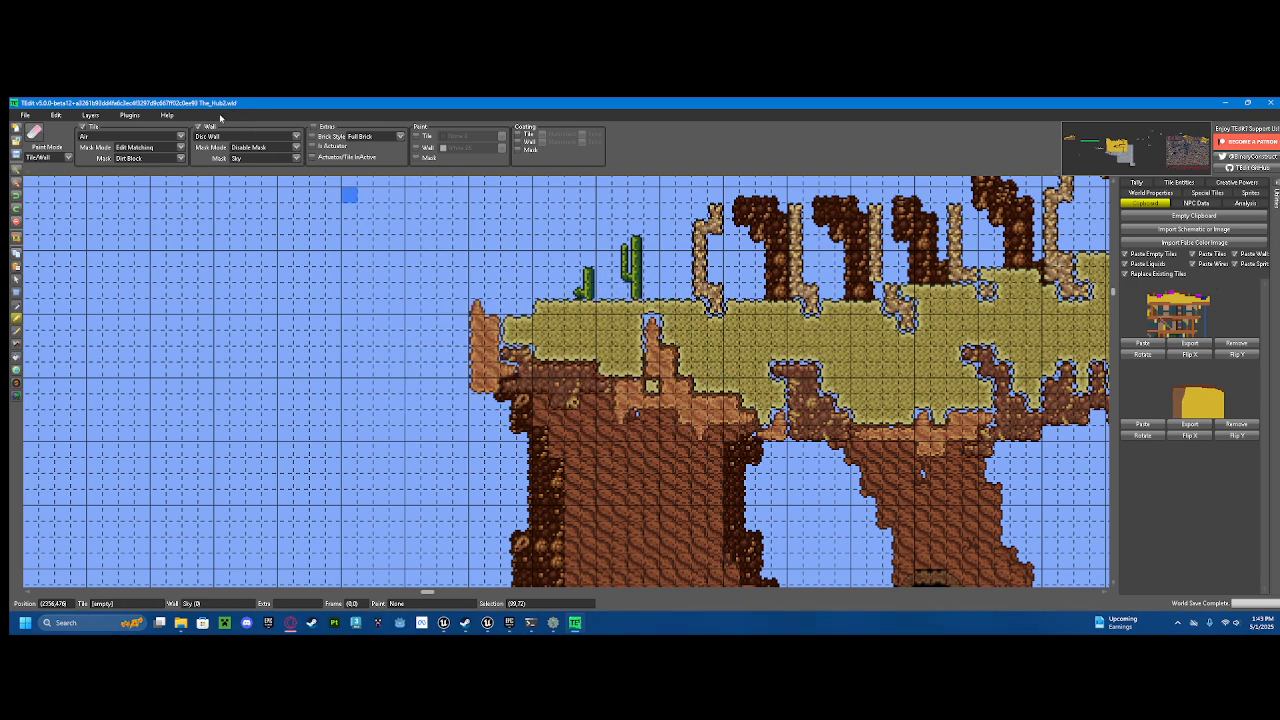
mouse_move(604, 331)
mouse_down()
mouse_move(543, 384)
mouse_move(811, 371)
mouse_move(749, 334)
mouse_move(931, 360)
mouse_move(519, 318)
mouse_up()
scroll(811, 371, down, 4)
scroll(409, 308, up, 2)
scroll(620, 431, up, 3)
key(ctrl+z)
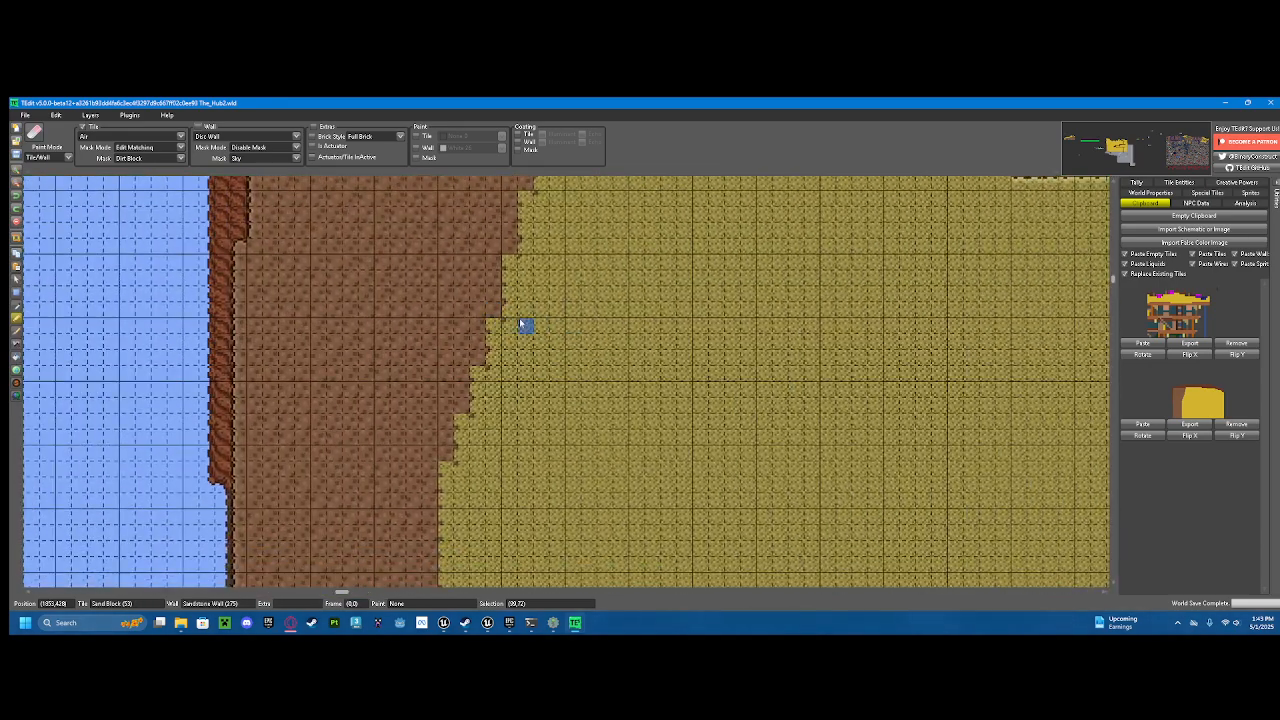
Step: Erase a strip of Dirt Block along the western edge of the sand mass using the Edit Matching mask
scroll(519, 318, down, 1)
scroll(496, 303, up, 1)
mouse_move(558, 240)
mouse_down()
mouse_move(466, 366)
mouse_move(469, 477)
mouse_move(449, 443)
mouse_move(468, 508)
mouse_move(451, 429)
mouse_move(480, 220)
mouse_up()
mouse_move(480, 380)
mouse_down()
mouse_move(466, 486)
mouse_move(482, 457)
mouse_move(436, 432)
mouse_up()
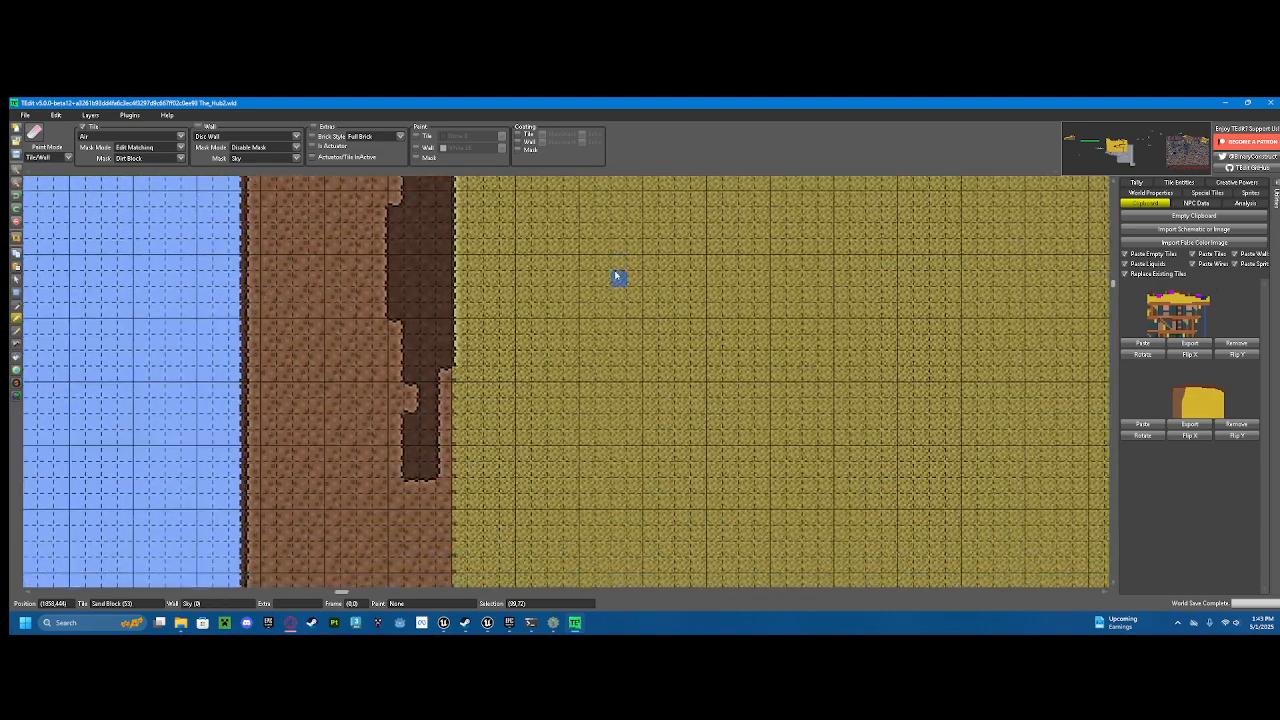
scroll(675, 292, down, 3)
scroll(642, 271, up, 3)
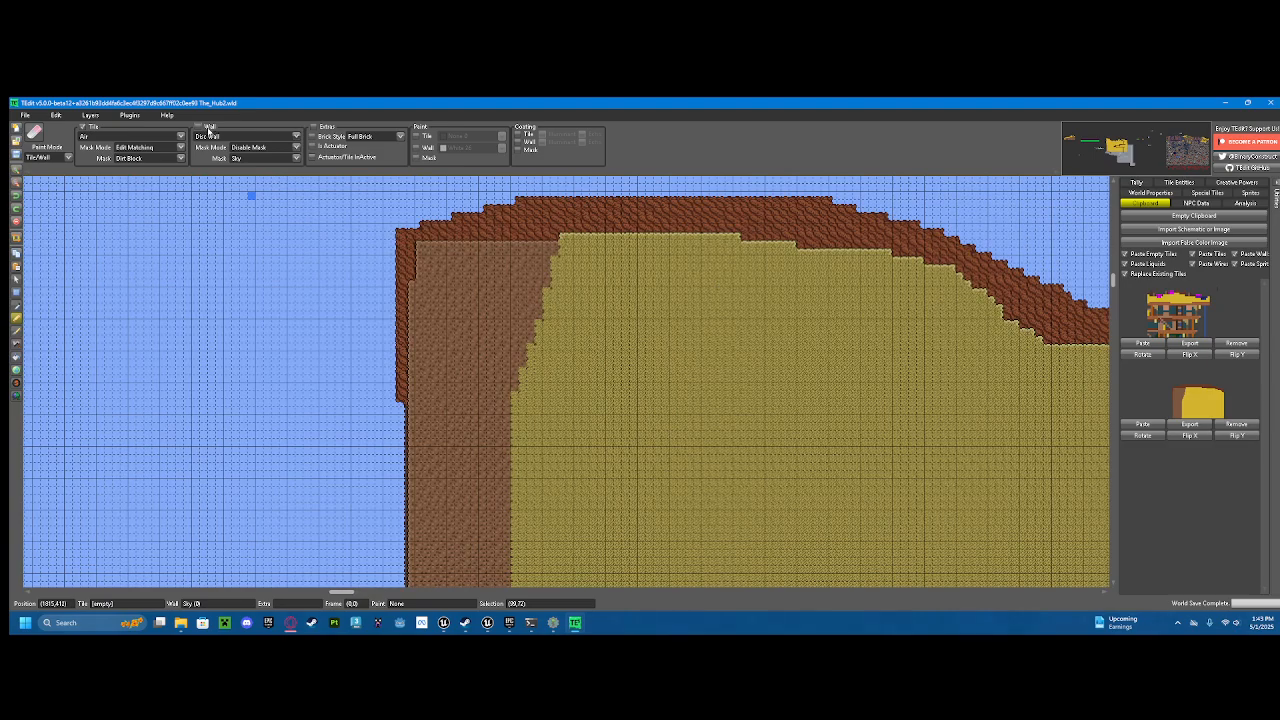
Step: Examine the desert surface eastward to the Lihzahrd Brick temple entrance and its sloping torch-lit corridor
drag(604, 263, 185, 376)
scroll(329, 401, up, 1)
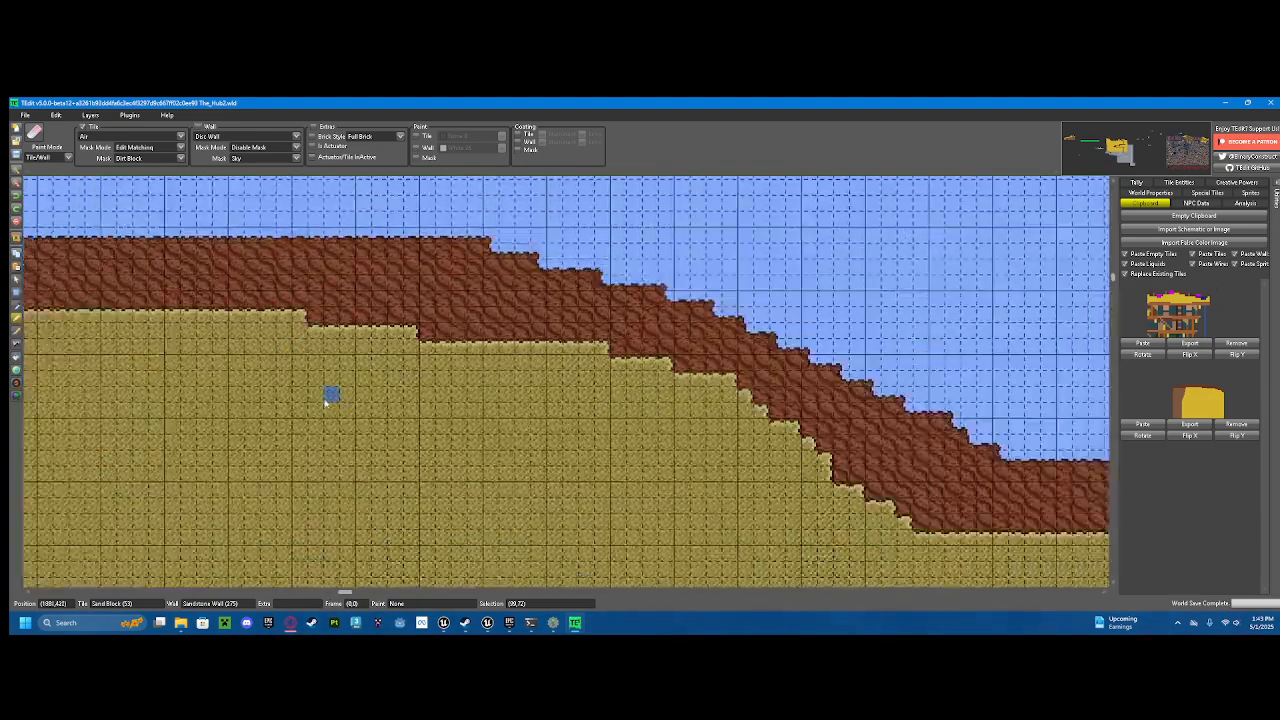
scroll(781, 453, down, 1)
scroll(945, 480, down, 1)
drag(945, 480, 466, 329)
scroll(797, 354, down, 1)
drag(797, 354, 123, 318)
drag(691, 380, 191, 329)
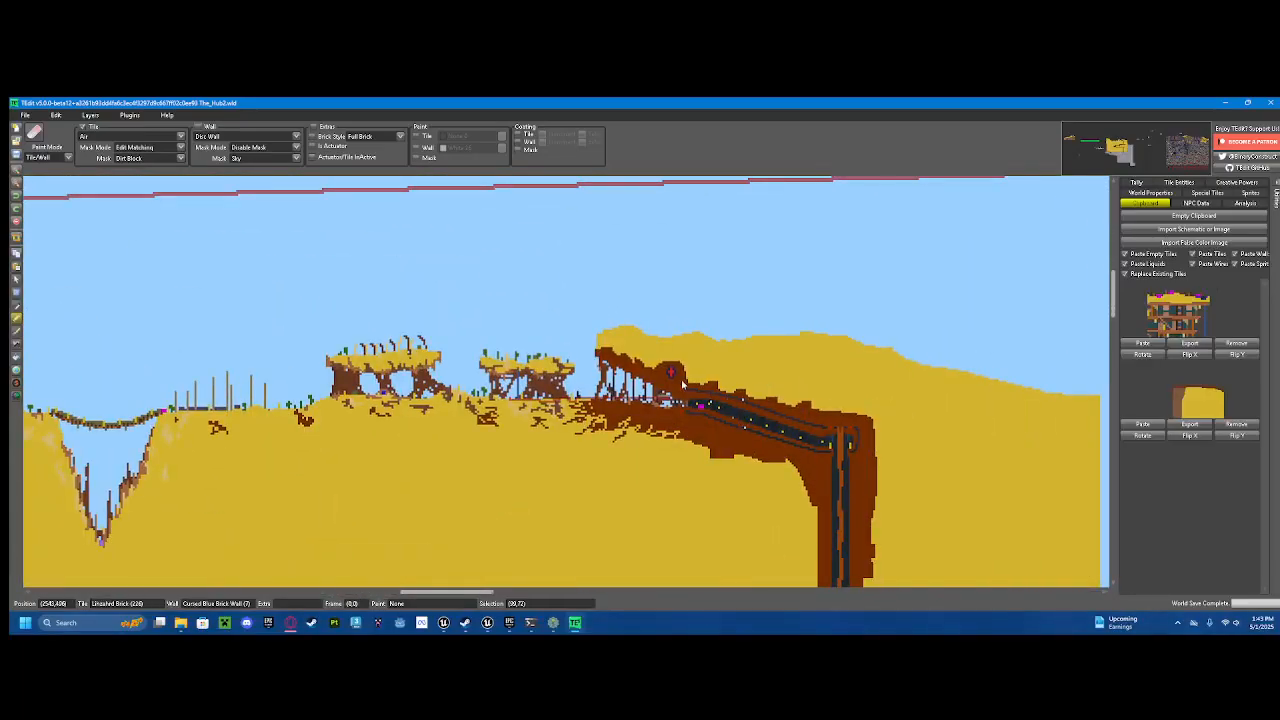
scroll(686, 388, up, 2)
scroll(671, 395, up, 1)
drag(653, 420, 516, 342)
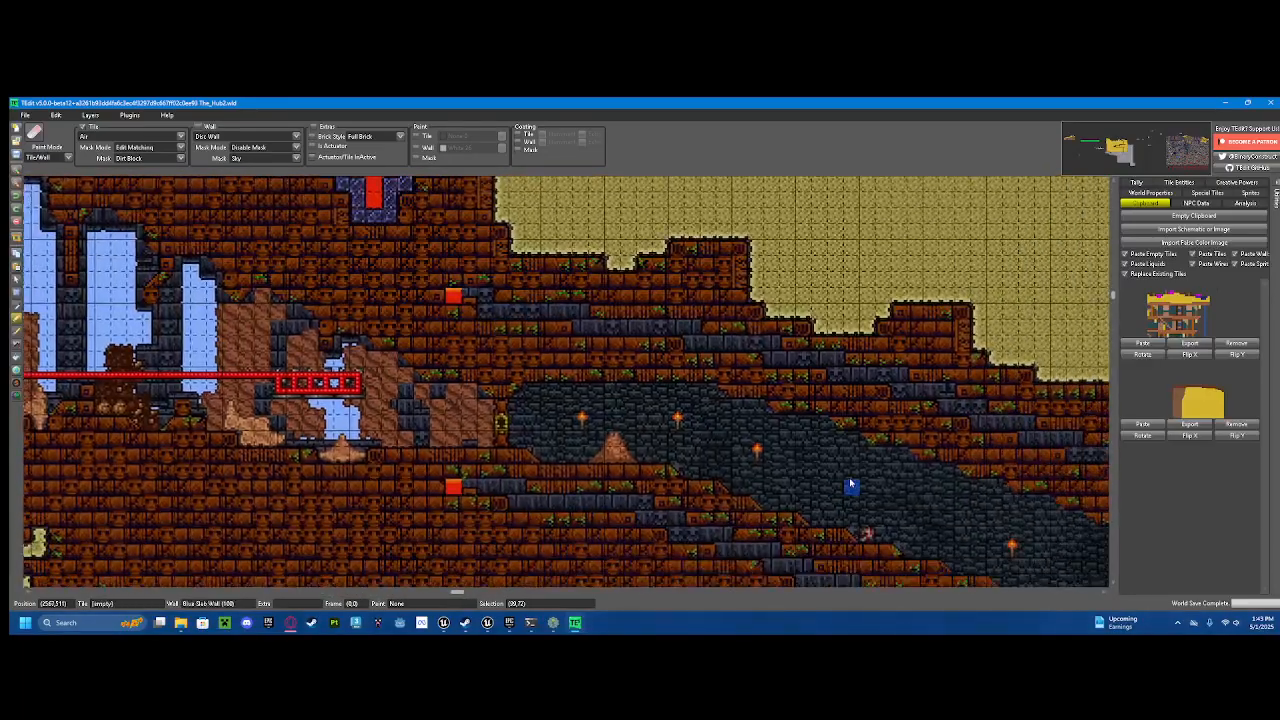
drag(851, 486, 811, 472)
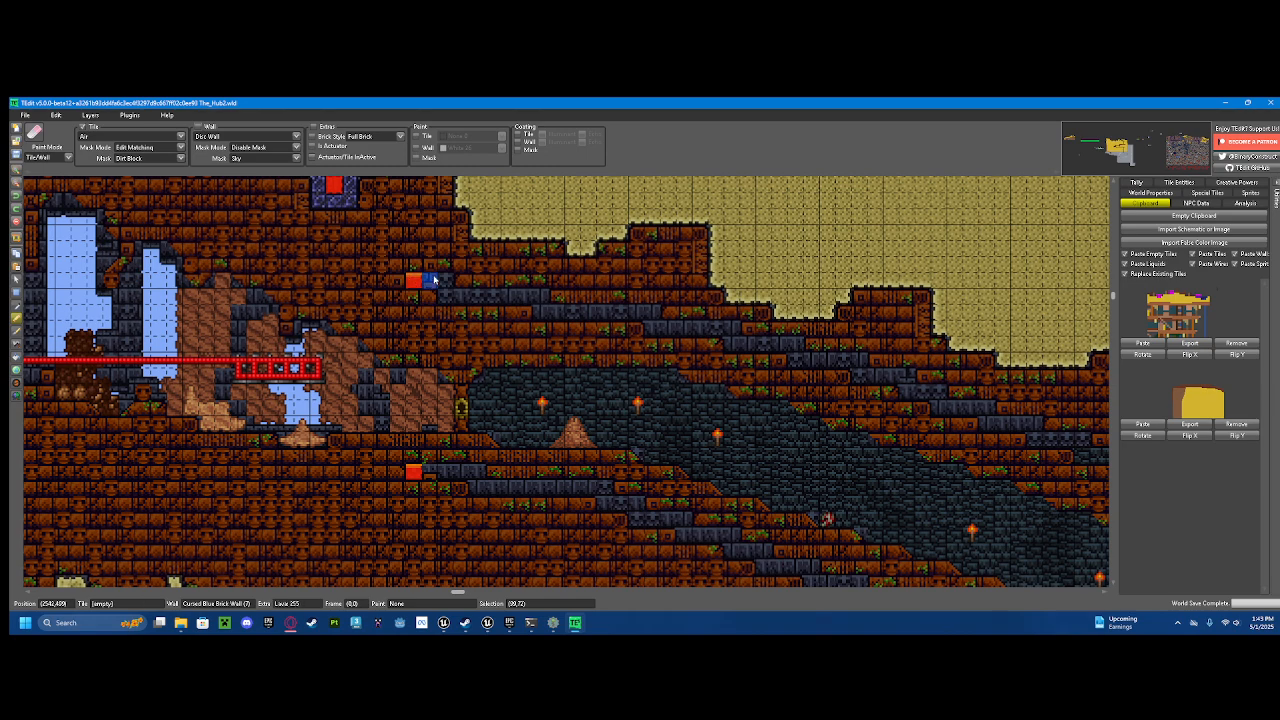
drag(534, 334, 782, 352)
drag(100, 233, 23, 247)
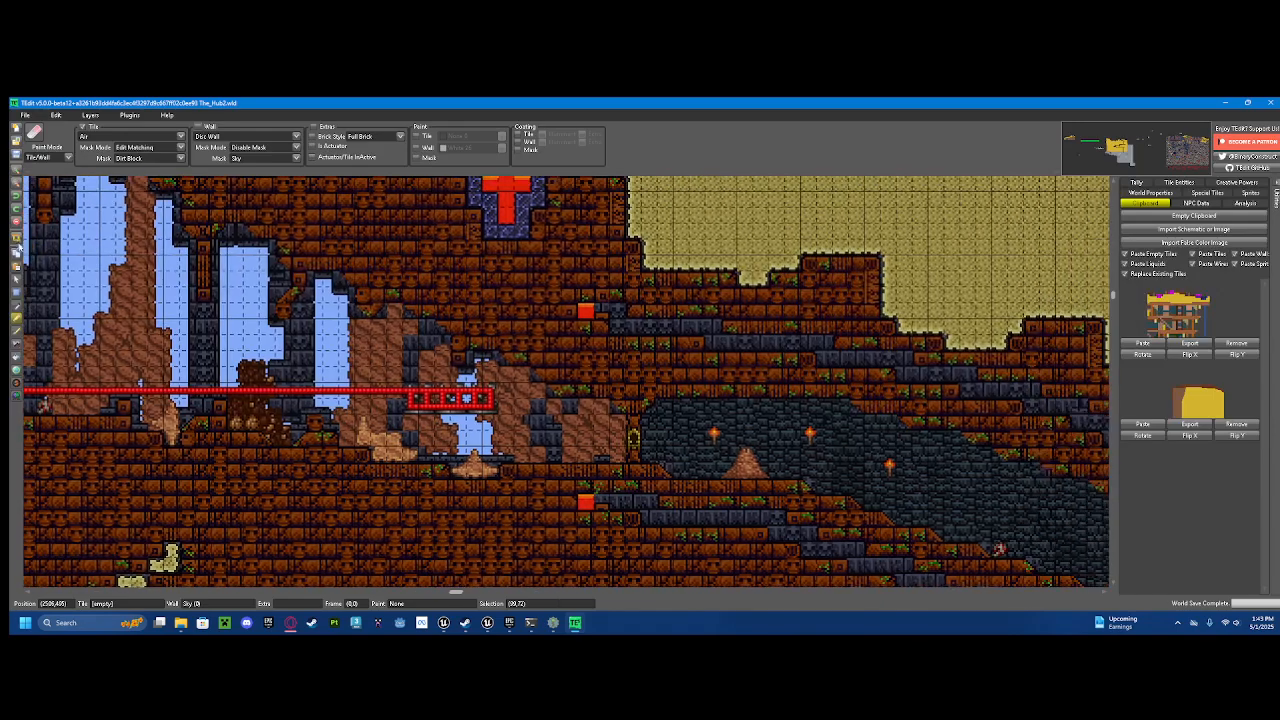
Step: Pick Lihzahrd Brick and Cursed Blue Brick Wall from the temple, and turn on the Half Brick style
click(24, 312)
click(567, 309)
scroll(264, 238, up, 1)
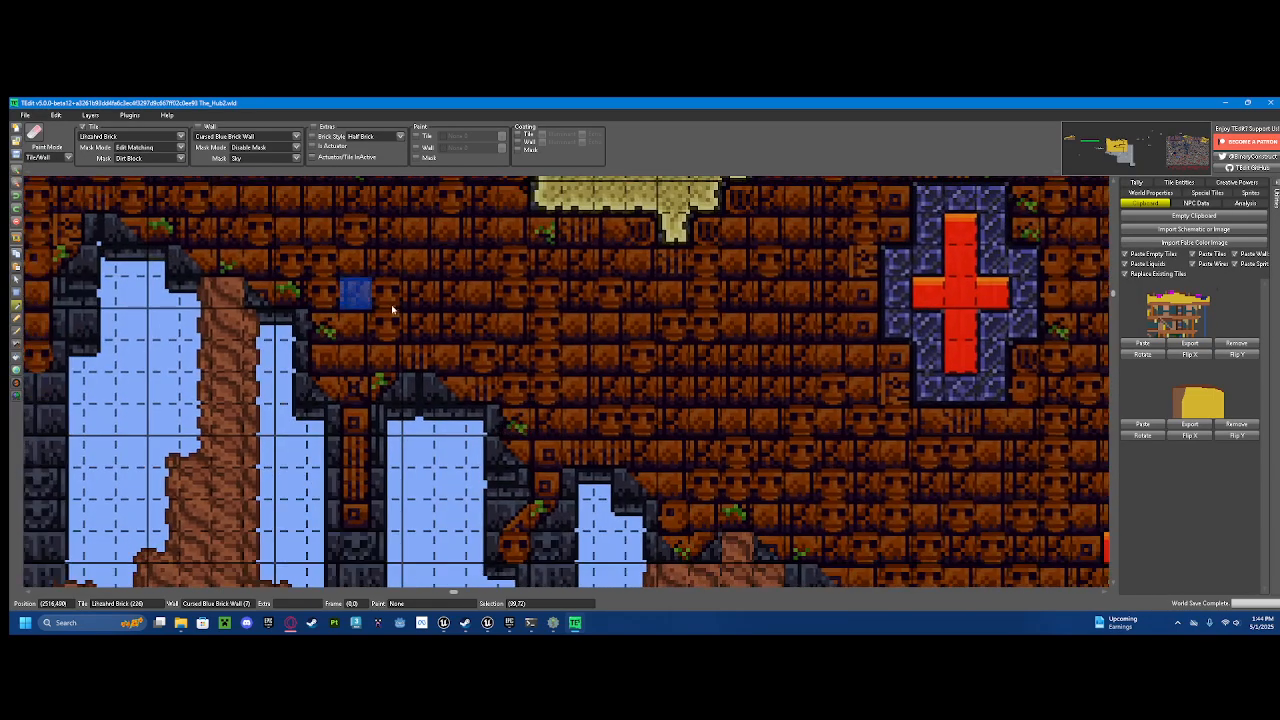
drag(478, 326, 212, 188)
drag(640, 288, 477, 248)
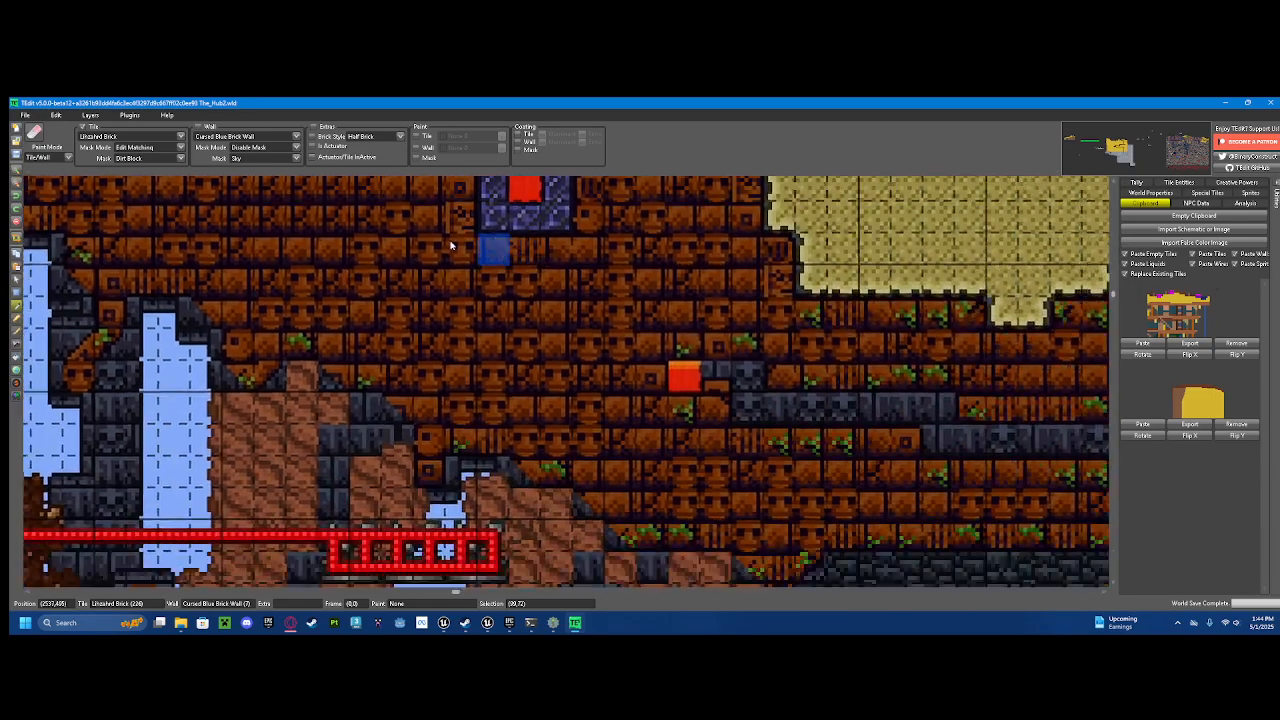
click(314, 129)
drag(304, 314, 565, 484)
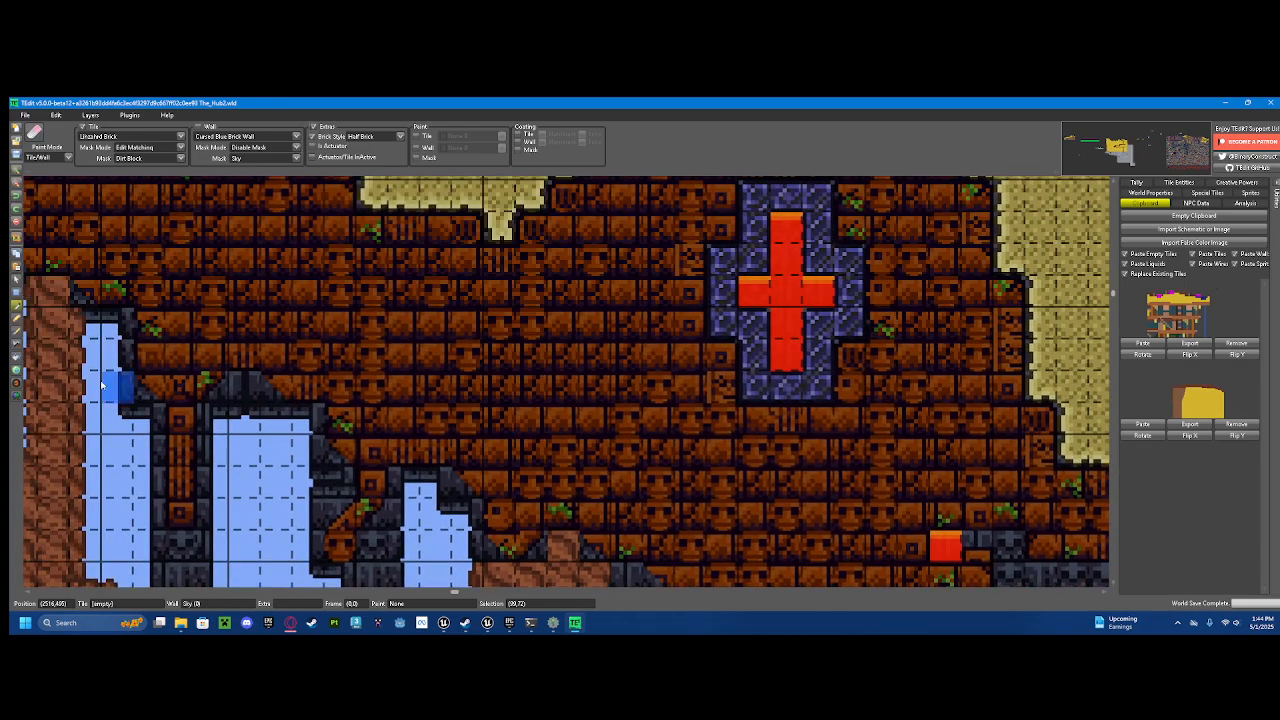
Step: Disable the tile mask and draw a horizontal row of half-height Lihzahrd Brick about 16 tiles long above the sand hollow with the Pencil
click(16, 316)
scroll(495, 507, down, 2)
scroll(480, 240, up, 2)
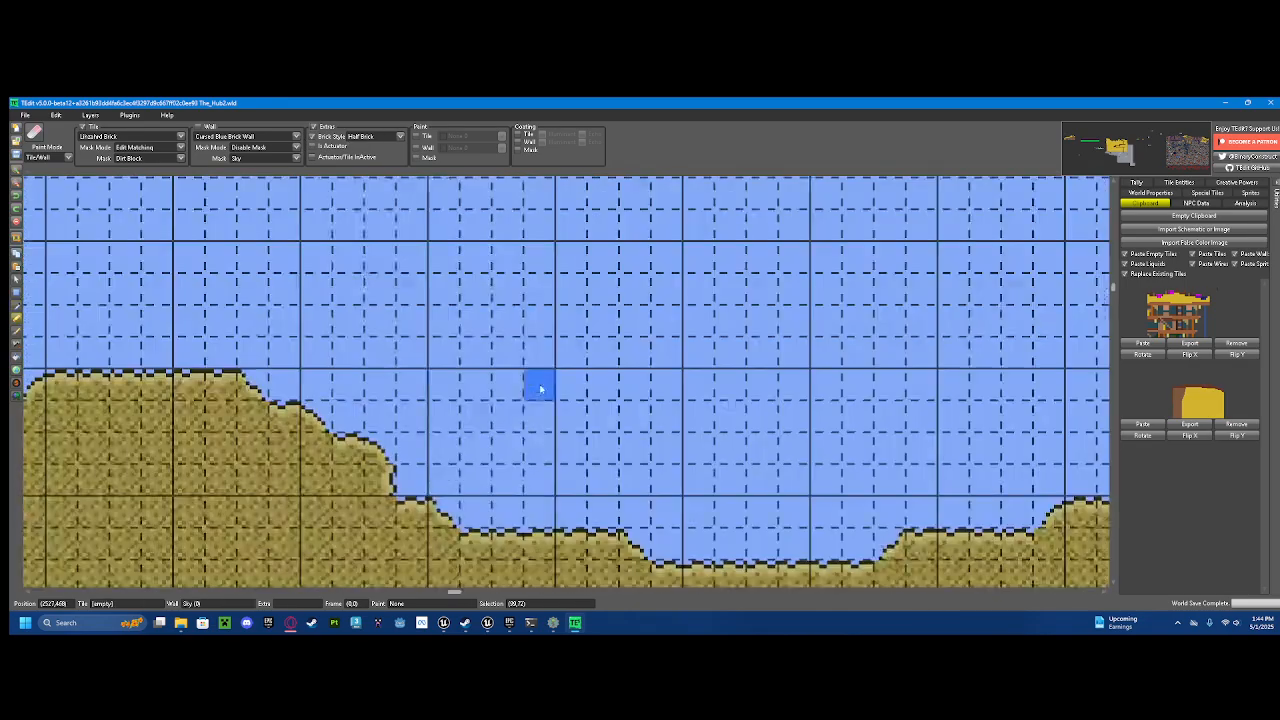
drag(335, 267, 334, 301)
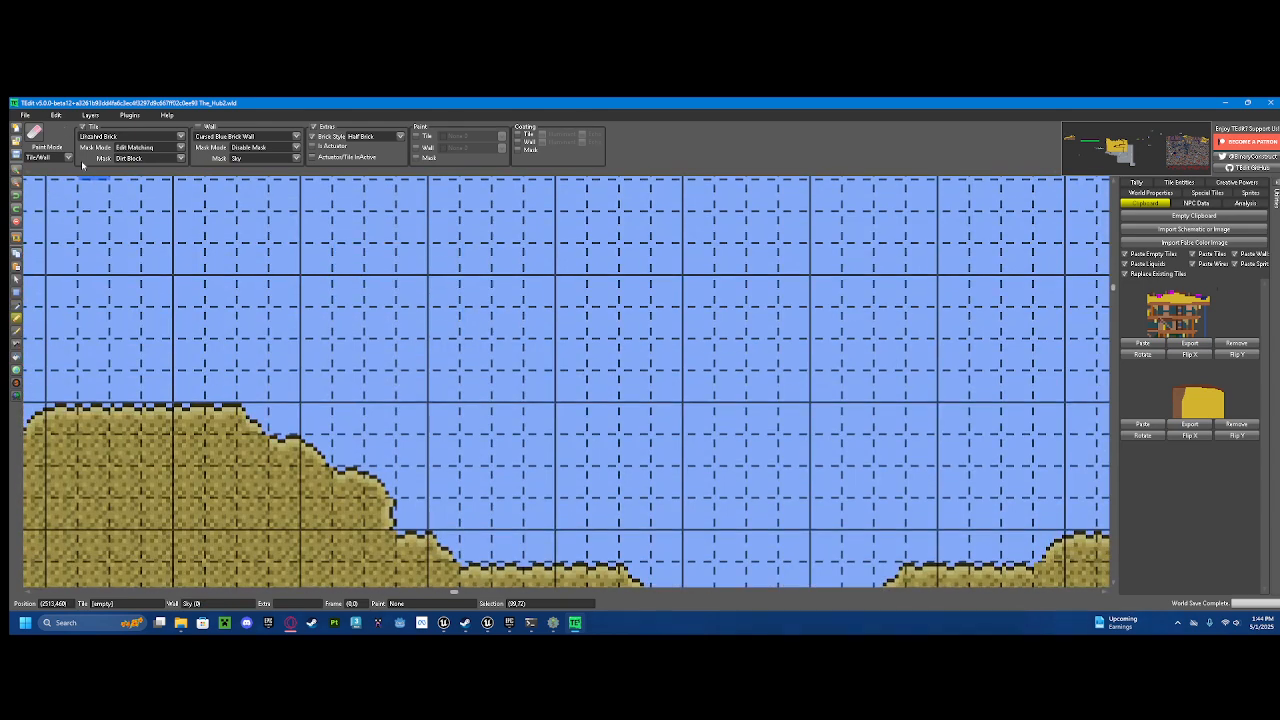
click(178, 147)
click(140, 160)
drag(432, 392, 915, 384)
Step: Draw a second row of half-height Lihzahrd Brick just below the first one, and undo it
mouse_move(434, 426)
mouse_down()
mouse_move(890, 424)
mouse_move(996, 398)
mouse_up()
drag(908, 418, 704, 342)
key(ctrl+z)
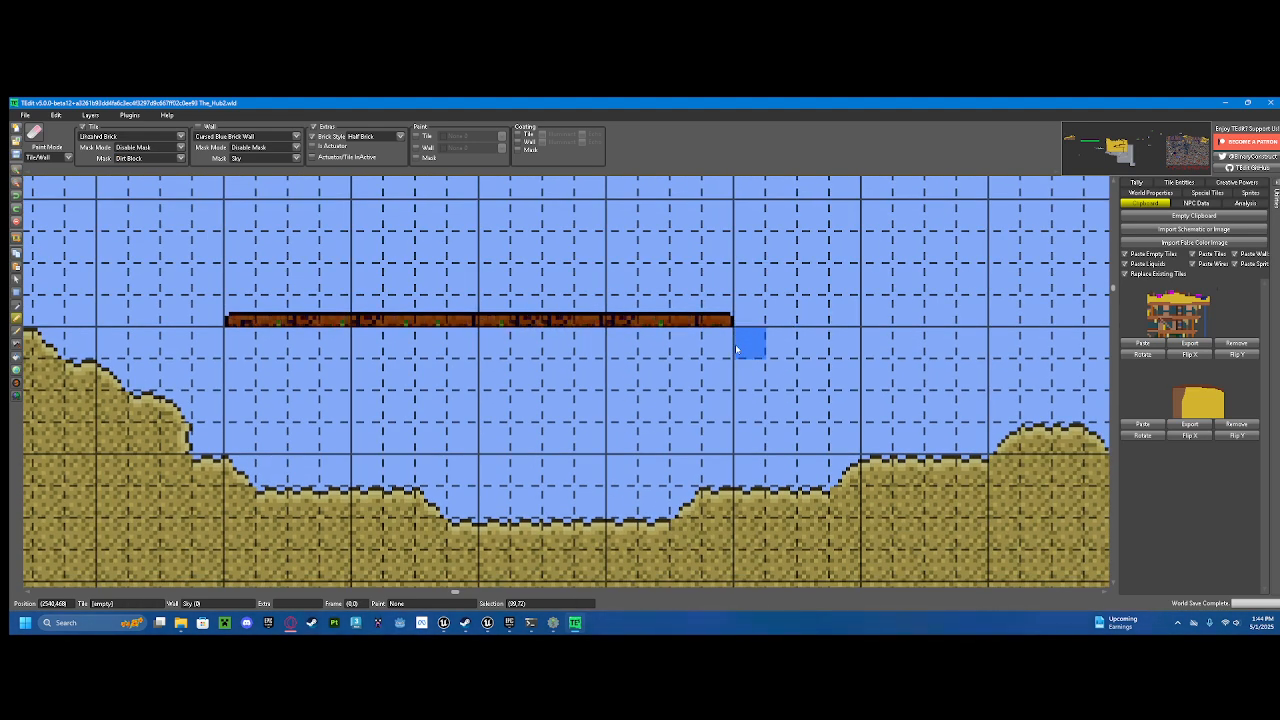
Step: Undo the remaining rows of half-height Lihzahrd Brick above the sand hollow
drag(432, 345, 525, 249)
key(ctrl+z)
key(ctrl+z)
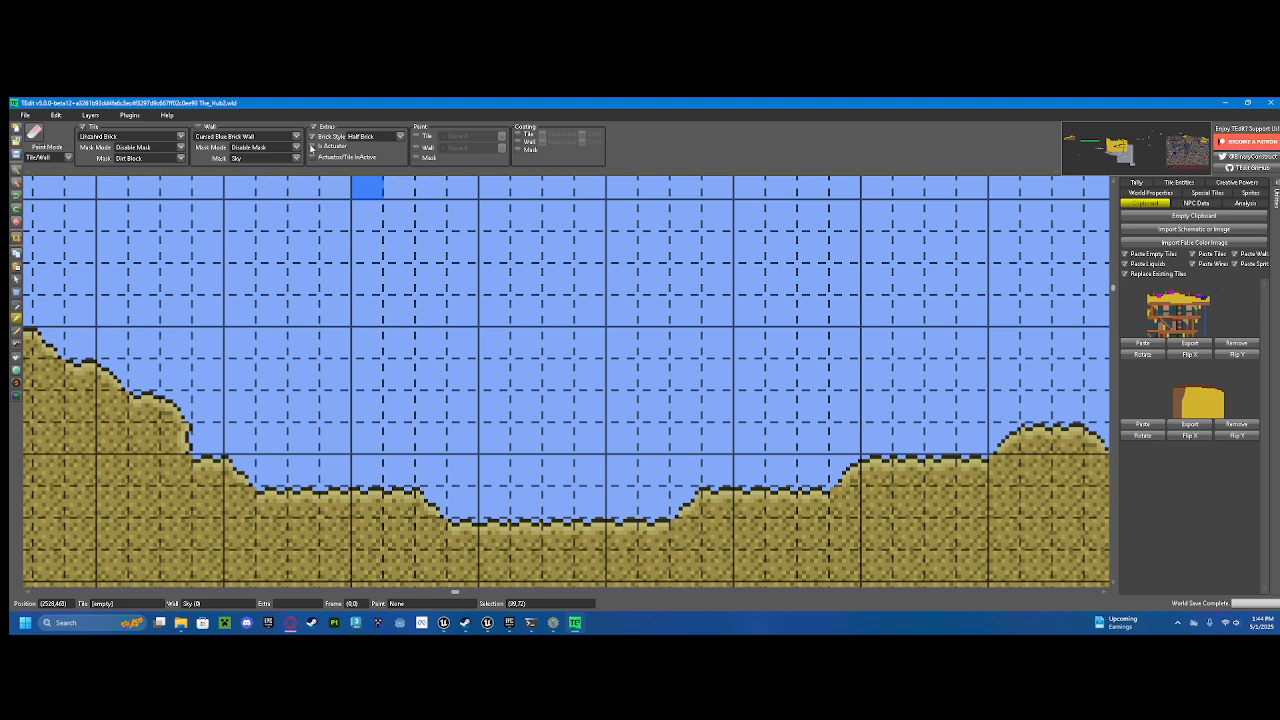
Step: Turn on Is Actuator, draw three rows of half-height Lihzahrd Brick with actuators above the sand hollow, and undo them
key(ctrl+y)
key(ctrl+y)
key(ctrl+y)
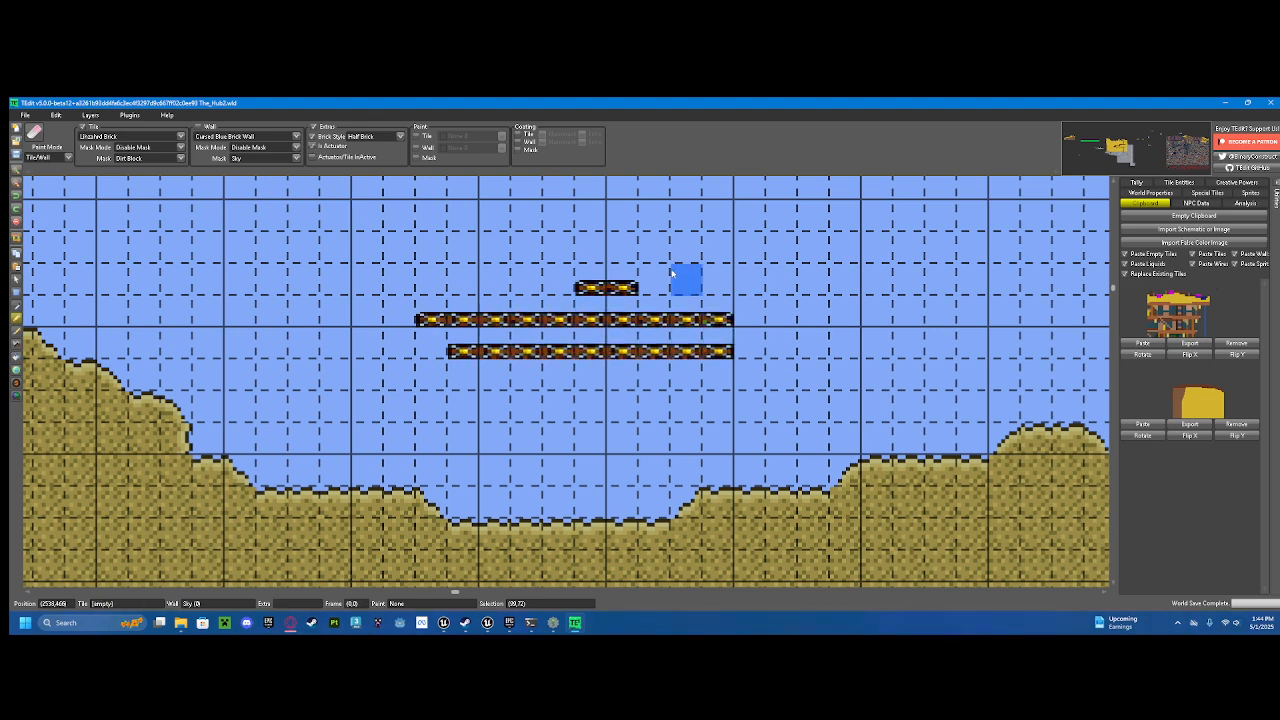
key(ctrl+z)
key(ctrl+z)
key(ctrl+z)
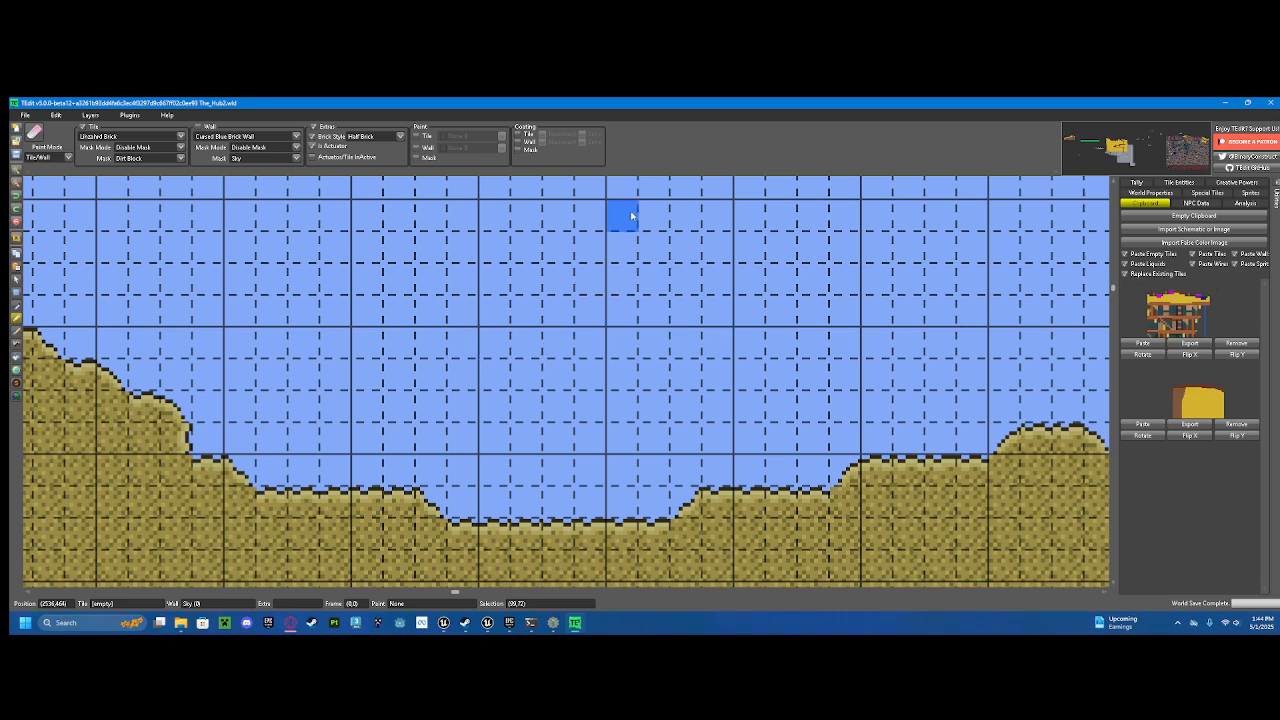
Step: Replace Is Actuator with Actuator/Tile InActive, draw three rows of inactive Lihzahrd Brick above the hollow, and undo them
click(312, 148)
mouse_move(592, 374)
mouse_down()
mouse_move(560, 368)
mouse_move(640, 344)
mouse_move(670, 372)
mouse_move(336, 370)
mouse_up()
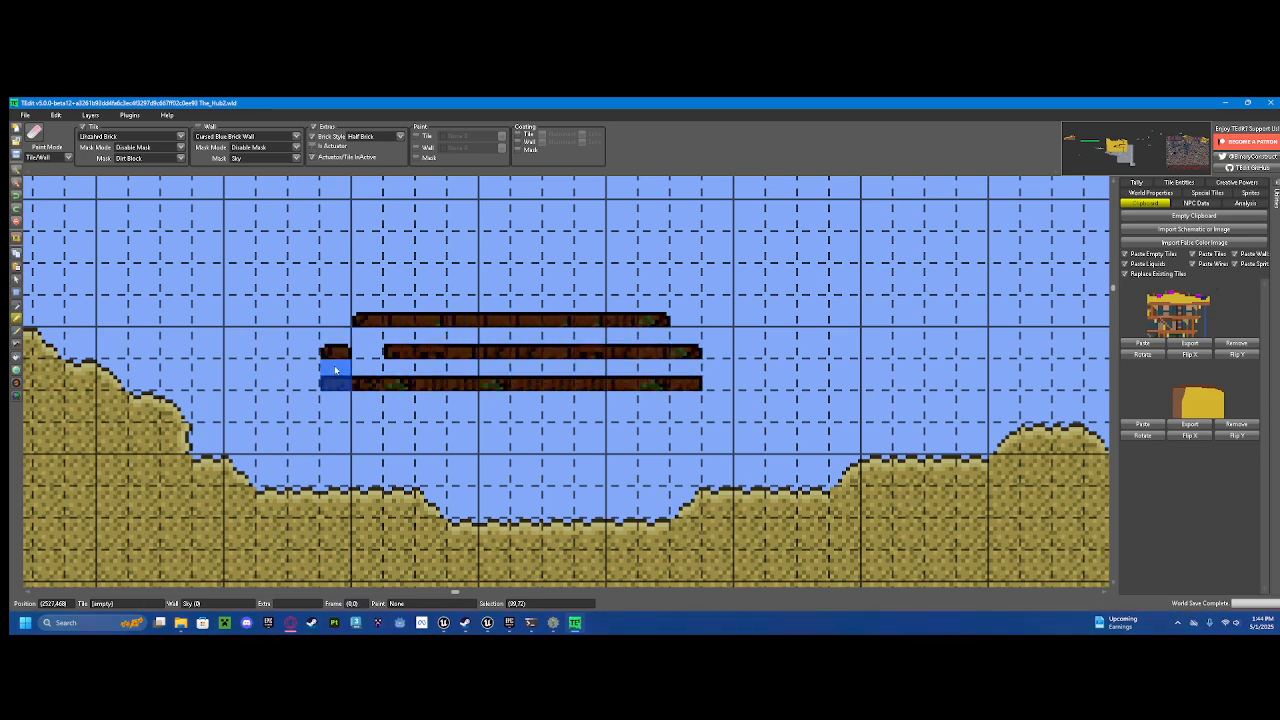
key(ctrl+z)
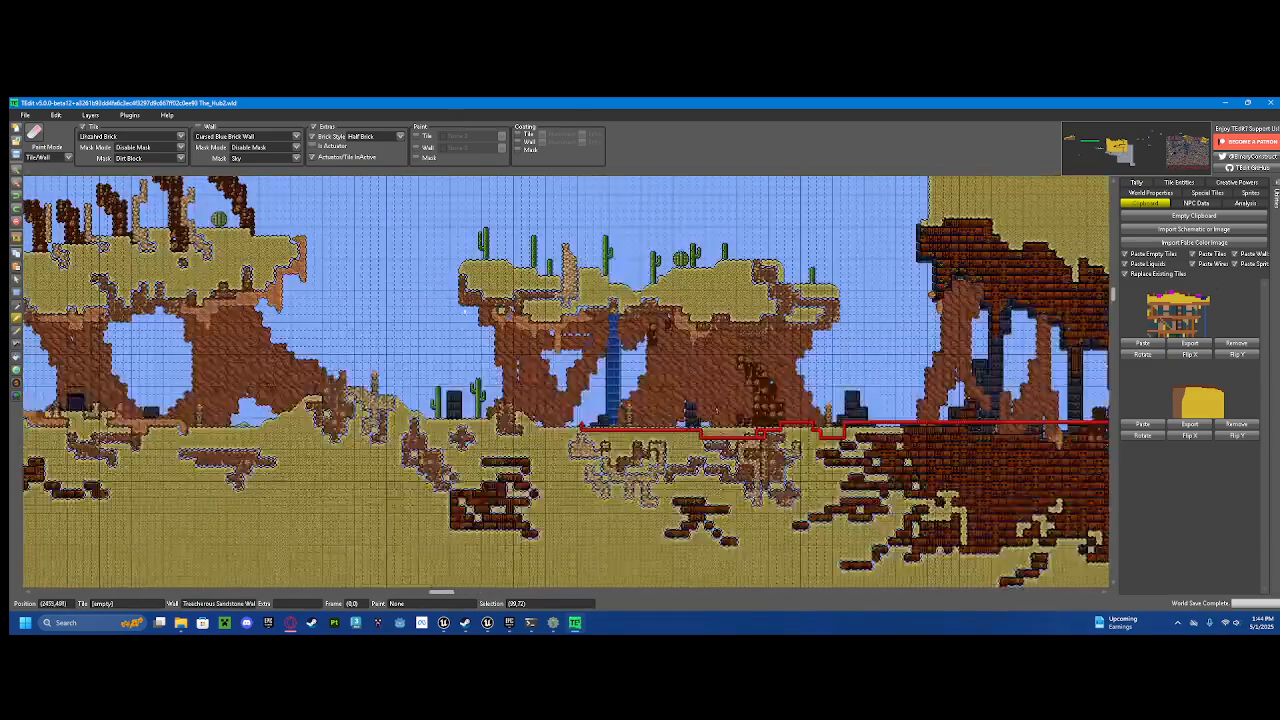
Step: Pick Sand Block from the ground near the desert palm trees, and turn on Actuator/Tile InActive
drag(465, 311, 1040, 356)
drag(436, 488, 720, 372)
scroll(476, 363, up, 1)
drag(323, 377, 635, 335)
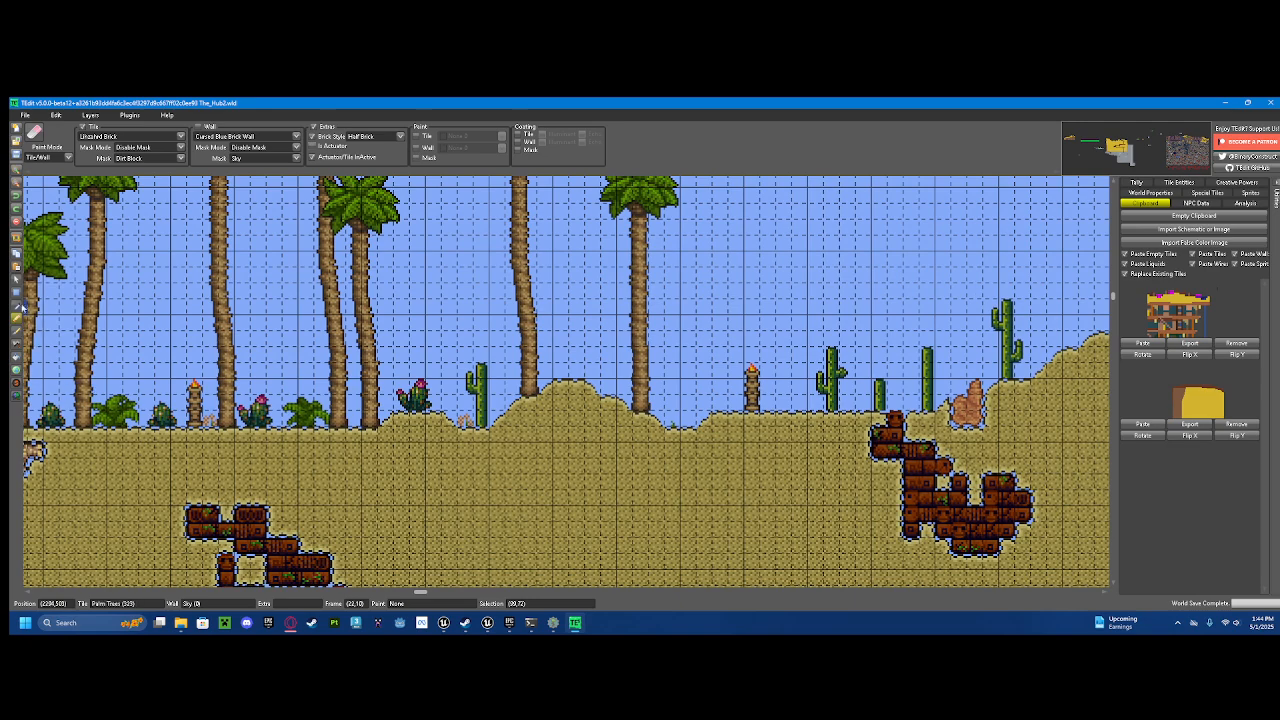
click(623, 514)
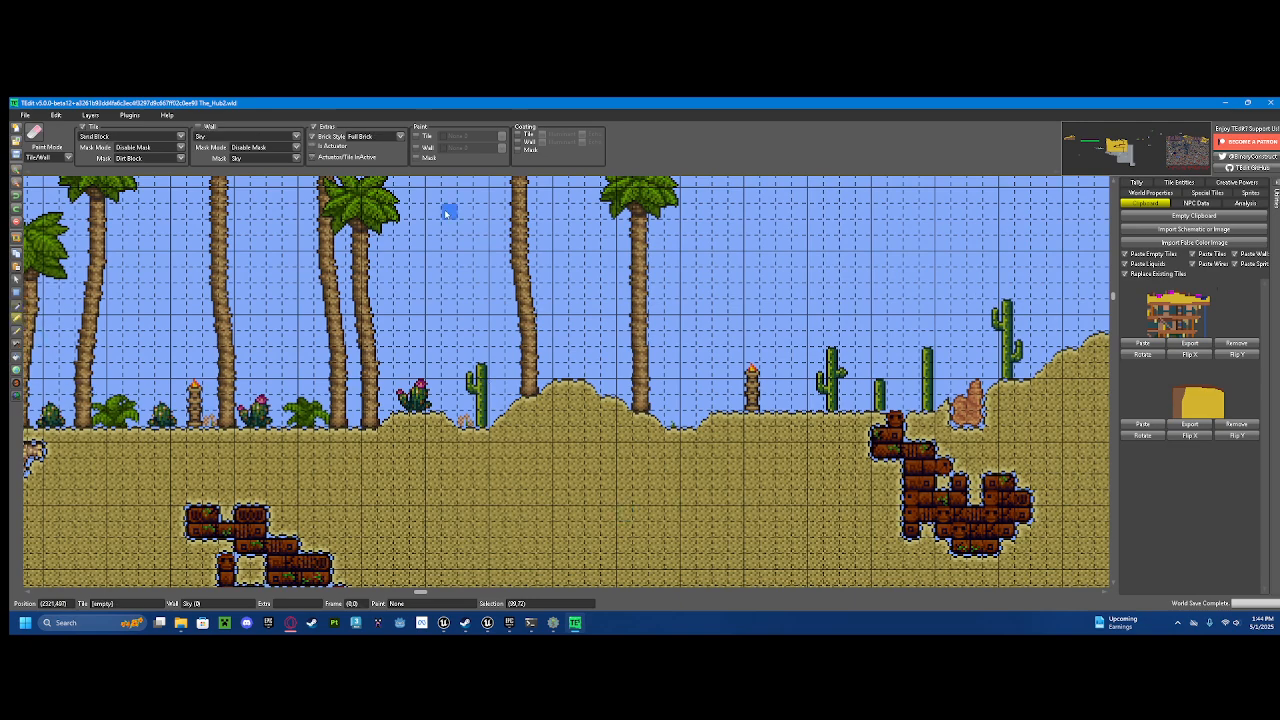
click(315, 161)
Step: Draw a column of inactive Sand Block about 4 tiles wide and 10 tiles tall beside the palm tree, and undo it
drag(782, 434, 720, 440)
mouse_move(644, 377)
mouse_down()
mouse_move(628, 381)
mouse_move(636, 363)
mouse_move(653, 424)
mouse_move(623, 294)
mouse_move(644, 278)
mouse_up()
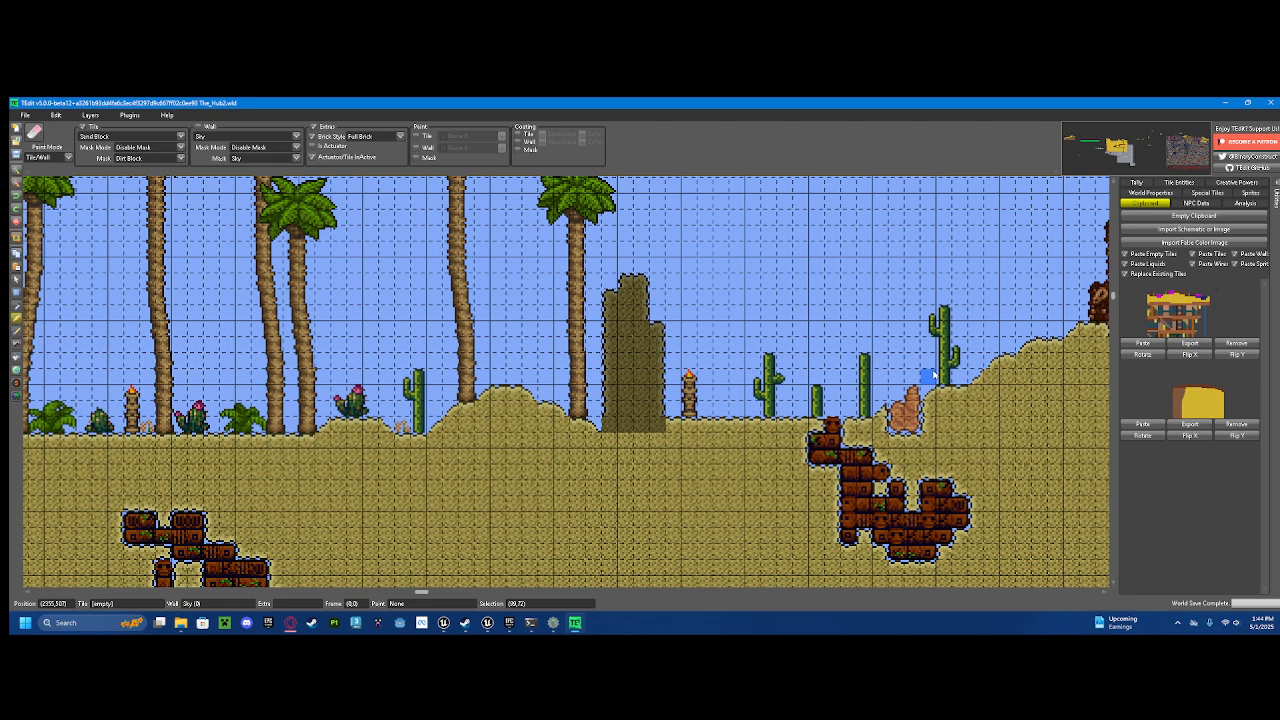
key(ctrl+z)
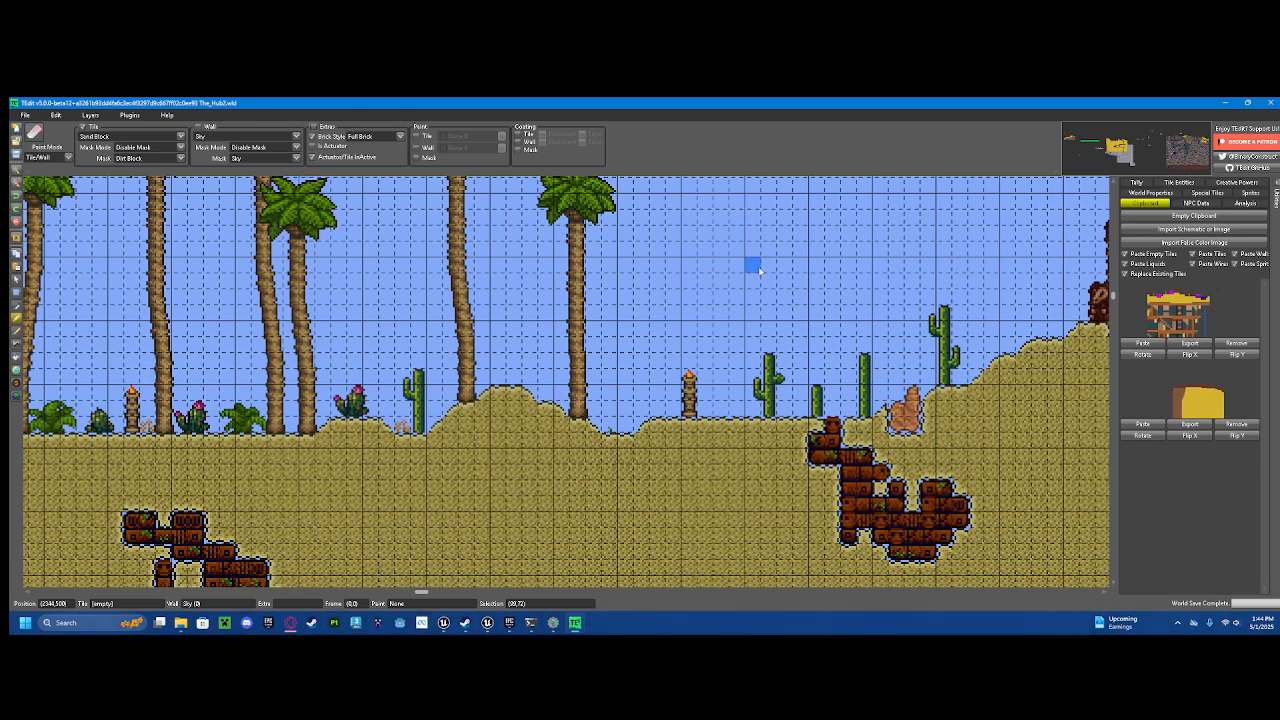
Step: Turn on paint for both tiles and walls near the wooden bridge, and look through the tile paint colours
drag(754, 266, 780, 308)
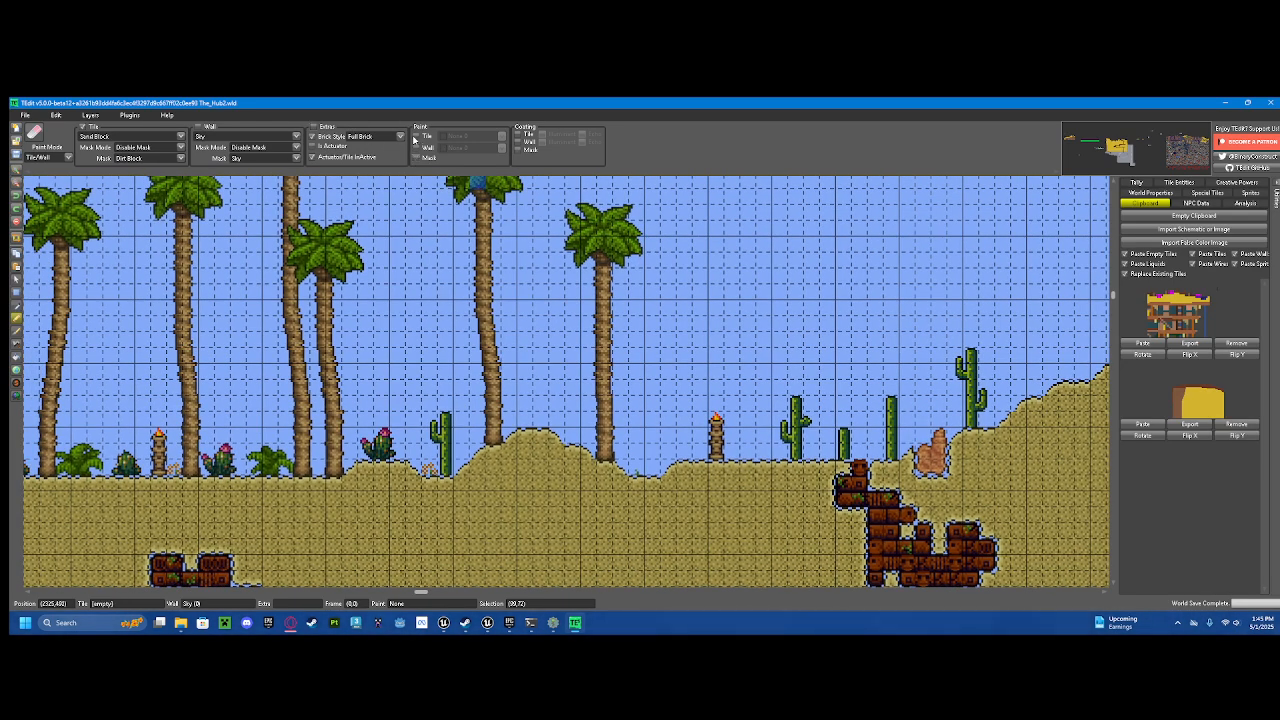
drag(186, 348, 740, 360)
drag(220, 360, 746, 223)
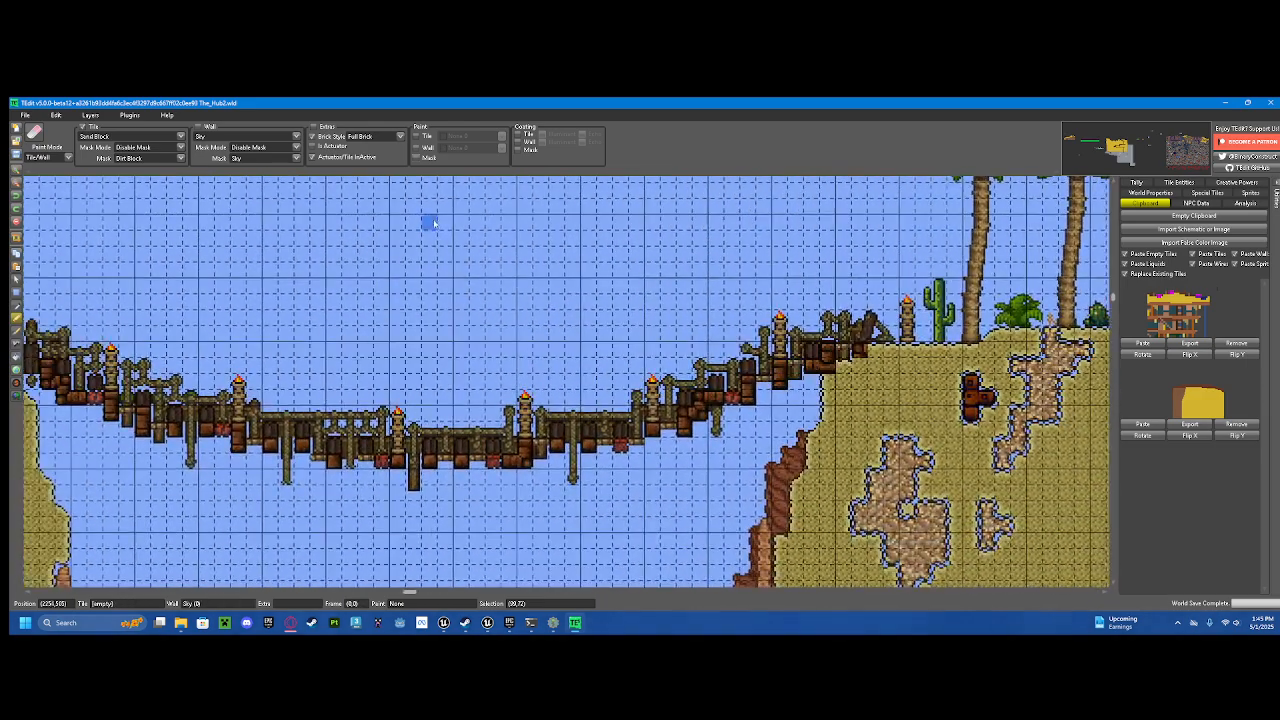
drag(470, 450, 598, 438)
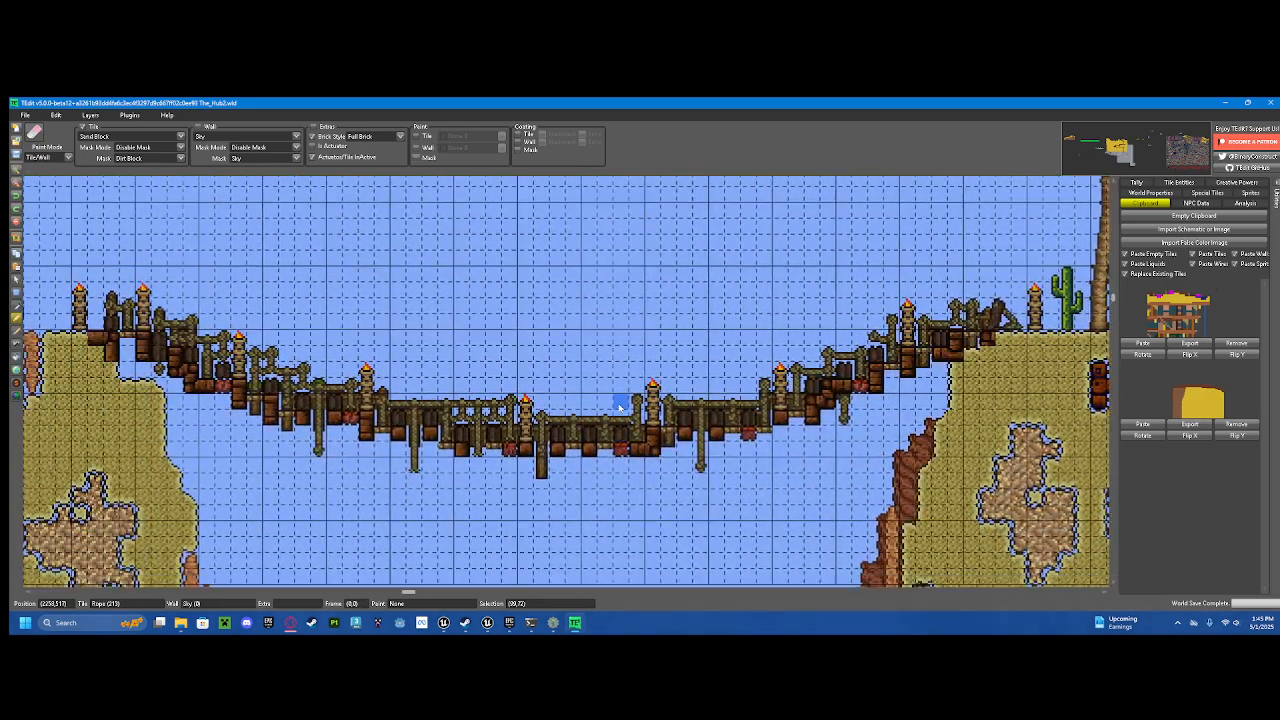
click(416, 136)
click(416, 147)
click(466, 135)
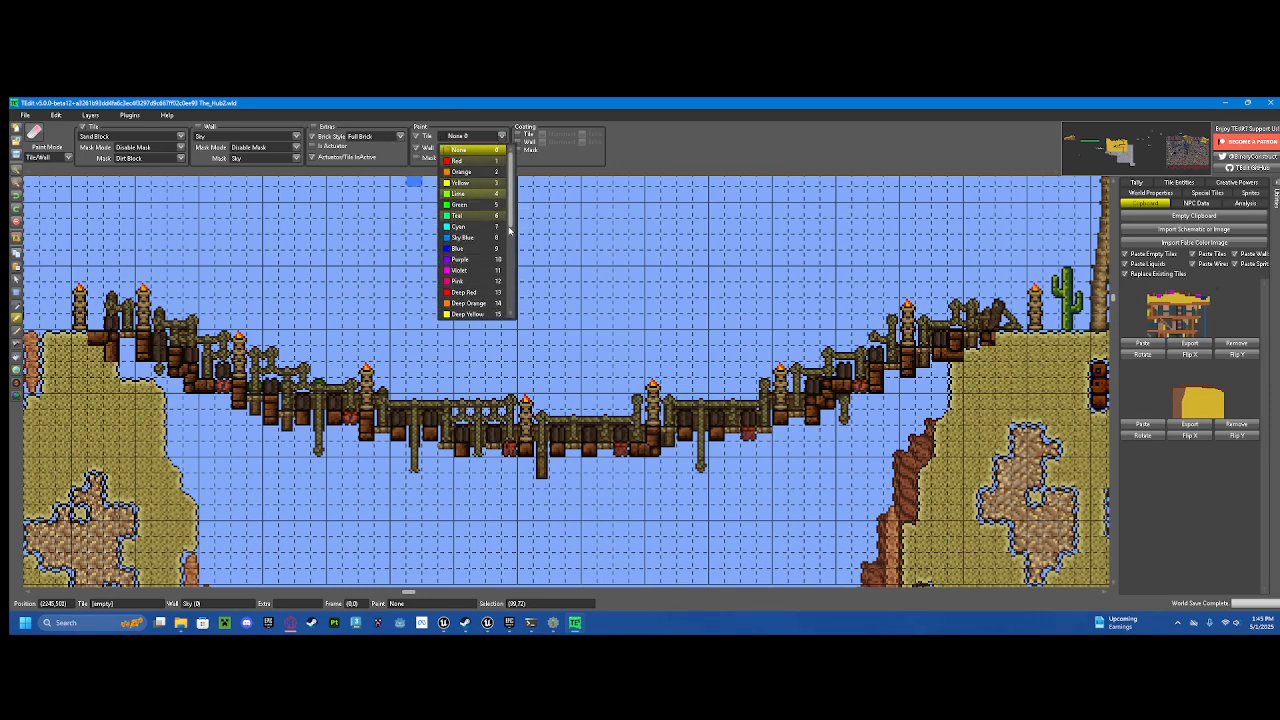
click(472, 138)
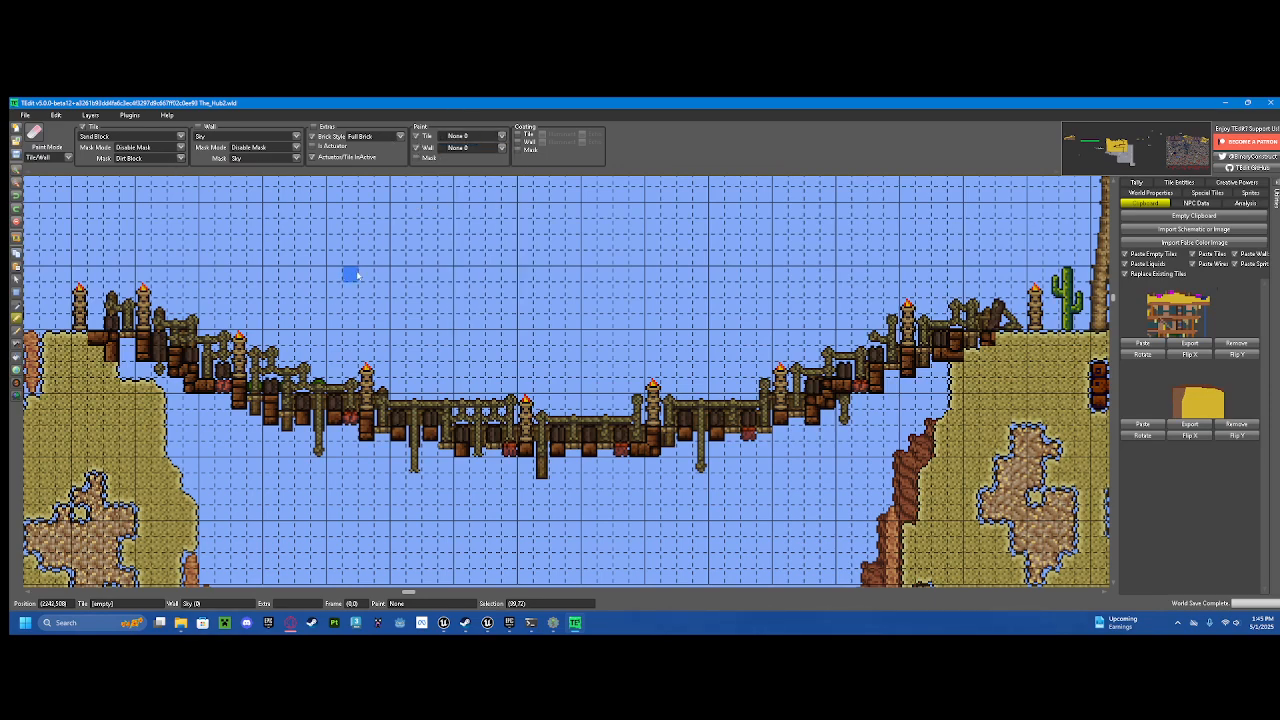
Step: Draw a patch of Sand Block about 6 tiles wide with tile paint None above the bridge's west end, and undo it
drag(353, 276, 798, 354)
mouse_move(525, 273)
mouse_down()
mouse_move(572, 319)
mouse_move(555, 288)
mouse_up()
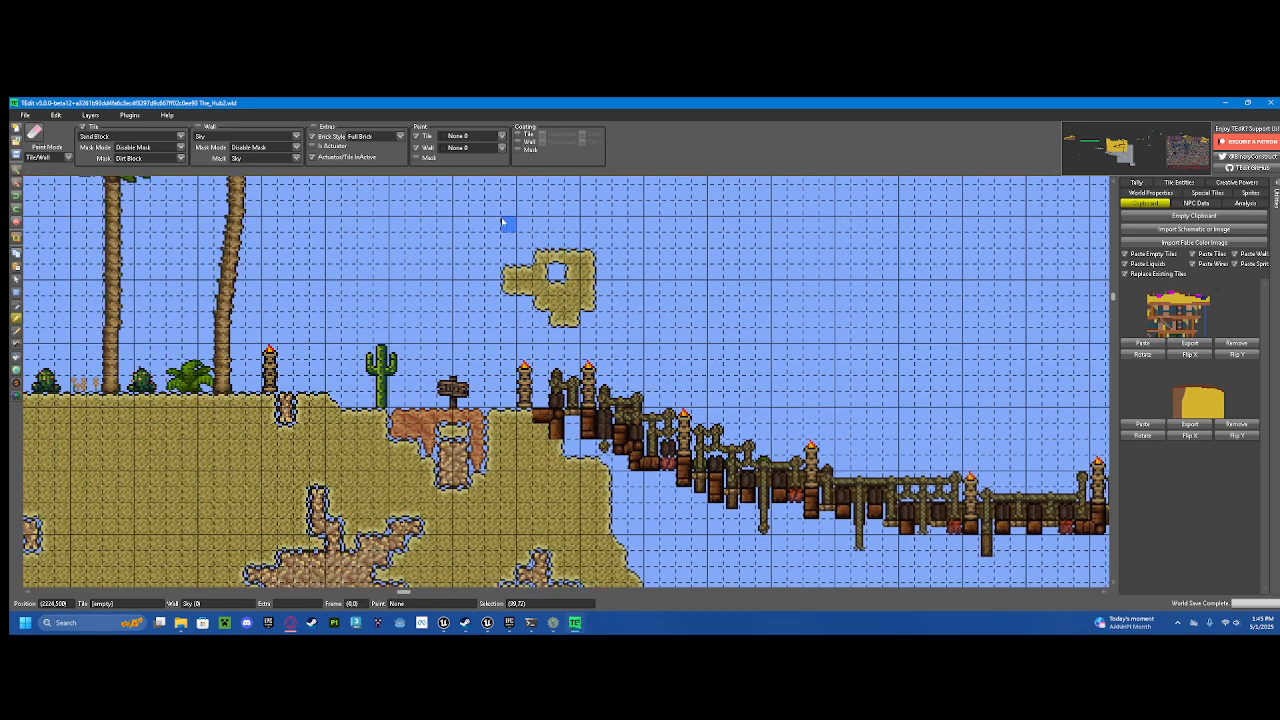
key(ctrl+z)
Step: Set the tile paint to Purple, draw a test stroke of Sand Block in the sky above the bridge, and undo it
click(486, 138)
click(457, 270)
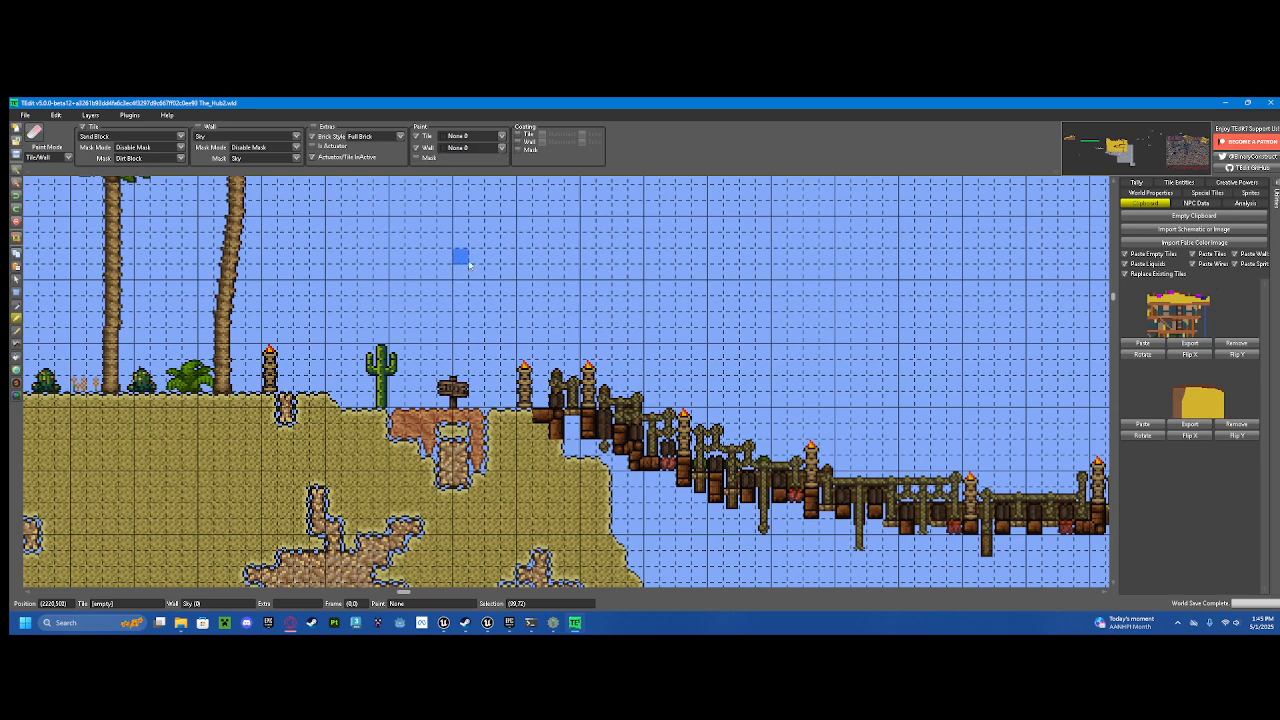
click(470, 135)
click(455, 260)
drag(589, 322, 516, 325)
mouse_move(647, 297)
mouse_down()
mouse_move(631, 297)
mouse_move(649, 282)
mouse_move(695, 301)
mouse_up()
key(ctrl+z)
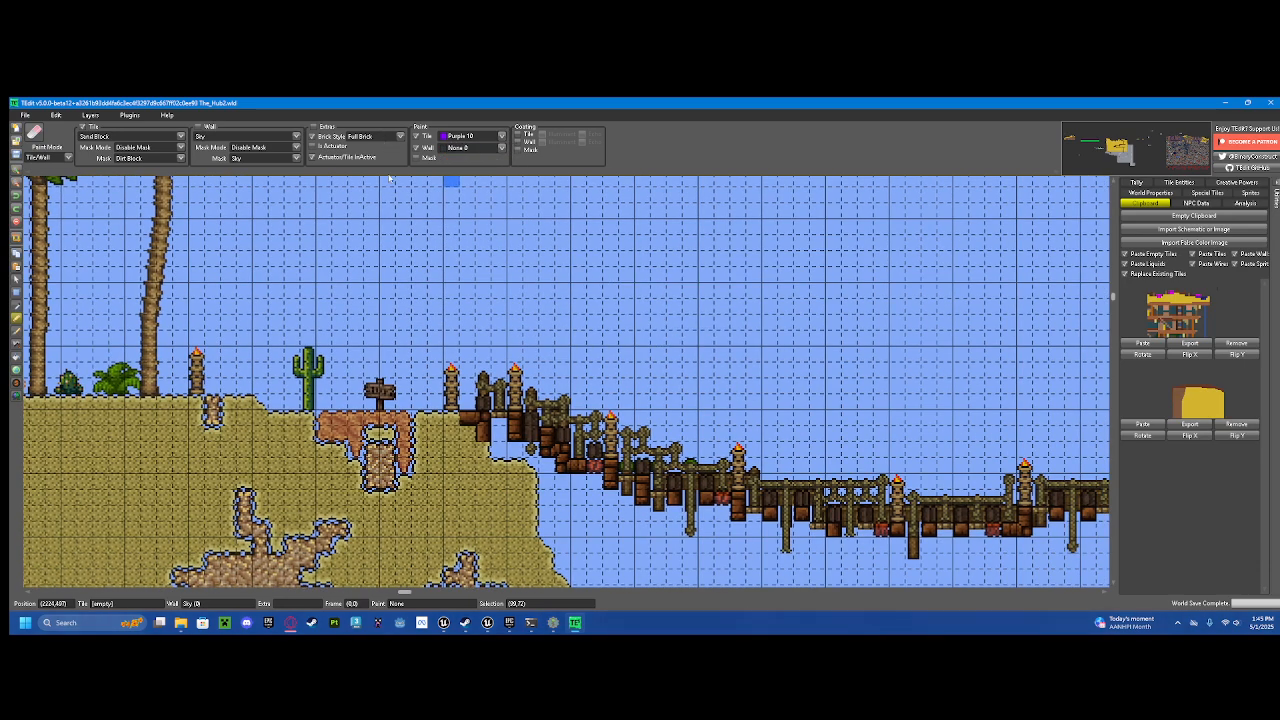
Step: Set the wall paint to Deep Lime
click(453, 148)
scroll(470, 240, down, 2)
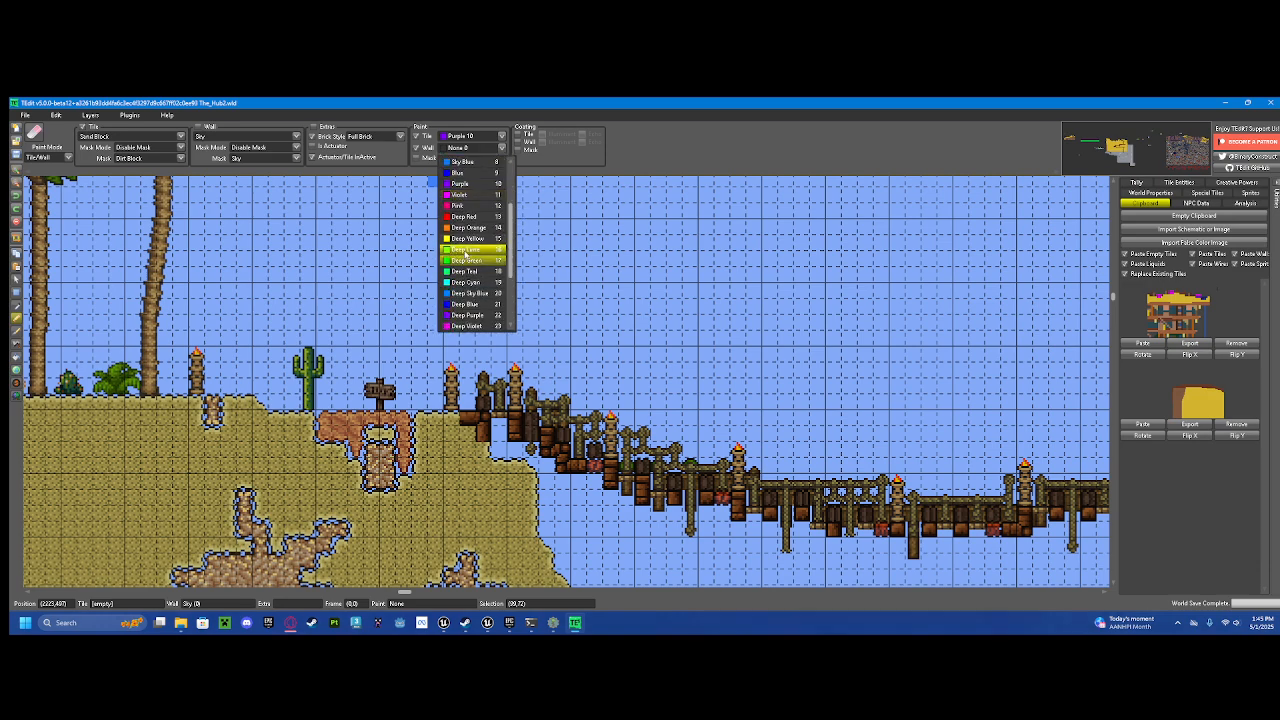
click(468, 251)
drag(660, 284, 582, 277)
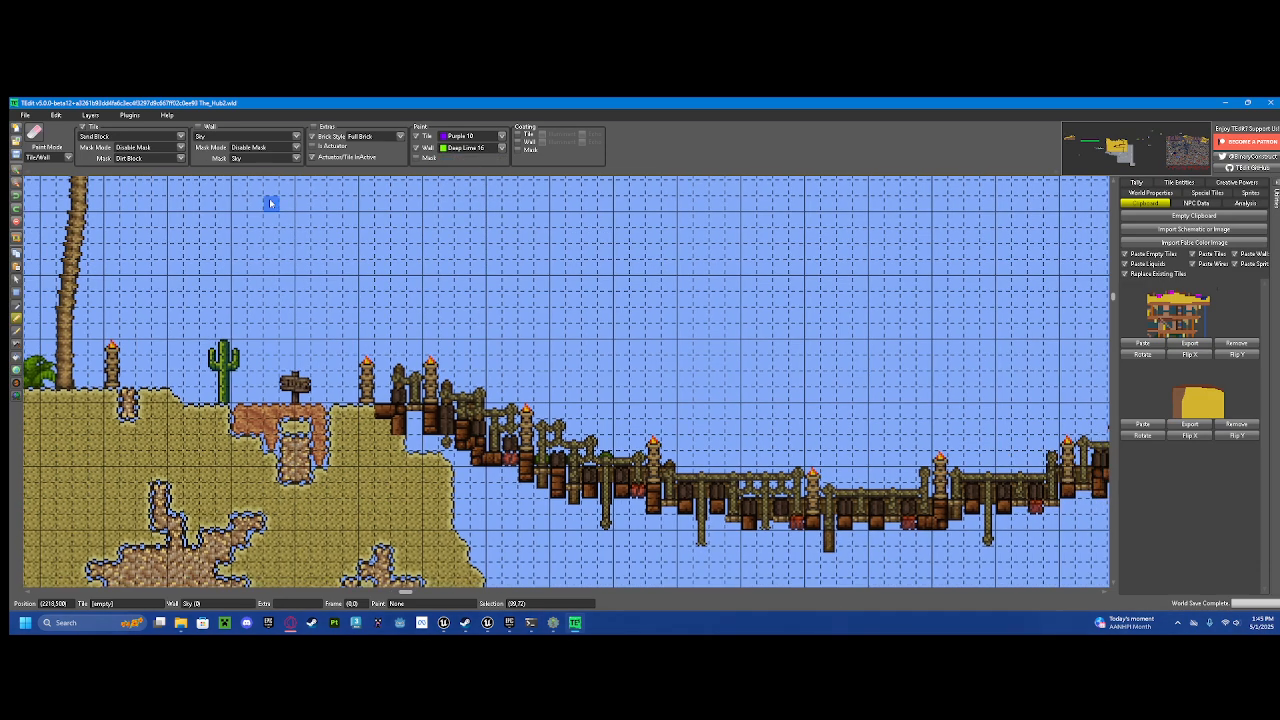
Step: Set the wall to Sky and draw a ring of purple Sand Block about 7 tiles wide above the wooden sign
click(272, 137)
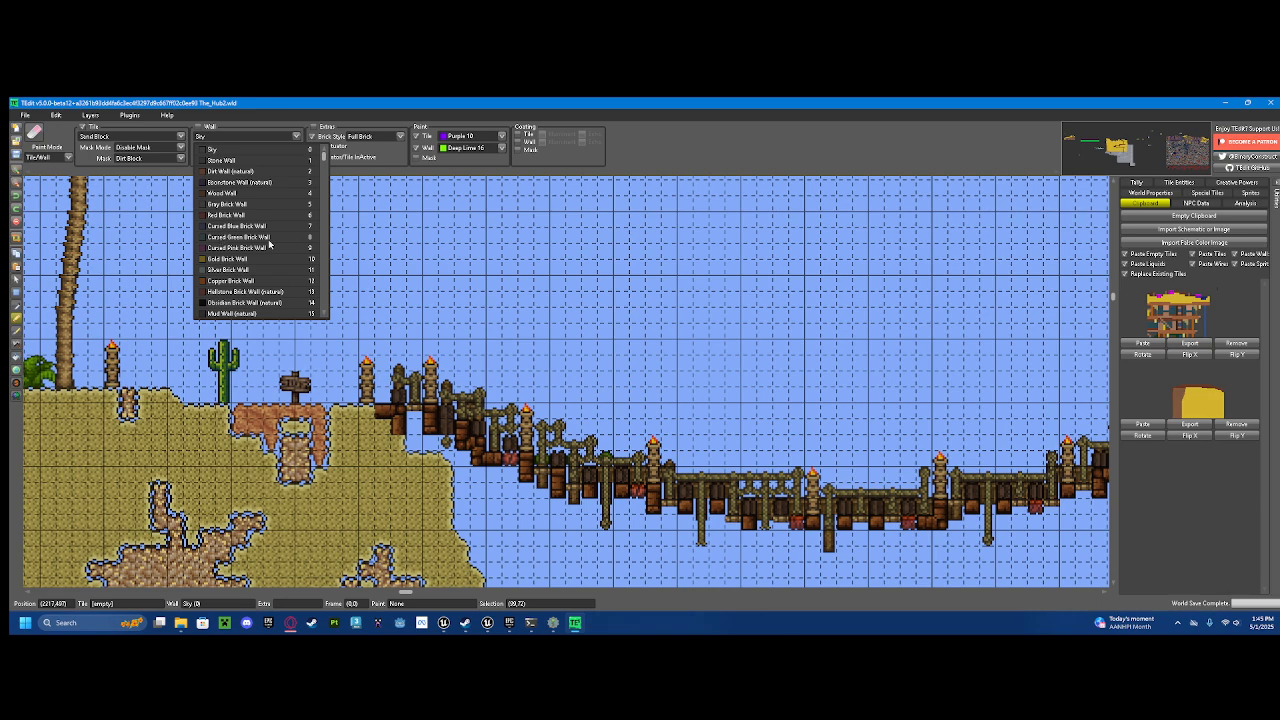
drag(240, 235, 224, 235)
drag(302, 256, 403, 334)
key(ctrl+z)
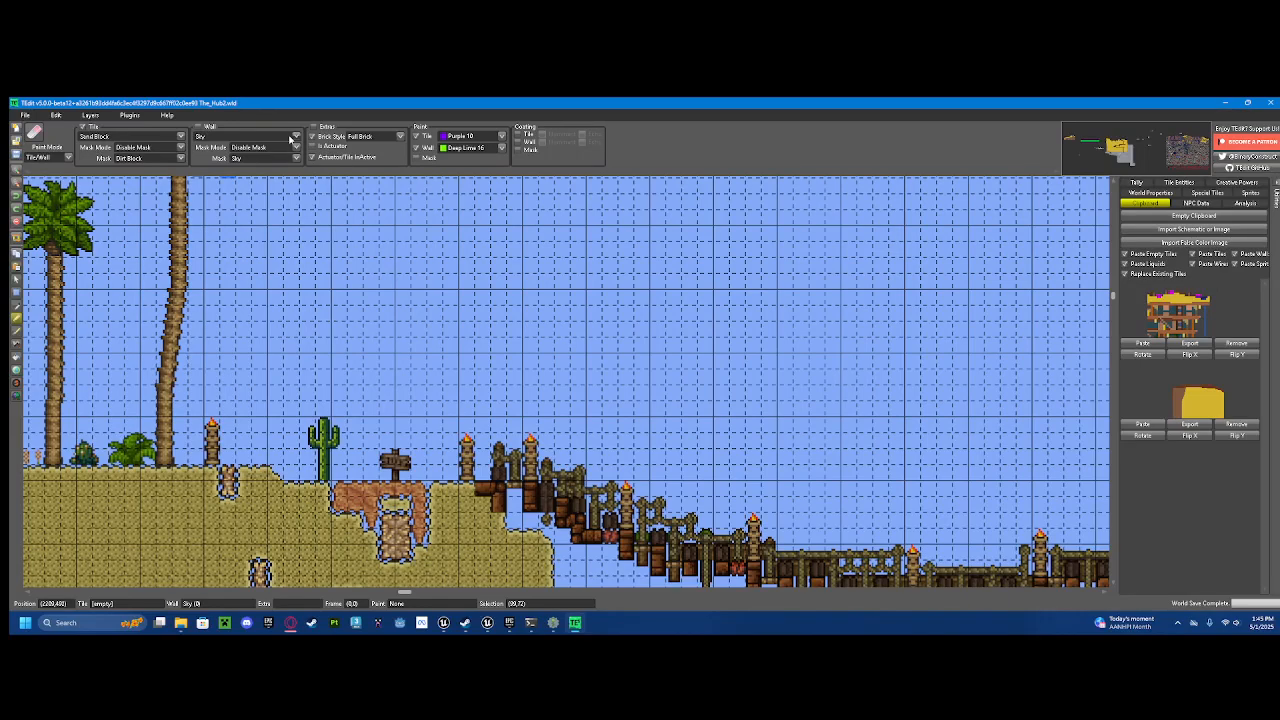
click(262, 136)
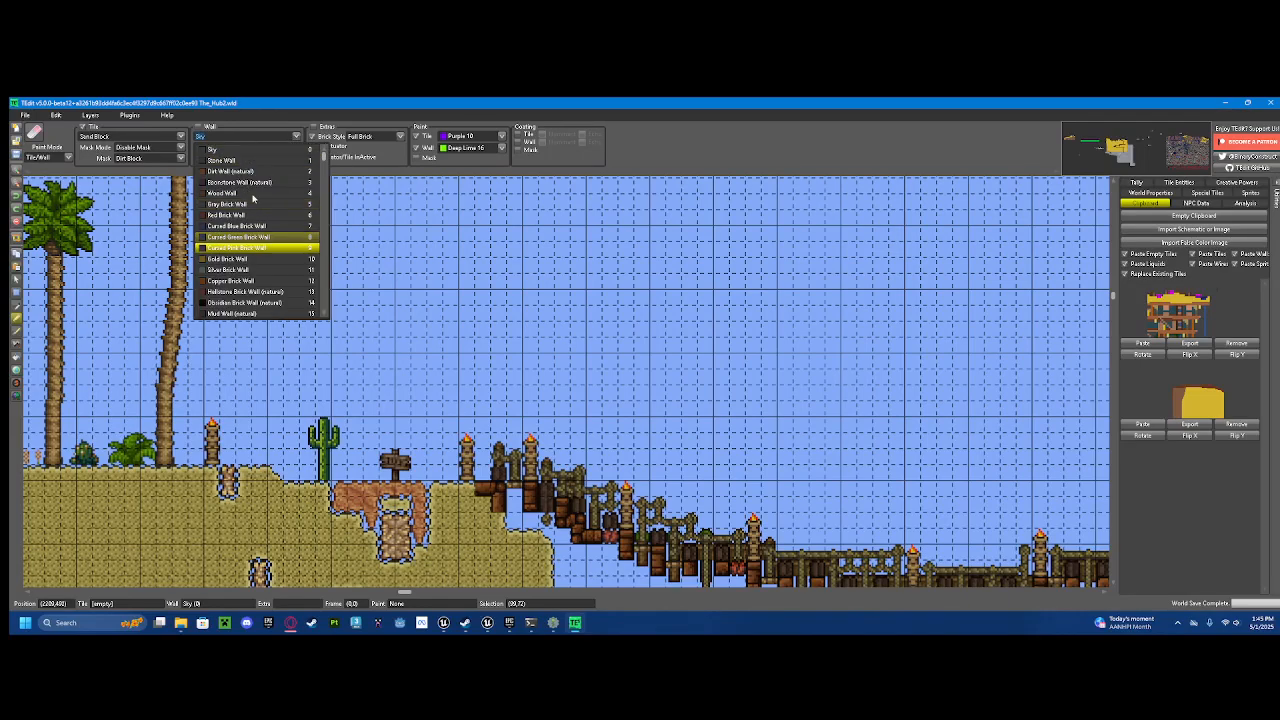
click(243, 150)
mouse_move(432, 302)
mouse_down()
mouse_move(466, 360)
mouse_move(441, 300)
mouse_up()
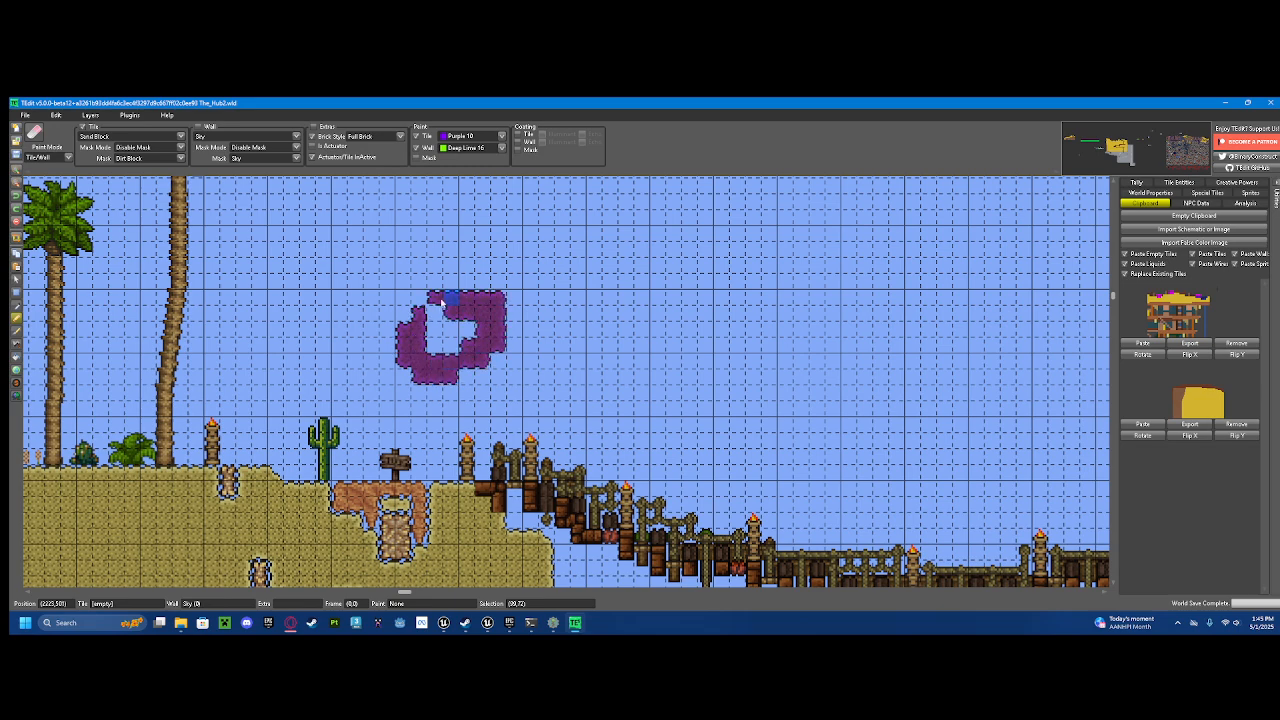
Step: Set the wall to Wood Wall and draw a purple Sand Block patch backed by Deep Lime walls, about 18 tiles wide, over the ring
click(296, 137)
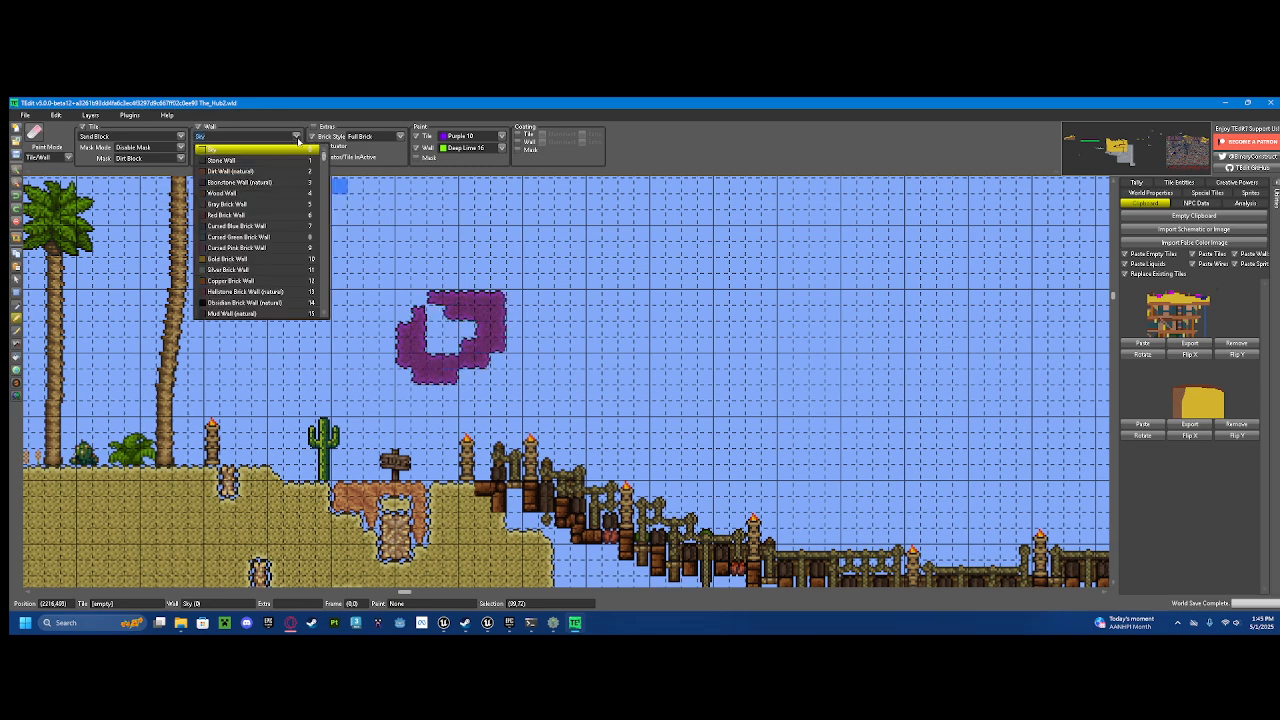
click(222, 193)
mouse_move(470, 368)
mouse_down()
mouse_move(408, 302)
mouse_move(500, 309)
mouse_move(368, 345)
mouse_up()
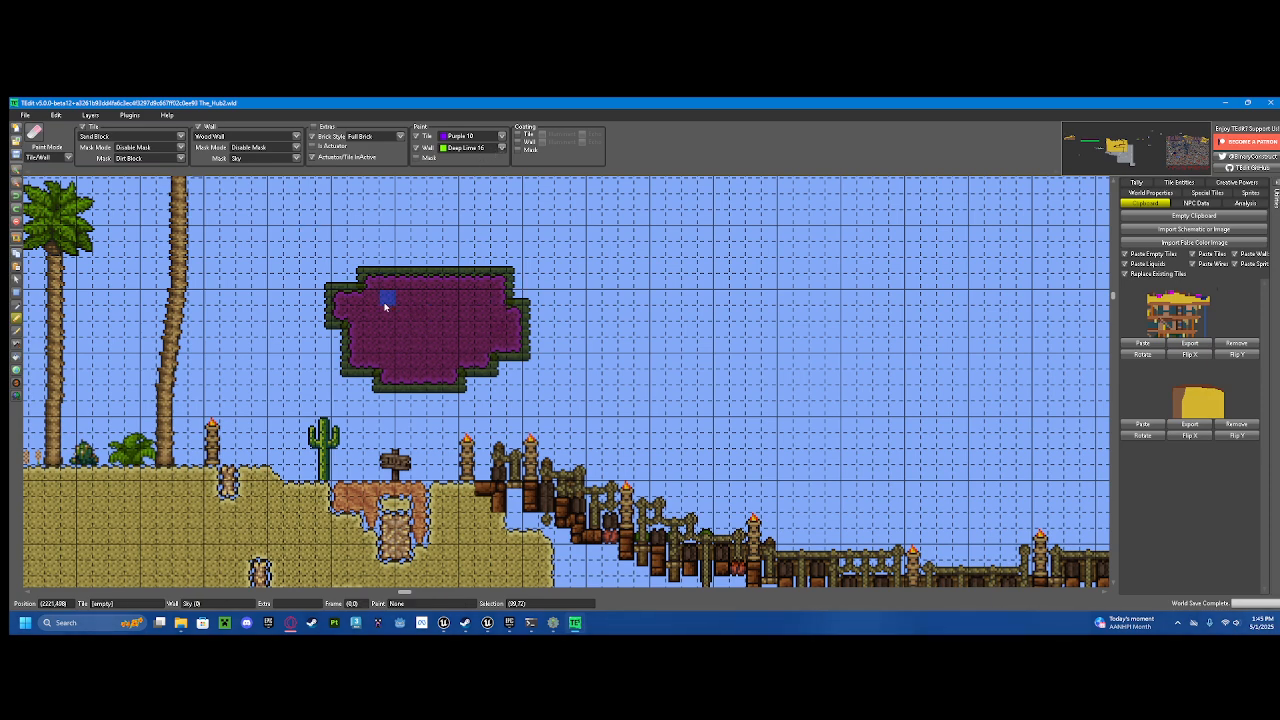
mouse_move(385, 305)
mouse_down()
mouse_move(531, 294)
mouse_move(517, 329)
mouse_move(531, 271)
mouse_move(573, 285)
mouse_up()
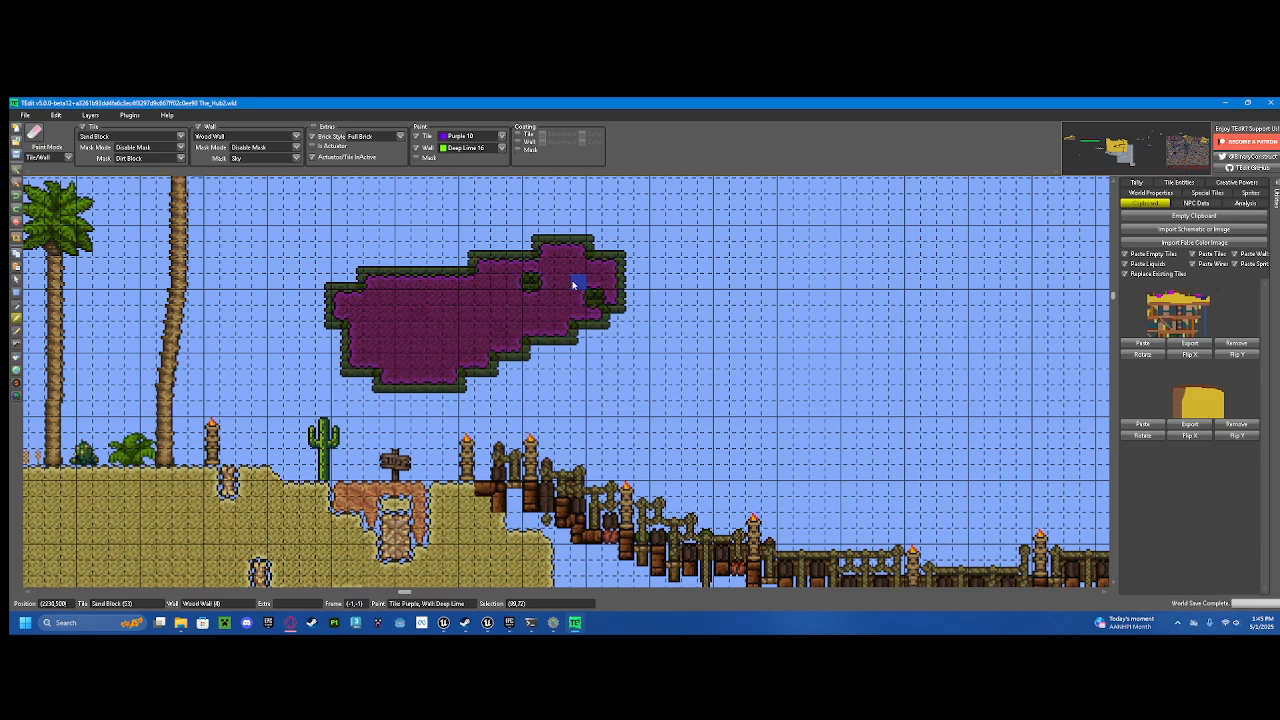
Step: Turn off wall paint and draw another stroke of purple Sand Block with unpainted Wood Wall near the patch
click(416, 148)
mouse_move(400, 250)
mouse_down()
mouse_move(505, 235)
mouse_move(342, 312)
mouse_move(351, 366)
mouse_move(360, 257)
mouse_move(543, 280)
mouse_move(614, 320)
mouse_move(563, 351)
mouse_move(471, 374)
mouse_move(511, 349)
mouse_up()
mouse_move(430, 299)
mouse_down()
mouse_move(511, 361)
mouse_move(589, 394)
mouse_up()
Step: Undo all purple Sand Block strokes above the wooden sign, including the ring, and turn off tile paint
key(ctrl+z)
key(ctrl+z)
key(ctrl+z)
key(ctrl+z)
key(ctrl+z)
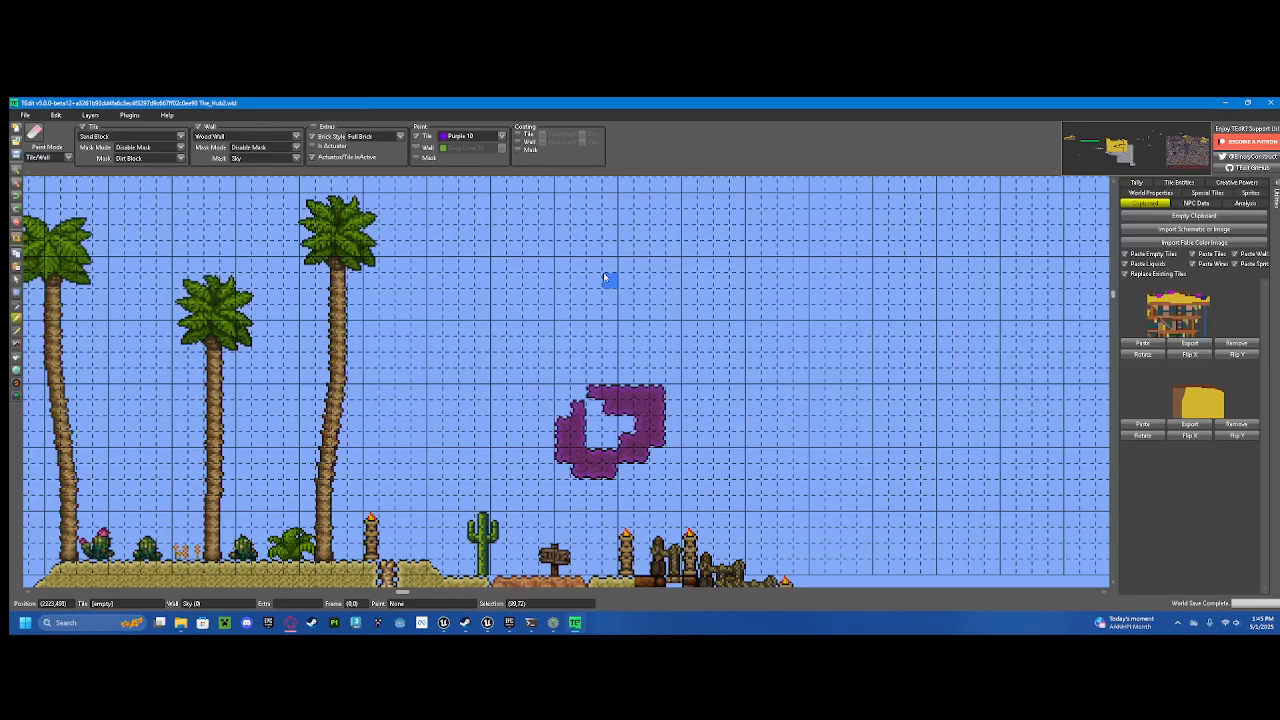
click(417, 137)
drag(568, 431, 596, 279)
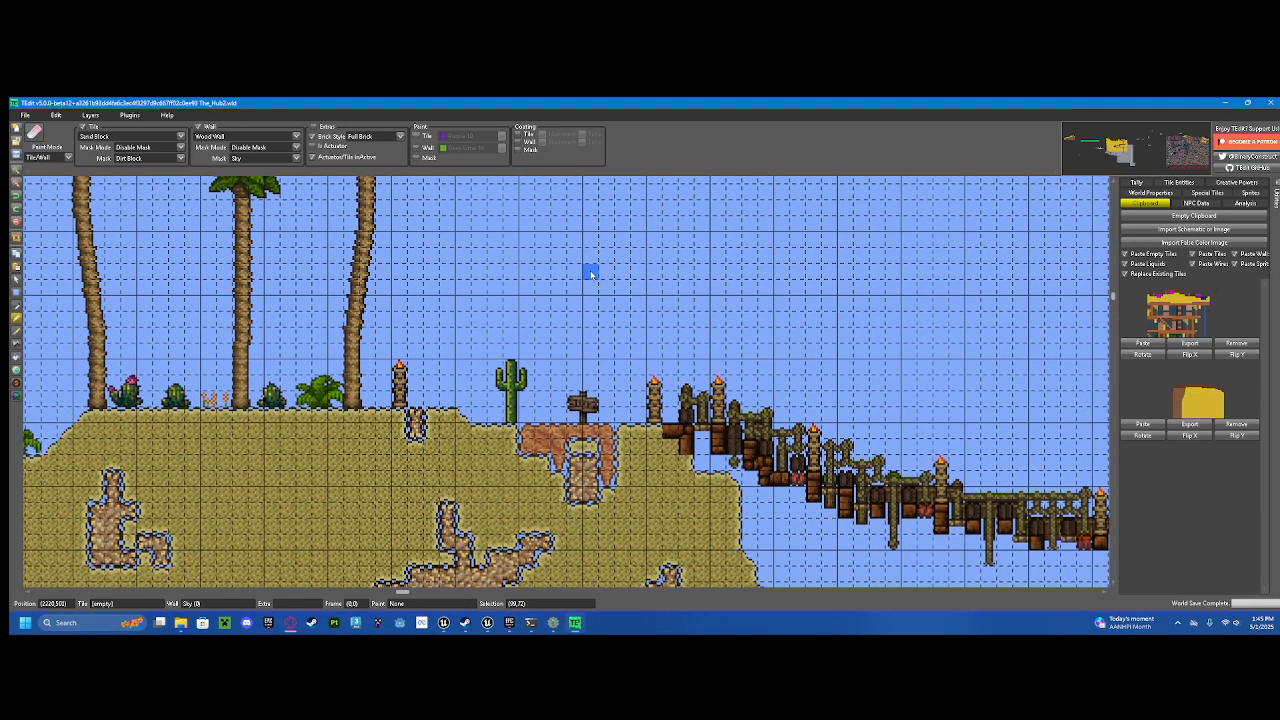
Step: Turn on the Illuminant tile coating, and pick the empty sky above the wooden dock to reset the wall to Sky
scroll(424, 390, down, 1)
drag(424, 390, 706, 402)
drag(526, 363, 626, 345)
scroll(430, 453, up, 1)
drag(427, 453, 474, 362)
click(519, 138)
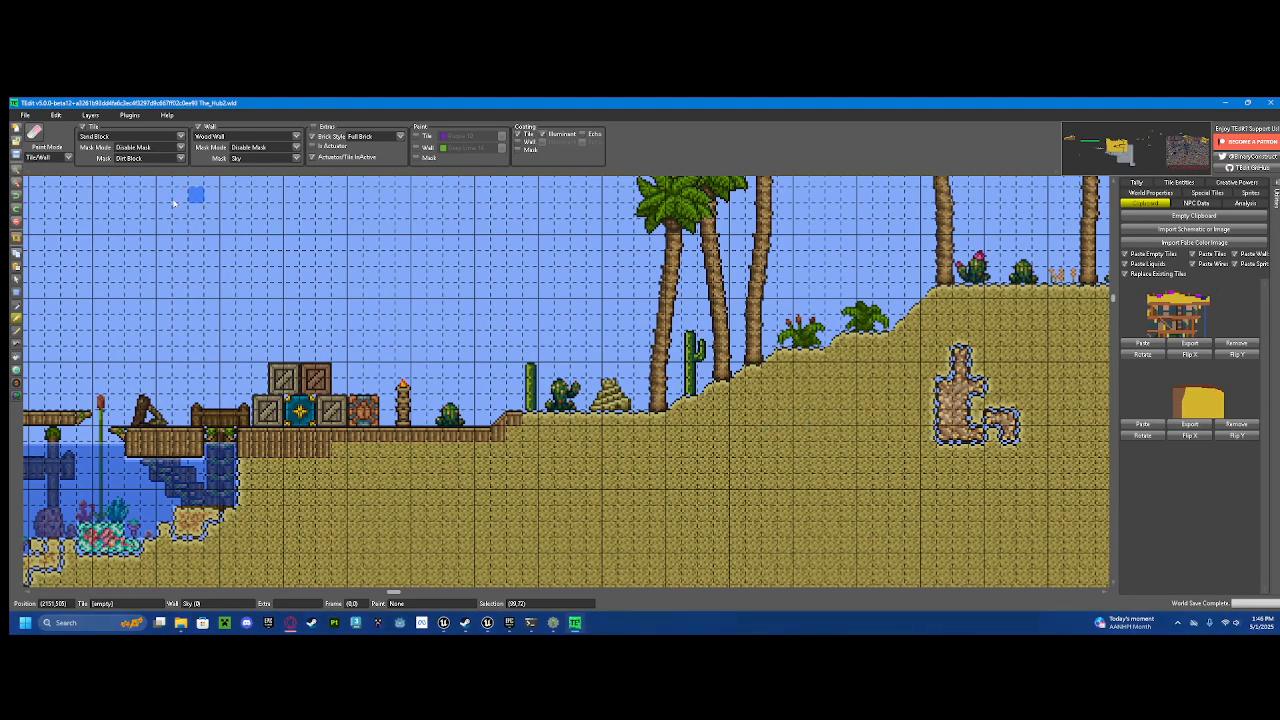
click(16, 305)
click(50, 344)
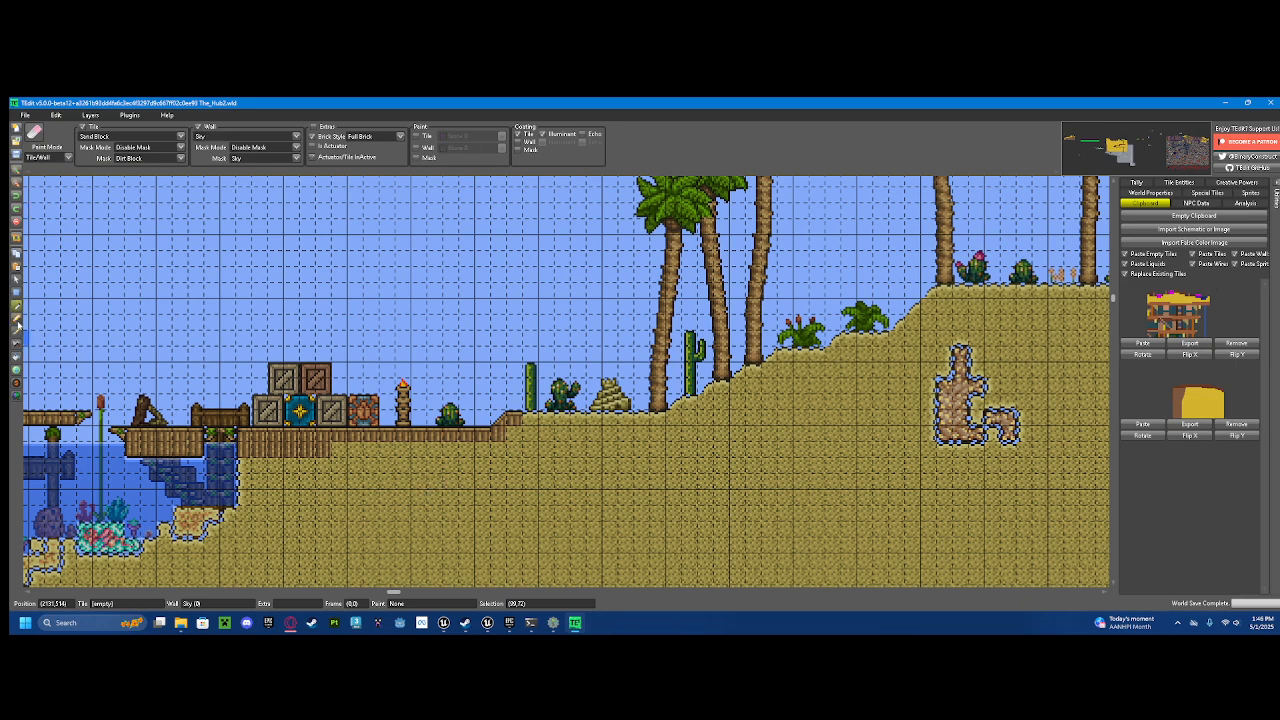
Step: With the Pencil, draw a one-tile-wide illuminant Sand Block column on the boardwalk and a patch in the sand below, and undo both
click(17, 322)
drag(610, 436, 563, 434)
drag(438, 418, 440, 338)
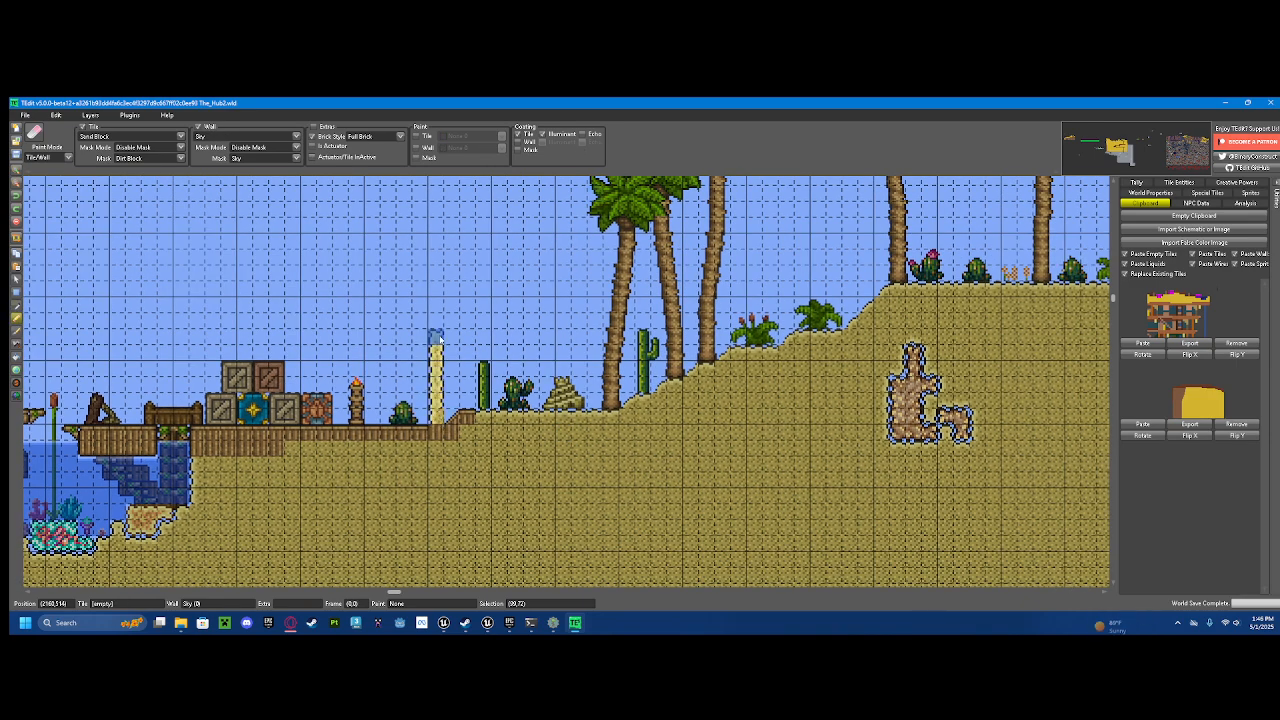
mouse_move(500, 482)
mouse_down()
mouse_move(508, 526)
mouse_move(577, 511)
mouse_move(565, 495)
mouse_up()
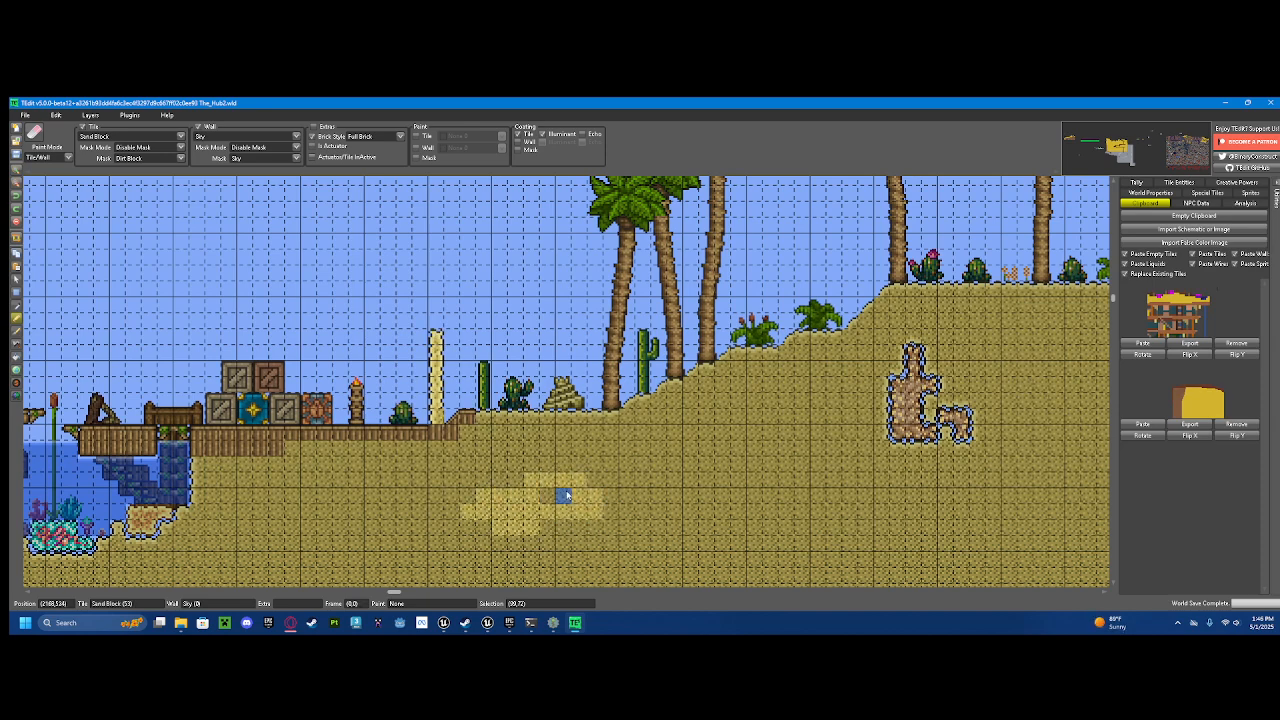
key(ctrl+z)
key(ctrl+z)
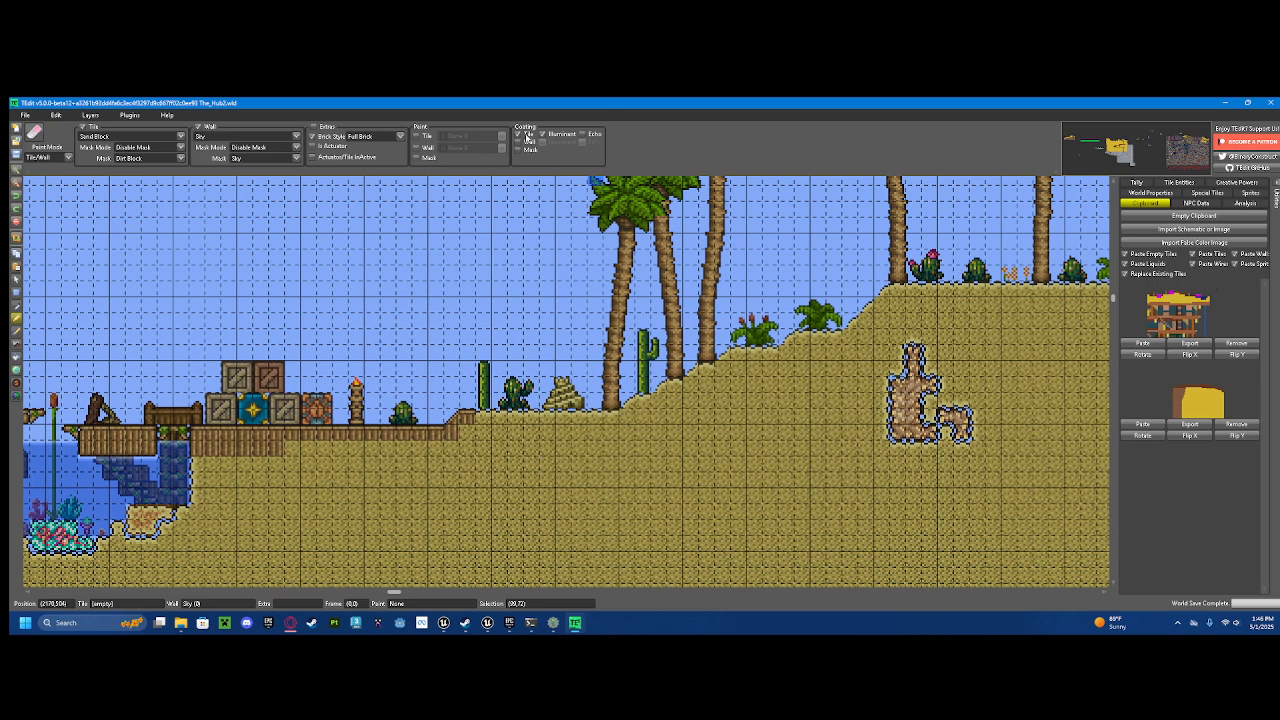
Step: Draw an illuminant Sand Block column about 2 tiles wide and 9 tiles tall beside the cactus on the boardwalk, and undo it
drag(599, 367, 782, 420)
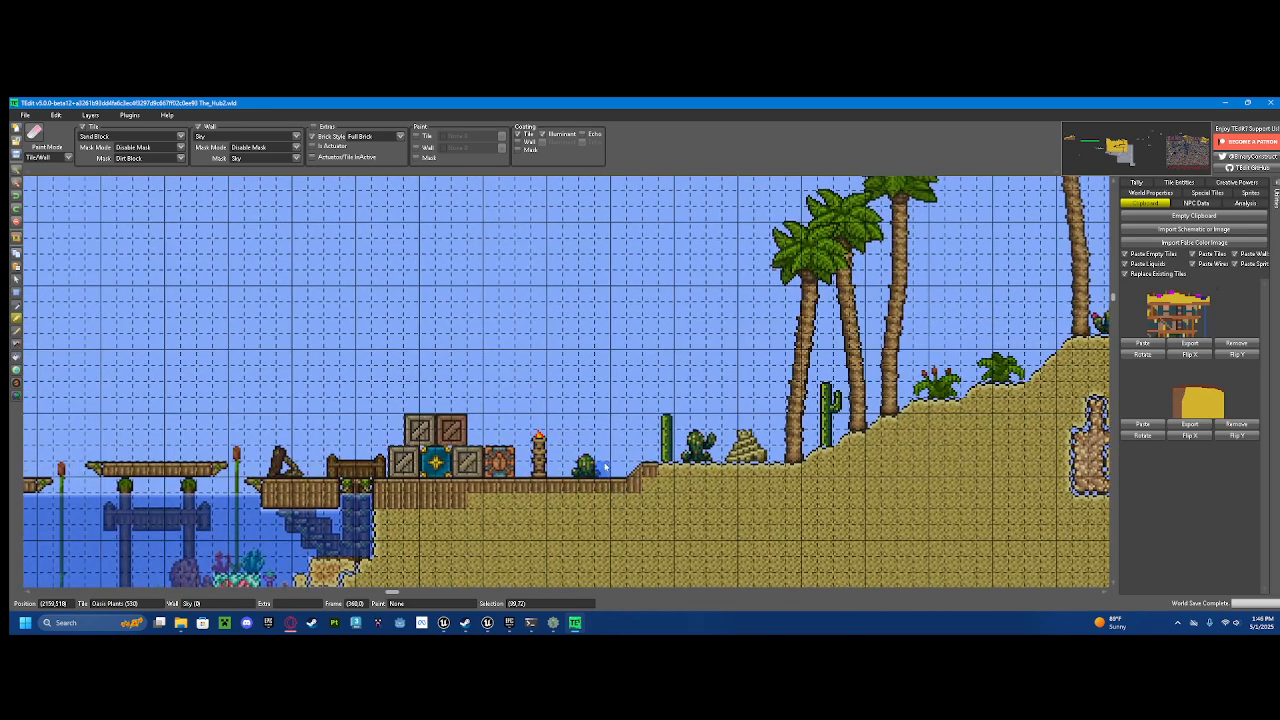
mouse_move(606, 468)
mouse_down()
mouse_move(623, 371)
mouse_move(609, 384)
mouse_move(603, 340)
mouse_up()
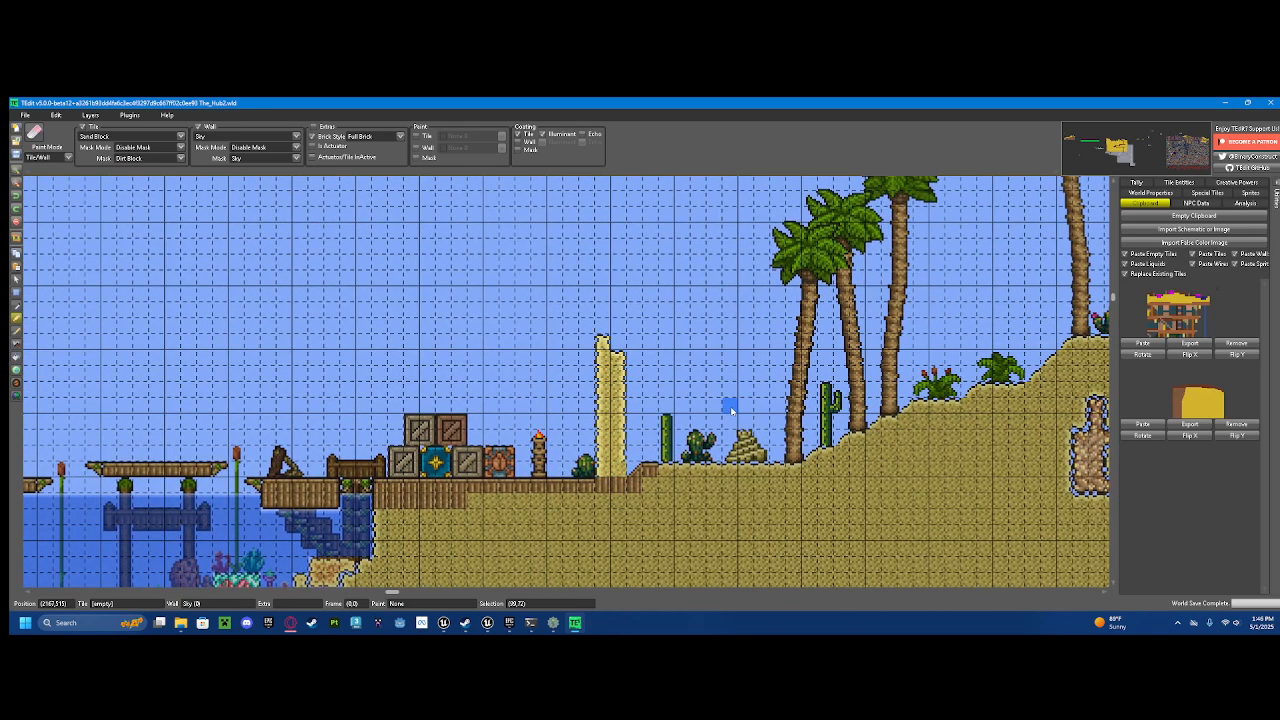
key(ctrl+z)
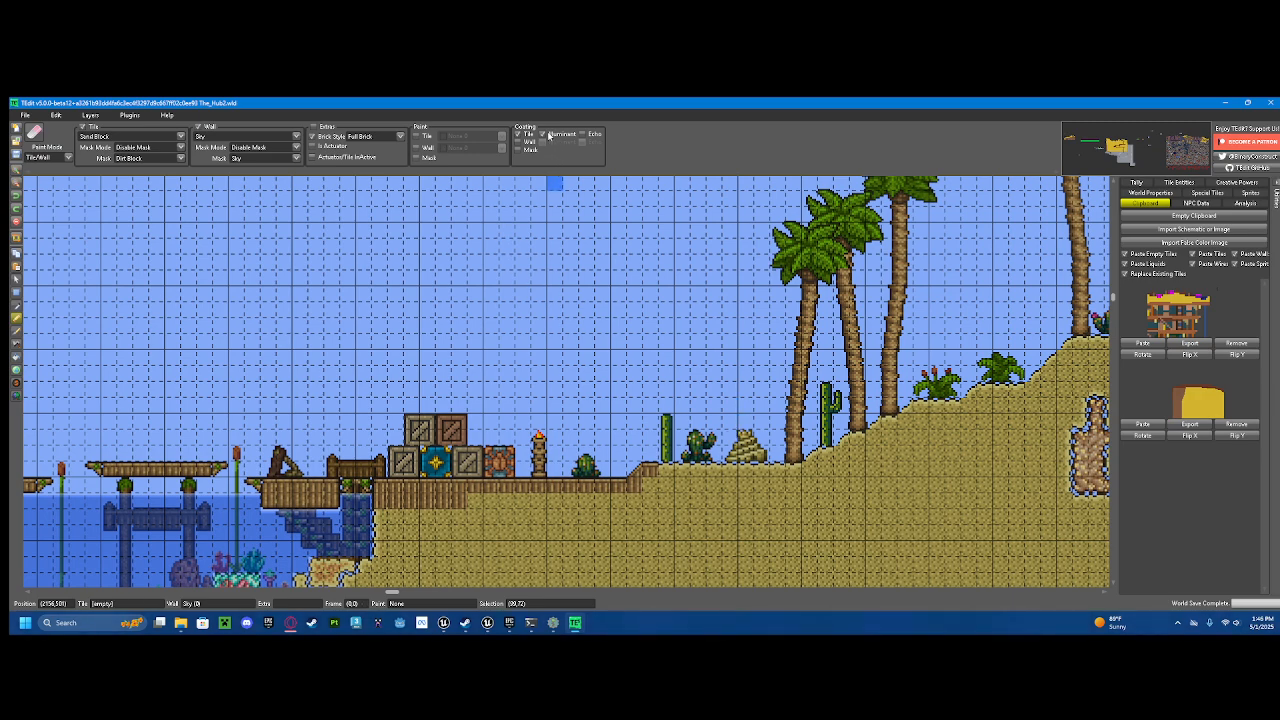
Step: Switch the tile coating from Illuminant to Echo, and draw a Sand Block column about 8 tiles tall and a patch in the sand
click(583, 136)
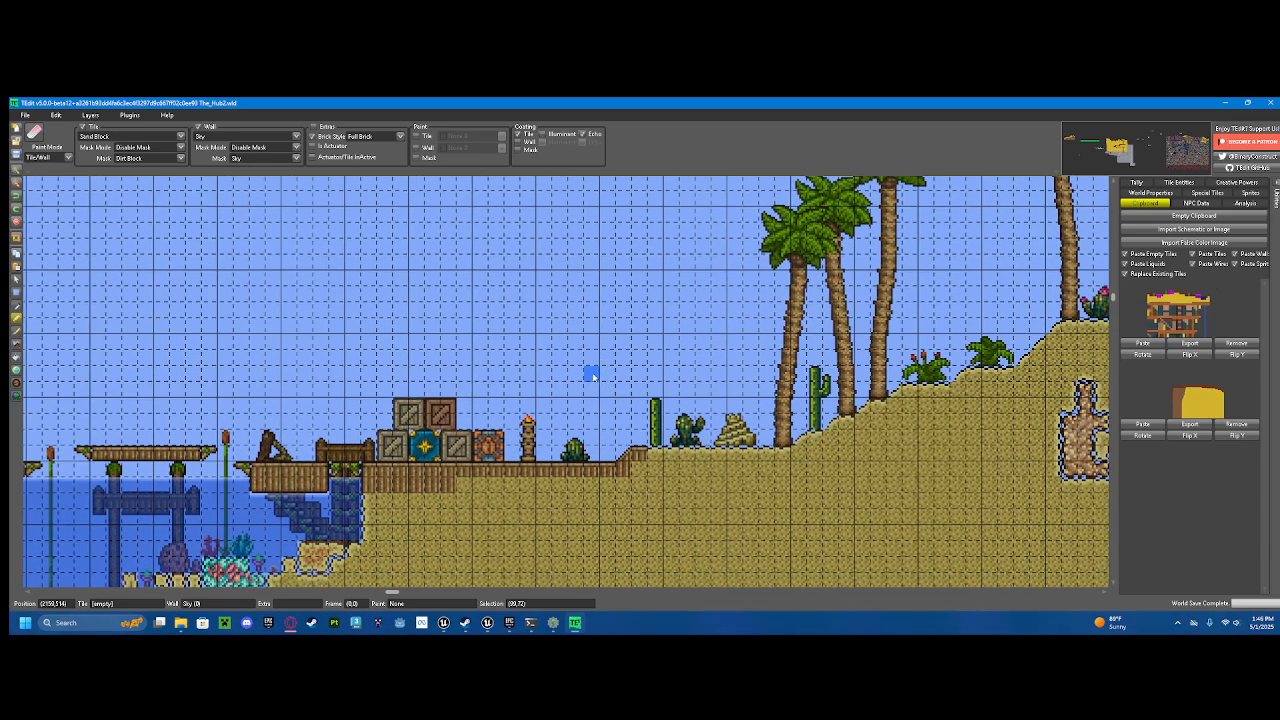
drag(588, 440, 588, 312)
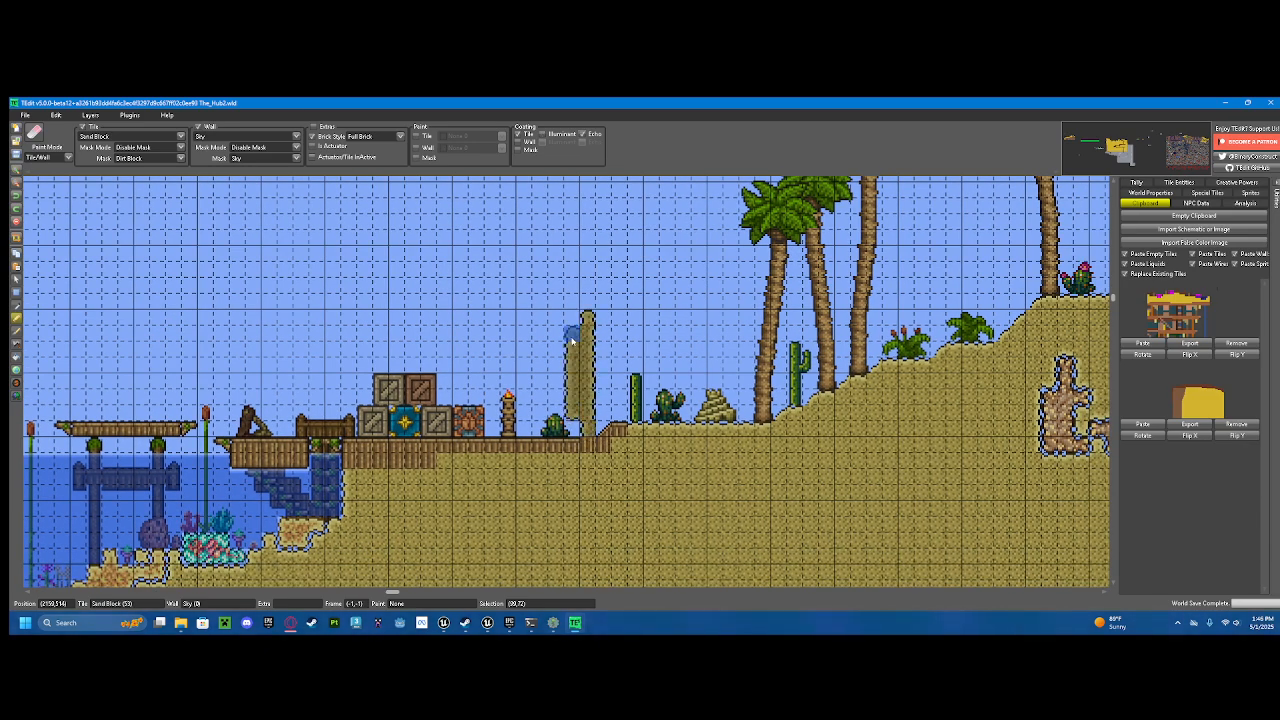
mouse_move(671, 586)
mouse_down()
mouse_move(657, 554)
mouse_move(668, 502)
mouse_up()
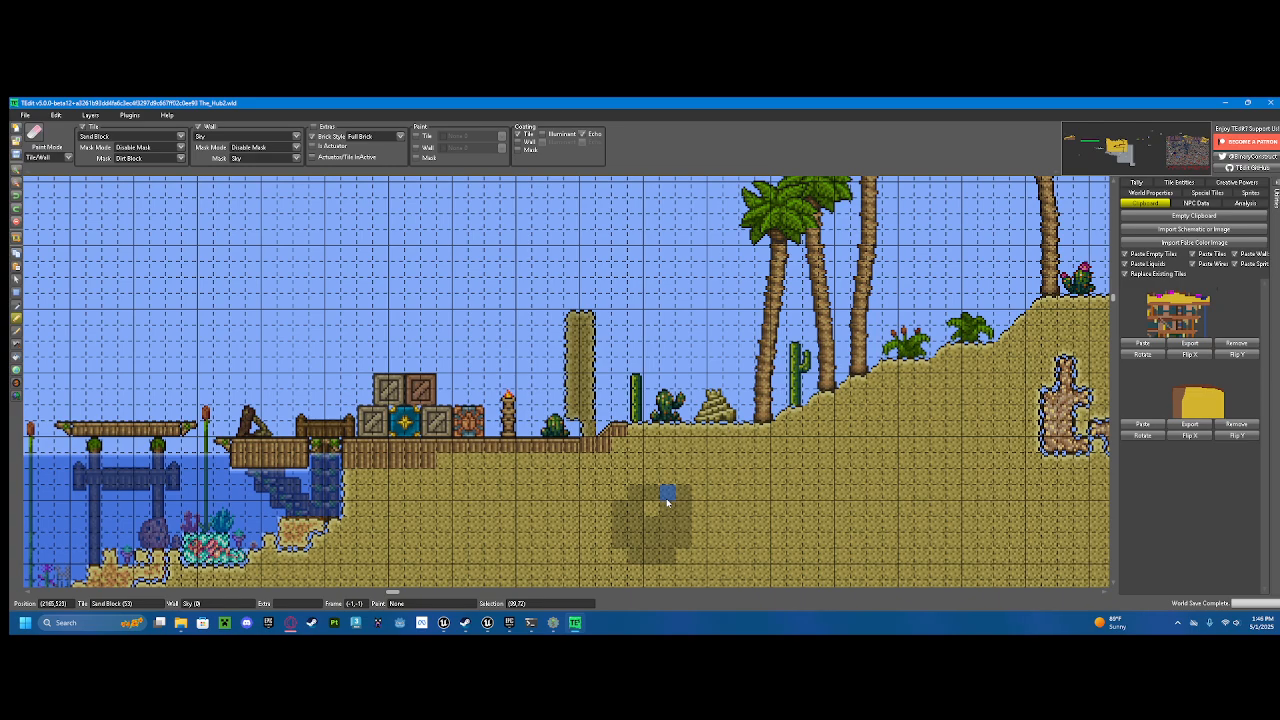
Step: Undo the last two painting edits in the sand hill beside the dock
key(ctrl+z)
key(ctrl+z)
scroll(854, 410, down, 3)
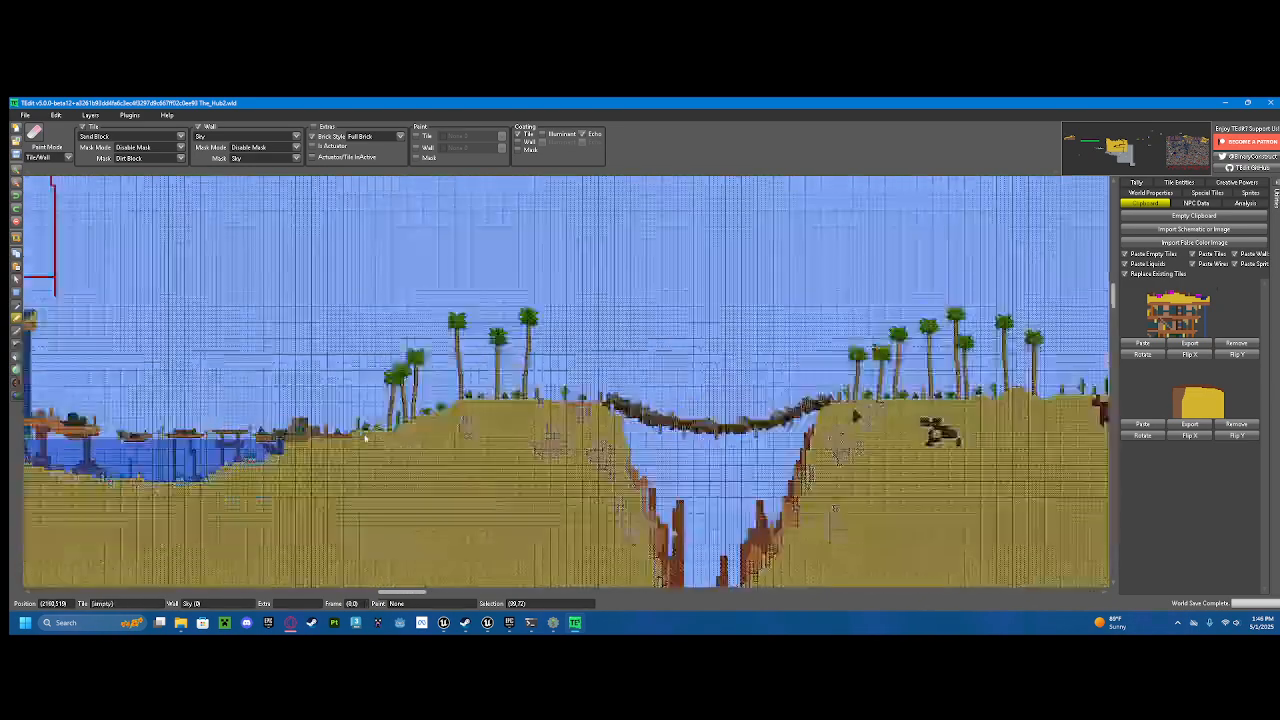
Step: Examine the lava pool section of the underground Lihzahrd Brick temple
scroll(365, 437, up, 6)
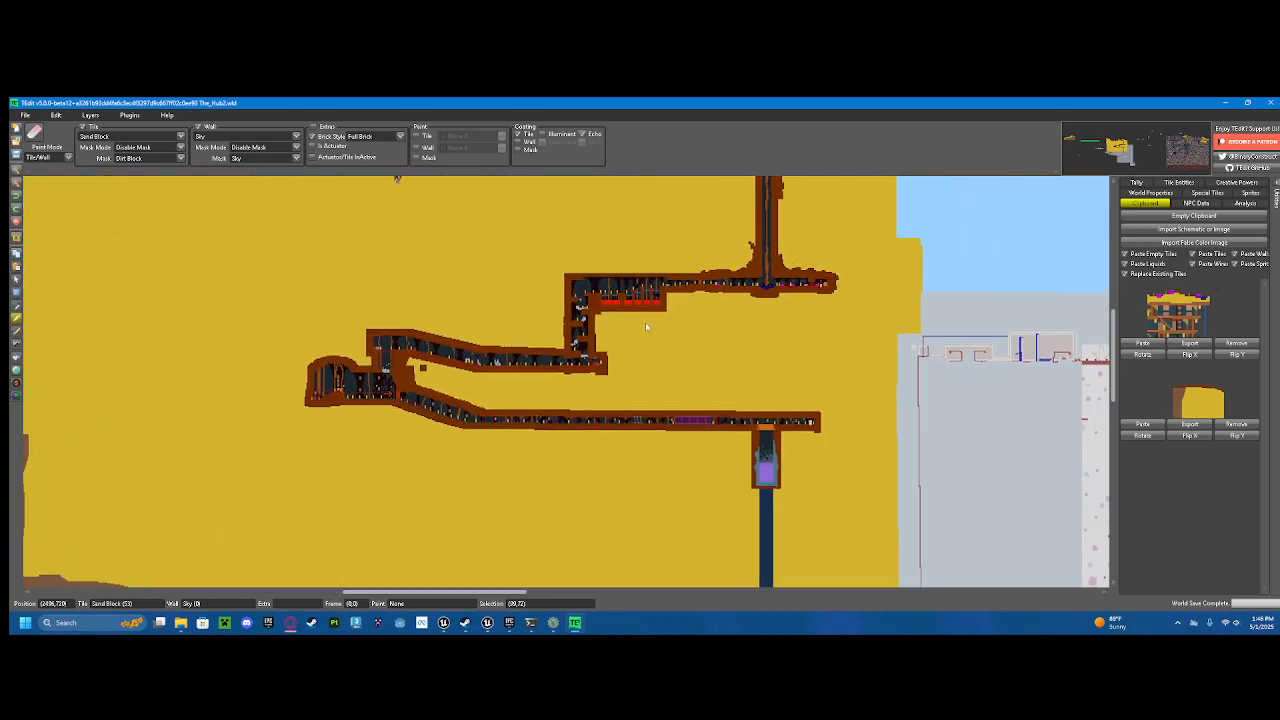
scroll(645, 326, up, 6)
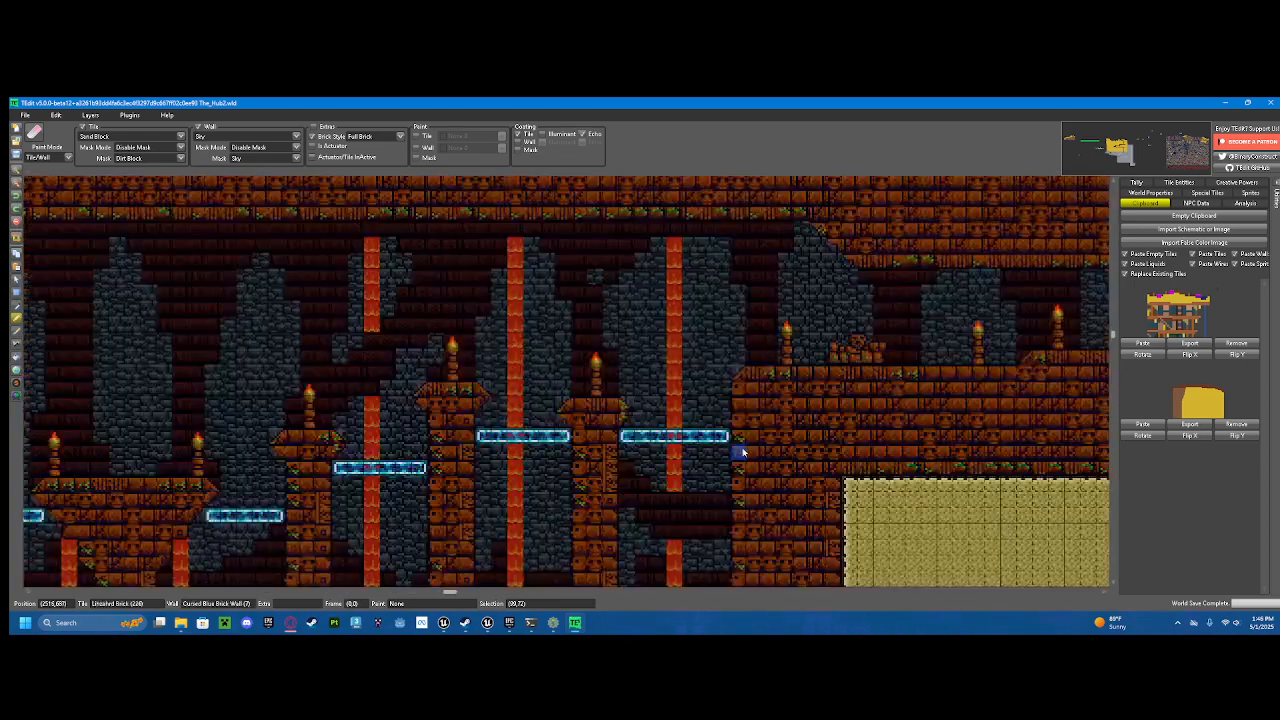
drag(742, 452, 777, 323)
scroll(777, 320, down, 6)
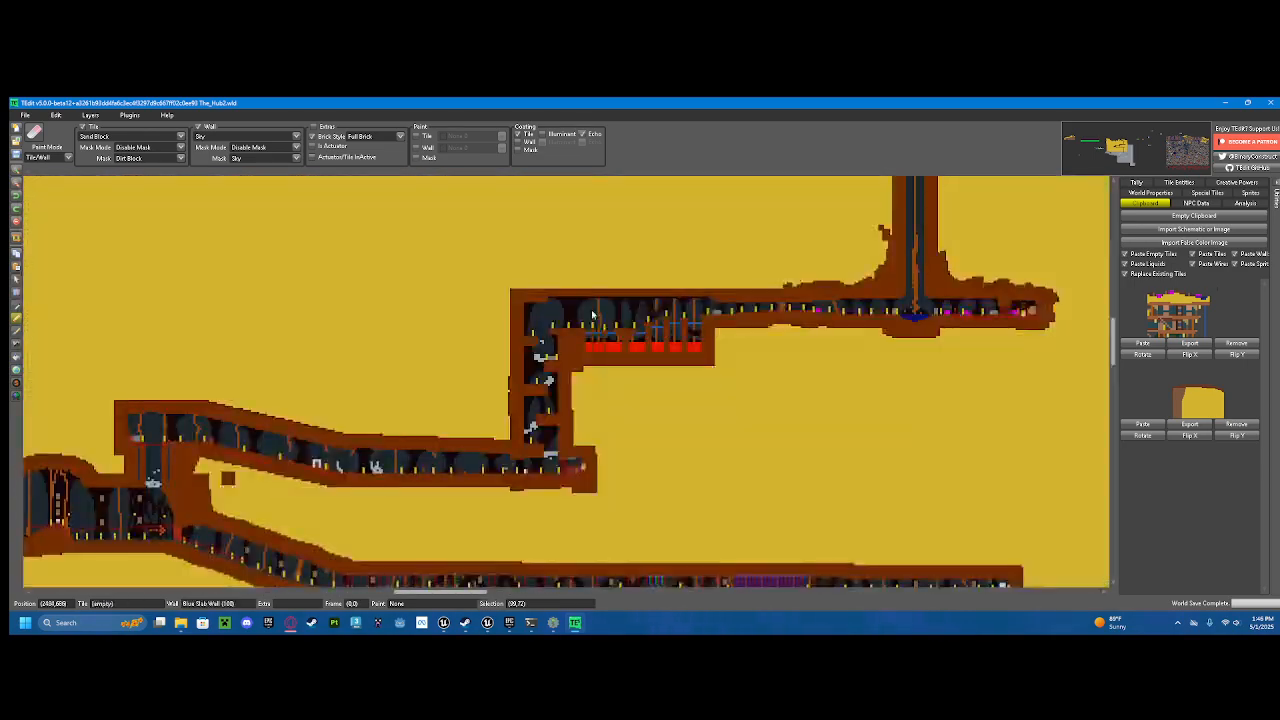
drag(797, 510, 576, 294)
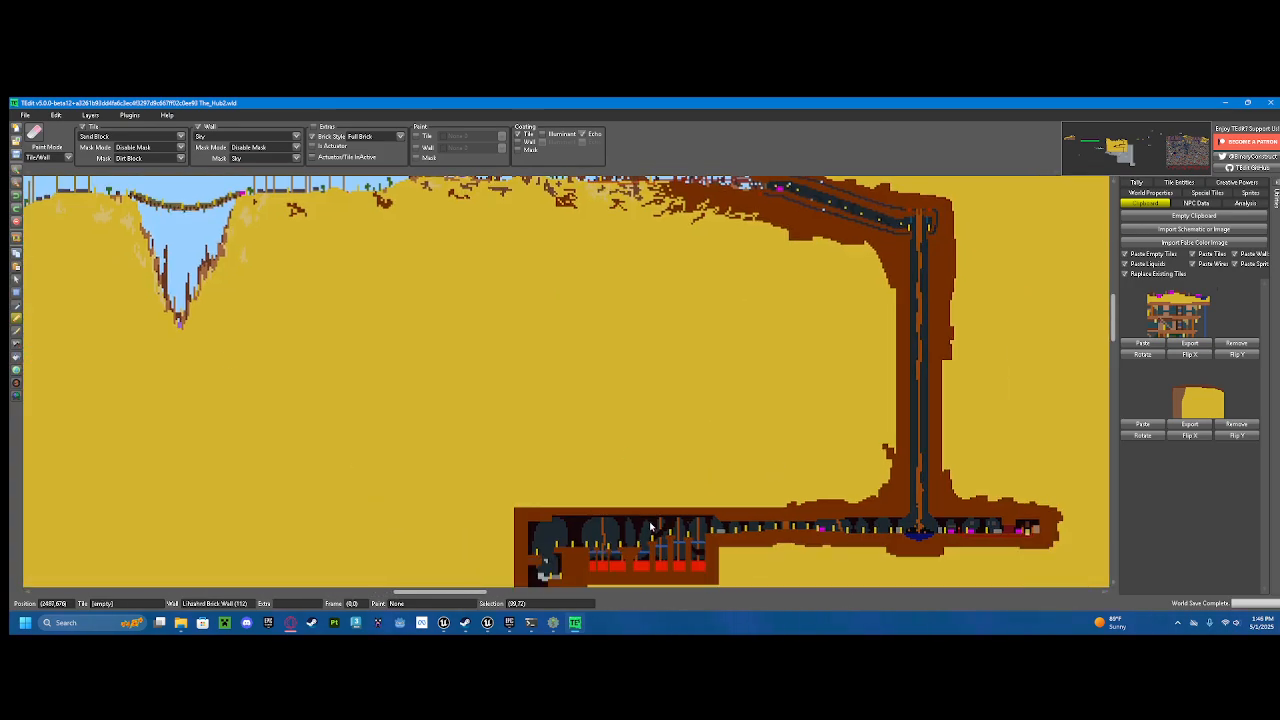
drag(652, 526, 614, 320)
scroll(614, 322, up, 1)
drag(560, 358, 592, 375)
scroll(592, 375, up, 3)
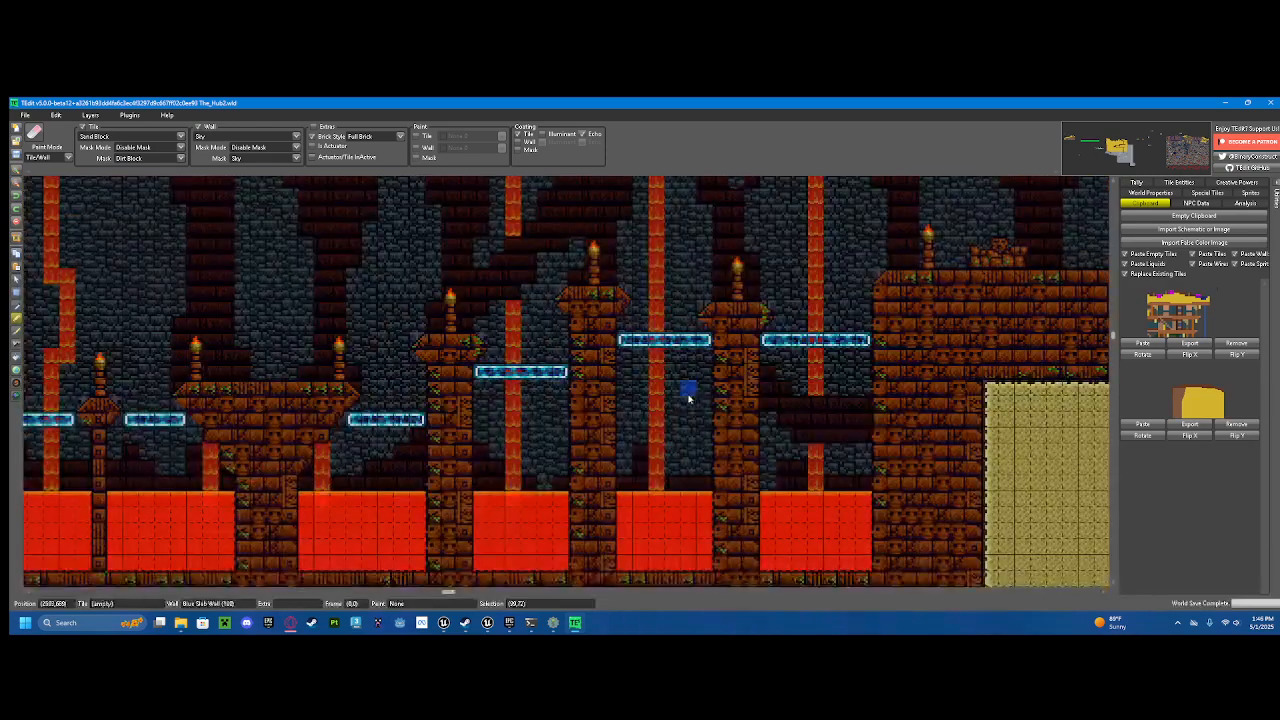
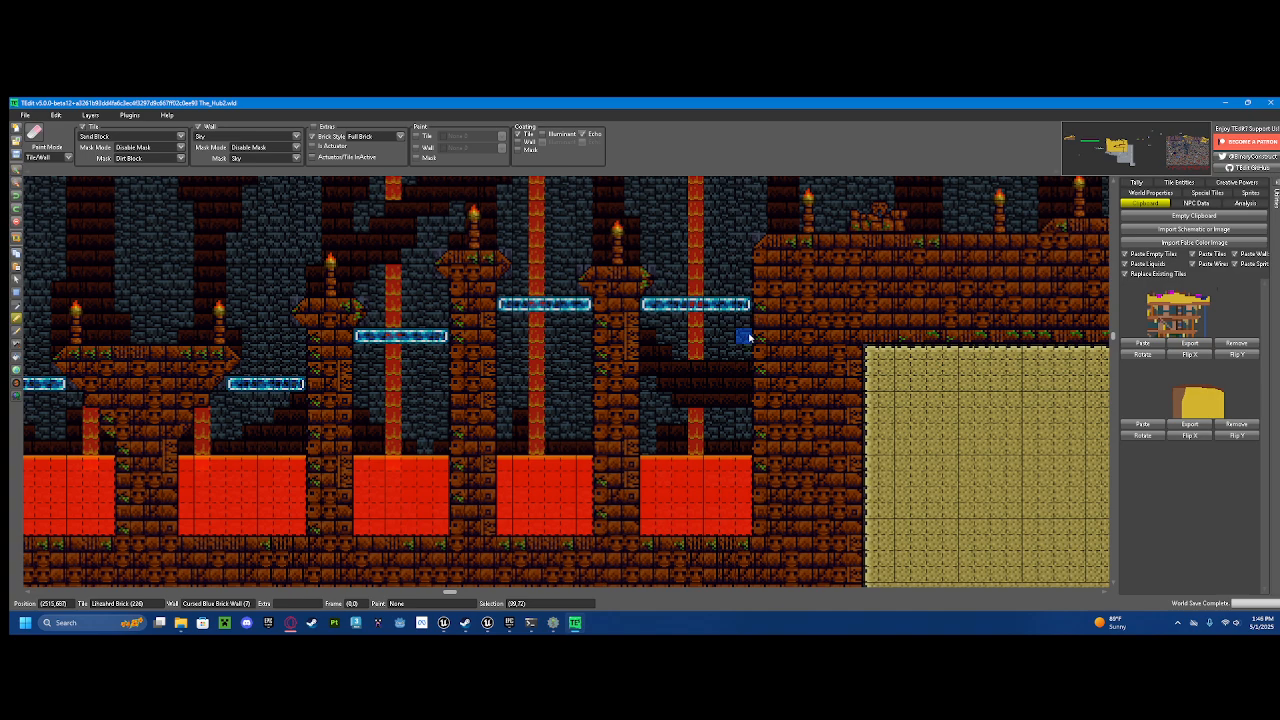
Step: Draw Sand Block over the blue platform above the lava pool beside the solid brick wall and undo it
drag(730, 308, 710, 334)
mouse_move(709, 333)
mouse_down()
mouse_move(646, 341)
mouse_move(728, 331)
mouse_up()
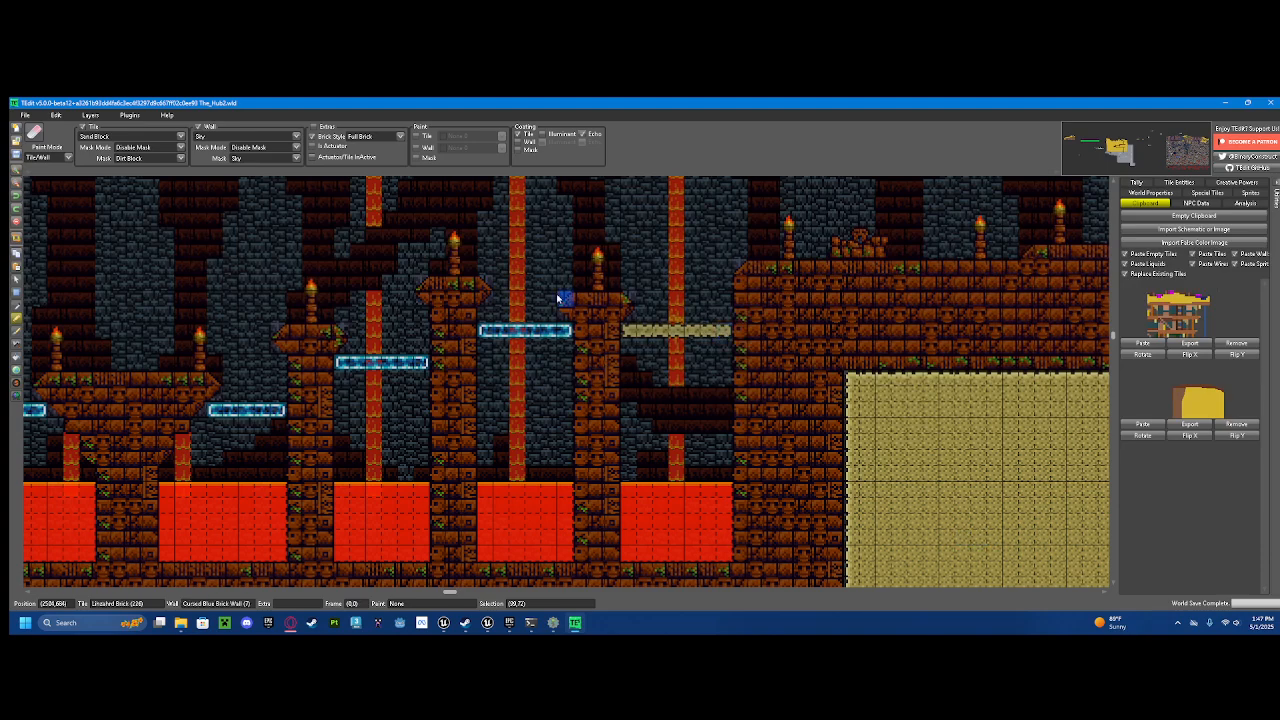
key(ctrl+z)
key(ctrl+z)
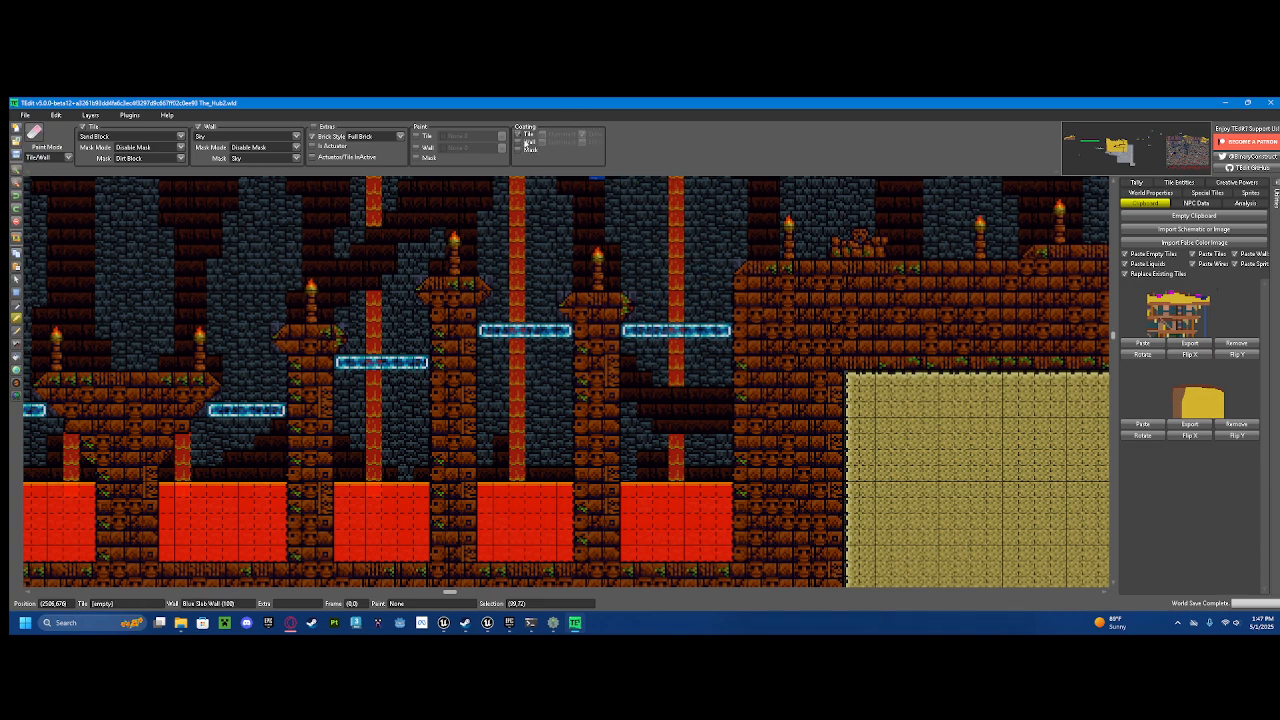
Step: Examine the sloping temple tunnel between the surface ruins and the lava shaft
scroll(552, 406, down, 4)
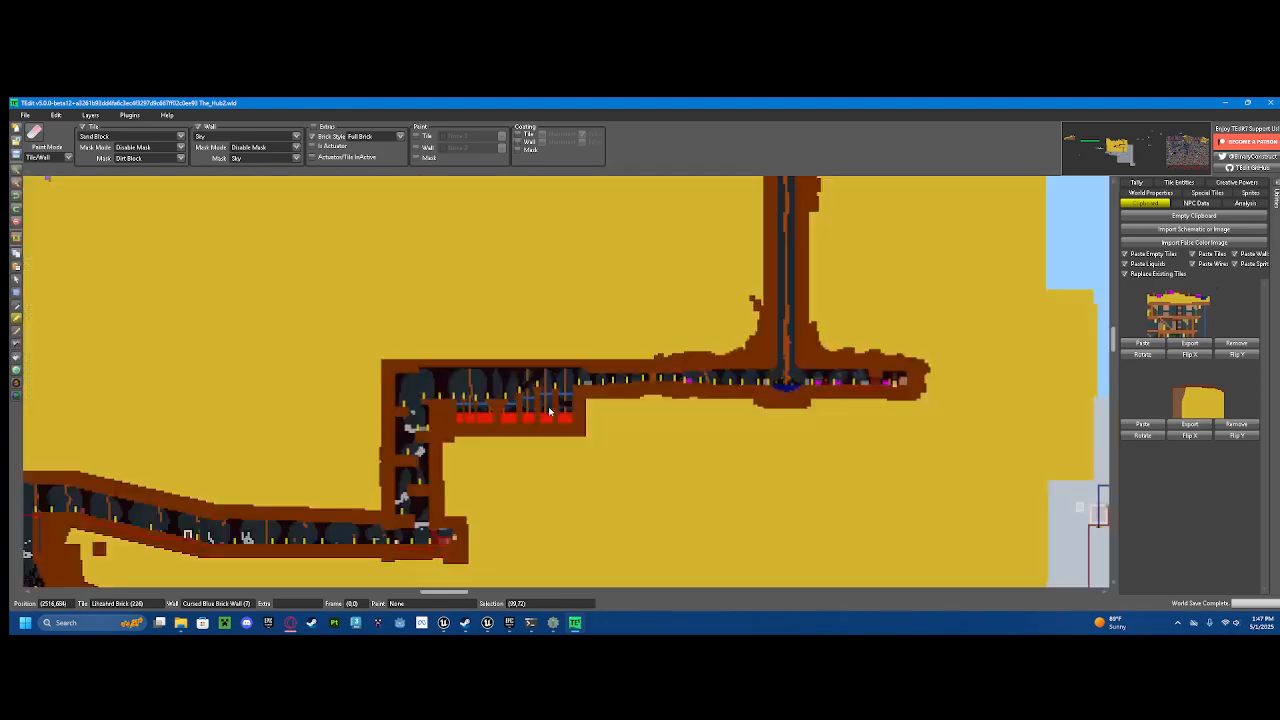
drag(622, 229, 560, 273)
scroll(560, 271, up, 3)
scroll(500, 350, up, 2)
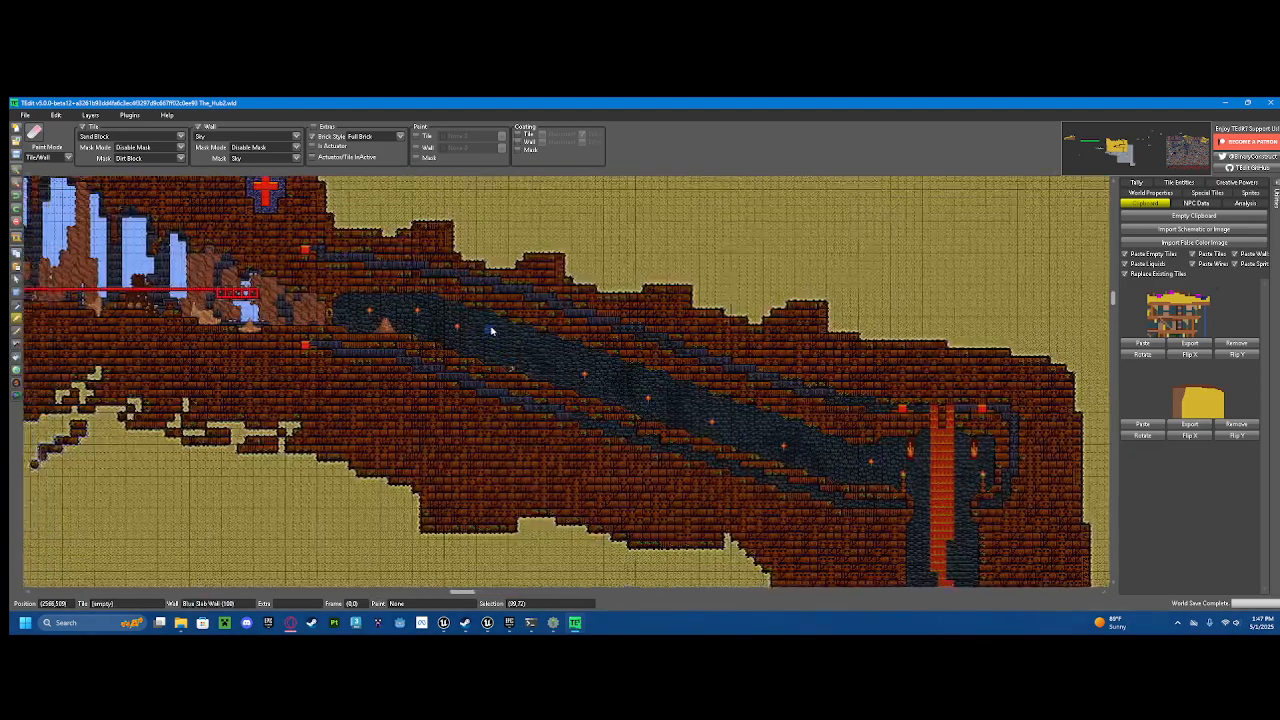
scroll(639, 355, up, 3)
scroll(927, 469, down, 4)
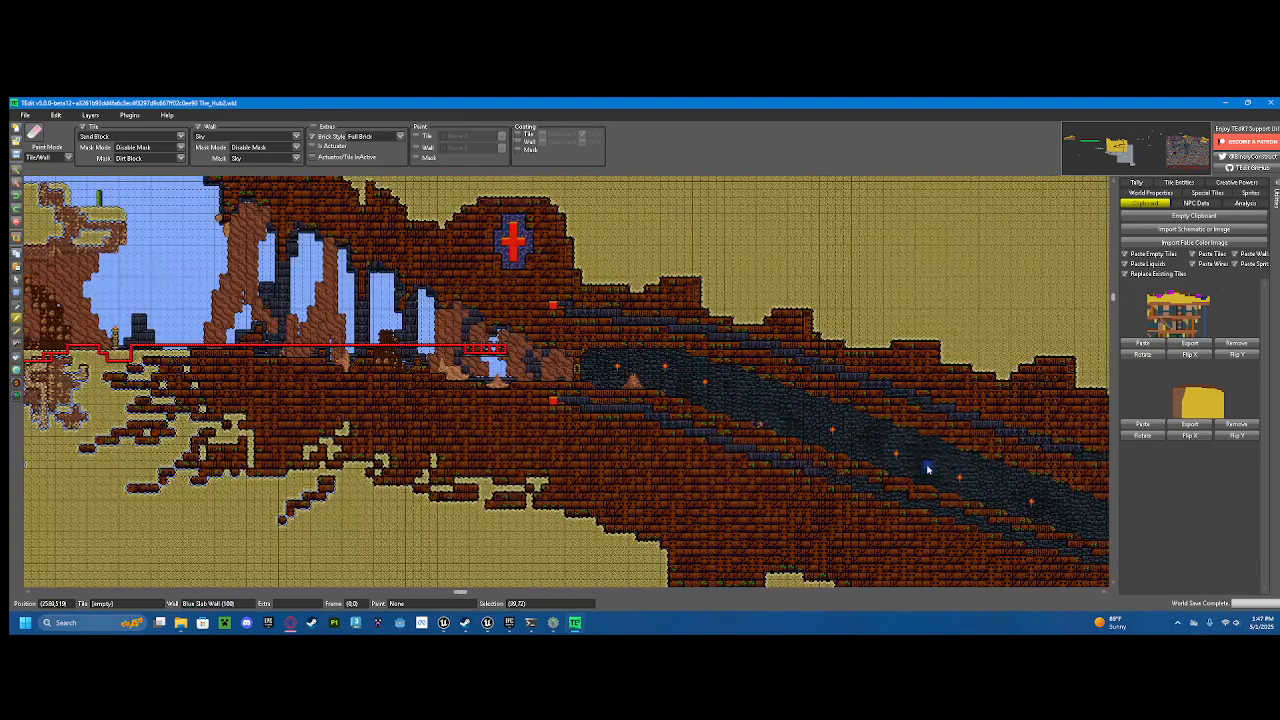
scroll(750, 398, up, 2)
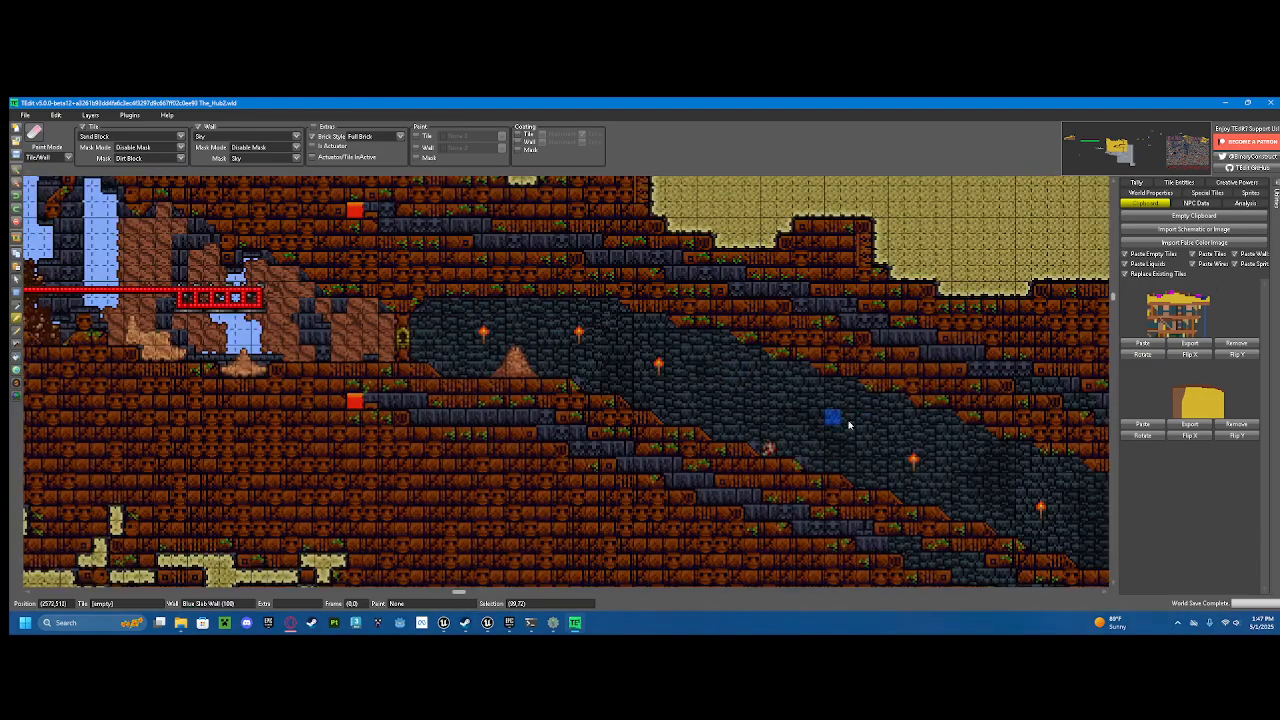
drag(848, 424, 486, 281)
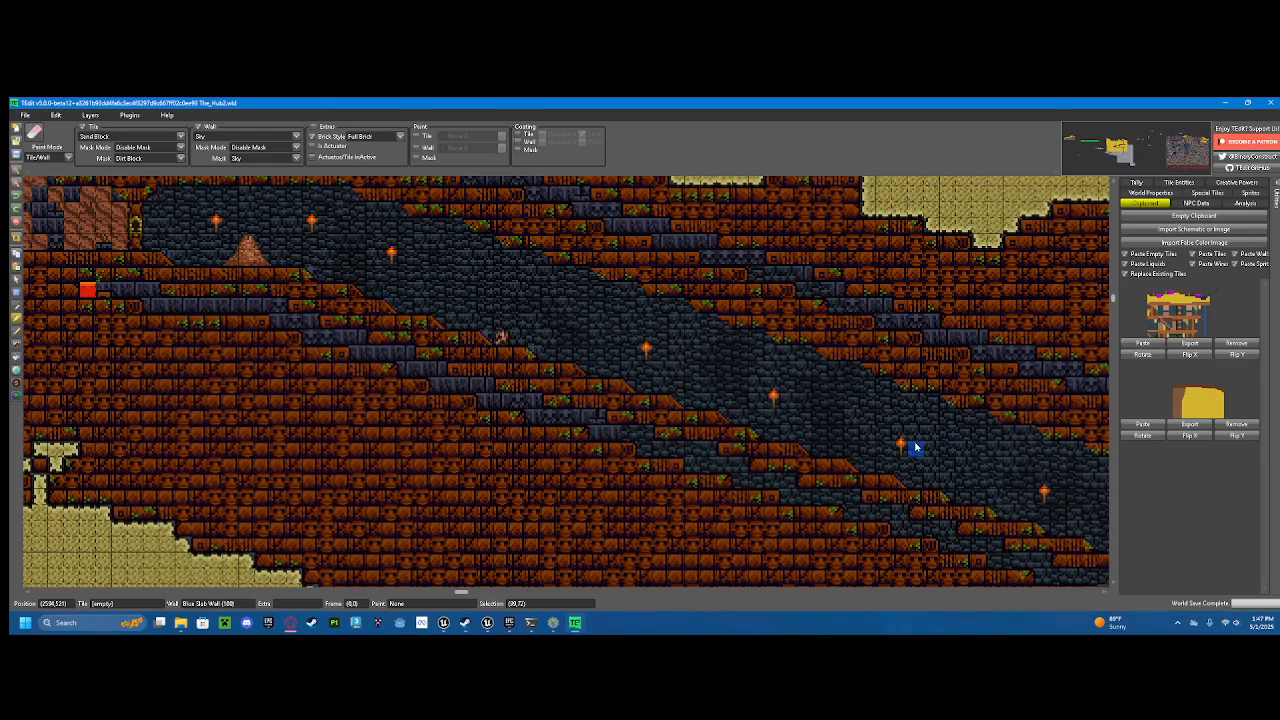
scroll(571, 314, down, 3)
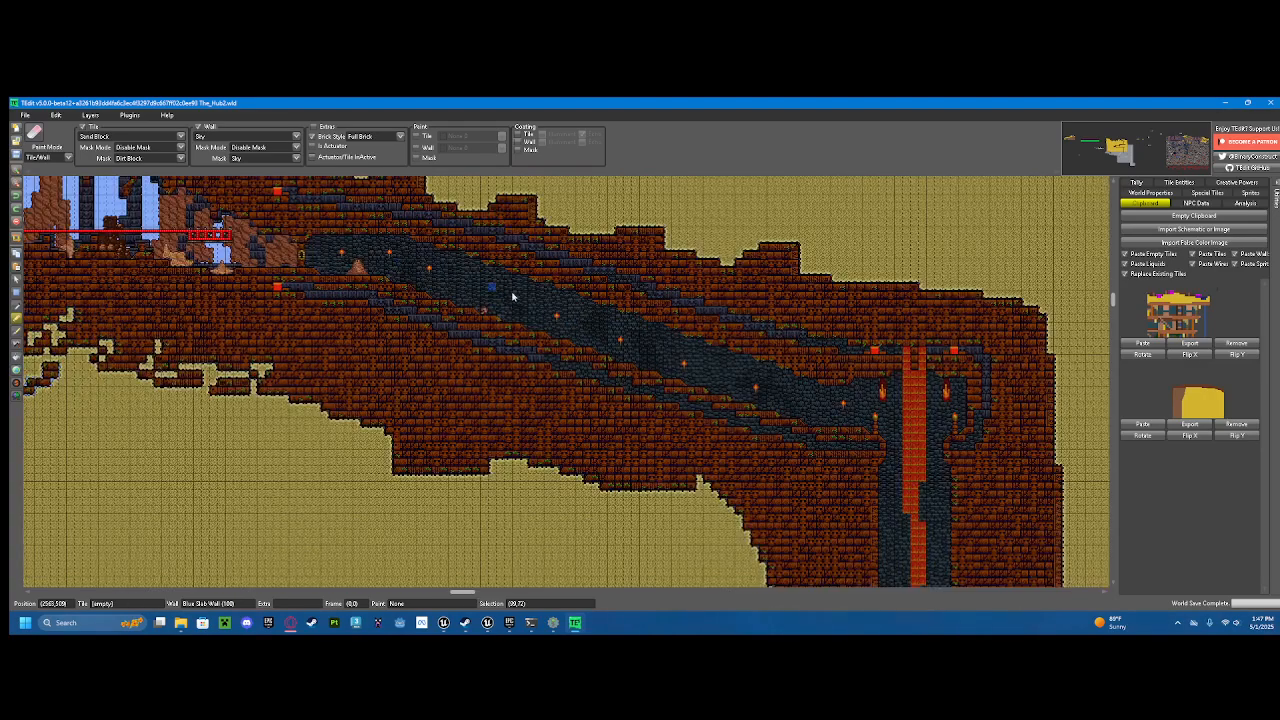
scroll(600, 330, up, 3)
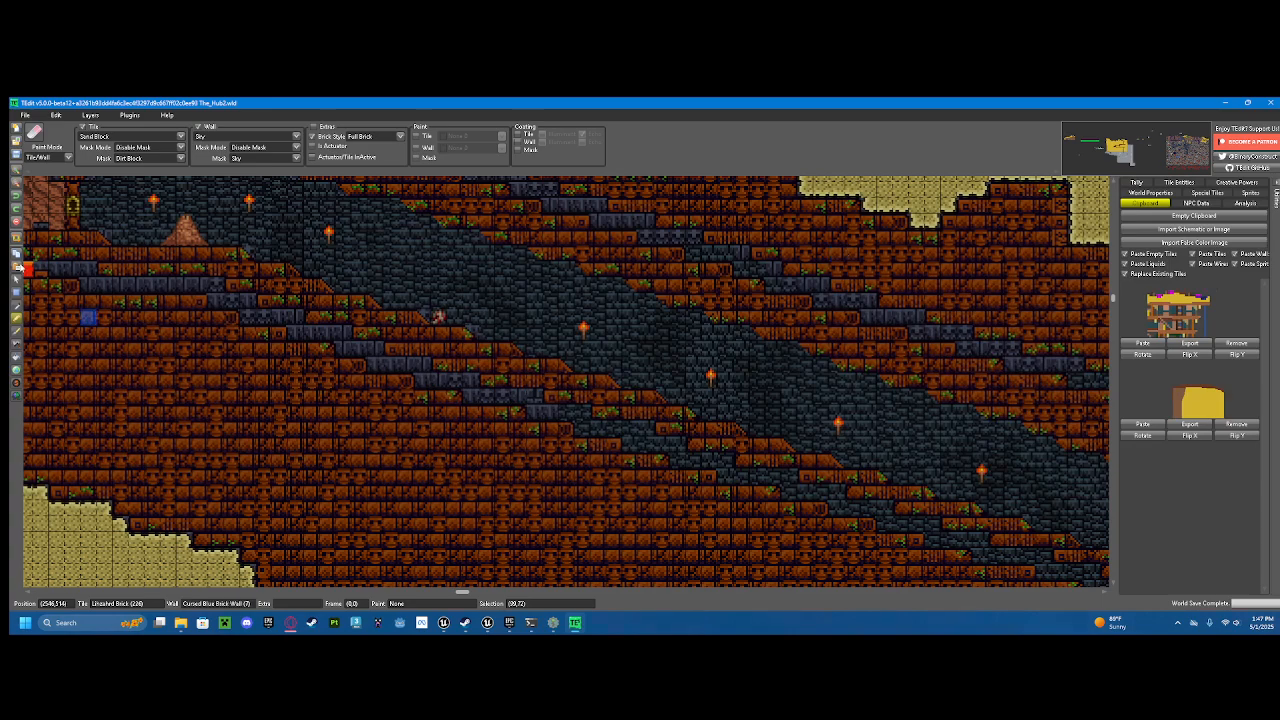
Step: Switch to the Brush tool, greatly enlarge its rectangular shape, and try covering the sloping temple tunnel with Sand Block
click(17, 333)
scroll(370, 294, down, 3)
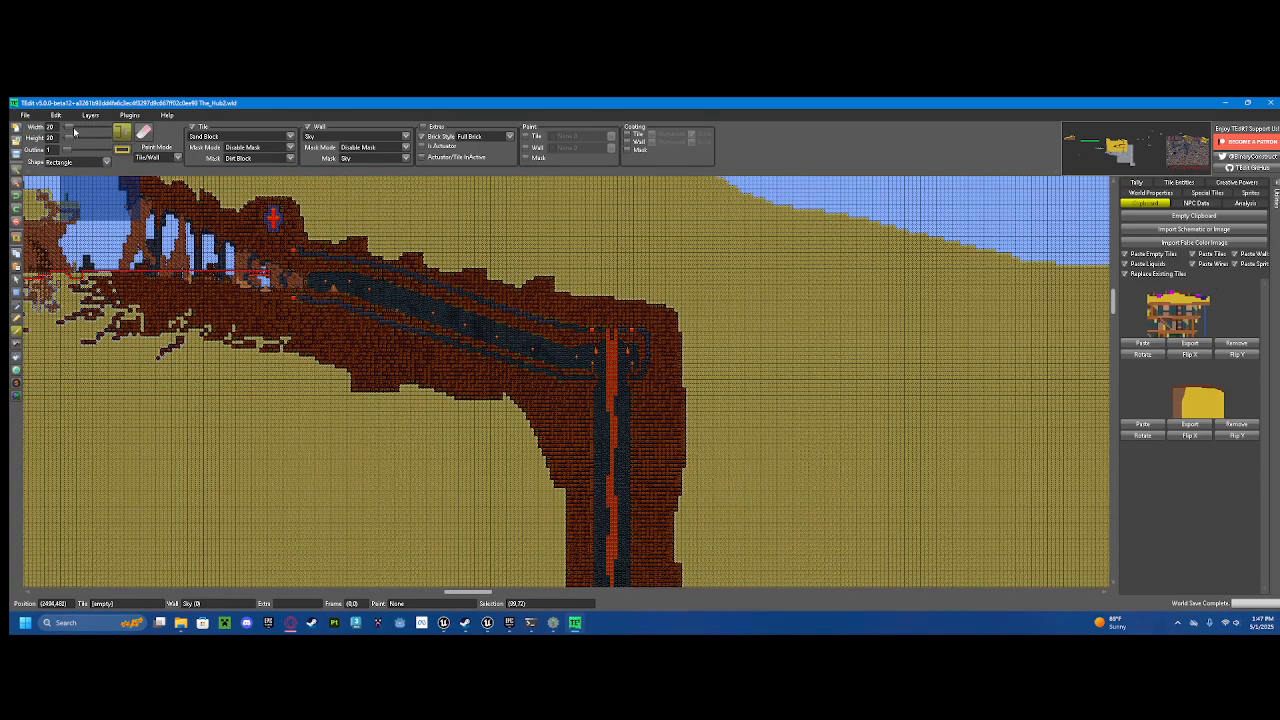
drag(74, 131, 82, 131)
click(526, 297)
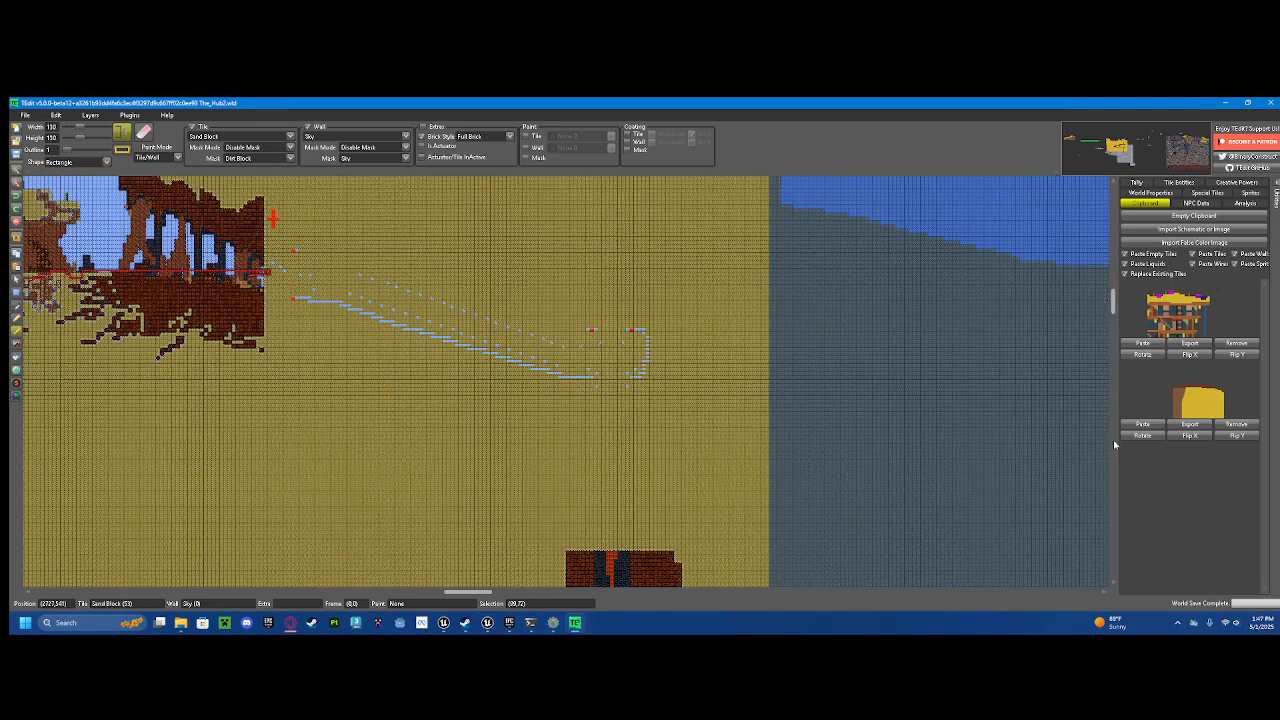
scroll(546, 343, up, 4)
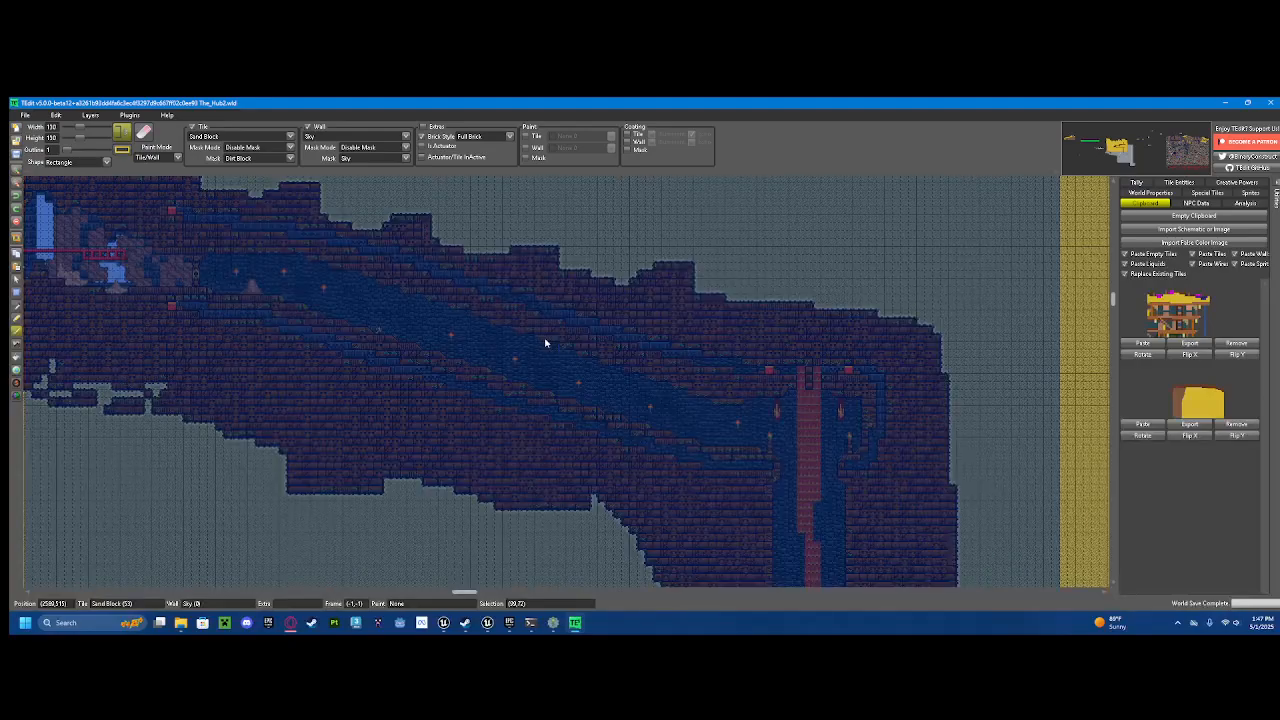
Step: Paint Sand Block in wide strokes over the whole sloping tunnel and inspect the sprites and slopes beneath
drag(722, 358, 308, 305)
mouse_move(445, 333)
mouse_down()
mouse_move(625, 374)
mouse_move(875, 400)
mouse_up()
drag(506, 384, 654, 400)
click(545, 406)
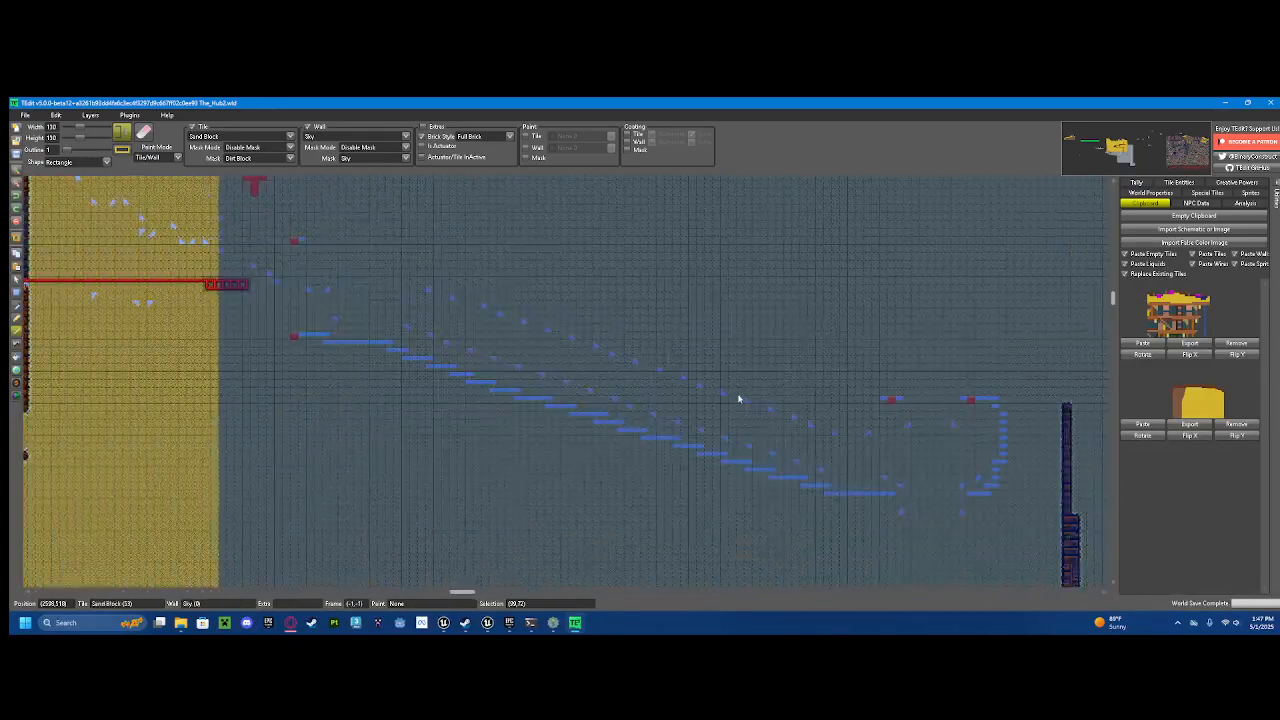
scroll(738, 399, up, 2)
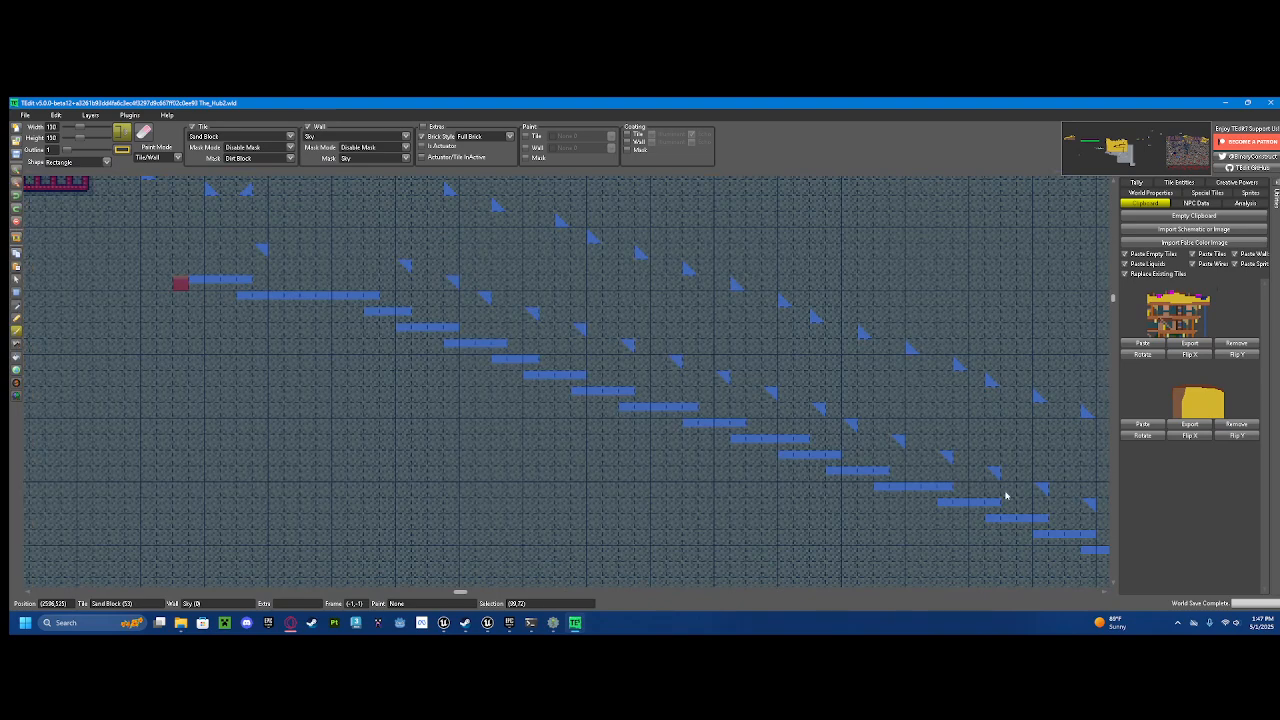
scroll(690, 343, down, 5)
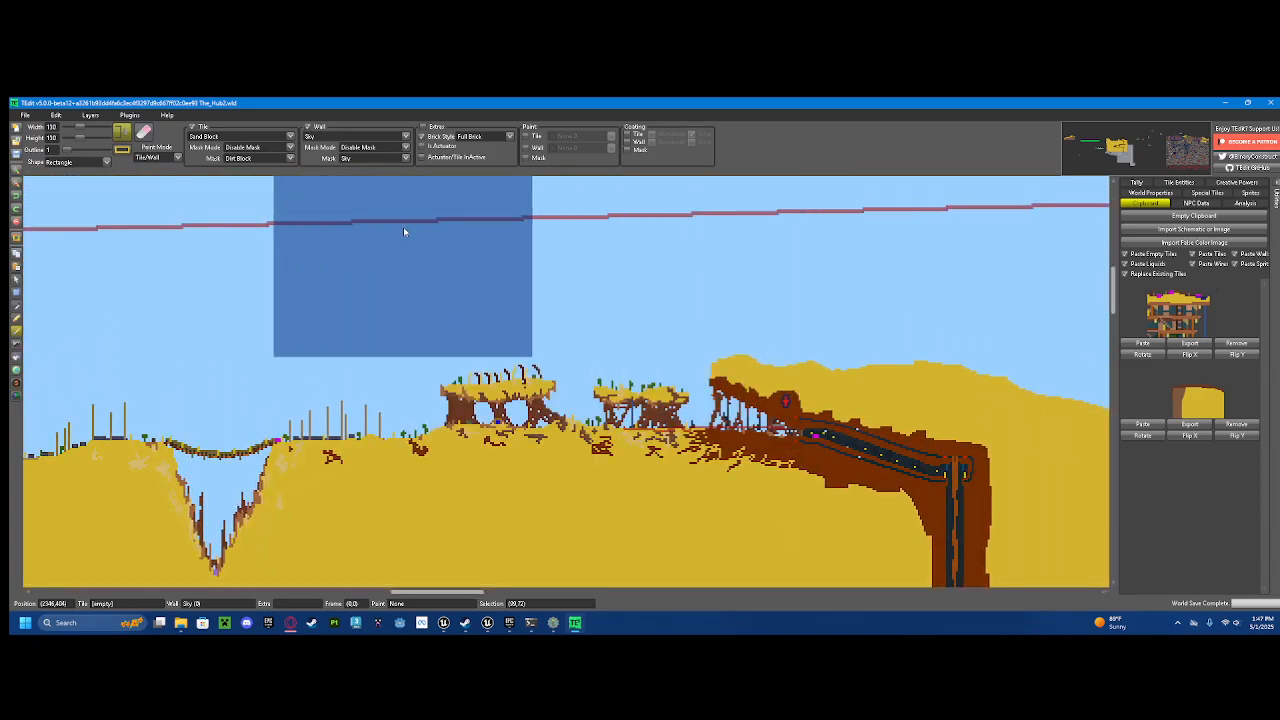
Step: Stamp a large rectangle of Sand Block in the sky above the ravine and undo it
click(403, 231)
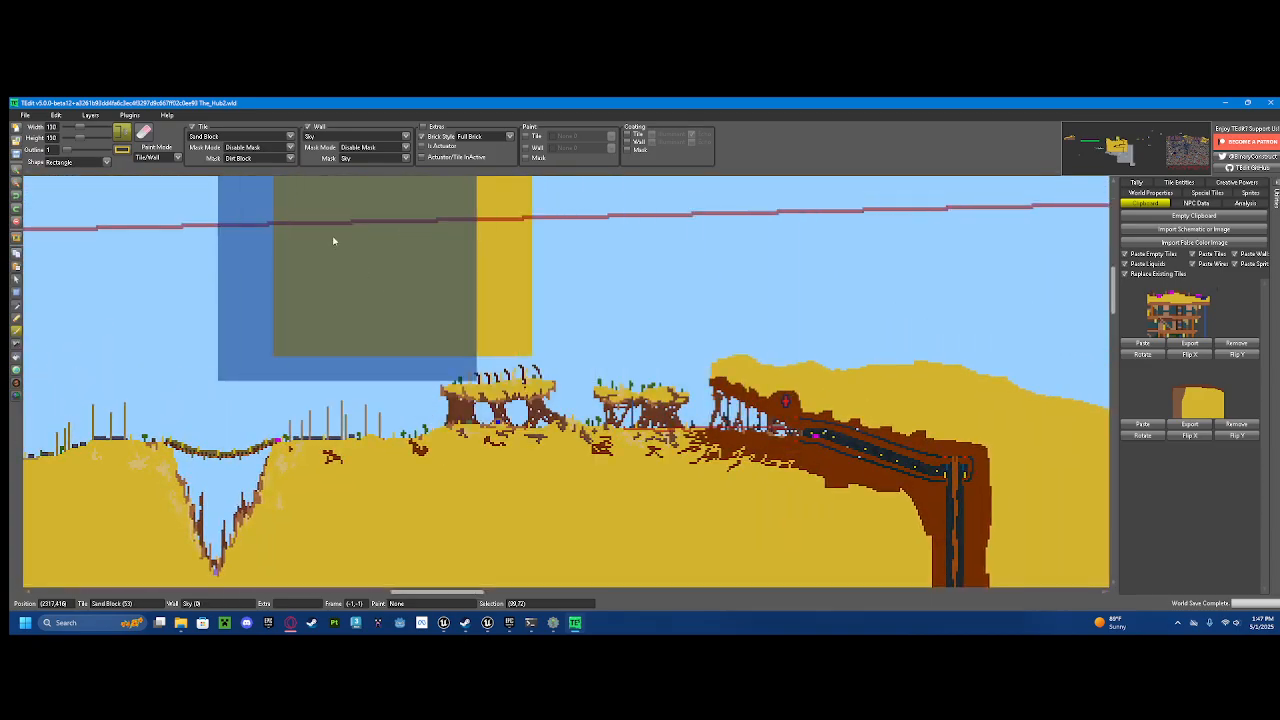
scroll(334, 240, up, 3)
scroll(477, 274, down, 1)
key(ctrl+z)
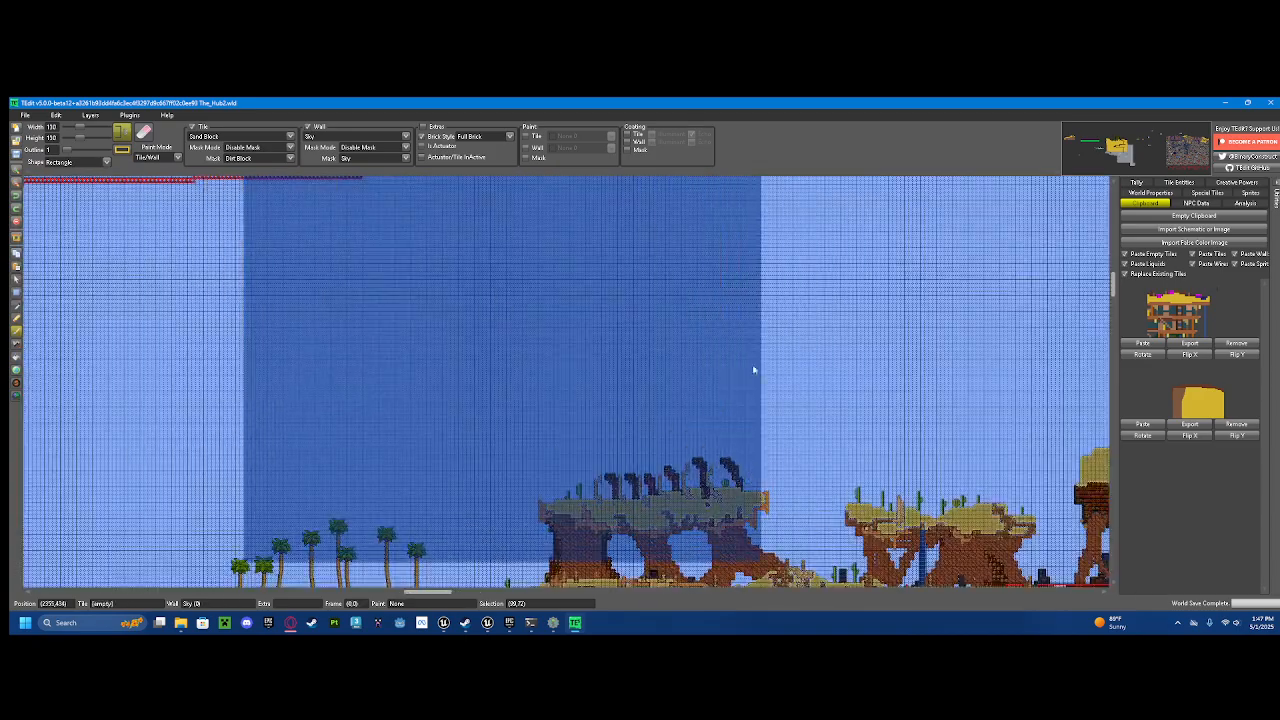
Step: Try painting over the desert surface and rock arches with Sand Block using the large rectangular brush
drag(913, 381, 508, 174)
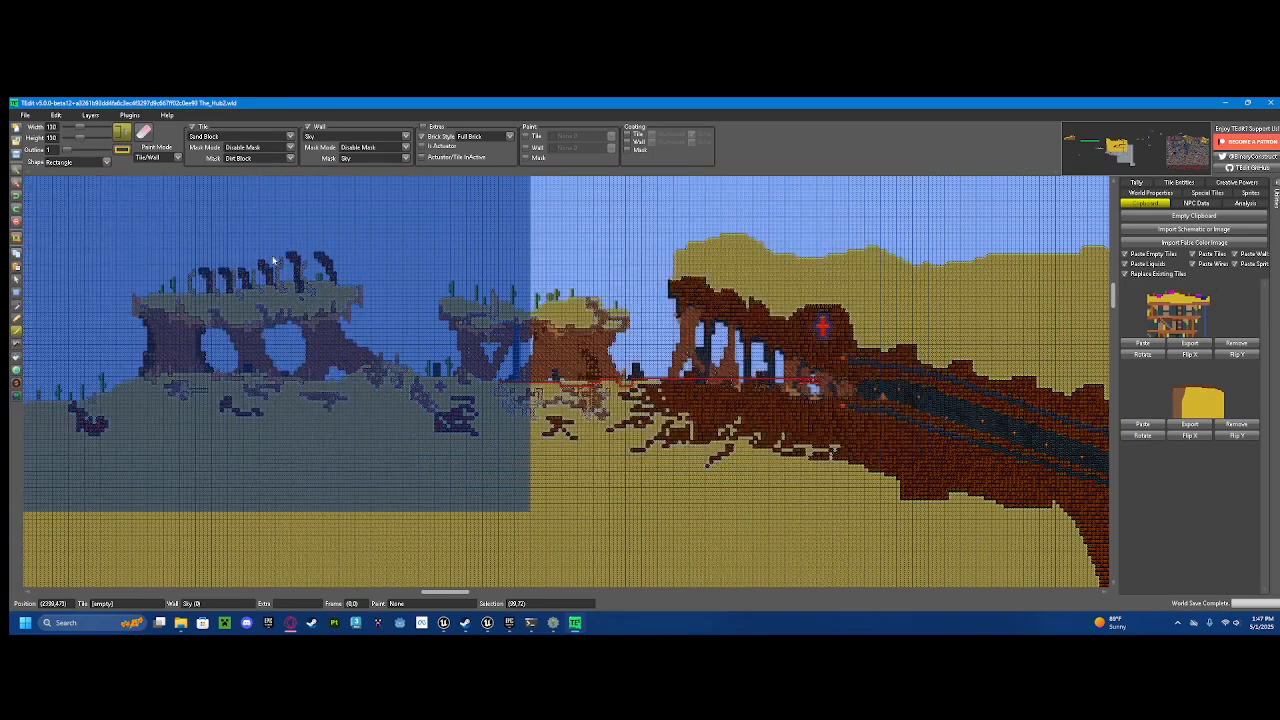
click(272, 259)
drag(400, 308, 646, 357)
scroll(646, 357, up, 1)
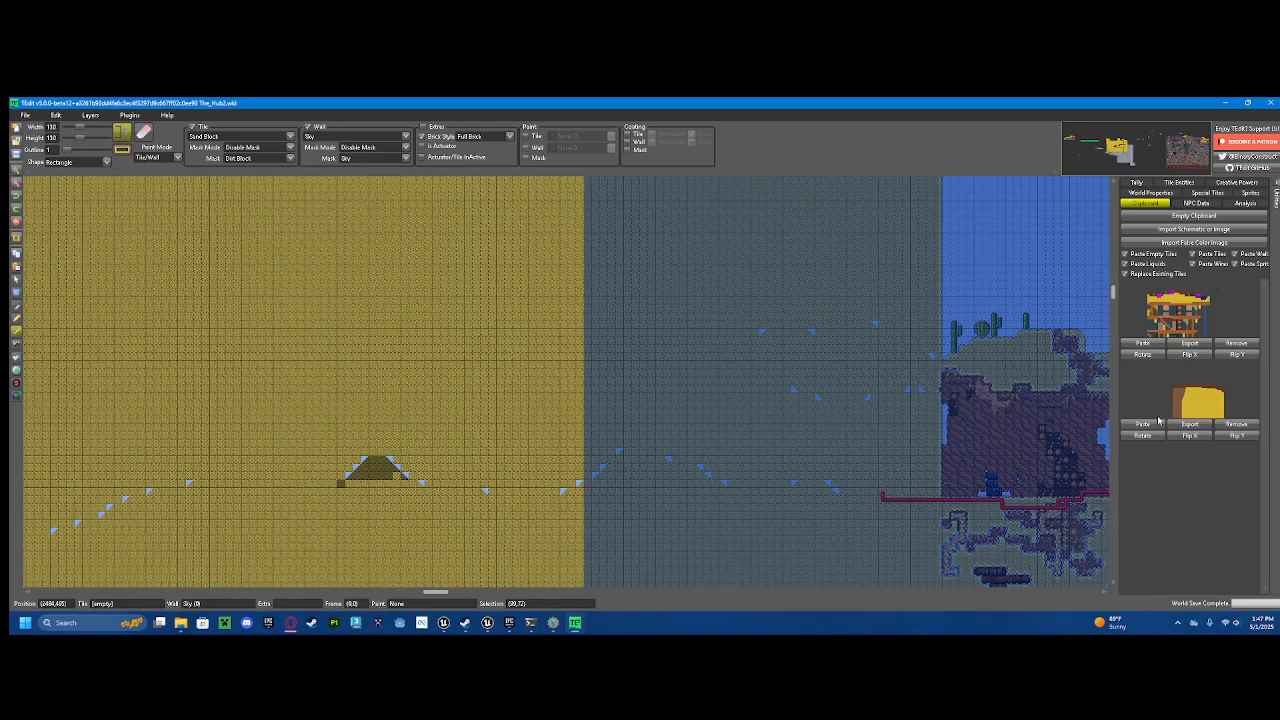
click(1143, 424)
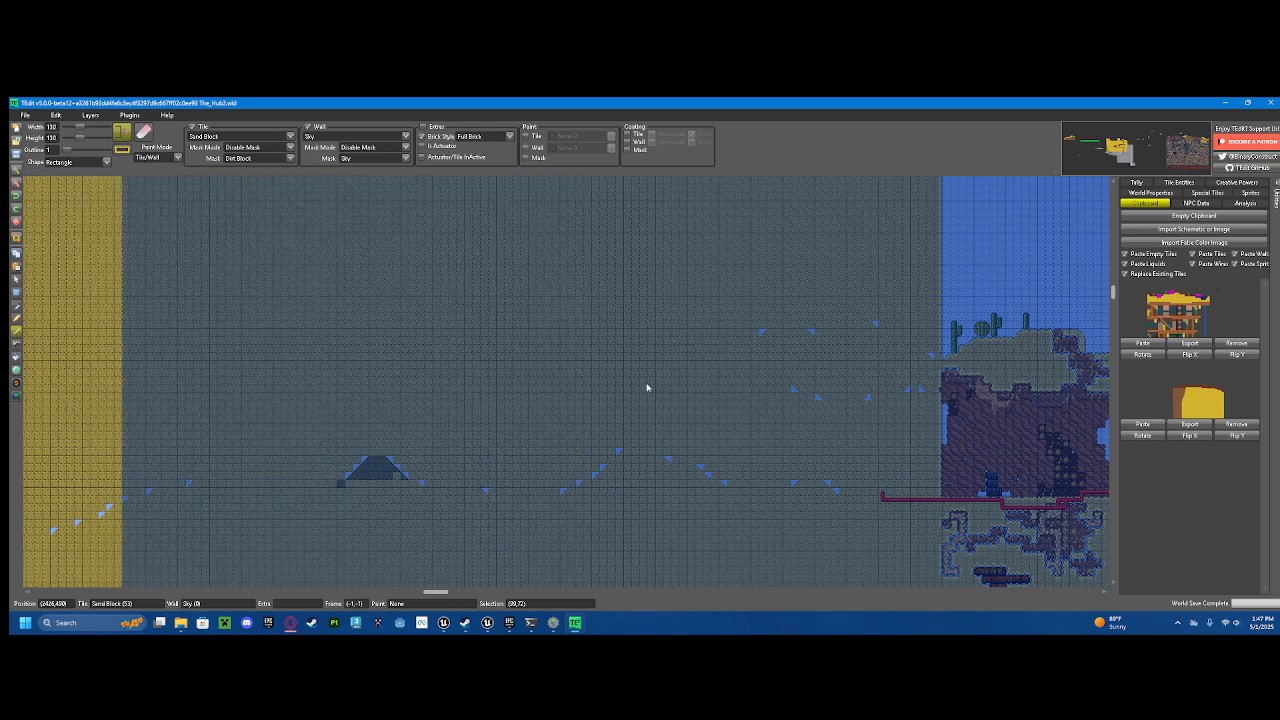
scroll(646, 384, down, 3)
scroll(334, 307, up, 1)
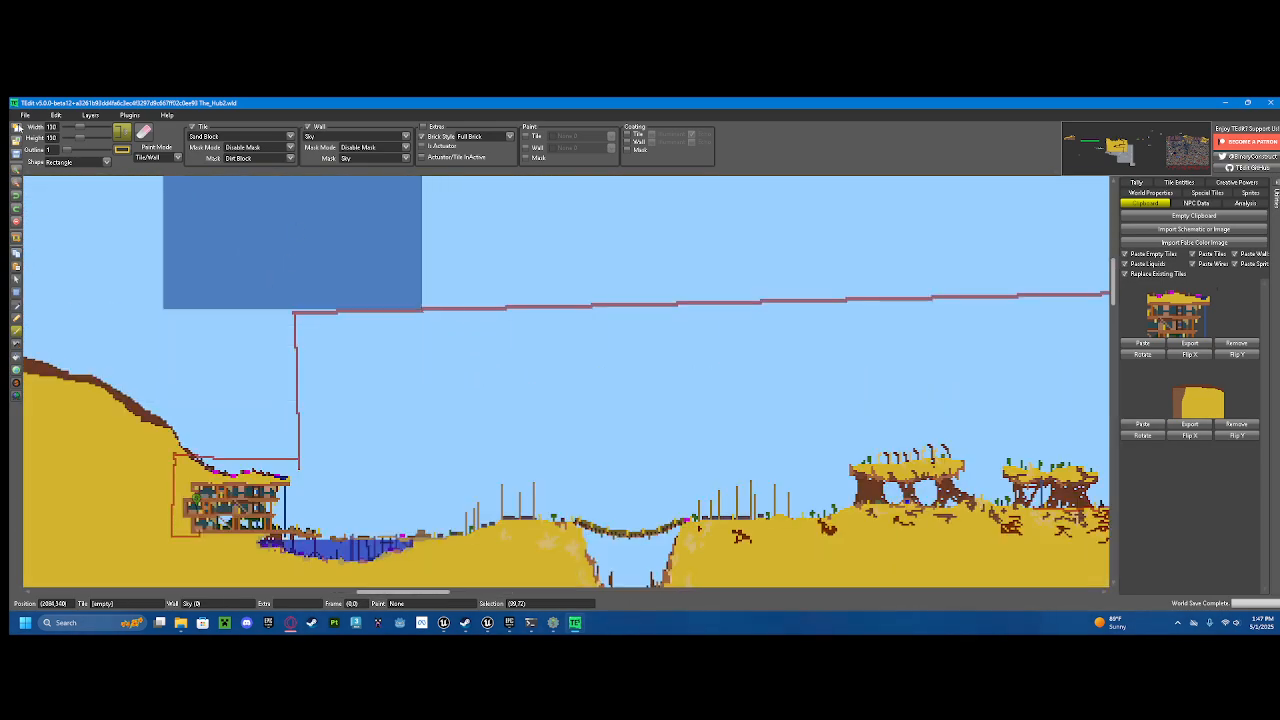
Step: Change the brush shape to Ellipse, paint a test stroke of Sand Block in the sky, and undo it
click(101, 165)
click(80, 188)
mouse_move(576, 290)
mouse_down()
mouse_move(580, 337)
mouse_move(777, 354)
mouse_up()
key(ctrl+z)
Step: Change the brush shape to Diagonal Right, paint a test stroke of Sand Block in the sky, and undo it
click(80, 161)
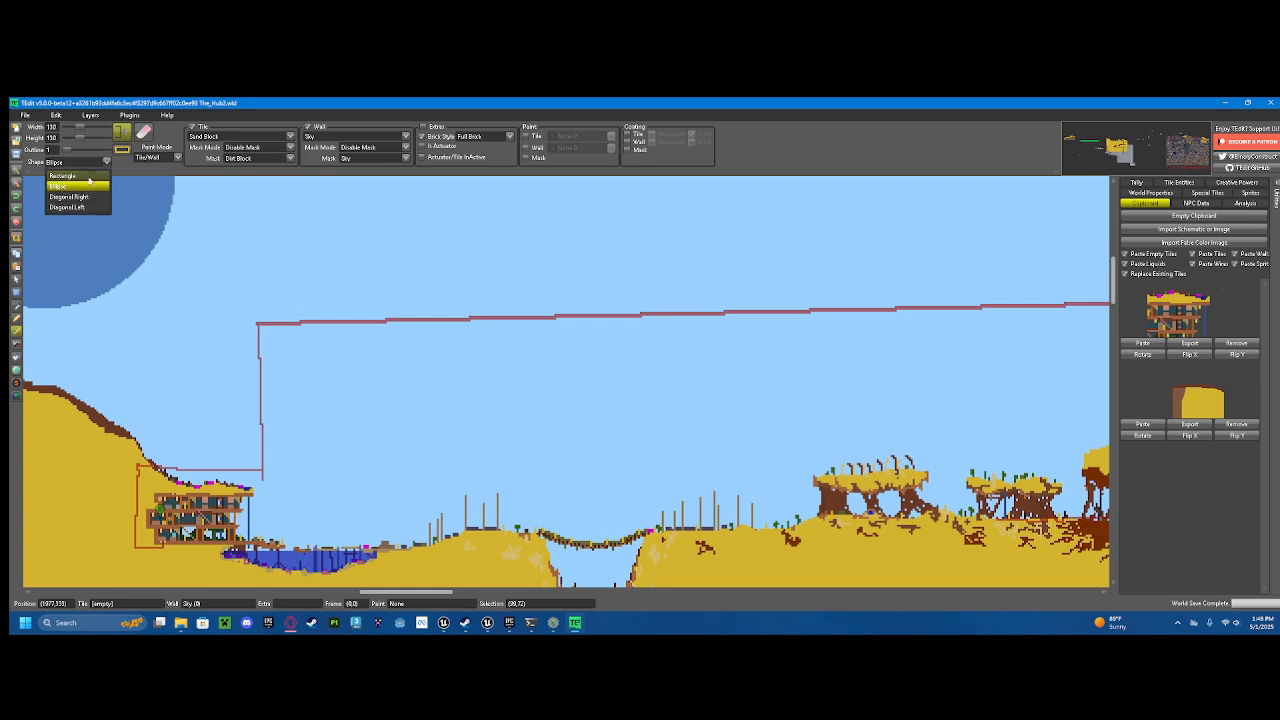
click(86, 196)
drag(534, 286, 848, 306)
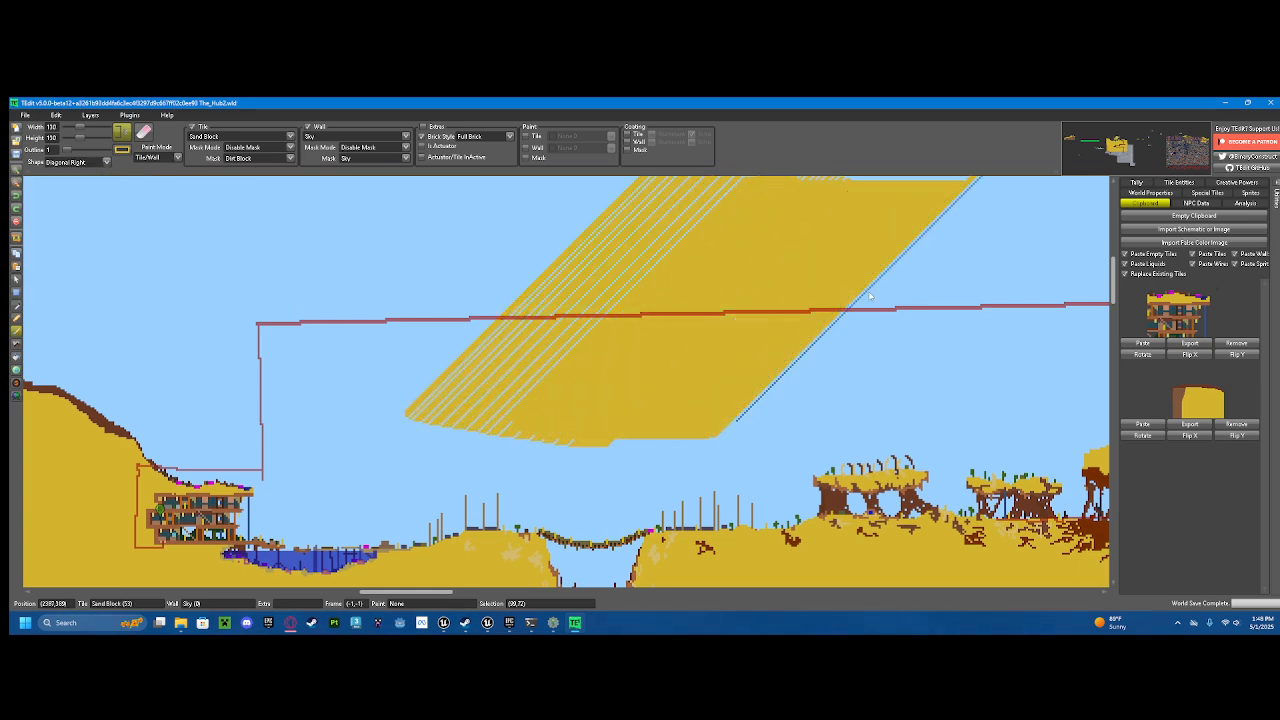
key(ctrl+z)
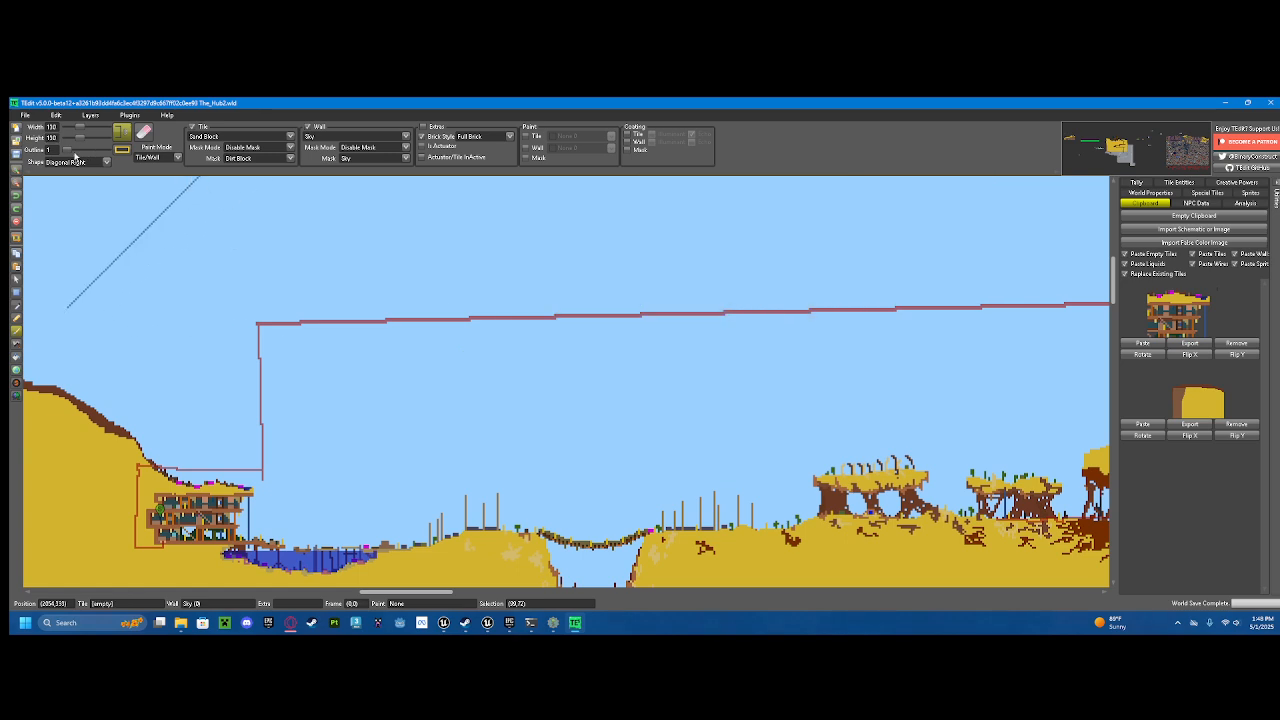
Step: Set the brush shape to Diagonal Left, paint a short Sand Block stroke in the sky, and undo the stroke
click(91, 161)
click(86, 206)
drag(560, 291, 533, 308)
key(ctrl+z)
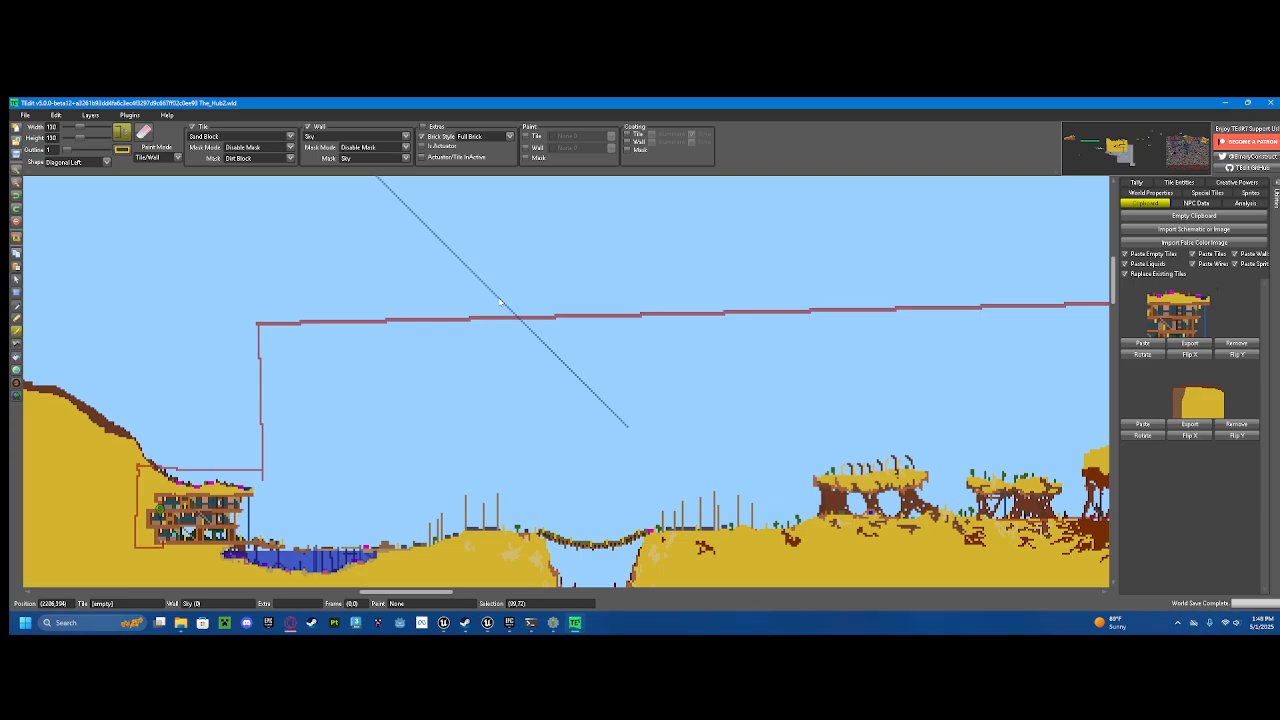
scroll(493, 256, up, 4)
scroll(493, 256, down, 1)
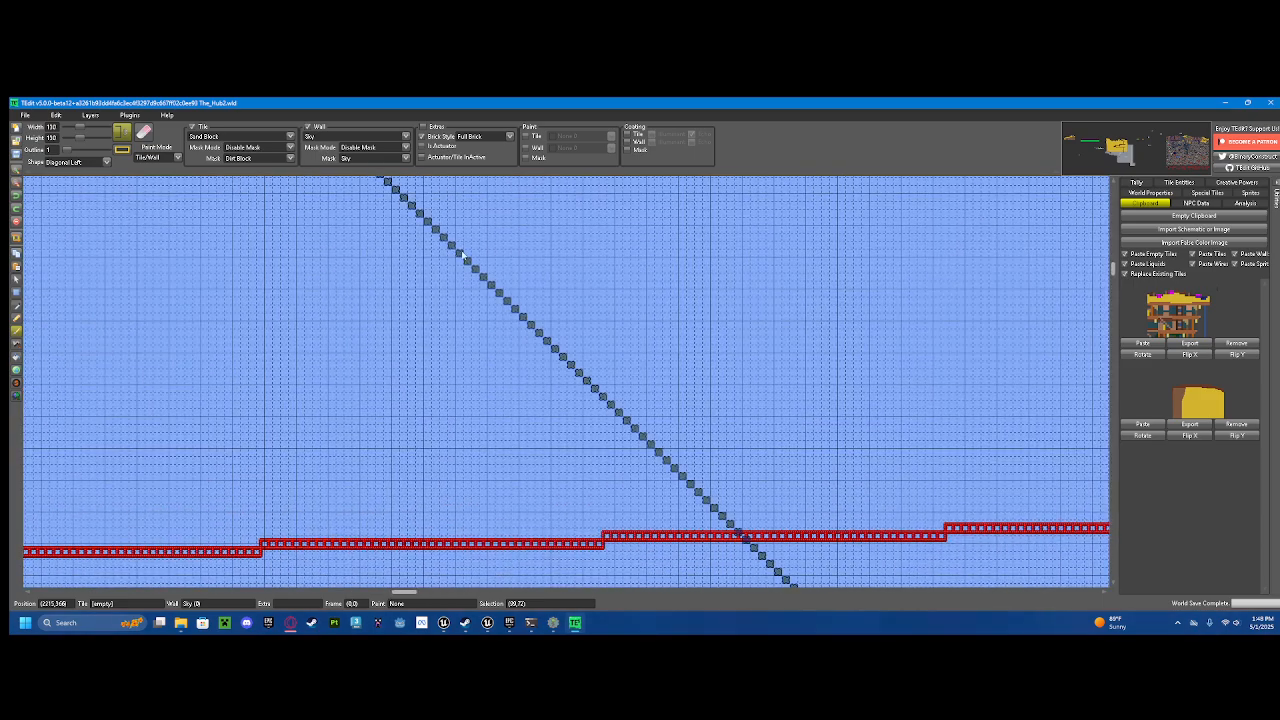
scroll(548, 284, down, 3)
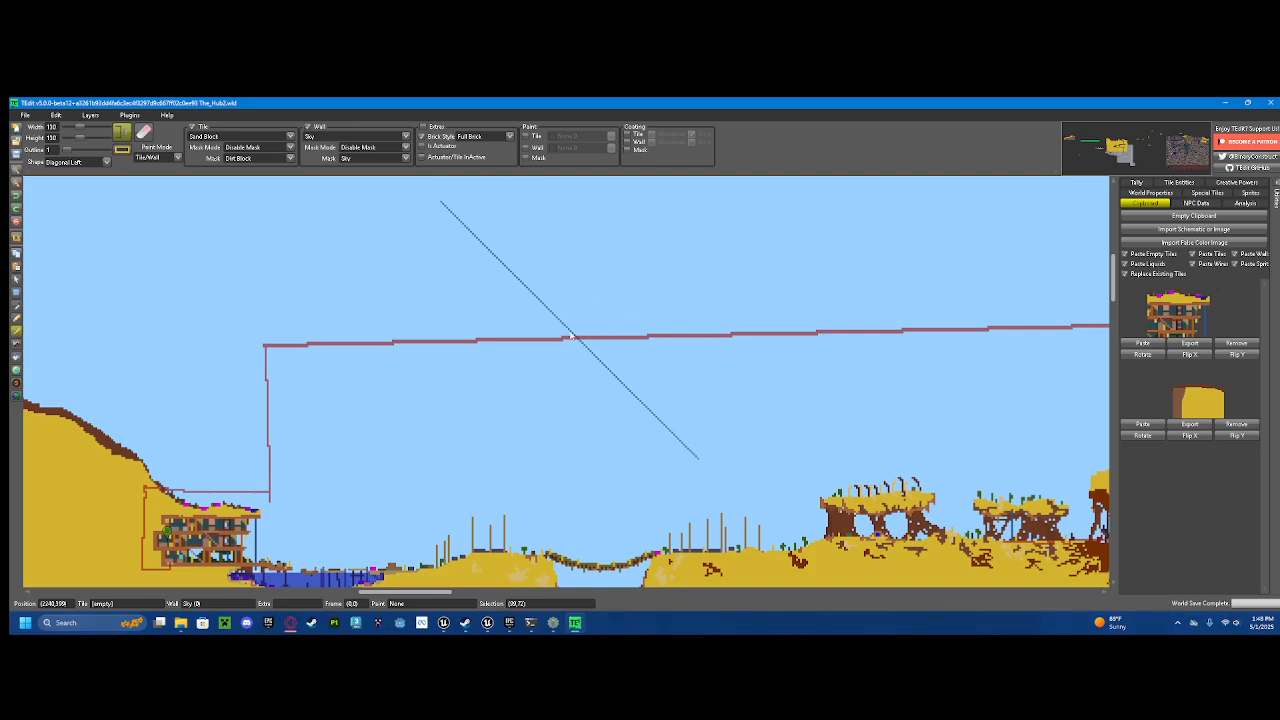
scroll(540, 300, up, 2)
scroll(508, 329, up, 1)
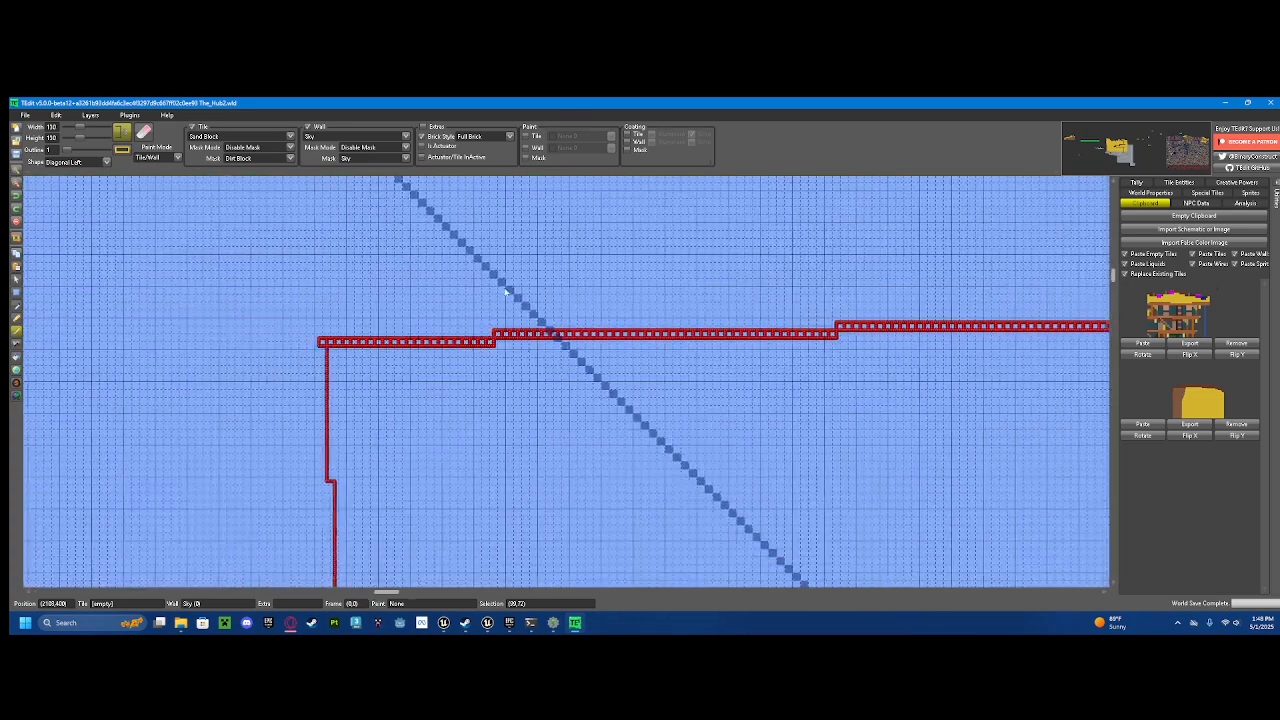
scroll(612, 320, up, 1)
scroll(605, 332, down, 1)
drag(652, 350, 284, 330)
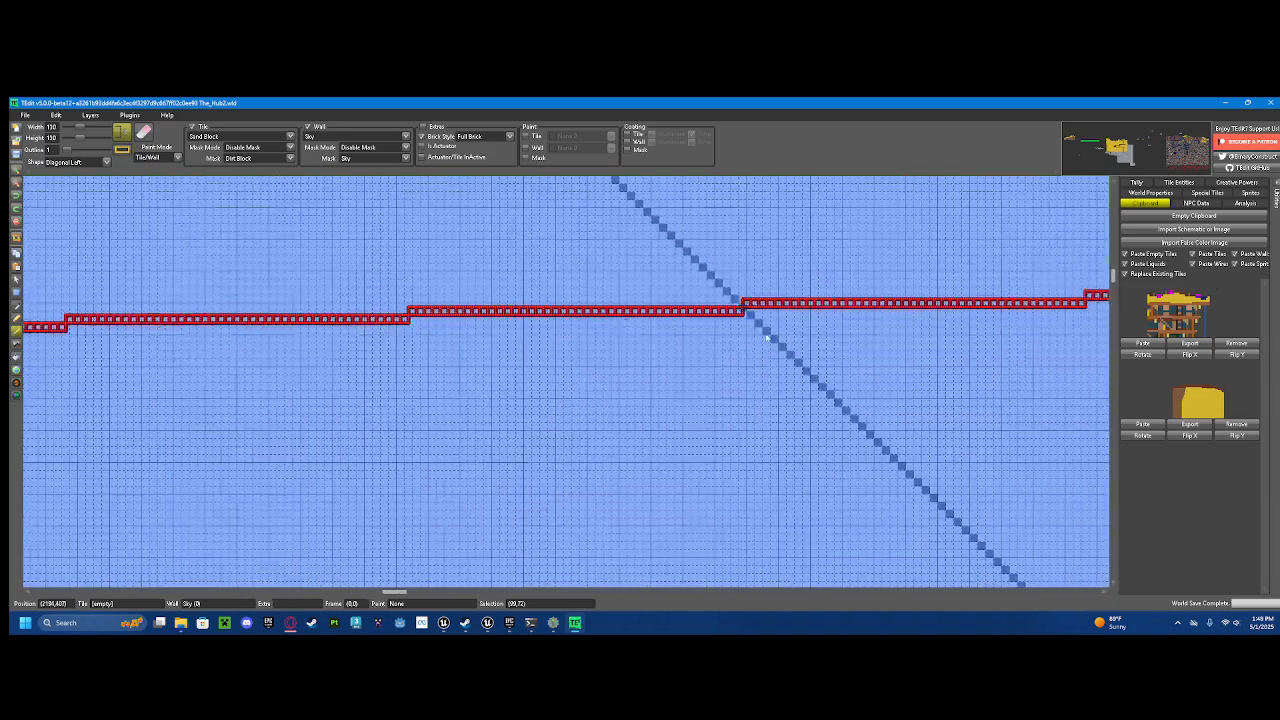
mouse_move(790, 350)
mouse_down()
mouse_move(591, 380)
mouse_move(433, 447)
mouse_up()
drag(197, 406, 423, 246)
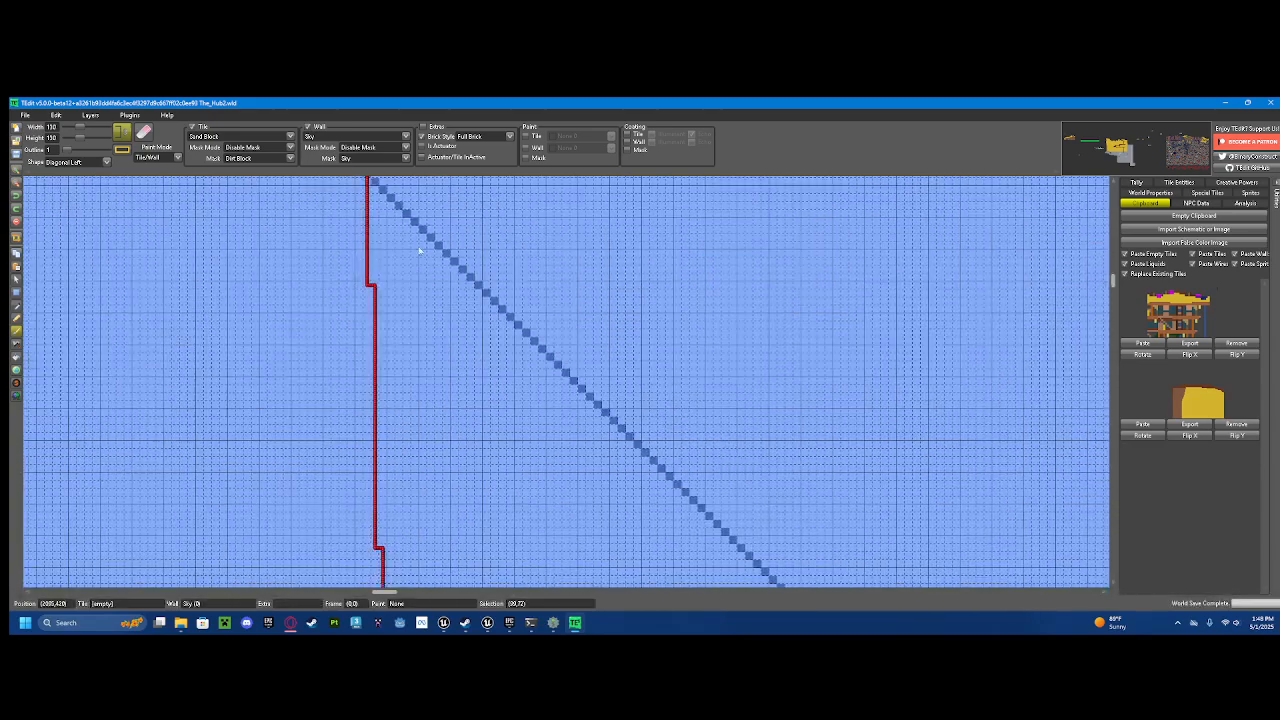
scroll(694, 338, down, 4)
mouse_move(822, 337)
mouse_down()
mouse_move(369, 330)
mouse_move(365, 345)
mouse_up()
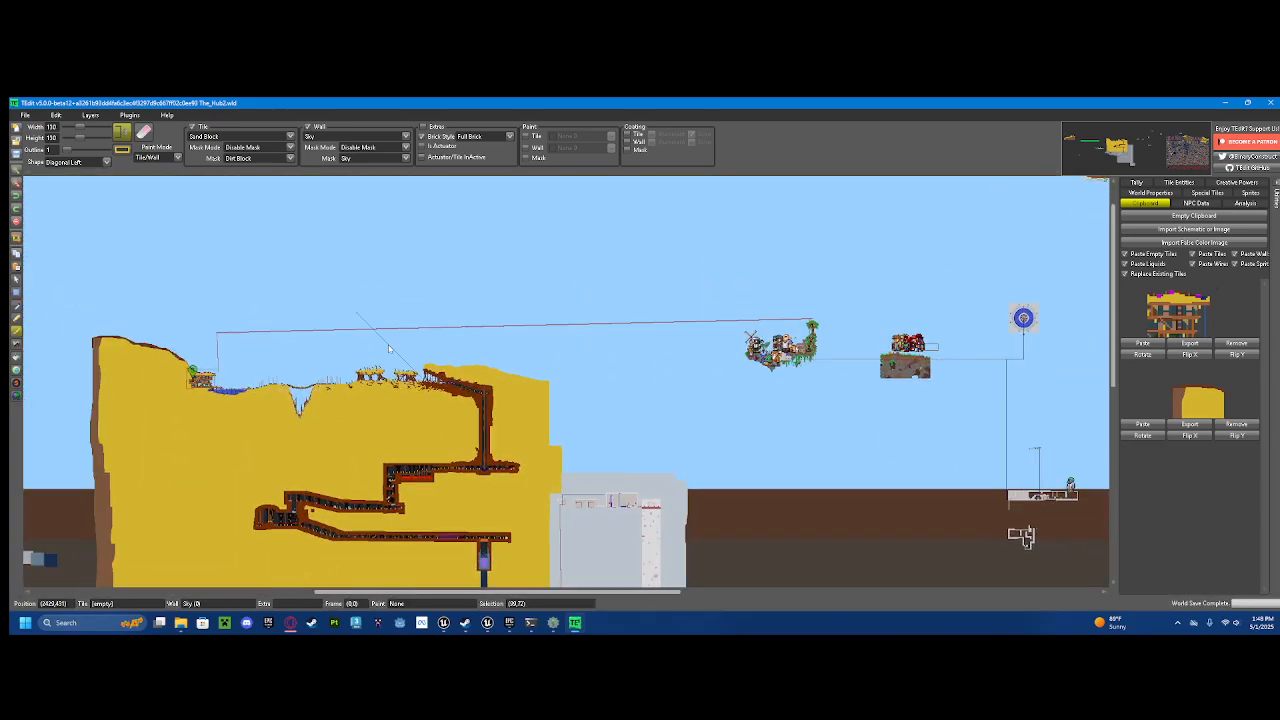
scroll(277, 275, up, 2)
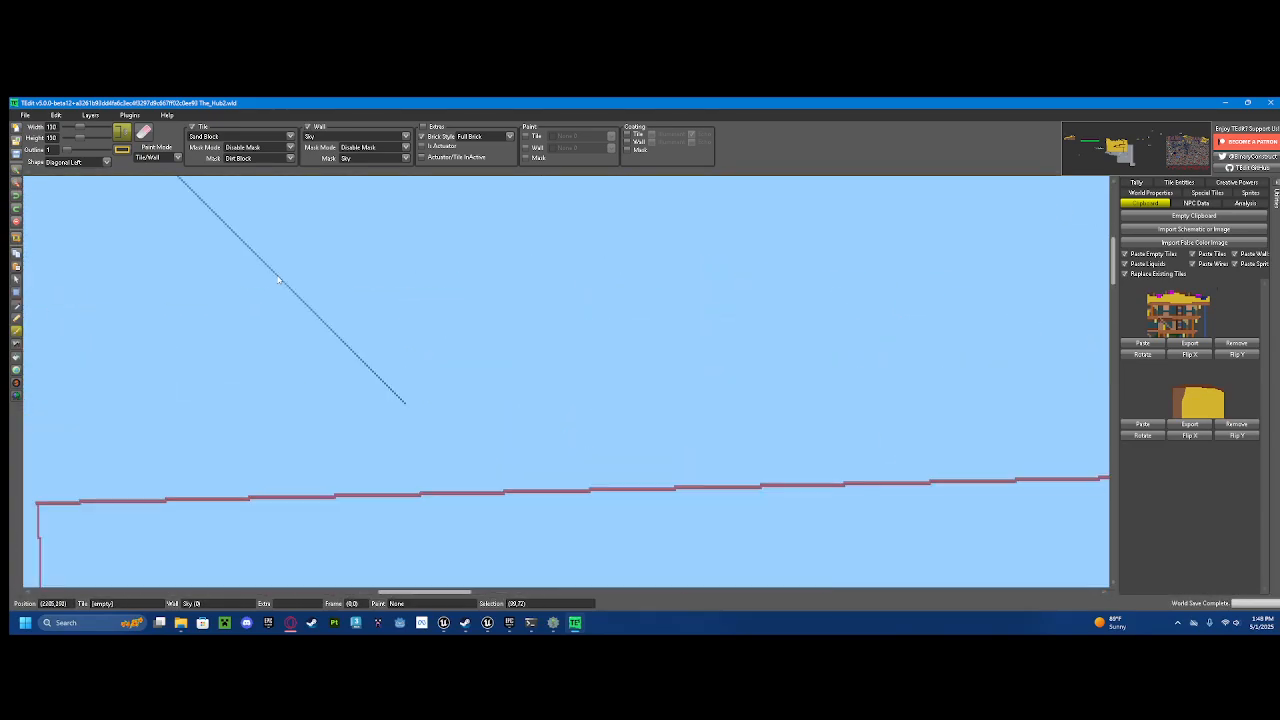
drag(308, 280, 522, 265)
Step: Switch to the Pencil tool and set the paint mode to Wire
click(16, 327)
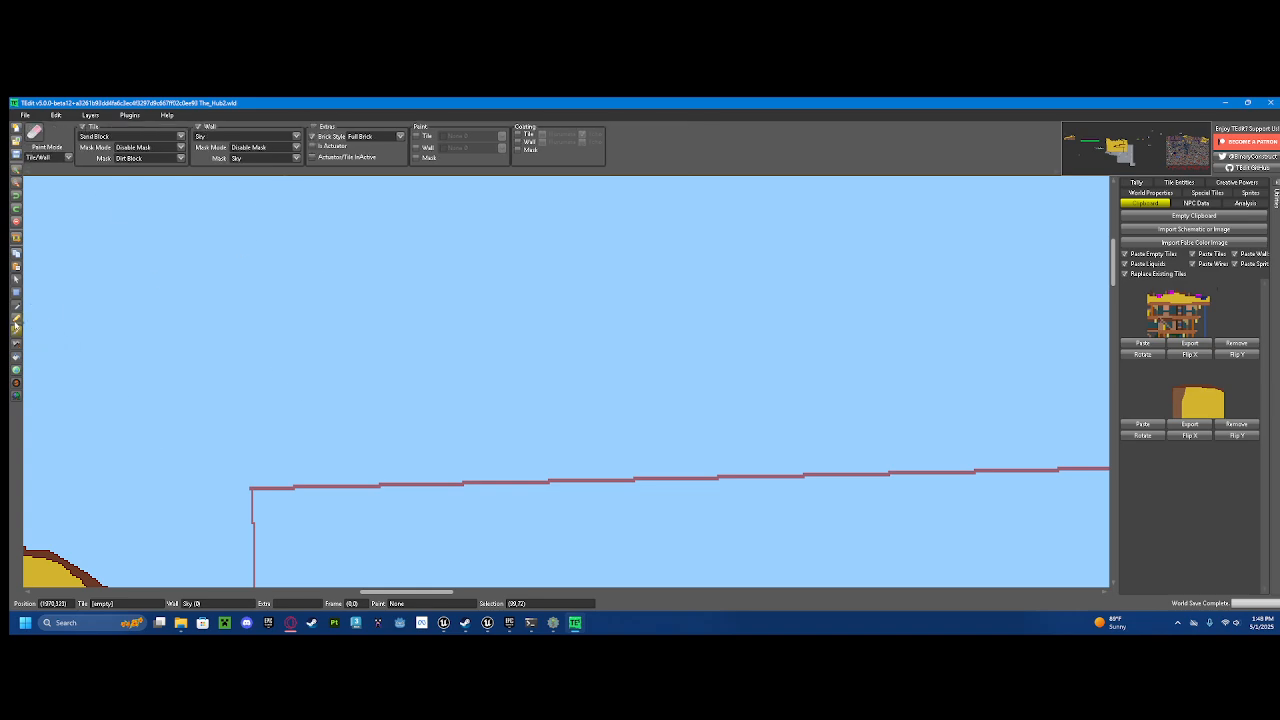
click(68, 158)
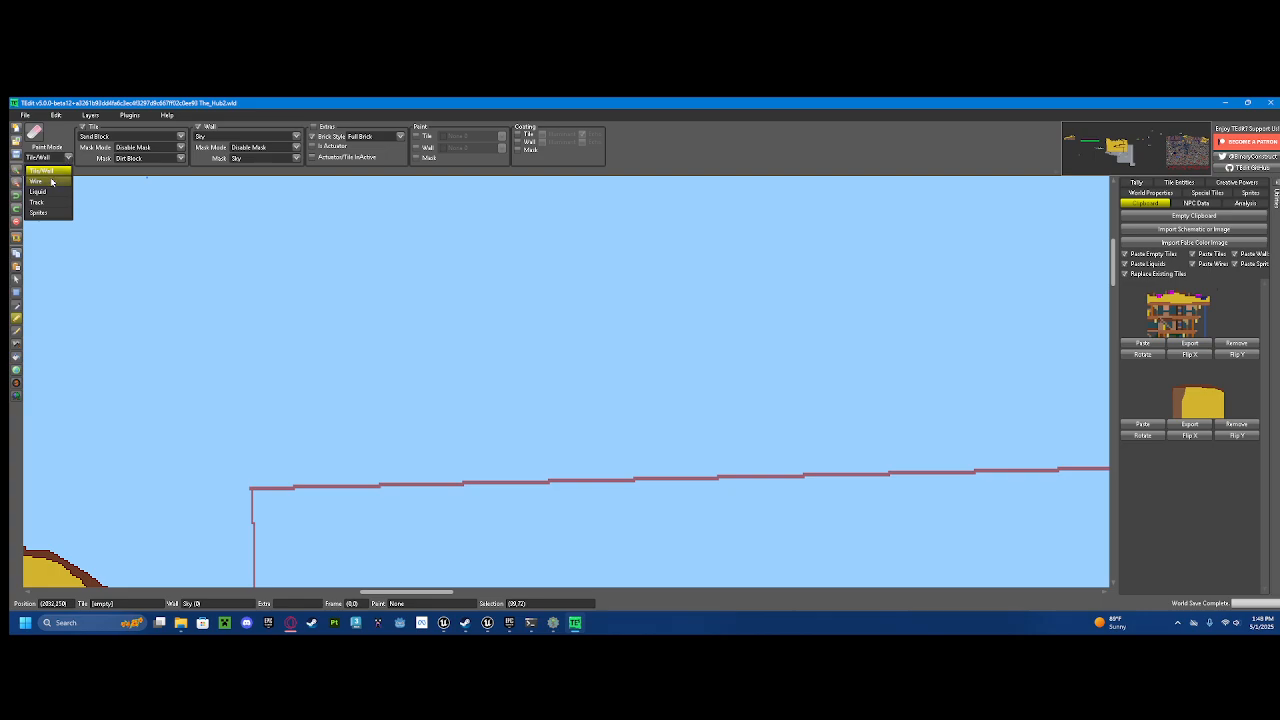
click(694, 245)
drag(226, 502, 513, 323)
scroll(885, 366, up, 3)
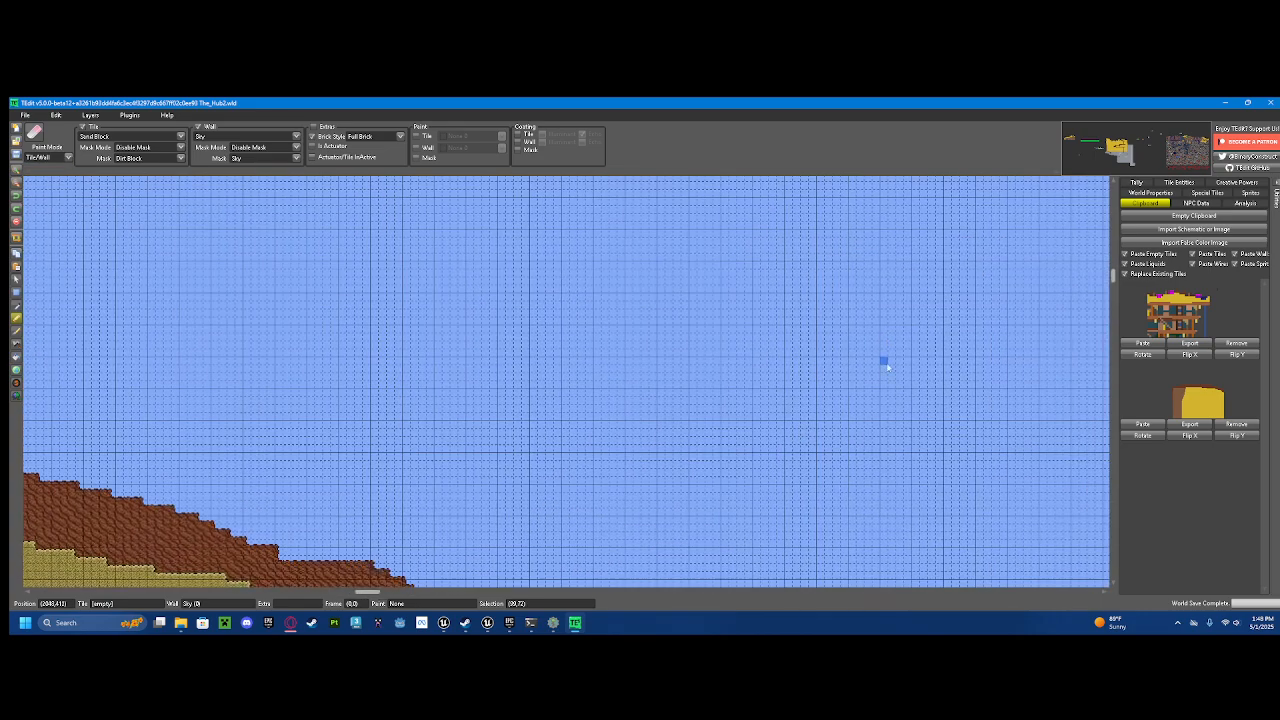
click(62, 158)
click(45, 172)
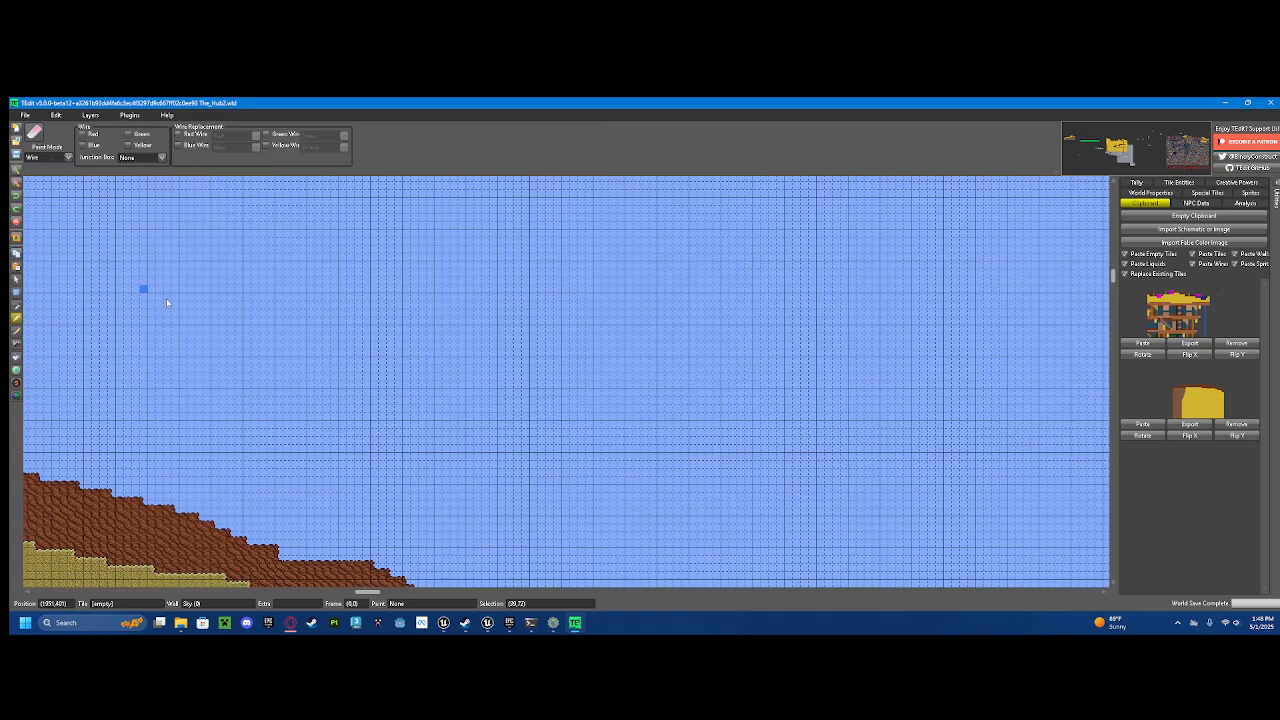
Step: Enable red wire, scribble with it in the sky just above the hill's slope, and erase part of the scribble
scroll(143, 286, up, 1)
click(84, 134)
mouse_move(341, 304)
mouse_down()
mouse_move(445, 236)
mouse_move(424, 314)
mouse_move(455, 318)
mouse_move(272, 273)
mouse_up()
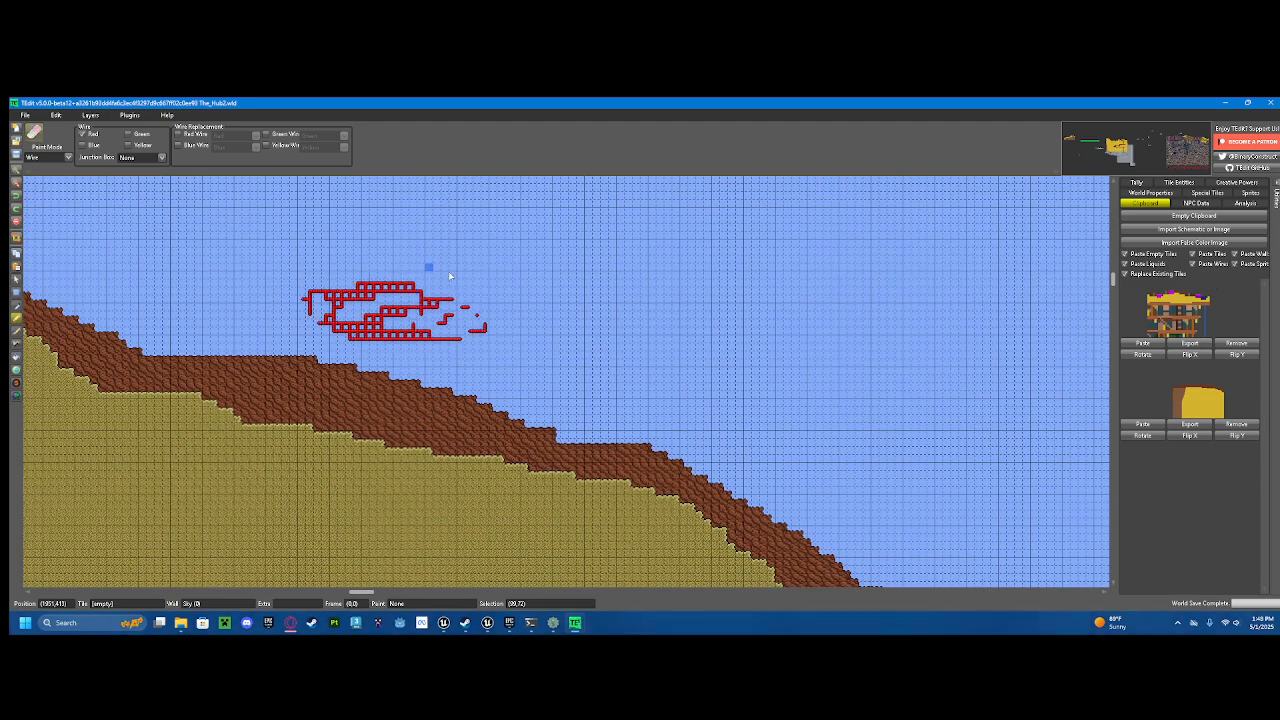
drag(449, 276, 374, 322)
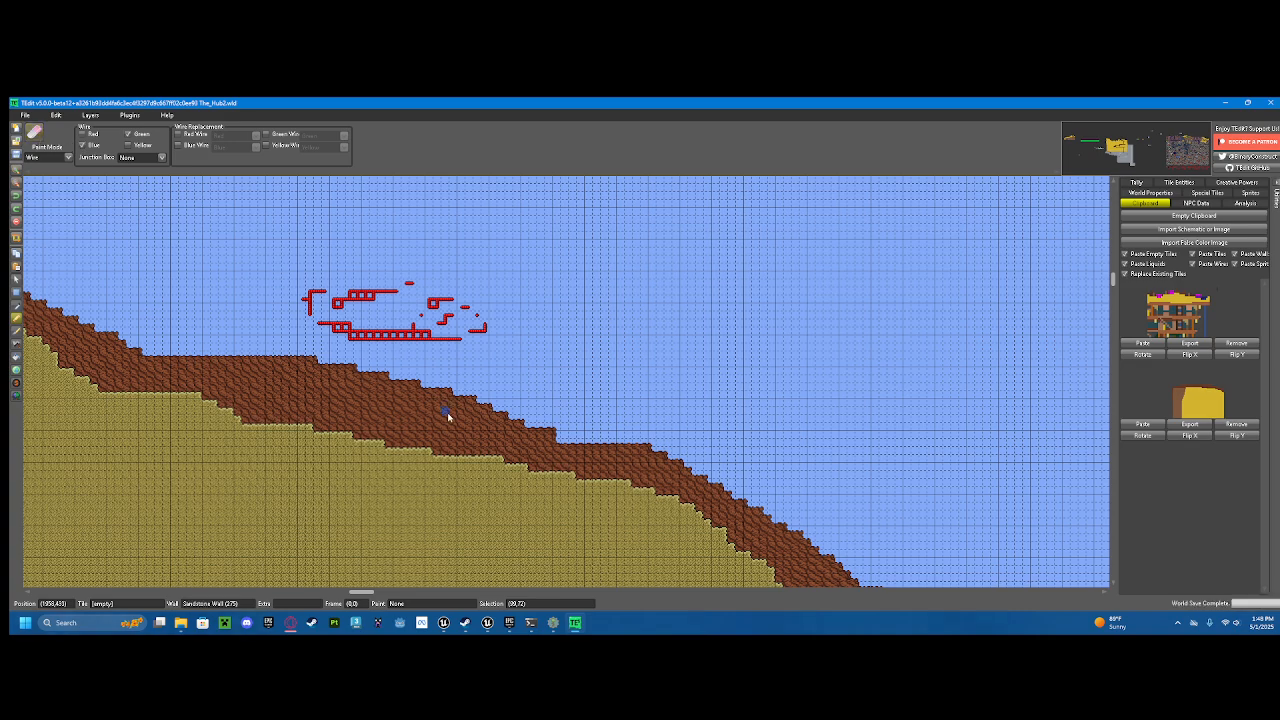
Step: Scribble a patch of combined blue and green wire in the sky beside the red wires, dismissing the New World dialog
drag(483, 262, 385, 284)
scroll(301, 260, up, 1)
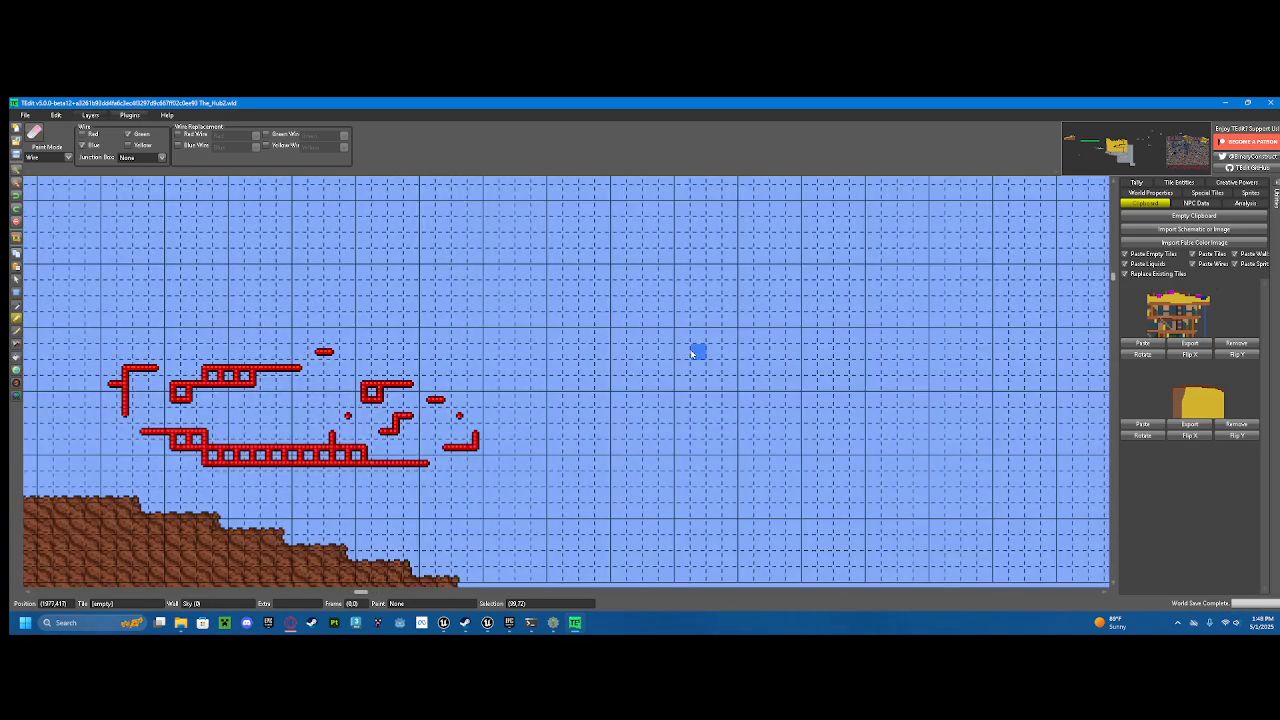
mouse_move(638, 336)
mouse_down()
mouse_move(654, 341)
mouse_move(650, 320)
mouse_move(683, 290)
mouse_move(648, 318)
mouse_move(617, 318)
mouse_up()
key(ctrl+n)
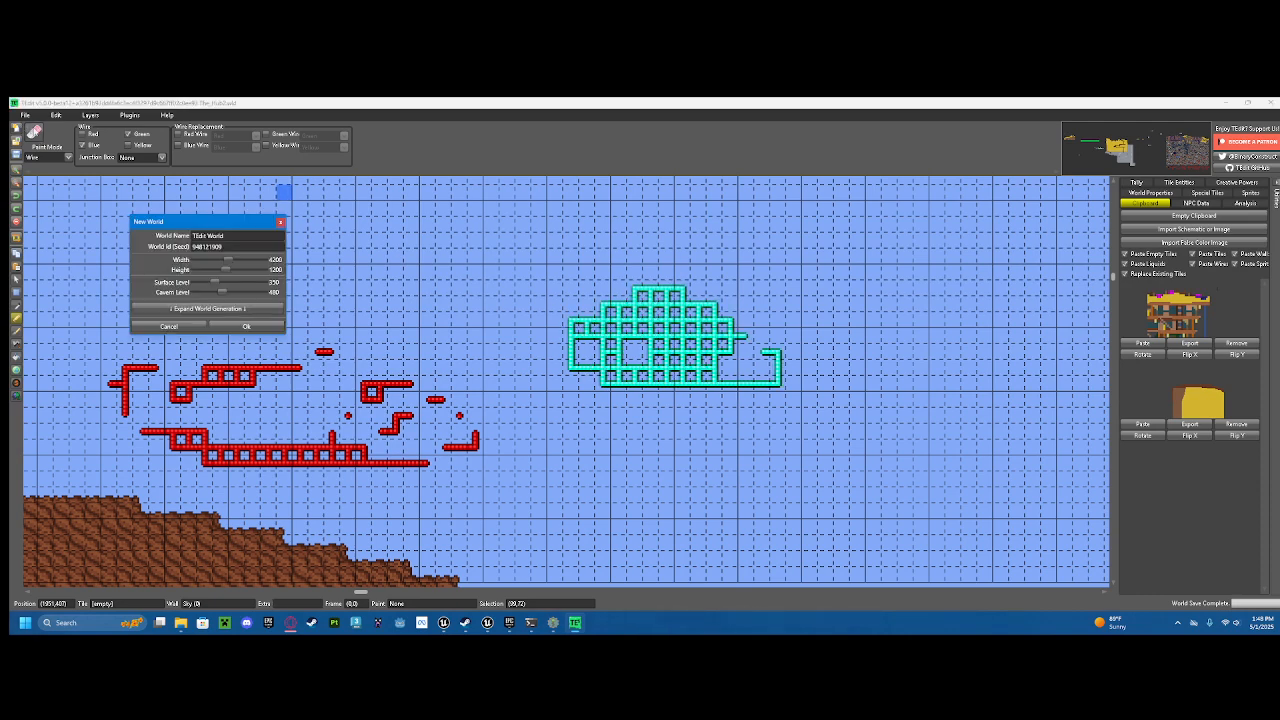
click(281, 222)
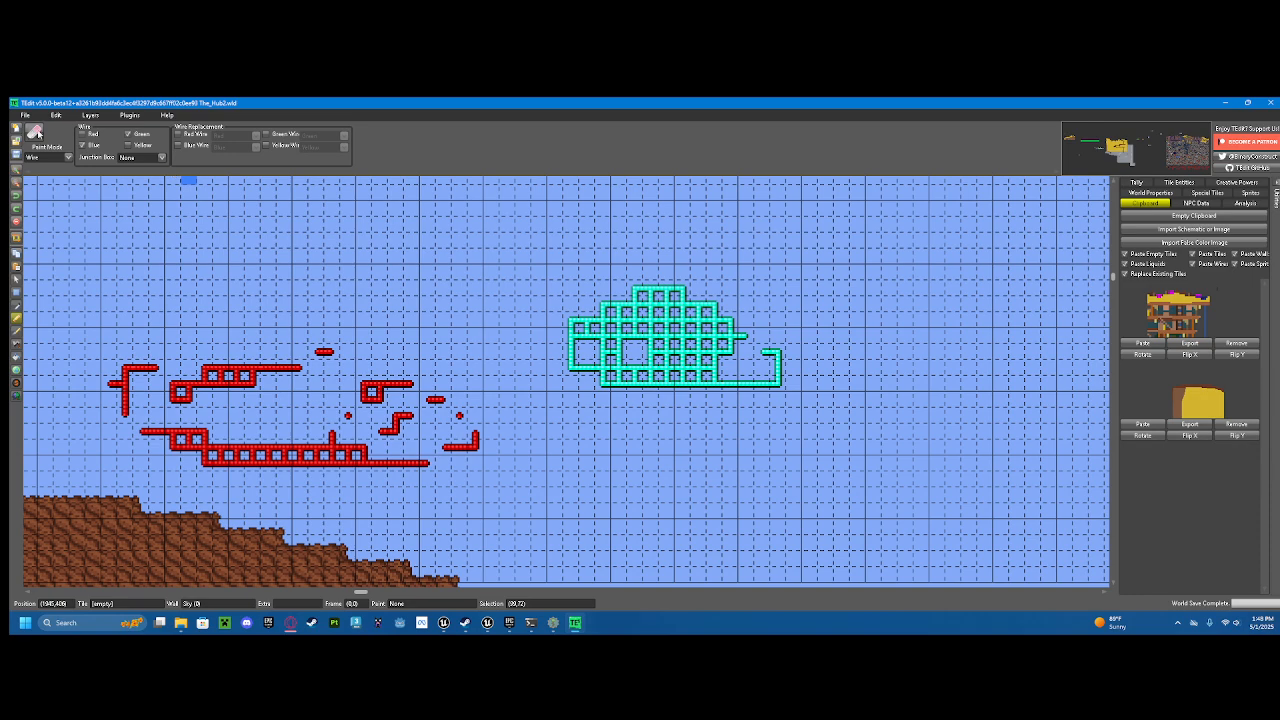
Step: Erase the blue wire from the blue-green patch, along with most of its green wire
mouse_move(570, 320)
mouse_down()
mouse_move(730, 320)
mouse_move(580, 337)
mouse_move(755, 387)
mouse_move(586, 375)
mouse_move(523, 320)
mouse_move(730, 372)
mouse_up()
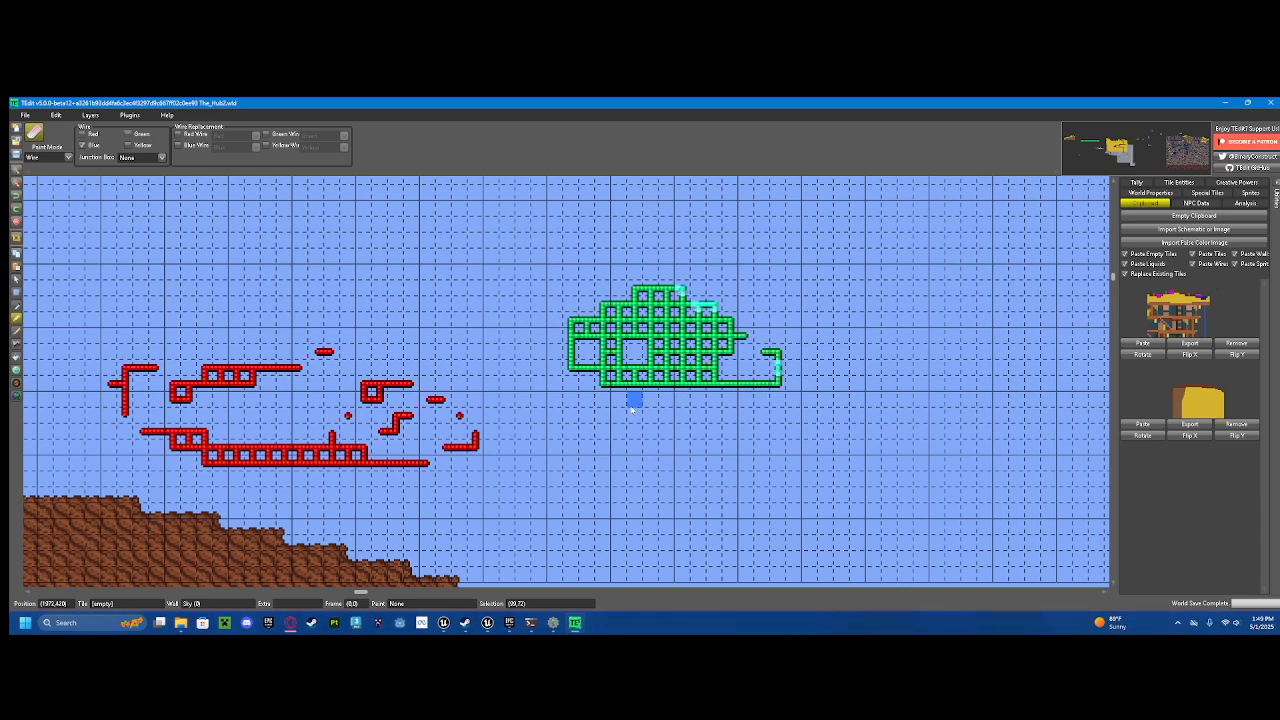
drag(633, 317, 760, 336)
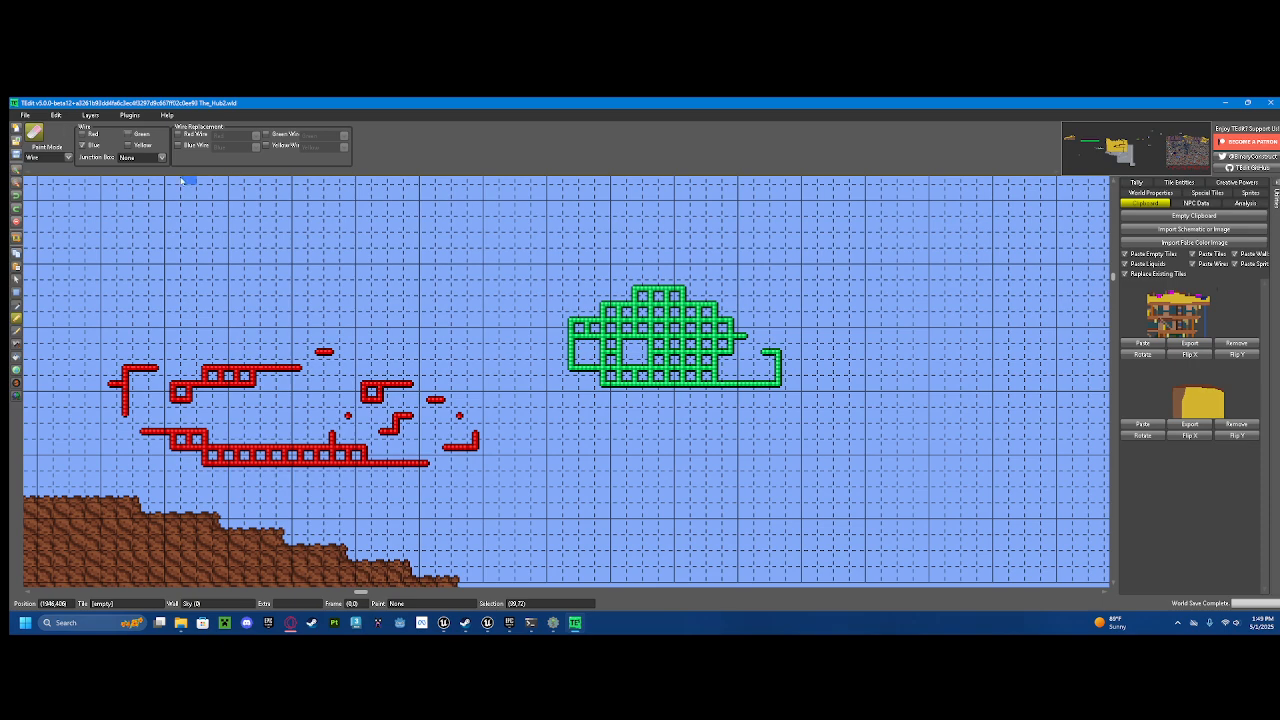
mouse_move(731, 307)
mouse_down()
mouse_move(474, 334)
mouse_move(600, 349)
mouse_move(600, 394)
mouse_move(675, 282)
mouse_move(714, 314)
mouse_up()
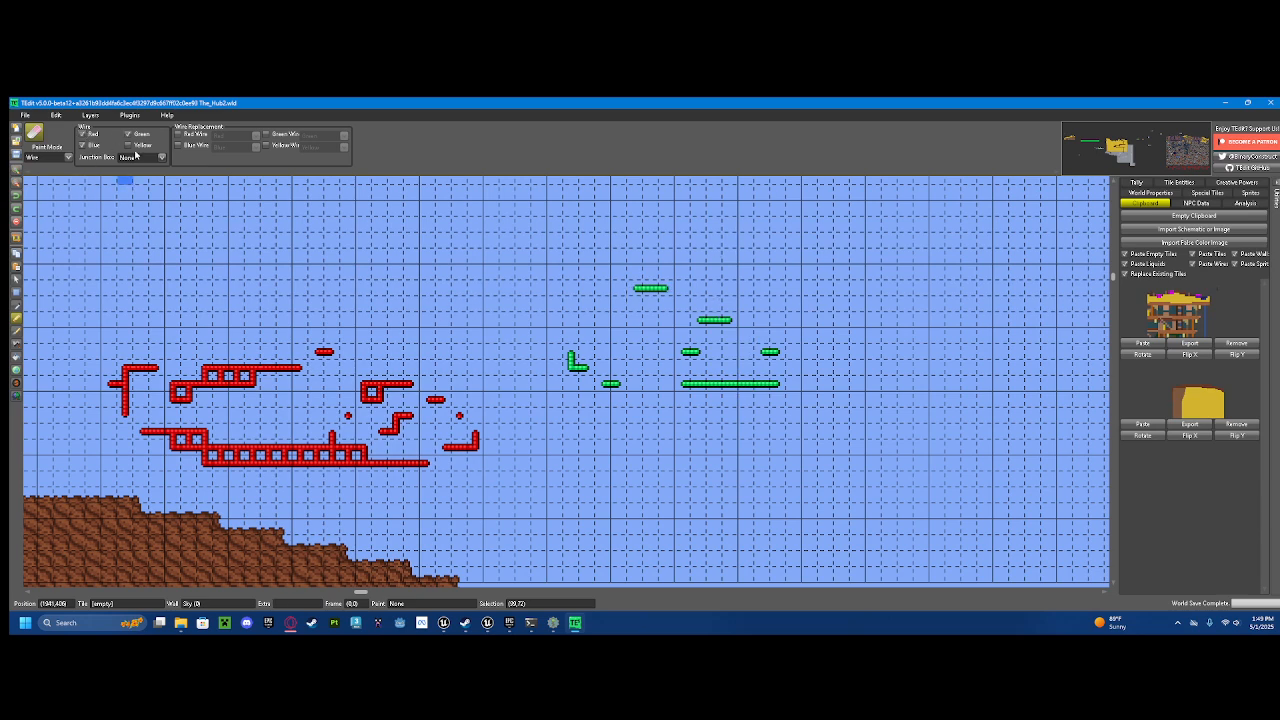
Step: Scribble with all four wire colours across the sky and erase the red, blue and green wires from parts of it
drag(366, 312, 322, 386)
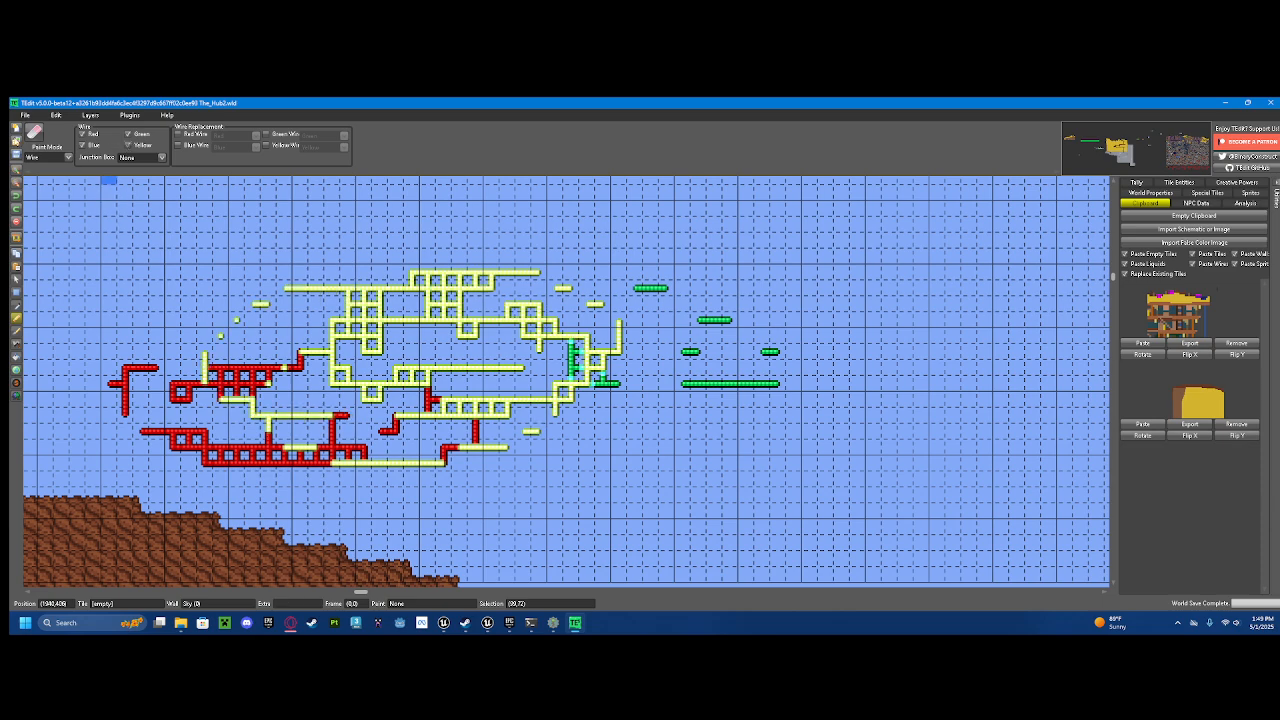
mouse_move(432, 342)
mouse_down()
mouse_move(345, 305)
mouse_move(625, 396)
mouse_move(609, 374)
mouse_move(632, 287)
mouse_up()
mouse_move(108, 366)
mouse_down()
mouse_move(171, 380)
mouse_move(137, 380)
mouse_up()
Step: Switch to the Brush tool, set its shape to Rectangle, and erase the remaining red, blue and green wires from the scribble
click(18, 333)
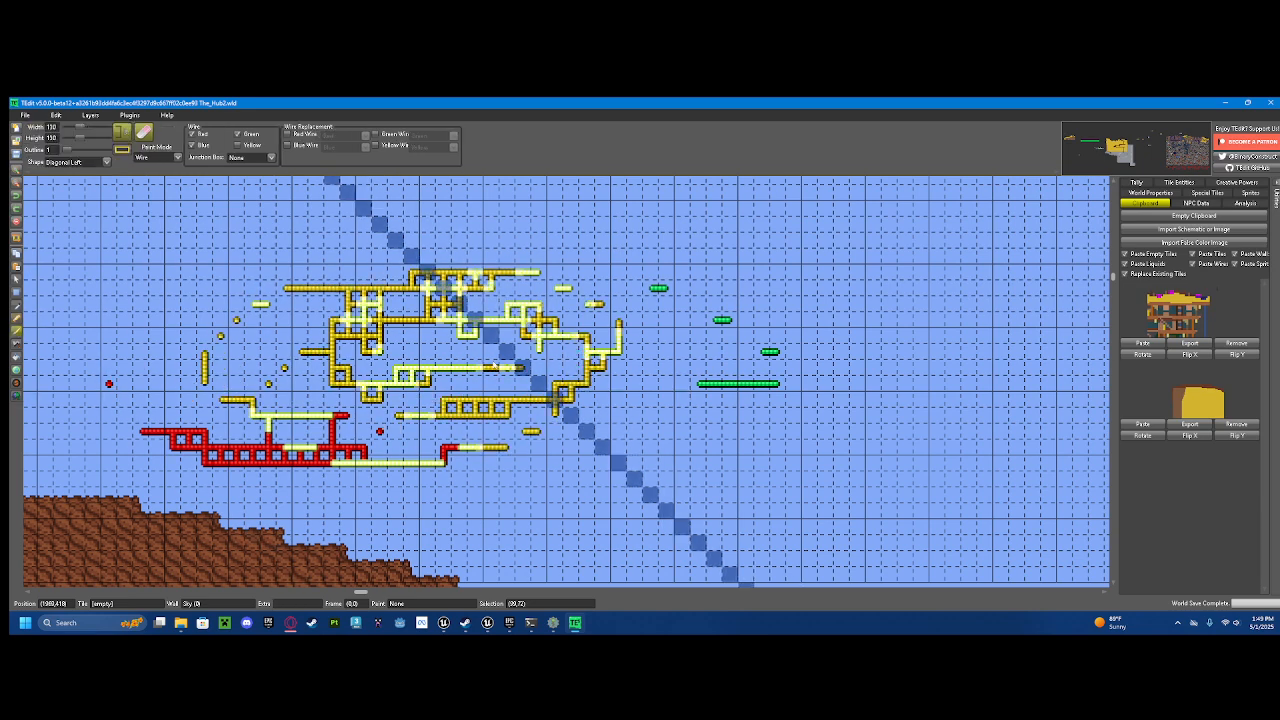
click(80, 162)
click(64, 176)
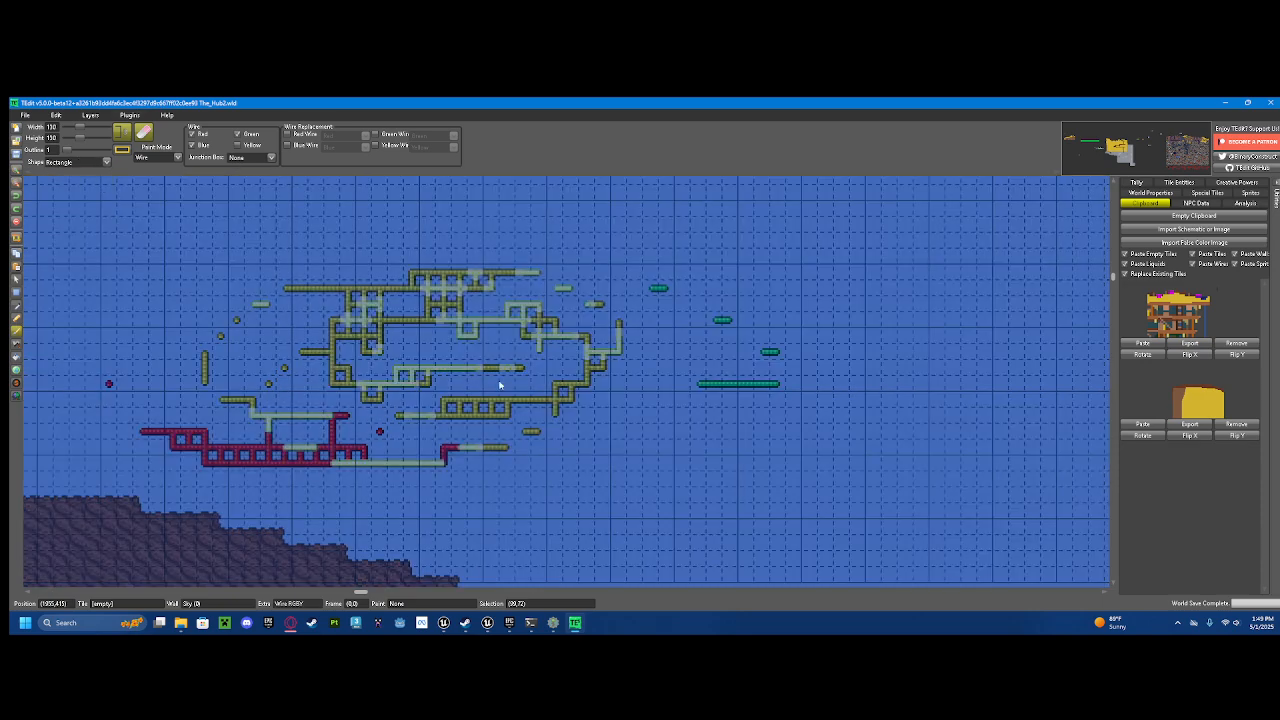
scroll(571, 412, down, 3)
click(643, 301)
scroll(631, 360, up, 2)
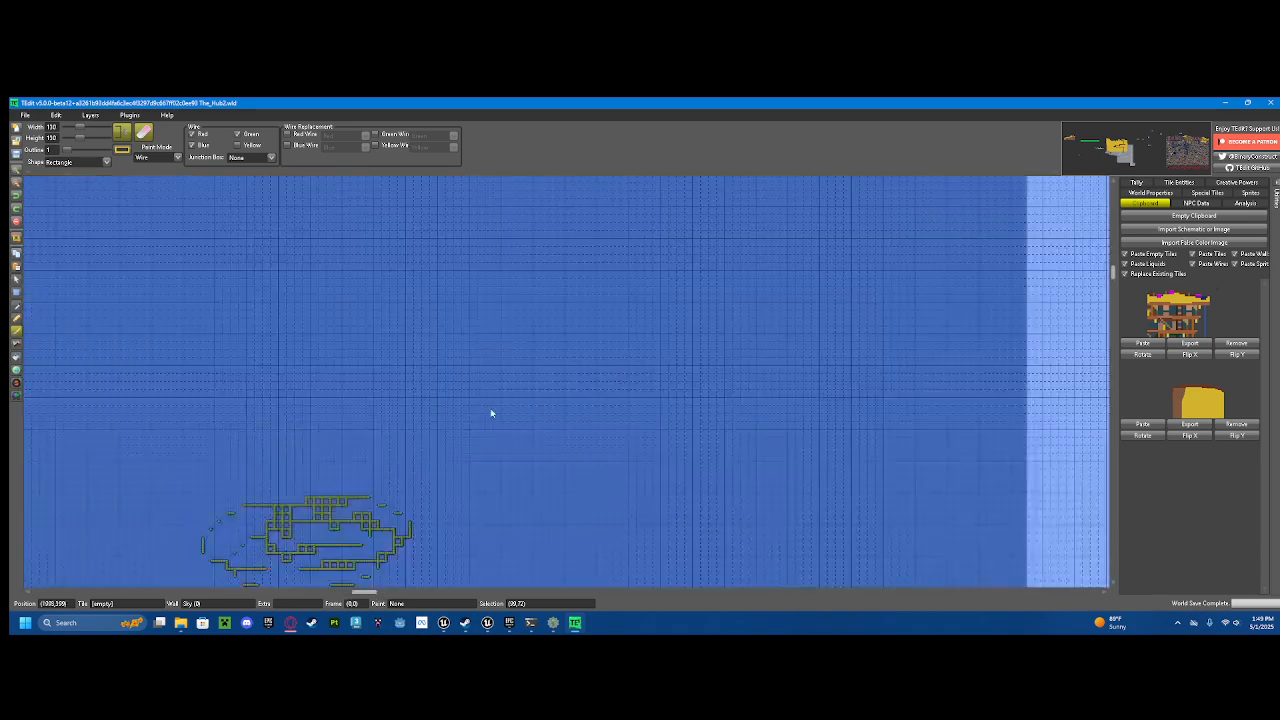
drag(275, 486, 526, 360)
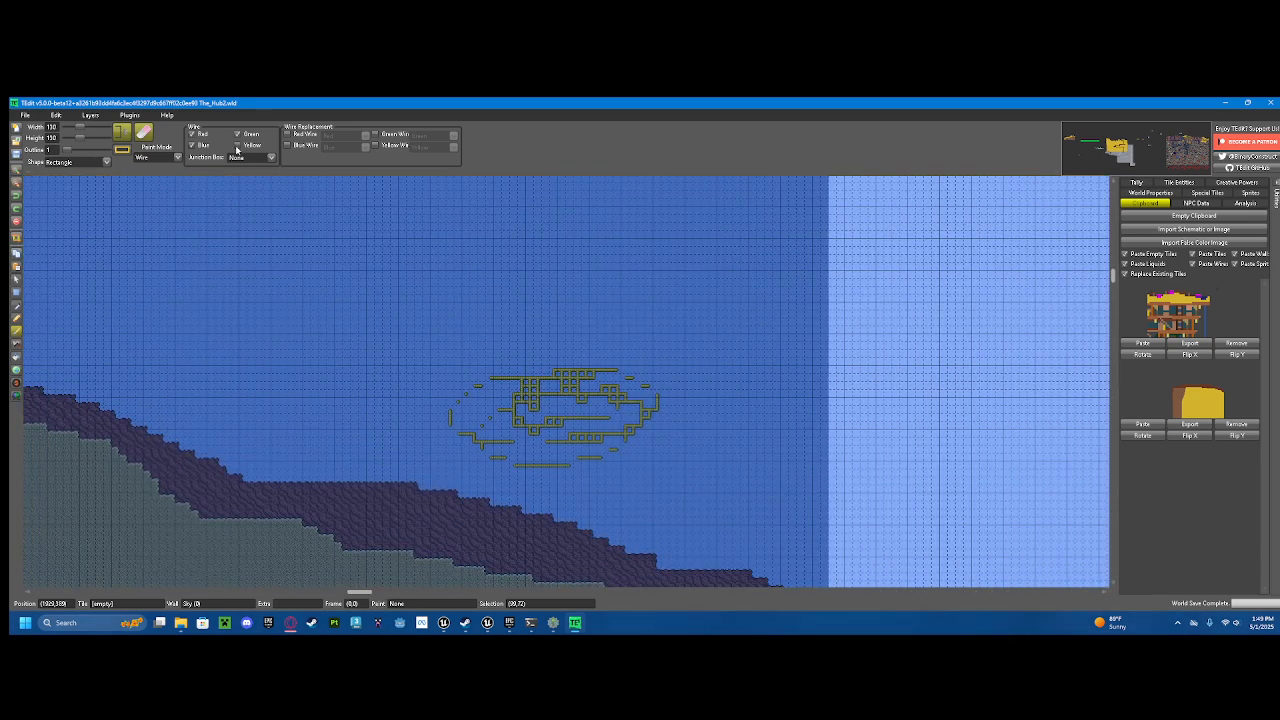
Step: Include yellow wire in the erasing and clear the rest of the wire scribble above the hill
click(237, 146)
scroll(560, 245, down, 5)
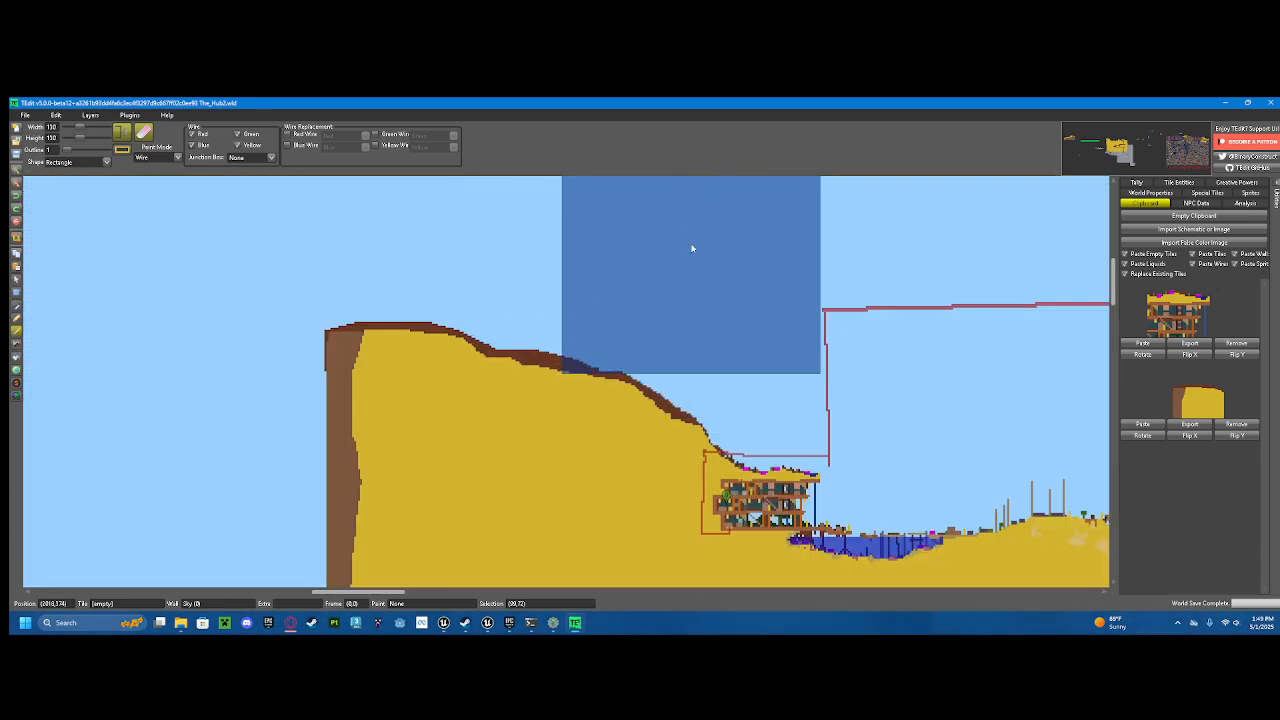
scroll(691, 248, up, 2)
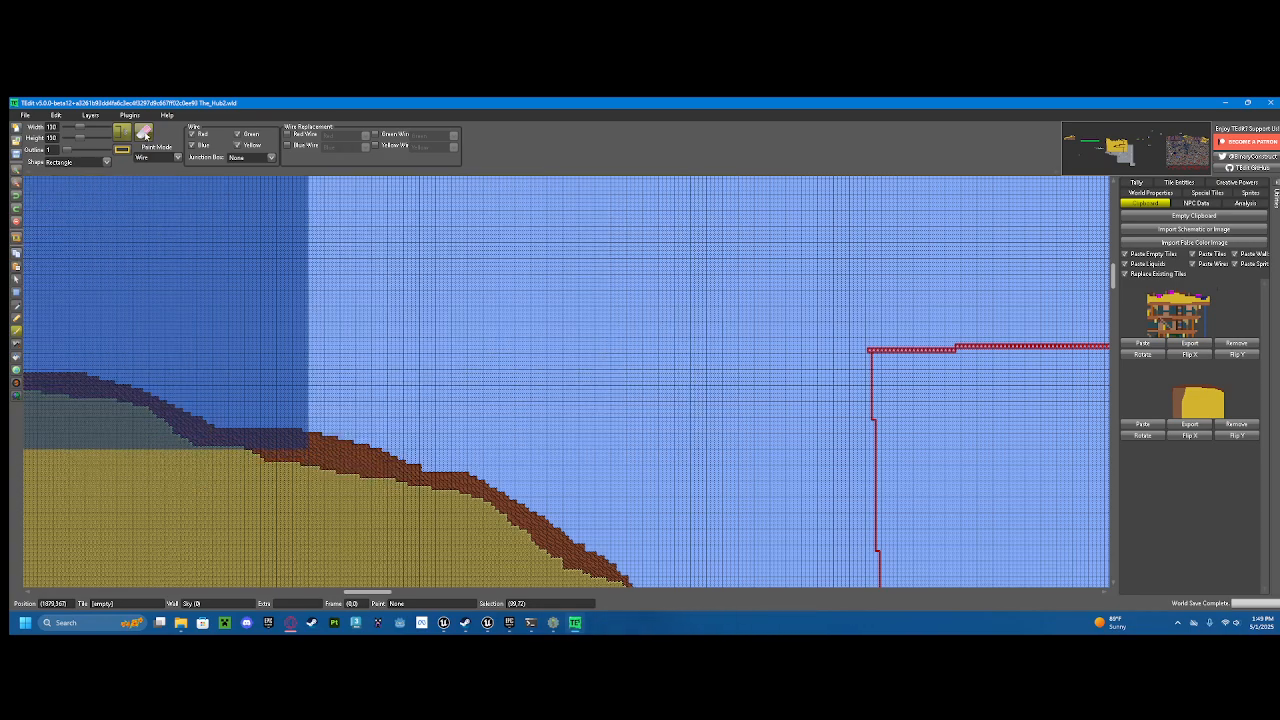
Step: Switch to the Hammer tool and set its brush width and height to 65
click(18, 346)
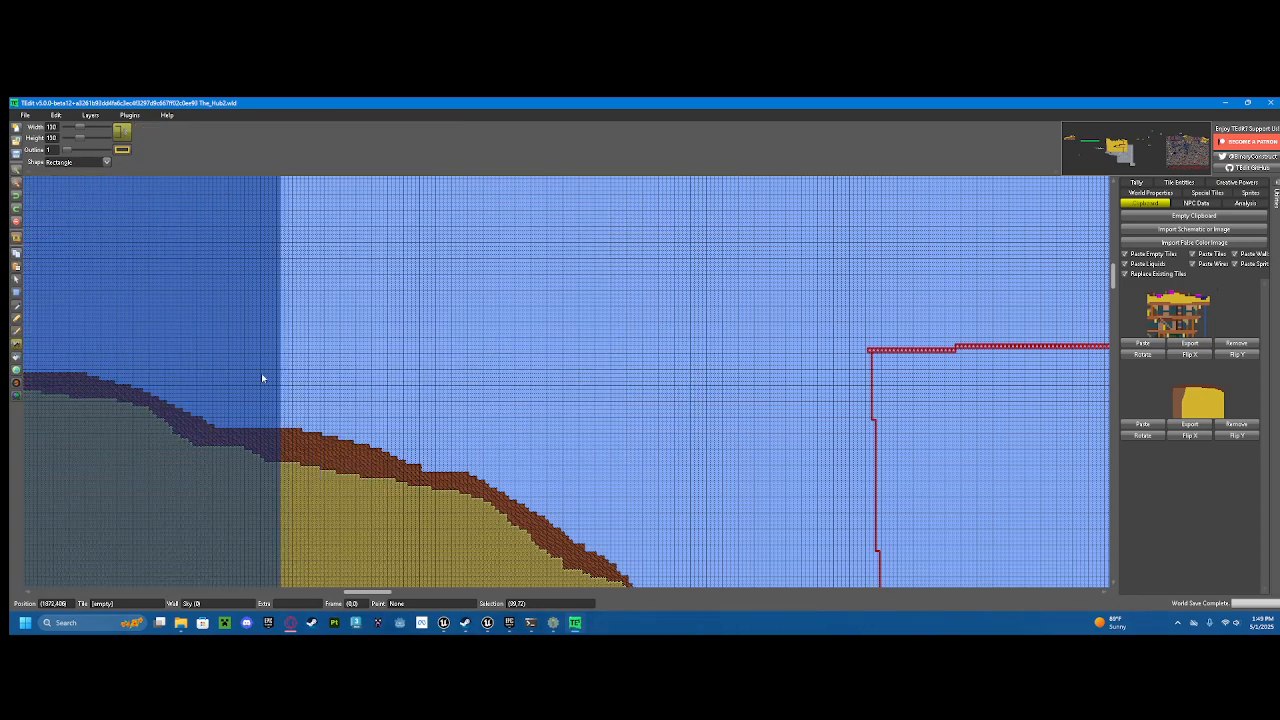
drag(358, 350, 583, 223)
scroll(481, 270, up, 1)
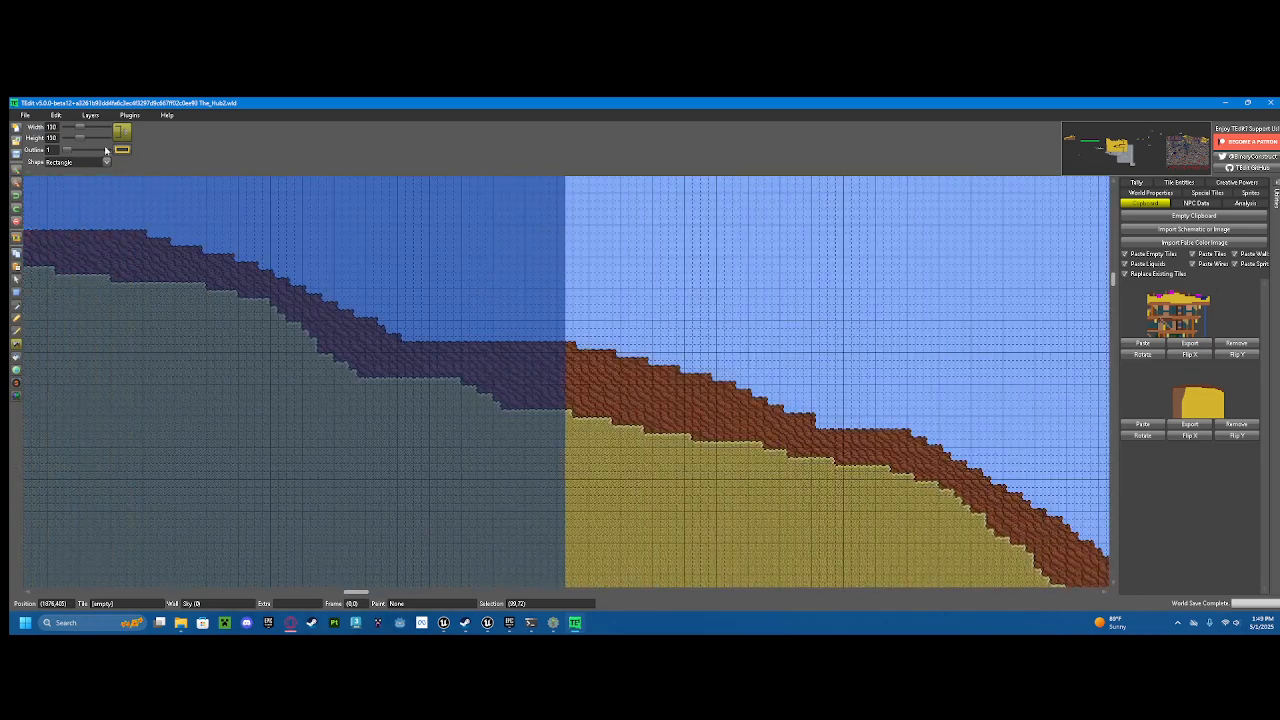
drag(81, 128, 73, 129)
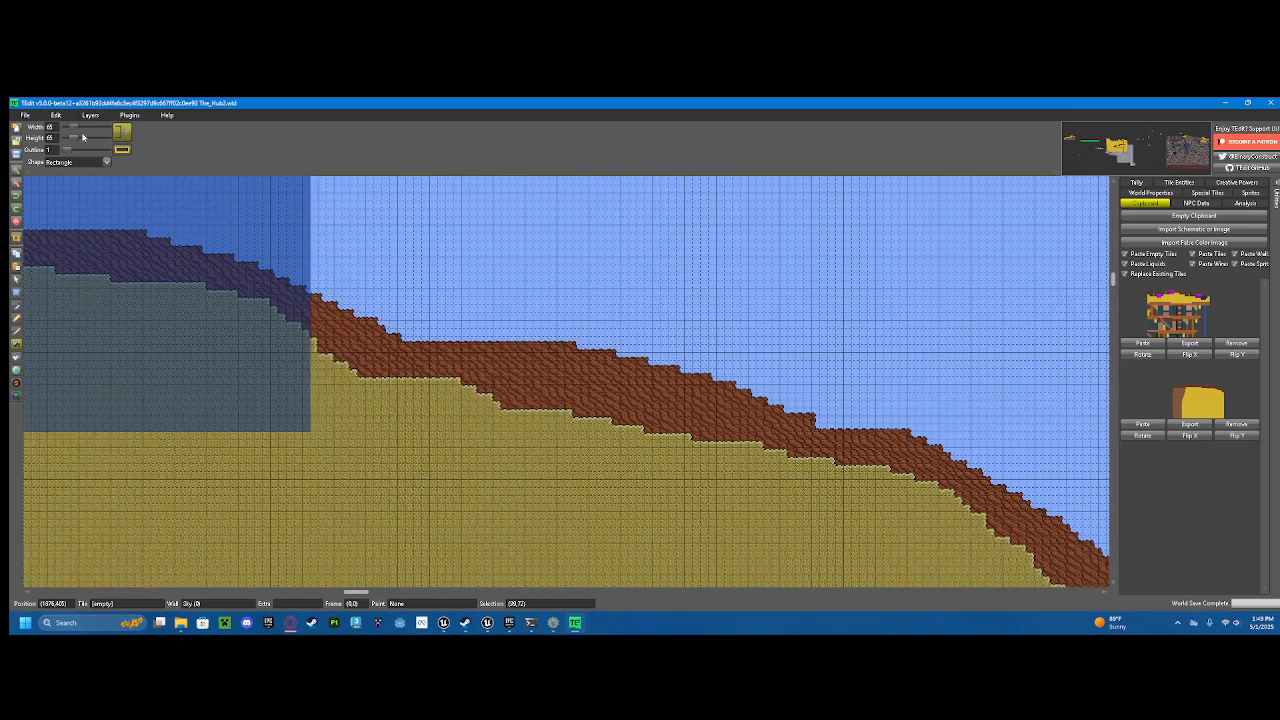
Step: Try the Hammer tool with the rectangular brush on the stepped edges of the hill's sandstone slope
drag(556, 329, 684, 315)
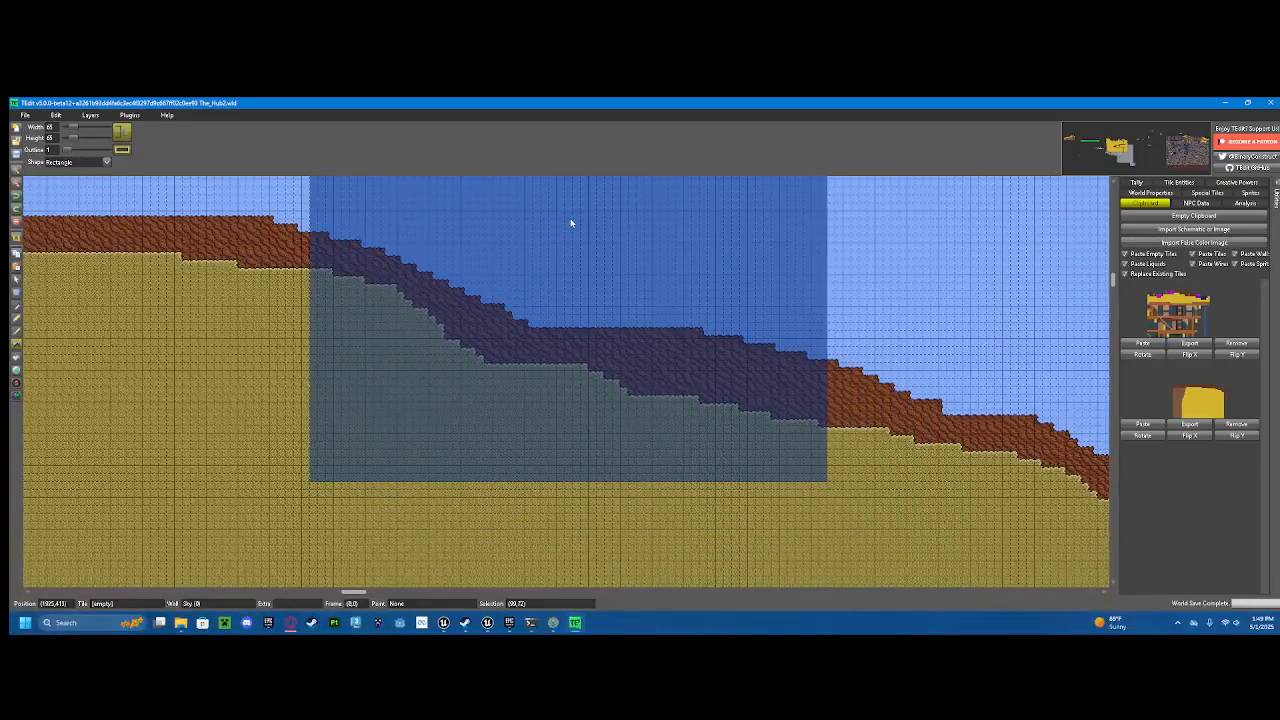
drag(418, 342, 556, 365)
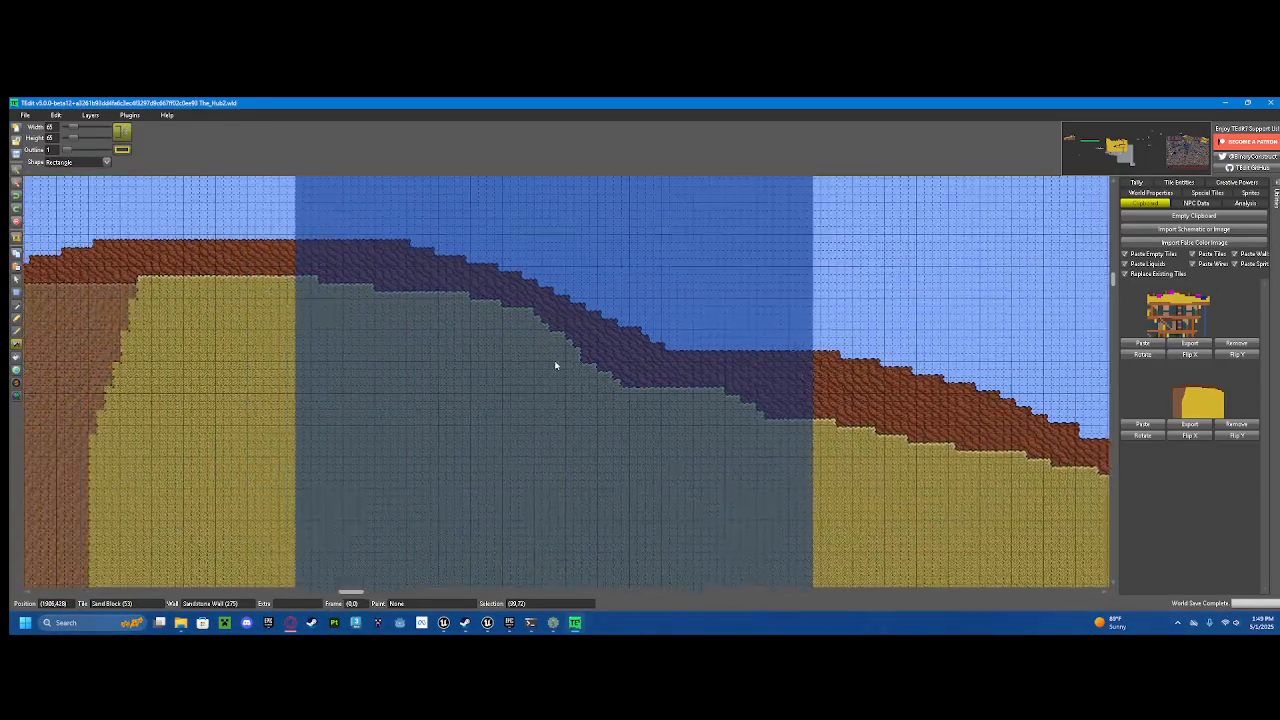
scroll(556, 365, up, 2)
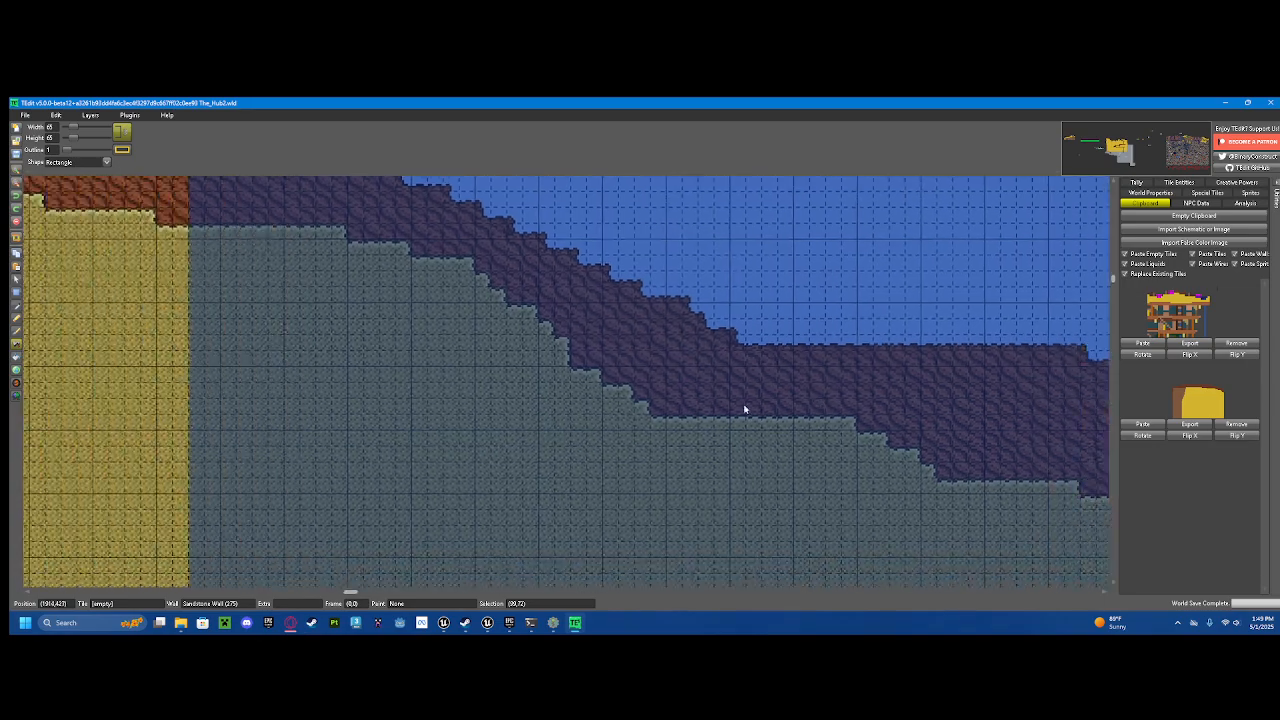
drag(878, 457, 563, 386)
scroll(750, 428, down, 1)
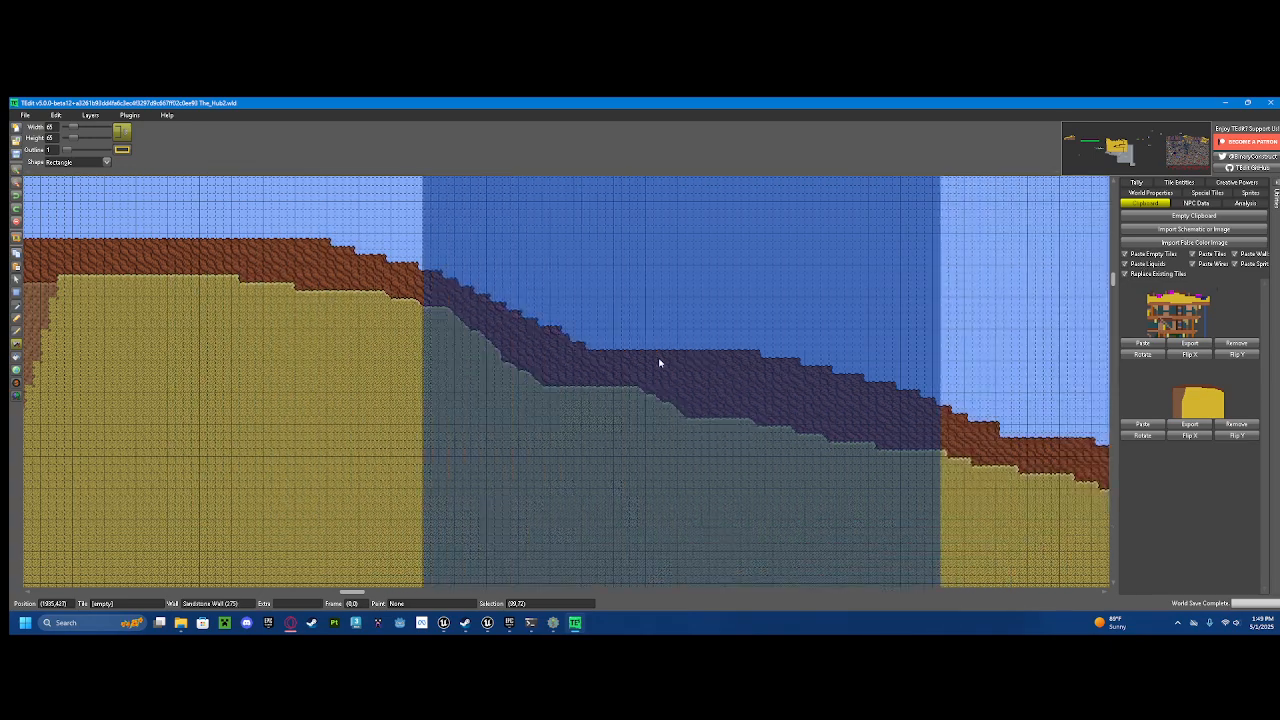
scroll(660, 370, down, 1)
drag(657, 386, 417, 270)
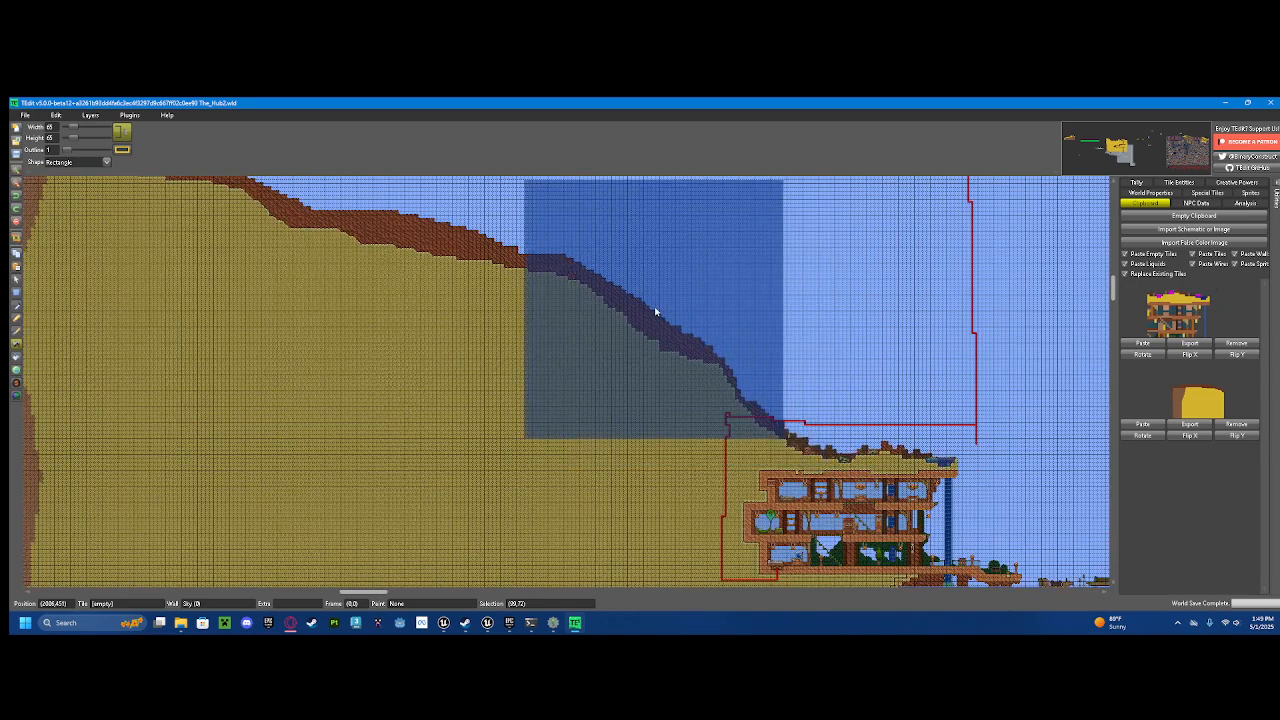
scroll(652, 314, up, 1)
drag(743, 326, 508, 272)
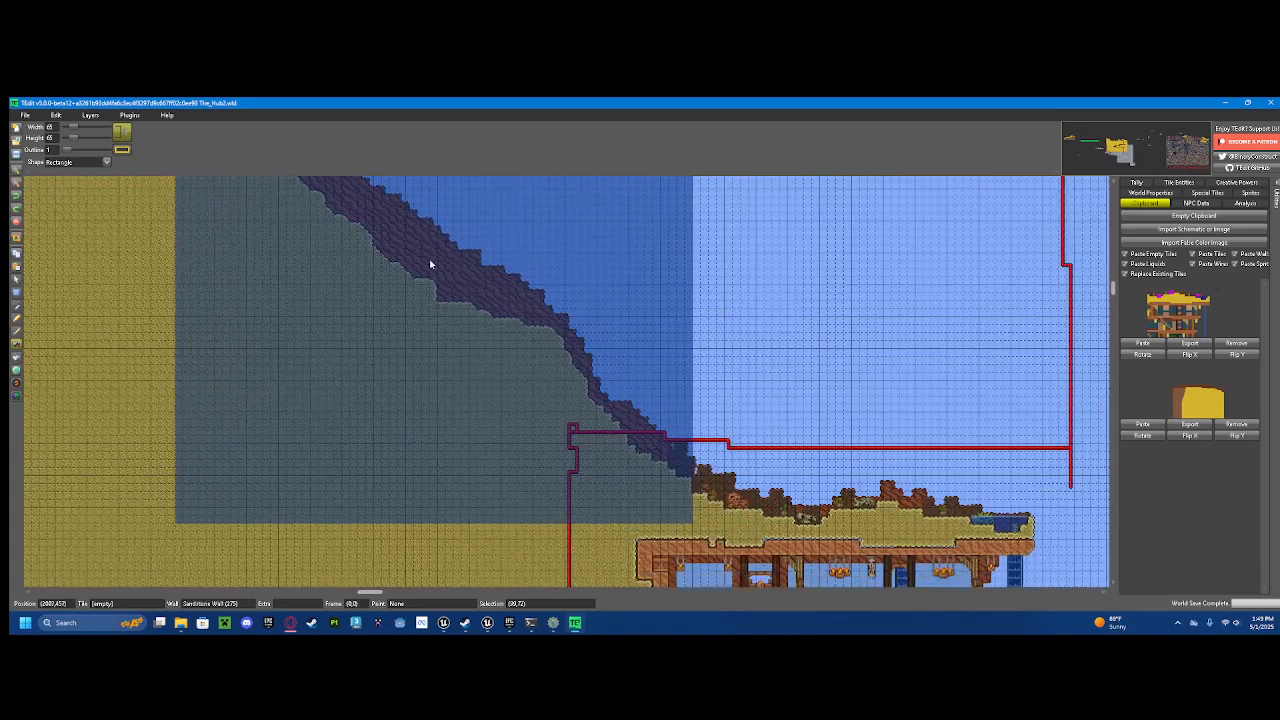
drag(343, 266, 619, 350)
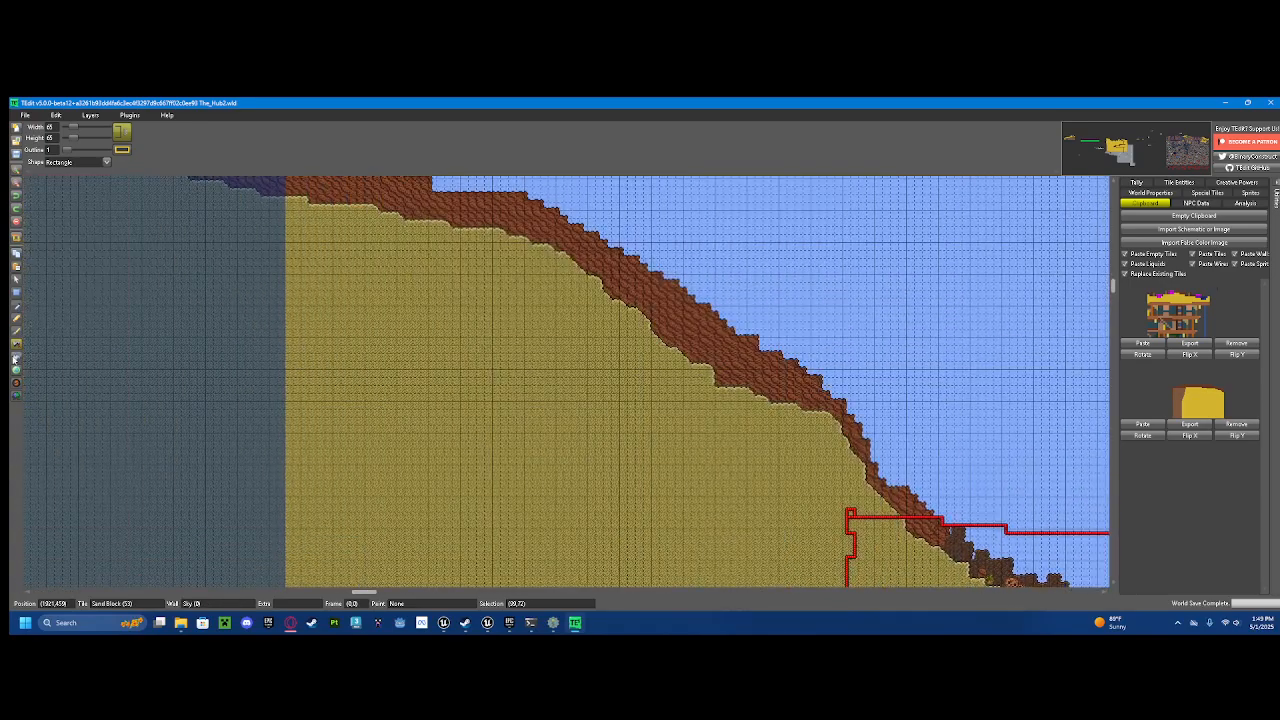
click(103, 162)
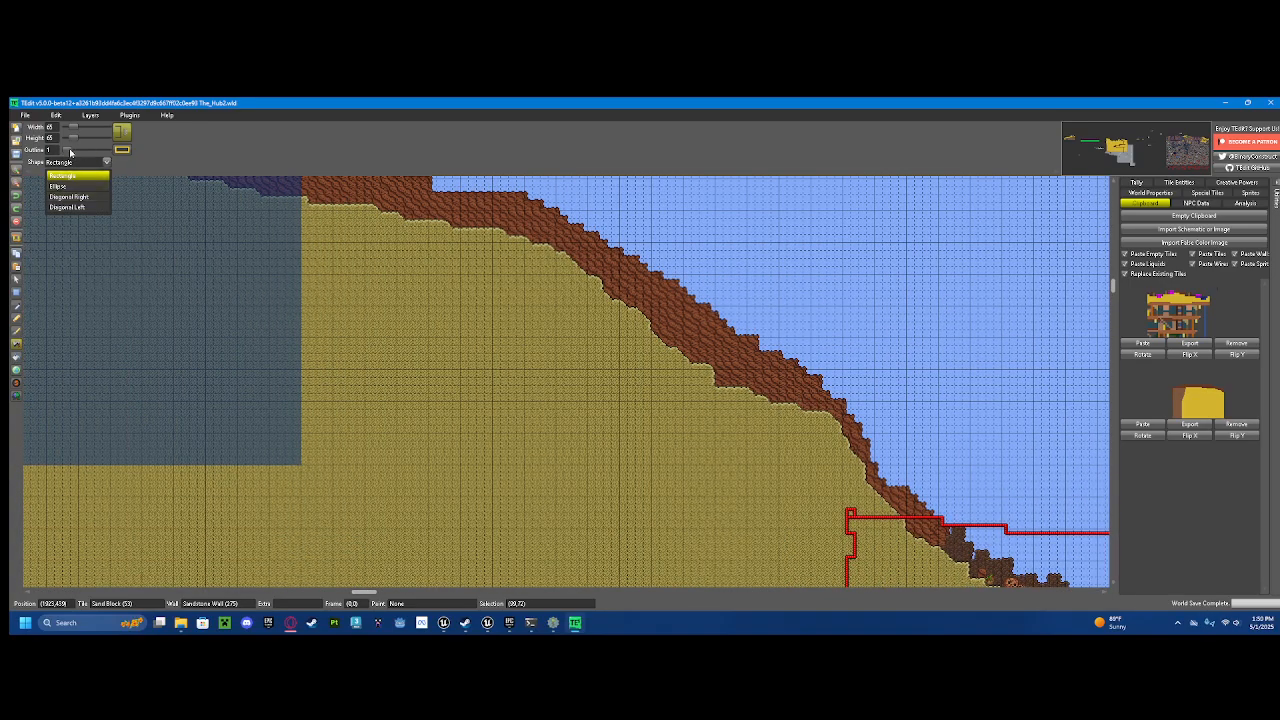
click(65, 152)
scroll(443, 274, down, 5)
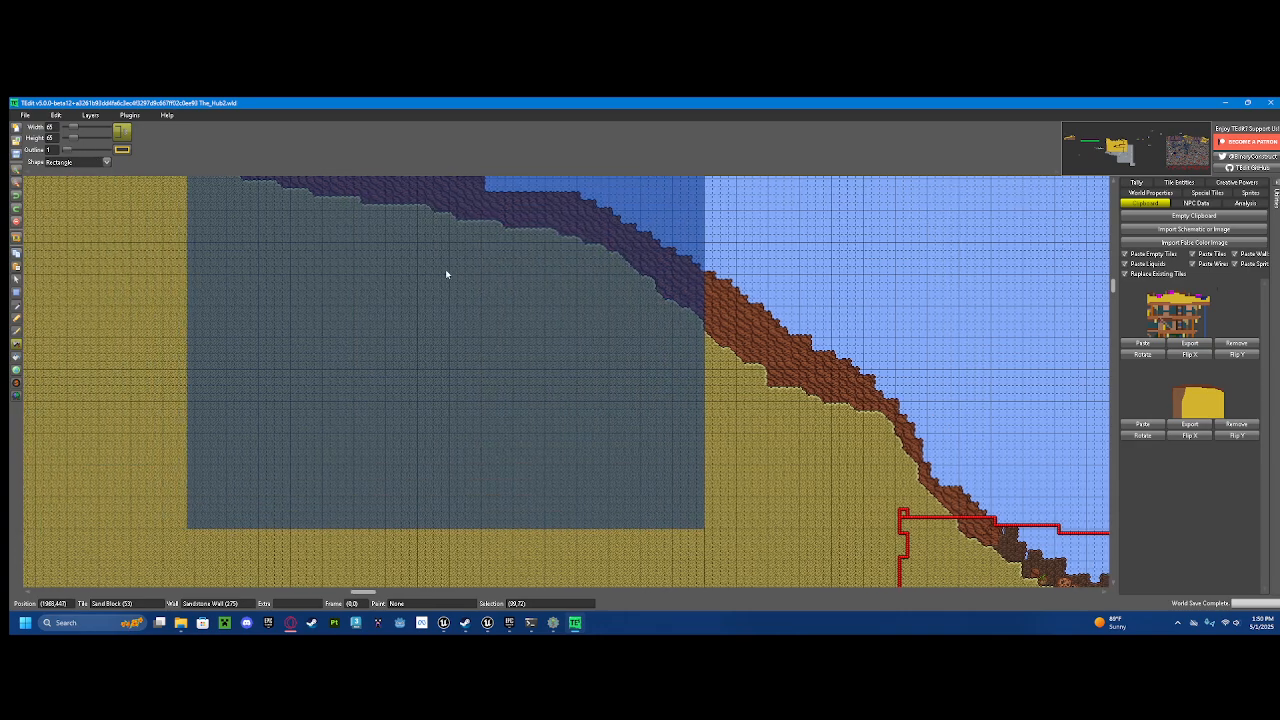
Step: Set the Hammer tool's brush shape to Ellipse and preview it over the hill's sandstone slope
click(103, 162)
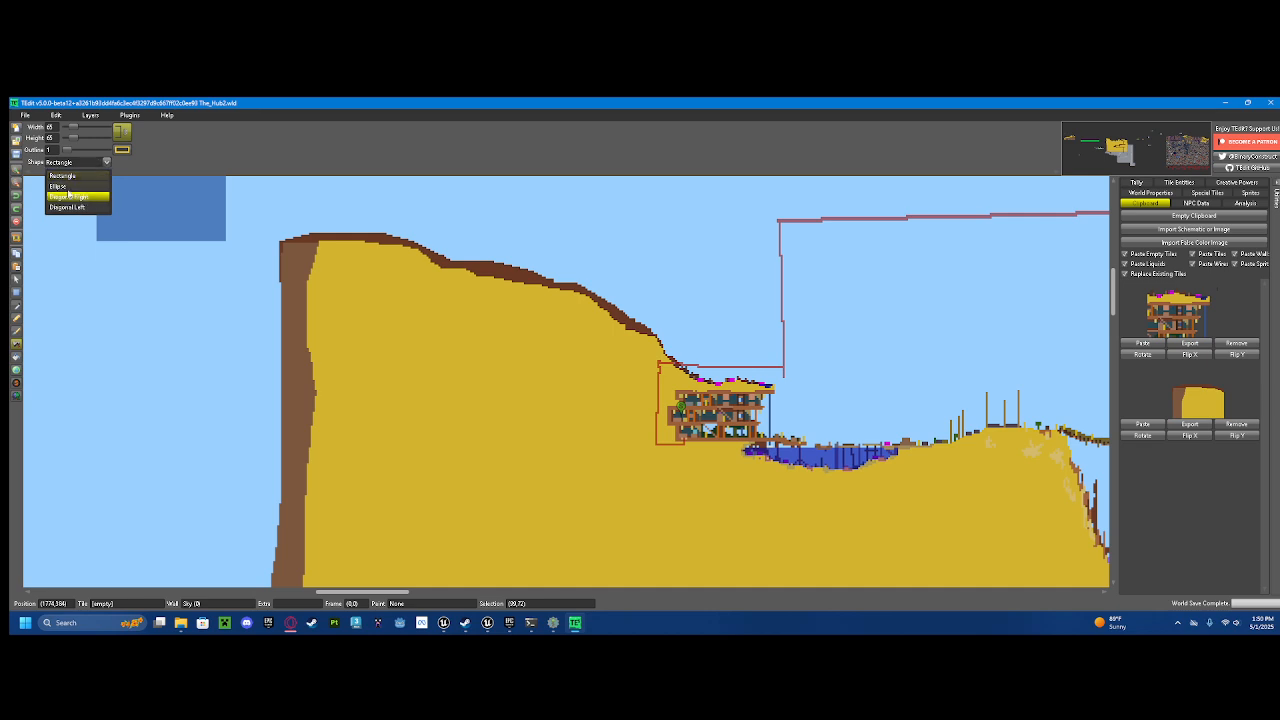
click(58, 186)
click(107, 163)
click(114, 163)
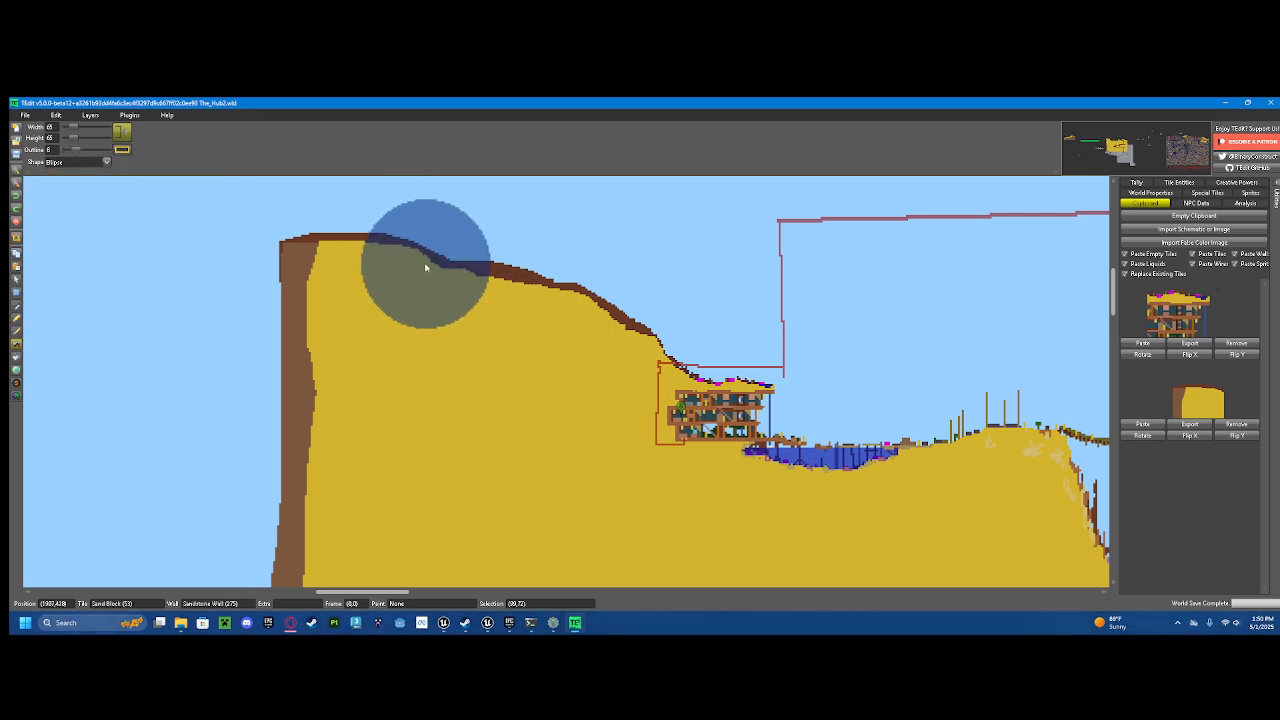
scroll(317, 209, up, 3)
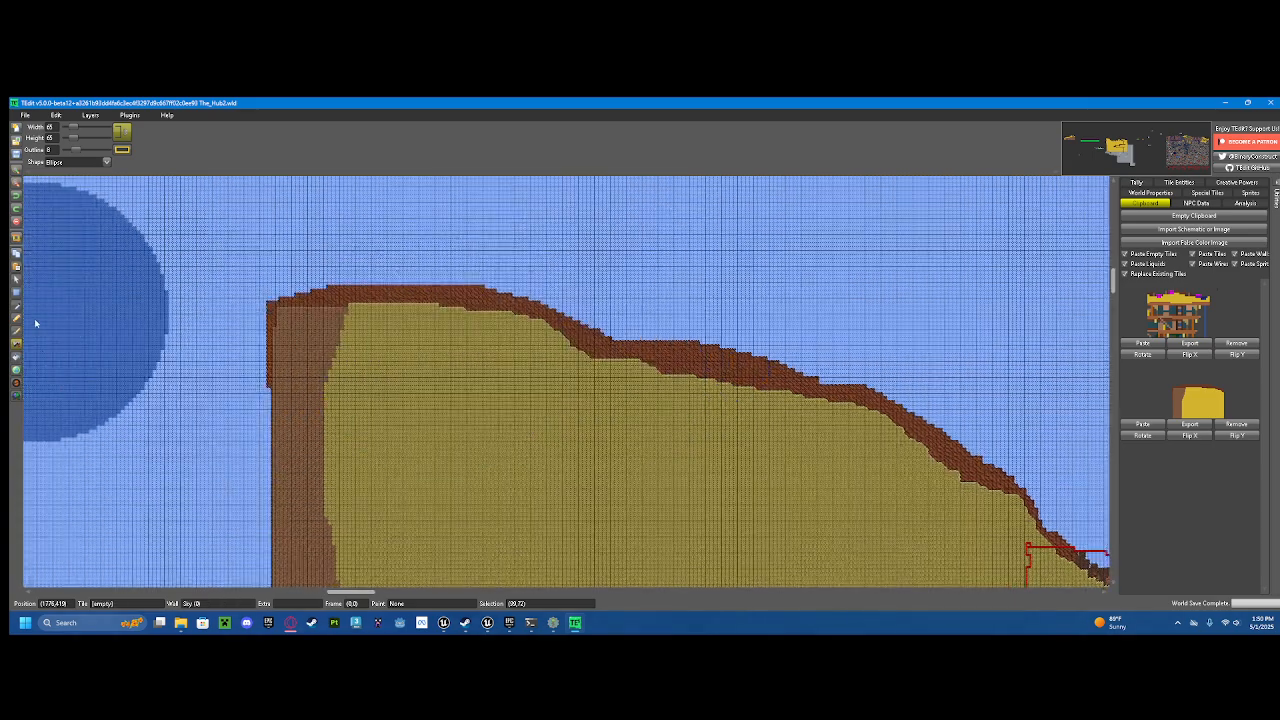
Step: Set up the Fill tool in Tile/Wall paint mode with Dirt Block and Dirt Wall (natural) picked from the hill's edge
click(16, 356)
scroll(297, 369, down, 4)
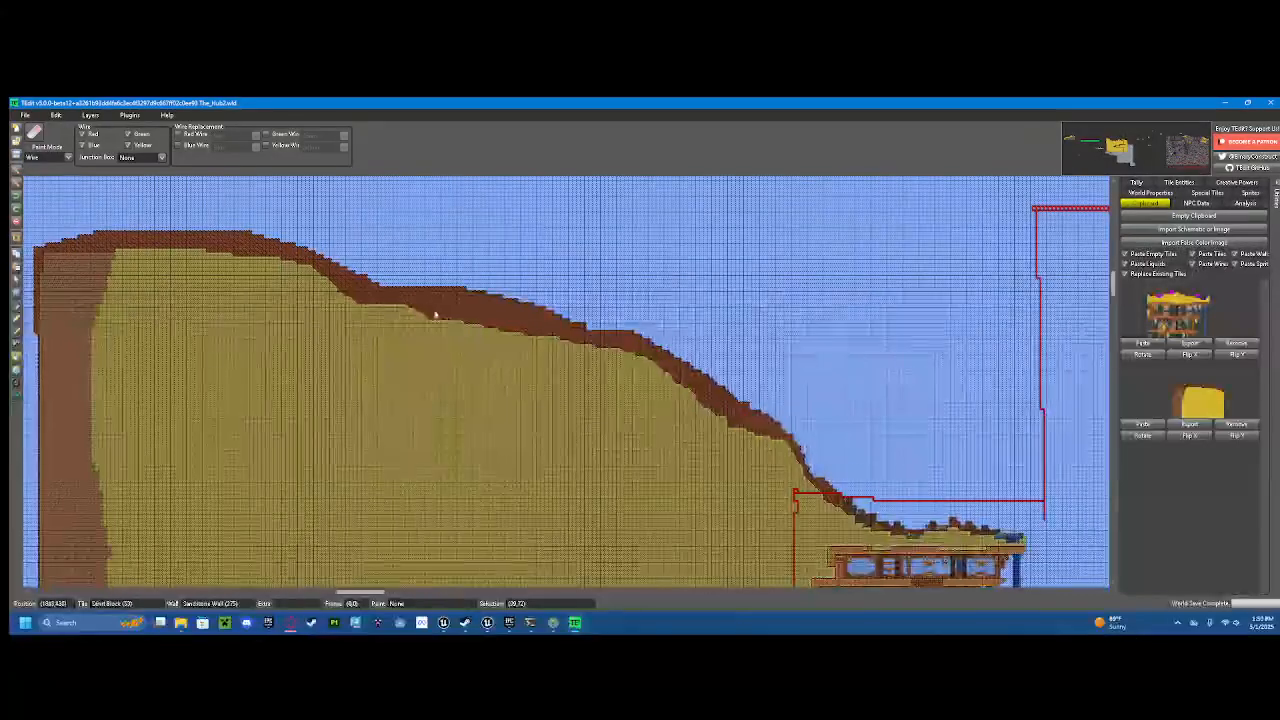
scroll(429, 453, up, 4)
drag(482, 435, 866, 449)
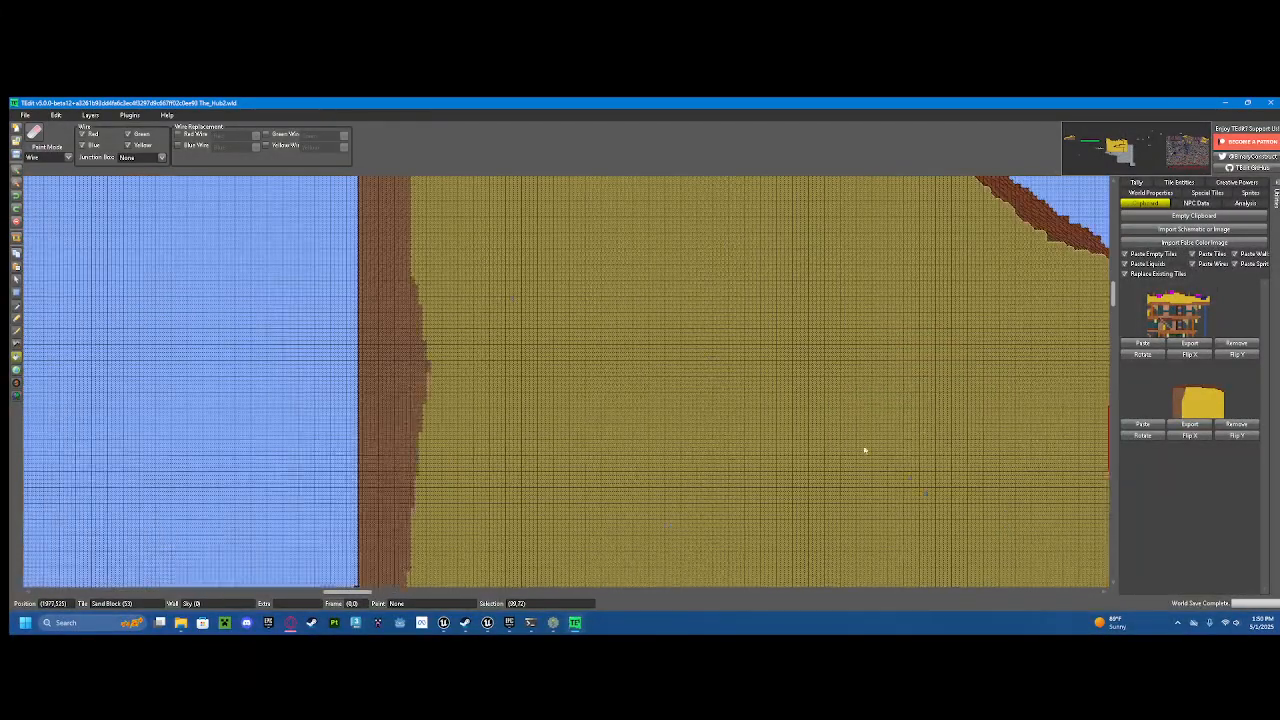
scroll(495, 285, up, 1)
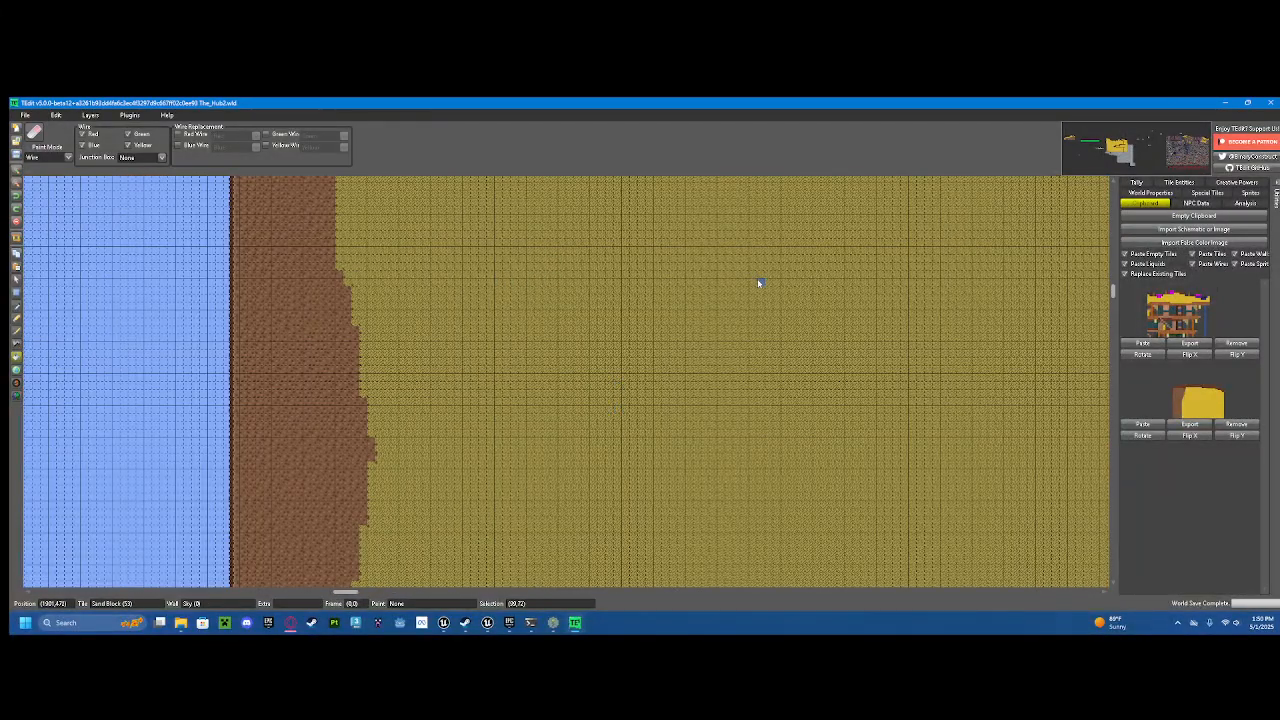
scroll(395, 440, up, 2)
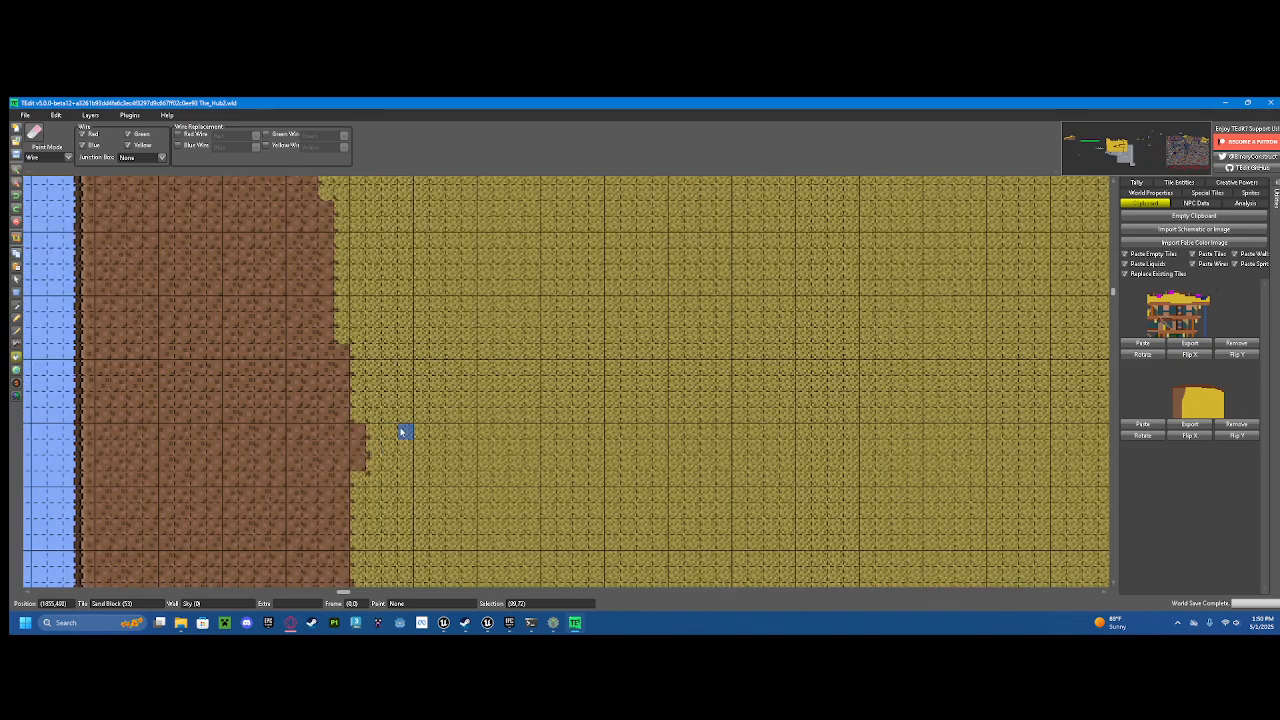
drag(382, 432, 397, 442)
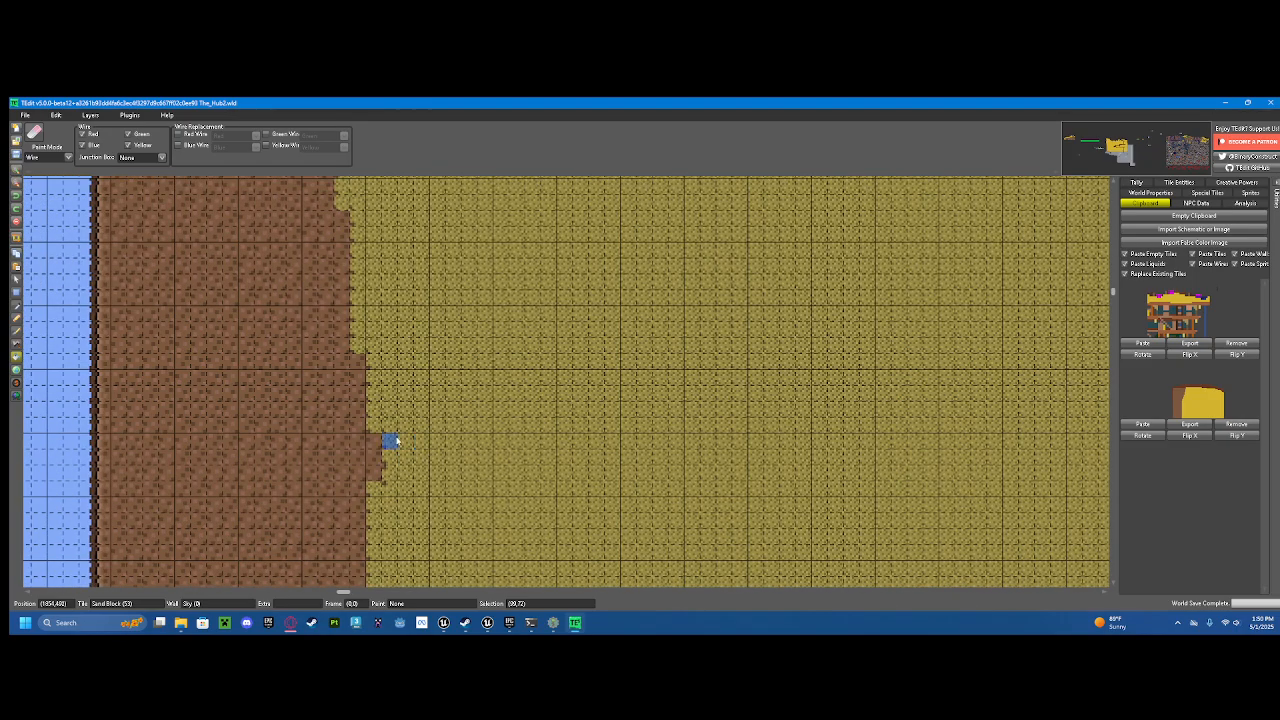
click(60, 155)
click(55, 170)
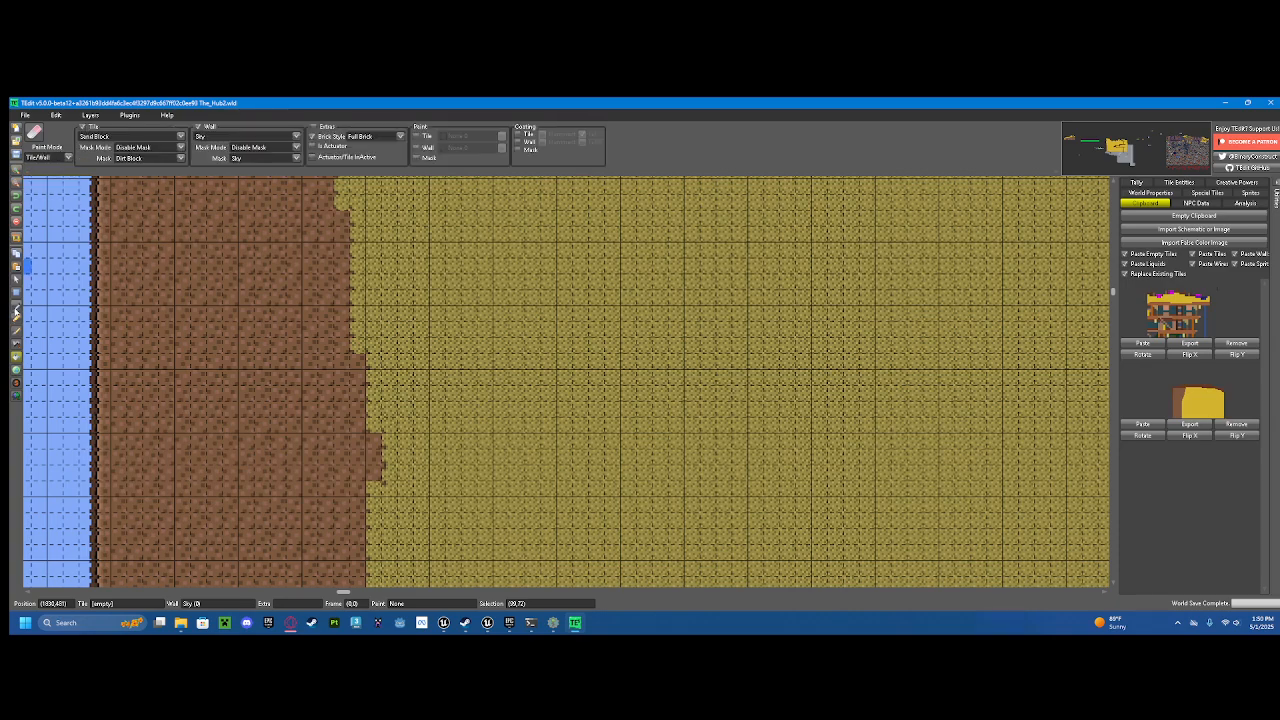
click(16, 308)
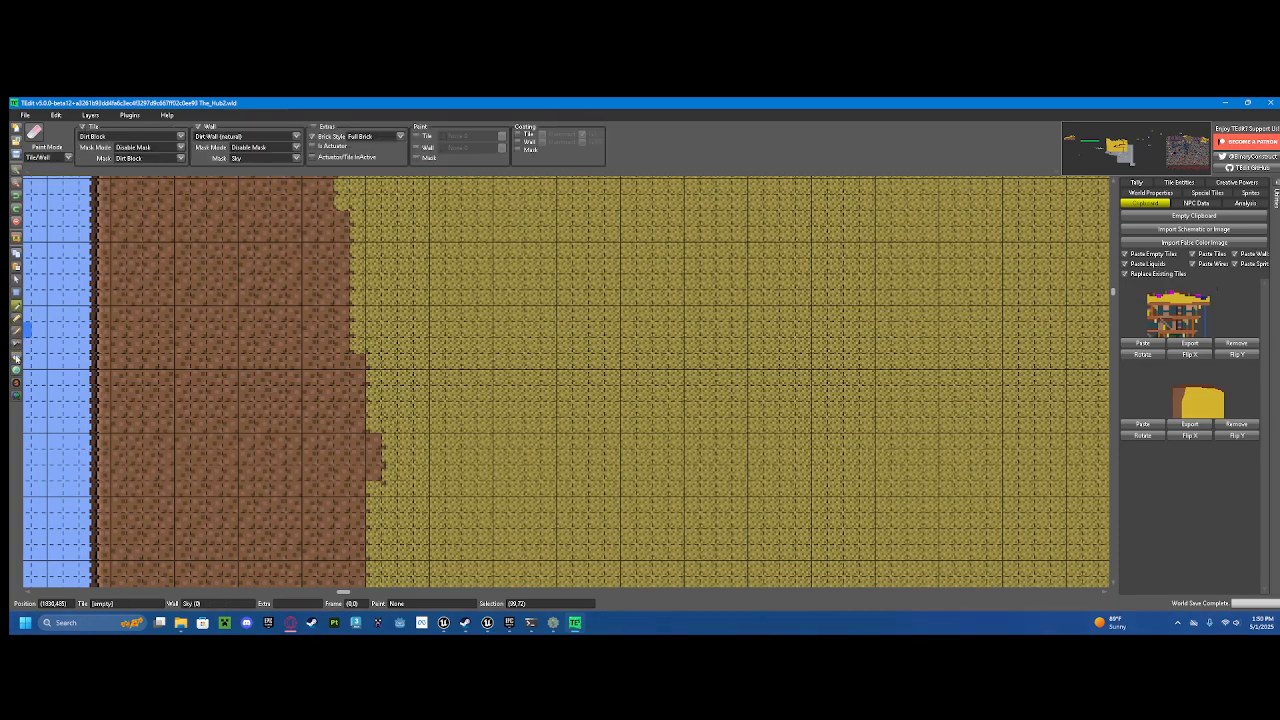
Step: Try filling the hill's sand body with dirt, inspect the filled extent, and undo the fill
click(549, 284)
scroll(552, 296, down, 5)
scroll(491, 286, up, 5)
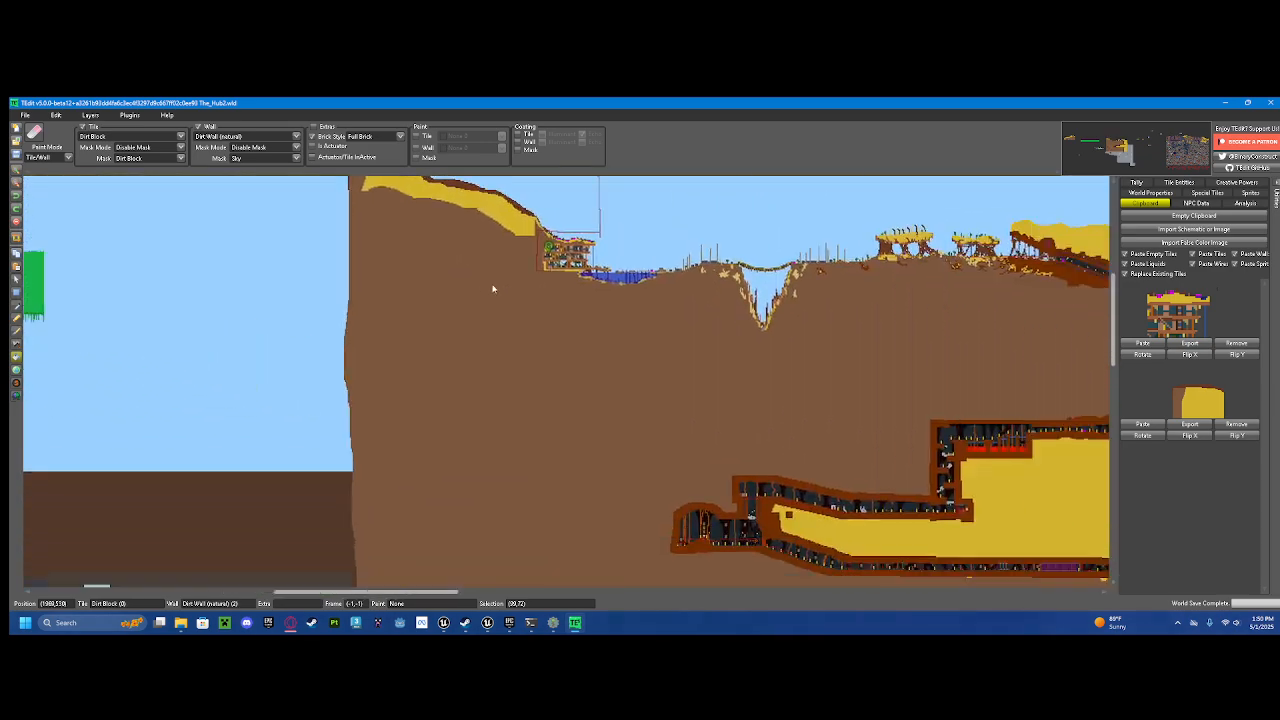
scroll(480, 241, down, 2)
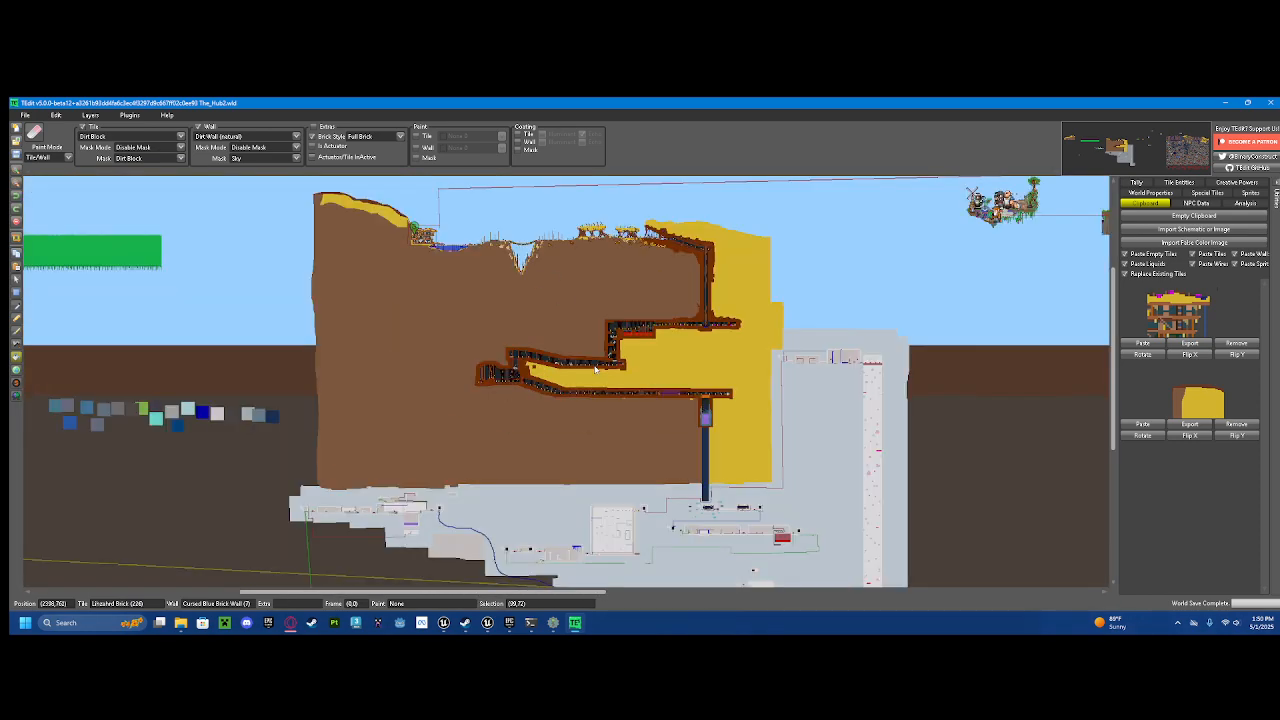
scroll(411, 295, up, 1)
drag(424, 270, 515, 354)
scroll(434, 277, up, 1)
drag(473, 297, 577, 399)
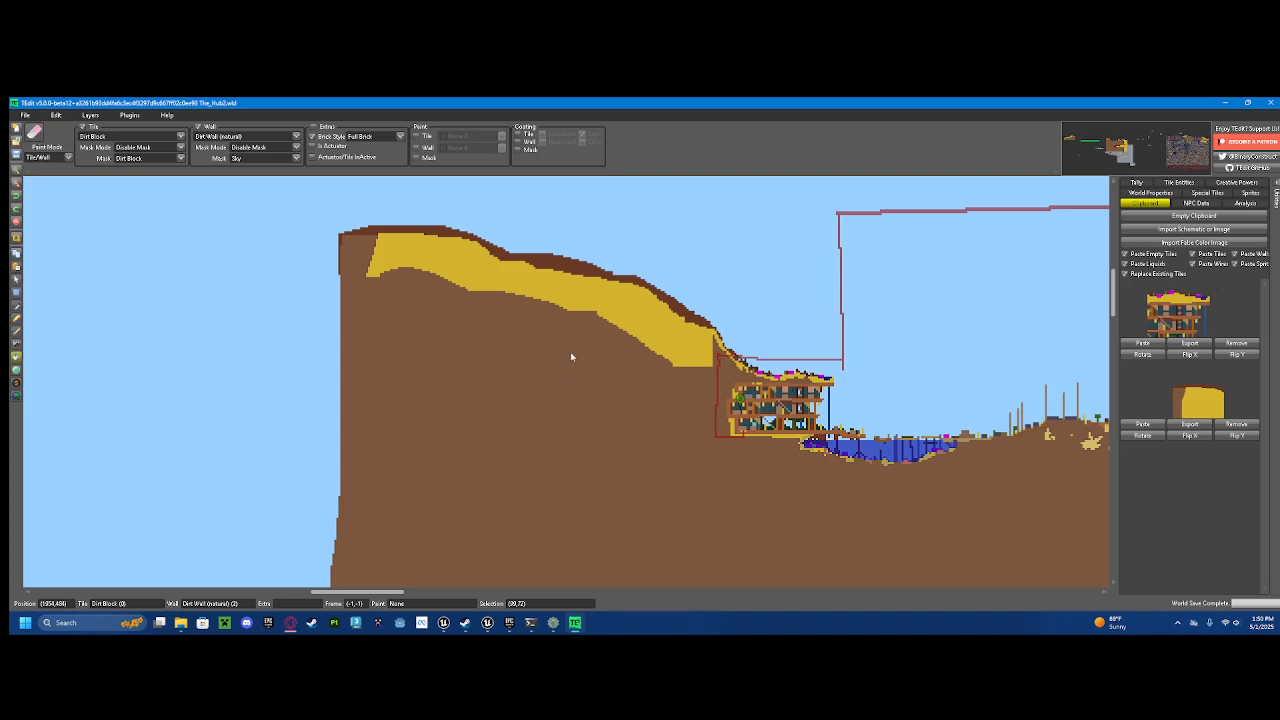
scroll(490, 270, up, 2)
drag(260, 300, 501, 326)
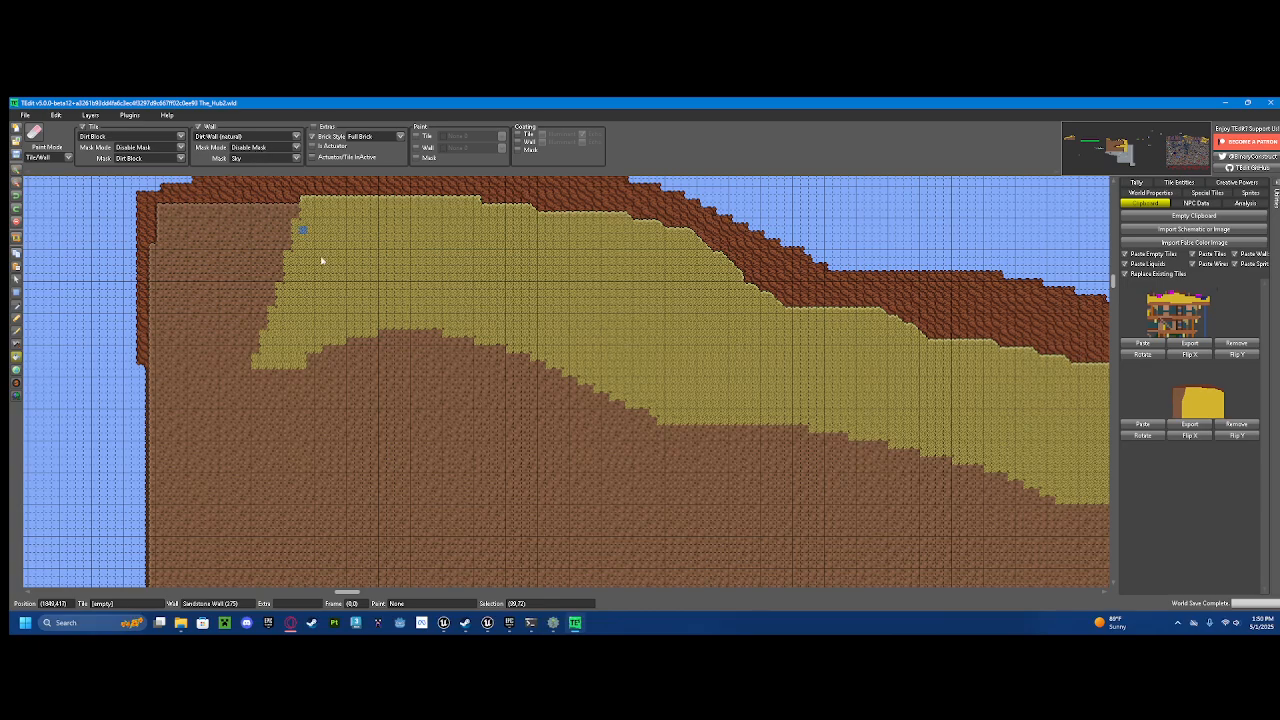
drag(505, 464, 517, 420)
click(488, 420)
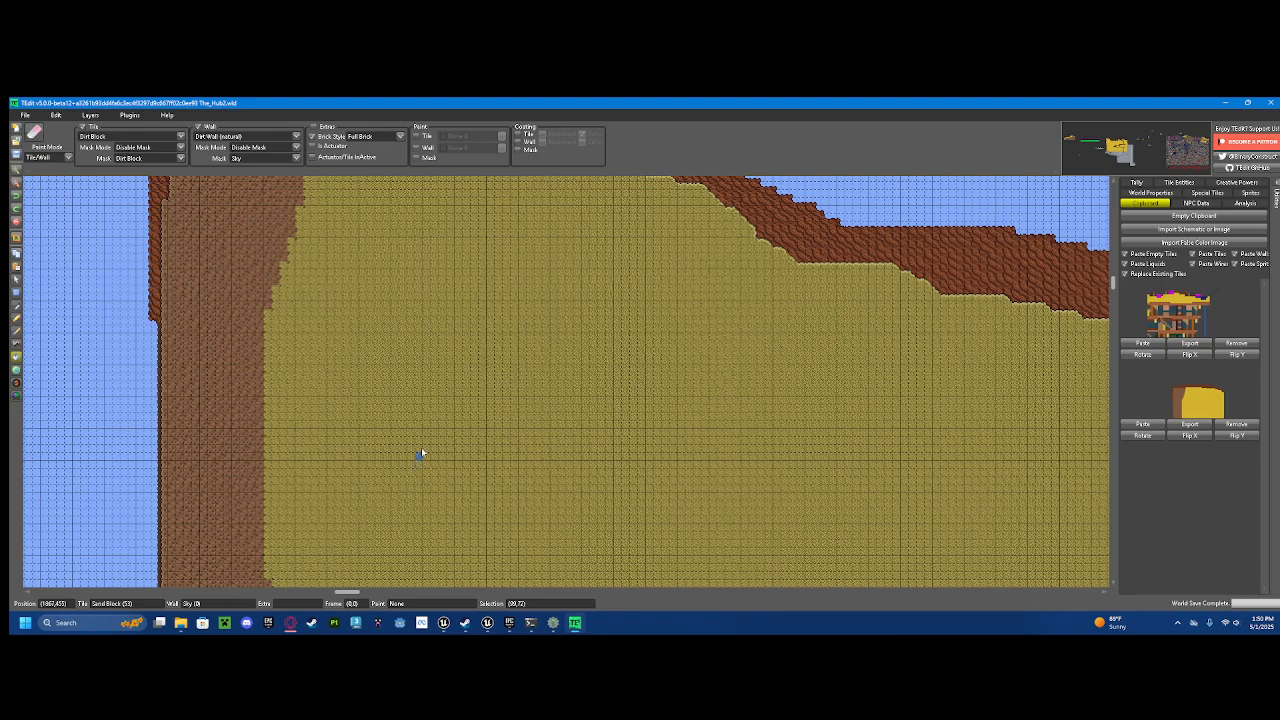
Step: Fill the sand beneath the hill's sandstone crust with dirt and inspect how far the fill reaches
drag(522, 233, 537, 361)
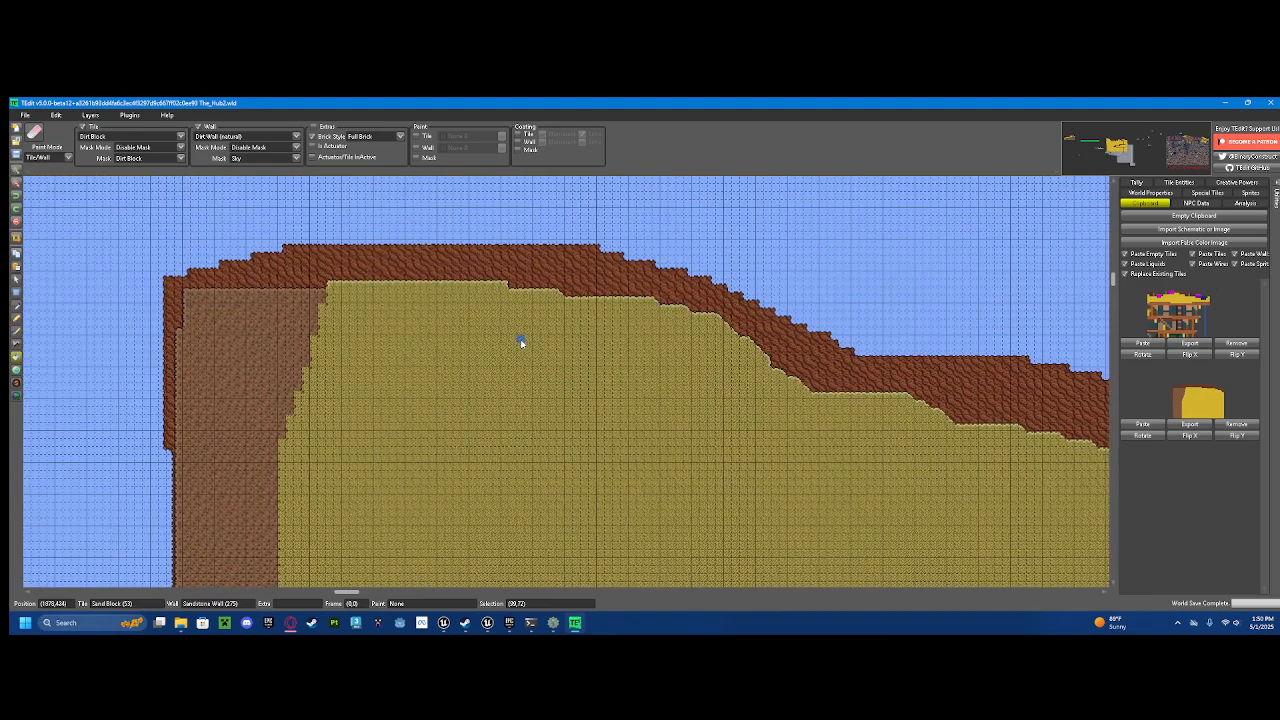
click(453, 379)
drag(765, 431, 551, 349)
drag(1008, 472, 550, 300)
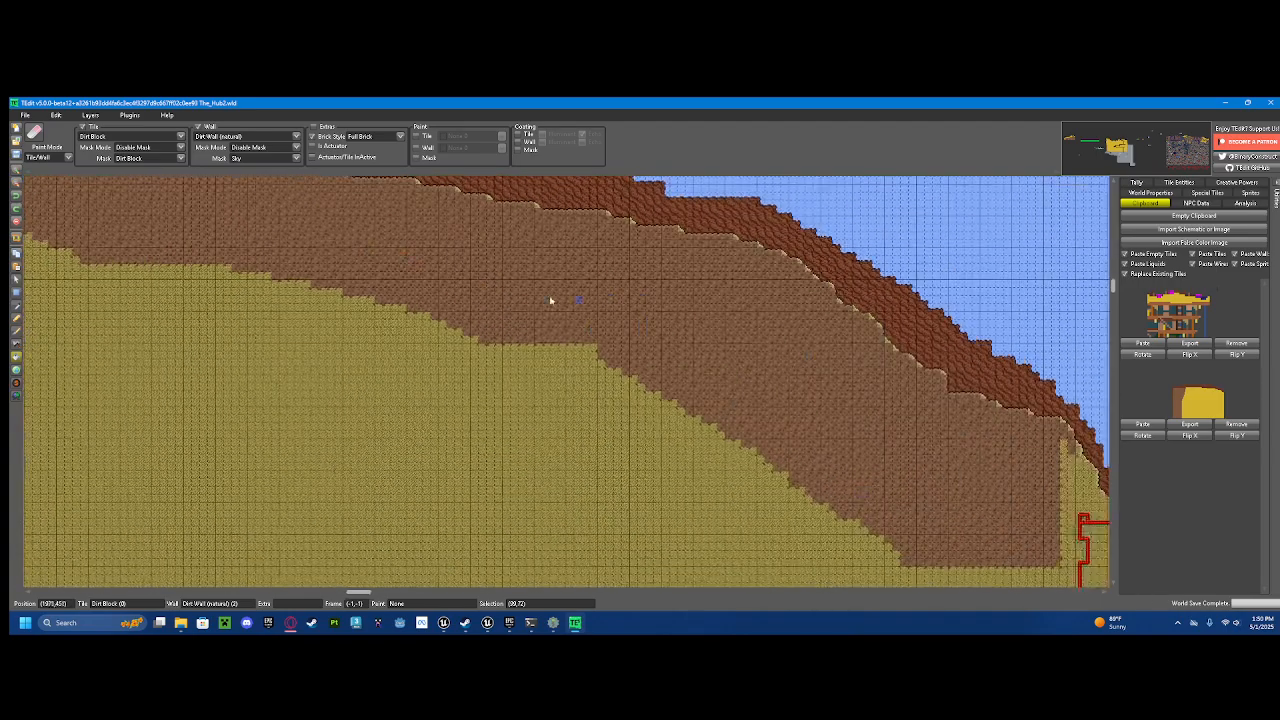
drag(861, 434, 828, 471)
scroll(474, 226, up, 1)
drag(474, 226, 505, 253)
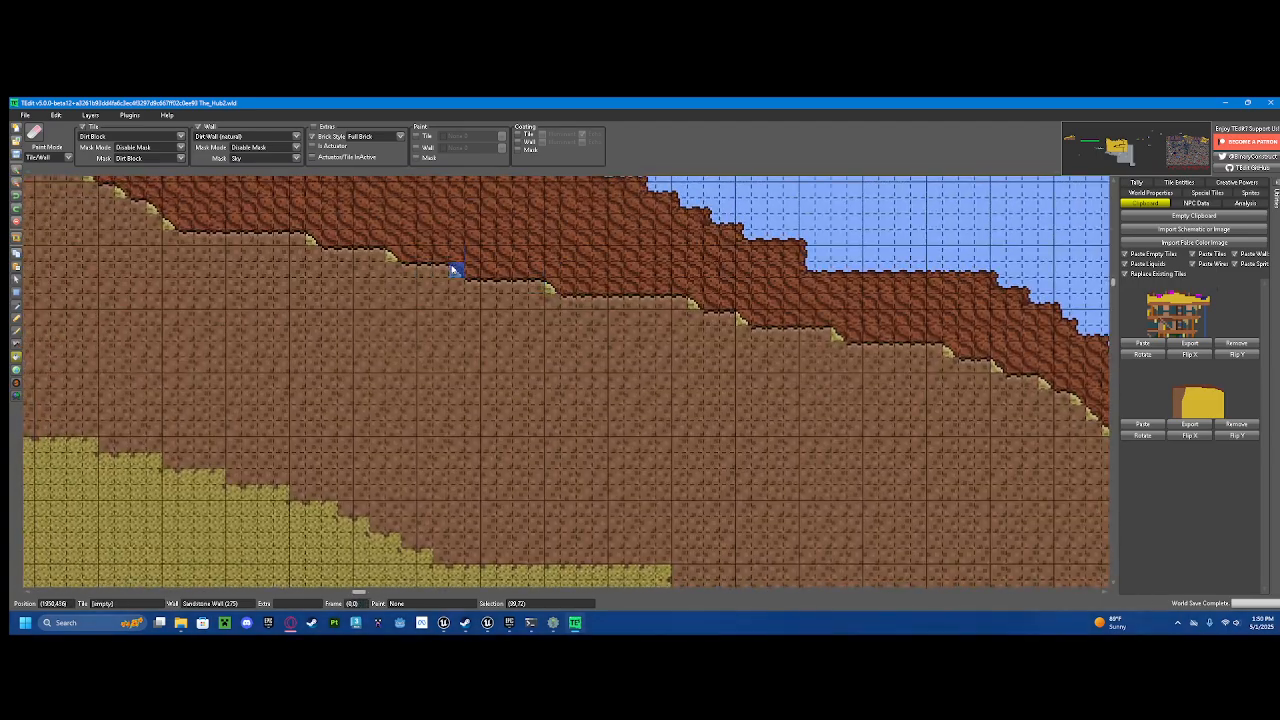
scroll(363, 272, down, 3)
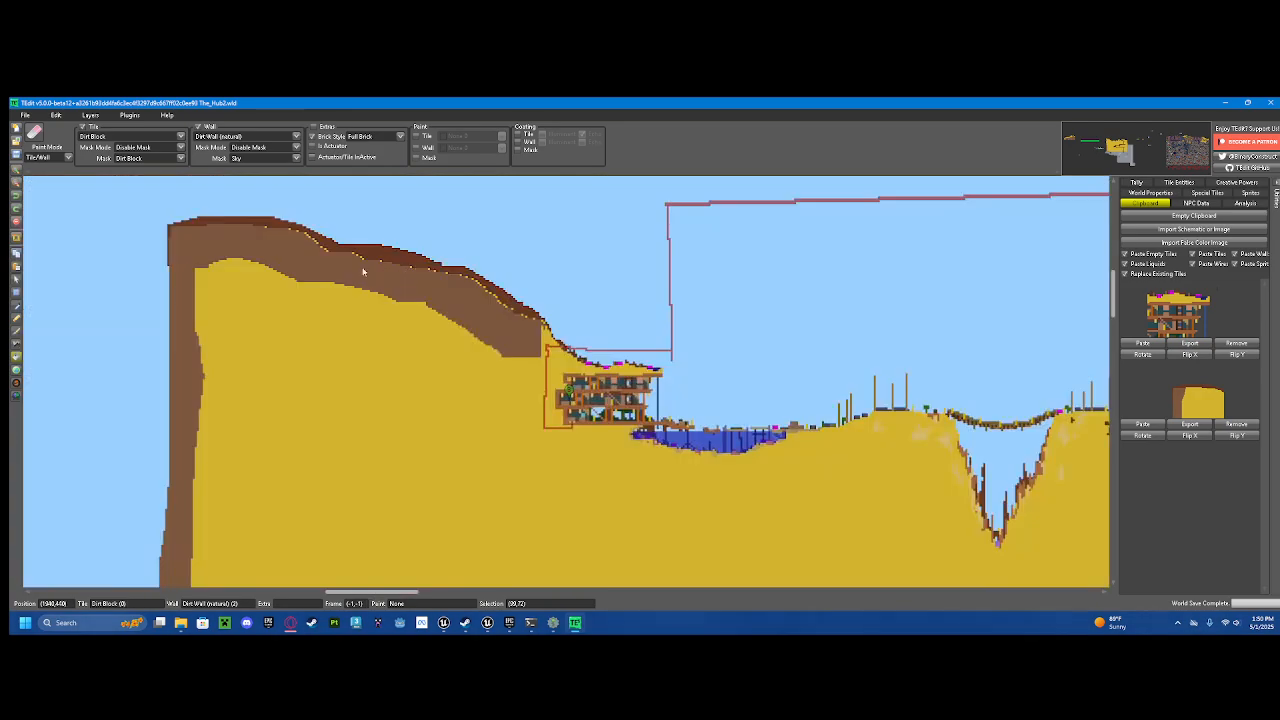
scroll(443, 271, down, 1)
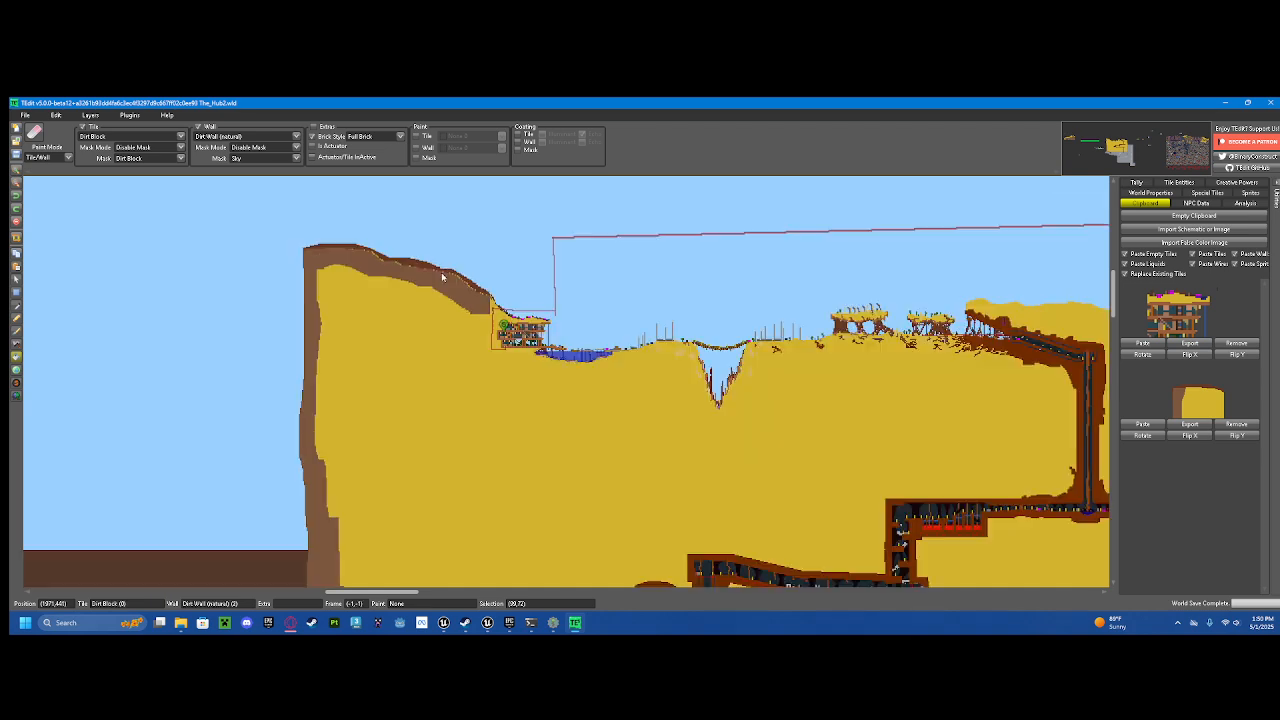
scroll(512, 265, up, 1)
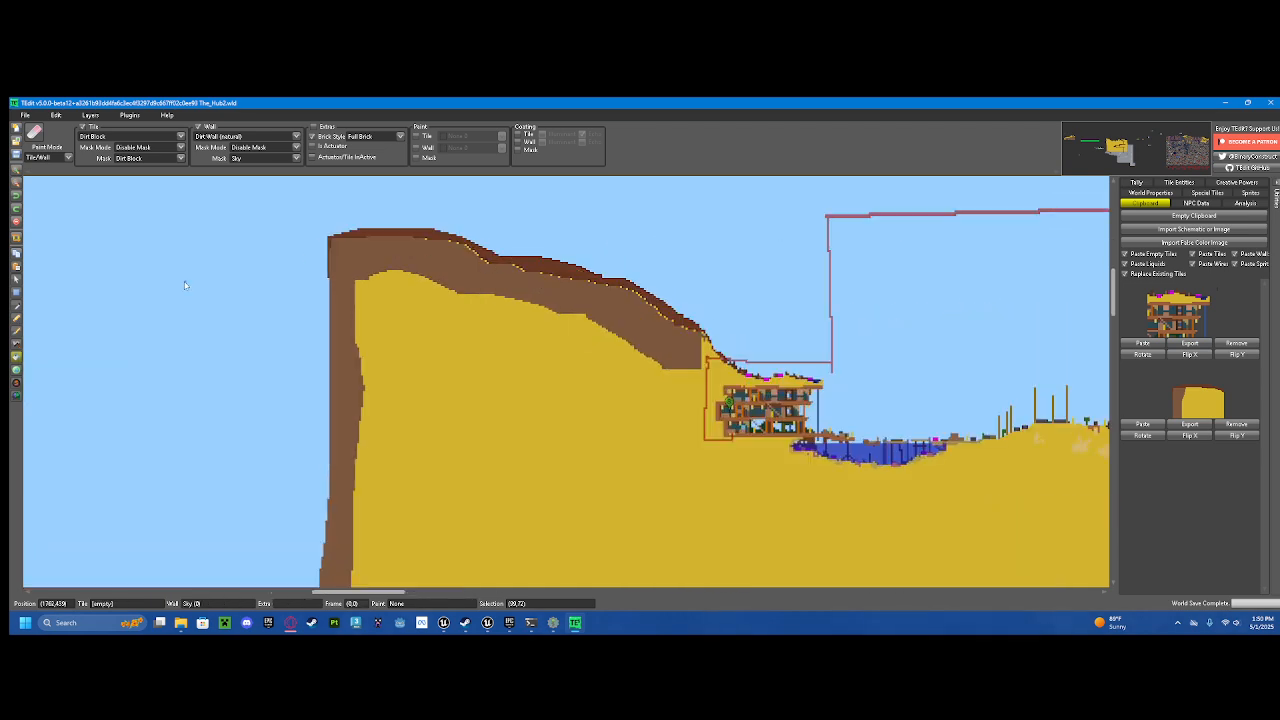
Step: Try flood-filling the open sky with dirt, look over the whole world, and undo the sky and hill fills
click(779, 266)
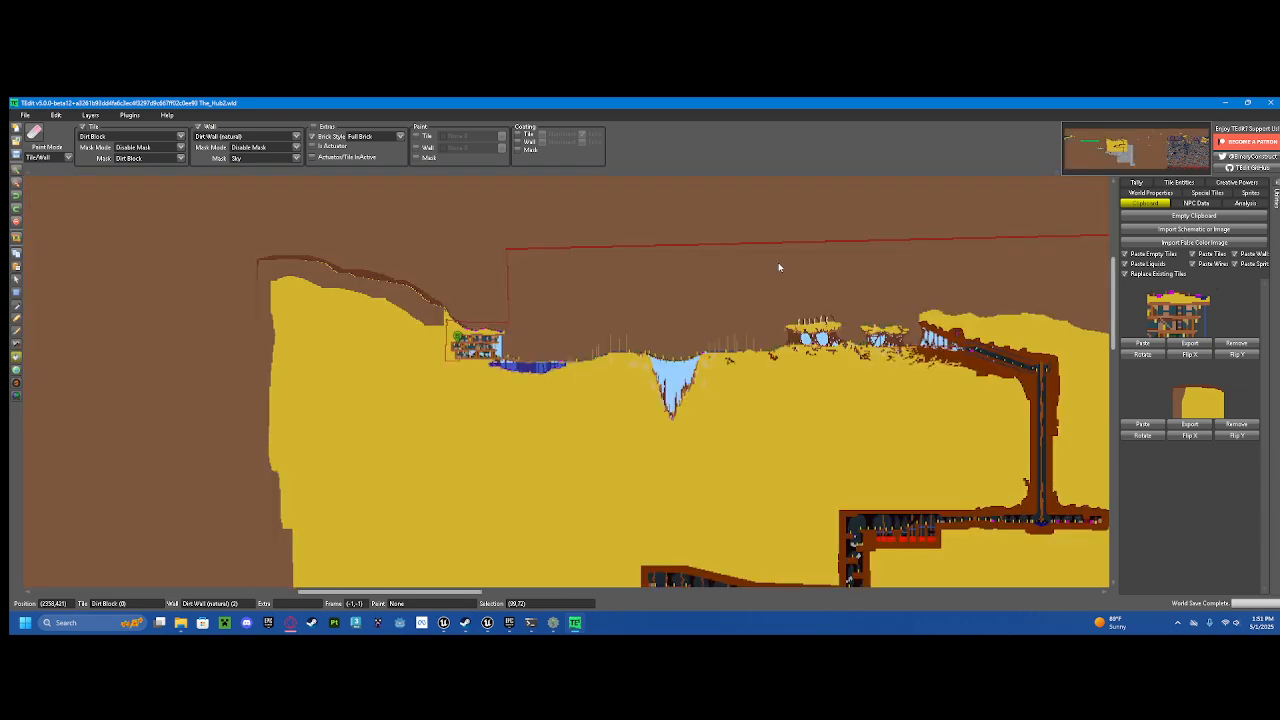
scroll(778, 268, down, 4)
scroll(208, 198, up, 2)
drag(268, 234, 636, 270)
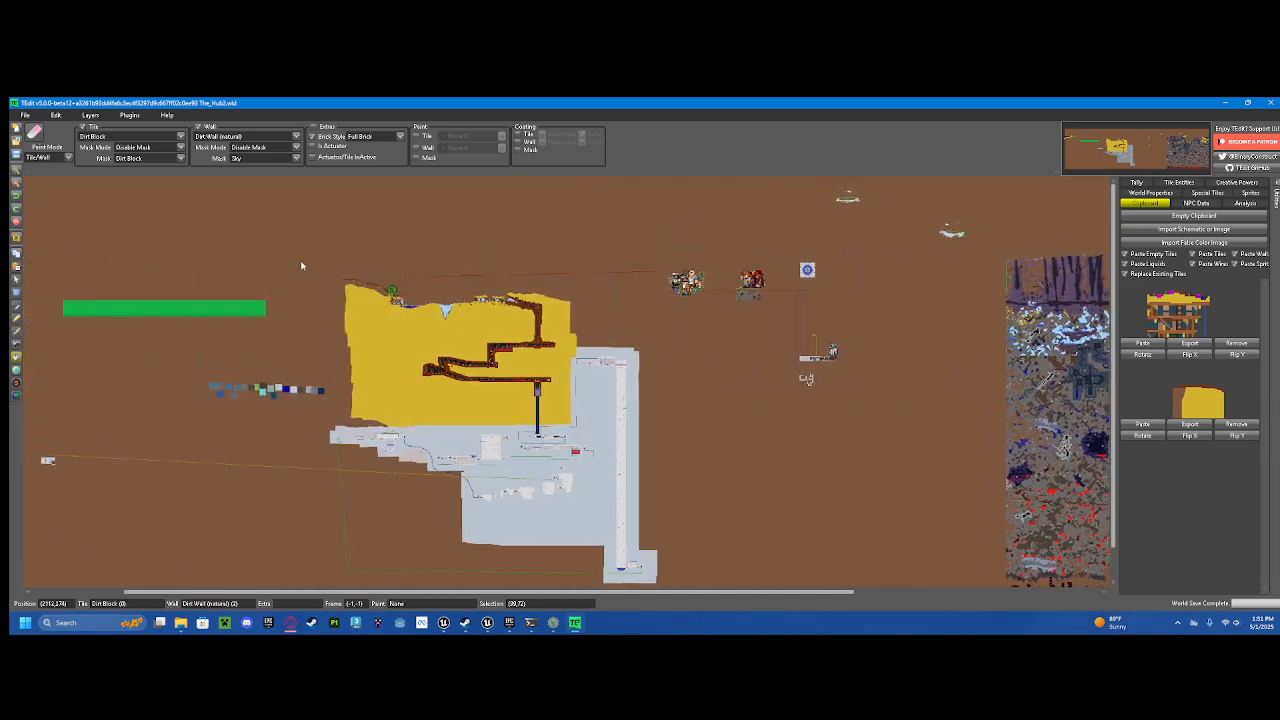
key(ctrl+z)
scroll(301, 266, up, 3)
scroll(420, 302, up, 5)
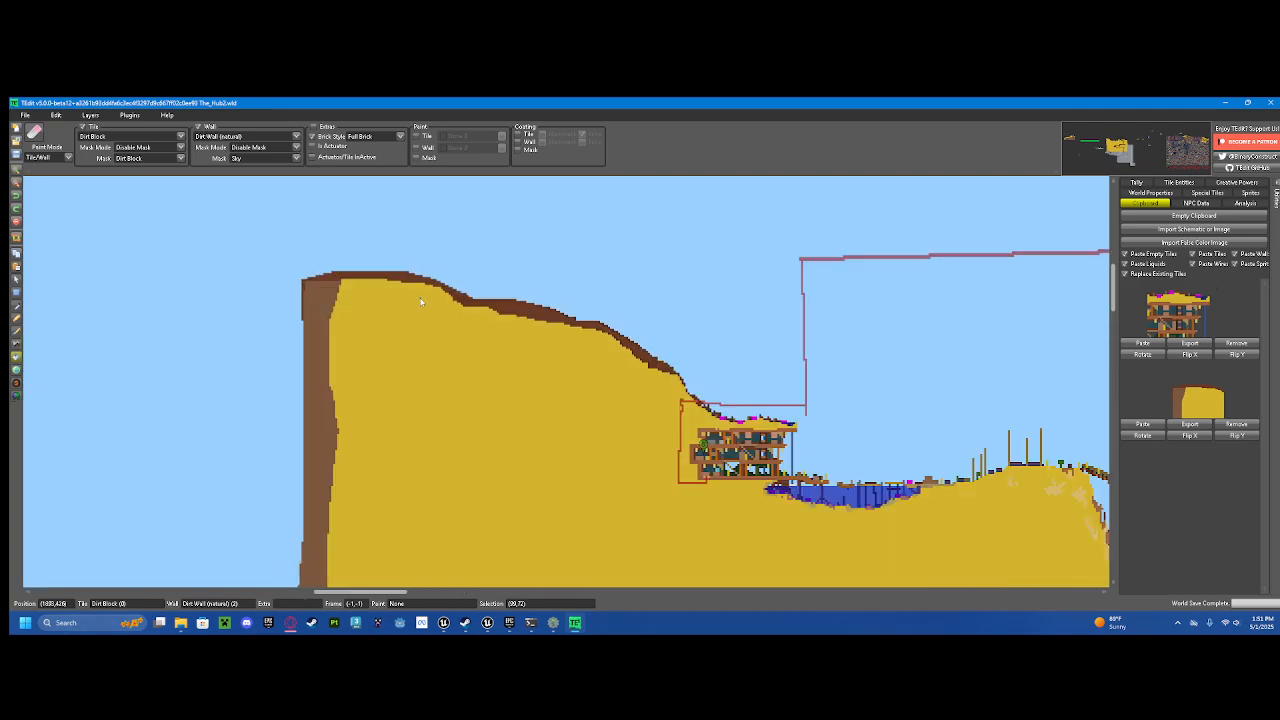
Step: Switch to the Point tool and choose Spawn as the special interest point
scroll(420, 302, up, 2)
click(15, 371)
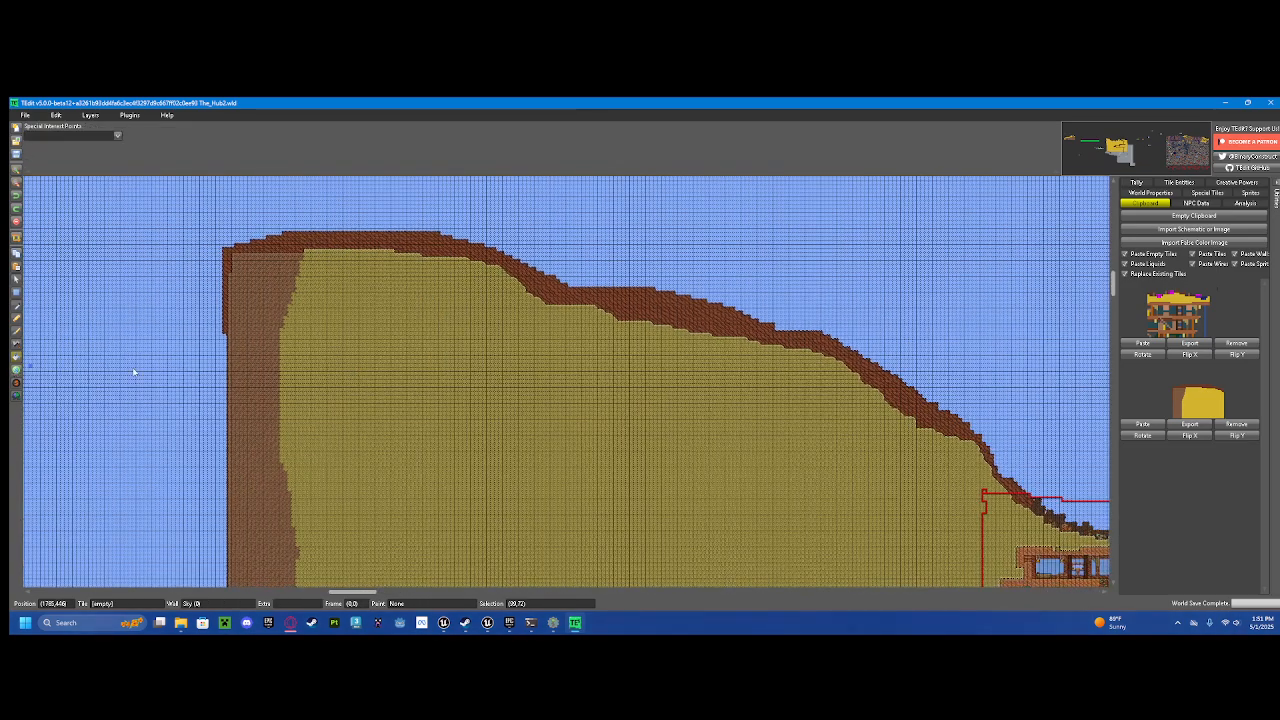
scroll(385, 316, down, 4)
scroll(385, 316, up, 4)
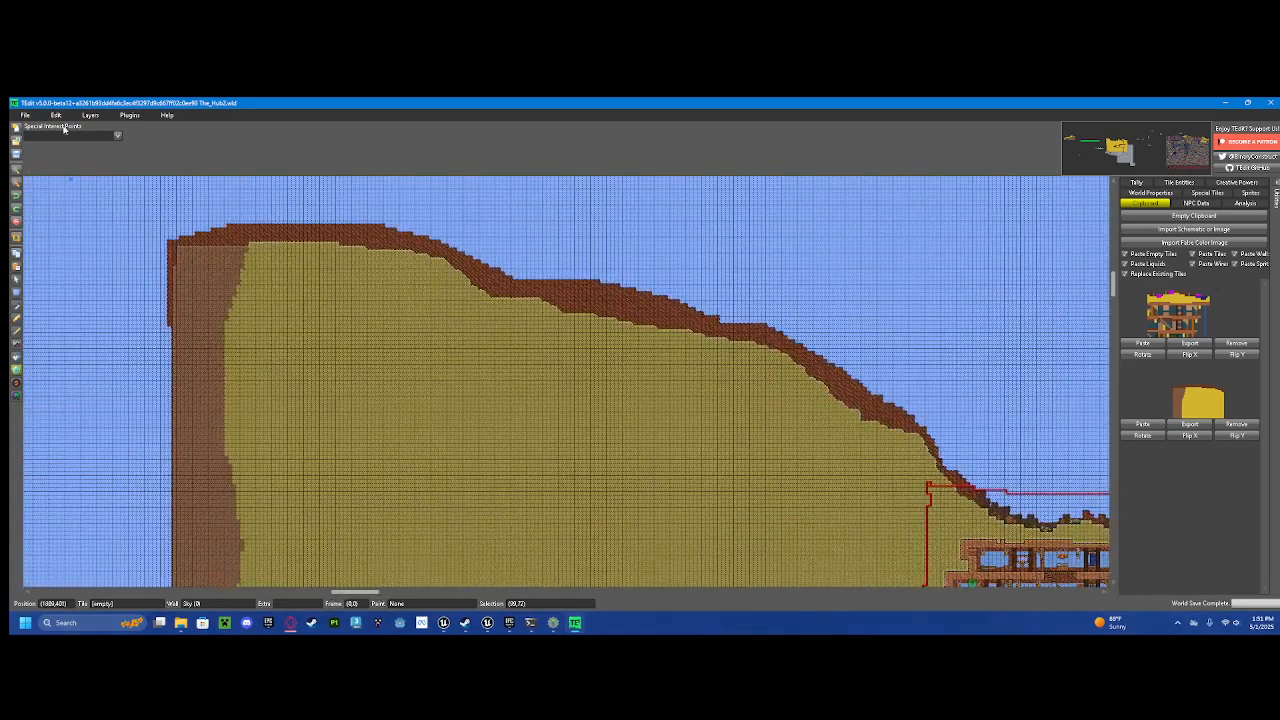
click(113, 137)
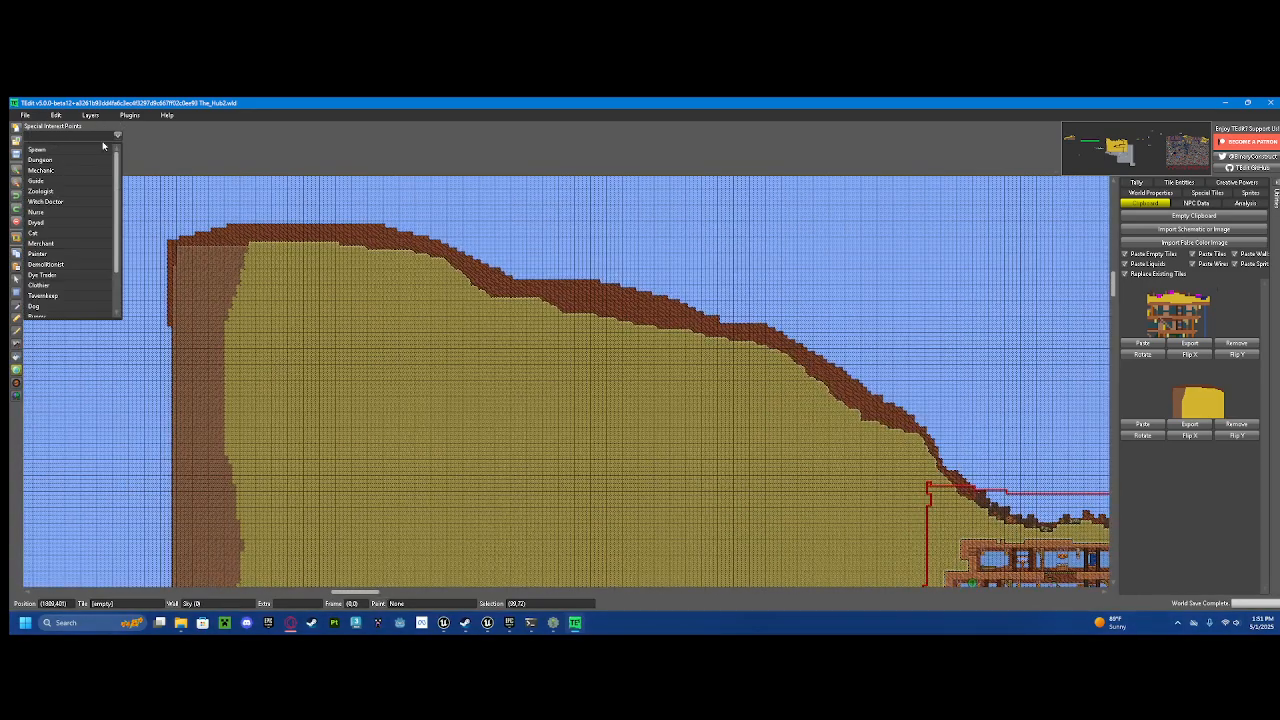
click(60, 149)
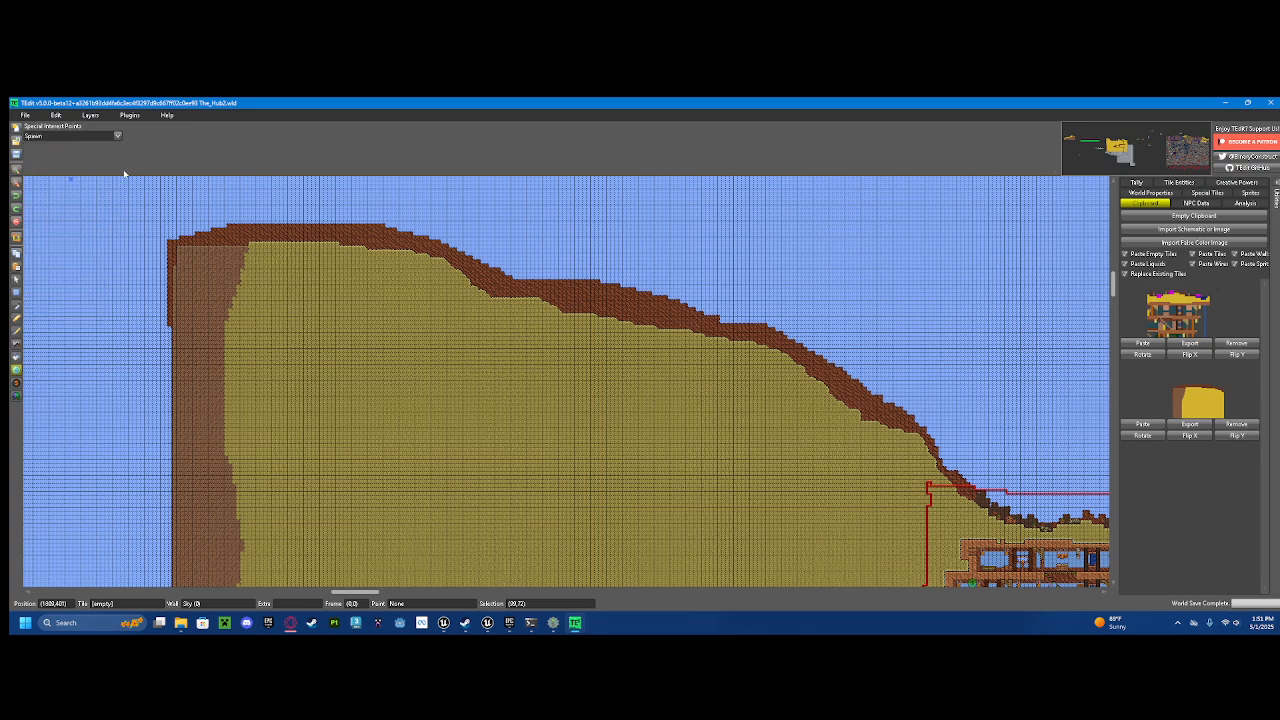
Step: Reselect the Spawn point and place it on the rocky outcrop above the sandstone house's roof
drag(621, 363, 308, 347)
click(113, 136)
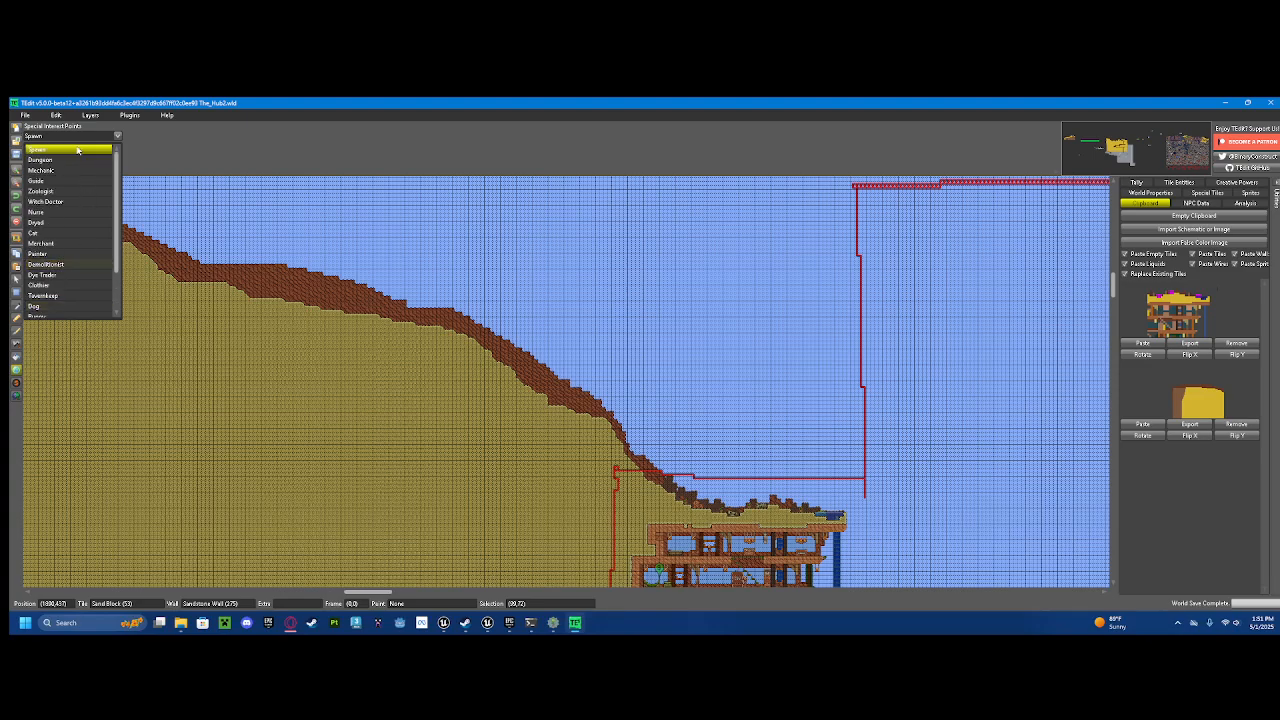
click(96, 150)
scroll(548, 418, up, 1)
drag(548, 418, 557, 334)
scroll(805, 366, up, 1)
drag(805, 366, 364, 284)
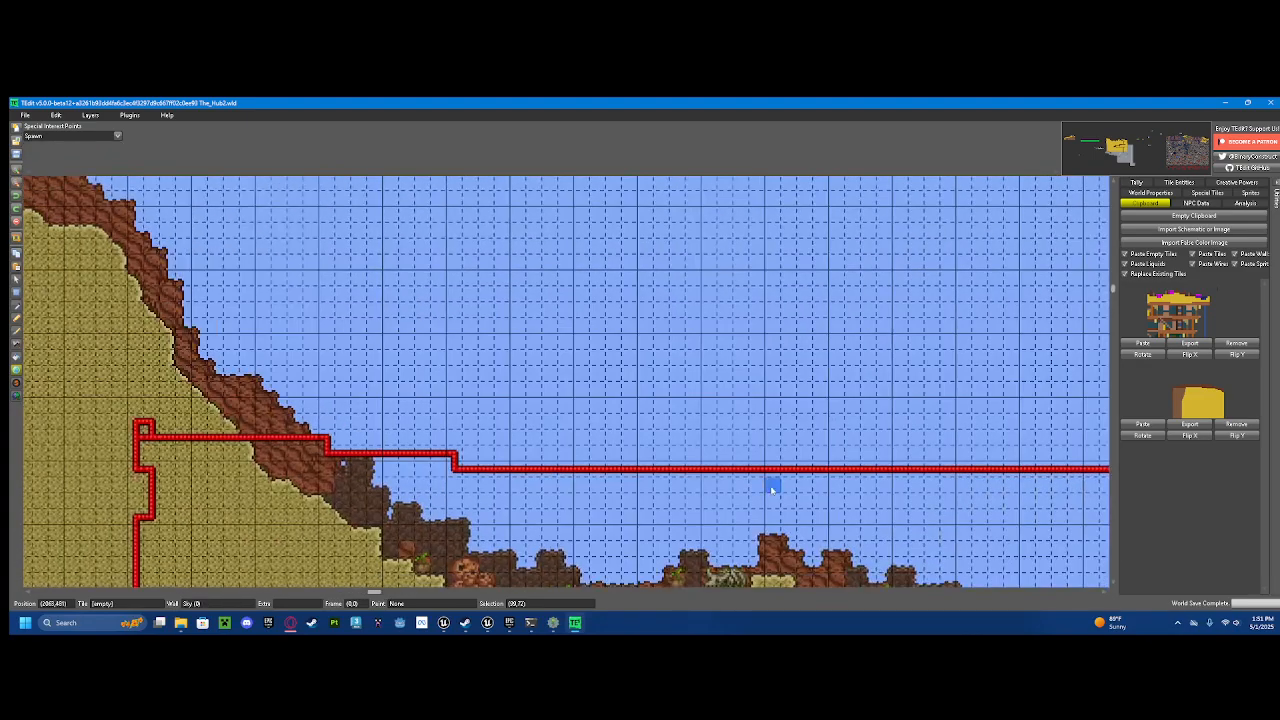
drag(772, 489, 479, 285)
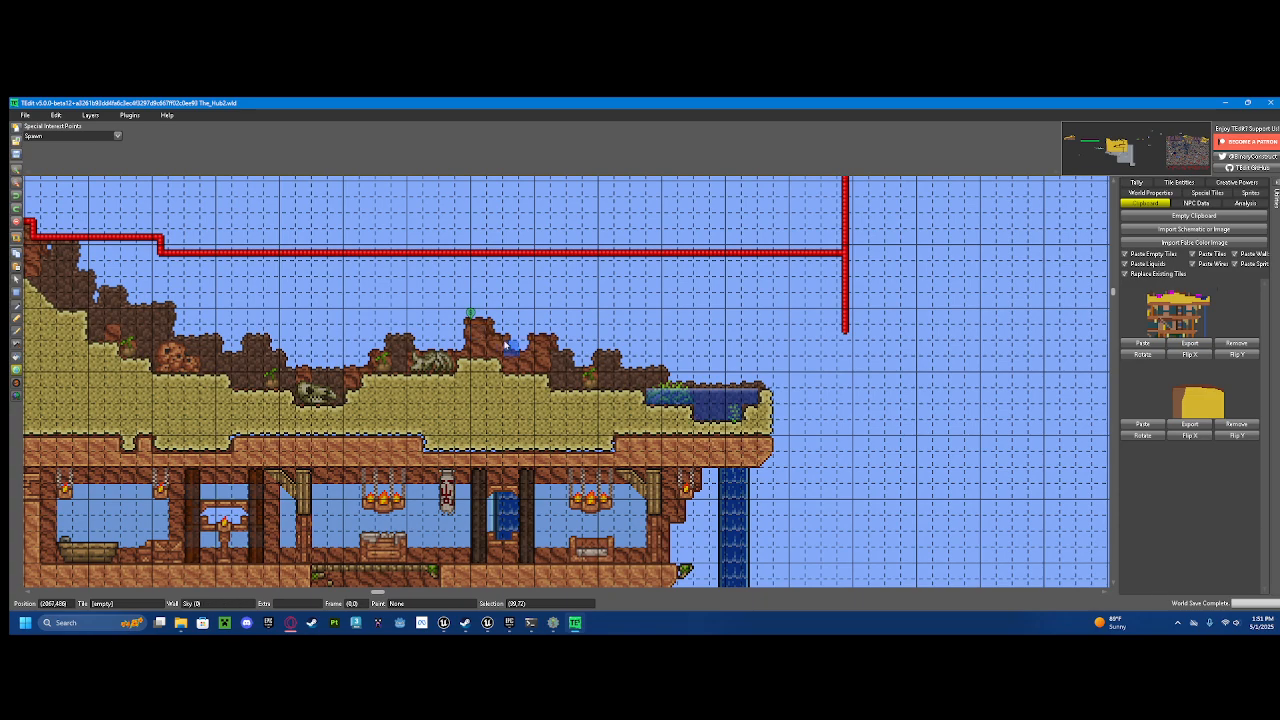
Step: Move the spawn point to just above the wooden dock in the middle of the lake and inspect its marker
scroll(462, 318, down, 3)
scroll(485, 412, up, 4)
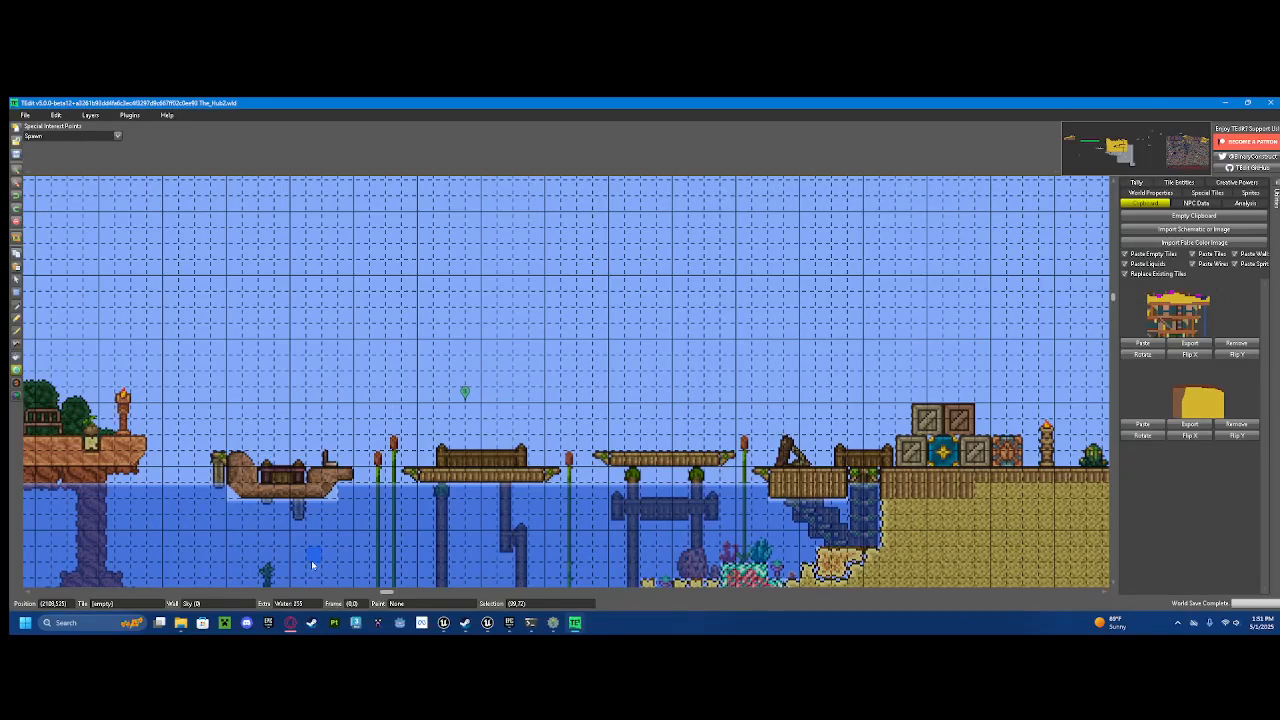
scroll(573, 350, down, 3)
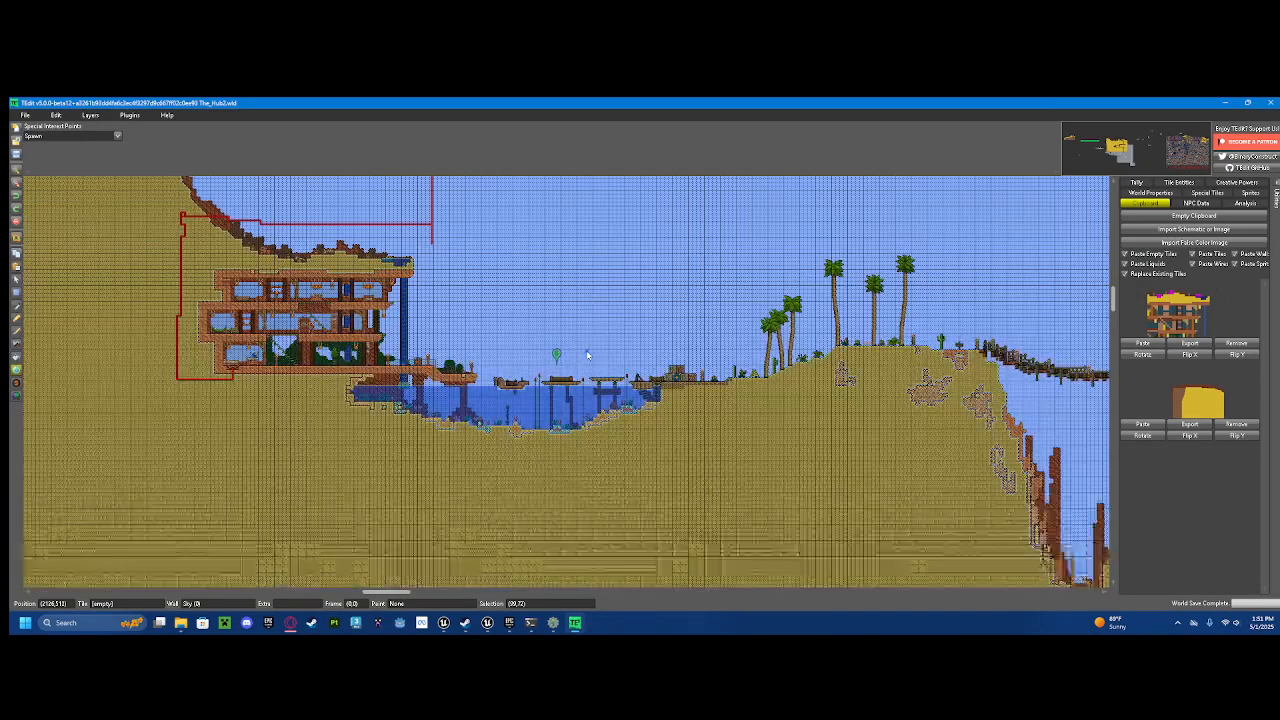
scroll(600, 355, up, 1)
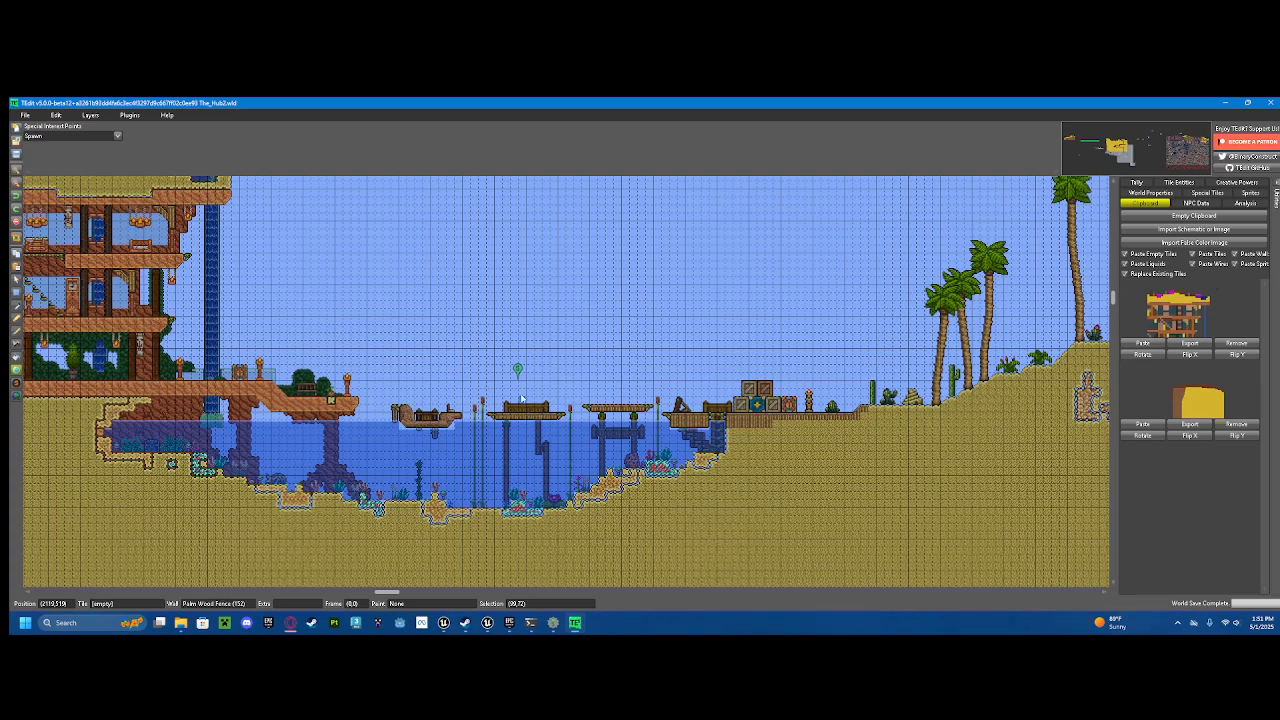
scroll(521, 399, up, 2)
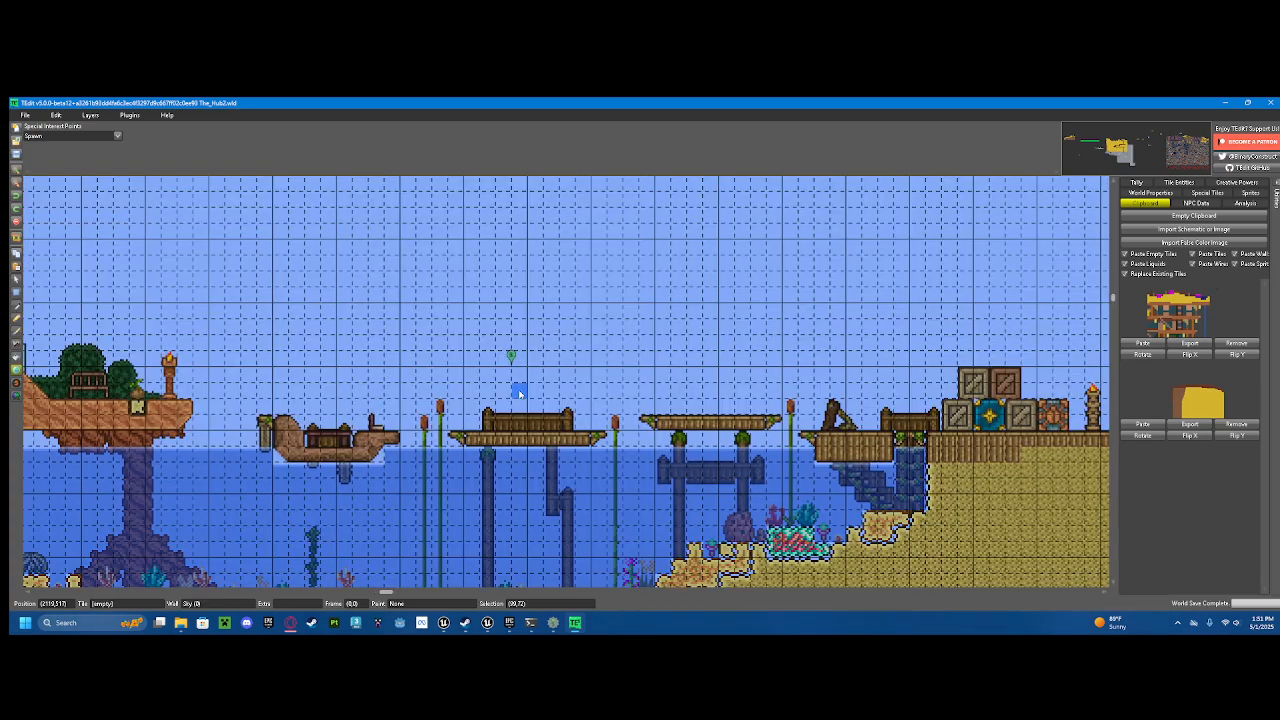
Step: Place the Dryad point in the air above the dock right of the spawn marker and the Golfer point above the boat
click(112, 137)
click(70, 217)
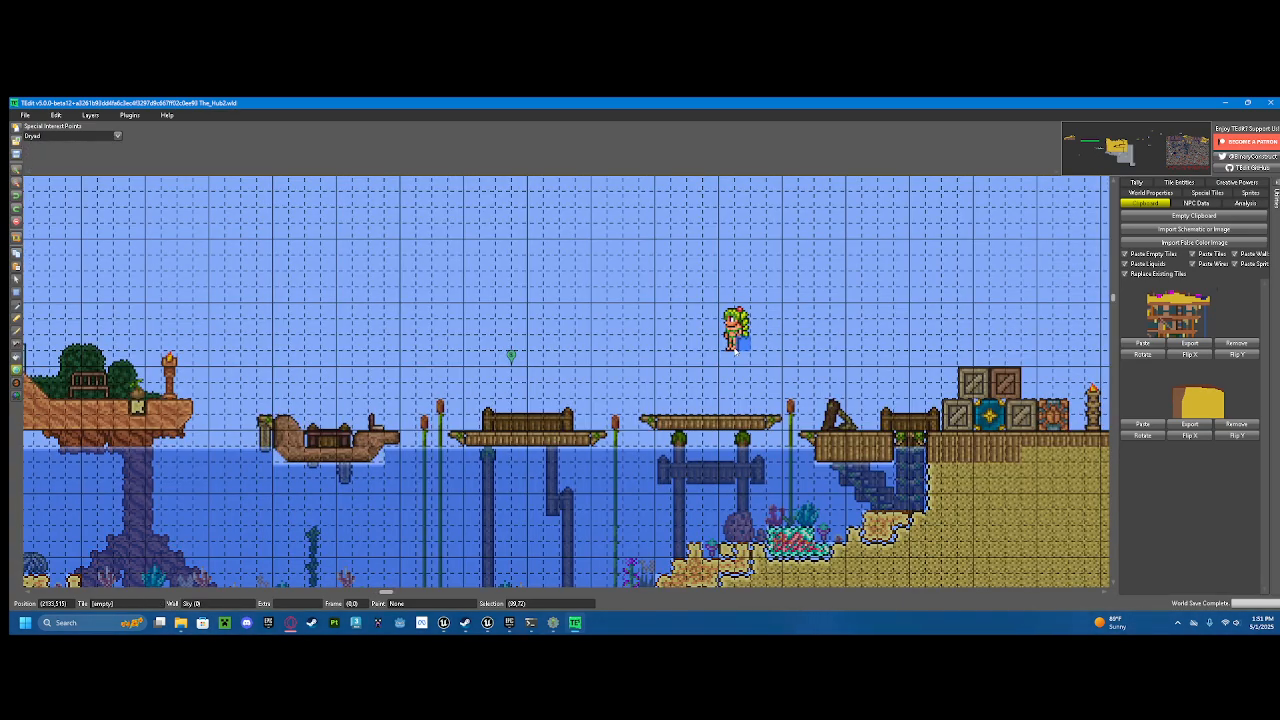
click(112, 137)
click(110, 290)
click(338, 336)
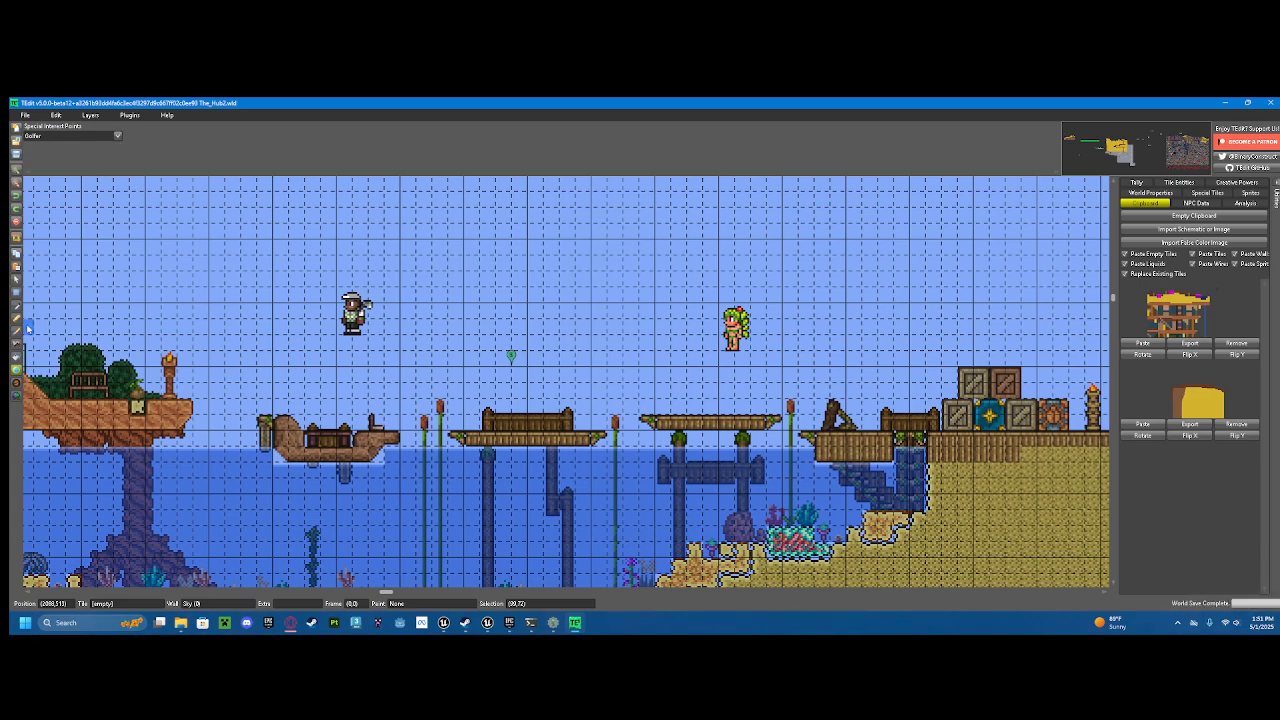
Step: Check the list of special interest points and survey the world, including the dungeon entrance and the desert with its placed markers
scroll(617, 428, down, 3)
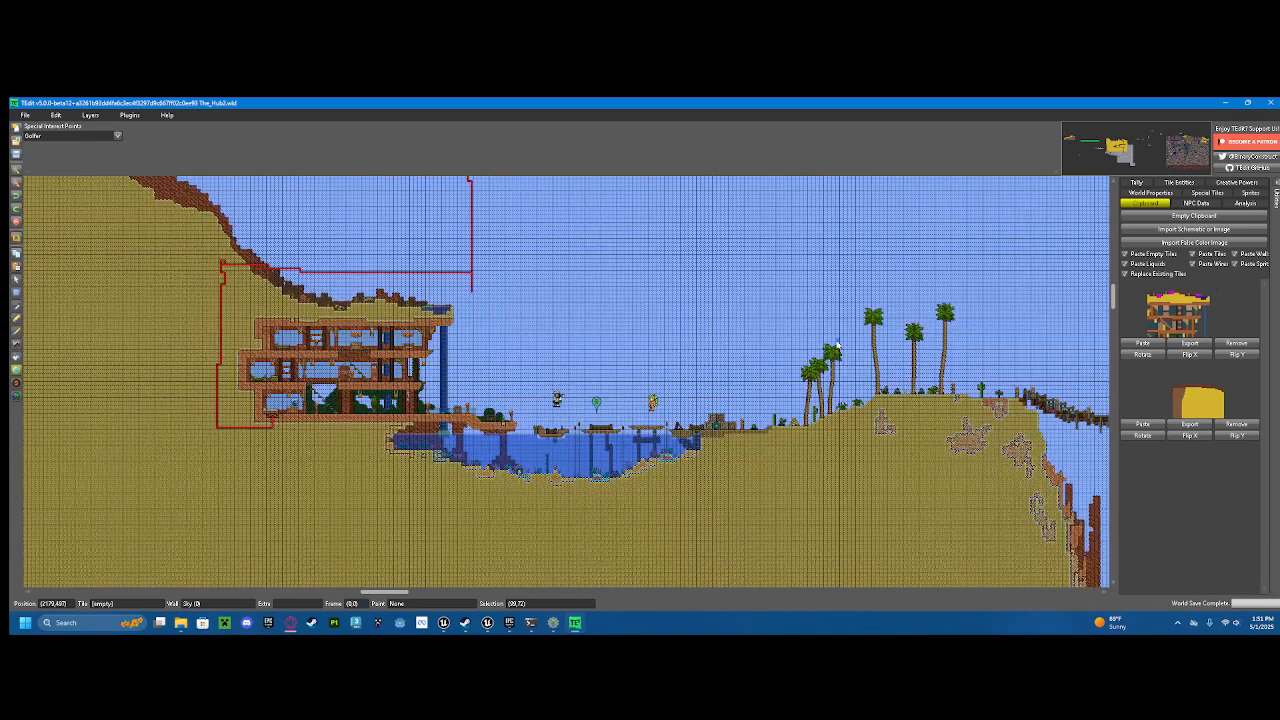
scroll(837, 345, down, 1)
scroll(715, 321, up, 3)
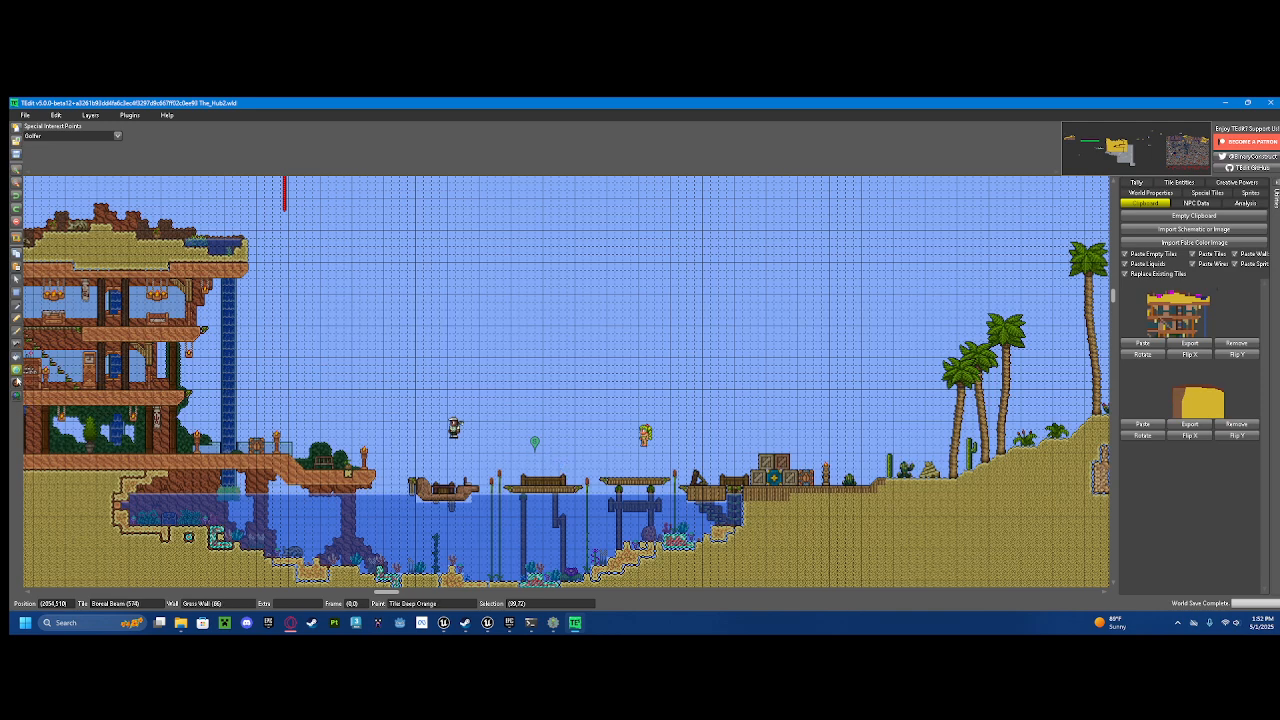
click(116, 136)
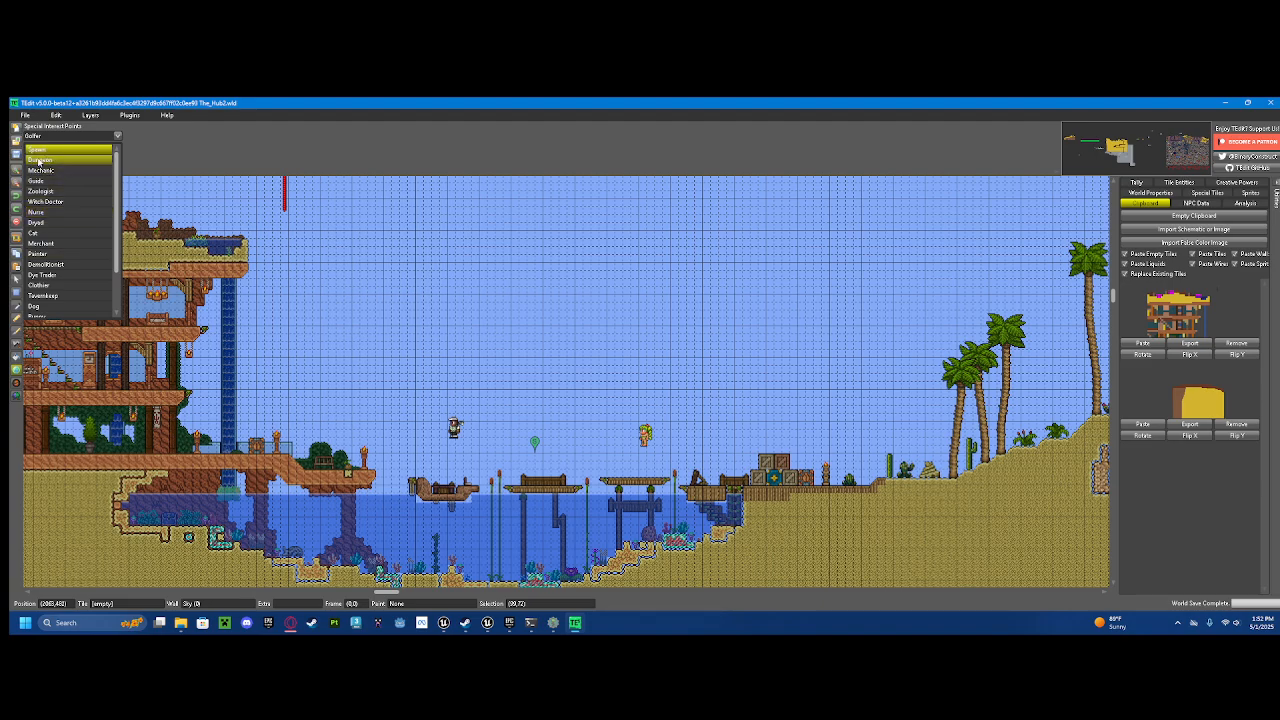
click(45, 249)
scroll(653, 413, down, 3)
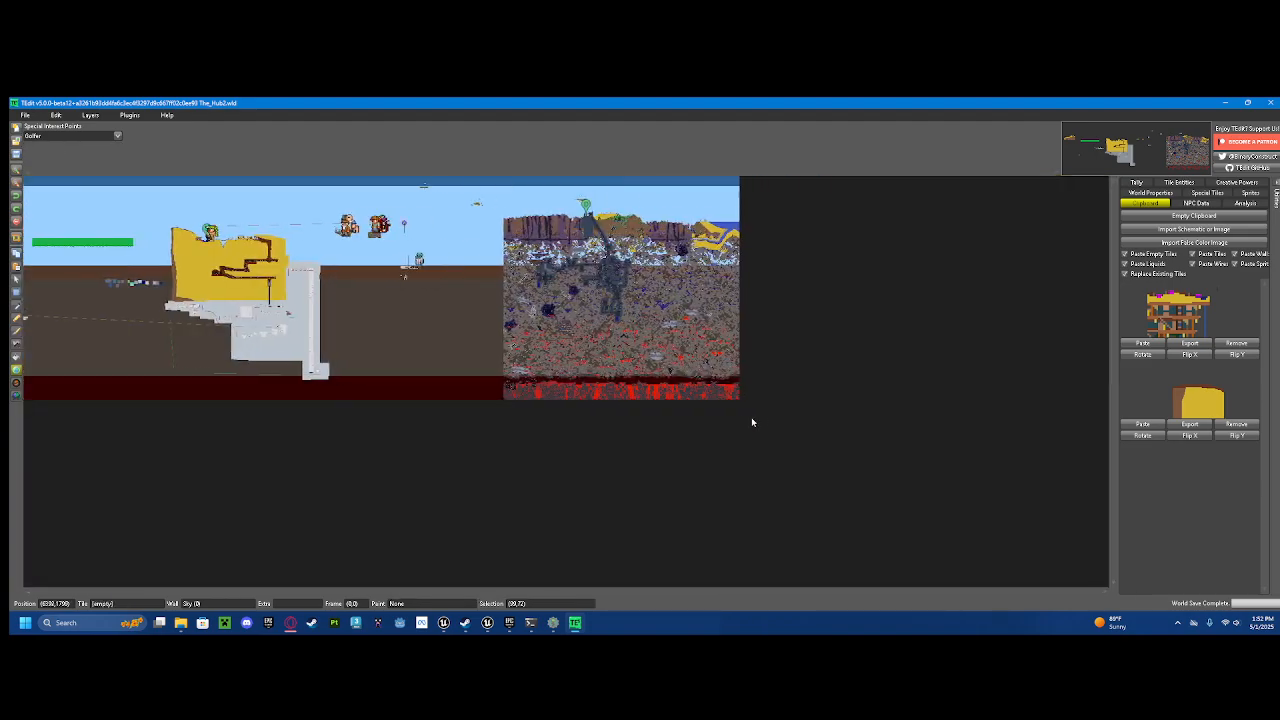
scroll(751, 420, up, 3)
scroll(856, 337, up, 2)
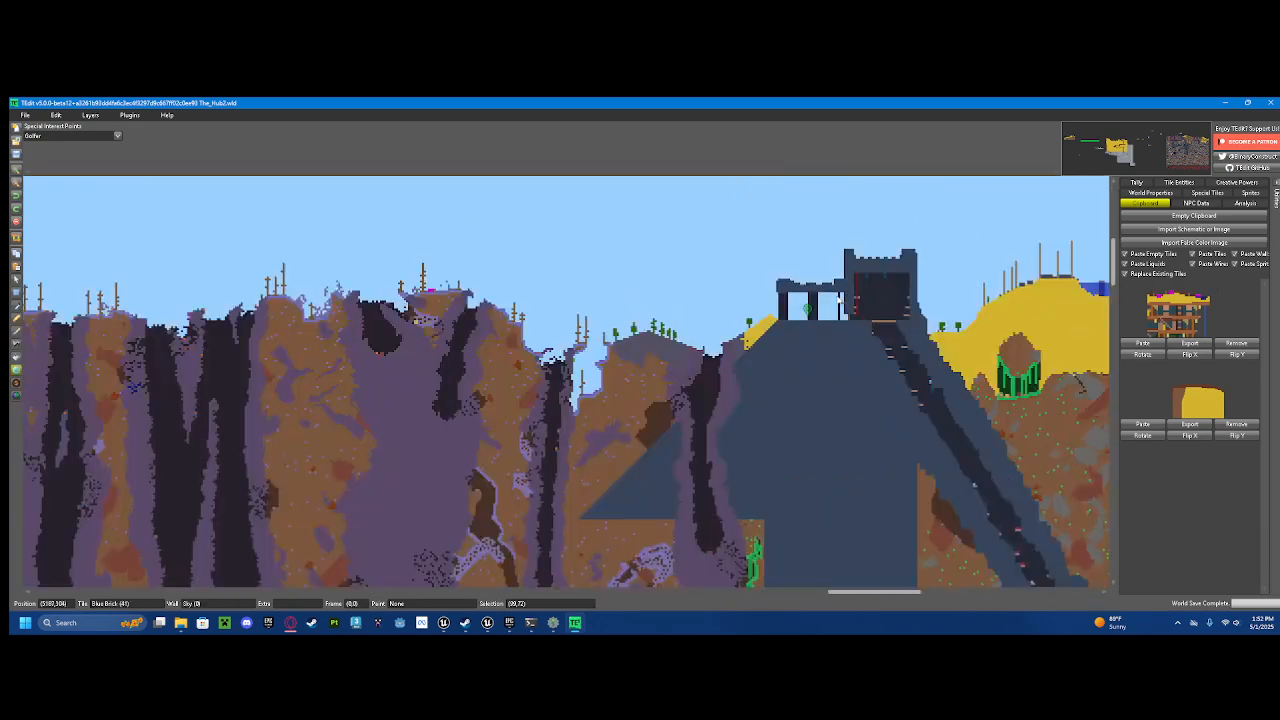
scroll(483, 275, down, 4)
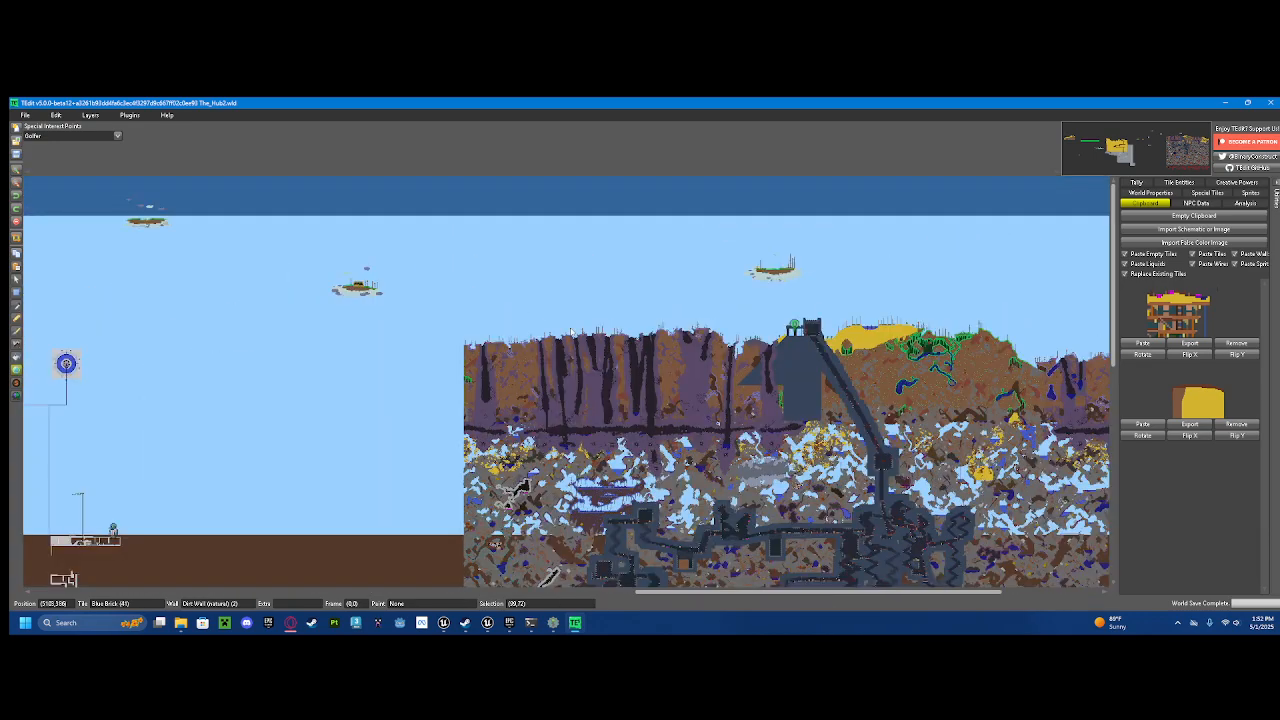
scroll(483, 275, up, 4)
scroll(342, 307, down, 2)
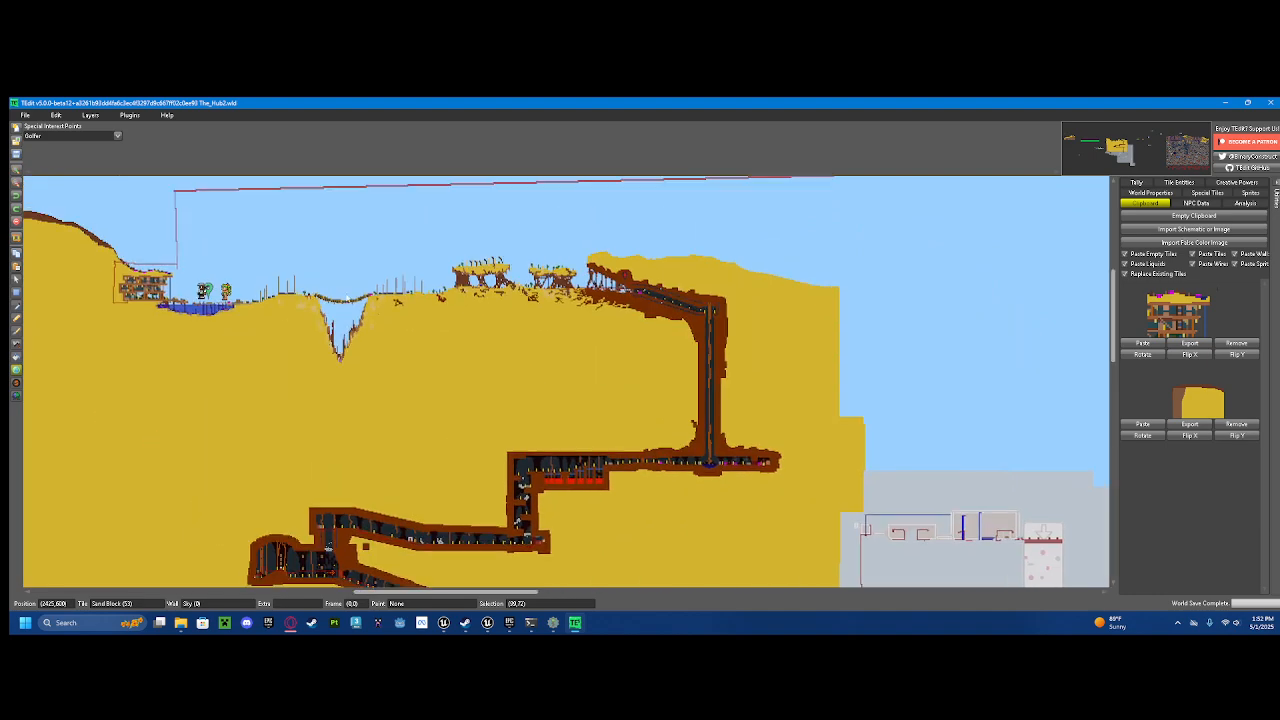
drag(357, 433, 241, 426)
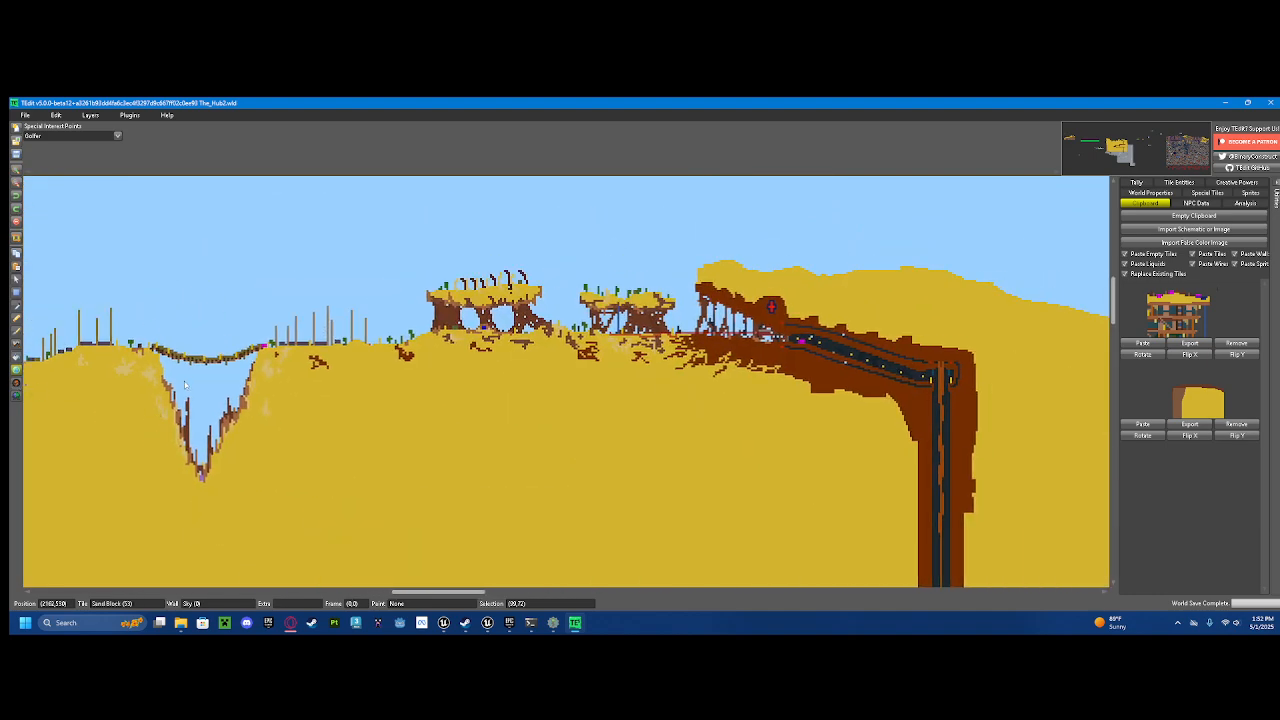
Step: Switch to the Sprite tool, choose the Crystal Heart sprite and bring it to the open sky over the sand dunes
click(16, 383)
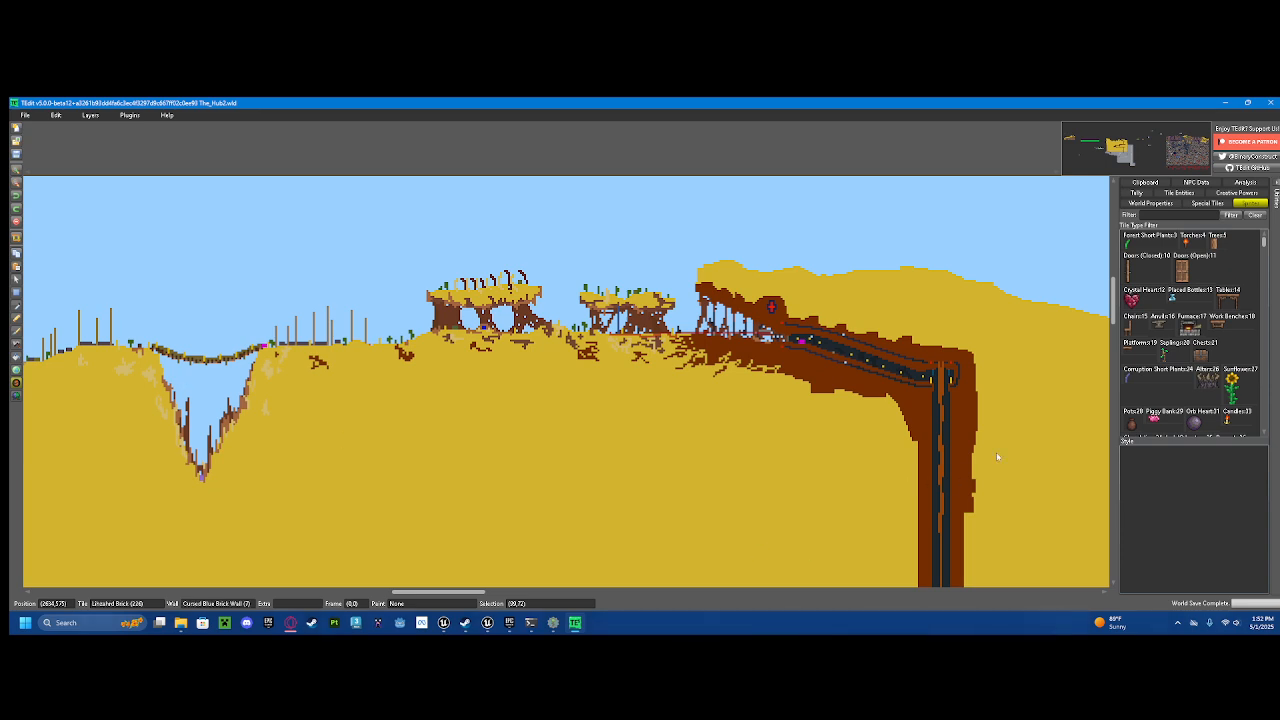
click(1137, 308)
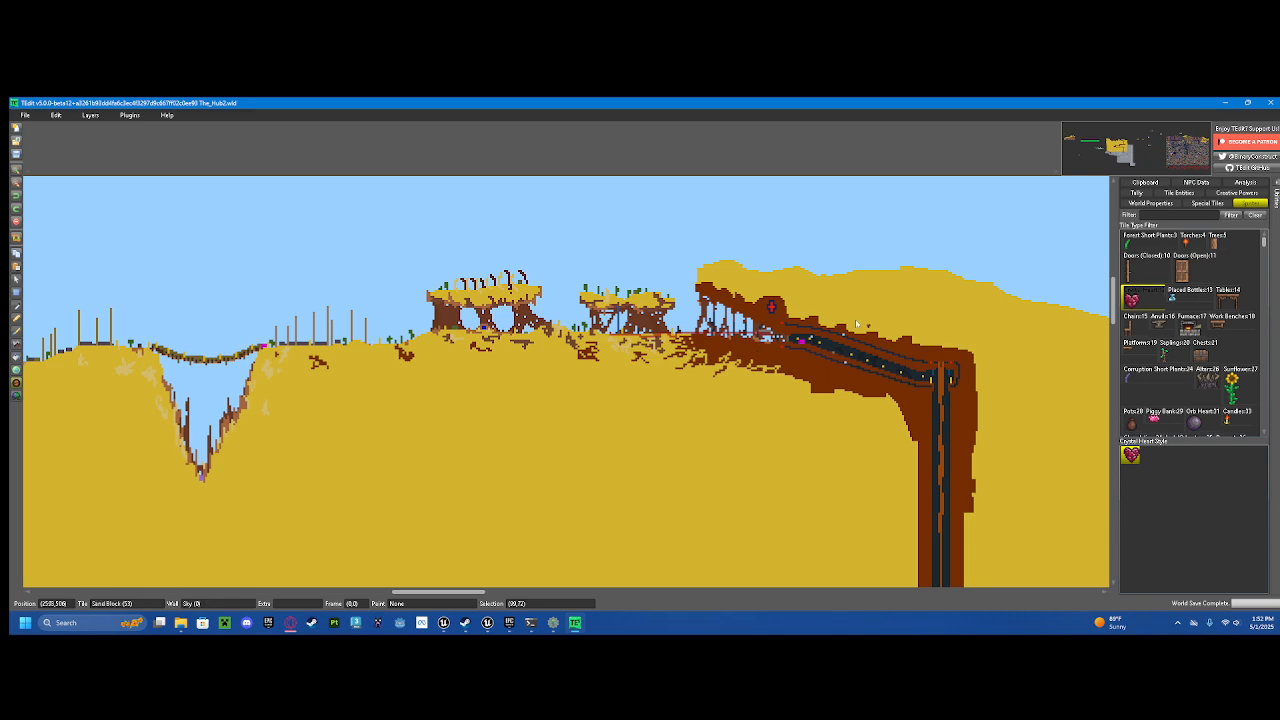
scroll(1202, 318, down, 10)
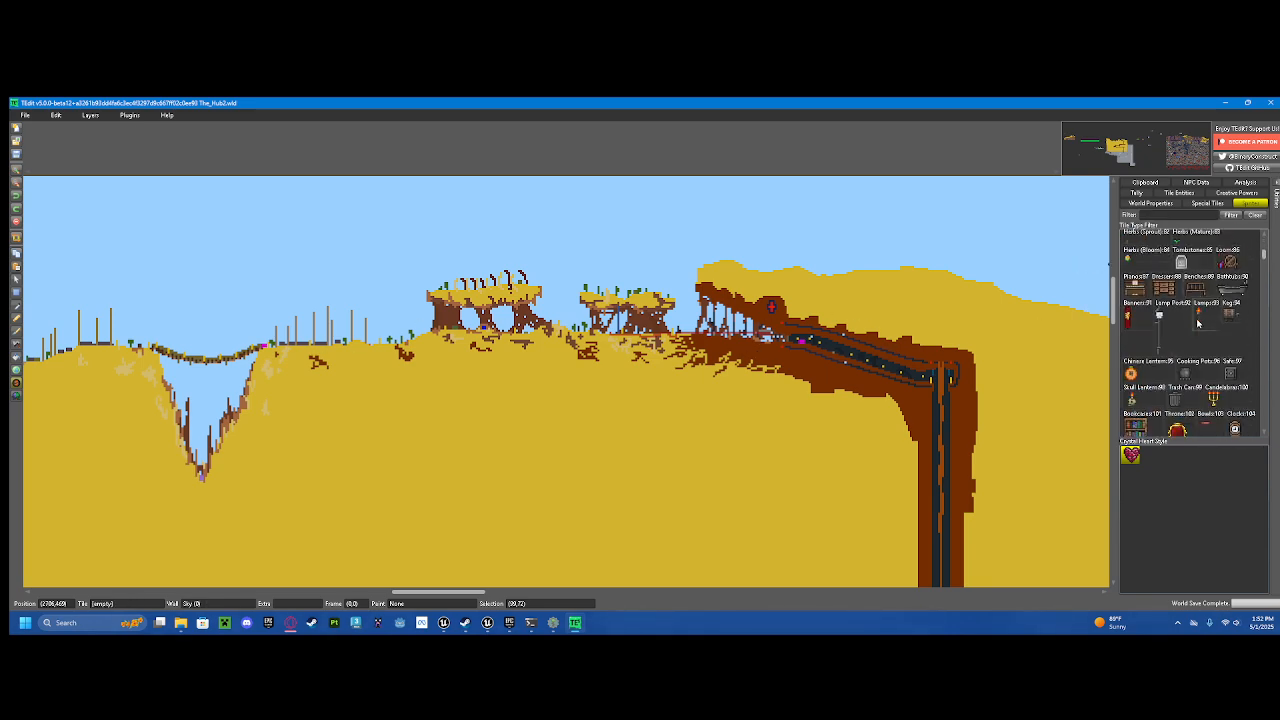
scroll(949, 288, up, 6)
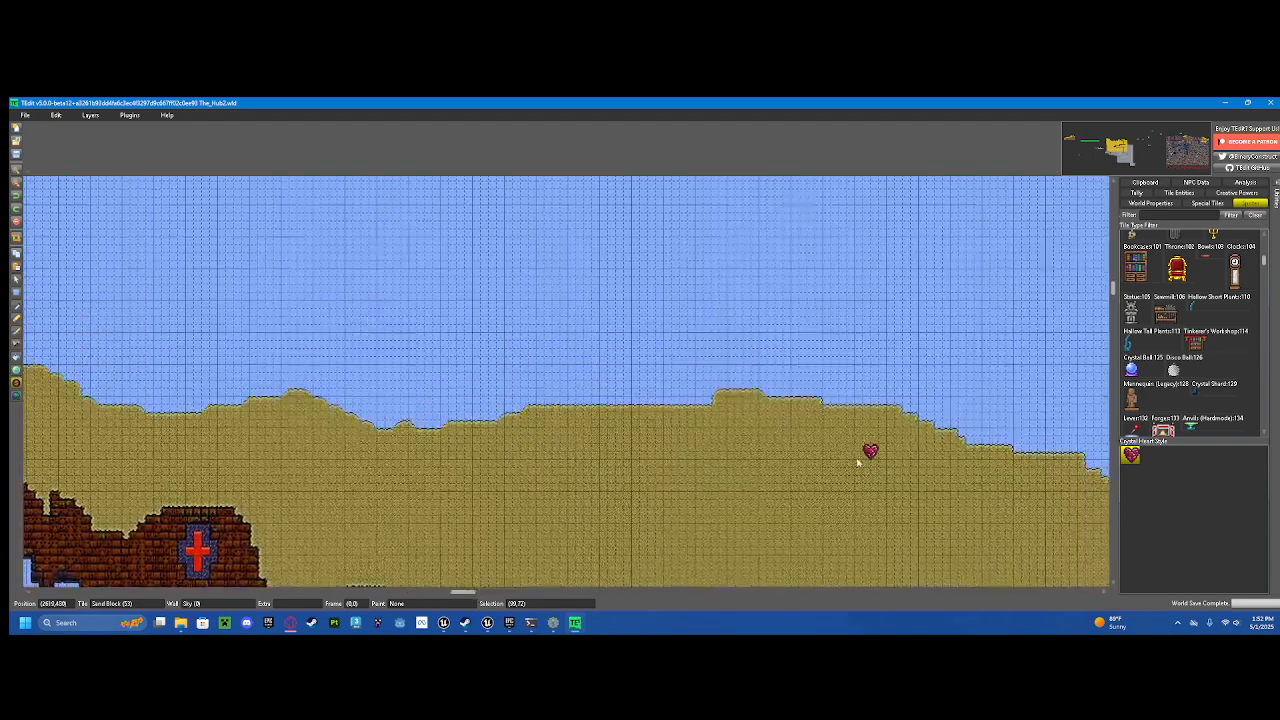
Step: Try placing several separate Crystal Hearts in the sky above the sand dunes and undo them
click(530, 397)
click(592, 413)
click(753, 381)
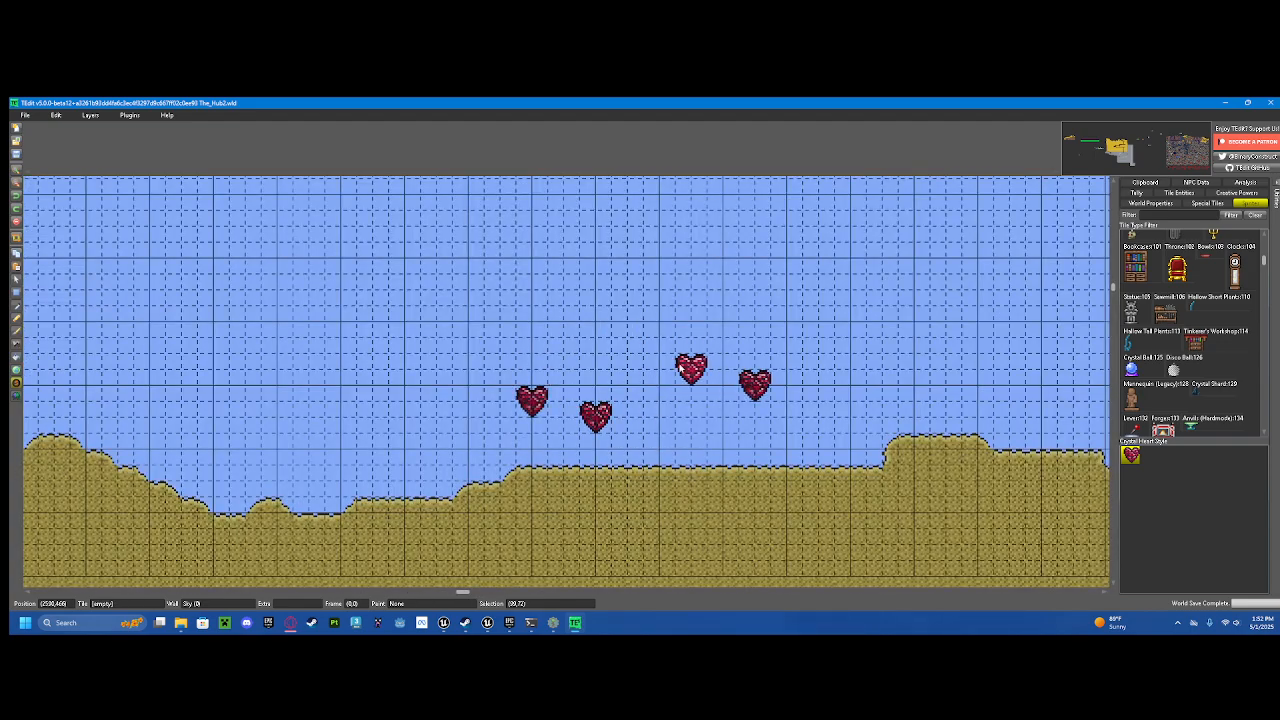
click(657, 381)
click(609, 413)
key(ctrl+z)
key(ctrl+z)
key(ctrl+z)
key(ctrl+z)
key(ctrl+z)
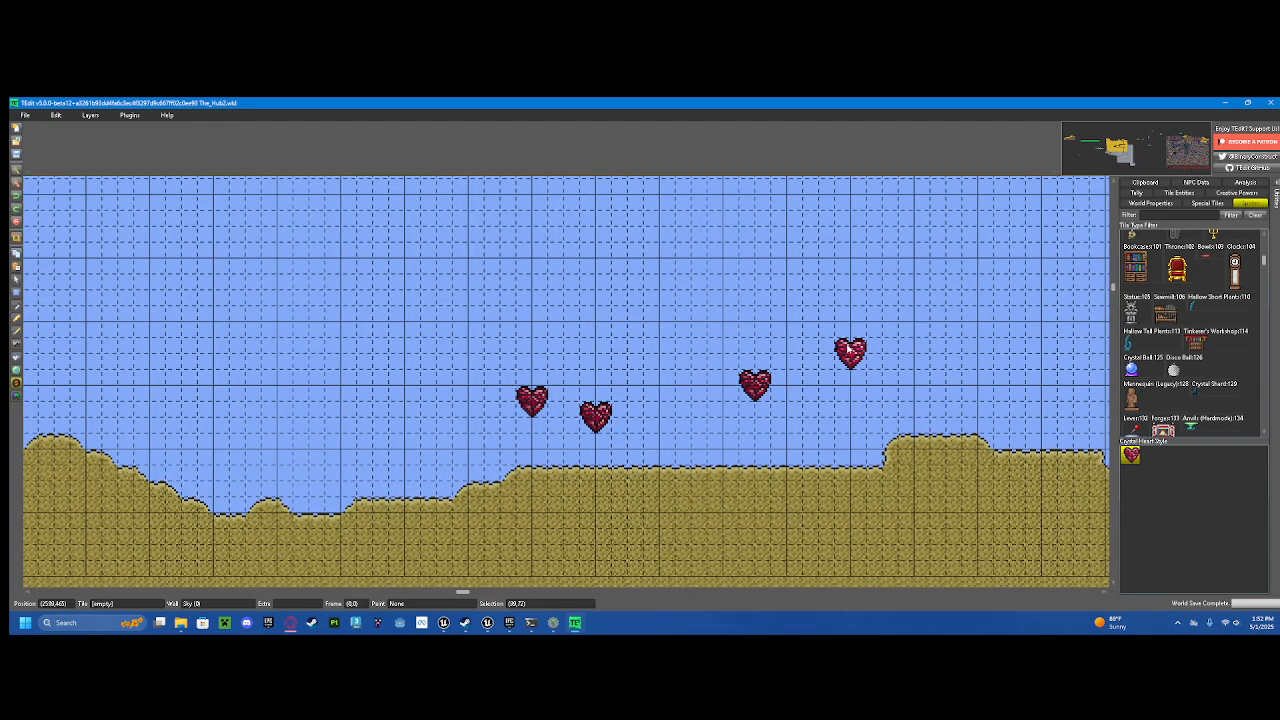
Step: Place a Crystal Heart on the sand surface and try a cluster of overlapping hearts in the air above it
click(641, 438)
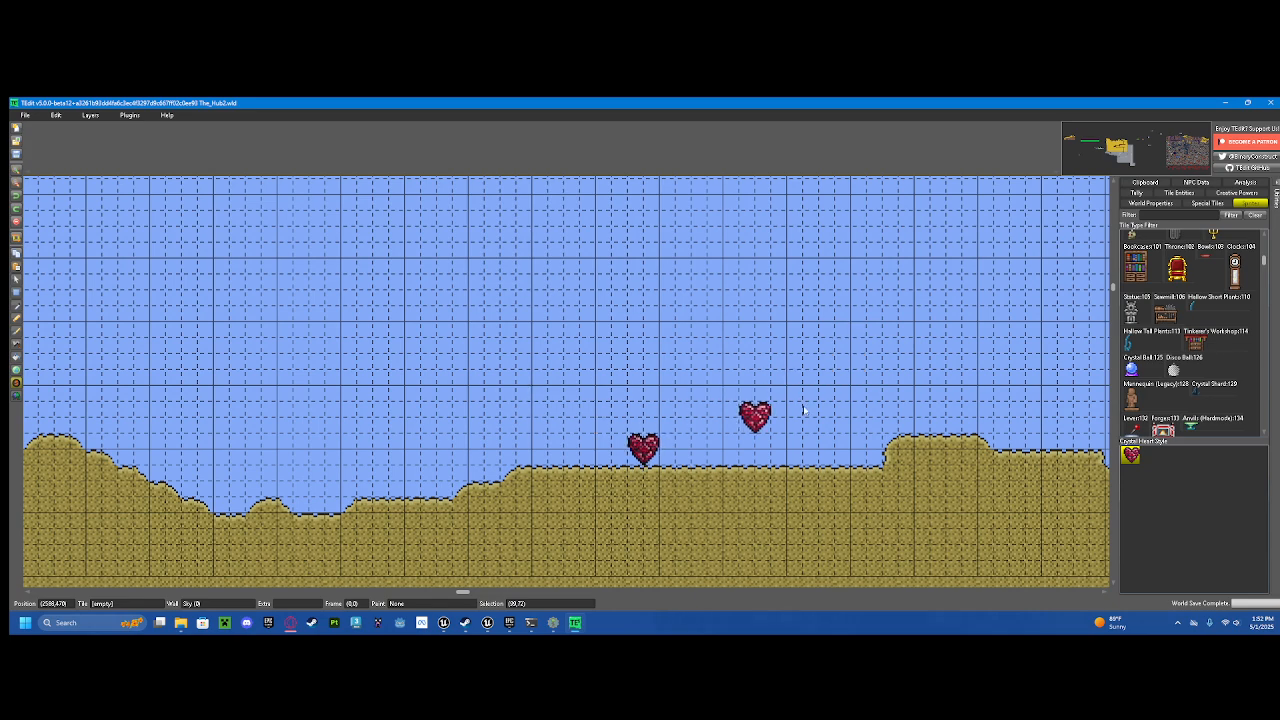
scroll(899, 403, down, 1)
scroll(856, 415, up, 2)
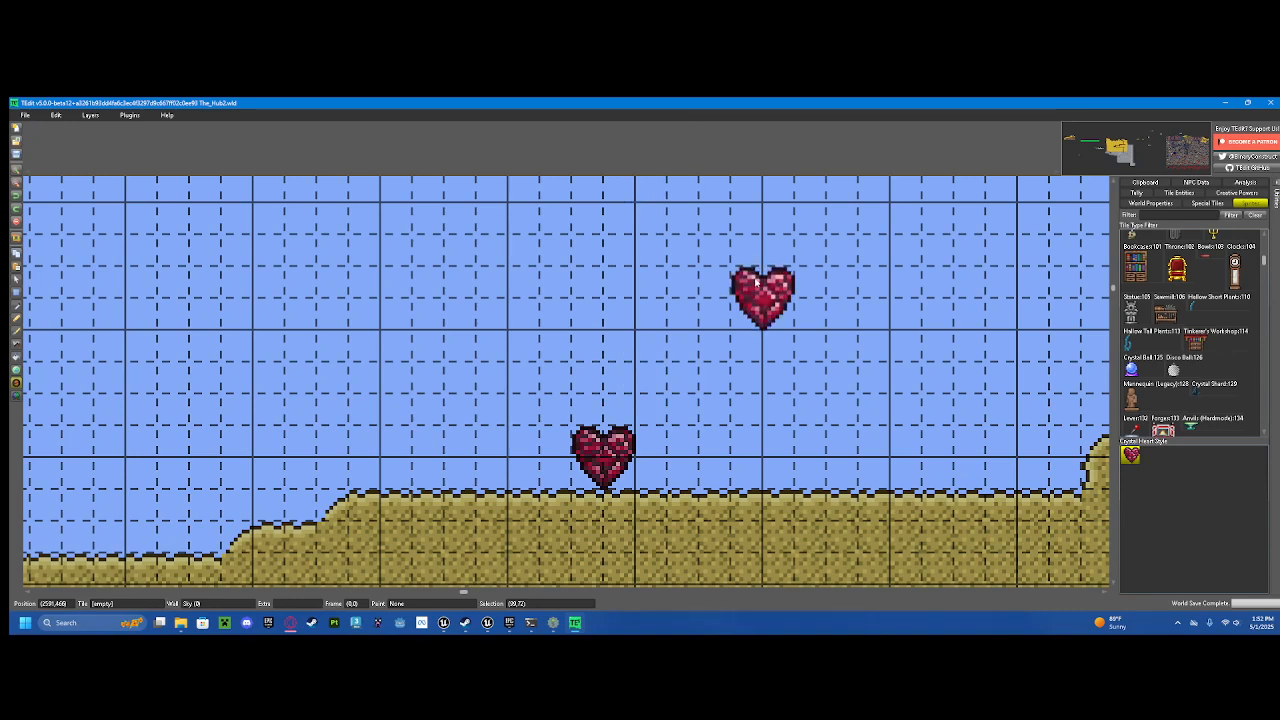
click(746, 284)
click(746, 252)
click(706, 295)
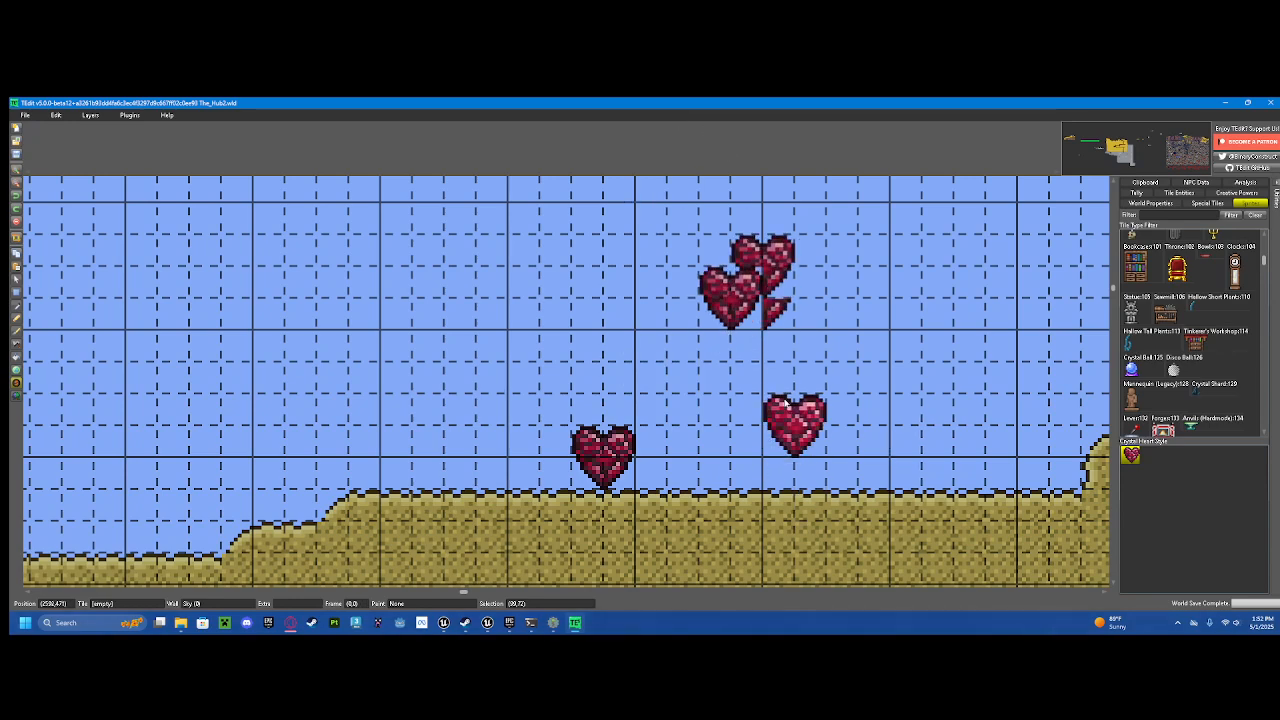
click(739, 346)
click(776, 313)
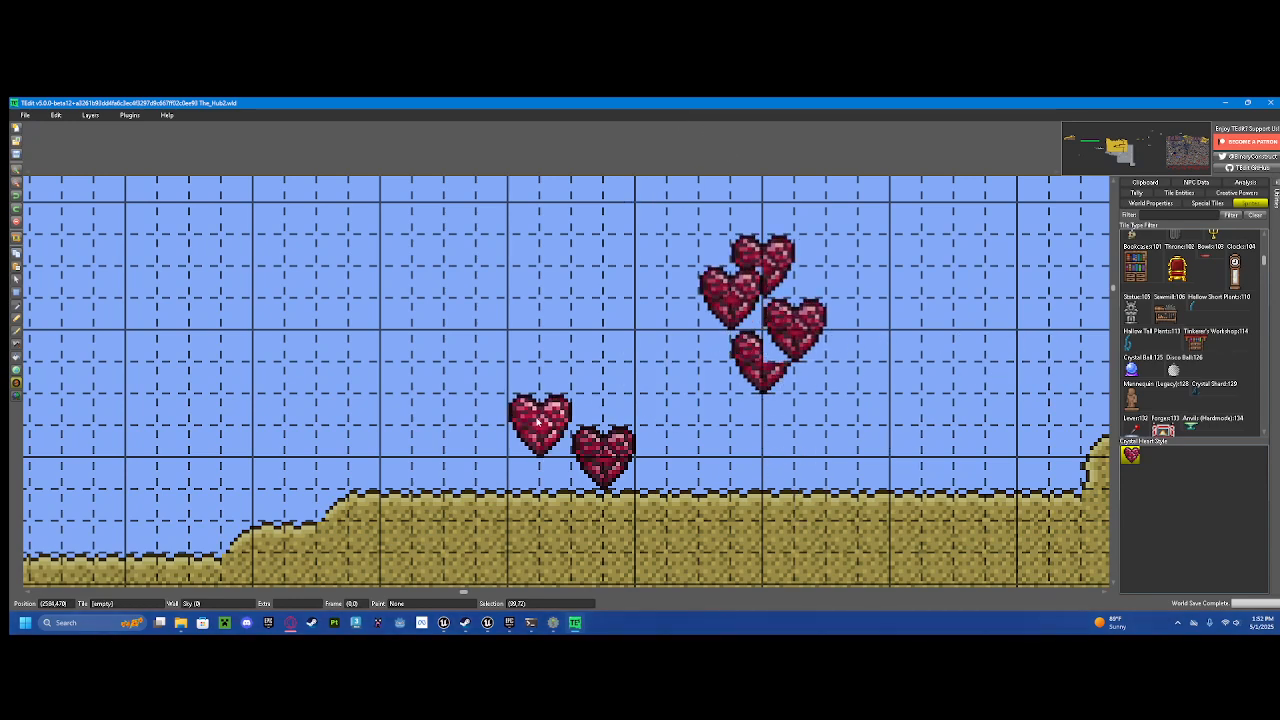
Step: Undo the overlapping Crystal Hearts and the one on the sand
key(ctrl+z)
key(ctrl+z)
key(ctrl+z)
key(ctrl+z)
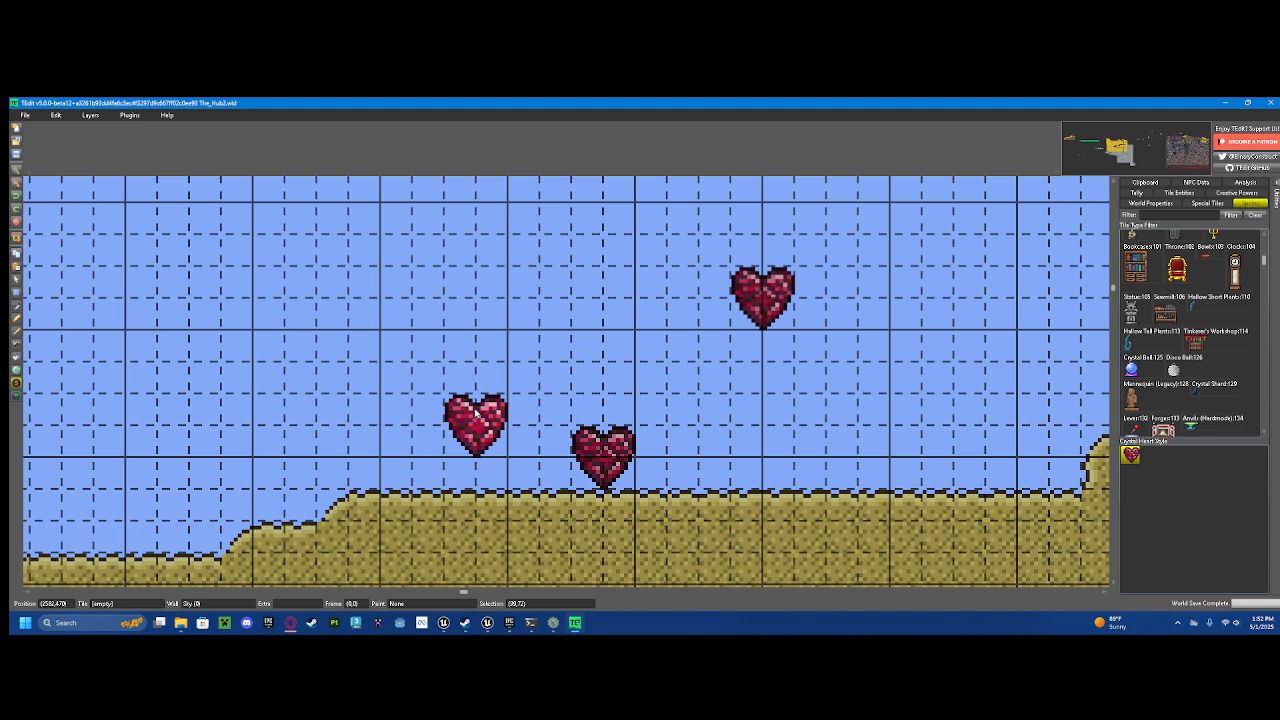
key(ctrl+z)
key(ctrl+z)
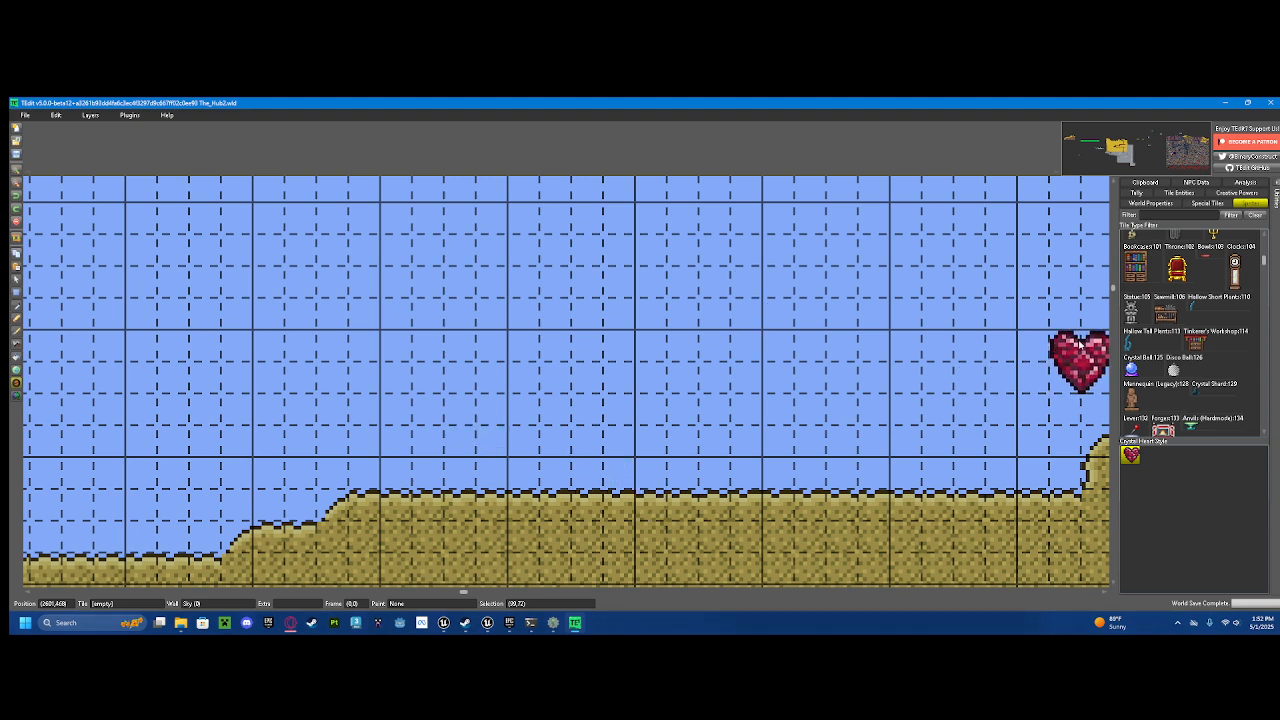
Step: Choose the Hallow Tall Plants sprite in place of the Crystal Heart
click(1126, 343)
mouse_move(399, 460)
mouse_down()
mouse_move(910, 430)
mouse_move(878, 412)
mouse_up()
key(ctrl+z)
Step: Examine the docks, the desert shore and the plants growing on the lakebed, with the plant sprite previewed over them
scroll(457, 277, down, 5)
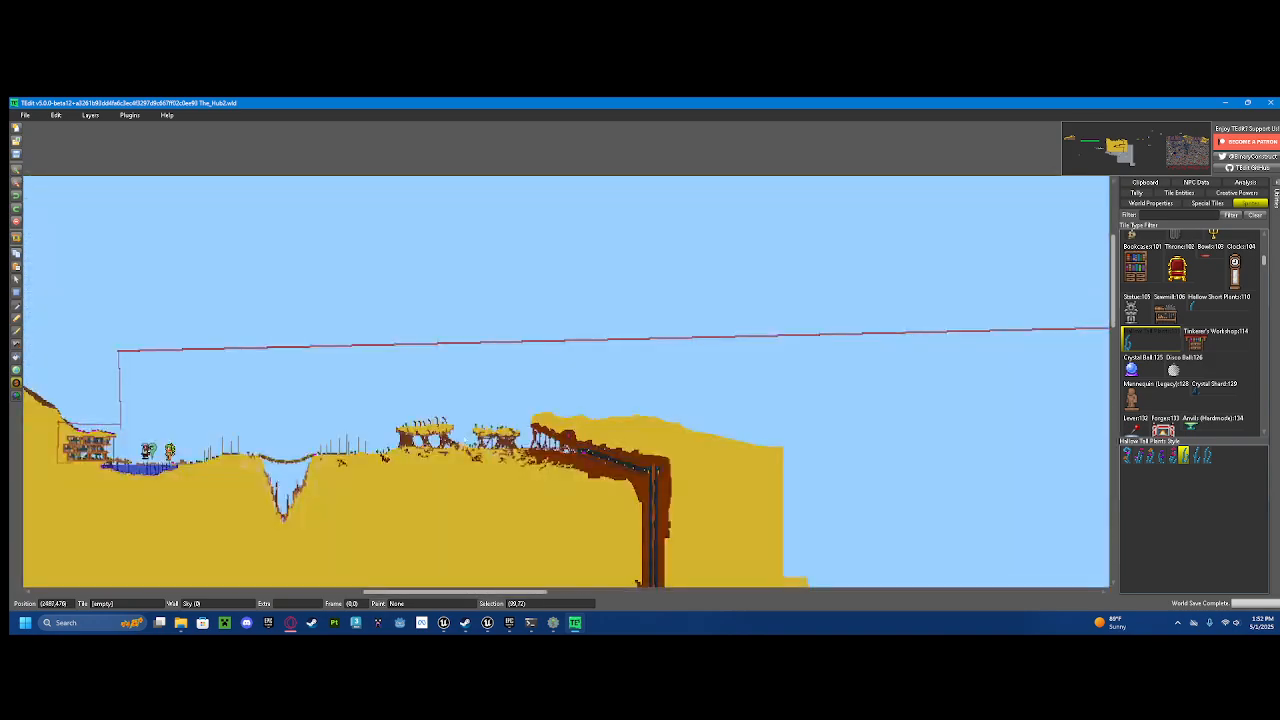
scroll(457, 277, up, 6)
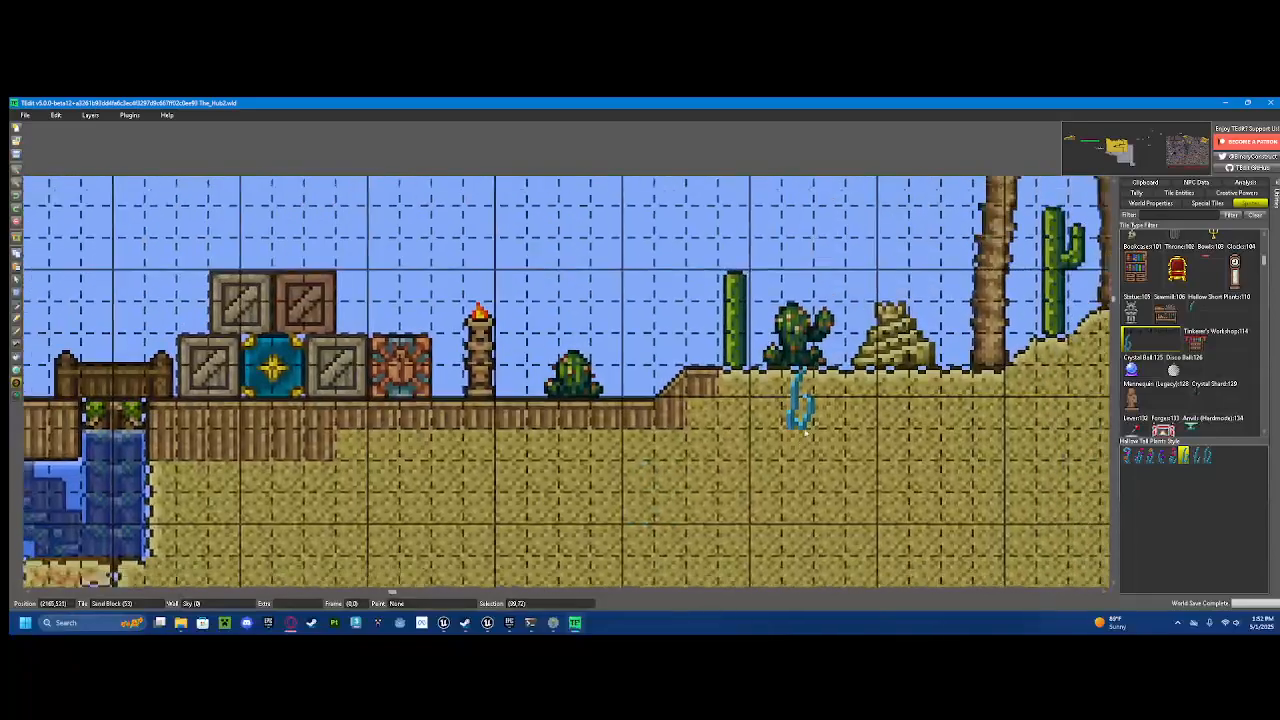
drag(808, 305, 802, 322)
drag(519, 348, 1010, 302)
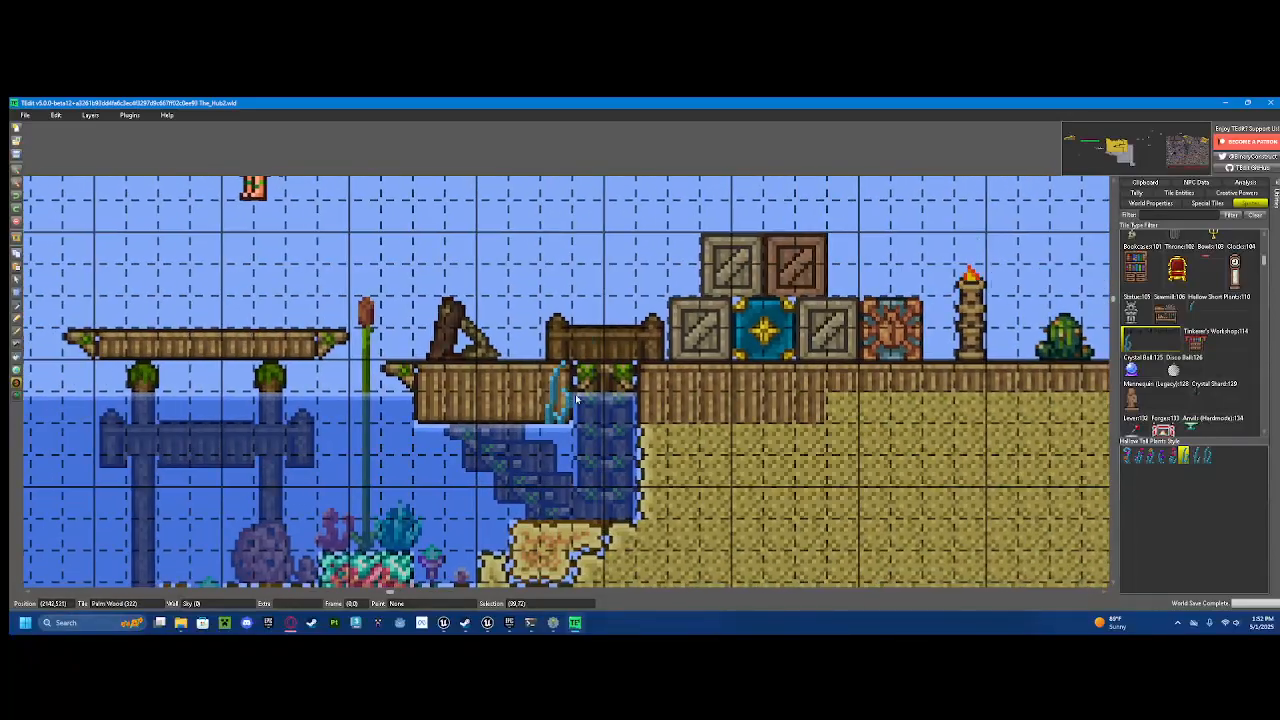
drag(660, 437, 913, 365)
scroll(644, 466, down, 3)
scroll(603, 452, up, 2)
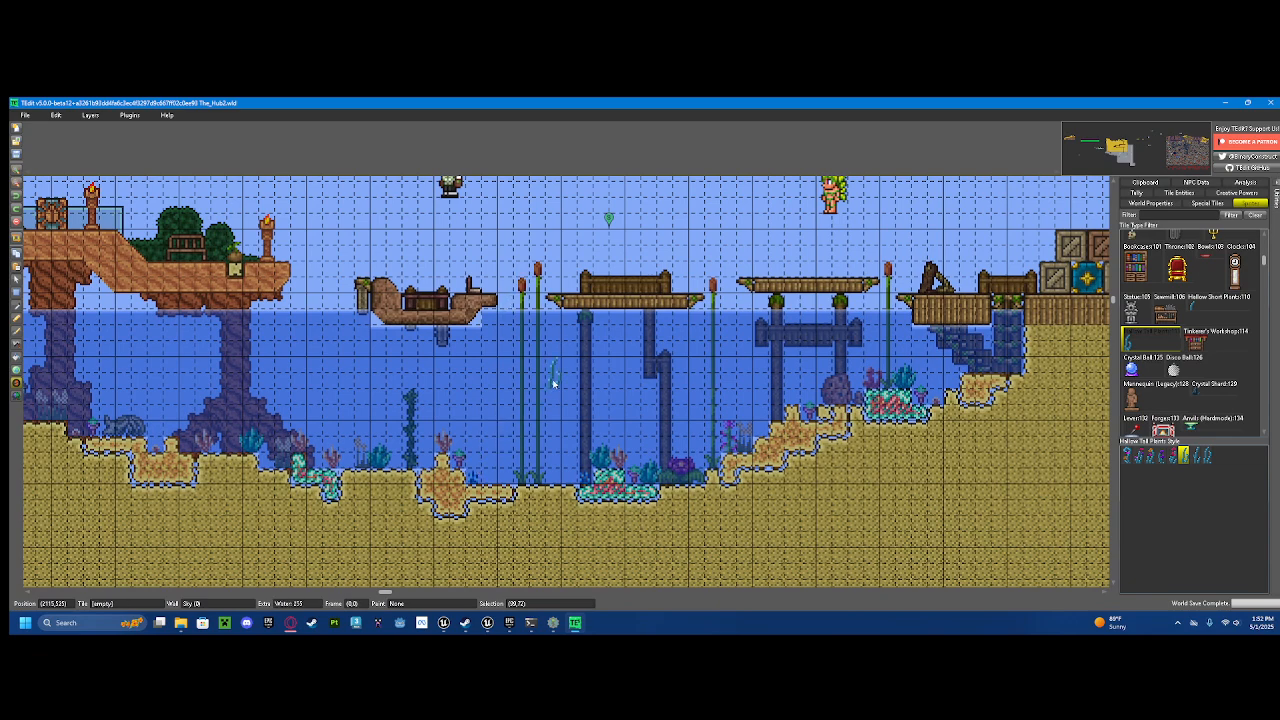
scroll(545, 360, up, 1)
scroll(530, 345, down, 1)
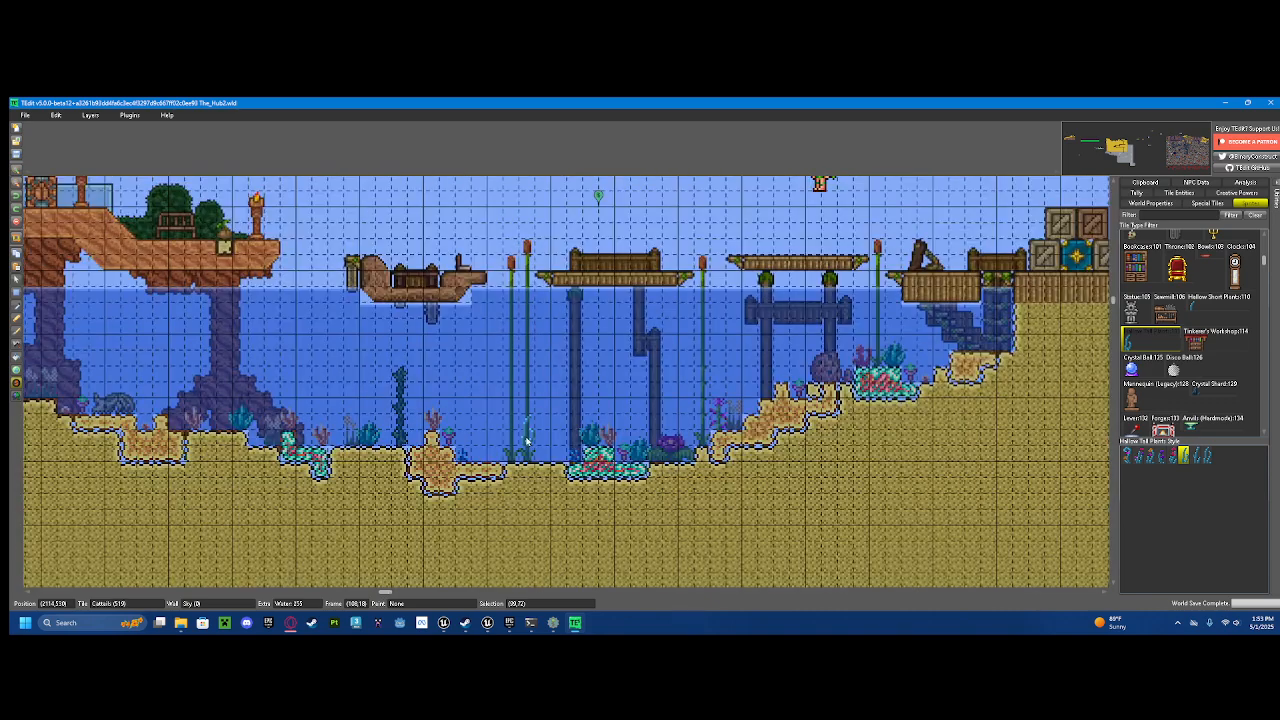
scroll(565, 385, up, 1)
scroll(565, 385, down, 1)
scroll(571, 399, up, 1)
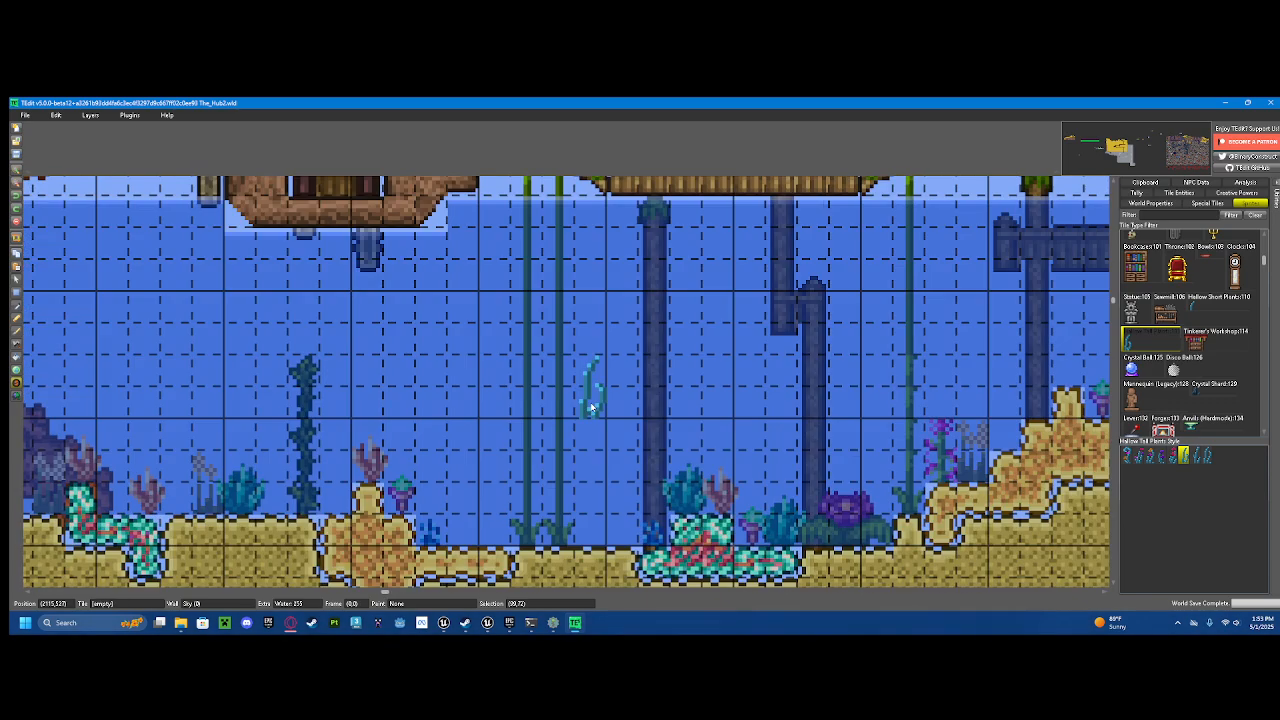
scroll(591, 407, down, 1)
scroll(590, 387, down, 1)
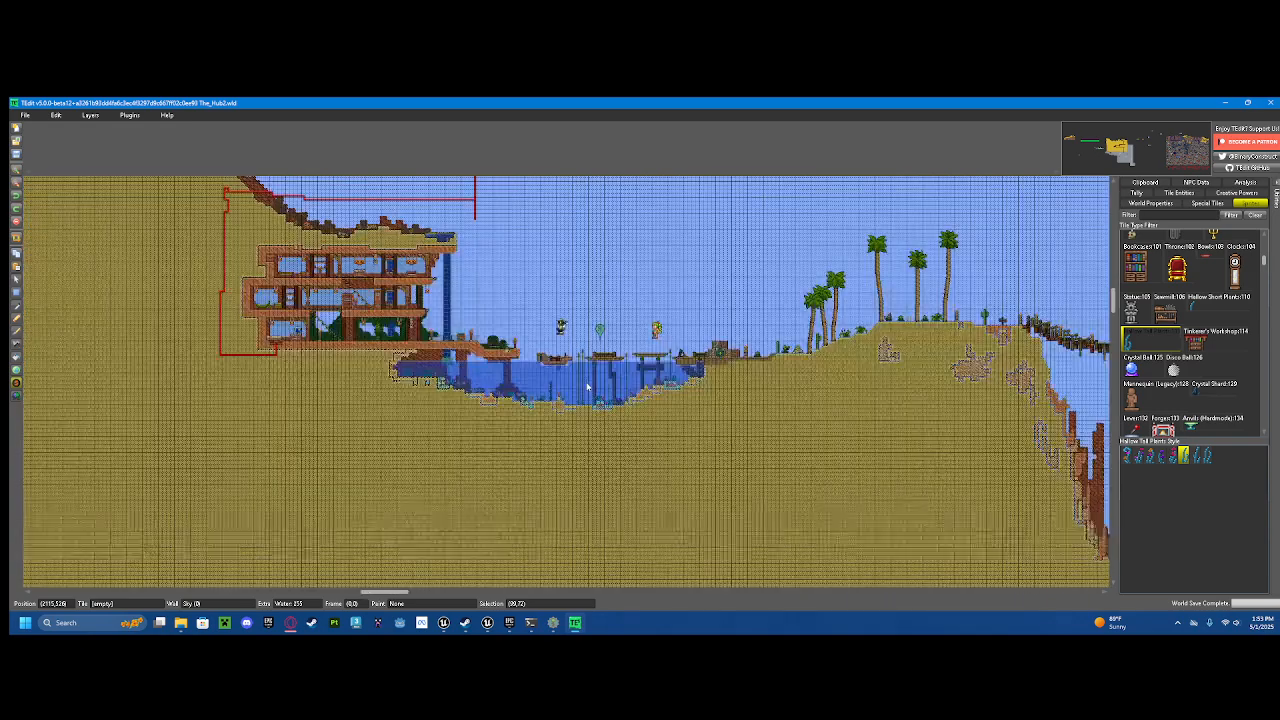
scroll(537, 422, up, 1)
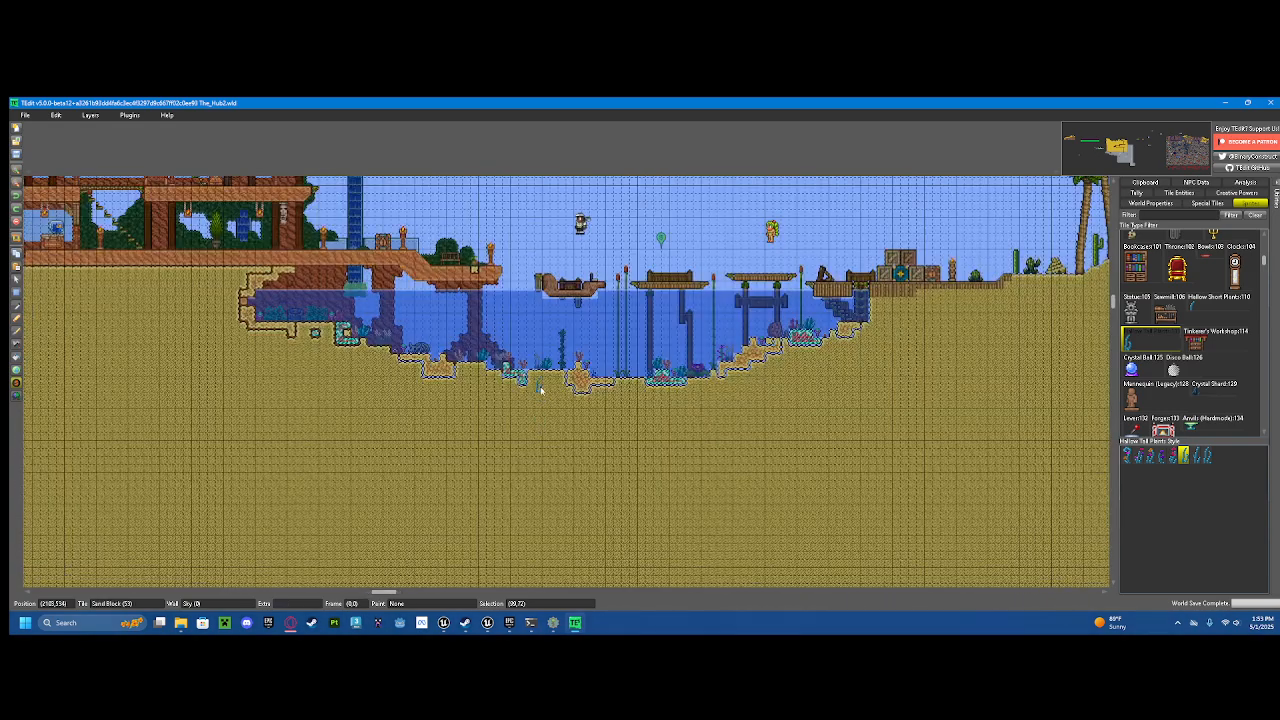
scroll(540, 390, up, 1)
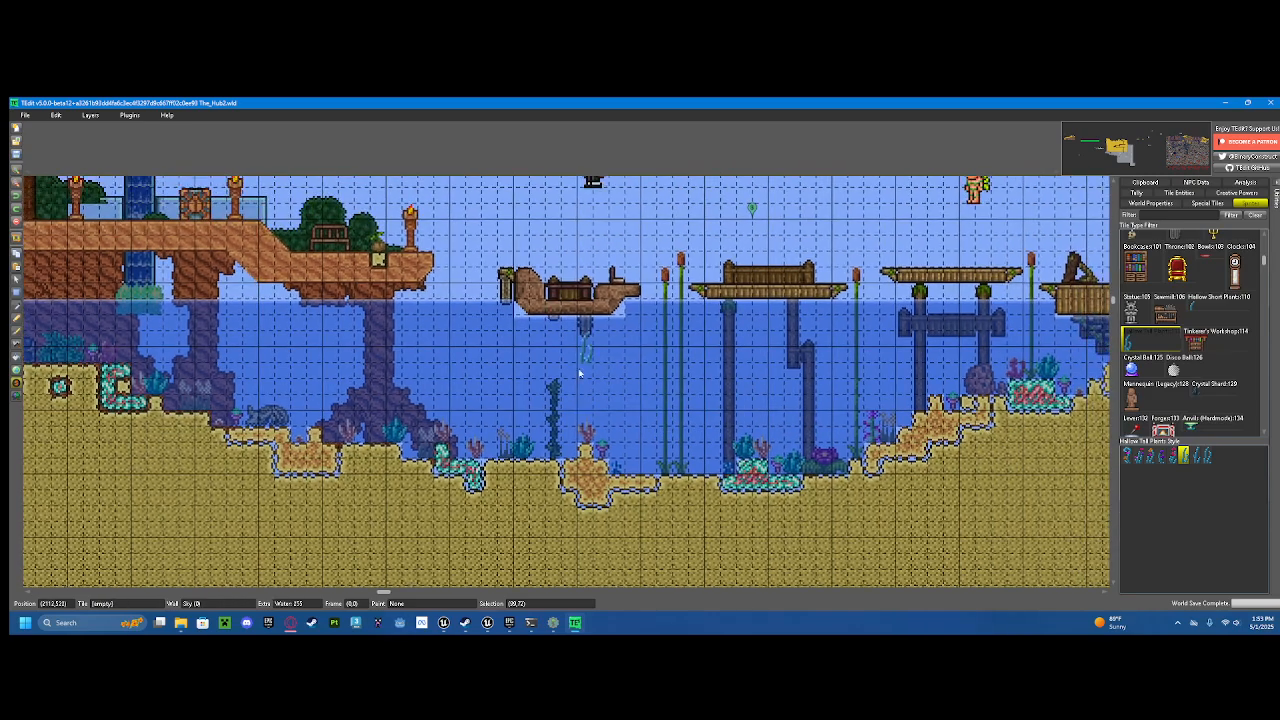
Step: Try another Hallow Tall Plants style, and switch to the Forges sprite to try its two styles
click(1160, 456)
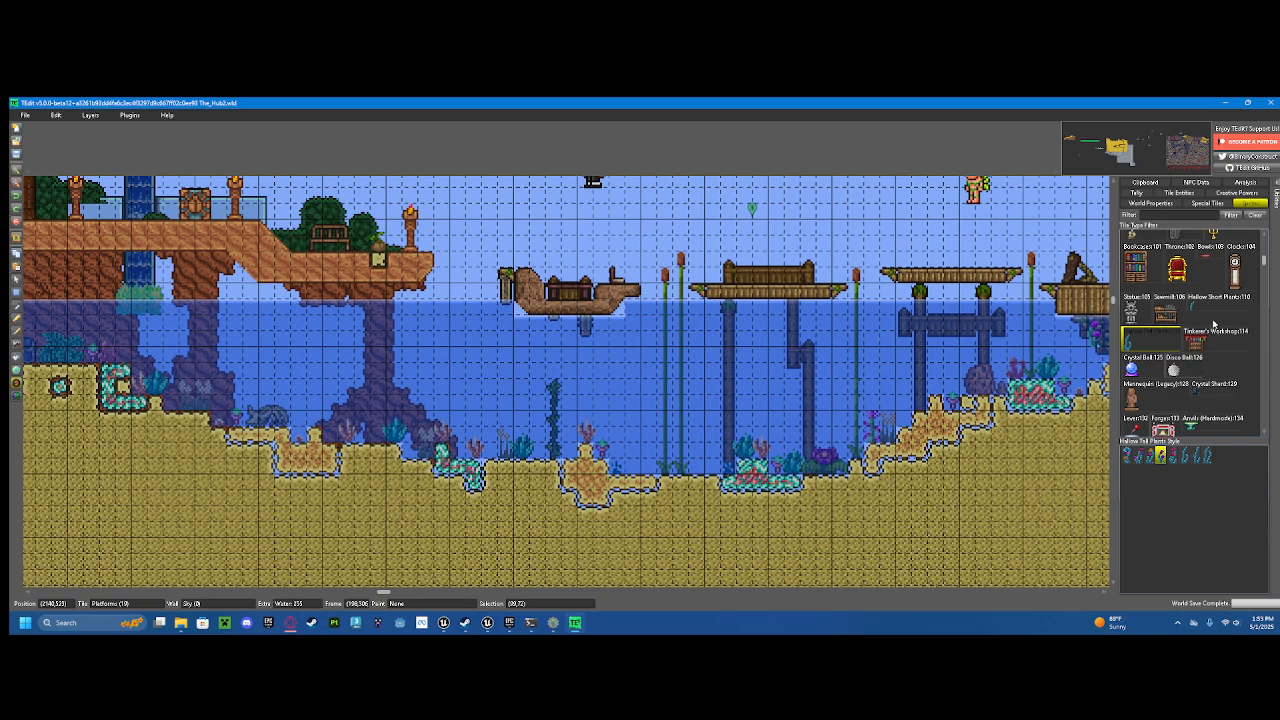
click(1158, 429)
click(1162, 460)
click(1136, 459)
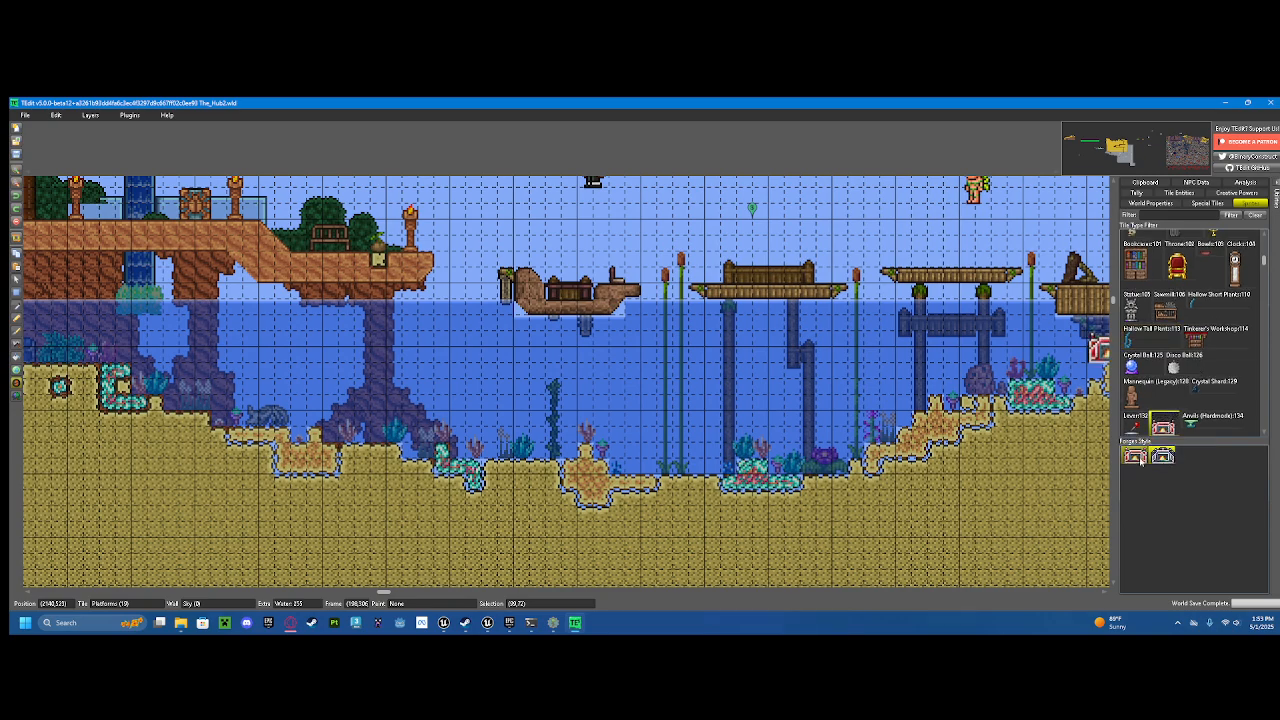
Step: Choose the Bookcases sprite and look through its available styles
drag(927, 312, 477, 413)
scroll(1150, 347, up, 2)
click(1138, 335)
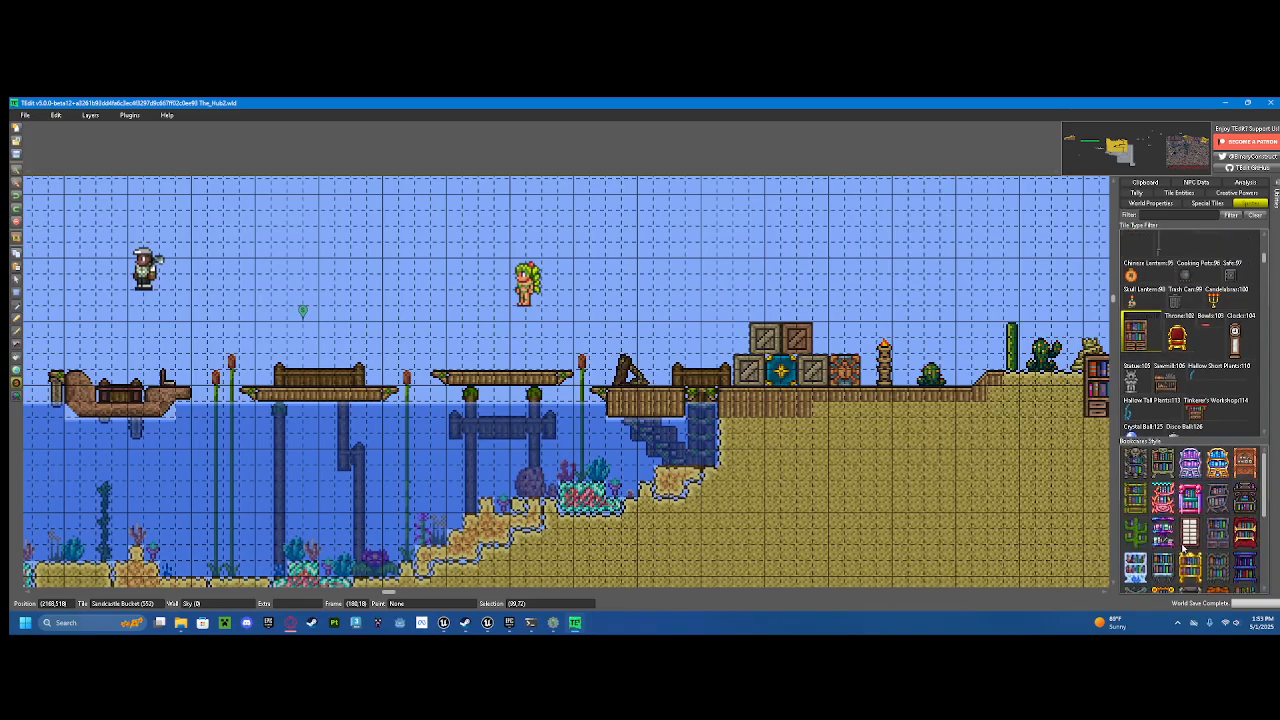
scroll(1187, 540, down, 3)
scroll(1190, 517, down, 2)
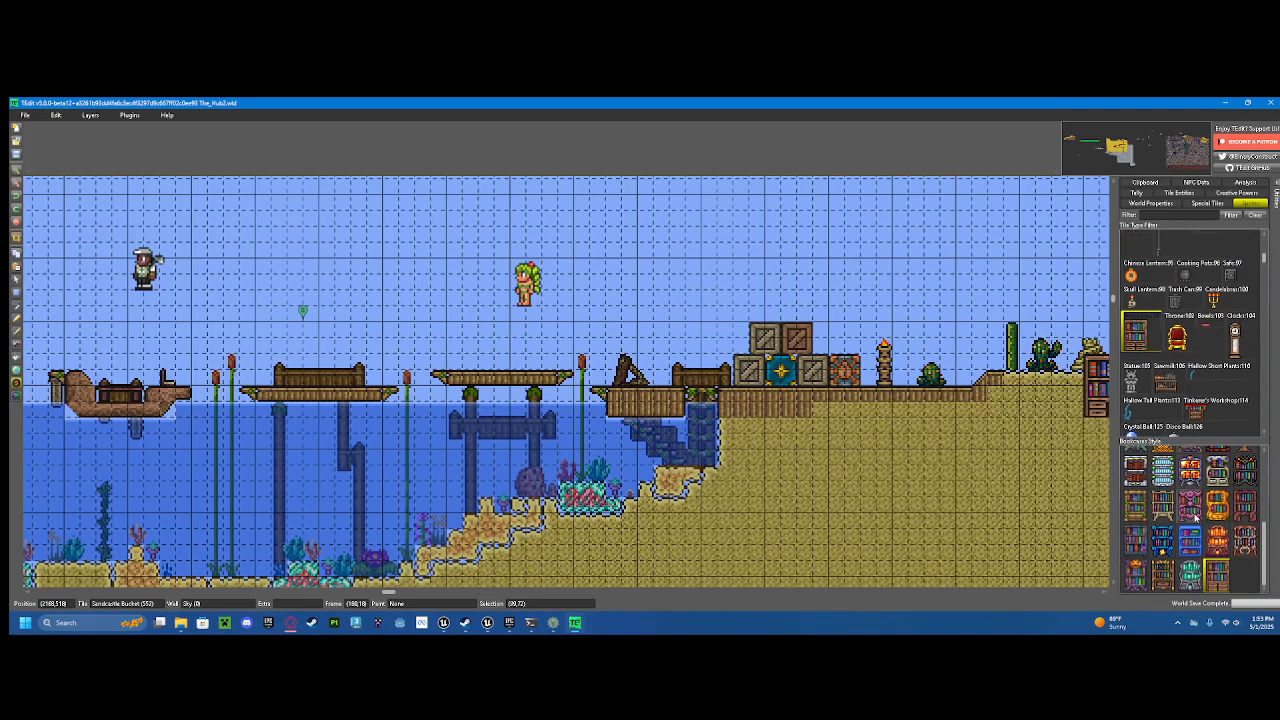
Step: Choose the Sign sprite in place of the Bookcases, with its preview over the desert hilltop beside the palm trees
drag(838, 377, 344, 383)
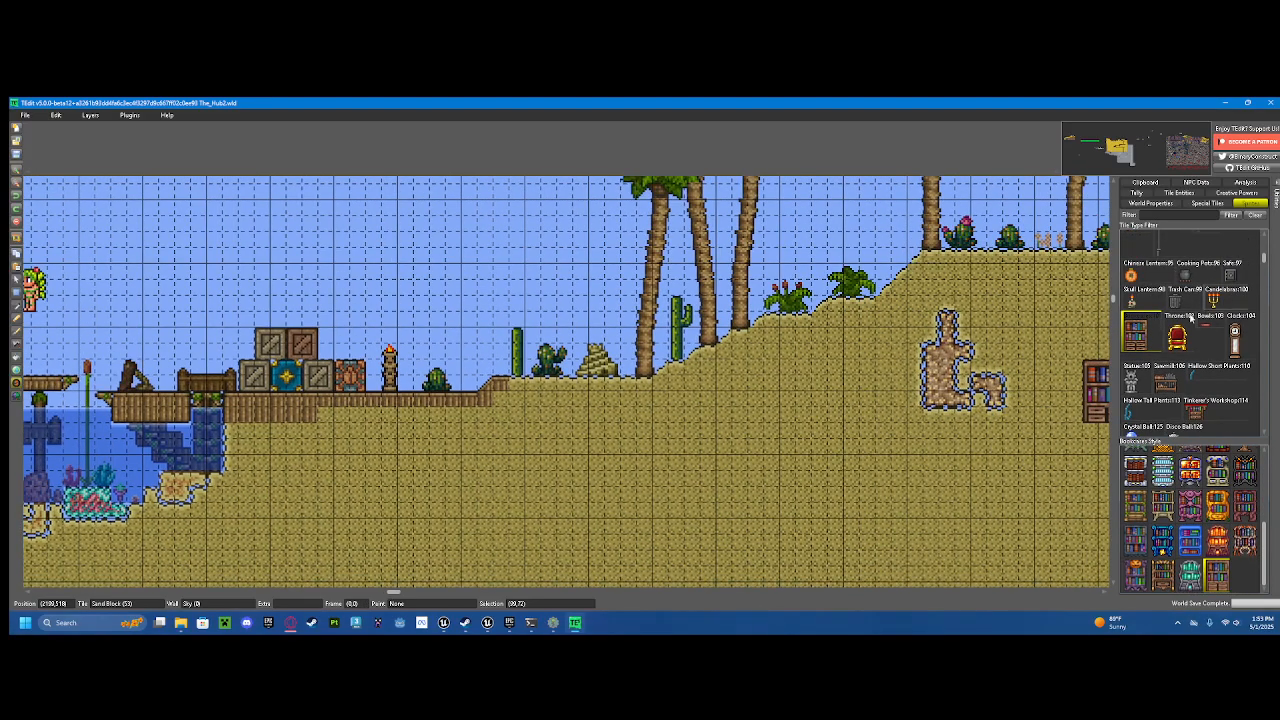
drag(883, 400, 673, 481)
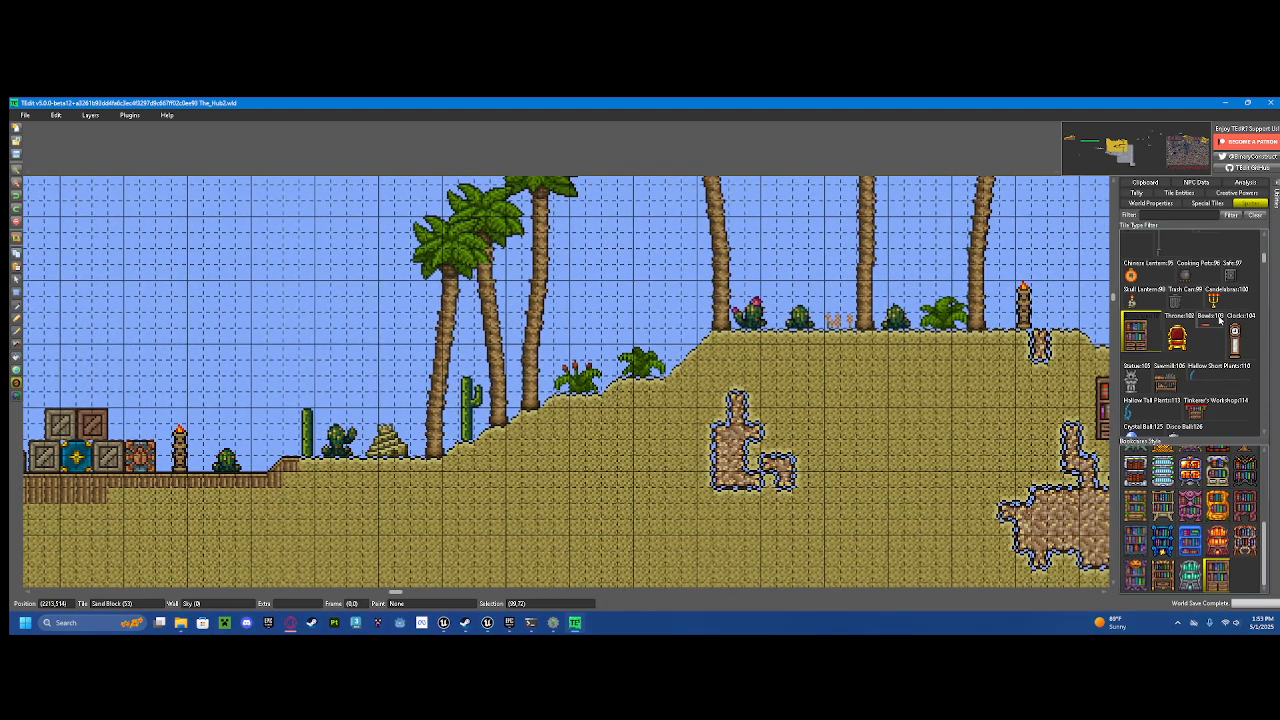
scroll(1219, 318, up, 6)
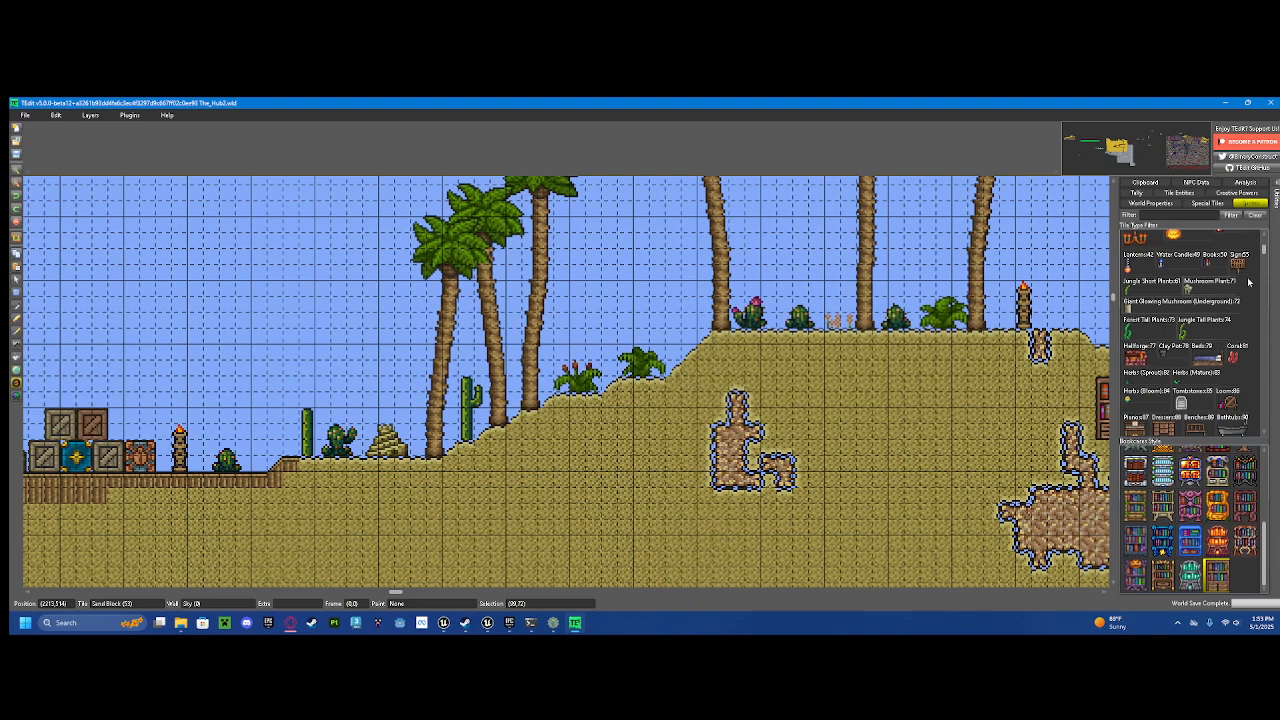
click(1240, 262)
drag(1080, 313, 956, 327)
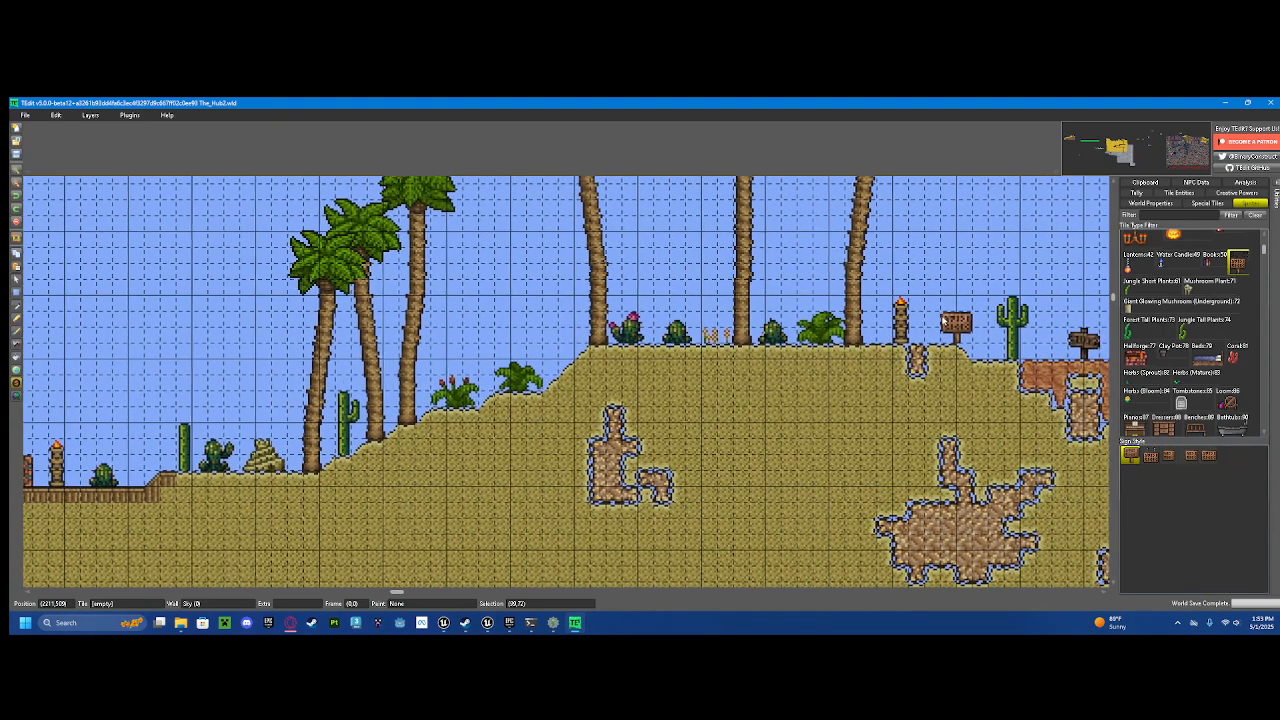
Step: Try placing the second sign style next to the existing sign on the desert hill, and undo the placement
click(1152, 459)
drag(900, 271, 550, 353)
drag(752, 384, 615, 338)
scroll(607, 336, up, 1)
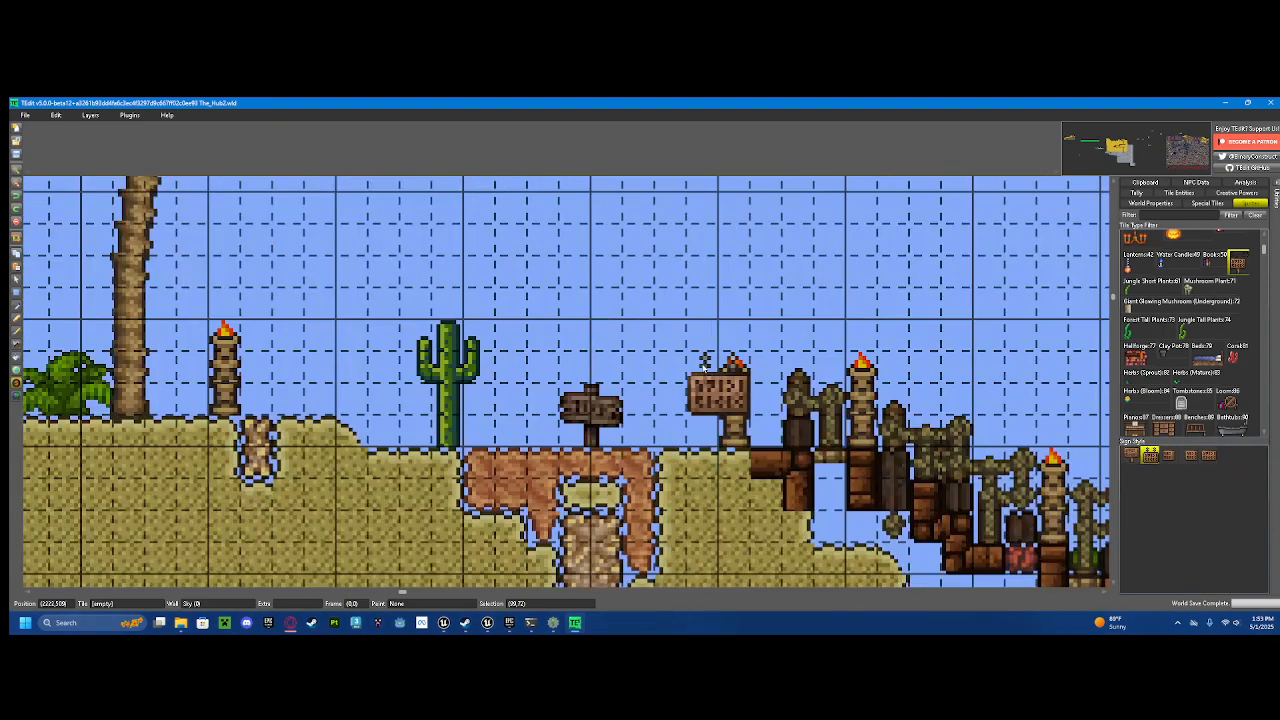
click(642, 392)
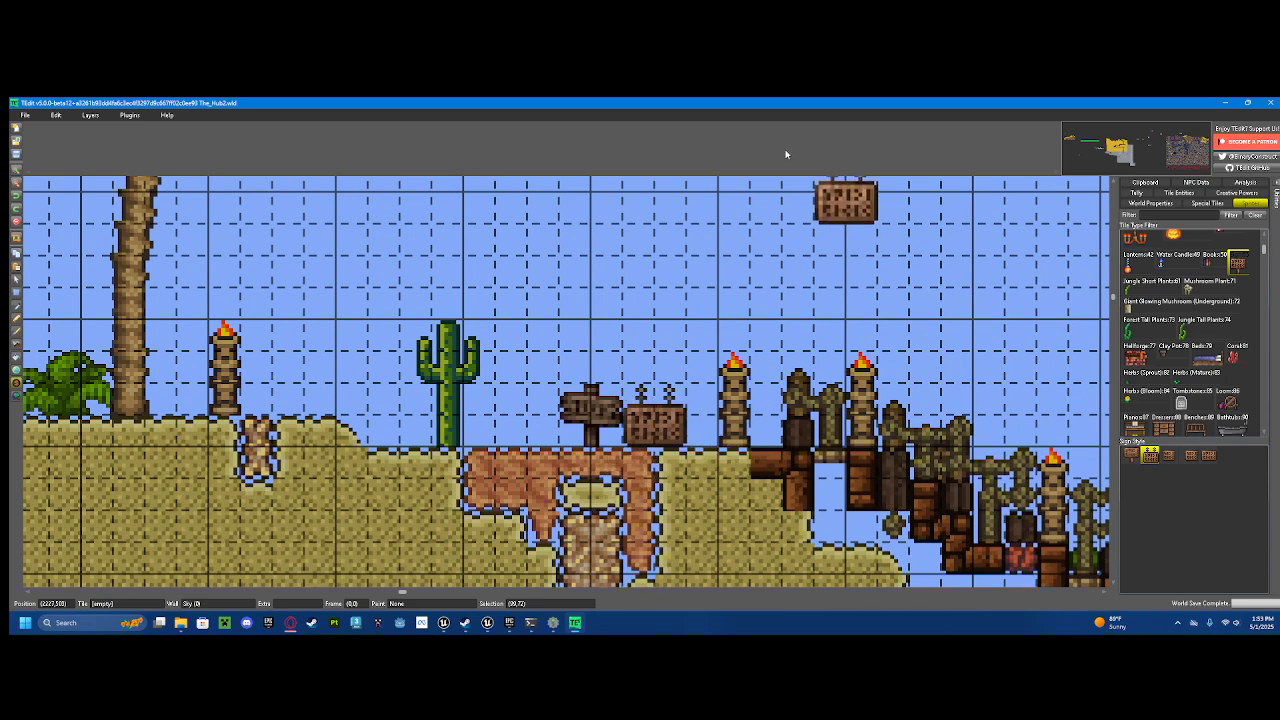
key(ctrl+z)
Step: Look through the remaining sprite types, past the paintings, critter cages and crafting stations to the team platforms and trapped chests
scroll(1100, 330, down, 1)
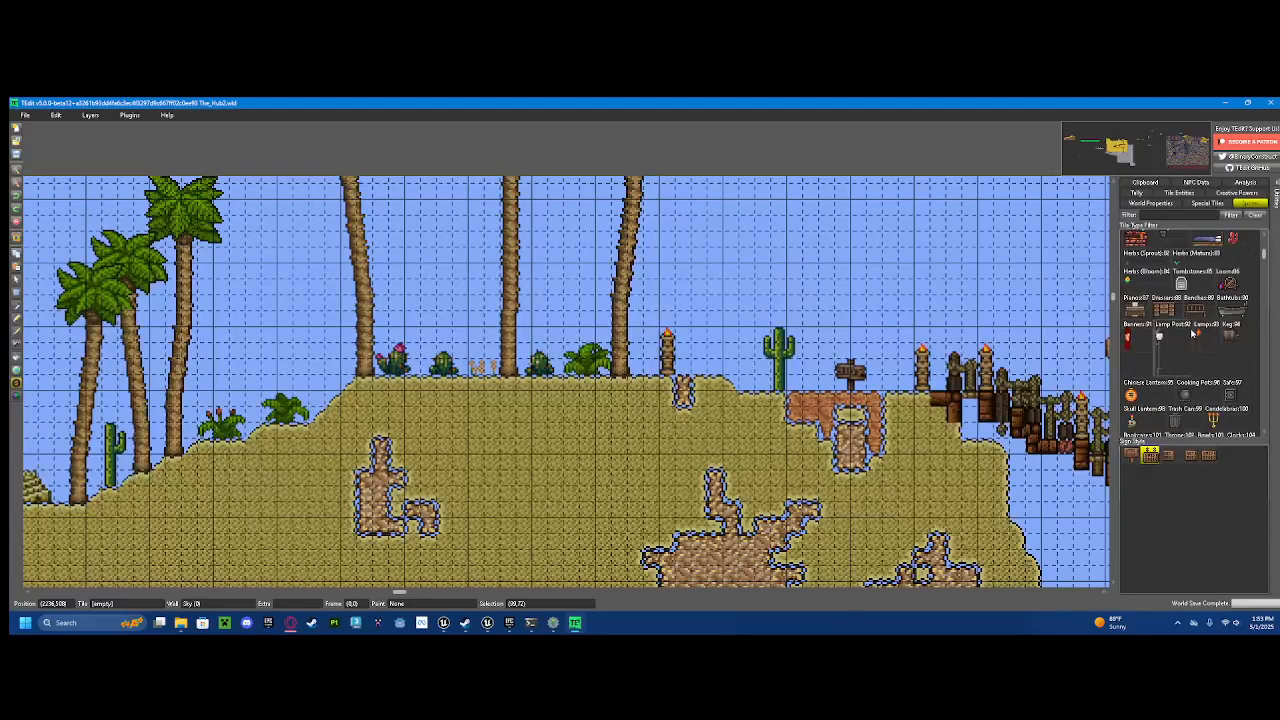
scroll(1165, 322, down, 15)
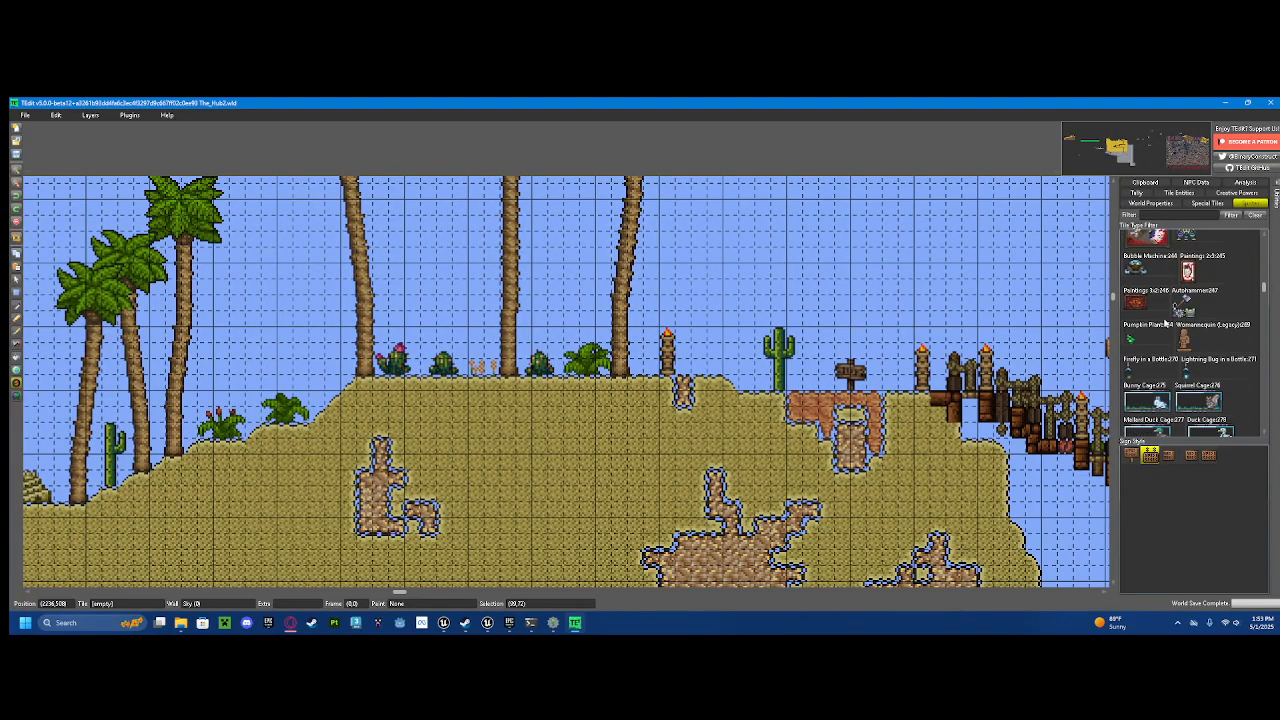
scroll(1160, 321, down, 15)
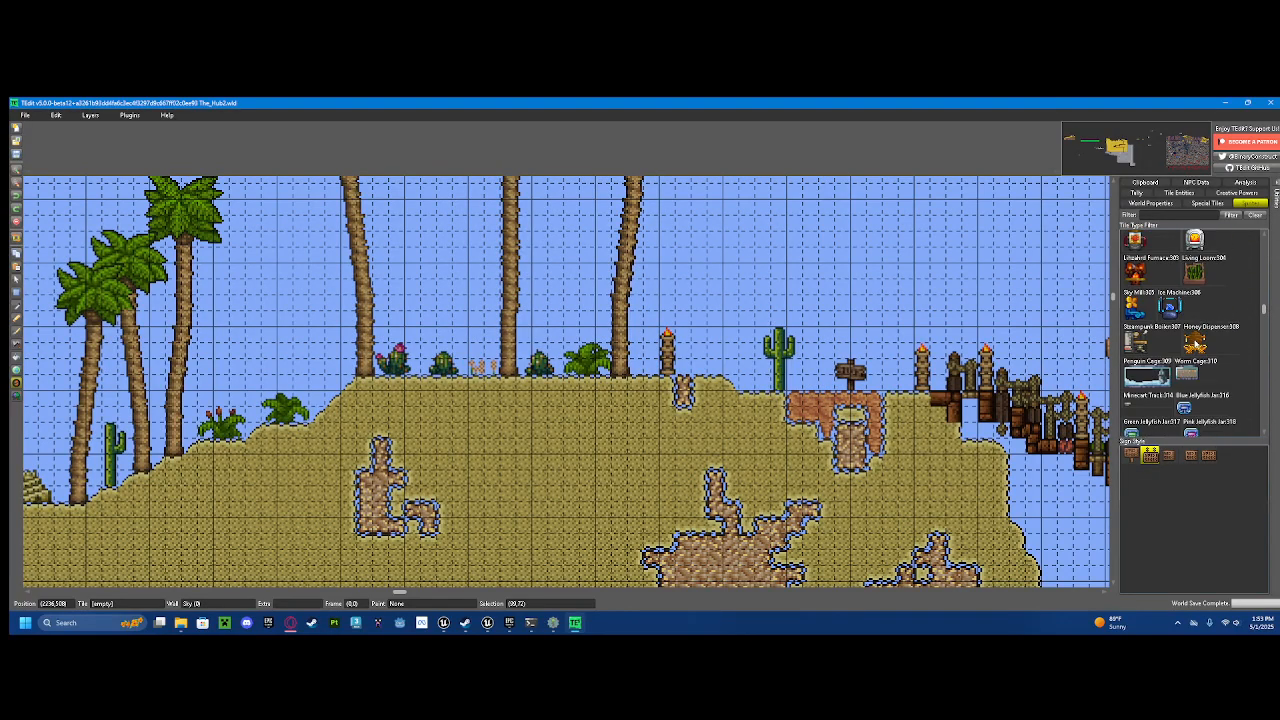
scroll(1210, 320, down, 10)
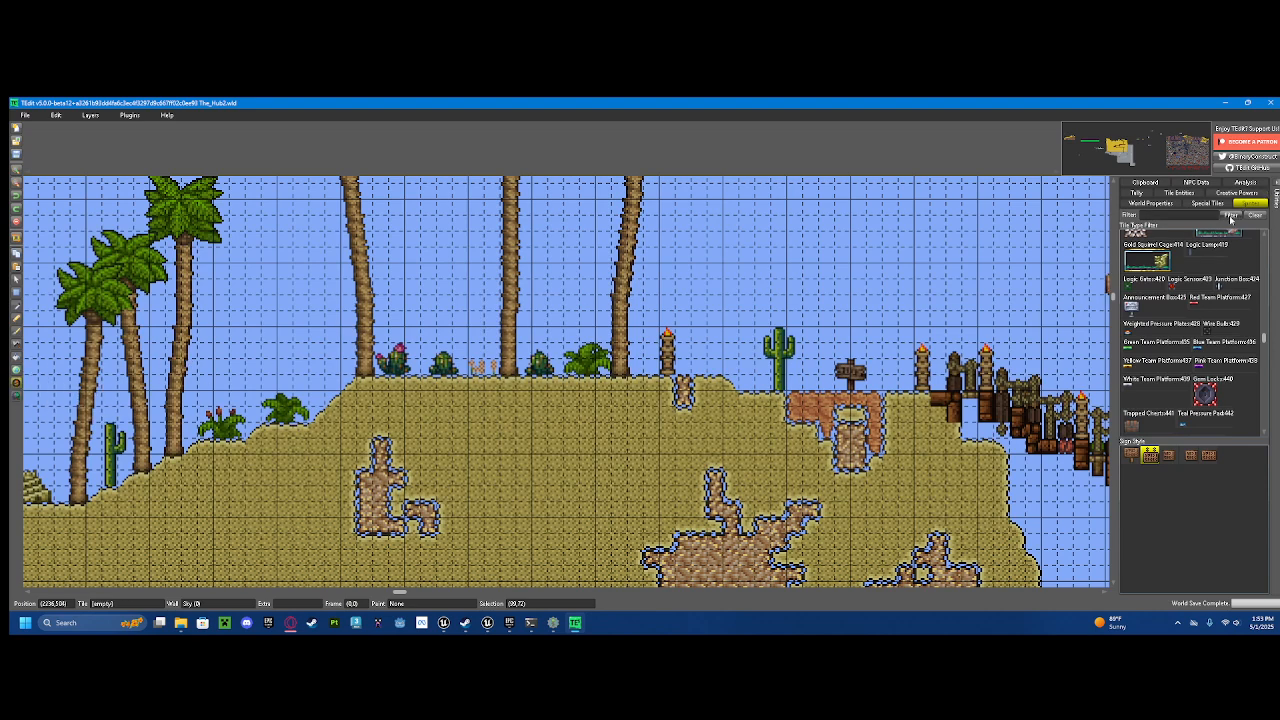
Step: Activate the Biome Morph tool and review the target biomes it offers, keeping Purify
click(15, 397)
scroll(466, 480, down, 7)
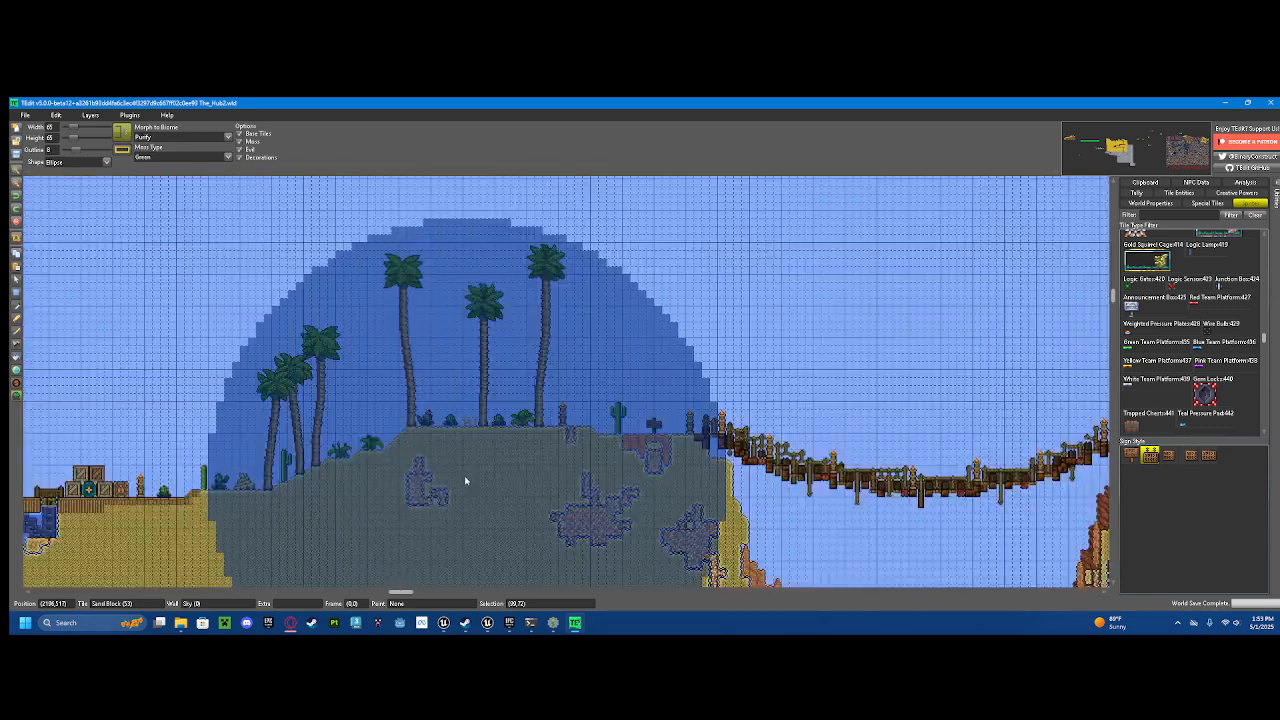
scroll(527, 236, up, 1)
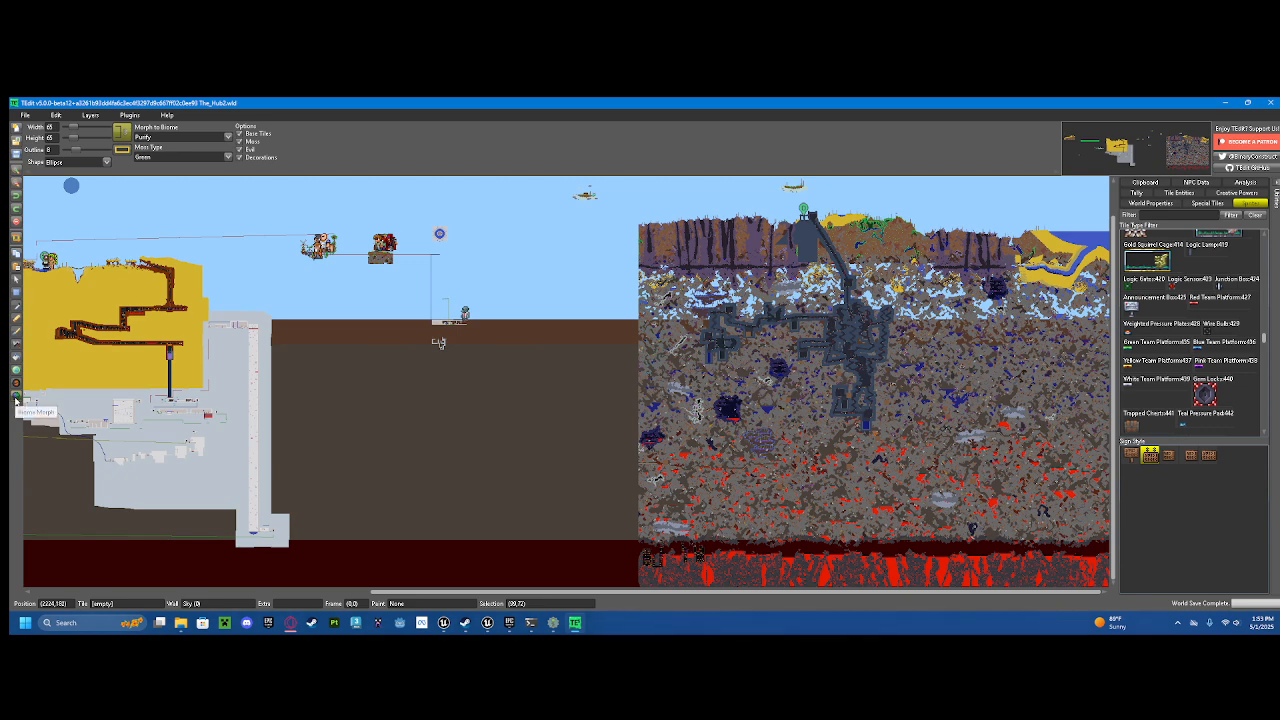
scroll(523, 309, up, 2)
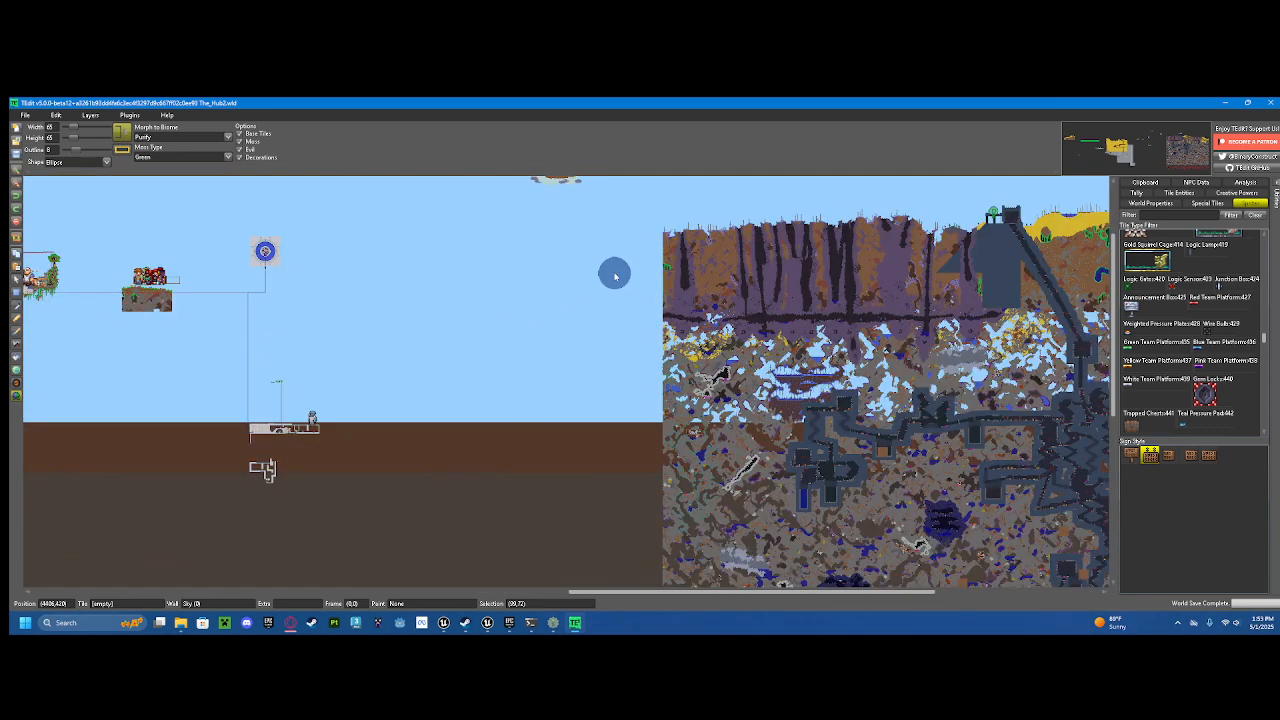
click(222, 136)
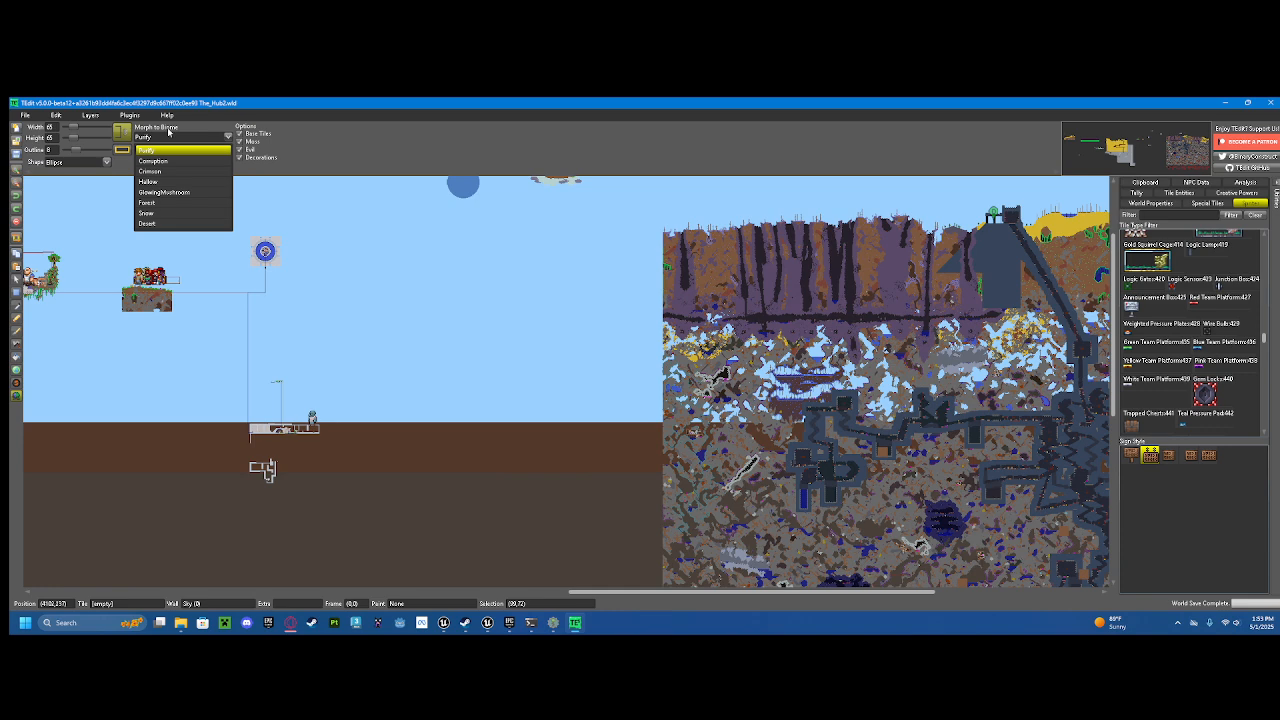
click(208, 126)
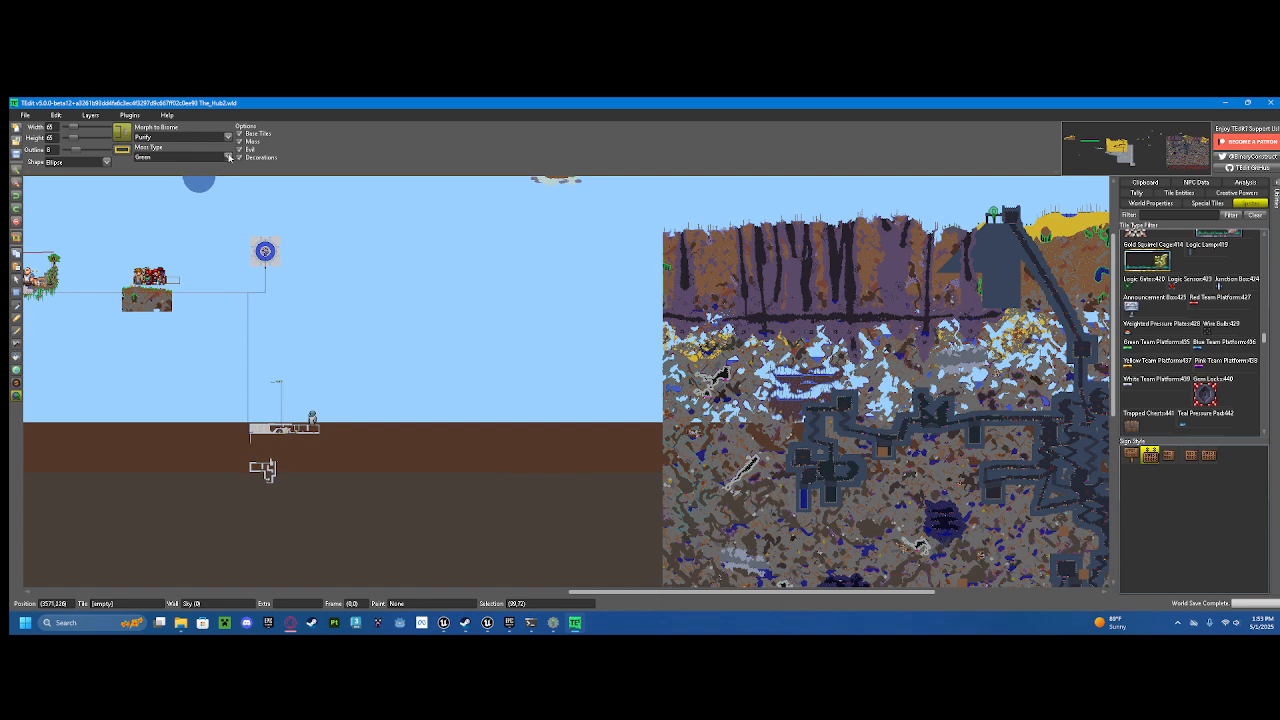
Step: Set the Biome Morph moss type to Xenon for use on the corrupted chasms at the jungle-side edge of the map
scroll(657, 262, up, 1)
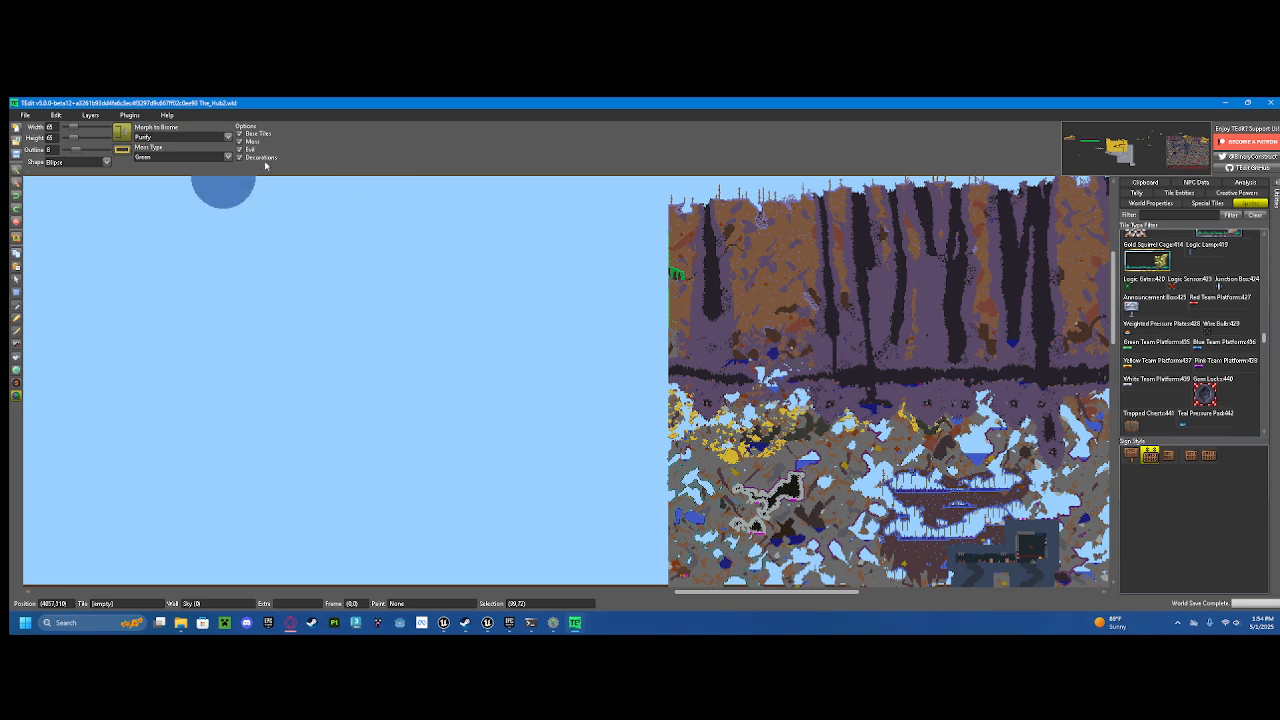
scroll(863, 267, up, 1)
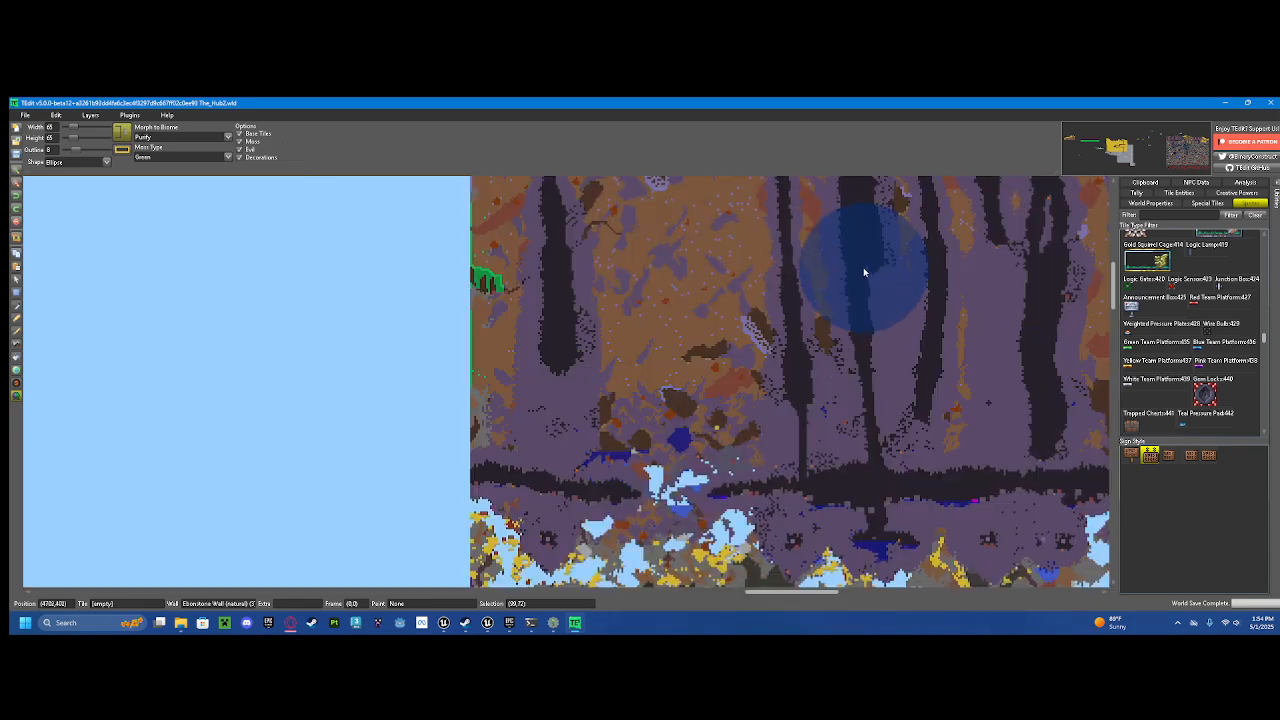
scroll(795, 354, up, 1)
drag(795, 354, 572, 319)
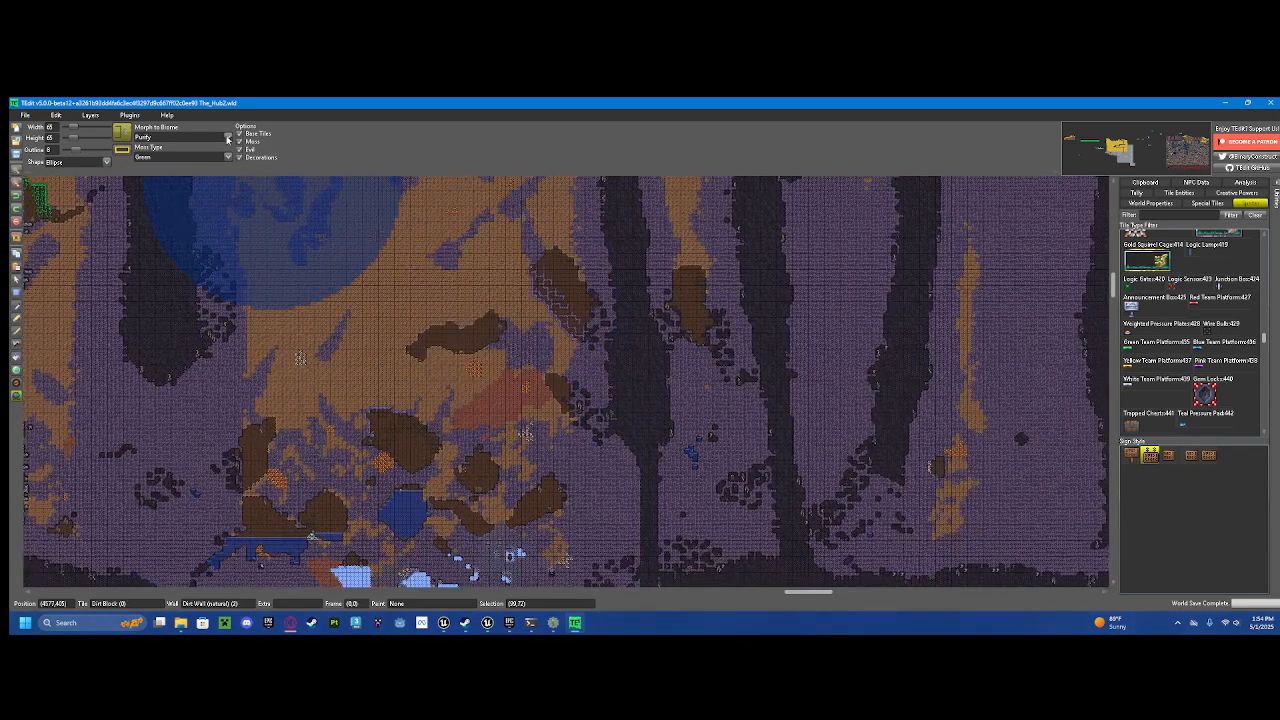
click(227, 140)
click(227, 140)
click(228, 157)
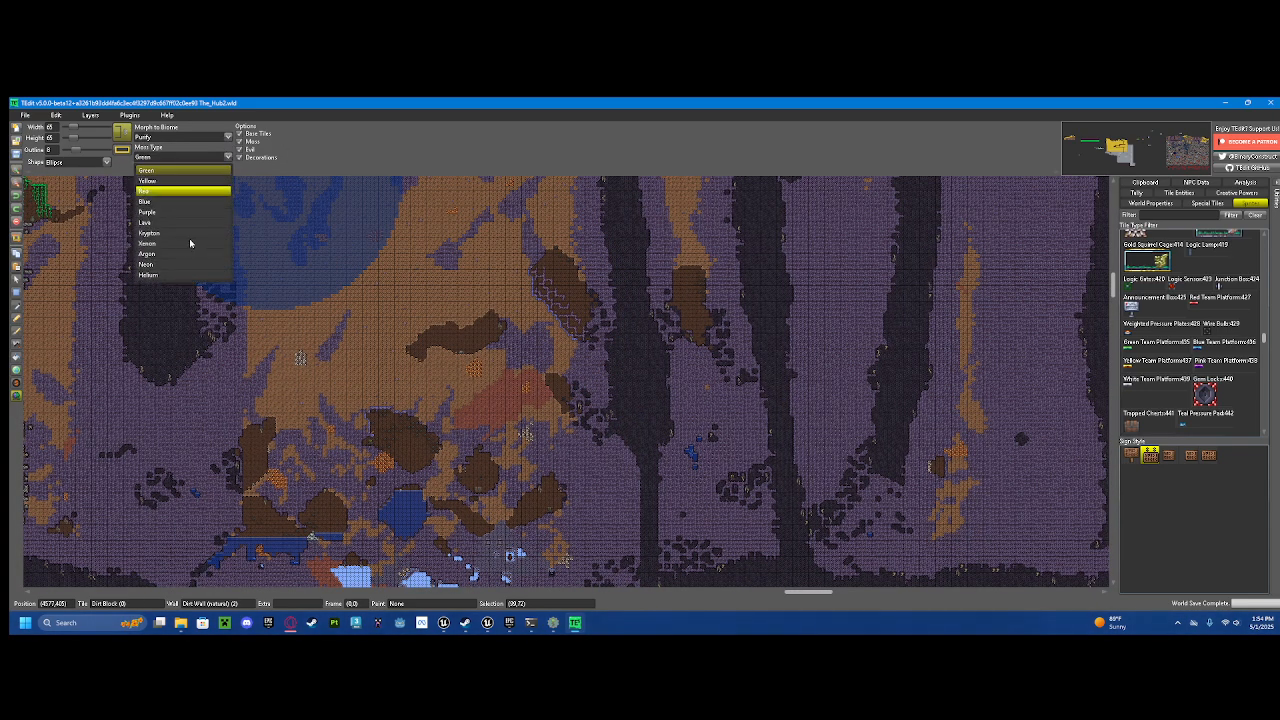
click(190, 243)
scroll(594, 274, right, 1)
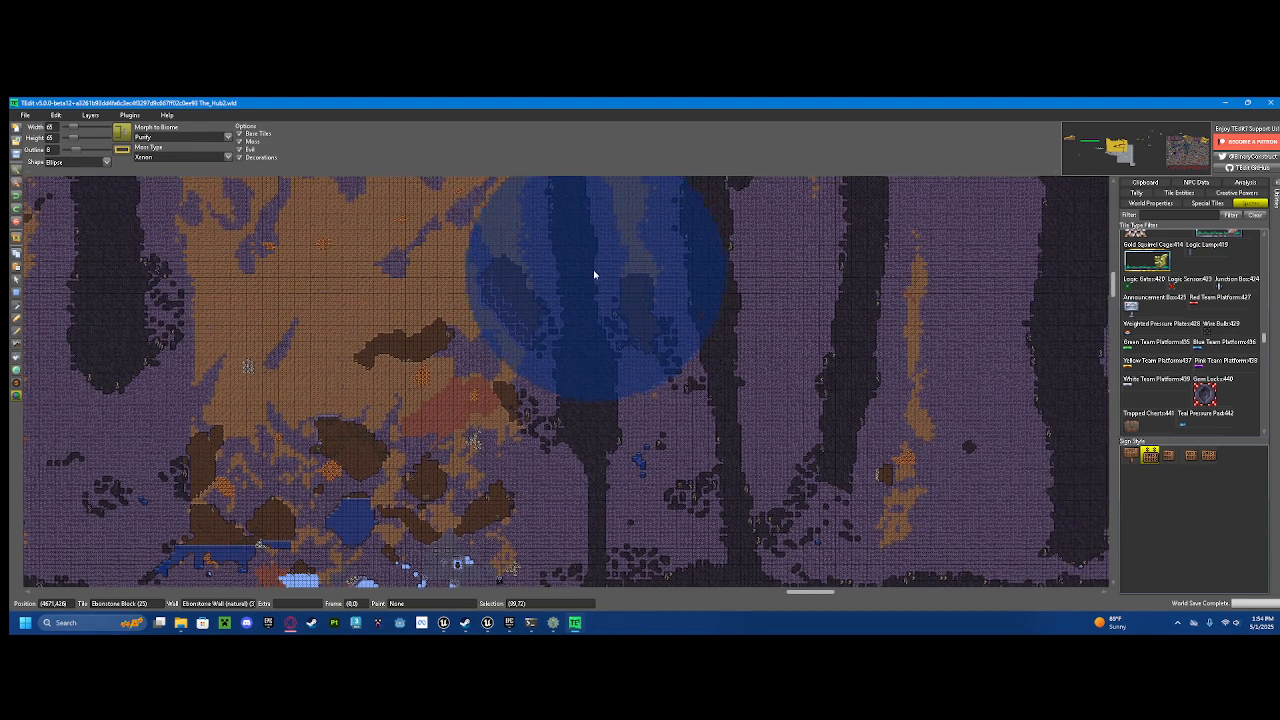
Step: Try purifying the Ebonstone along a corrupted chasm with the Biome Morph brush, and examine the converted stone and moss
mouse_move(594, 274)
mouse_down()
mouse_move(634, 337)
mouse_move(540, 274)
mouse_move(580, 440)
mouse_up()
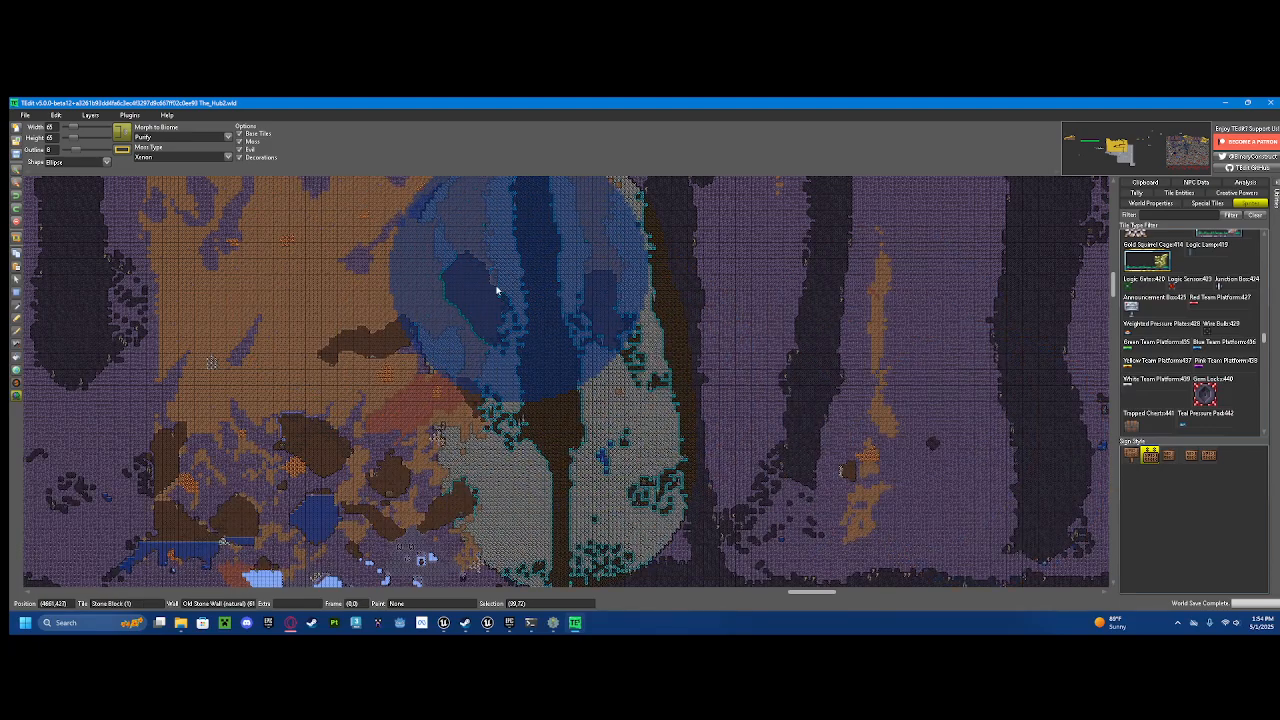
scroll(500, 288, up, 1)
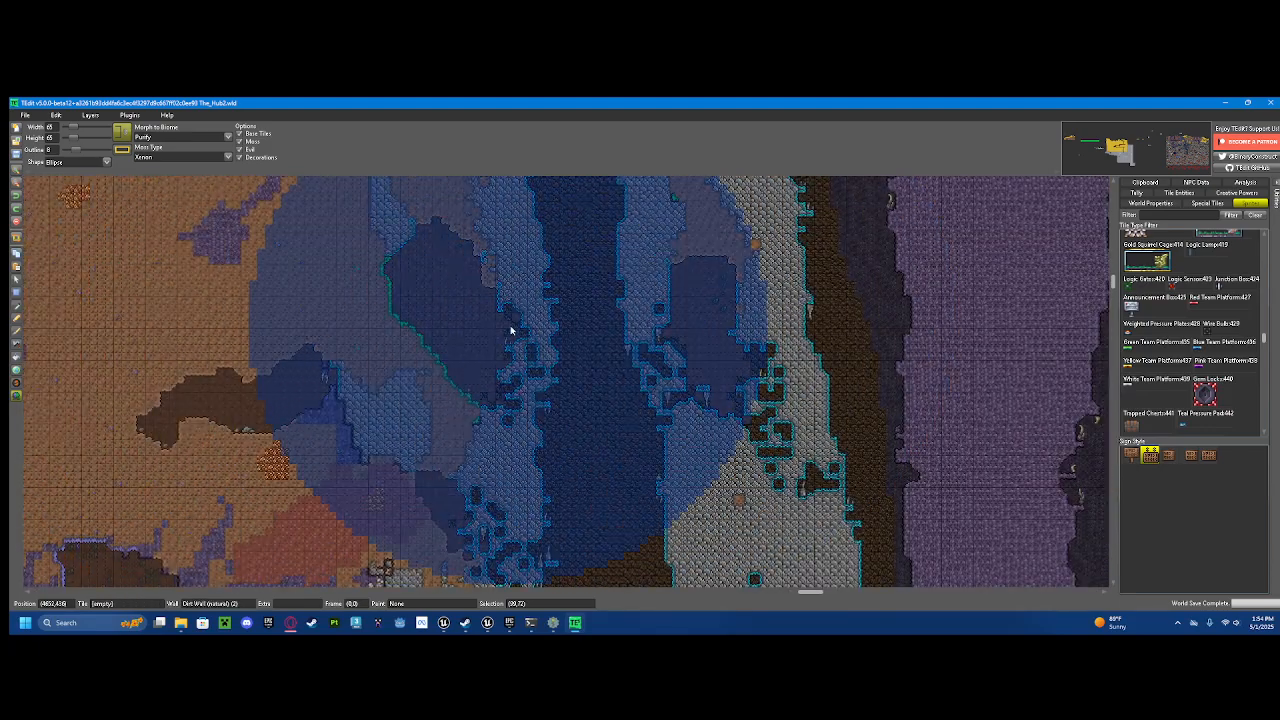
scroll(550, 358, down, 1)
mouse_move(752, 323)
mouse_down()
mouse_move(640, 326)
mouse_move(843, 429)
mouse_move(714, 371)
mouse_move(825, 358)
mouse_move(831, 340)
mouse_move(563, 371)
mouse_move(400, 434)
mouse_move(441, 435)
mouse_up()
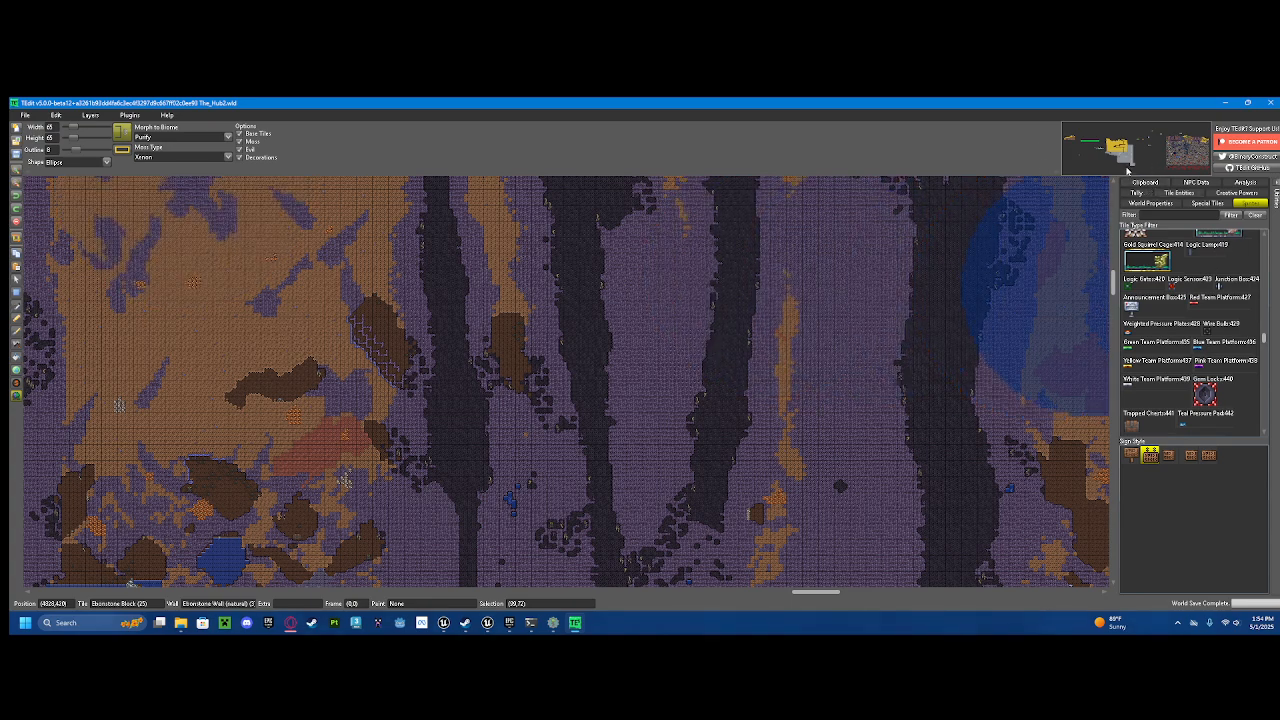
Step: Paste the saved sand-roofed building from the clipboard into the Ebonstone between the corrupted chasms
click(1140, 183)
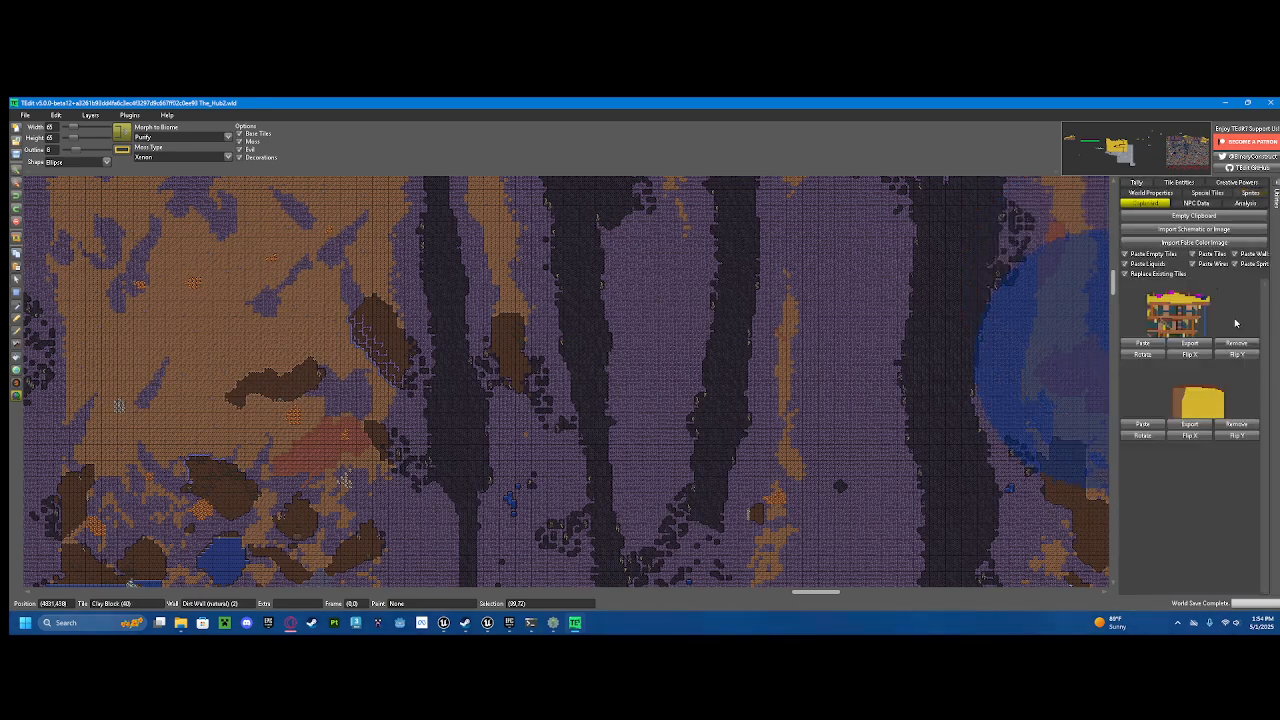
click(1143, 343)
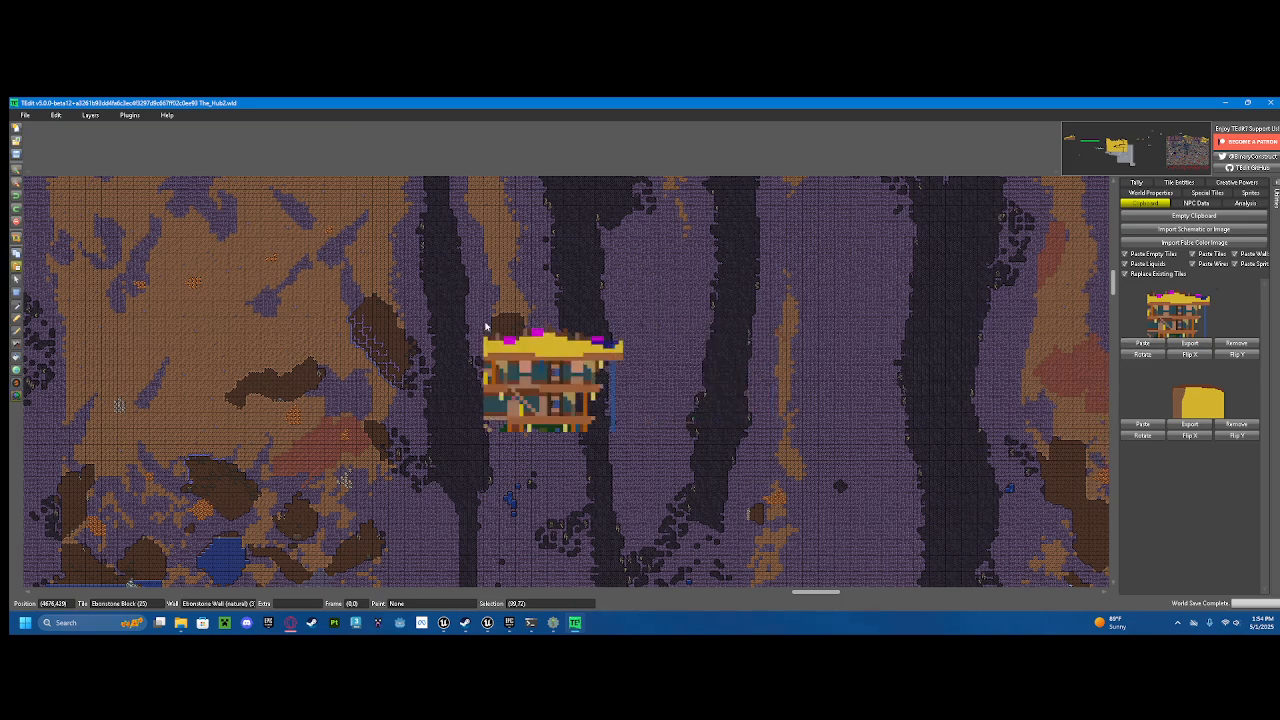
click(485, 323)
key(Escape)
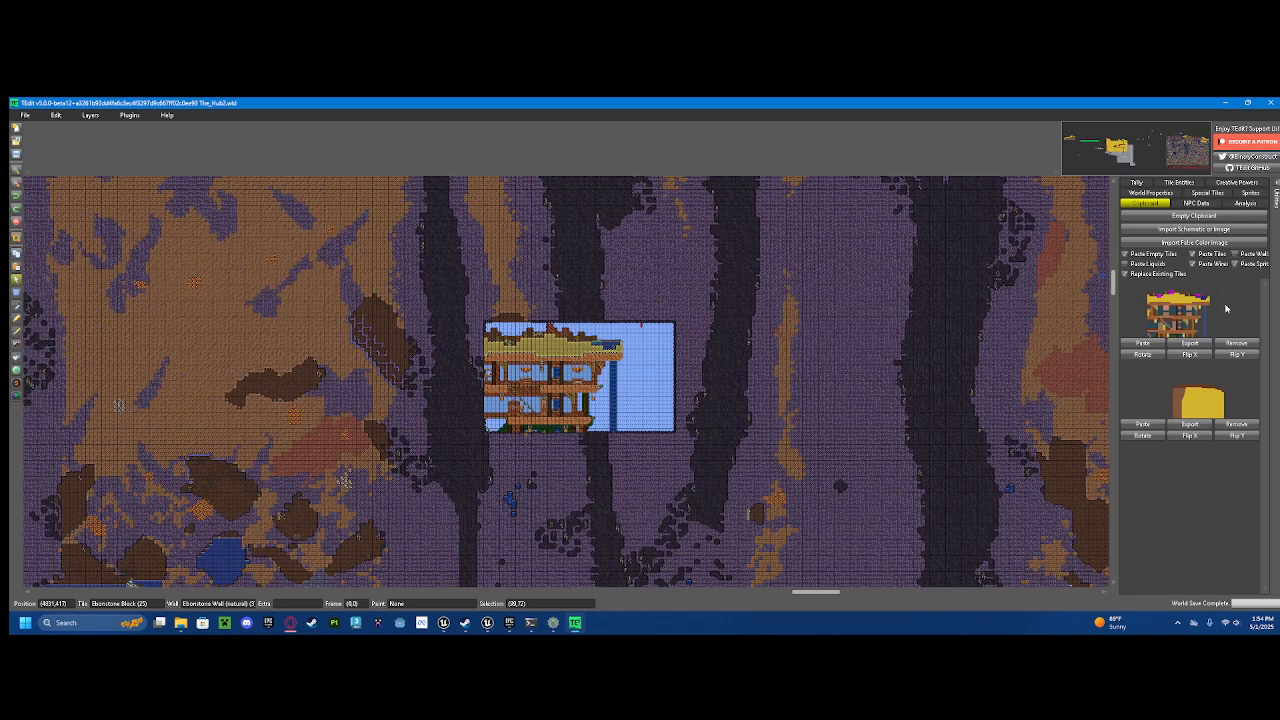
Step: Paste a second copy of the building east of the first one, without its walls and furniture sprites
click(1143, 344)
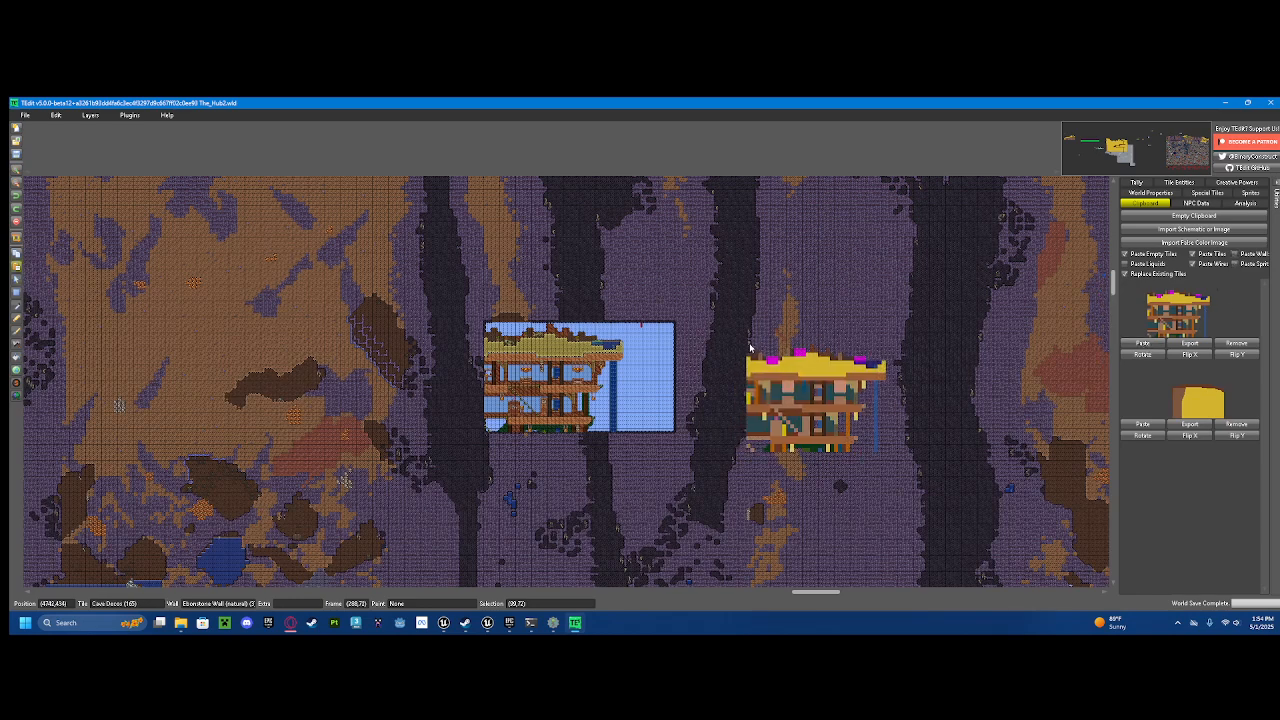
click(743, 335)
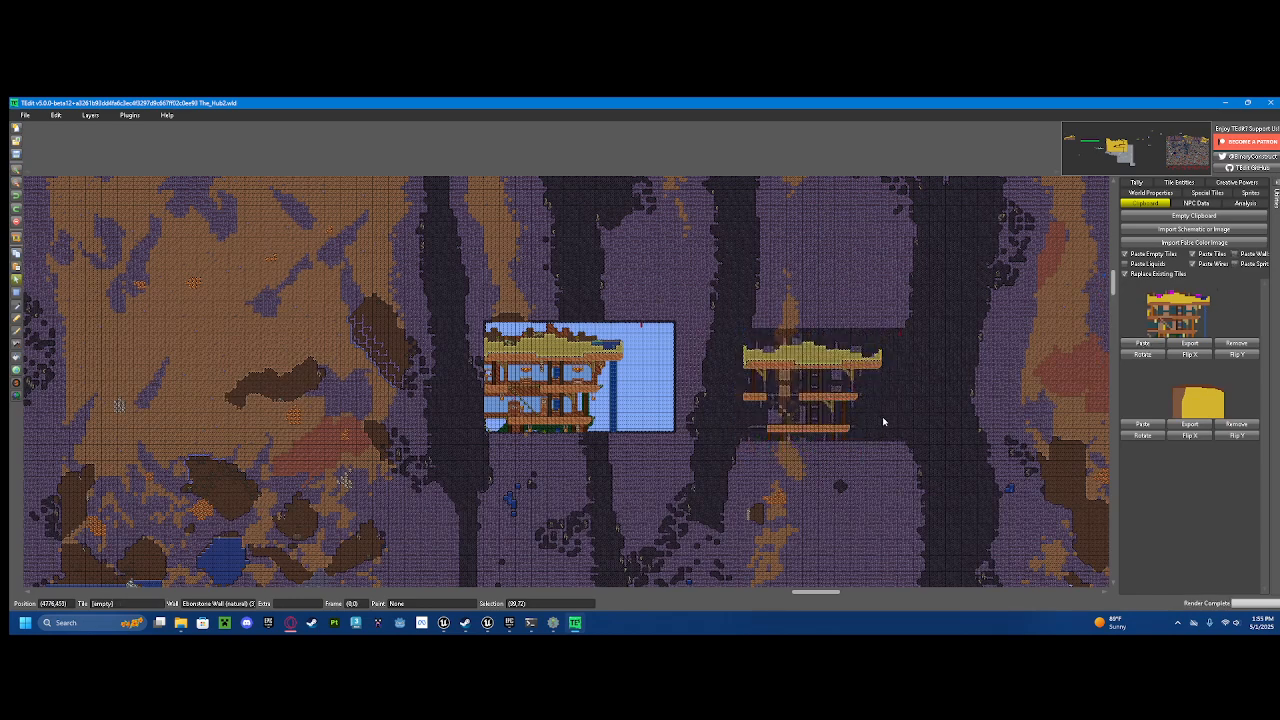
scroll(848, 391, up, 2)
drag(604, 344, 674, 352)
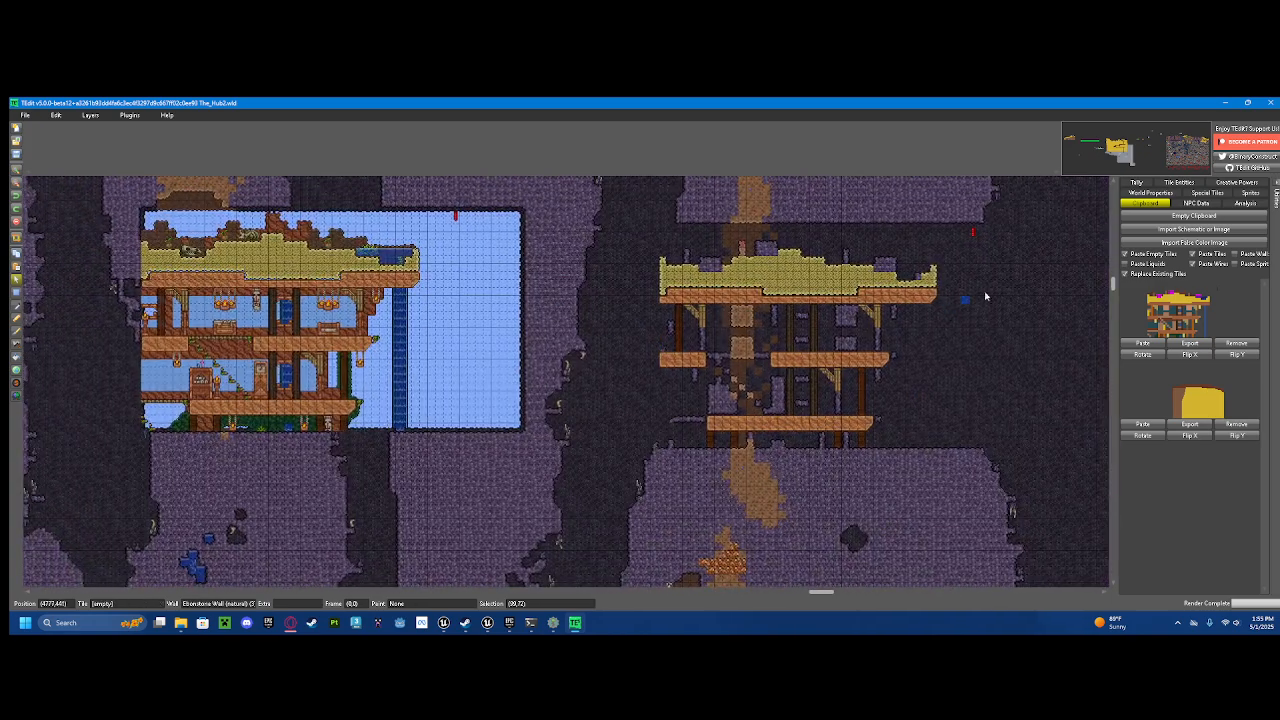
Step: Toggle the Paste Liquids option and empty the clipboard of its stored schematics
click(1127, 265)
click(1125, 265)
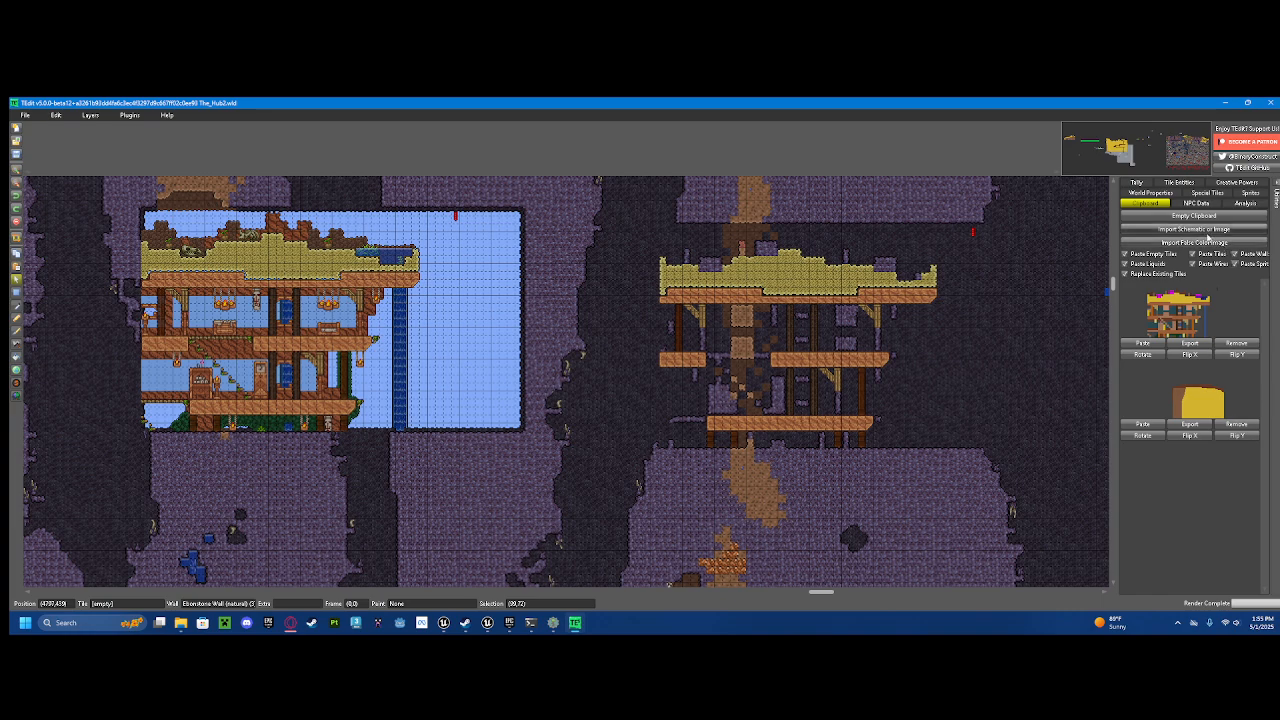
click(1185, 217)
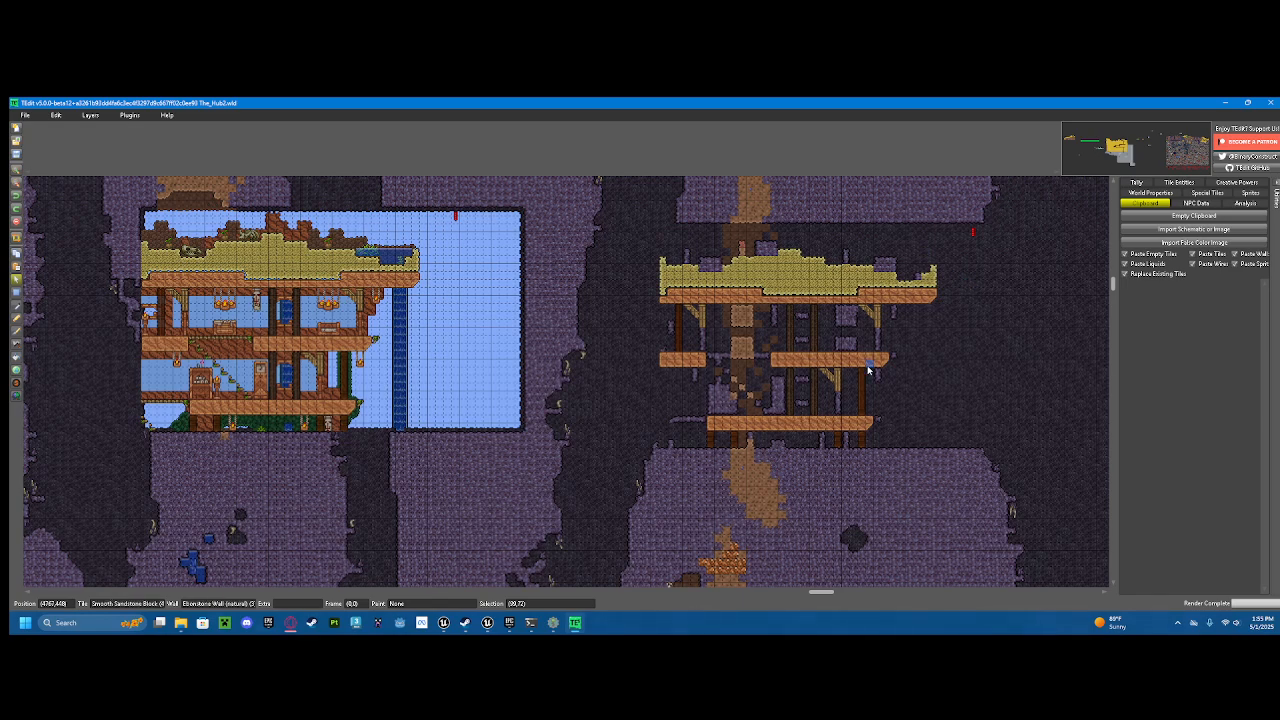
Step: View both pasted buildings within the corruption, and open the kill tally followed by the world properties
scroll(716, 327, down, 5)
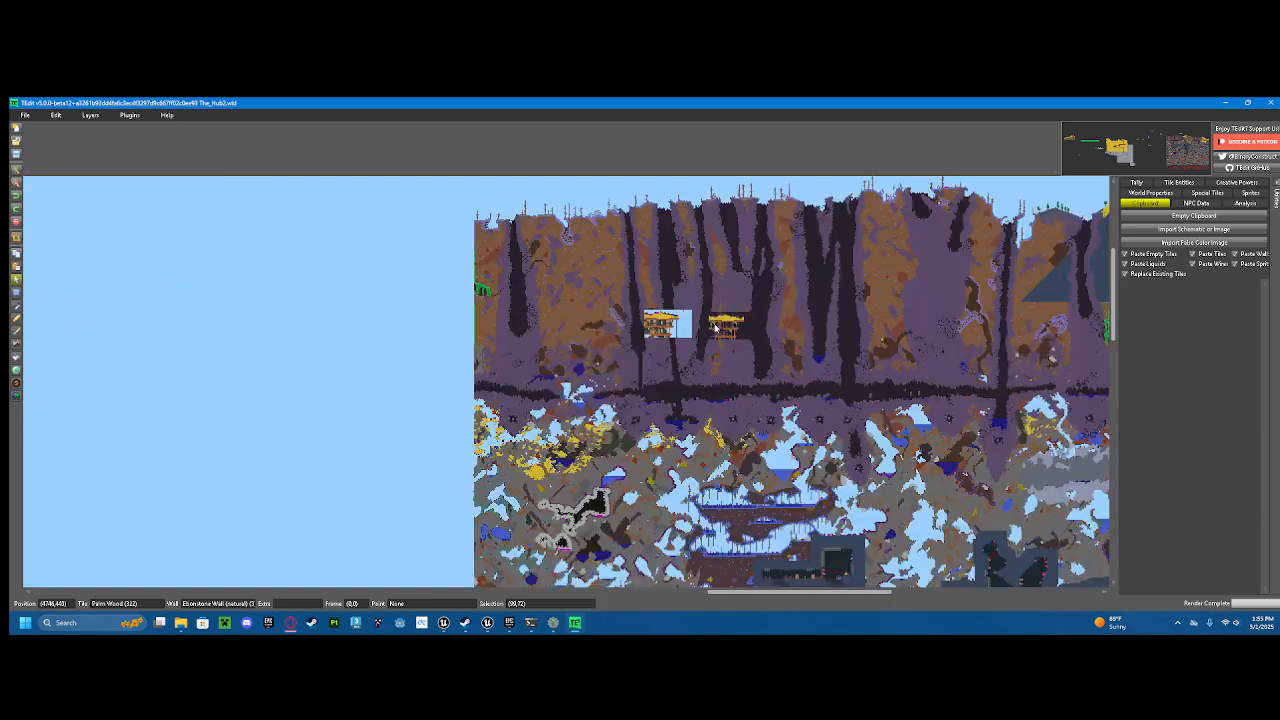
scroll(841, 307, up, 4)
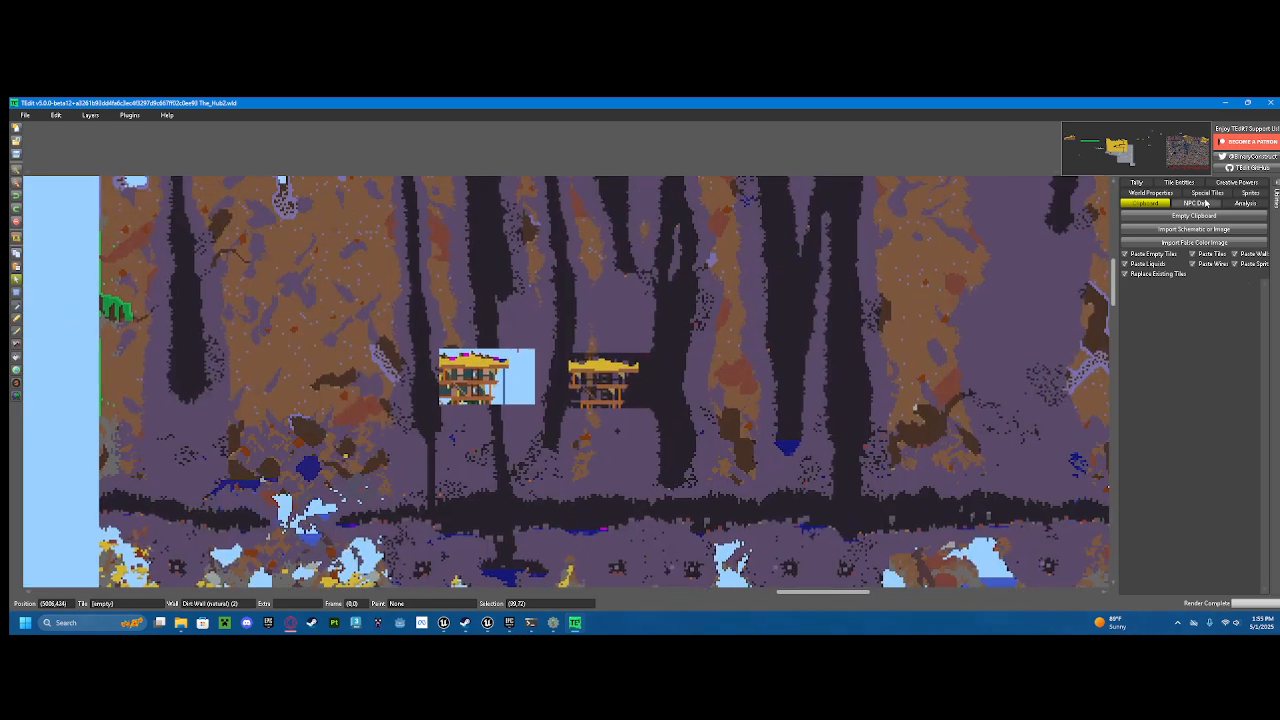
click(1136, 182)
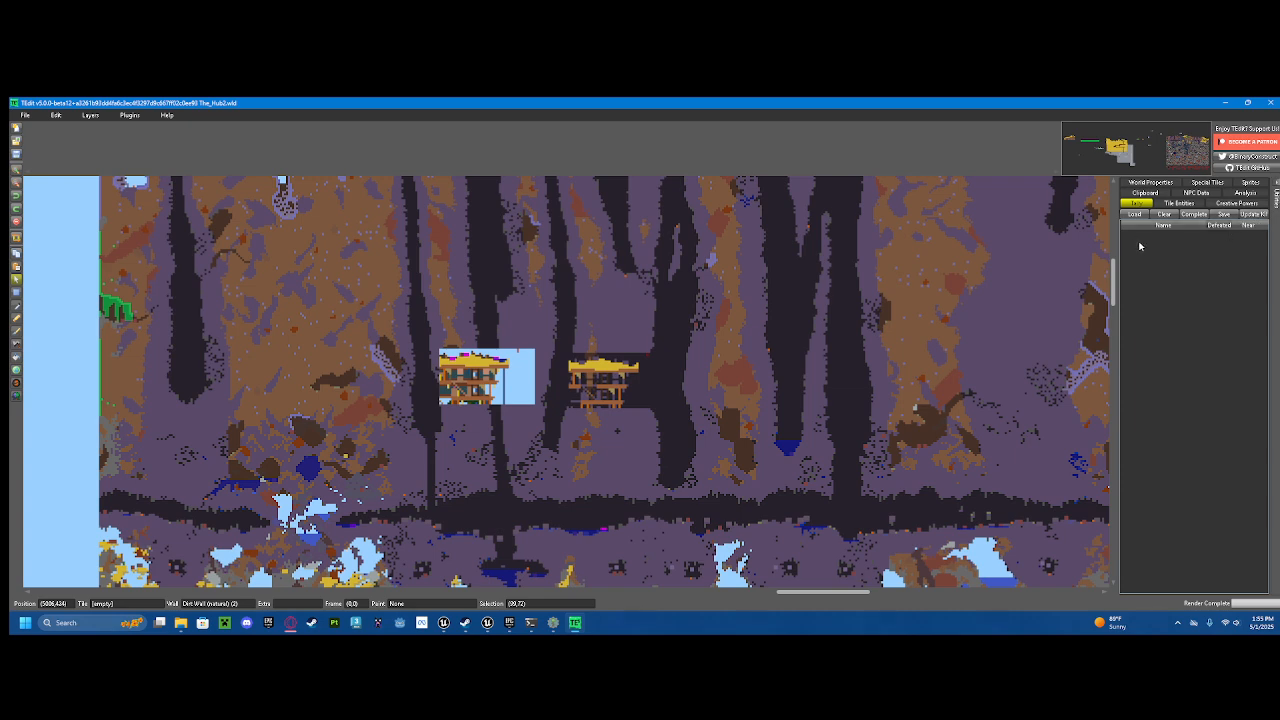
click(1153, 183)
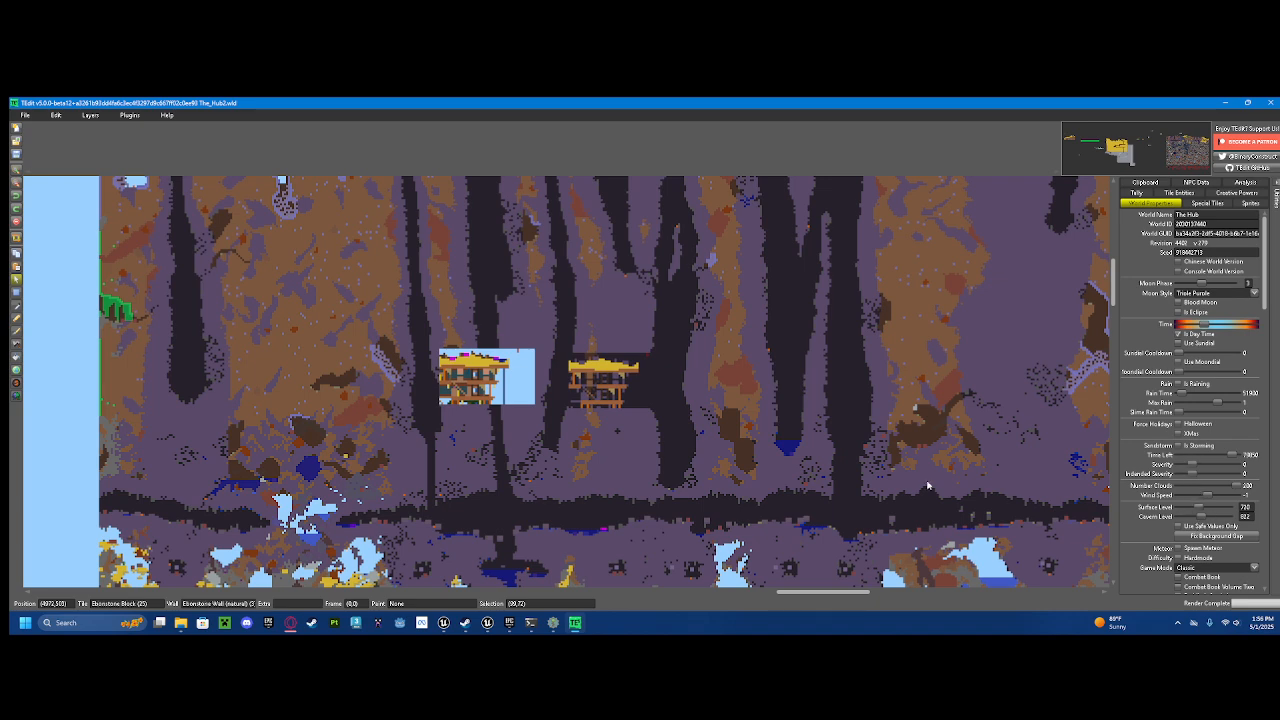
Step: Look through the world properties down to the difficulty settings and view the available game modes
scroll(631, 433, down, 2)
drag(631, 433, 766, 321)
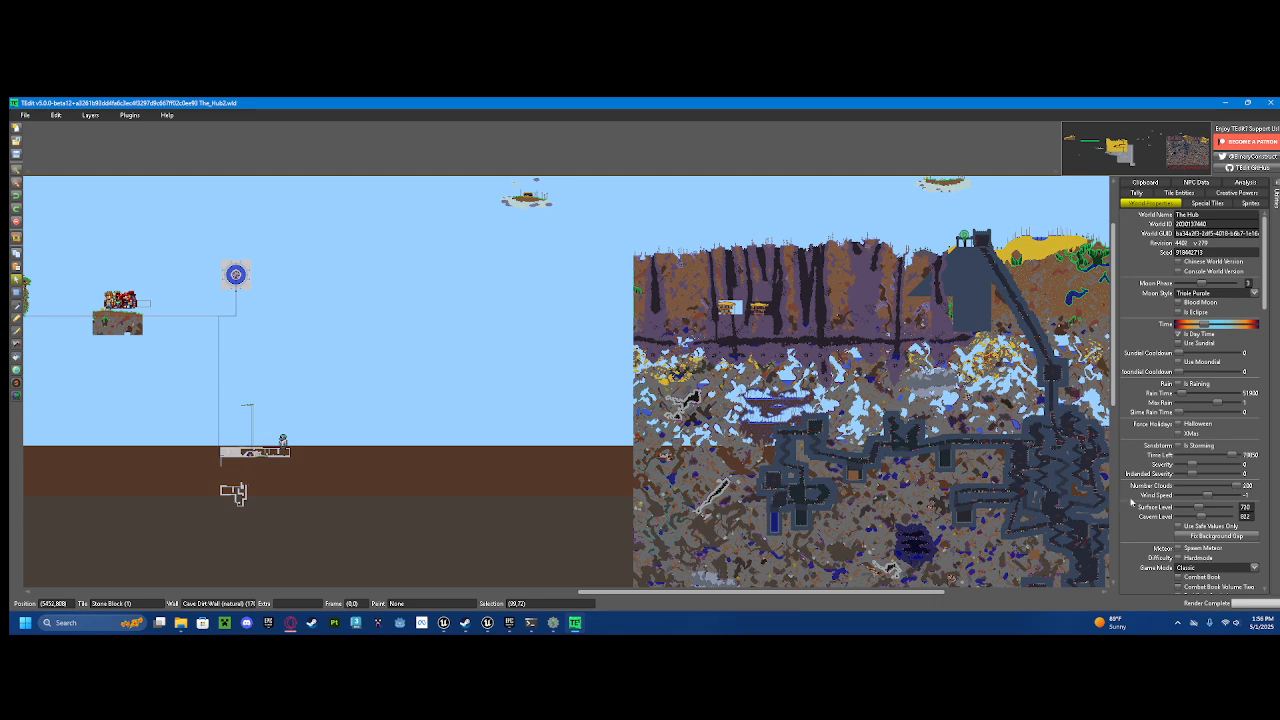
scroll(1192, 533, down, 2)
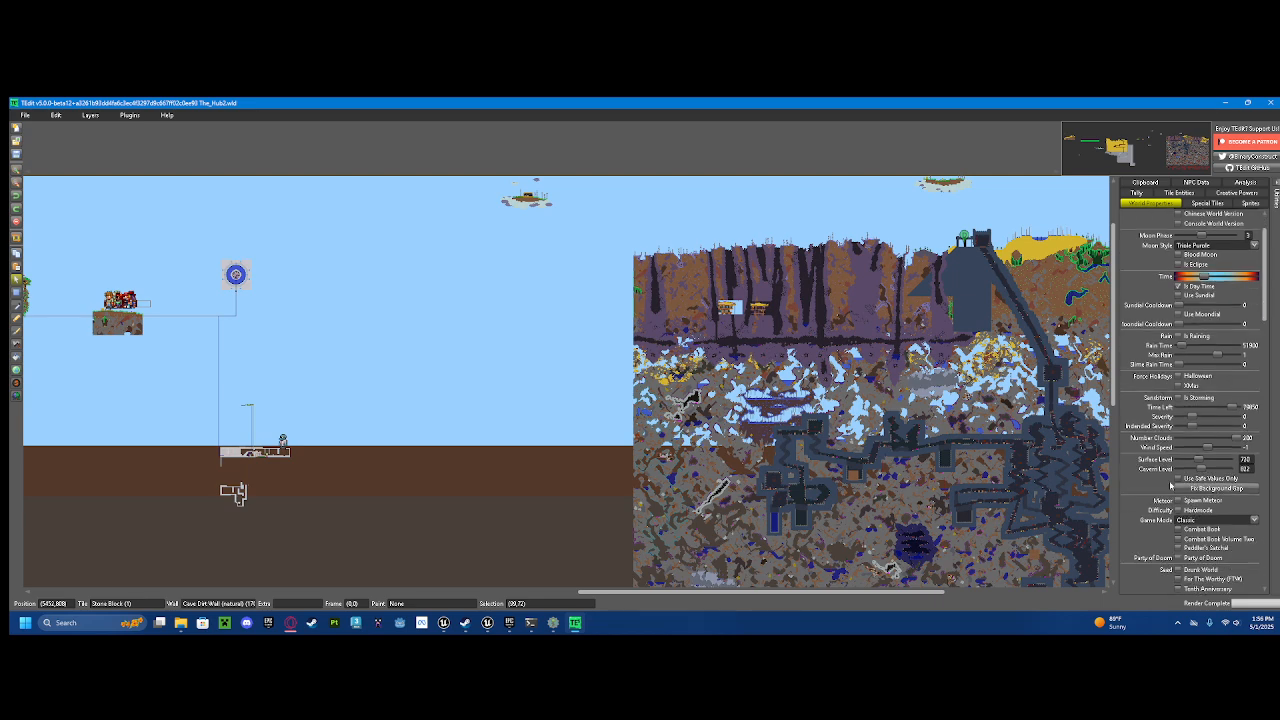
click(1227, 522)
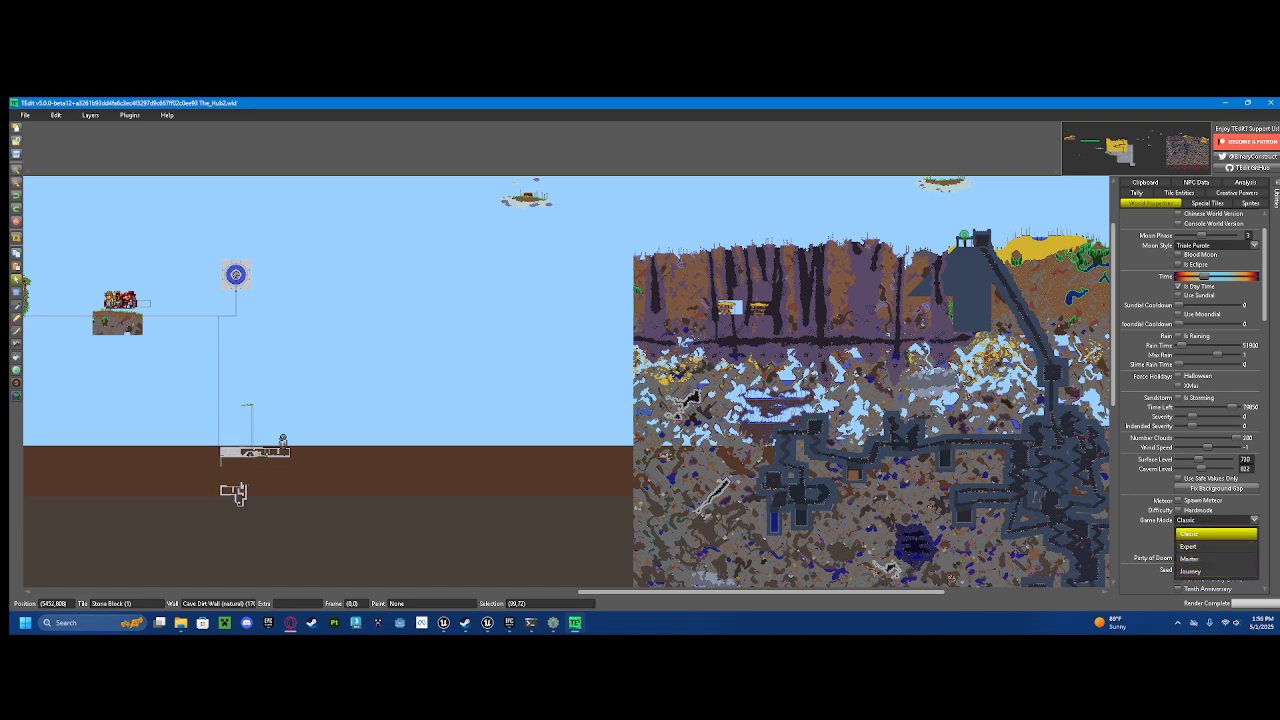
click(1148, 500)
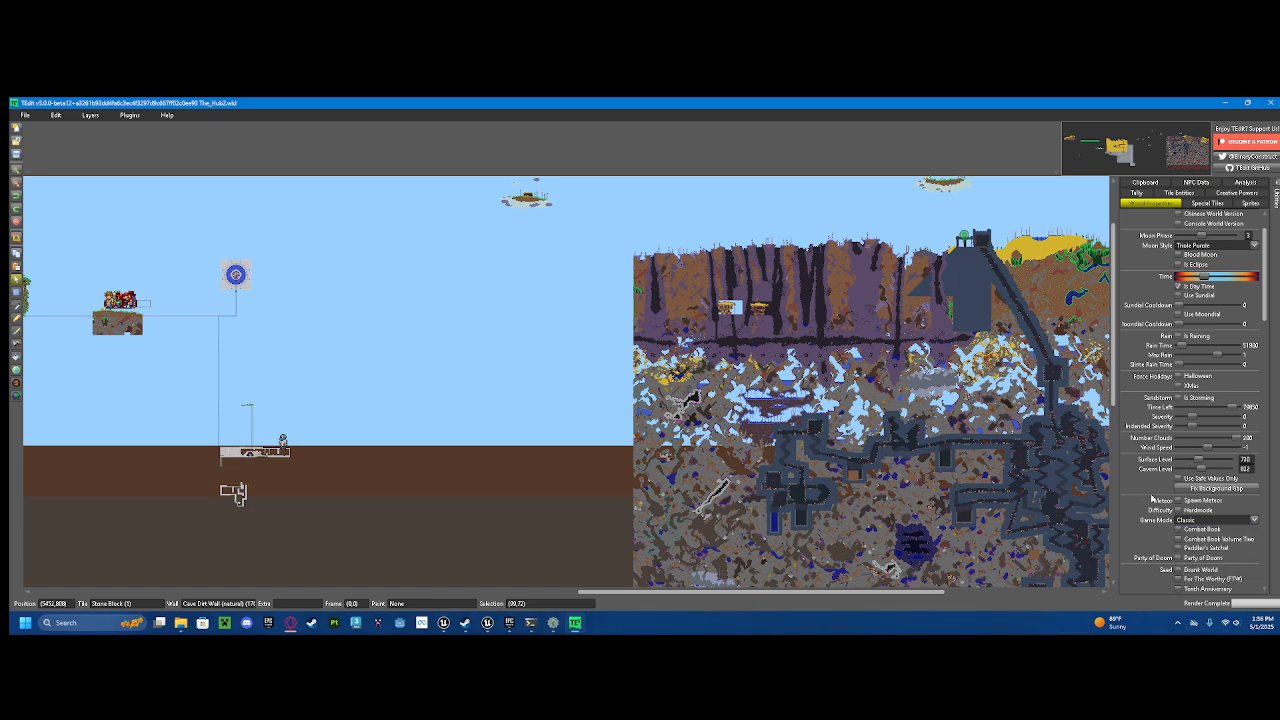
scroll(1160, 498, down, 1)
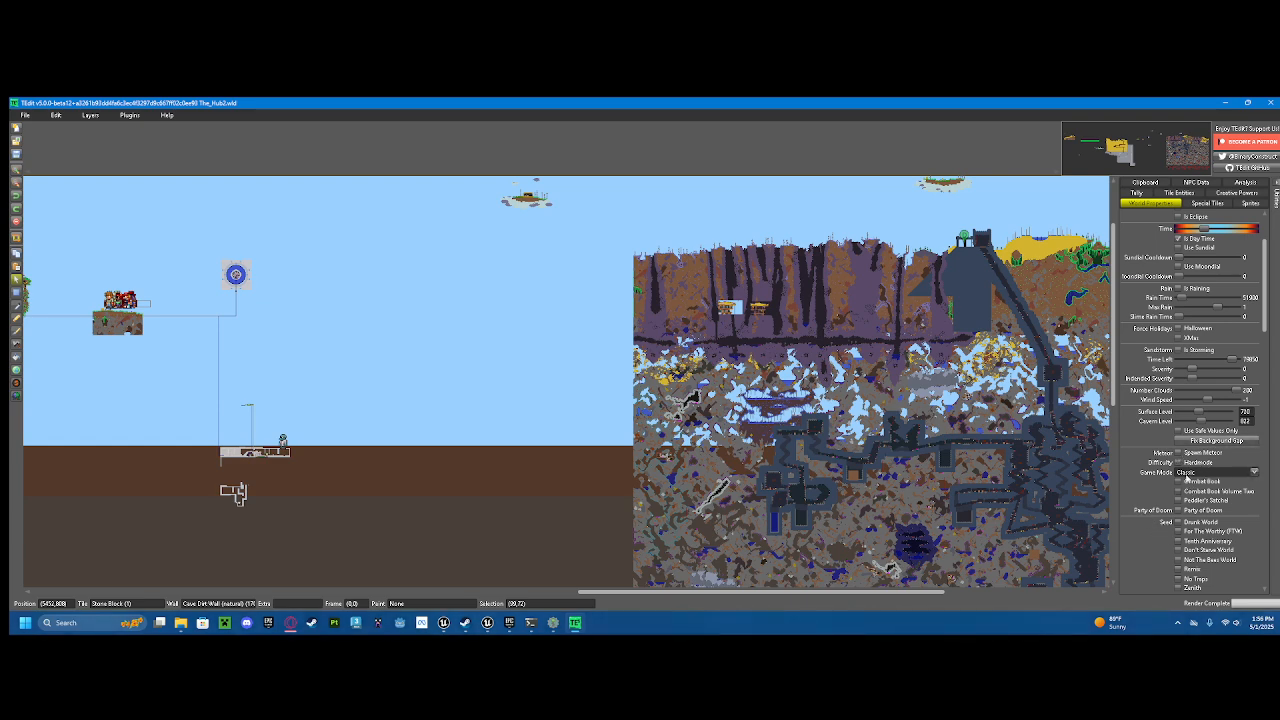
Step: Examine the special seed, Crimson and ore tier settings, including the available Gold Tier options
scroll(1188, 496, down, 2)
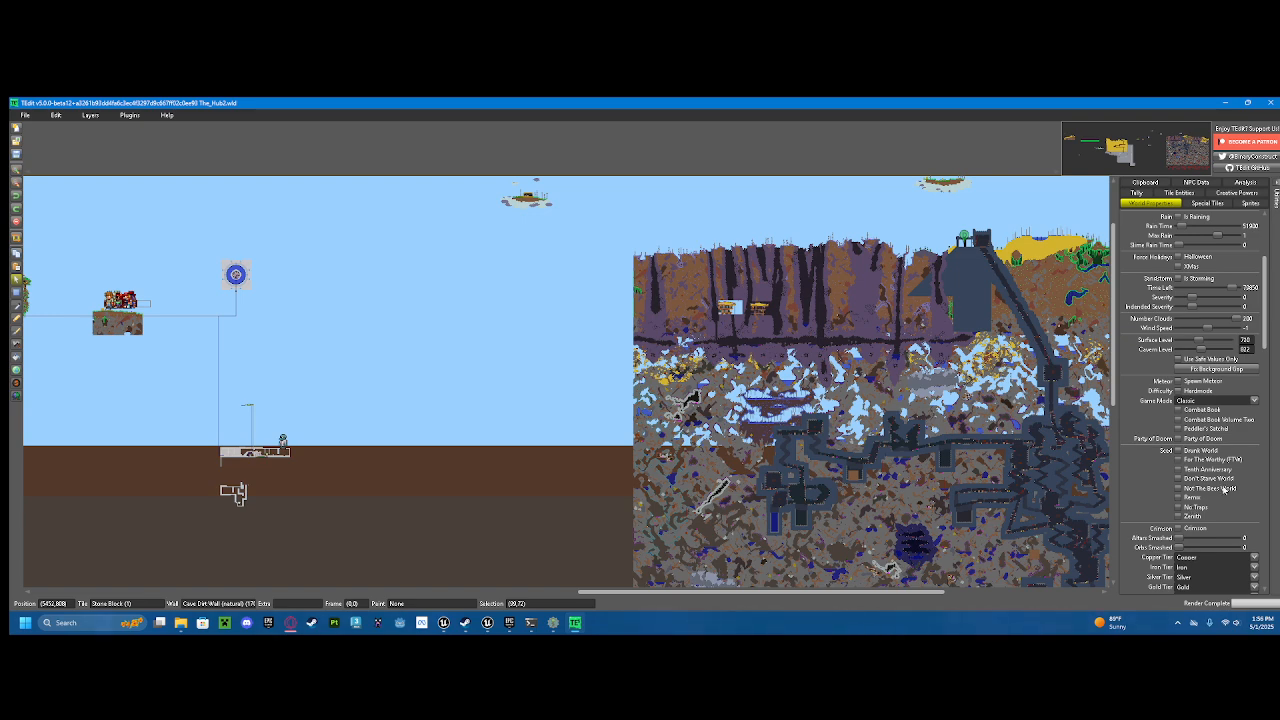
scroll(1216, 492, down, 2)
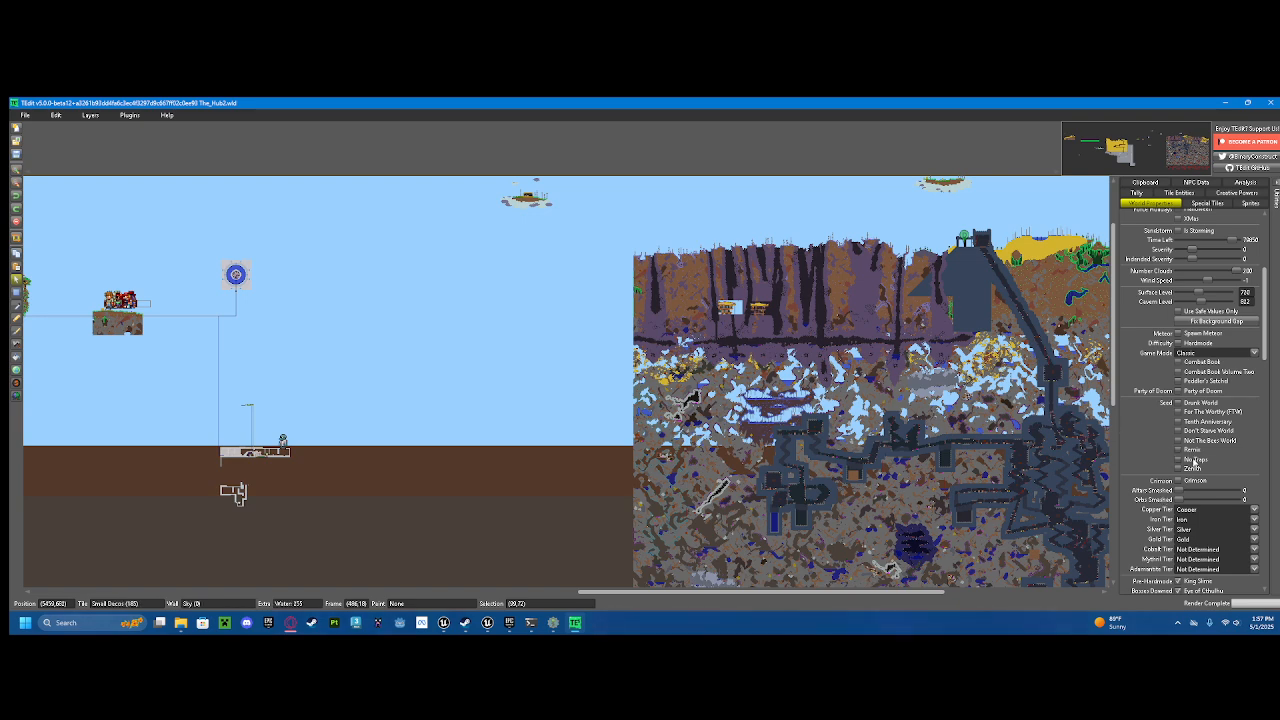
scroll(1190, 503, down, 1)
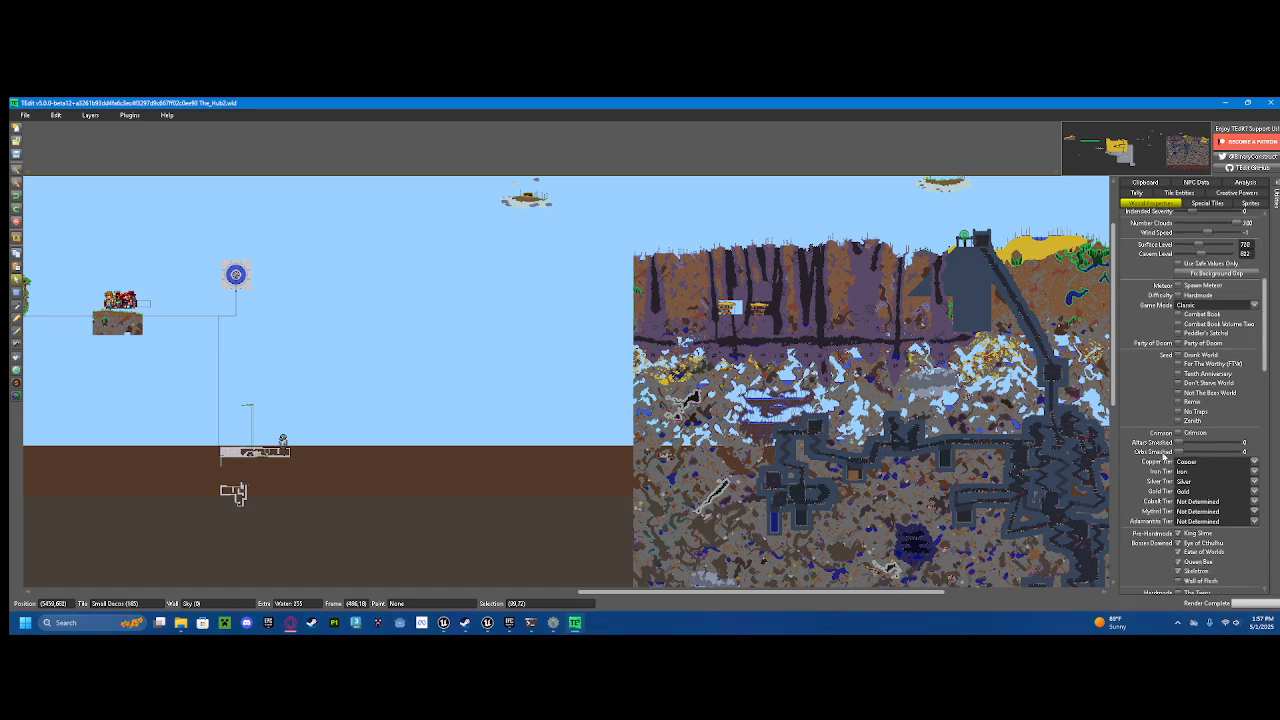
scroll(1184, 376, down, 2)
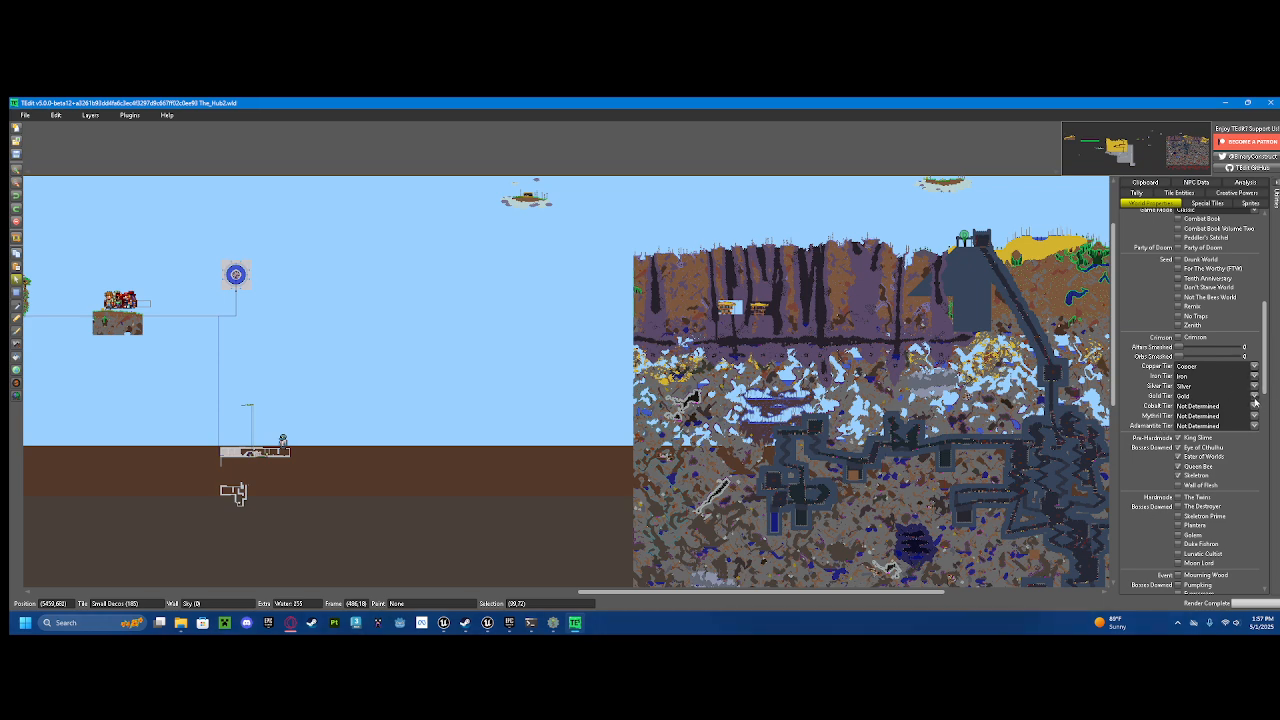
click(1255, 397)
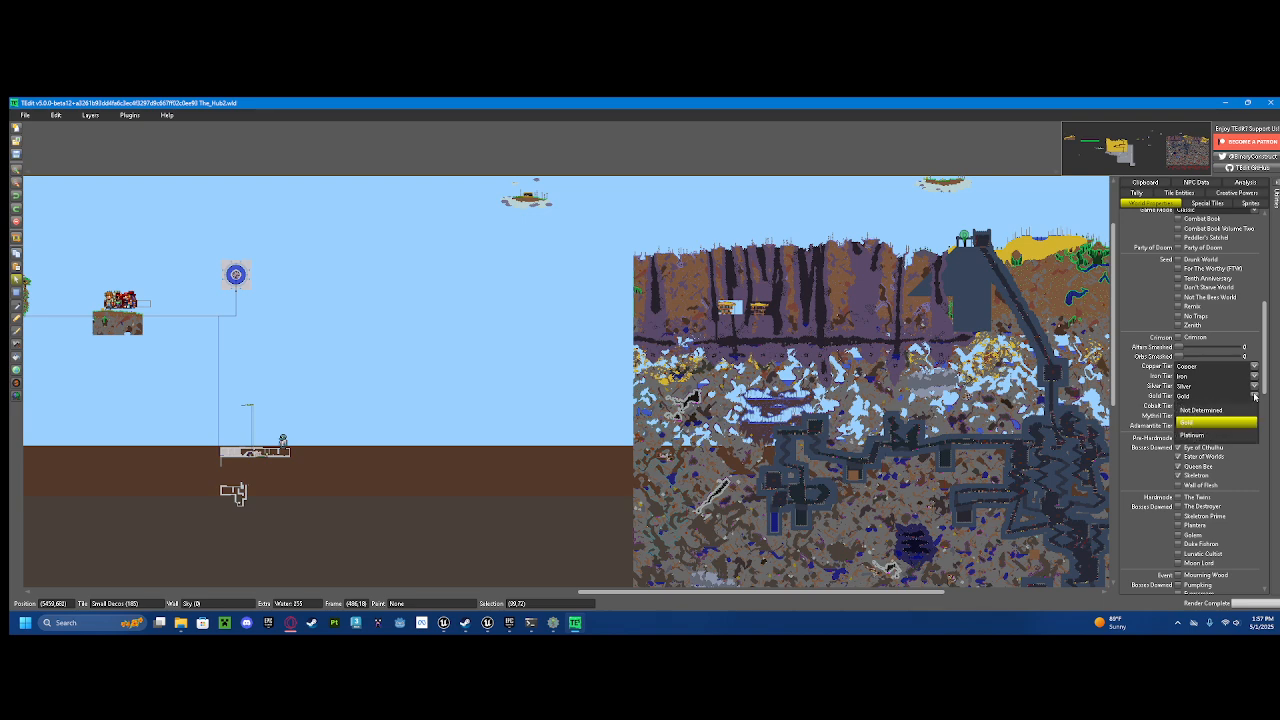
click(1257, 396)
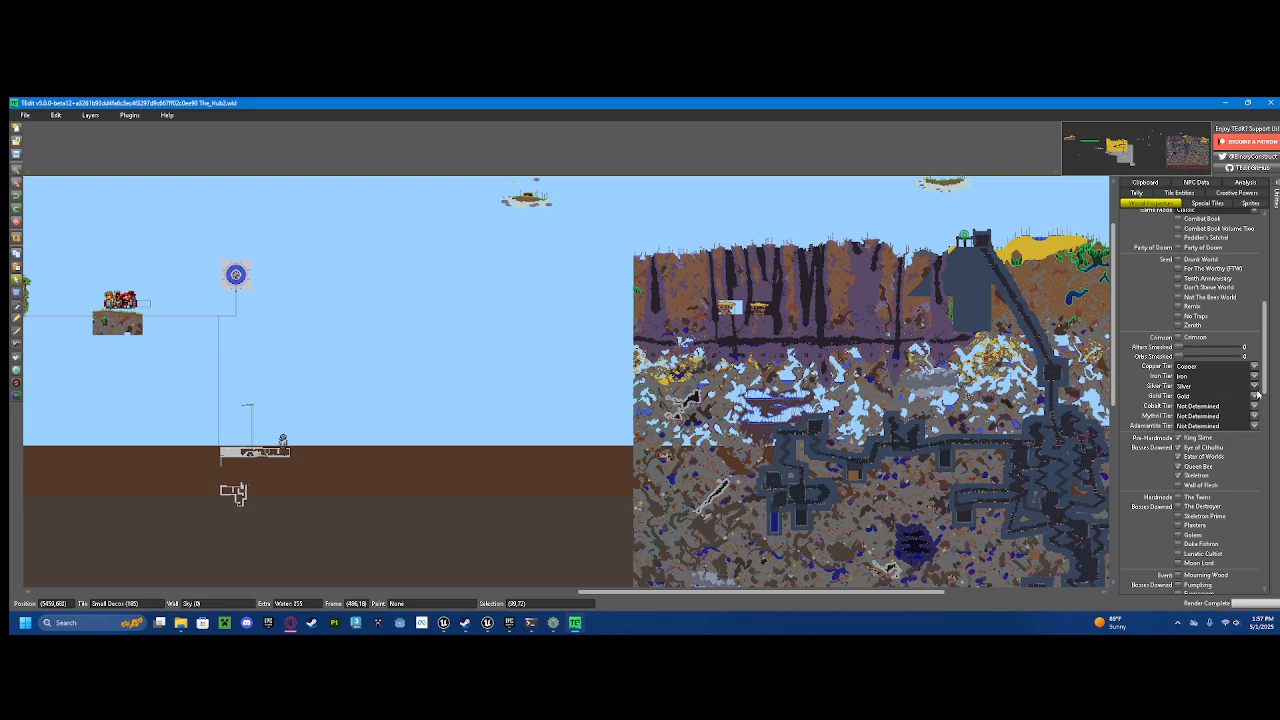
Step: Examine the world's downed bosses, saved and unlocked NPCs, invasions, tree and cave styles, and background settings
scroll(1188, 452, down, 3)
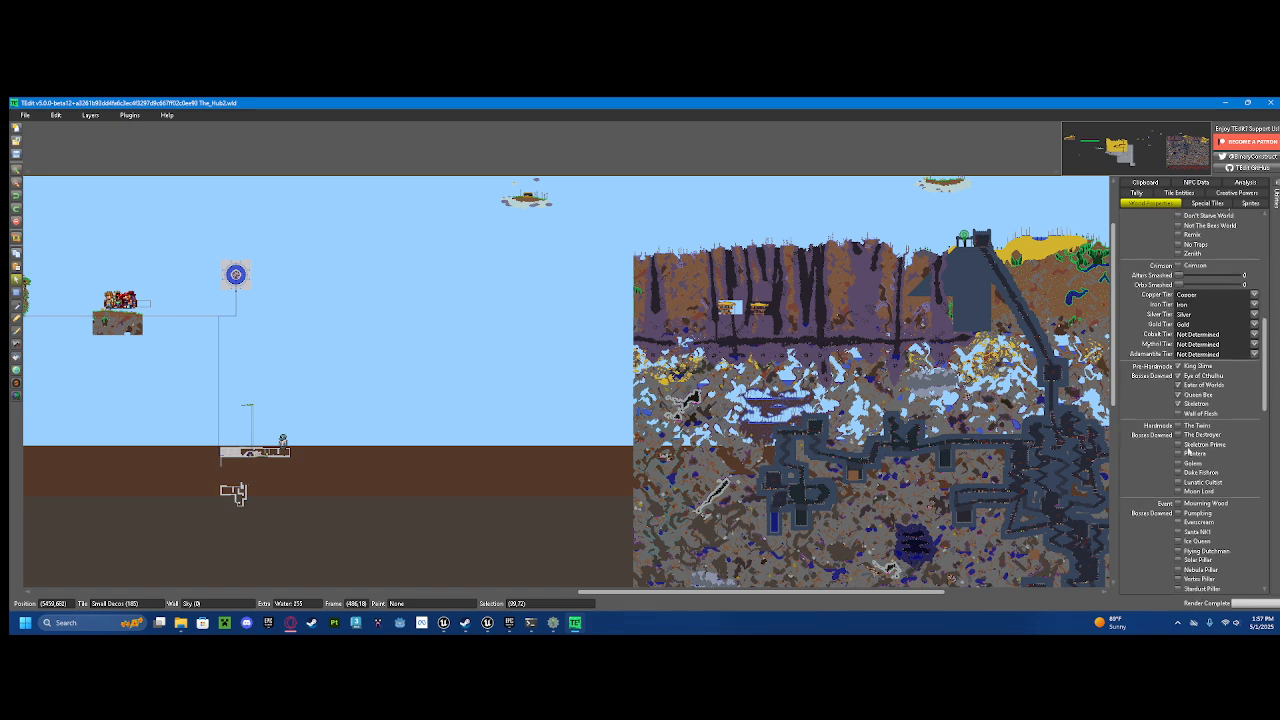
scroll(1187, 402, down, 10)
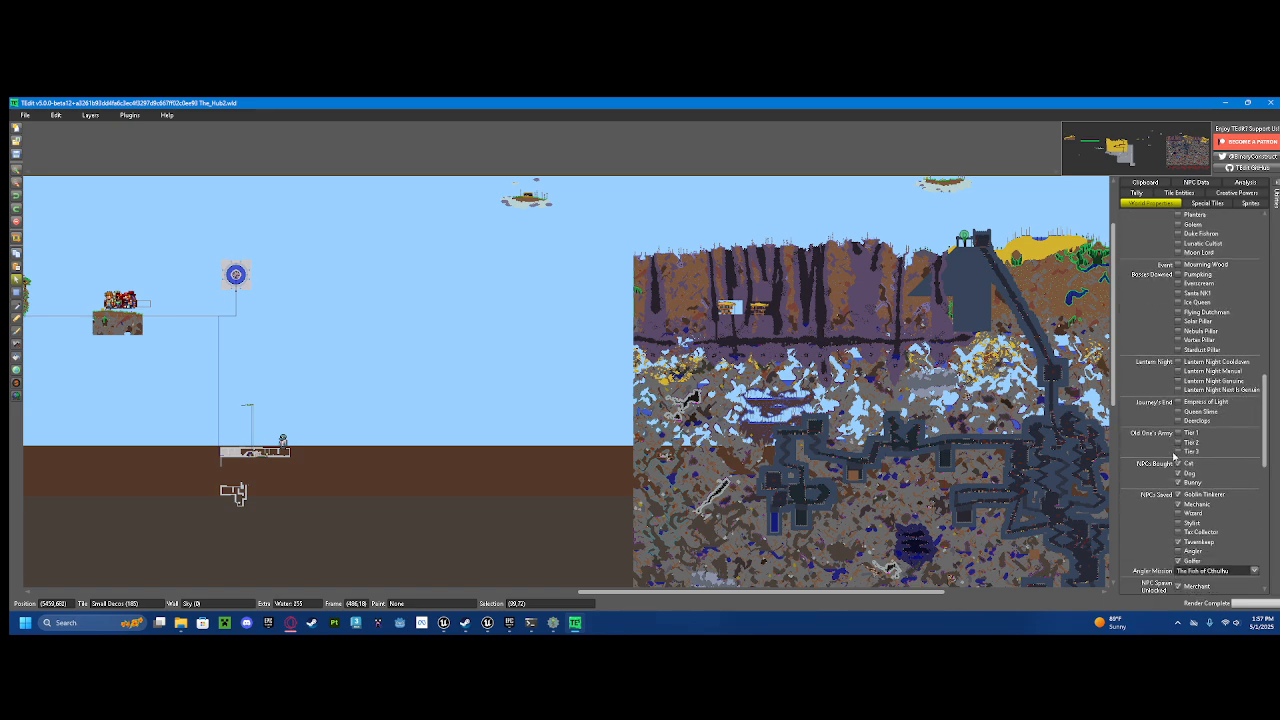
scroll(1184, 345, down, 6)
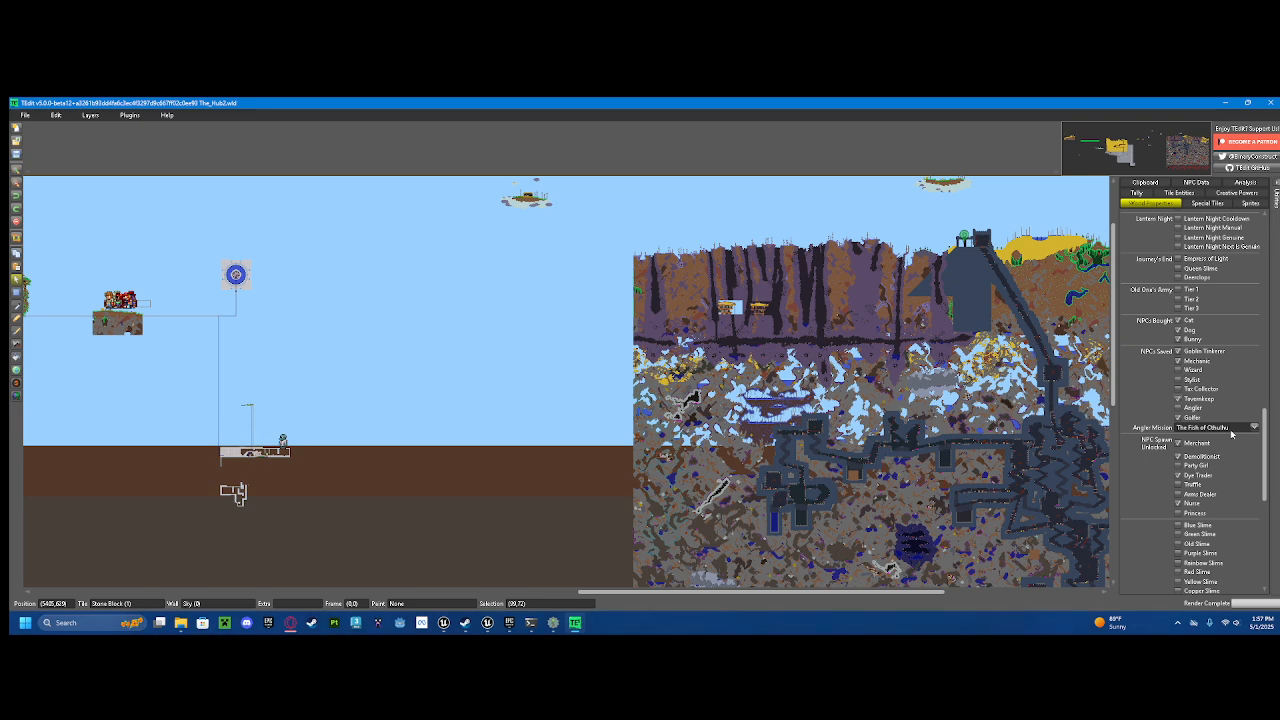
scroll(1231, 433, down, 5)
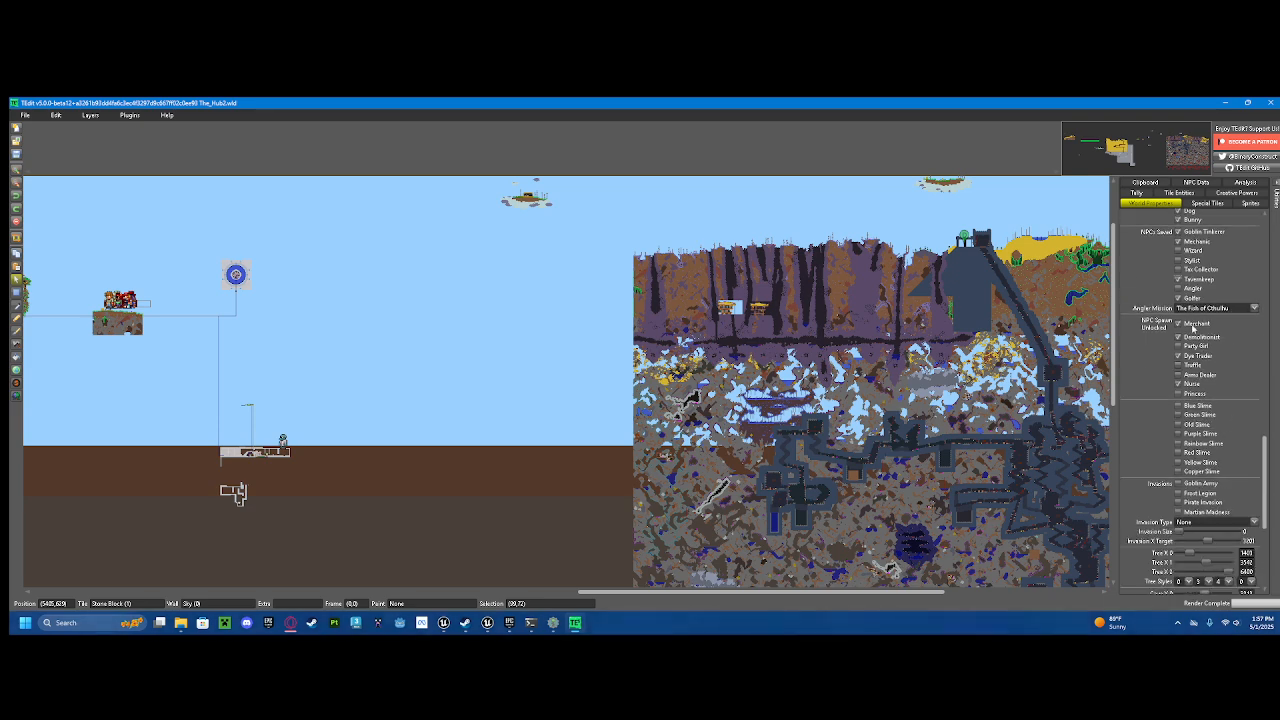
scroll(1192, 329, down, 3)
scroll(1155, 486, down, 4)
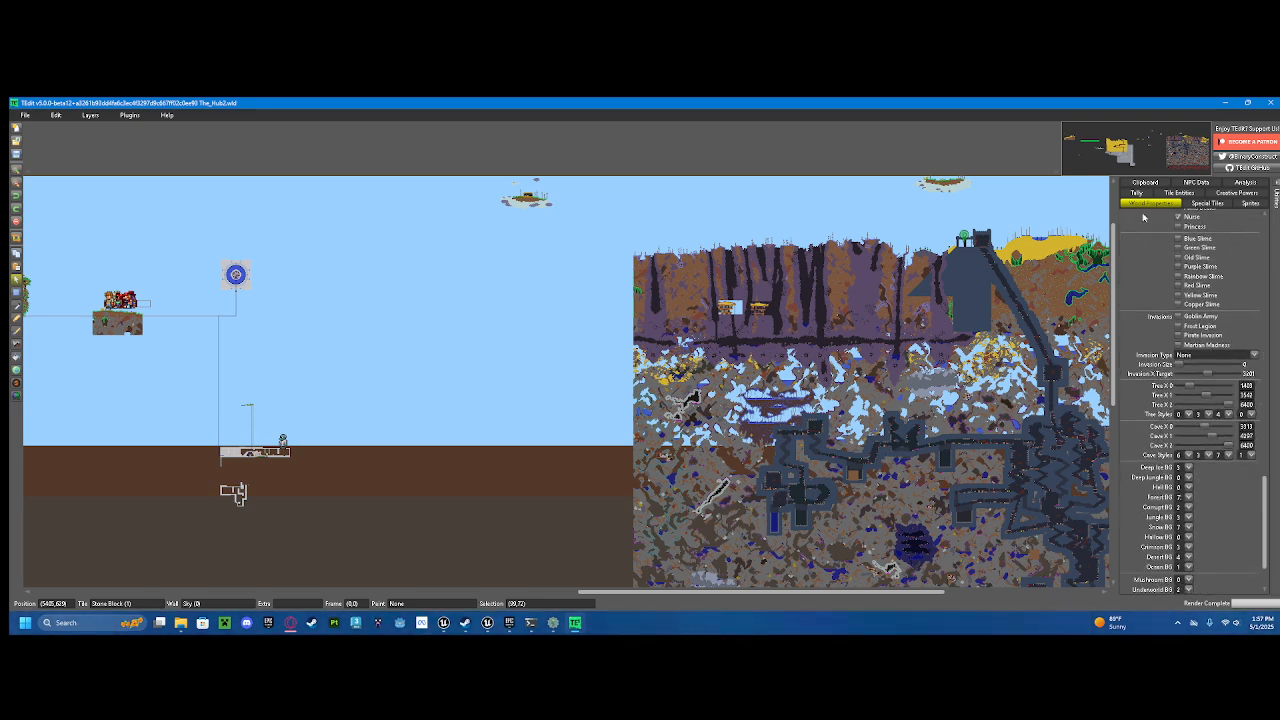
scroll(1155, 300, down, 3)
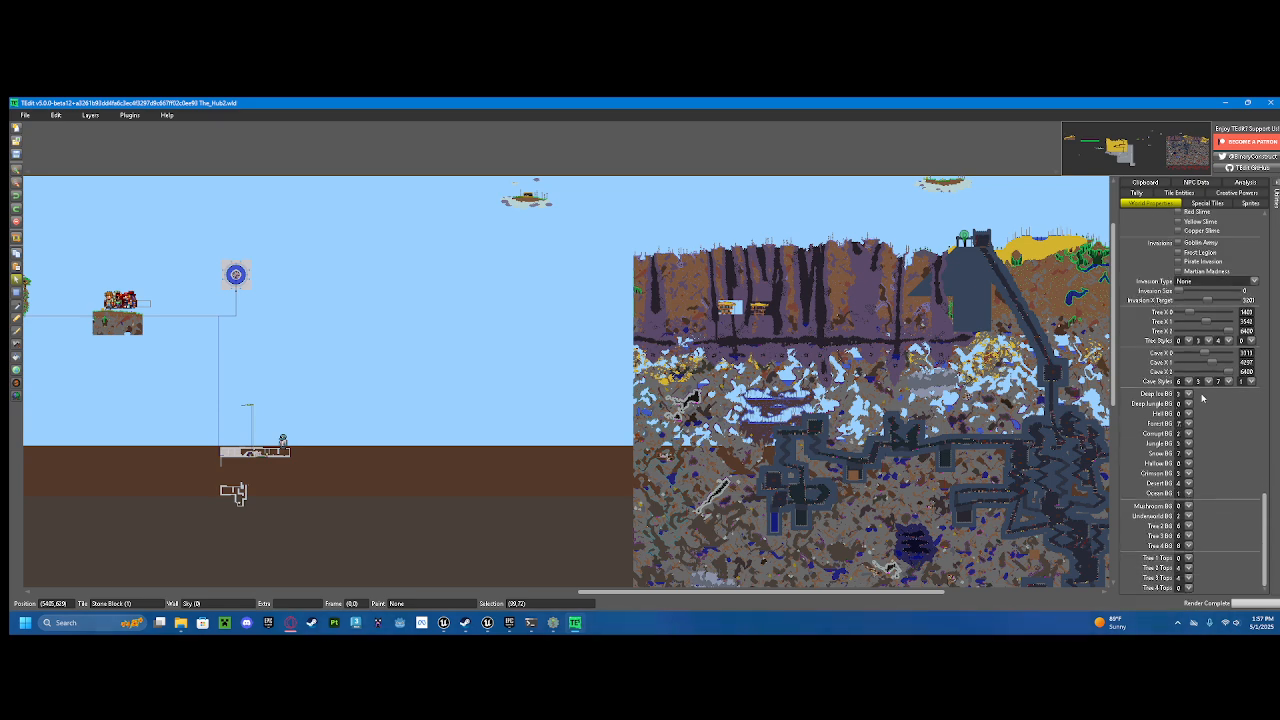
drag(1012, 430, 922, 404)
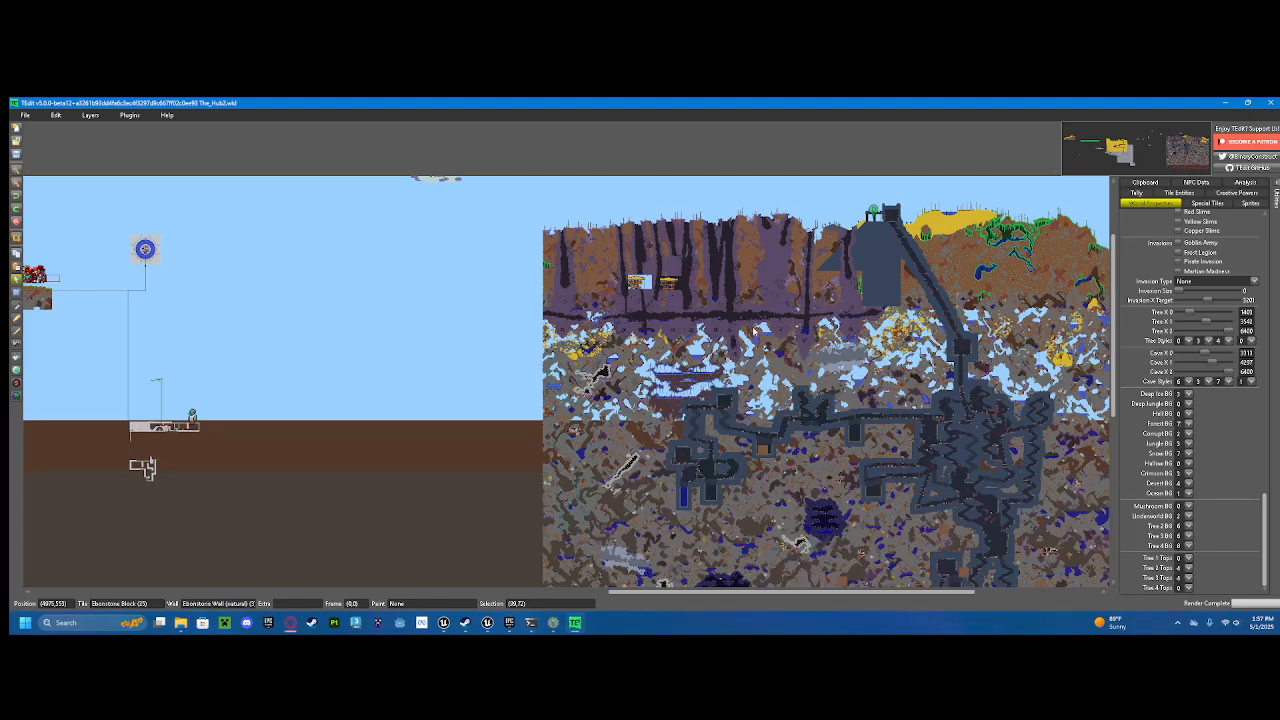
drag(690, 313, 901, 401)
drag(759, 364, 680, 364)
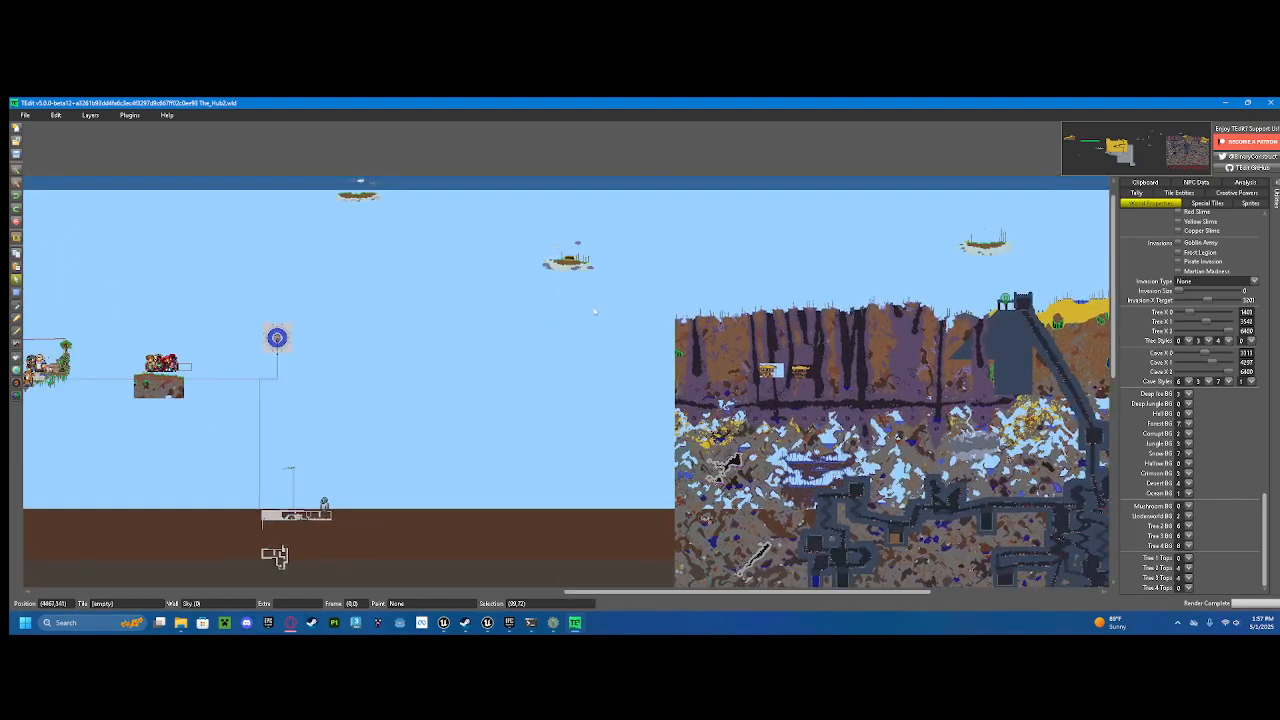
scroll(580, 304, up, 1)
drag(580, 304, 806, 370)
scroll(562, 320, up, 1)
scroll(800, 380, down, 1)
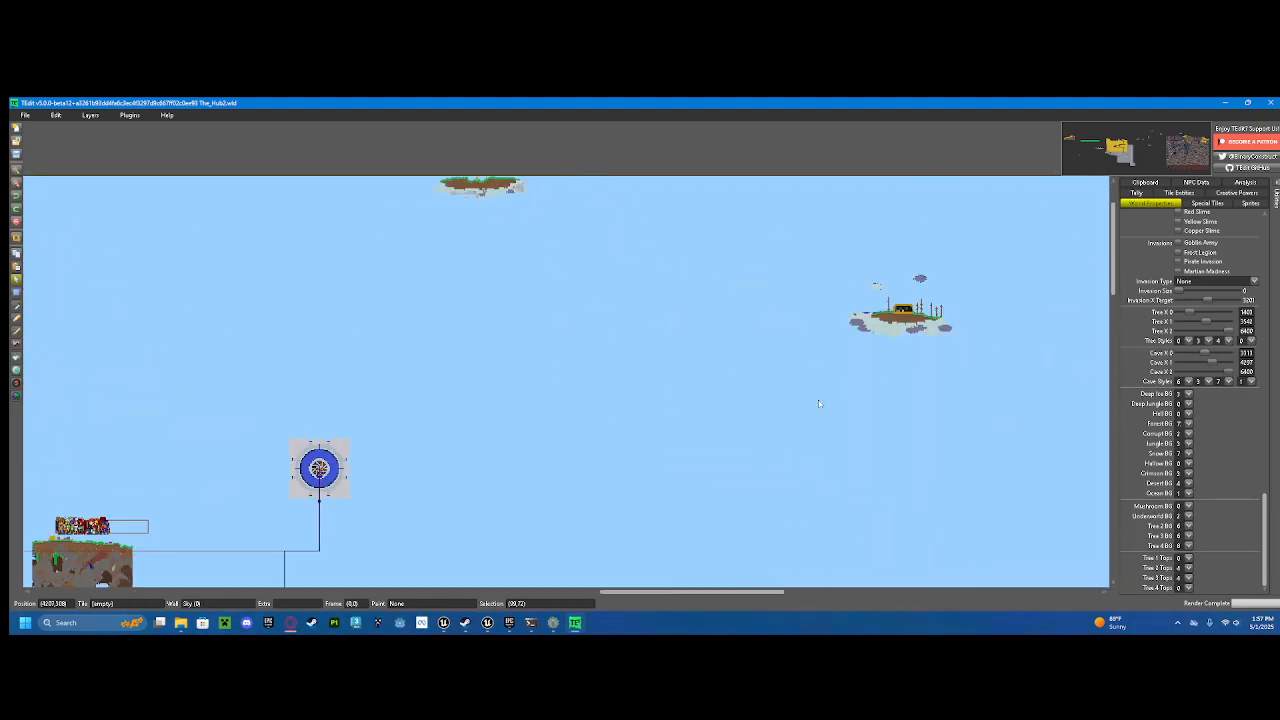
scroll(814, 257, down, 1)
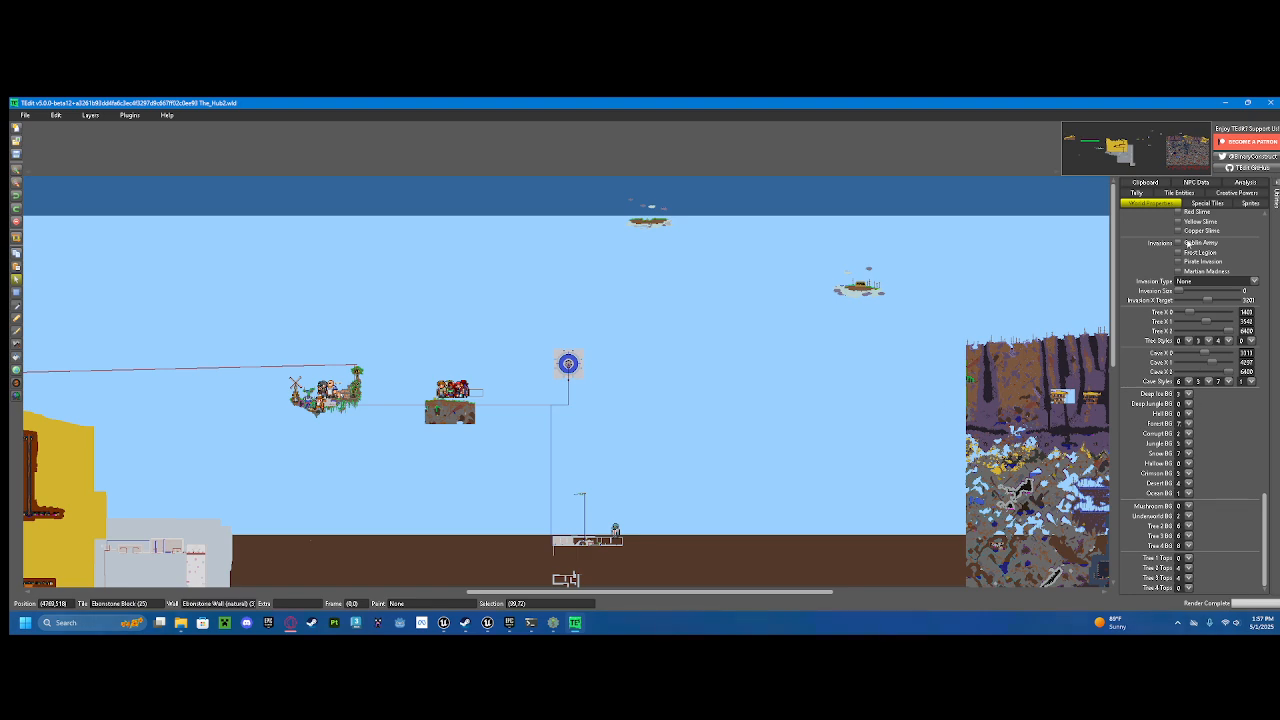
scroll(1176, 549, up, 3)
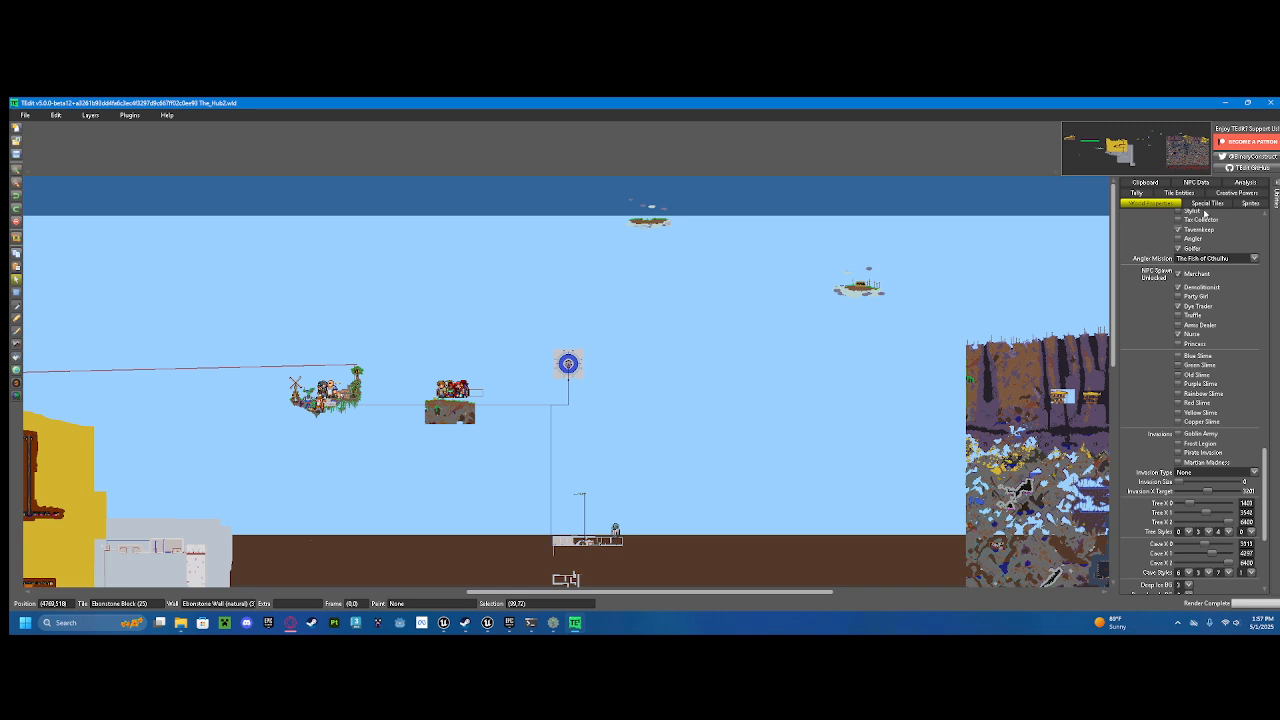
Step: Show the selected sign's text in the special tiles settings and save the world
click(1207, 204)
drag(412, 382, 698, 342)
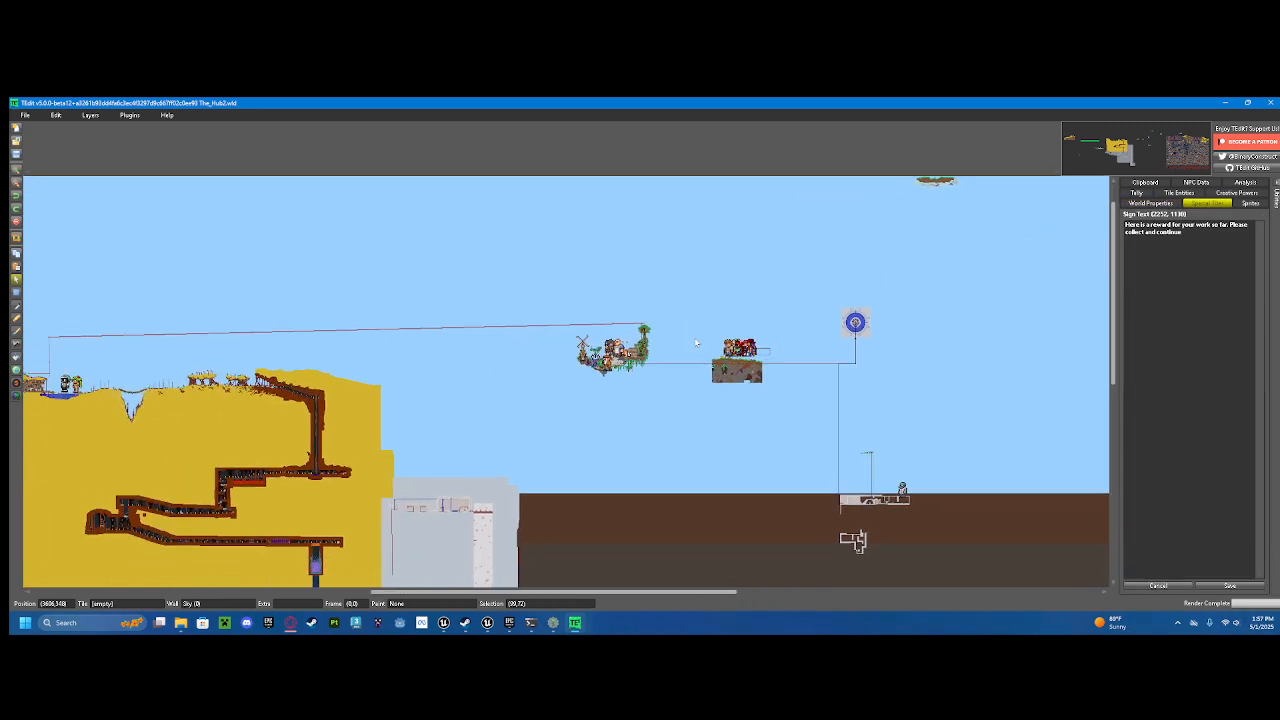
drag(230, 350, 697, 238)
key(ctrl+s)
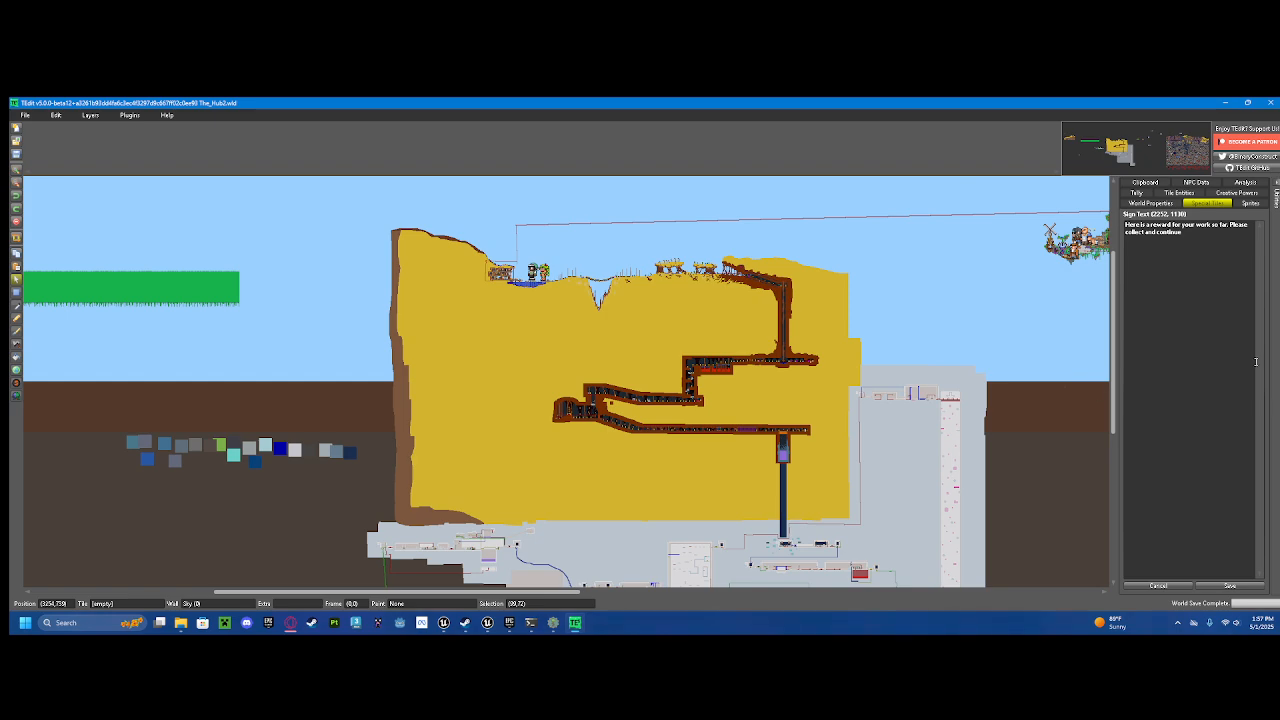
Step: Look through the sprite list, the world's tile entities and its NPC data
click(1250, 203)
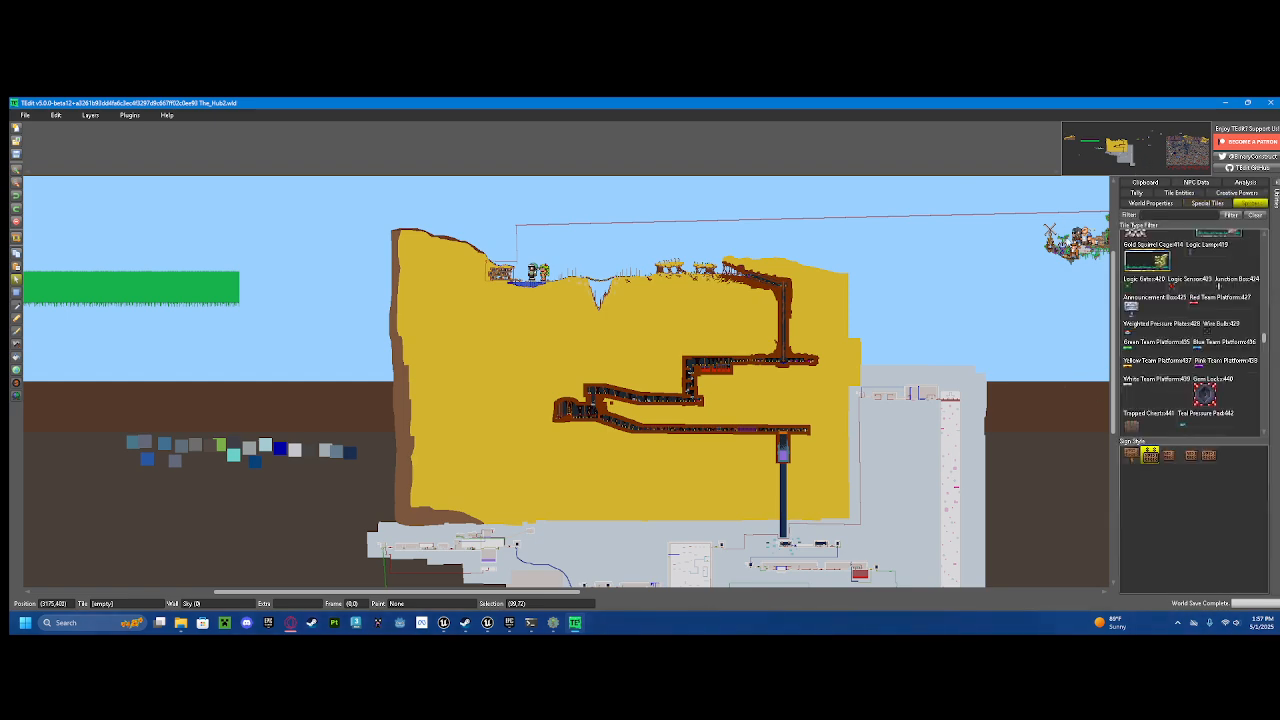
click(1178, 194)
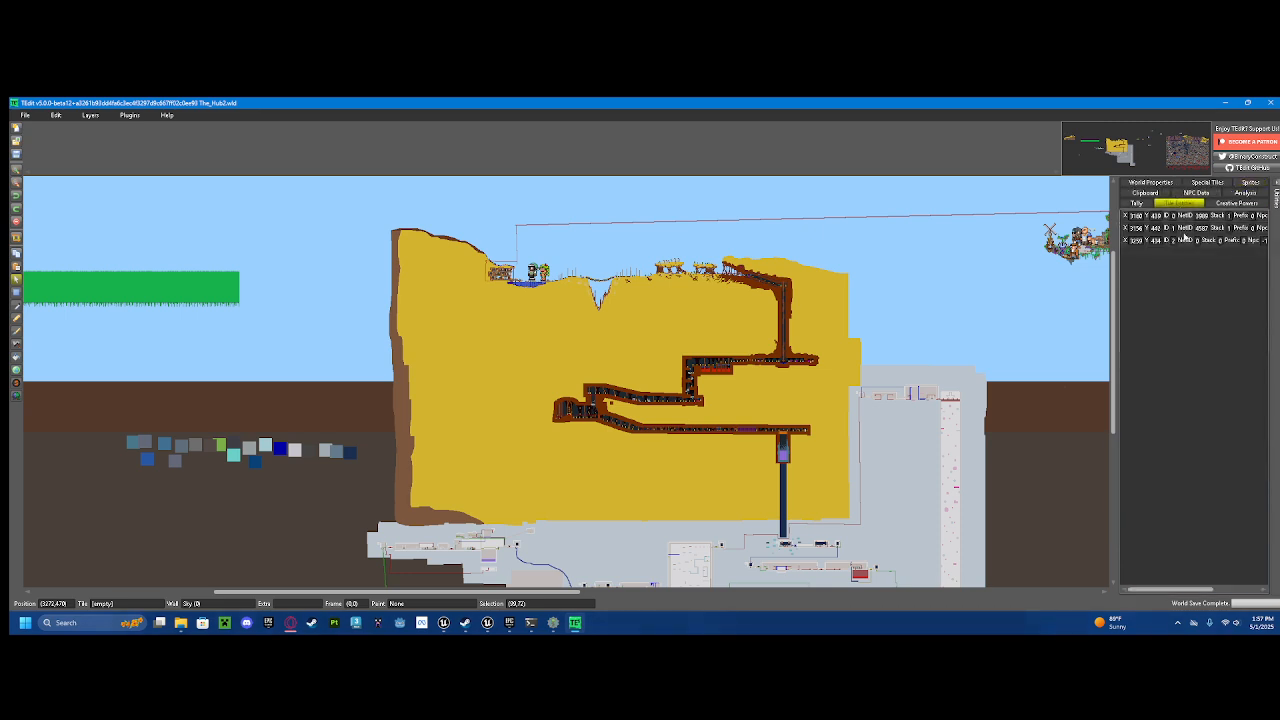
mouse_move(1203, 590)
mouse_down()
mouse_move(1252, 597)
mouse_move(1190, 585)
mouse_up()
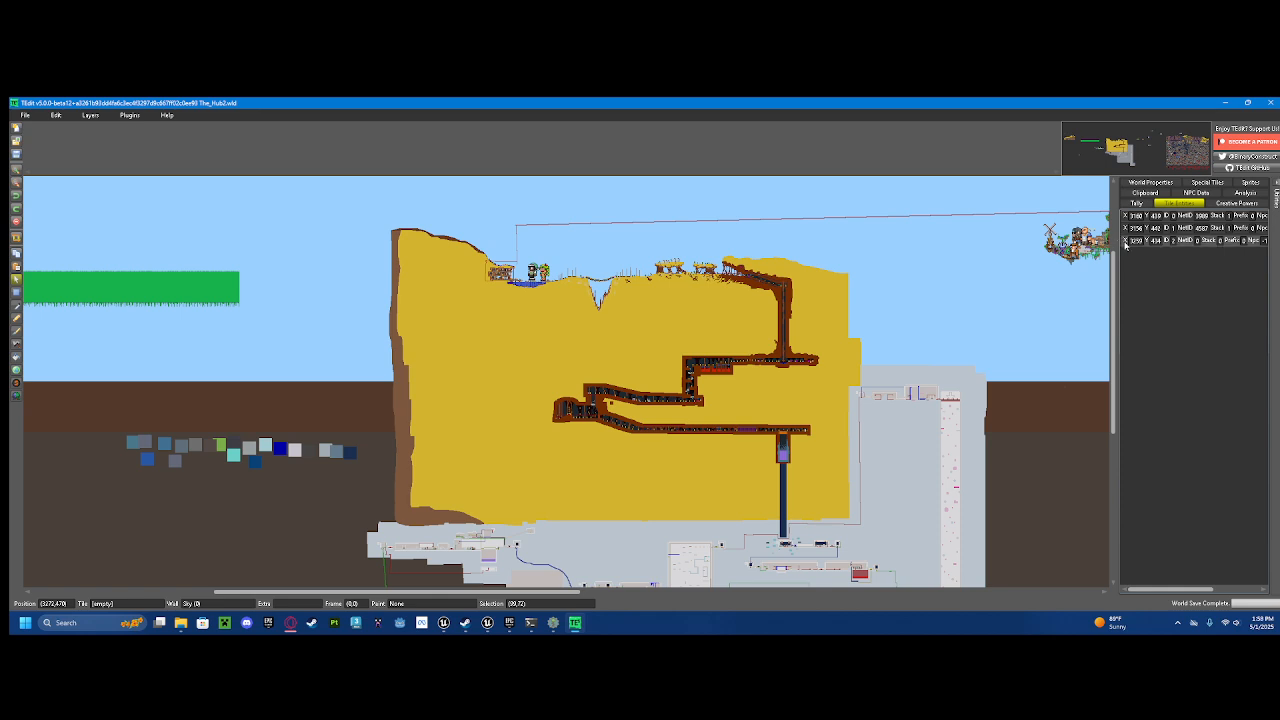
click(1197, 192)
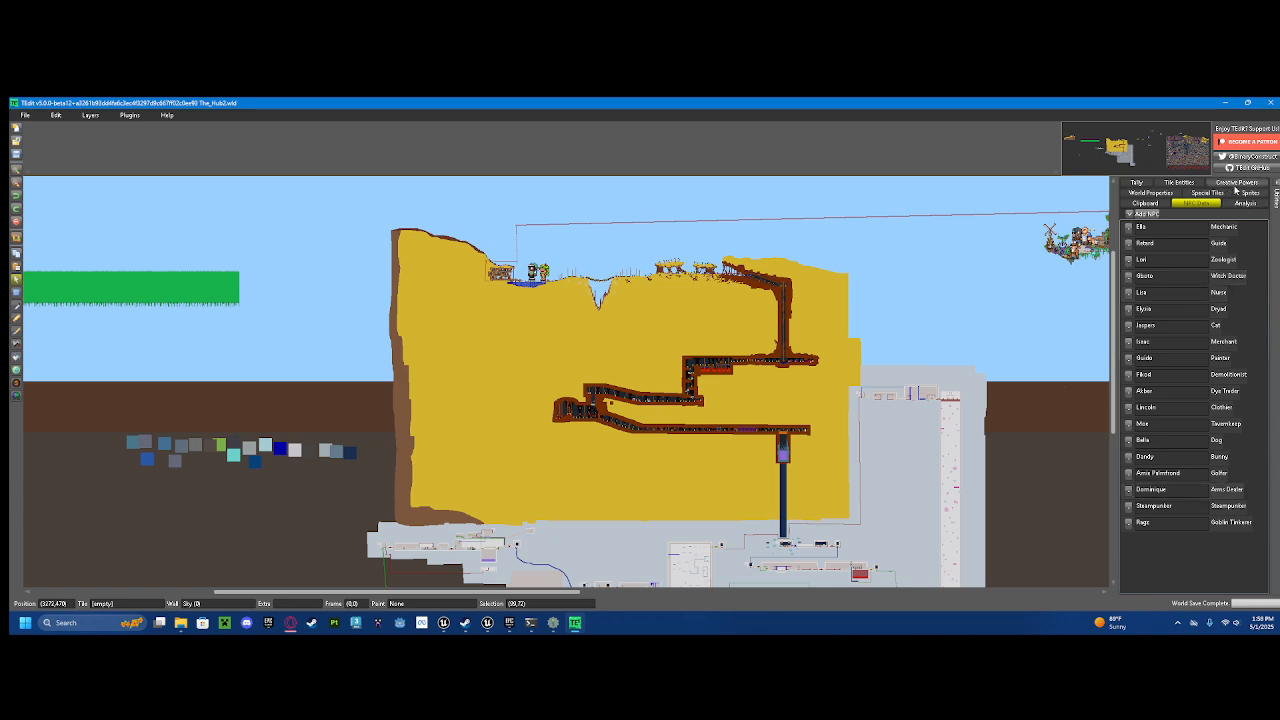
Step: Run the world analysis, examine its world flags and block counts, and open the creative powers settings
click(1232, 205)
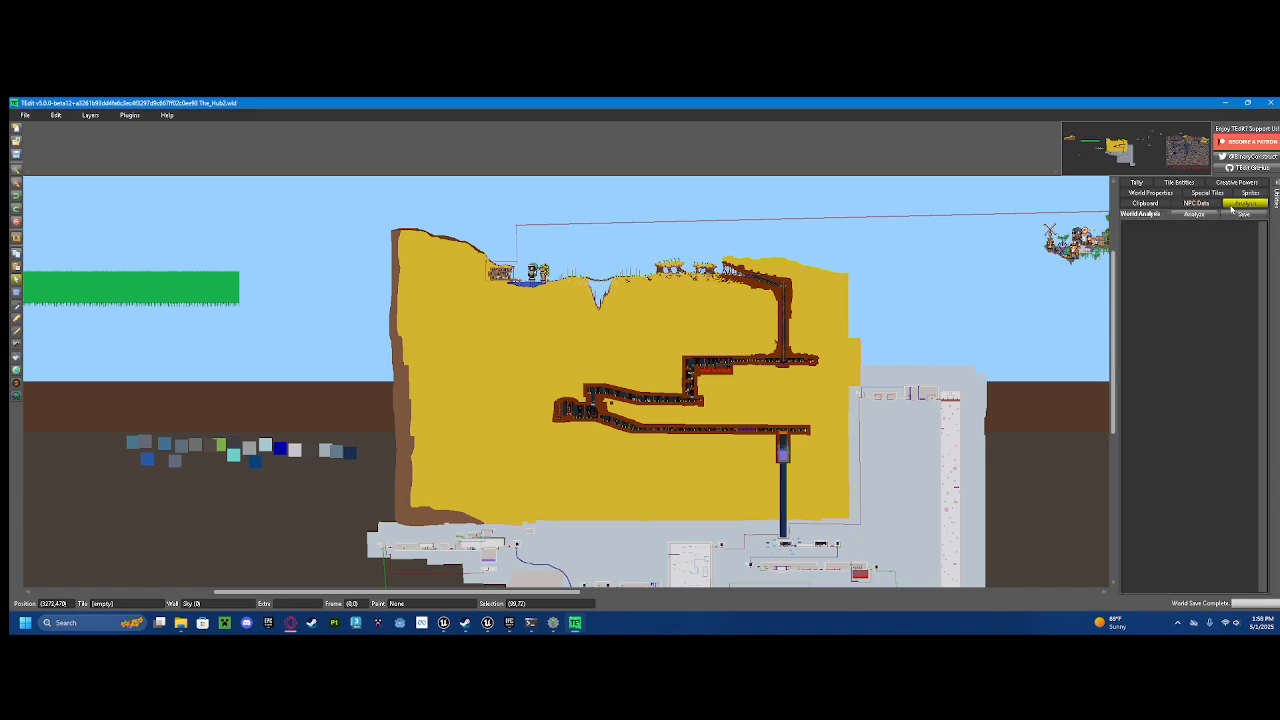
click(1195, 216)
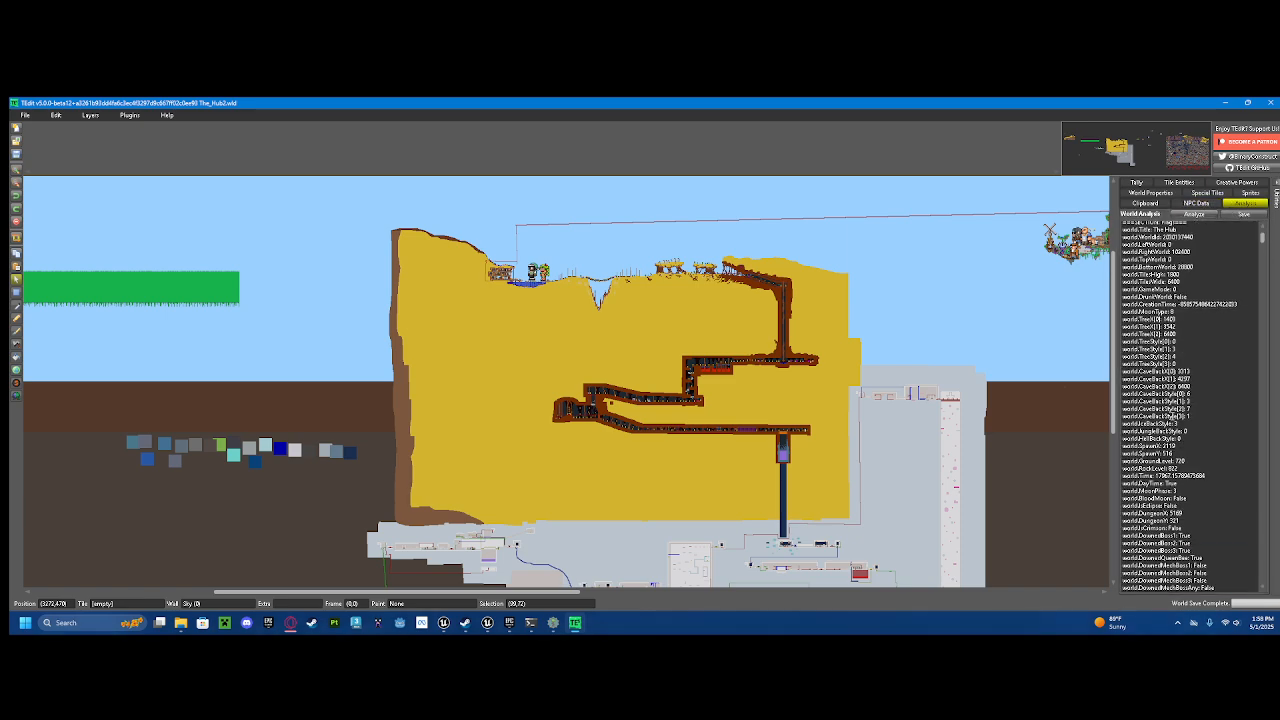
scroll(1211, 291, down, 15)
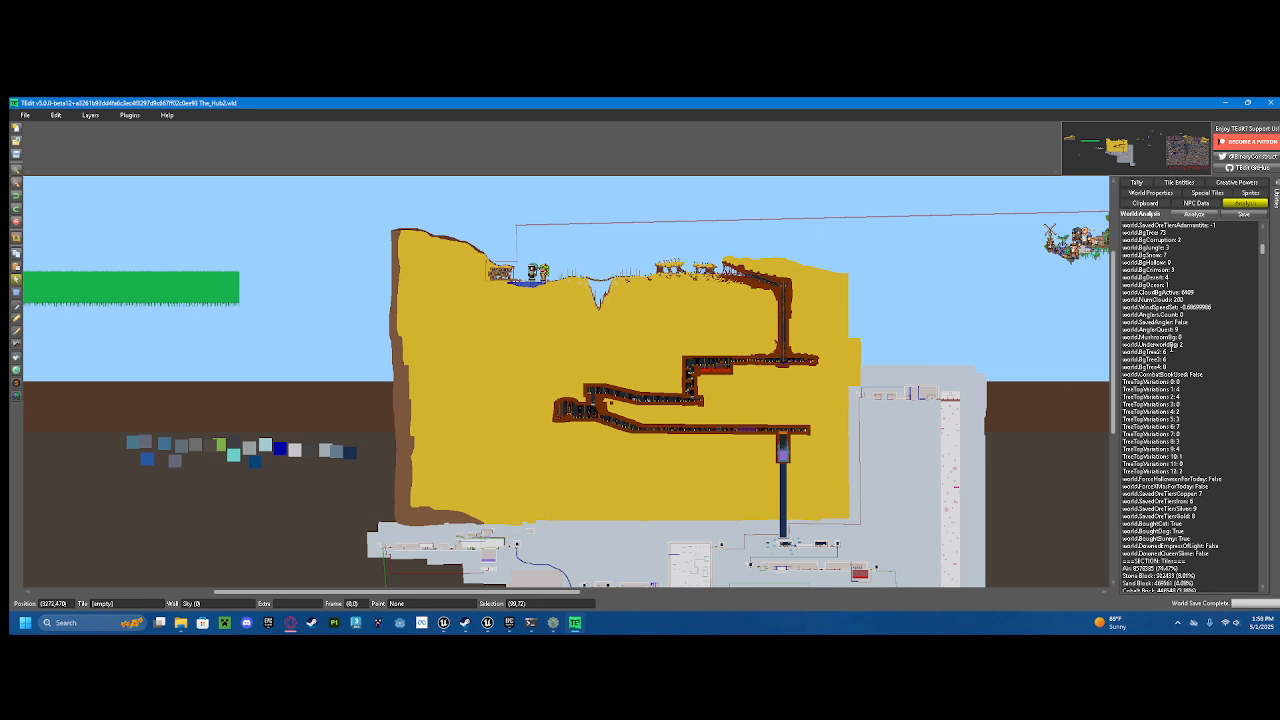
drag(1123, 337, 1152, 332)
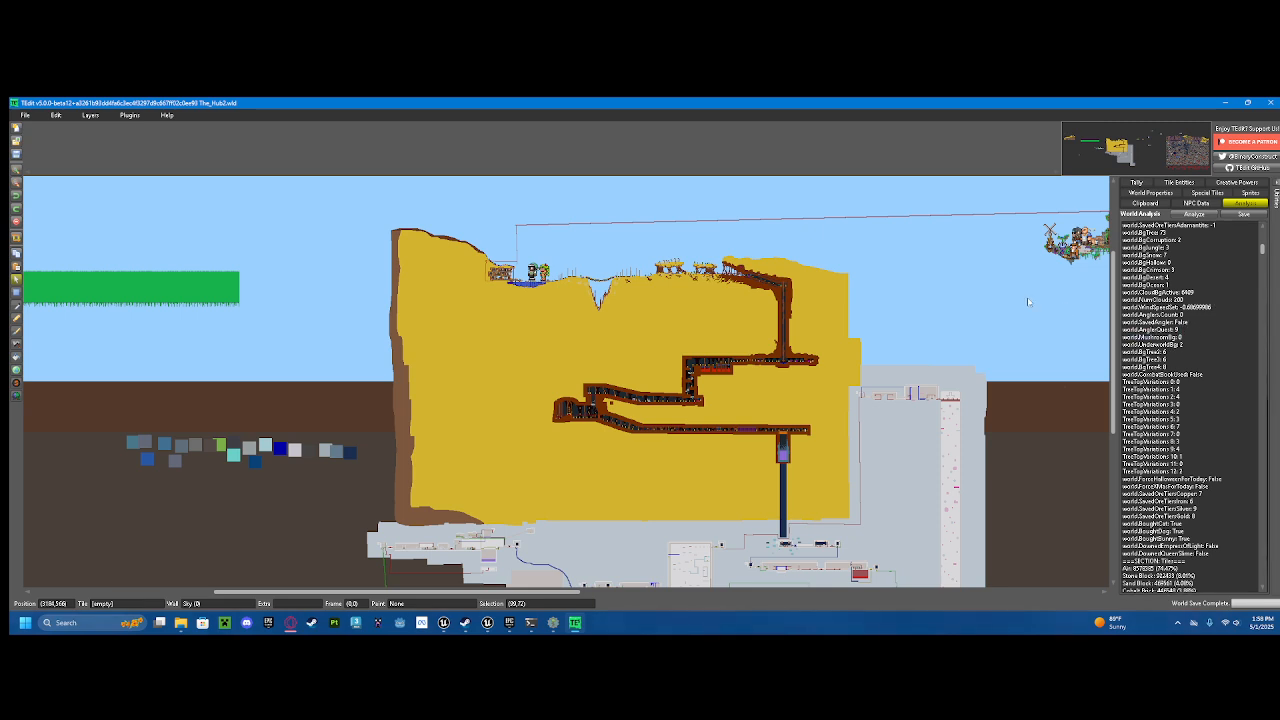
scroll(1202, 335, down, 8)
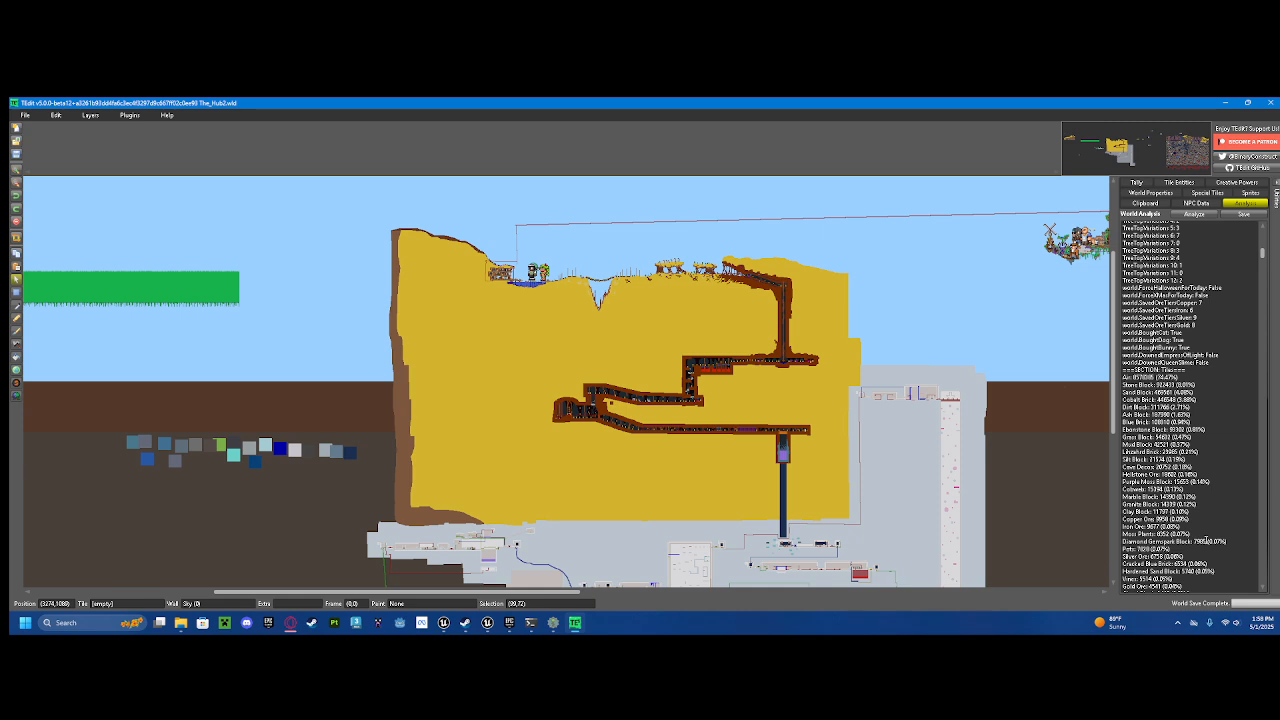
scroll(1206, 540, down, 12)
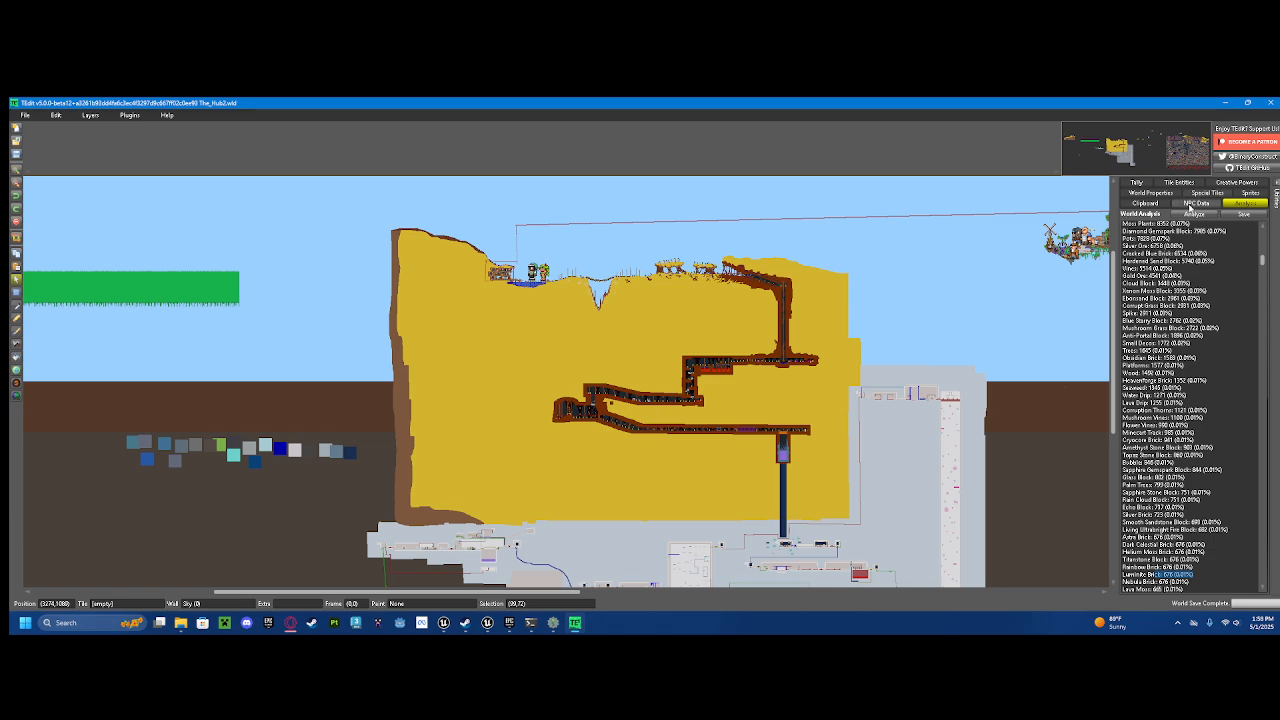
click(1230, 183)
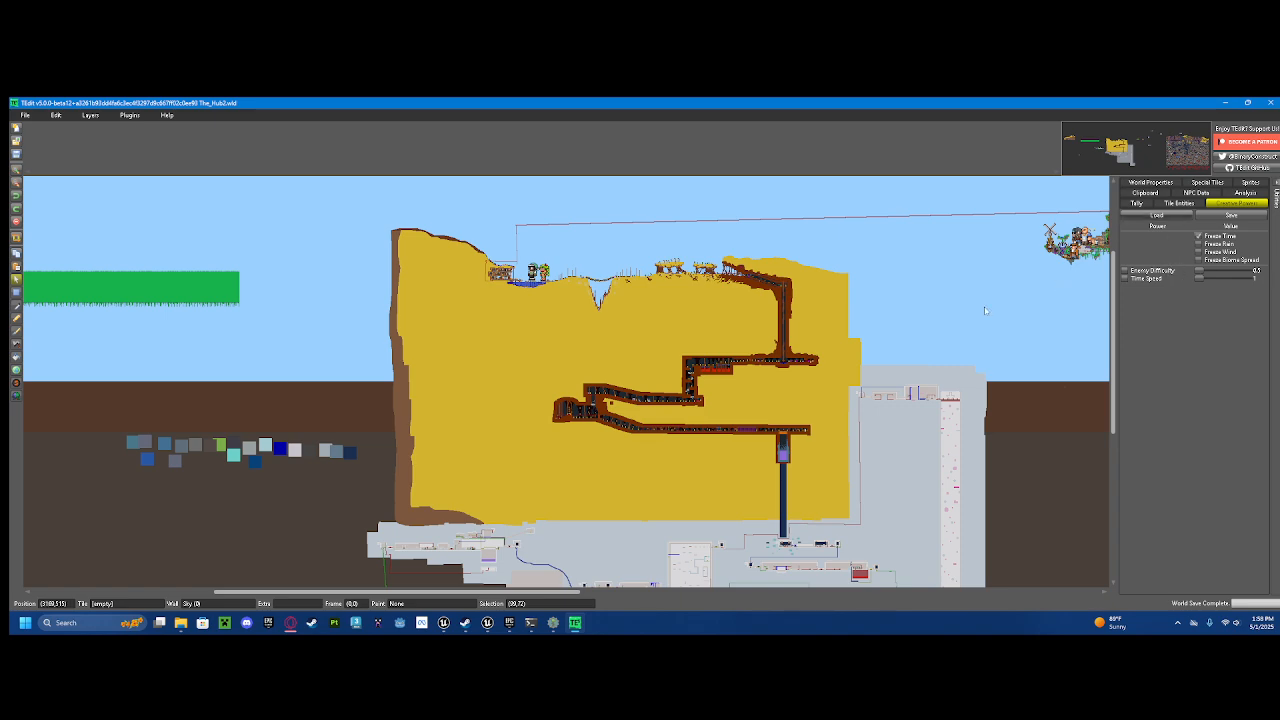
Step: Look over the whole world map and the desert hub down to the pond at the spawn point
scroll(986, 306, down, 2)
drag(394, 260, 946, 346)
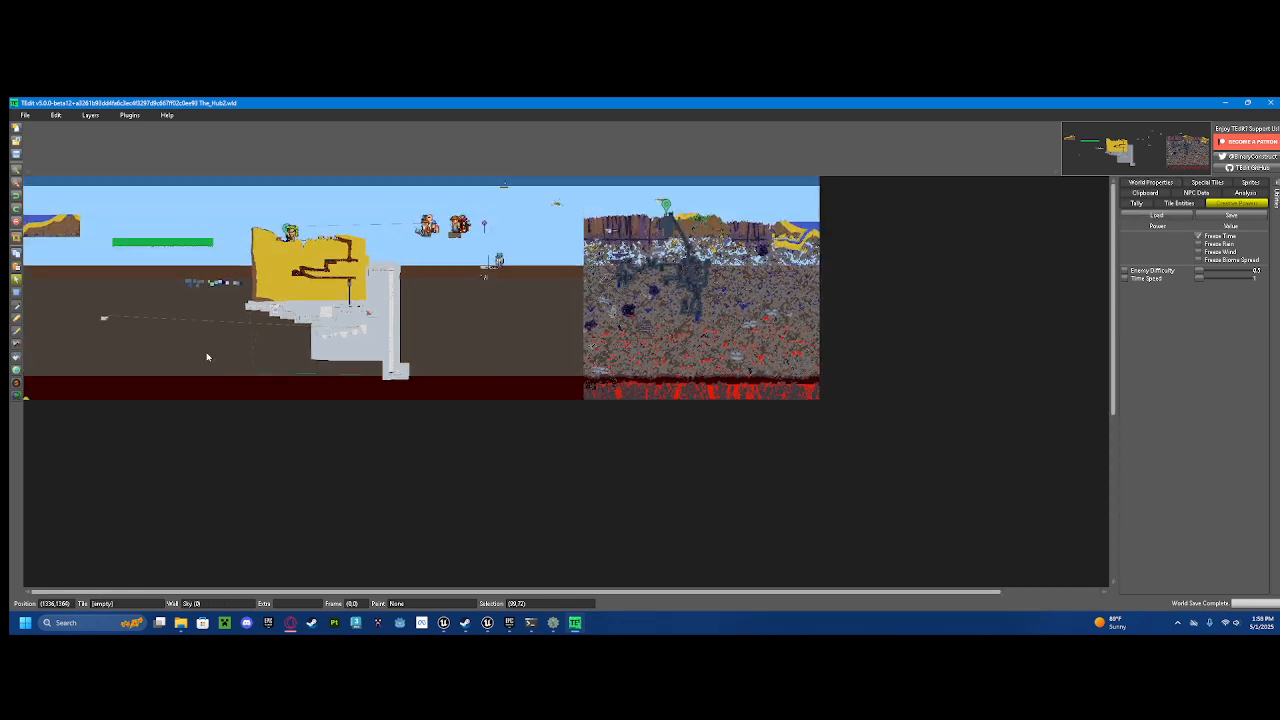
scroll(207, 357, up, 2)
scroll(595, 335, down, 1)
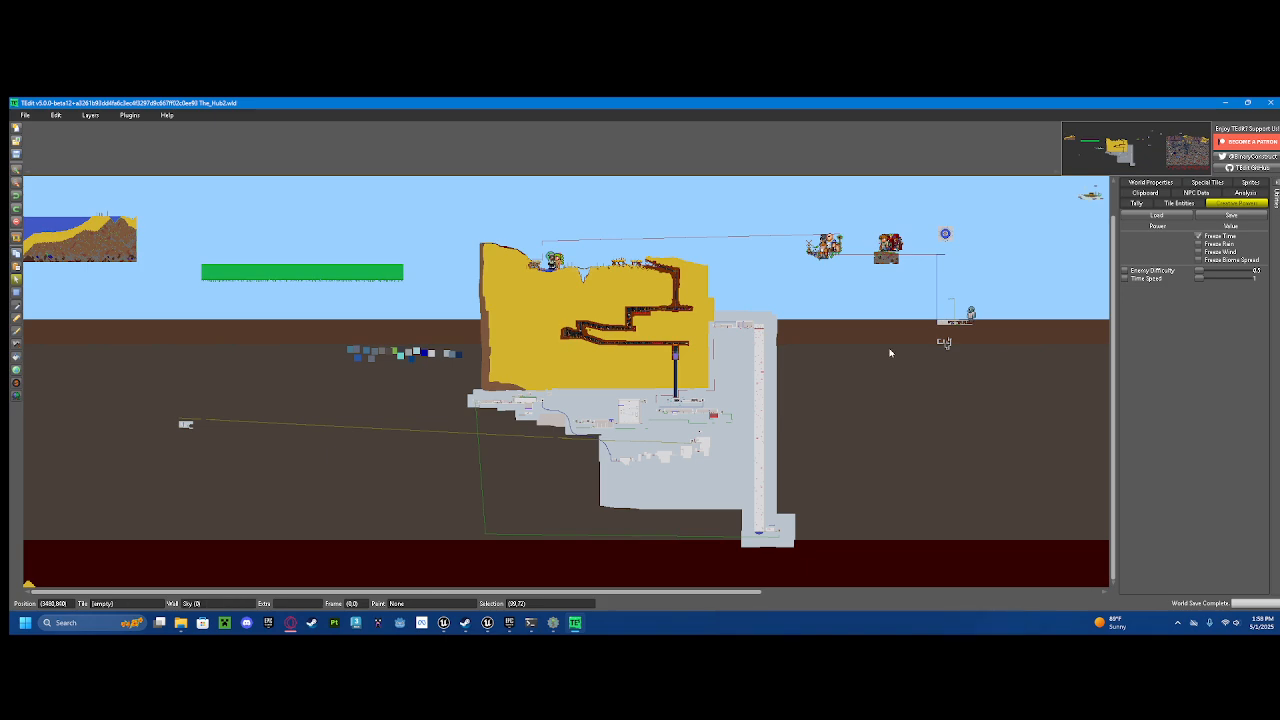
scroll(621, 300, up, 1)
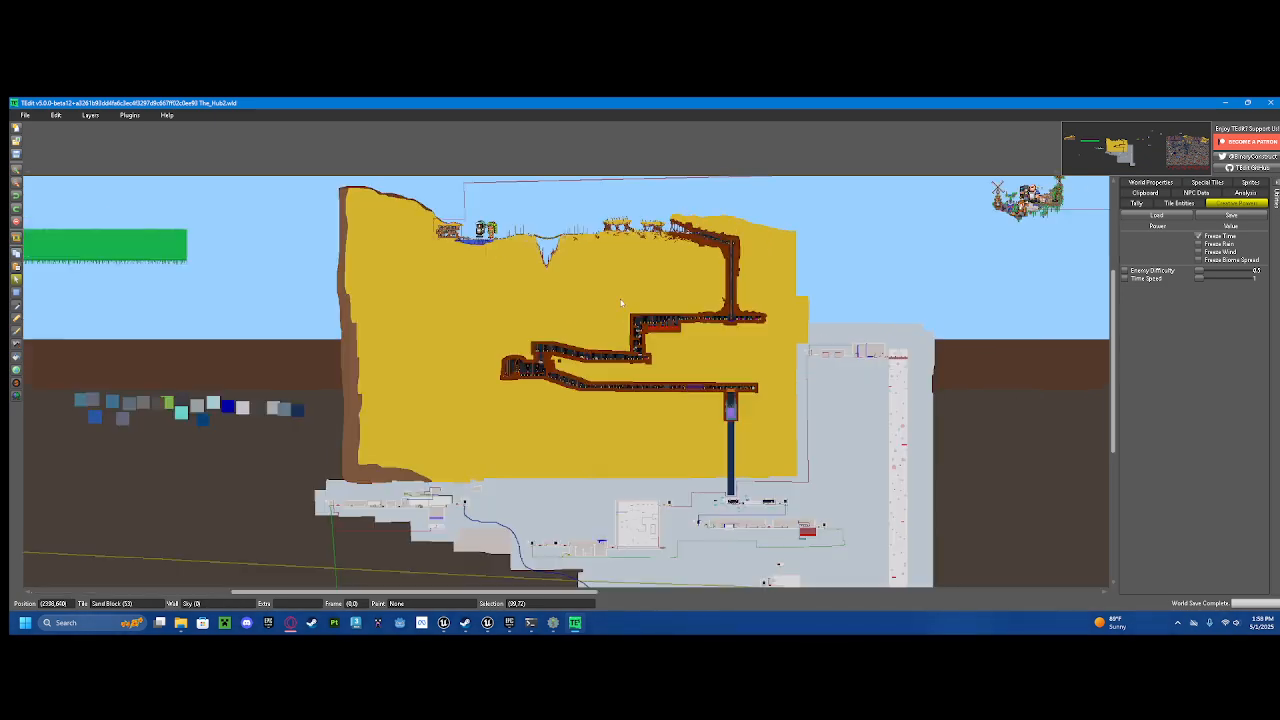
drag(628, 290, 688, 366)
scroll(574, 362, up, 3)
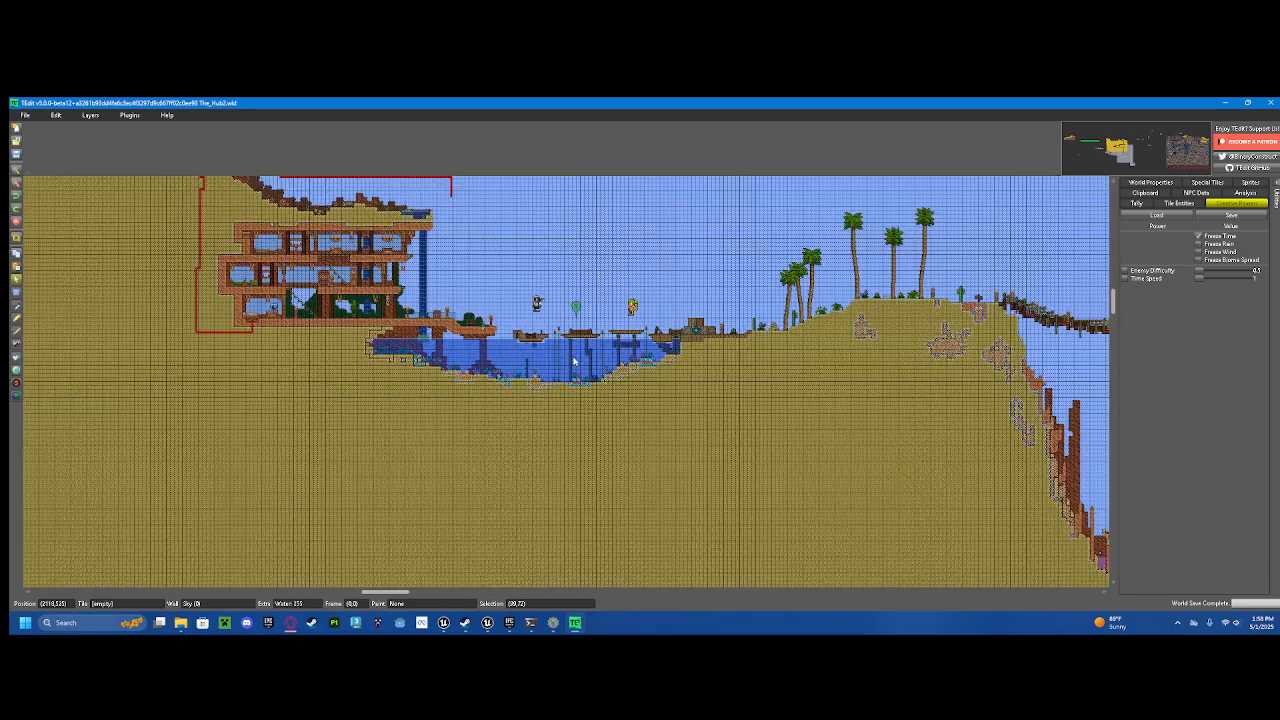
drag(622, 279, 623, 353)
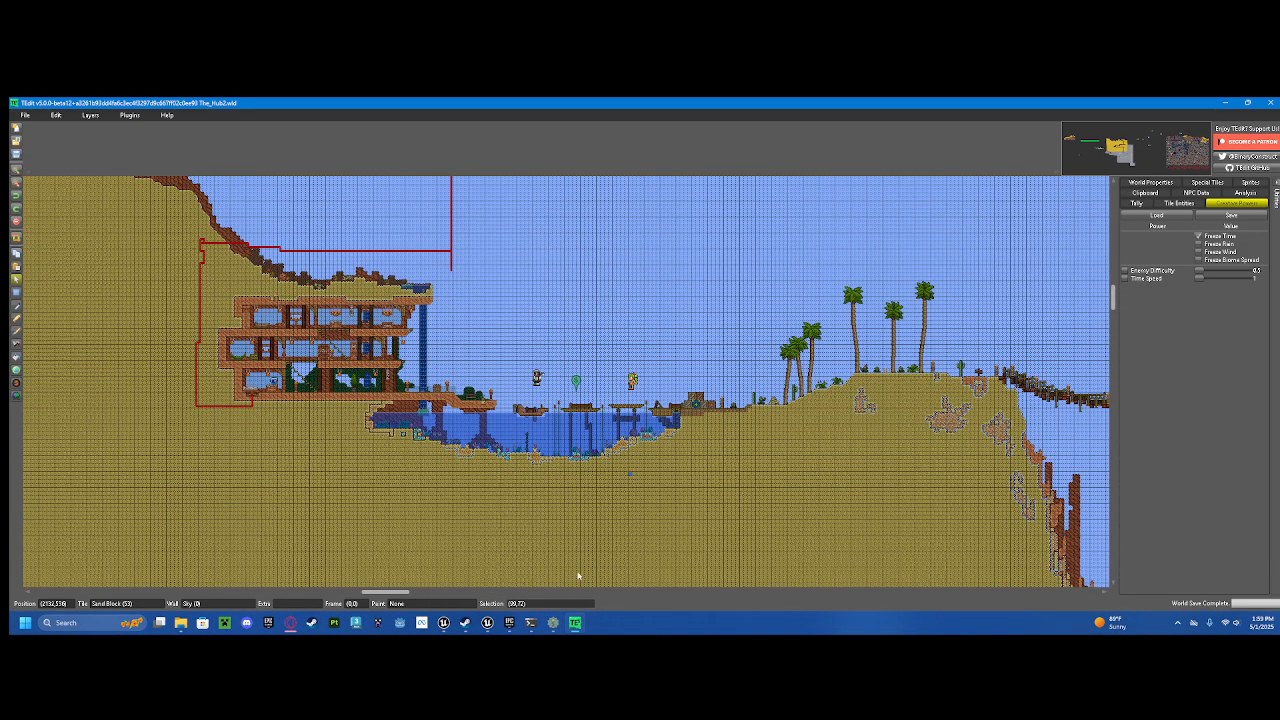
Step: Save the world, switch to tModLoader and load The Hub in single player with an existing character
click(25, 115)
click(40, 150)
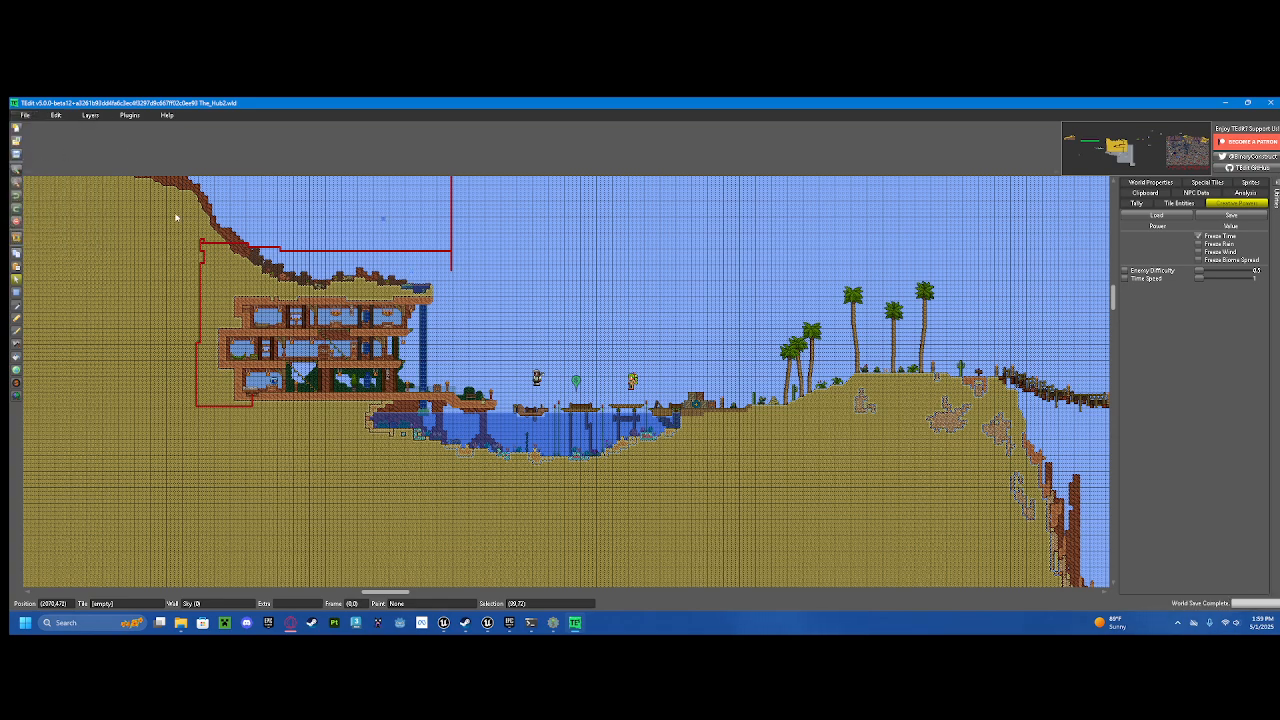
click(553, 622)
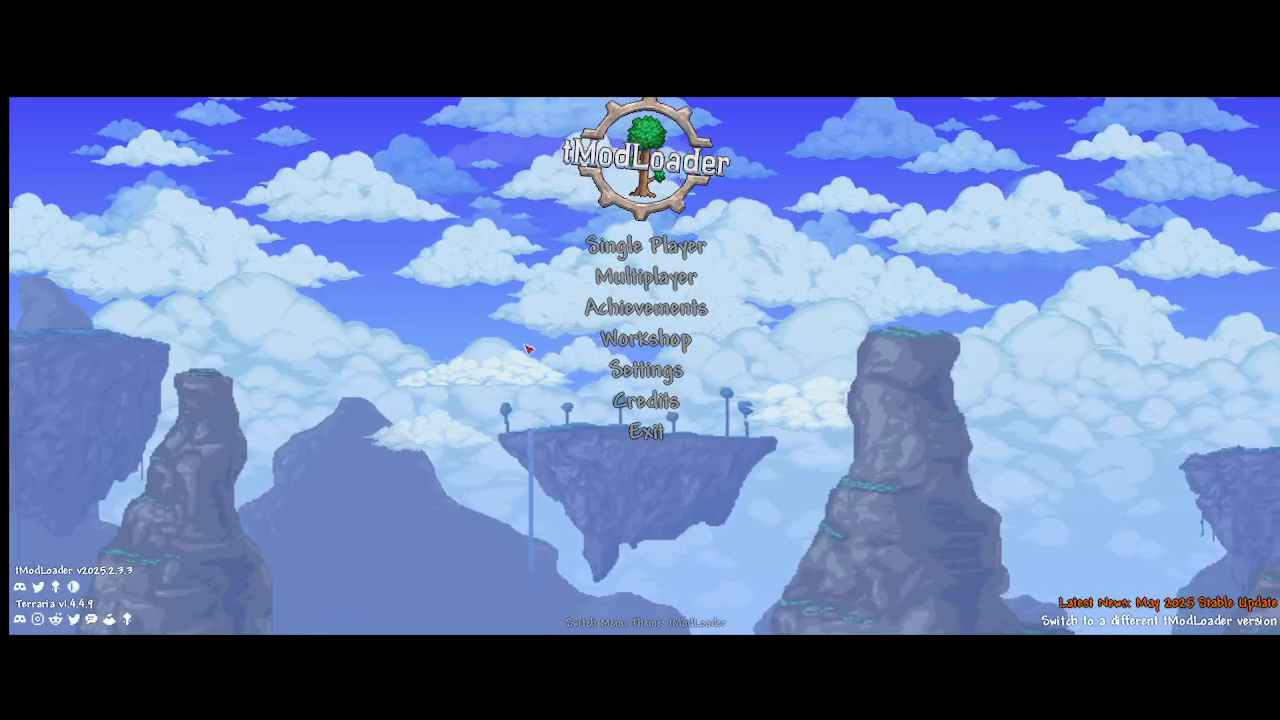
click(628, 260)
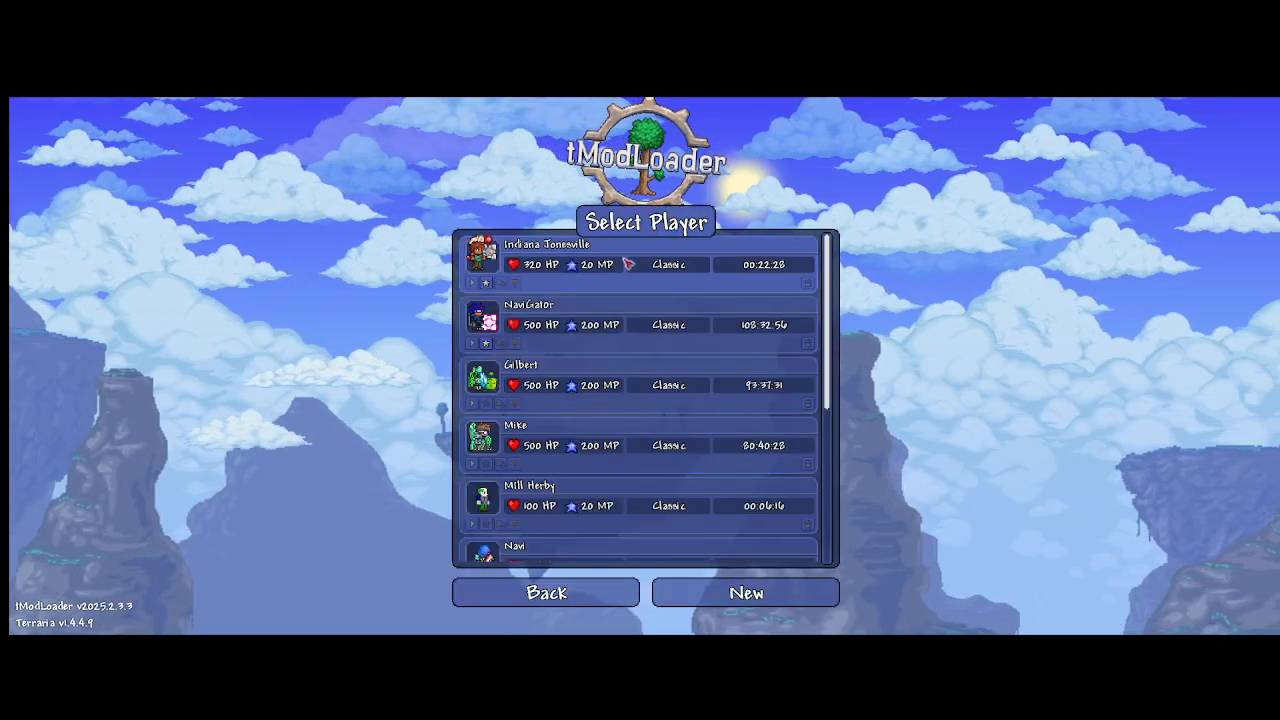
click(626, 250)
click(626, 243)
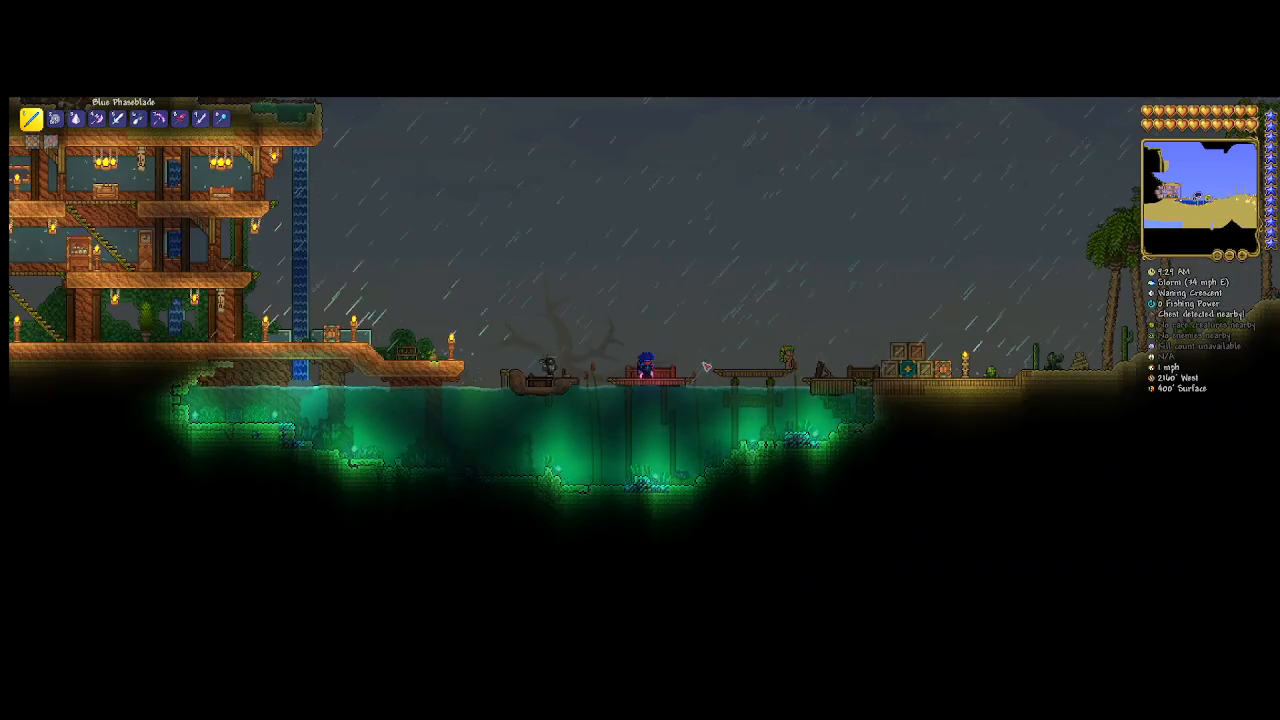
Step: Hide the minimap and fly the character from the pond over to the palm trees to check the world in game
key(d)
key(a)
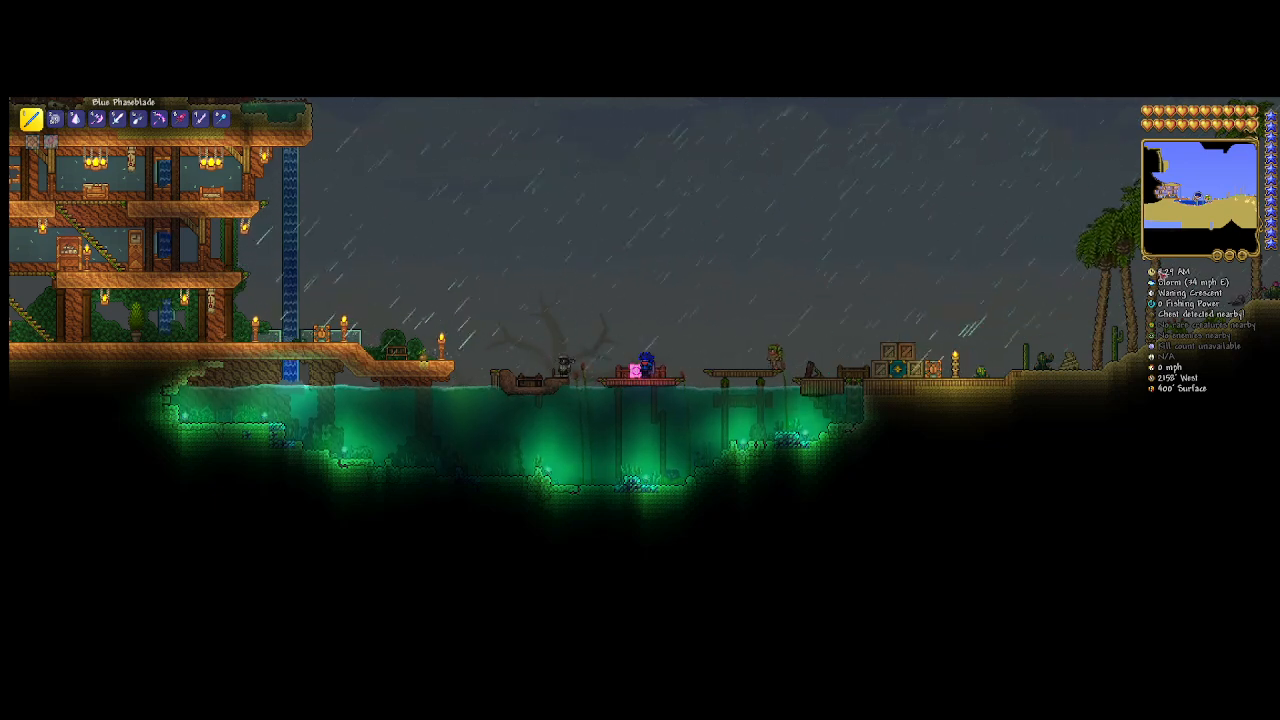
key(Tab)
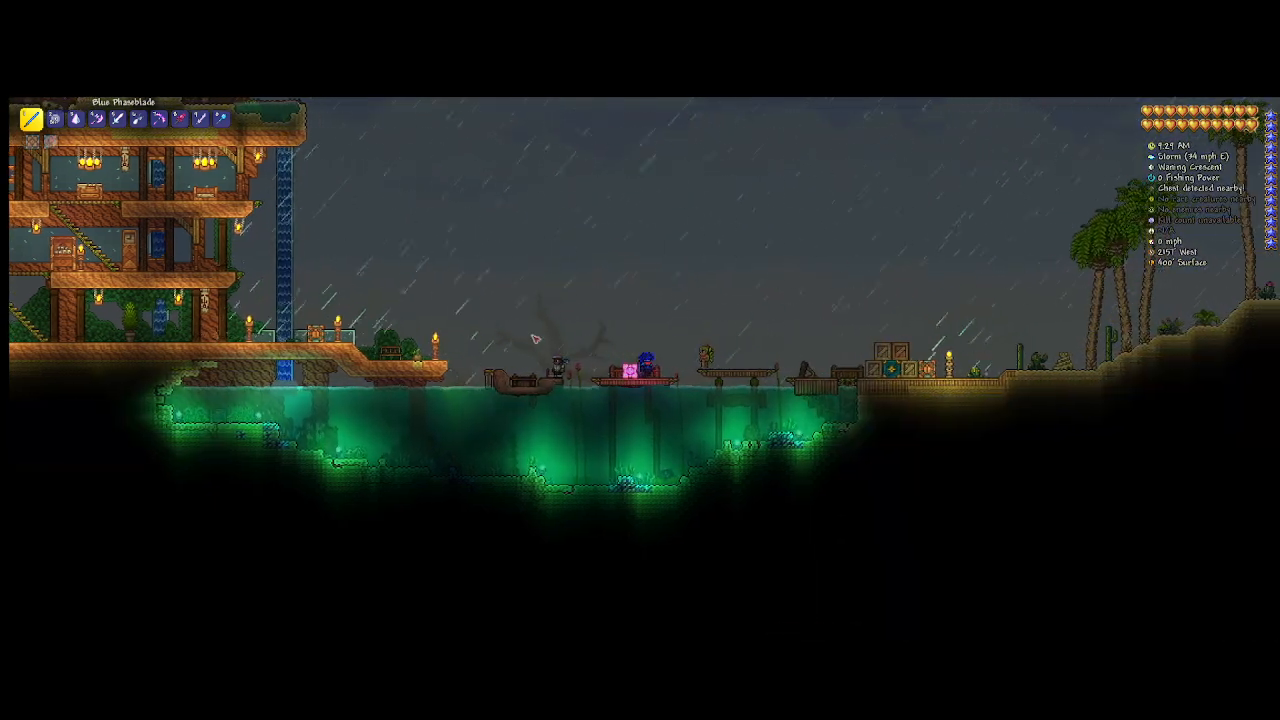
key(space)
key(d)
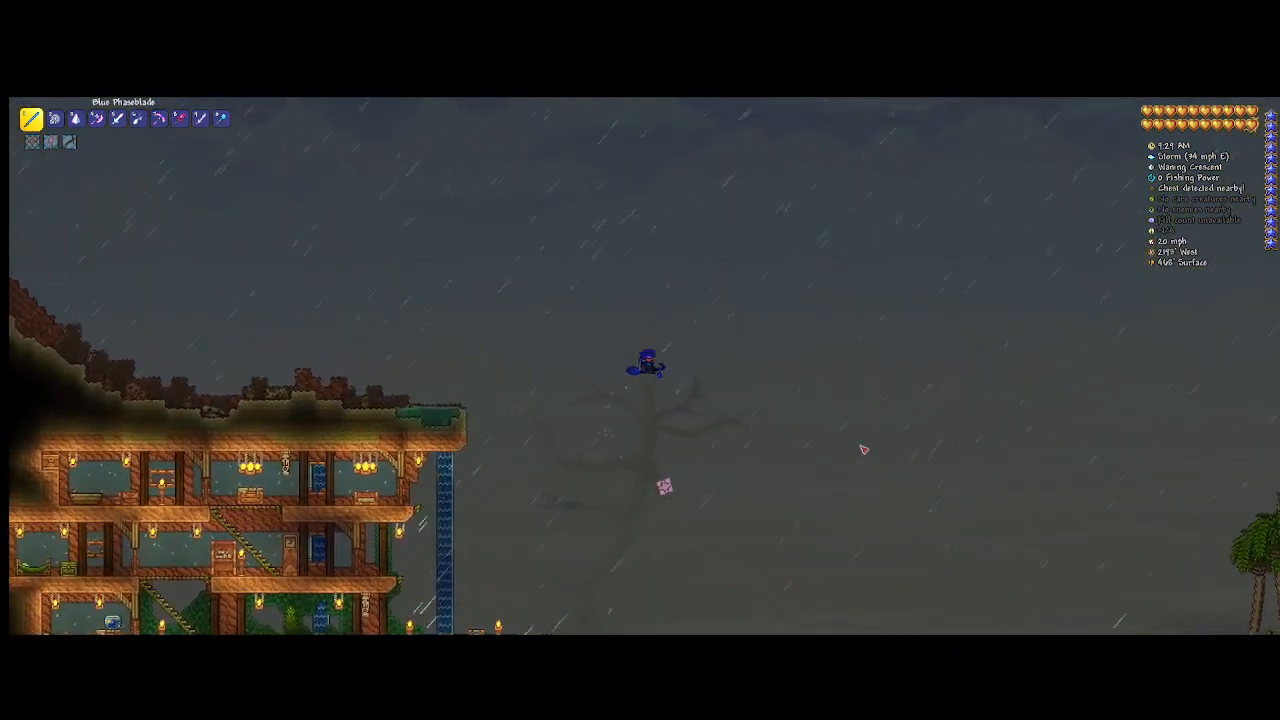
key(s)
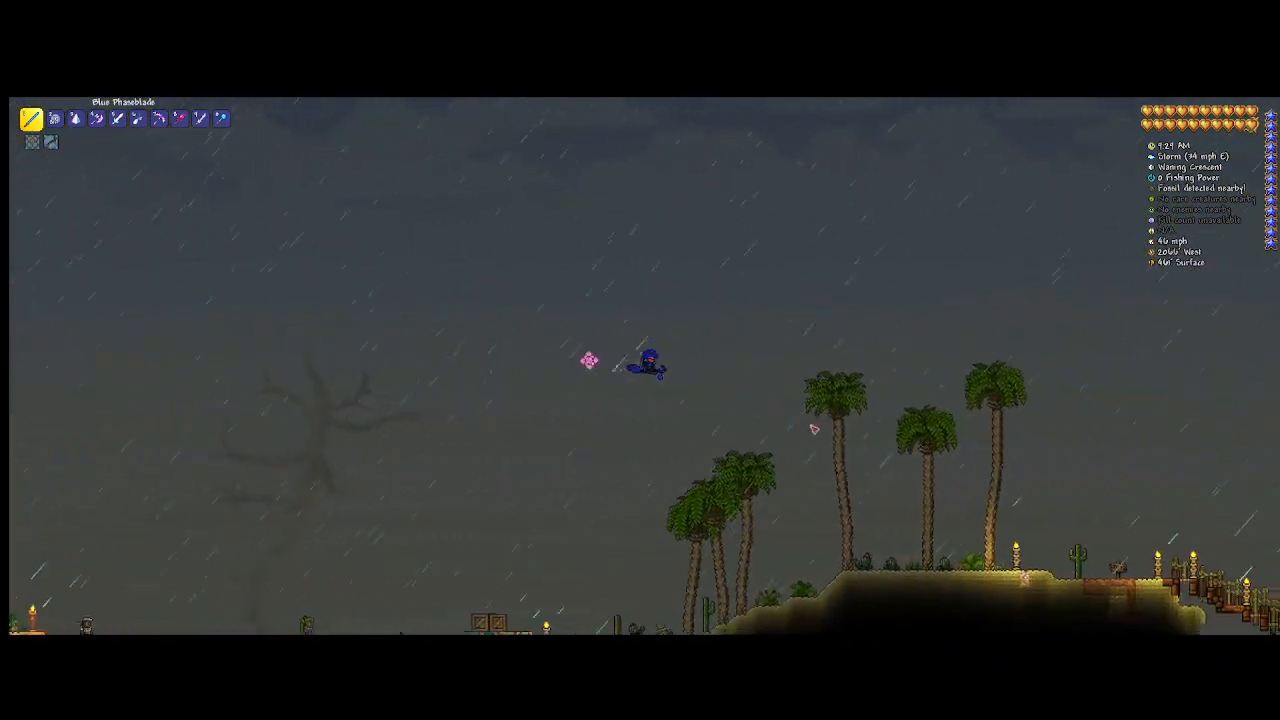
Step: Save and exit the game world, switch back to TEdit and view the spawn area
key(Escape)
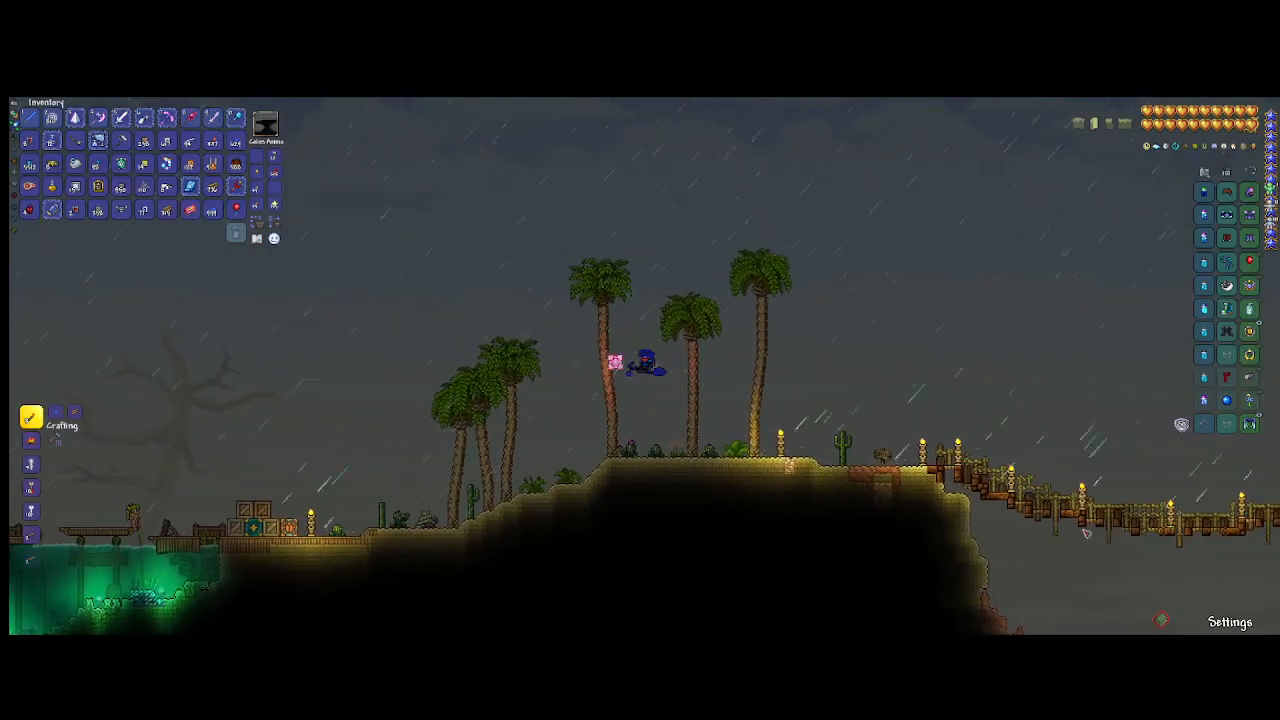
click(1229, 621)
click(594, 458)
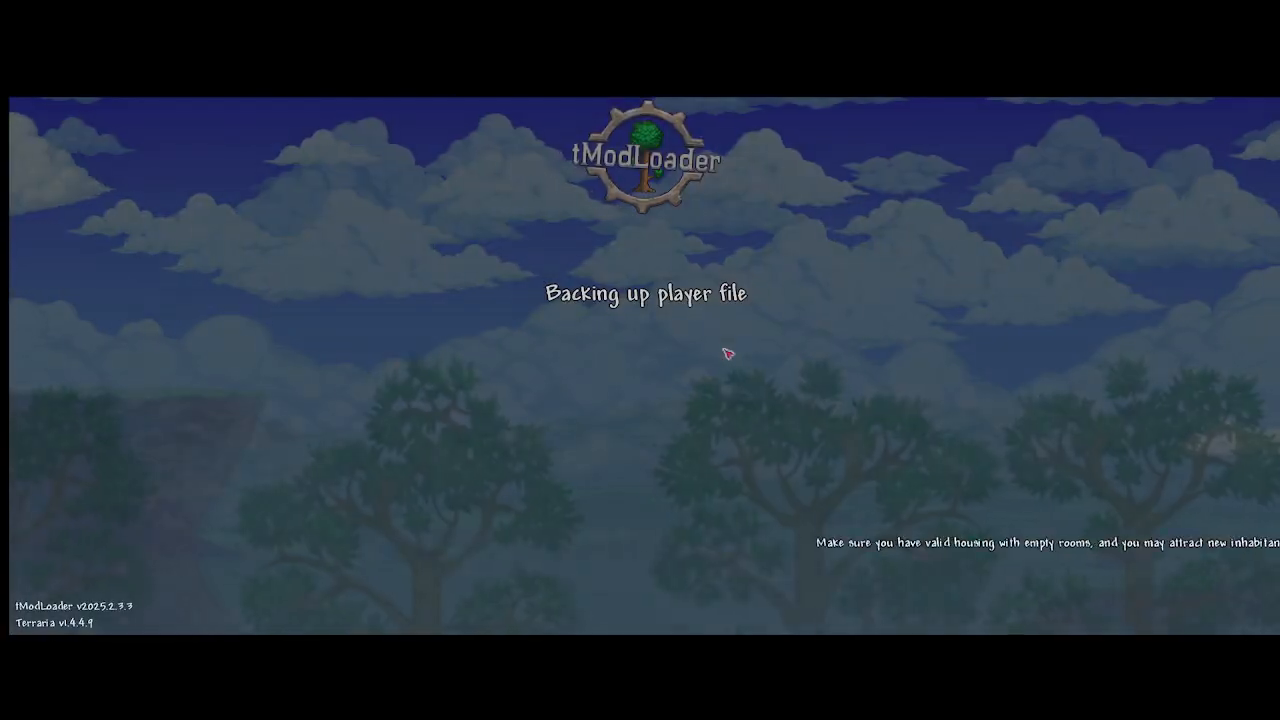
key(super)
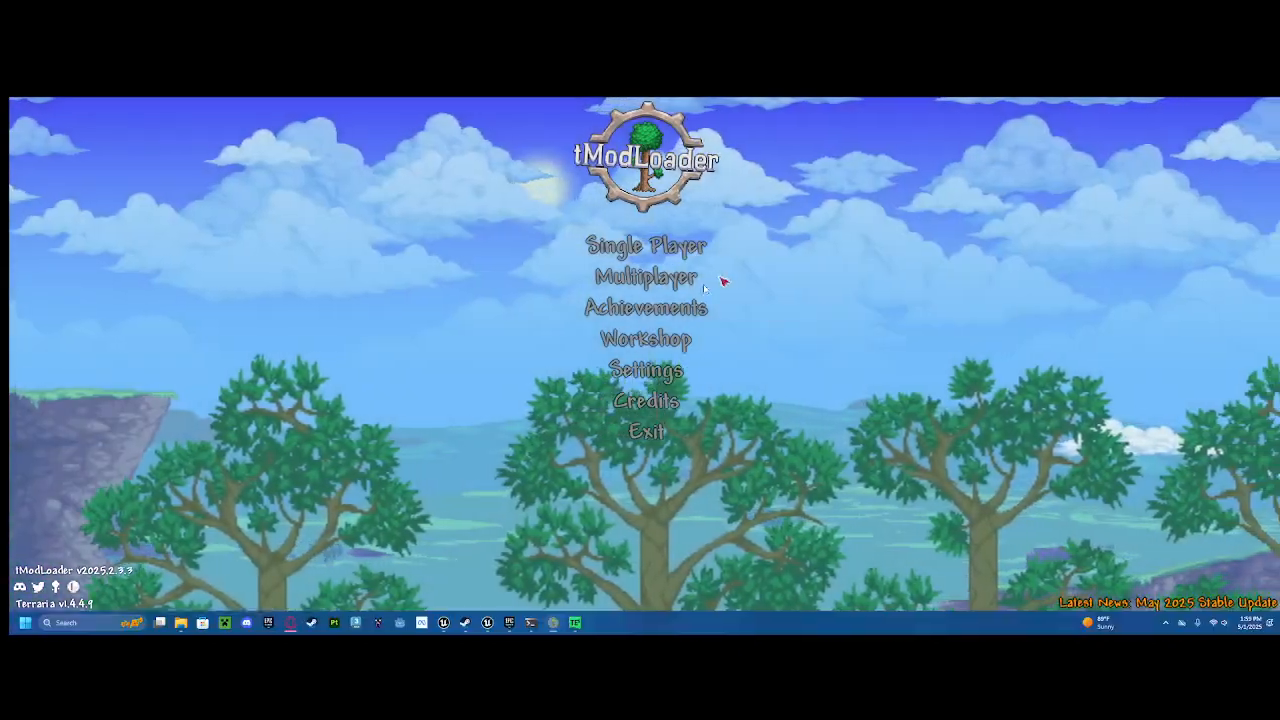
click(575, 622)
scroll(781, 282, up, 2)
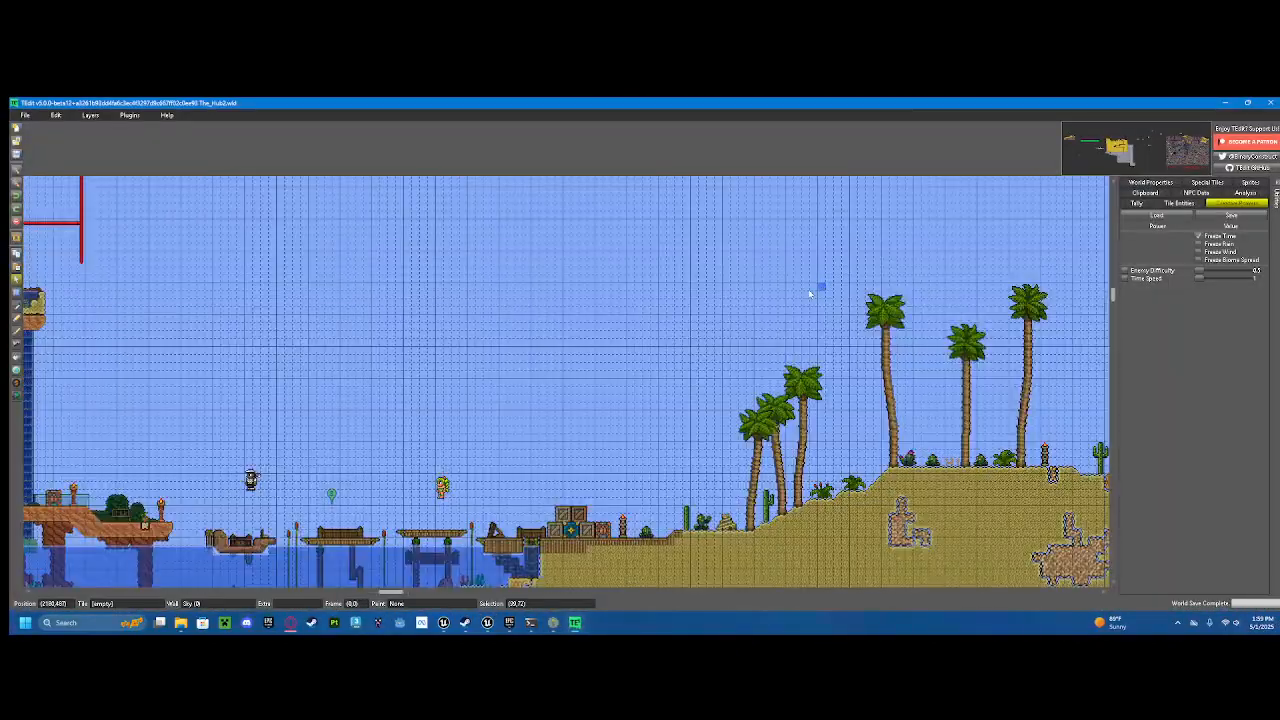
Step: Switch to tModLoader and reload The Hub in single player
click(555, 626)
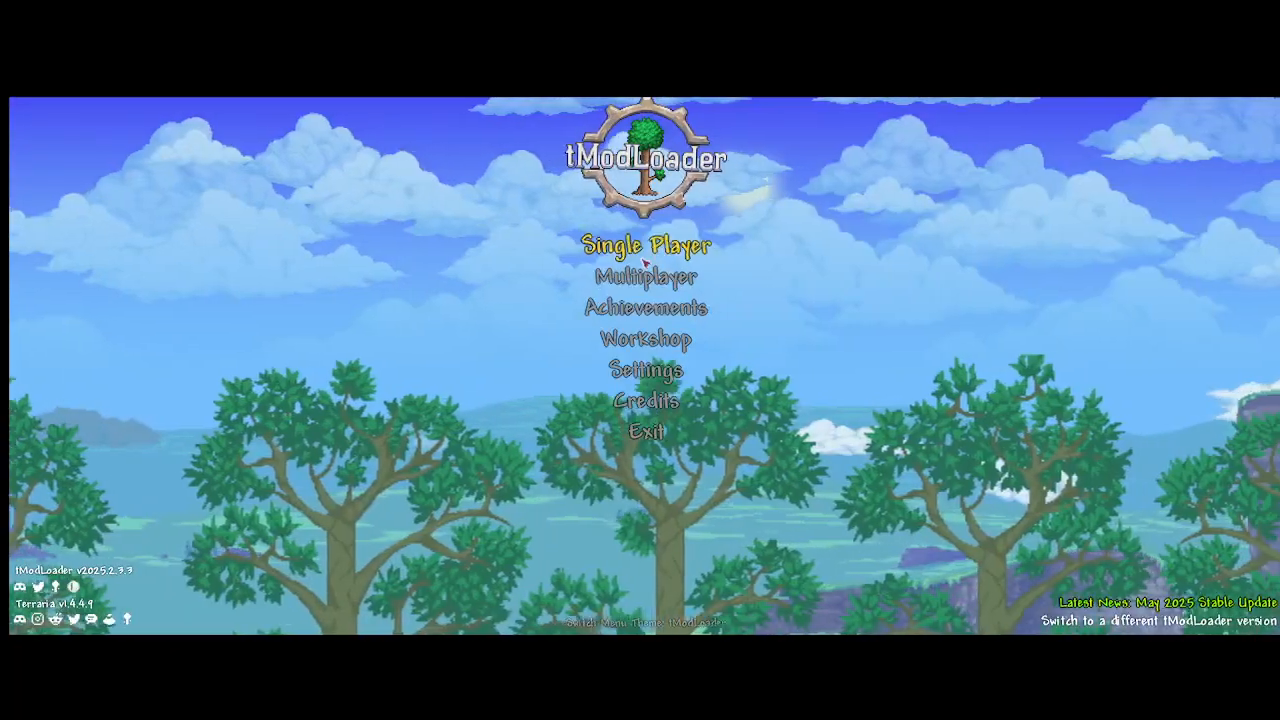
click(646, 256)
double_click(629, 315)
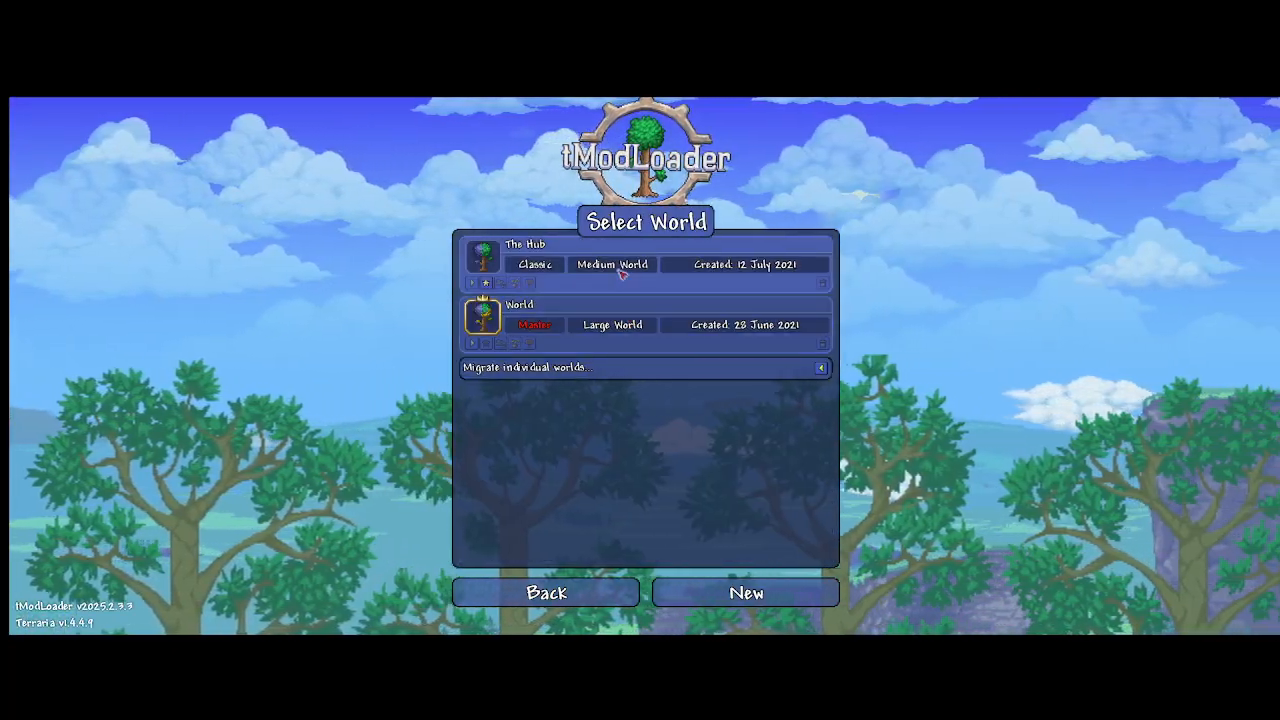
click(629, 315)
Step: Fire the Meowmere beside the pond and hover above the dock on the mount
scroll(636, 347, down, 8)
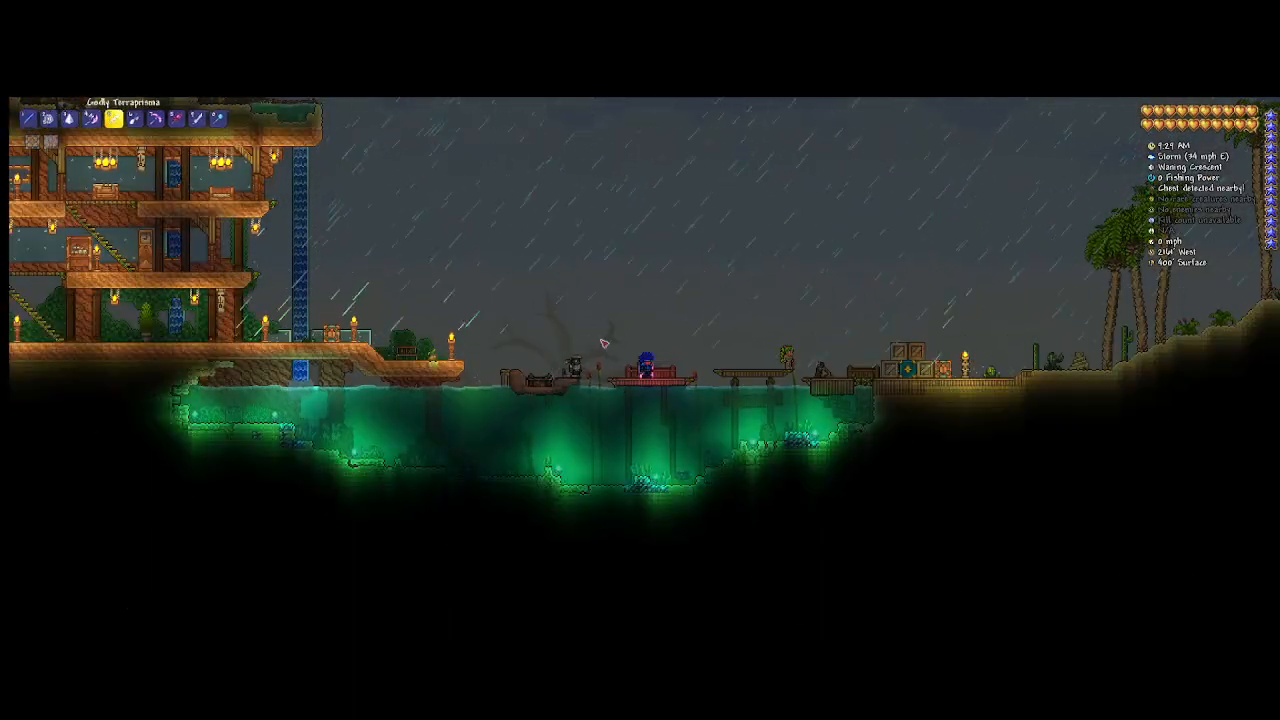
key(a)
click(612, 500)
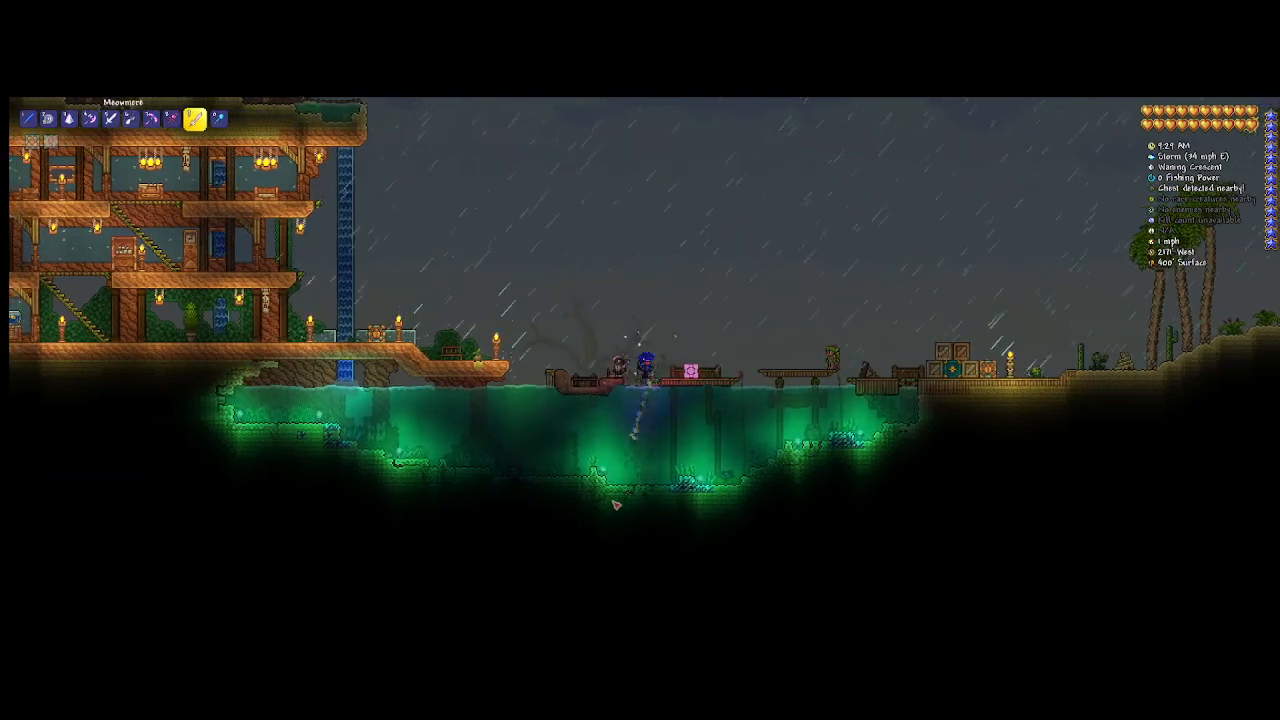
key(d)
key(r)
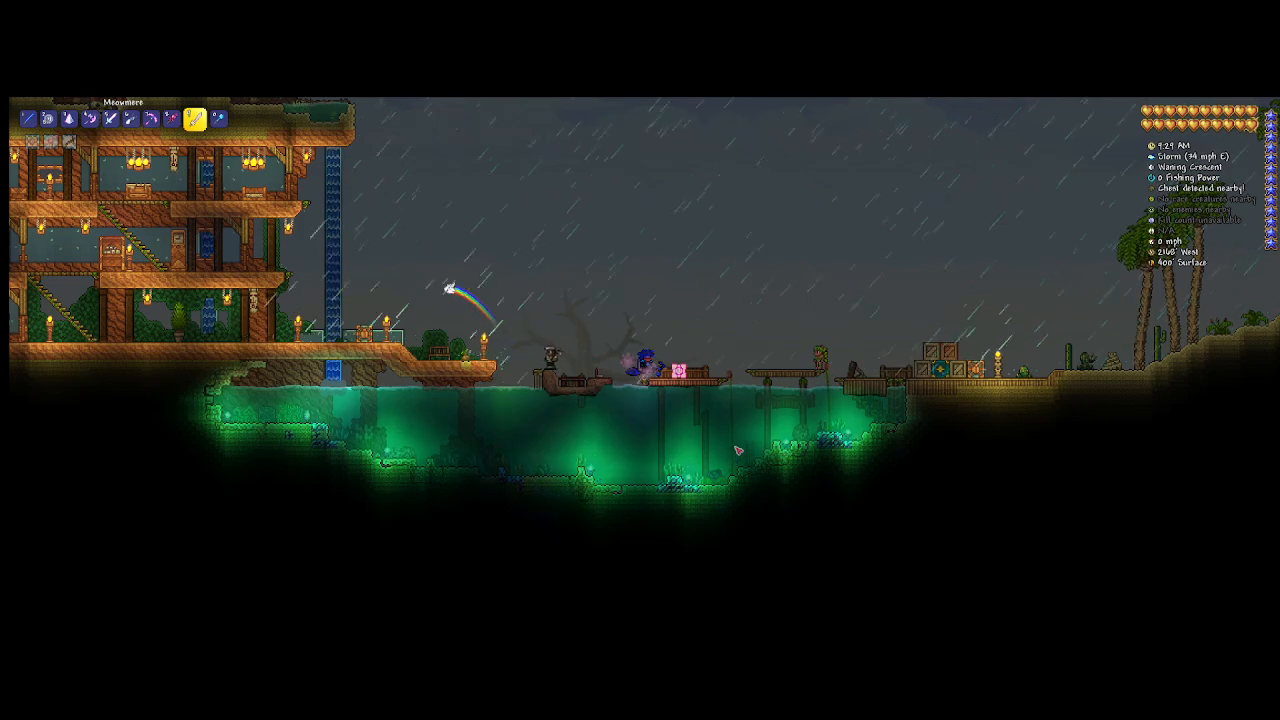
key(space)
key(d)
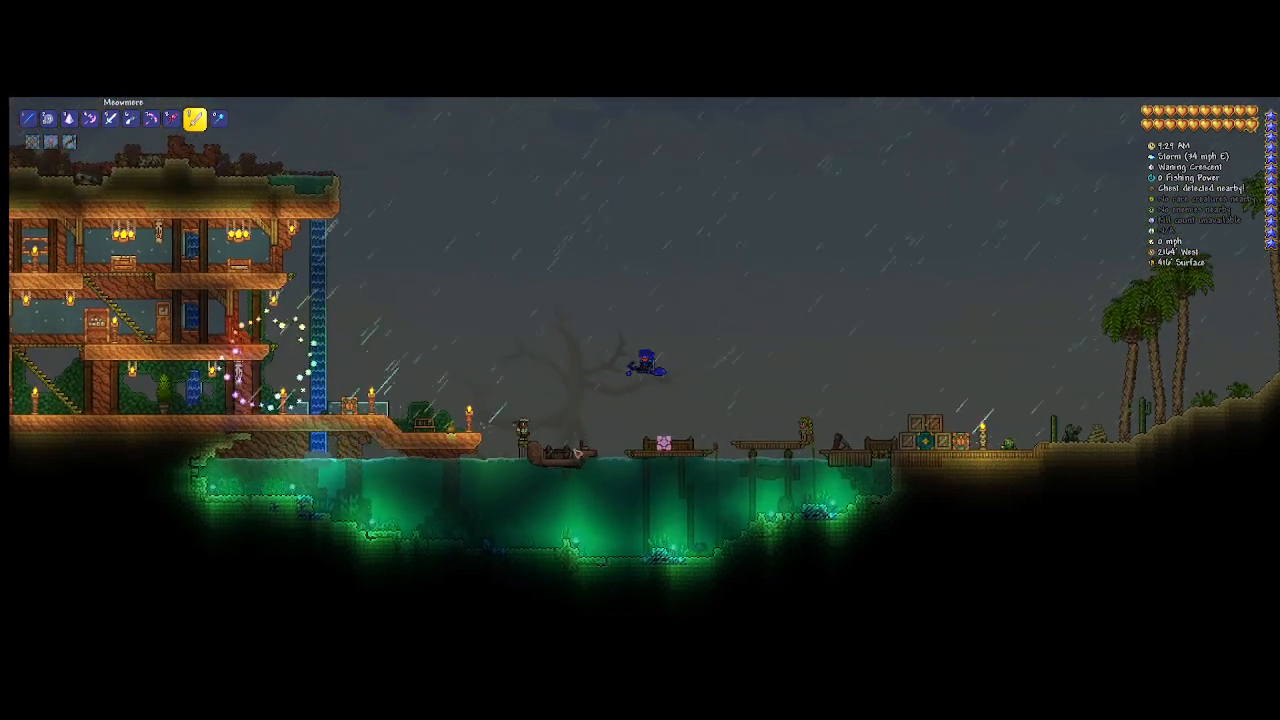
Step: Compare the NPCs and spawn point at the pond in TEdit with the running tModLoader game
key(super)
click(575, 623)
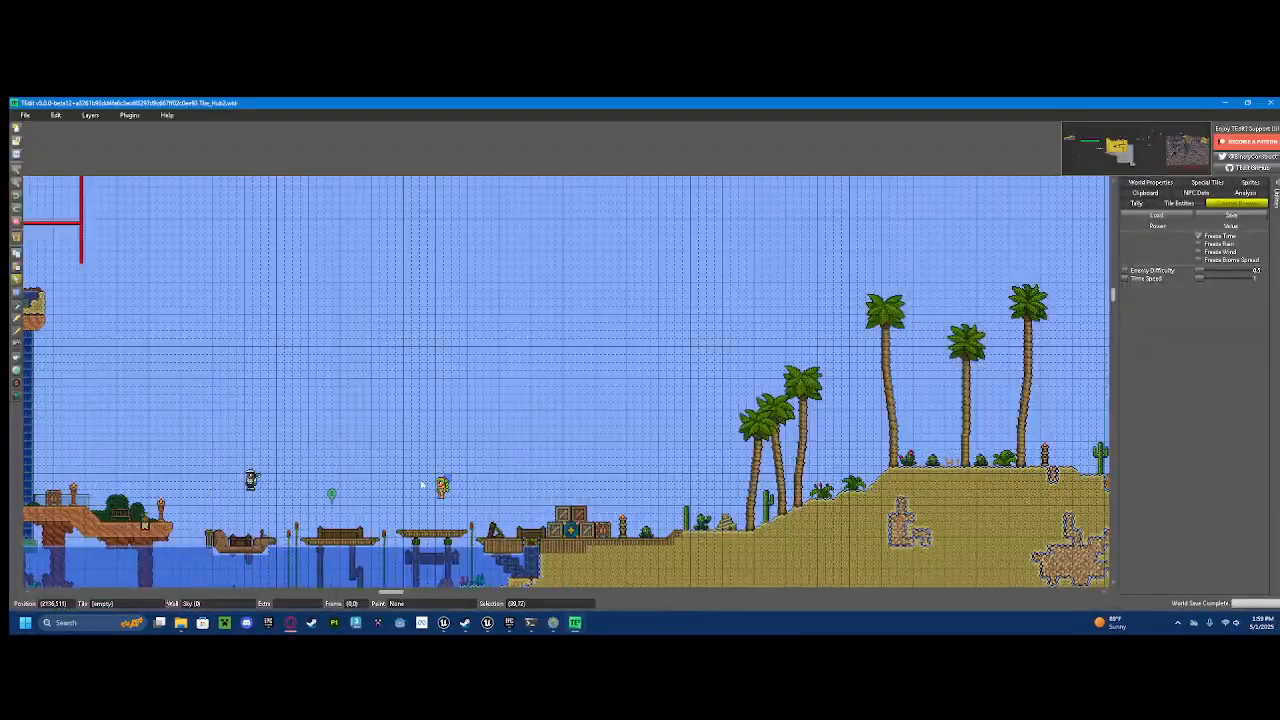
scroll(510, 590, up, 5)
click(551, 622)
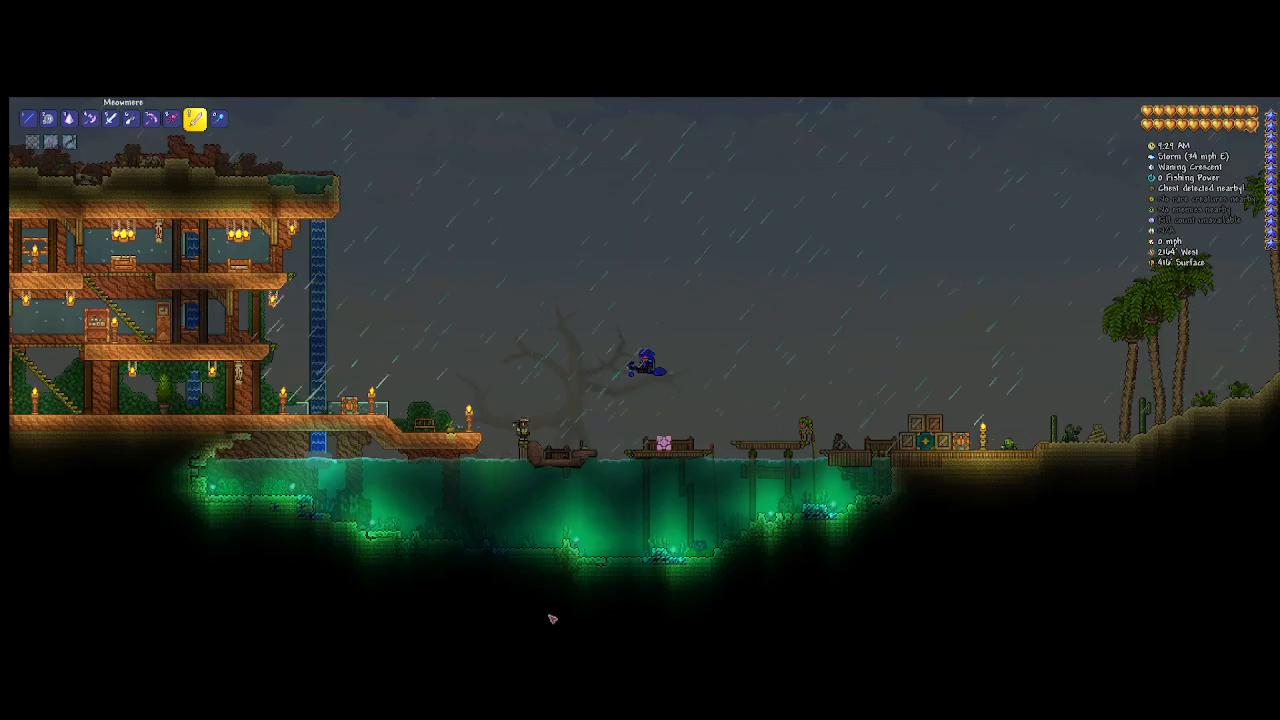
key(super)
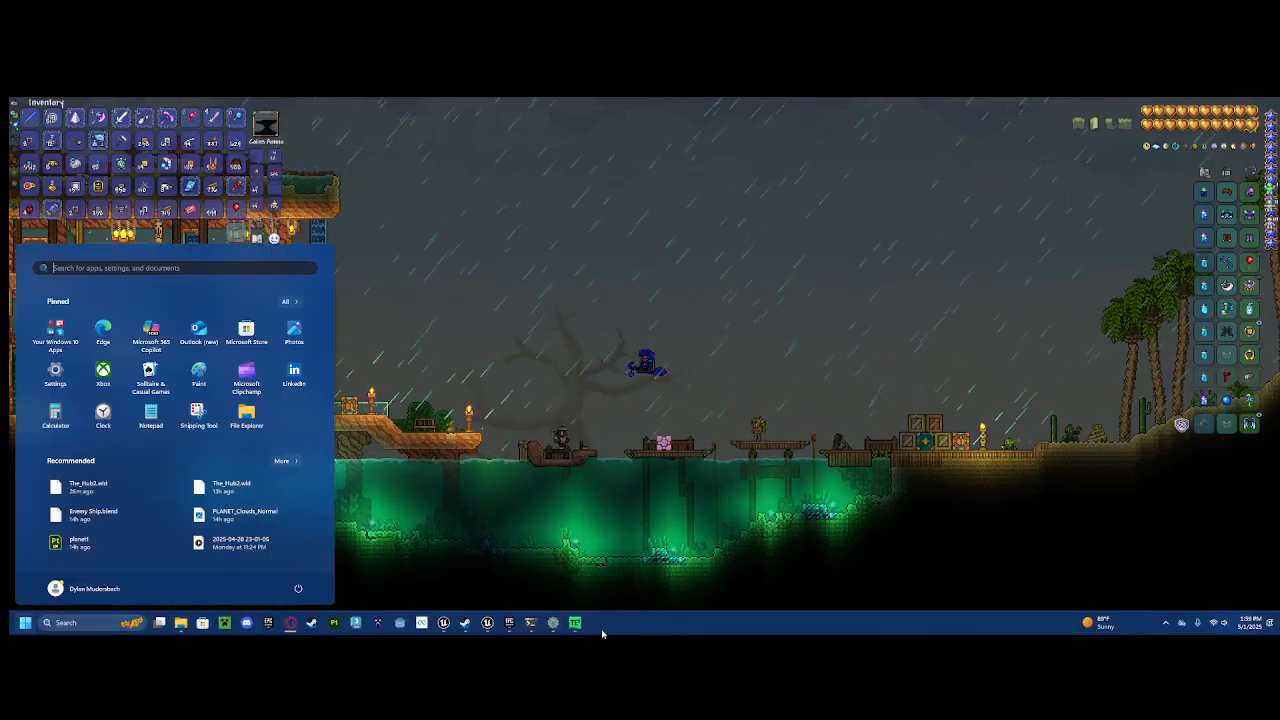
click(575, 623)
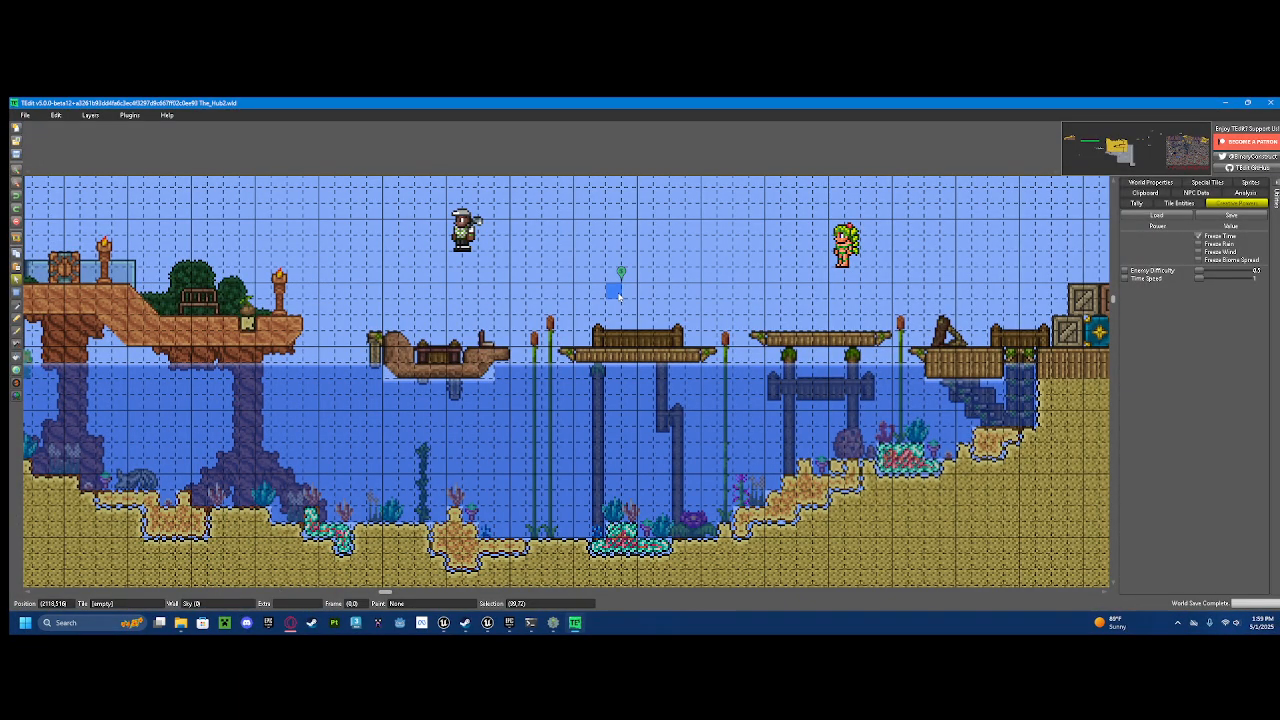
Step: Return to tModLoader, save and exit the world, and switch back to TEdit
click(551, 622)
click(1222, 621)
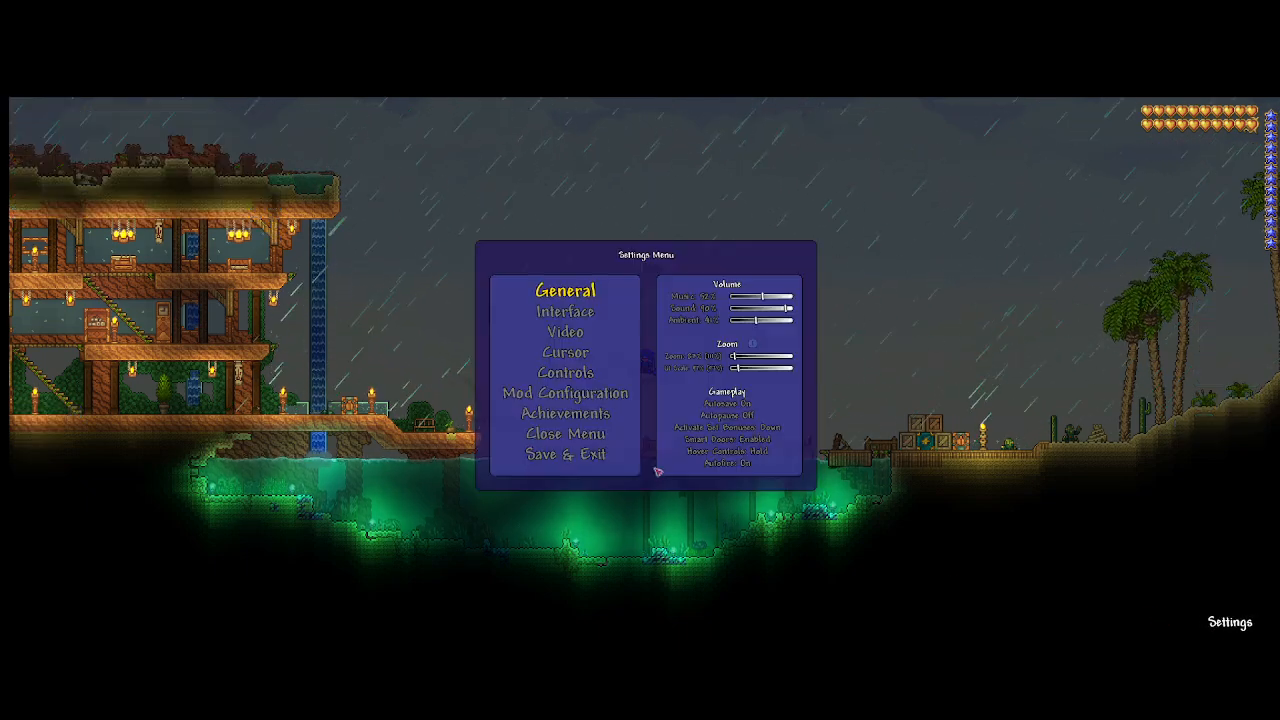
click(563, 451)
key(super)
click(574, 622)
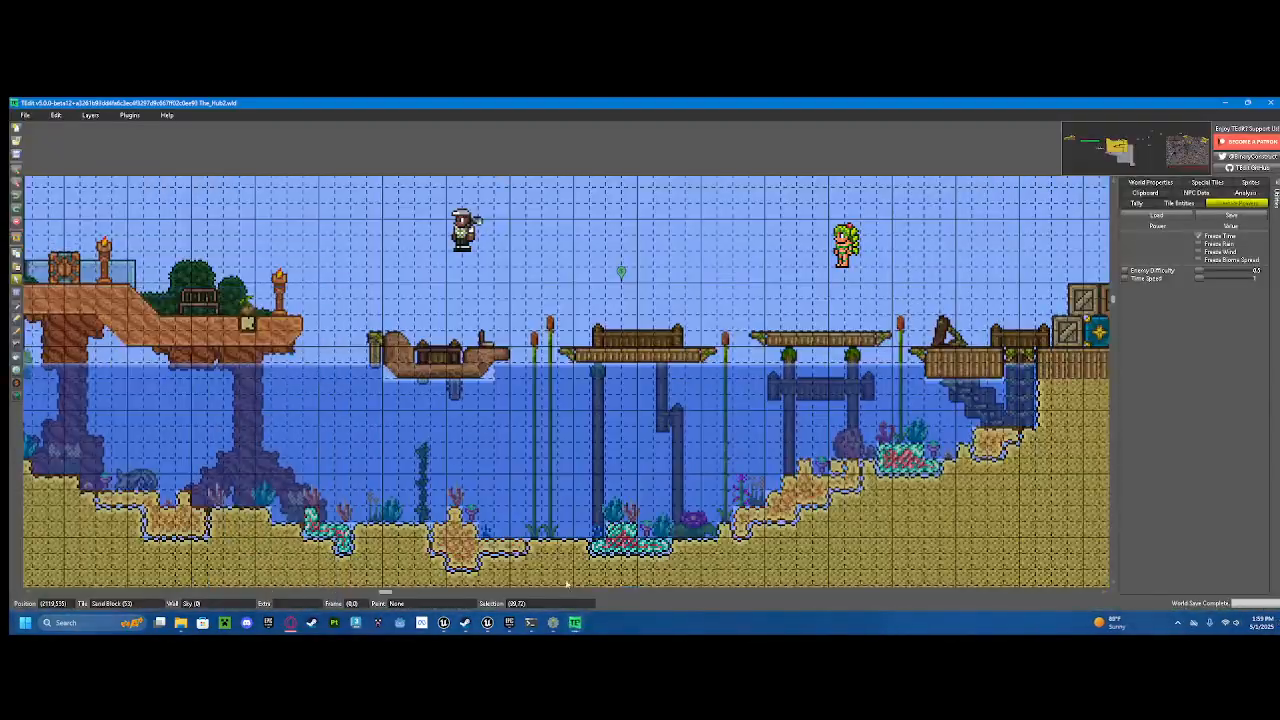
Step: Save the world from TEdit, overwriting the externally modified file
click(24, 116)
click(33, 149)
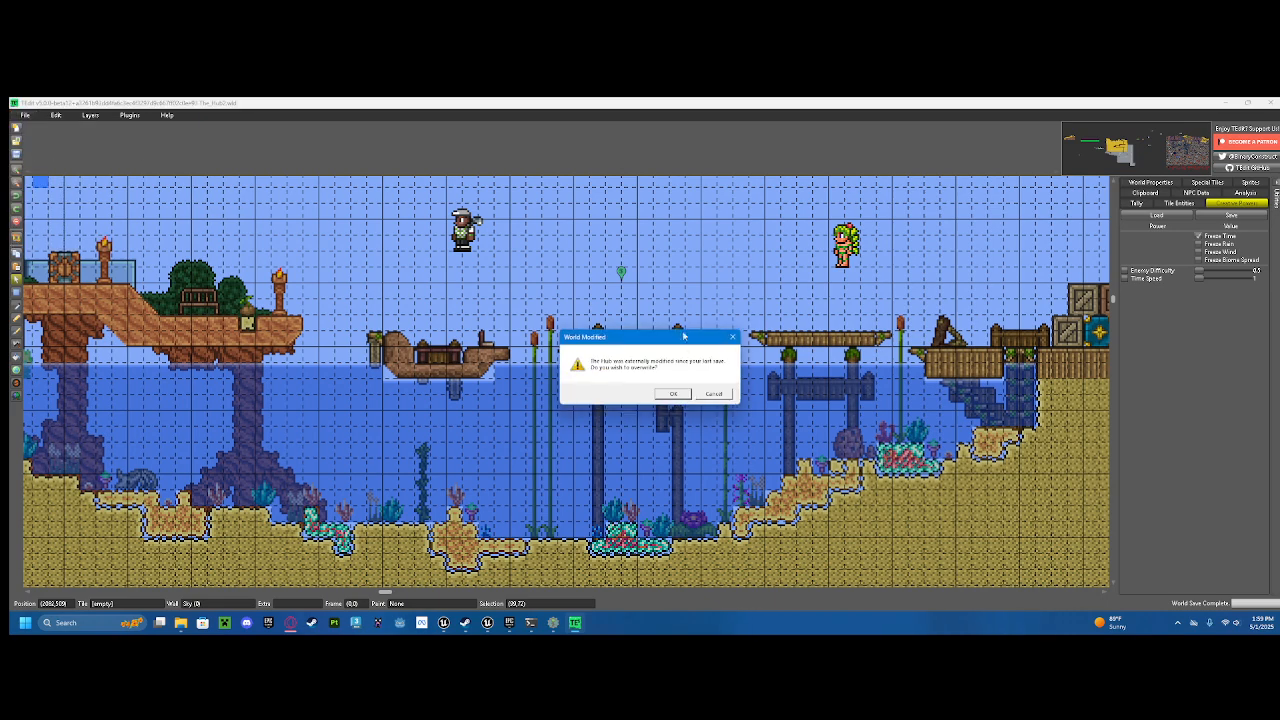
click(675, 394)
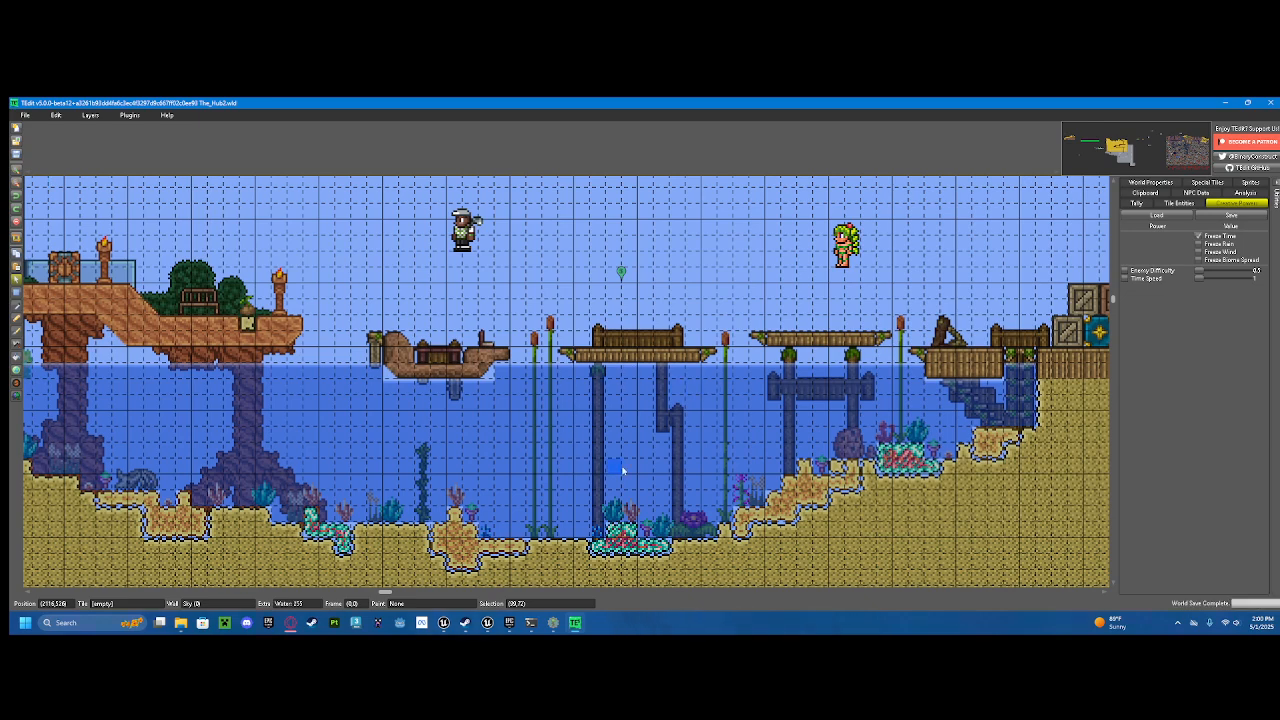
Step: Examine the desert surface from the spawn pond across the ravine bridge to the structures beyond the palm trees
scroll(758, 404, down, 2)
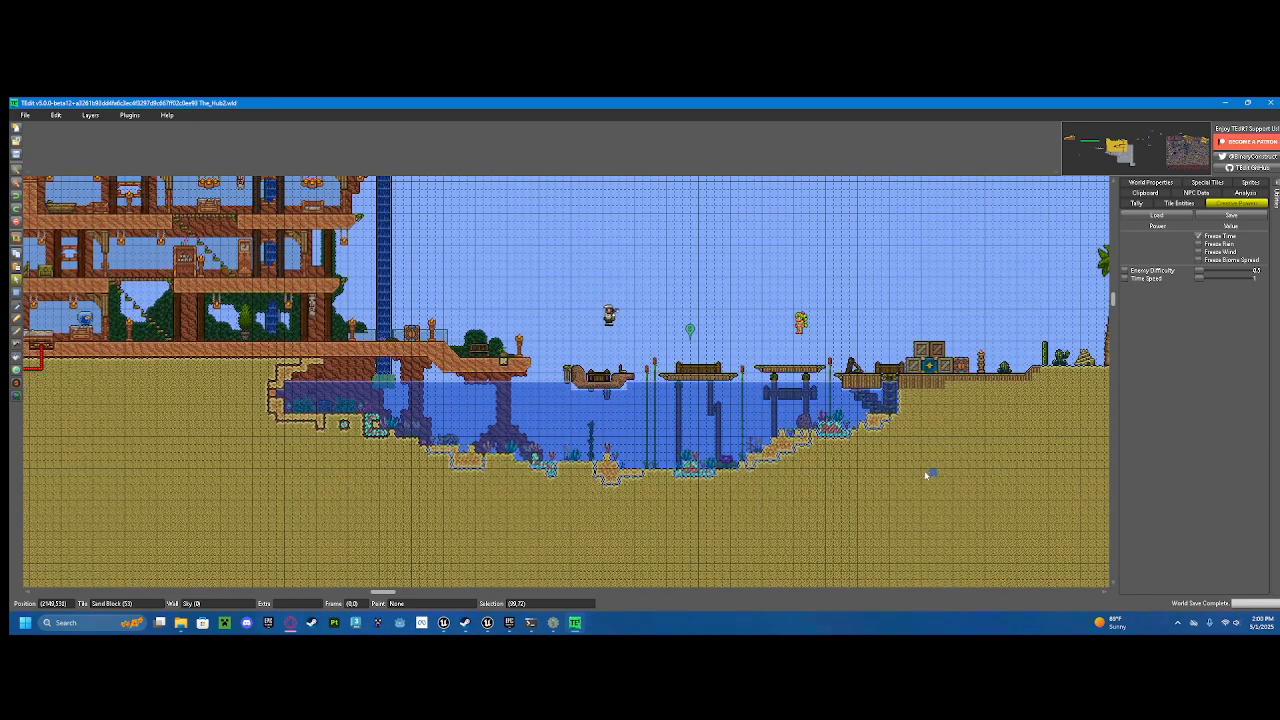
drag(643, 402, 464, 412)
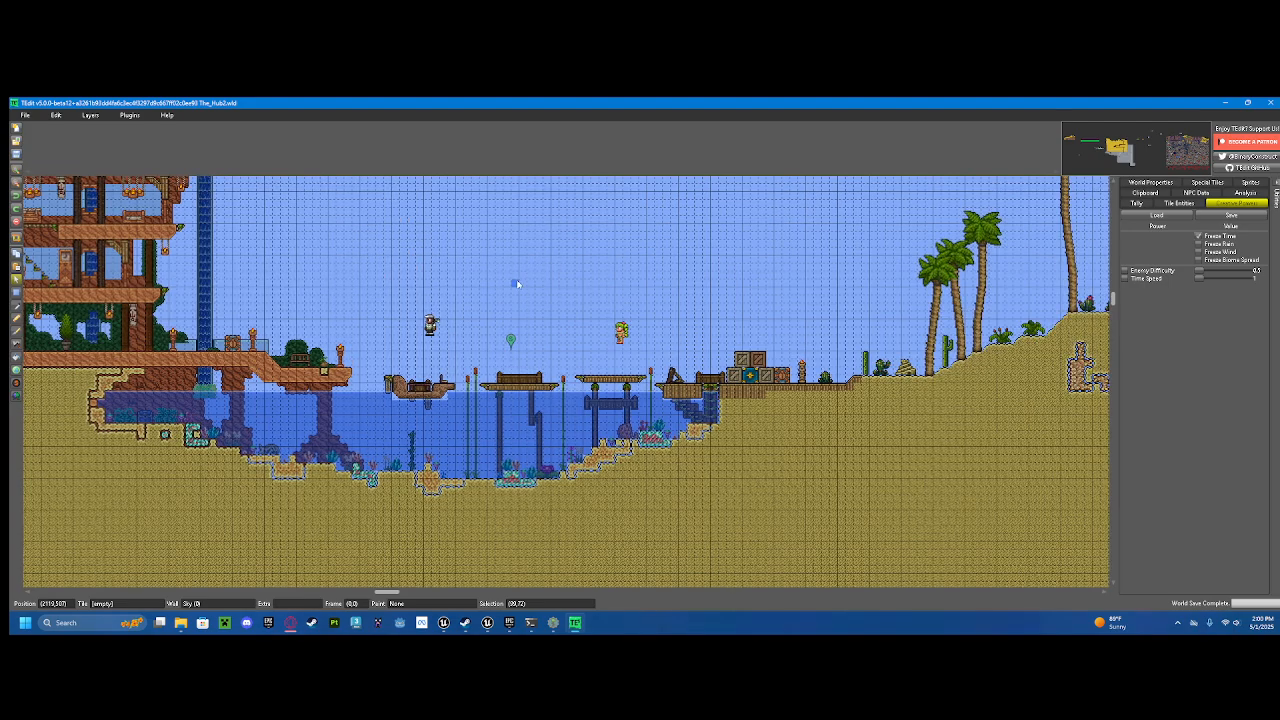
drag(952, 306, 629, 323)
scroll(622, 300, down, 2)
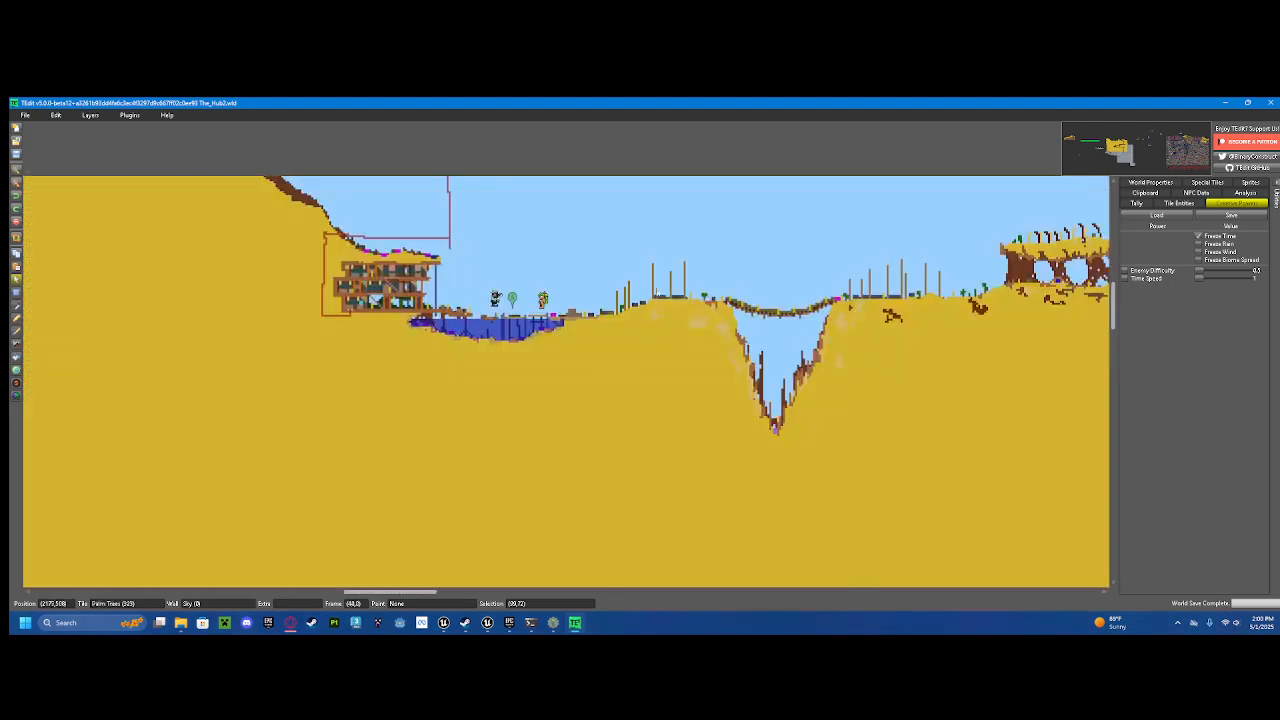
drag(789, 273, 649, 301)
scroll(648, 302, up, 2)
drag(735, 284, 860, 344)
scroll(862, 345, down, 1)
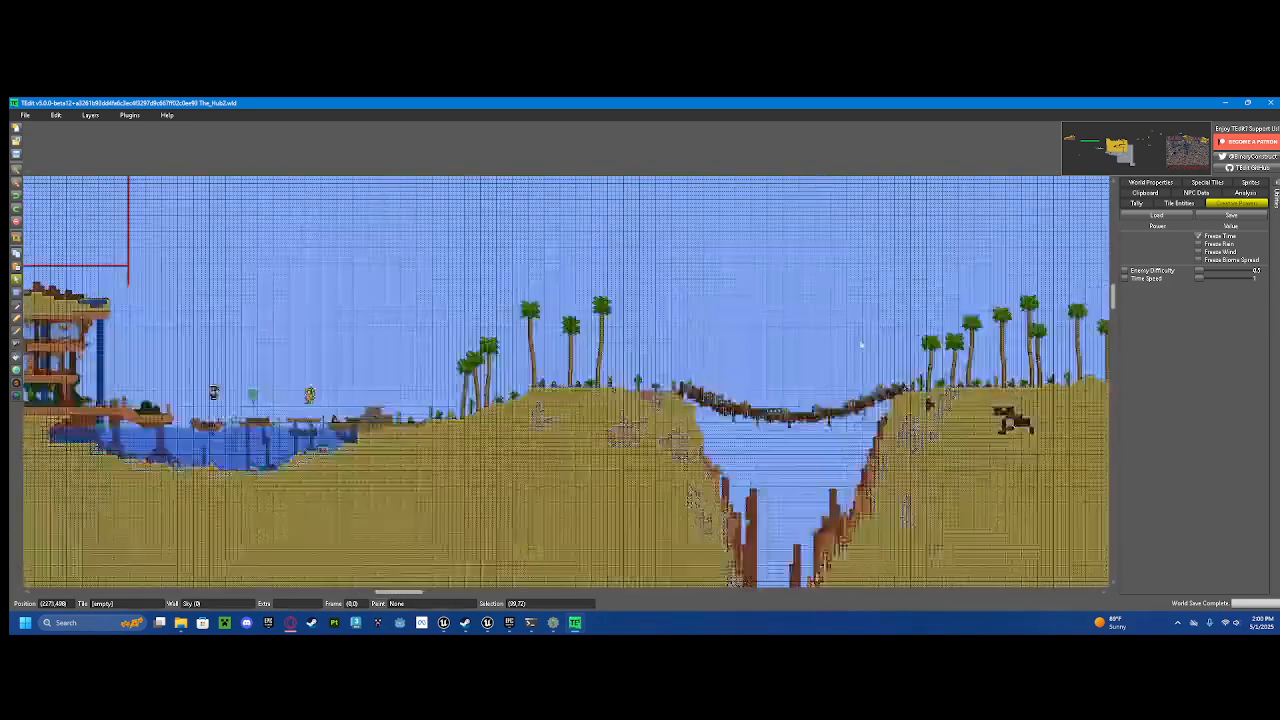
drag(926, 370, 800, 378)
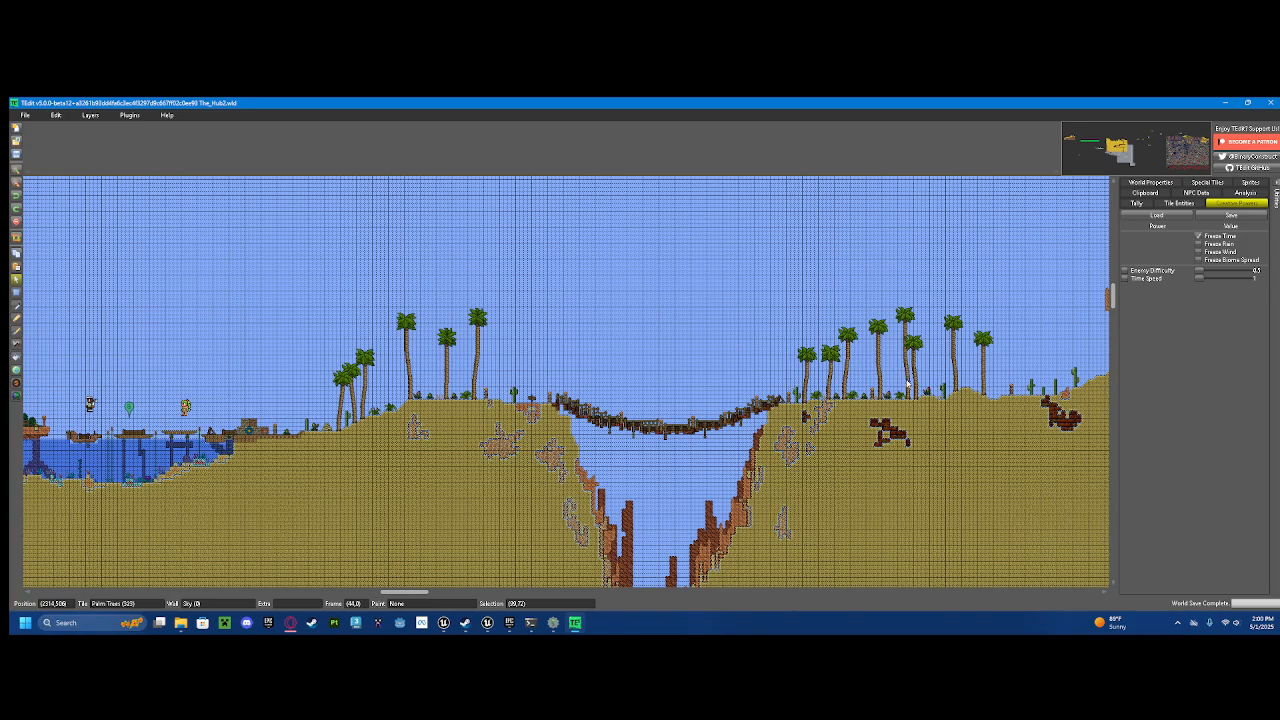
drag(910, 383, 638, 345)
scroll(801, 367, down, 1)
scroll(807, 358, down, 1)
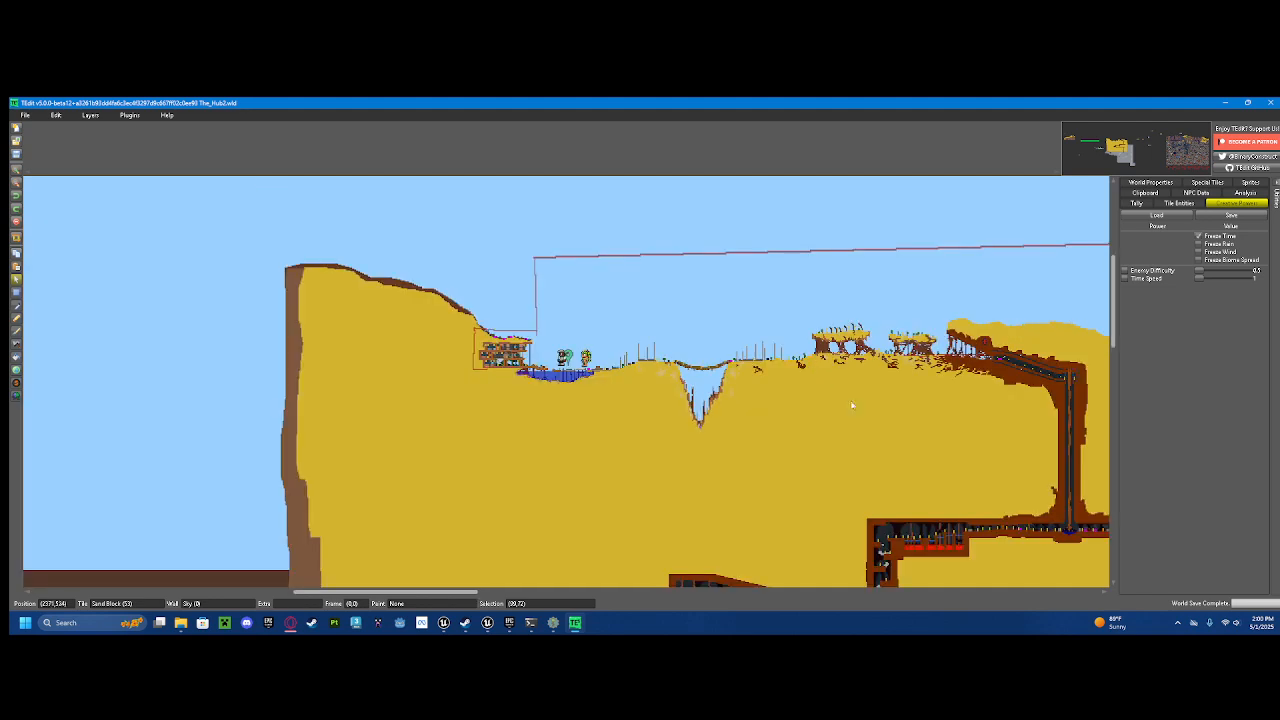
scroll(777, 353, up, 1)
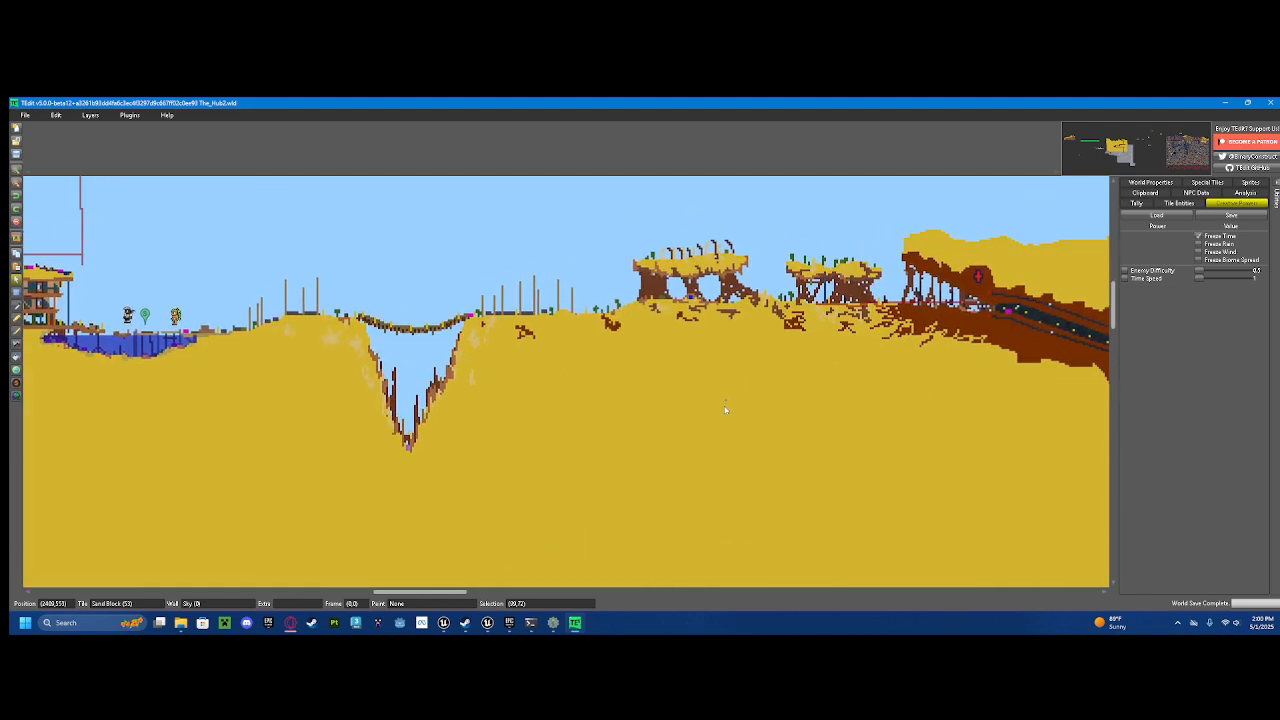